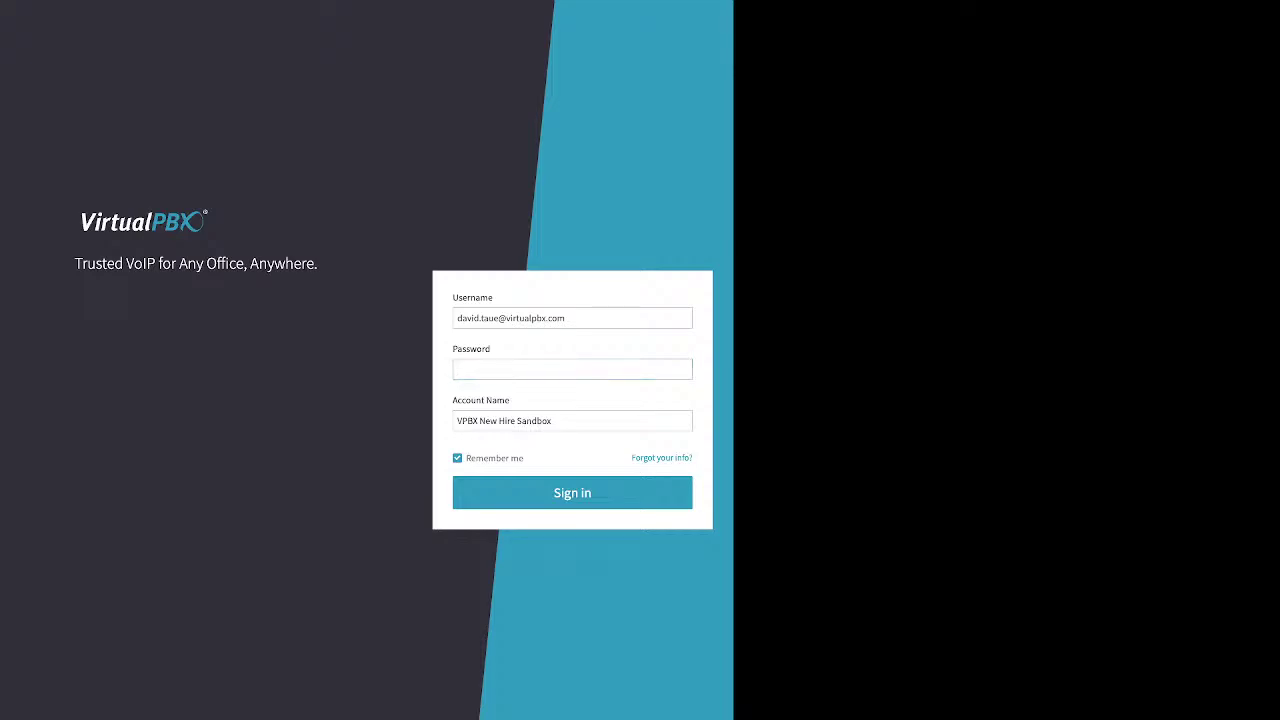
Point out the Username, Password and Account Name fields and the account recovery link
double_click(472, 297)
left_click_drag(490, 349, 452, 349)
left_click_drag(511, 400, 452, 400)
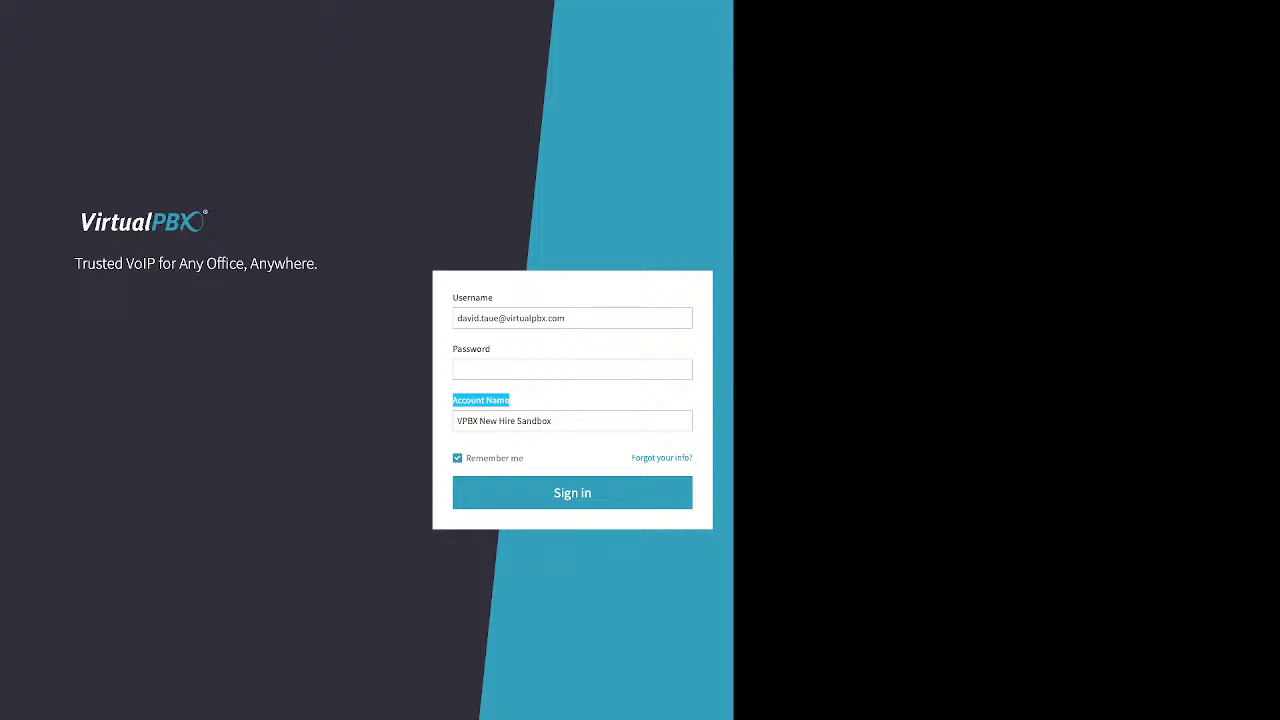
left_click_drag(632, 458, 692, 458)
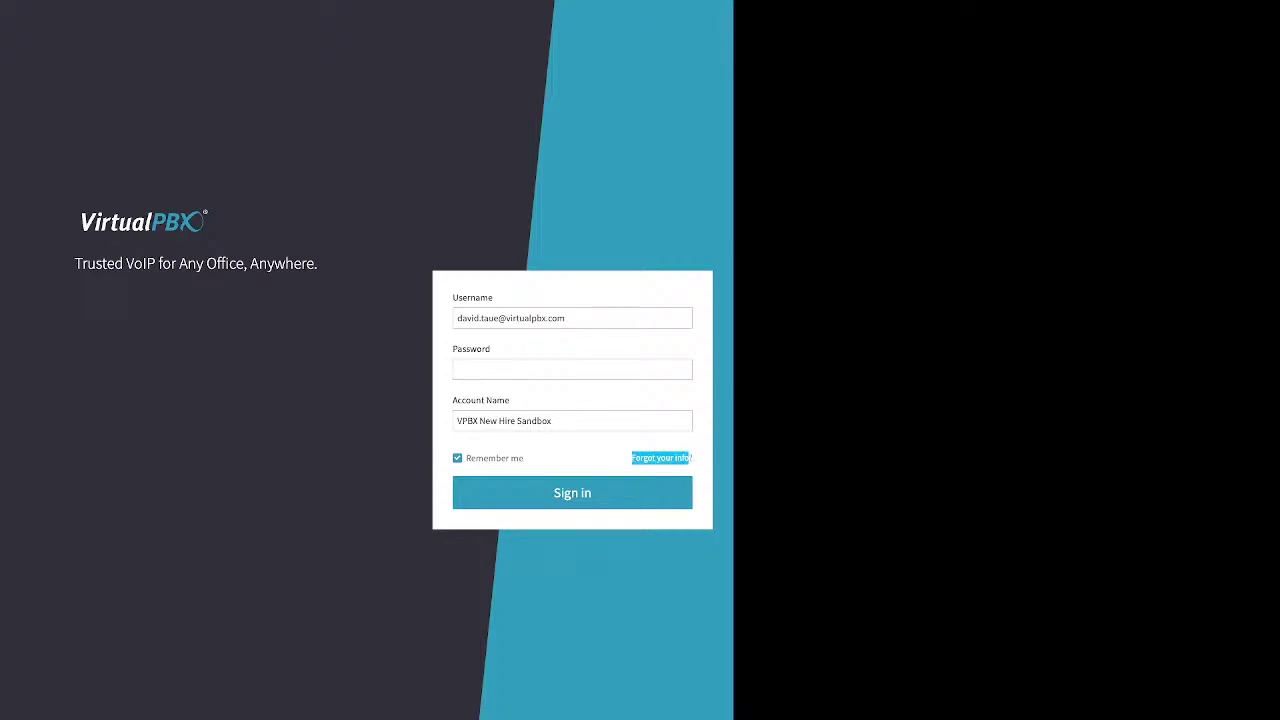
Open the password recovery form and highlight the Email/Username and 'only one is required' notes
left_click(660, 458)
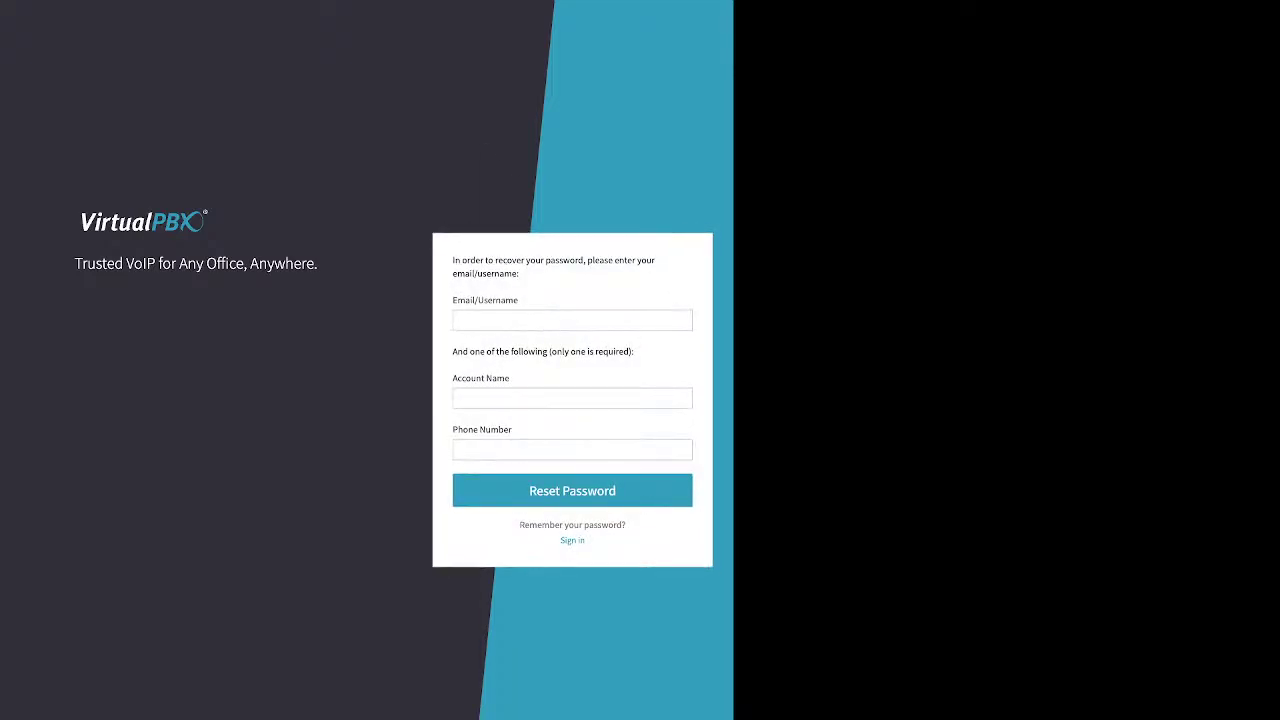
left_click_drag(453, 300, 518, 300)
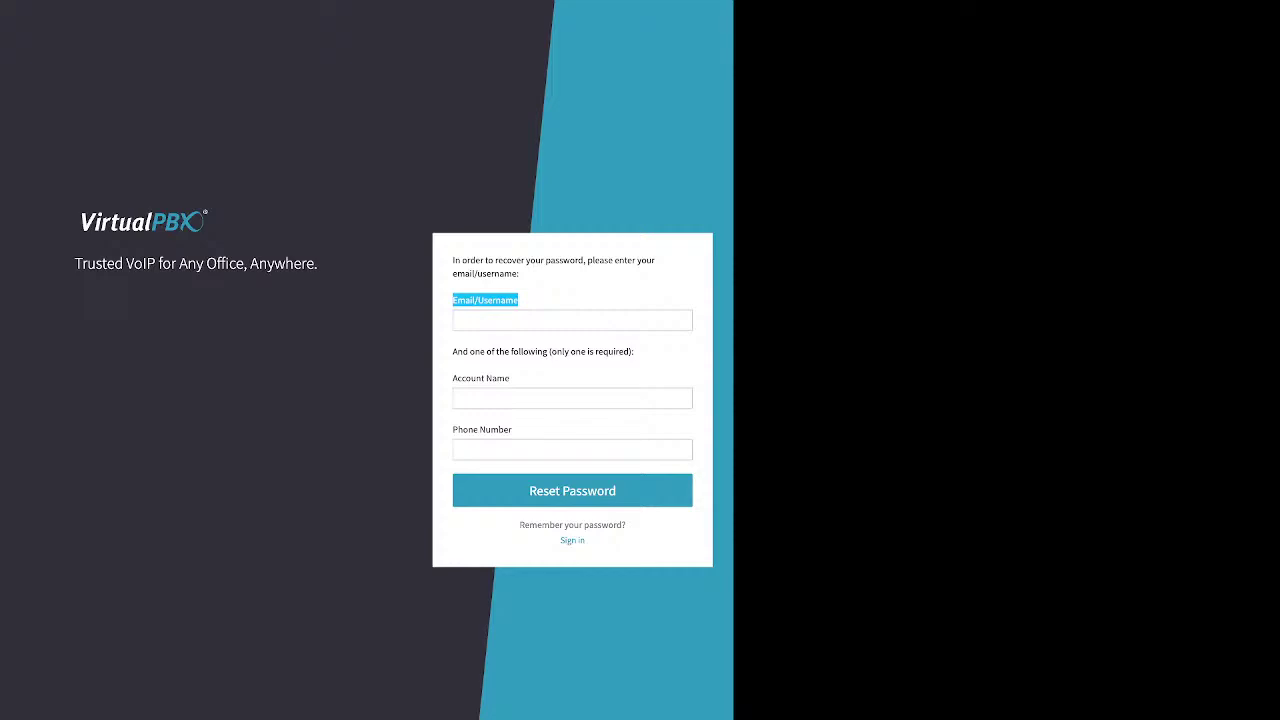
left_click_drag(458, 351, 634, 351)
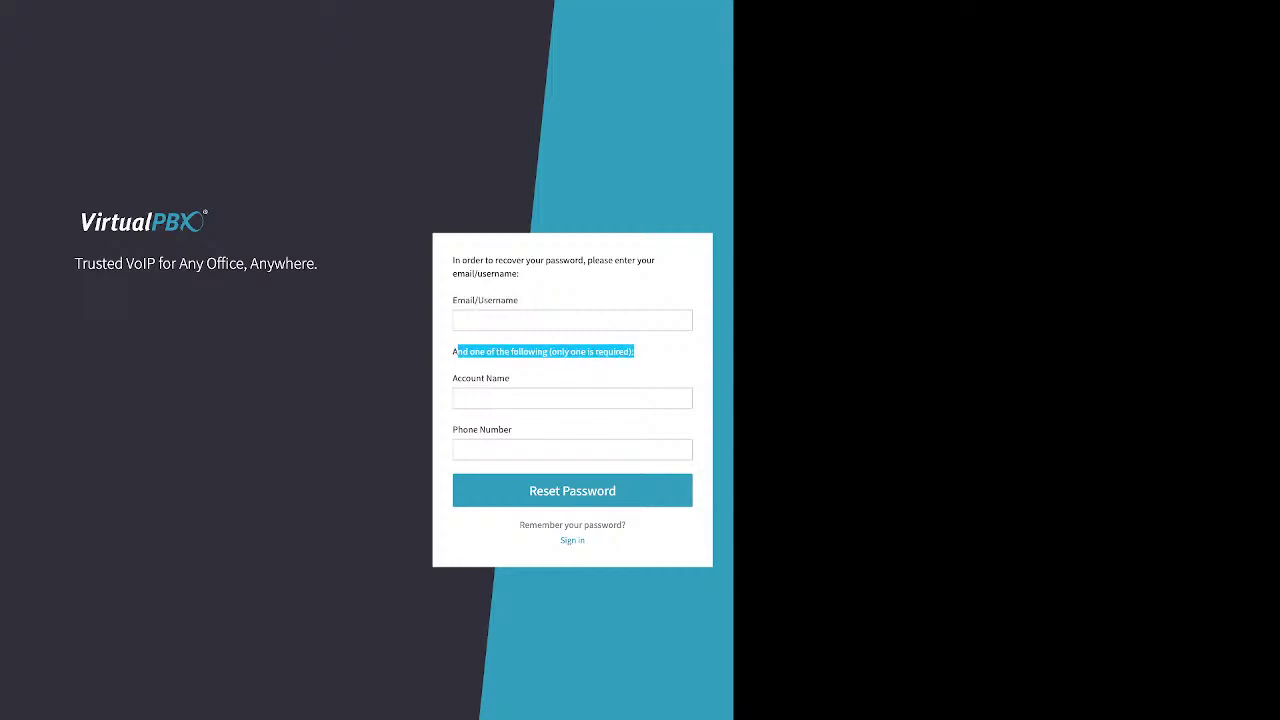
Highlight the Account Name and Phone Number options, enter the account password and log in
left_click(572, 398)
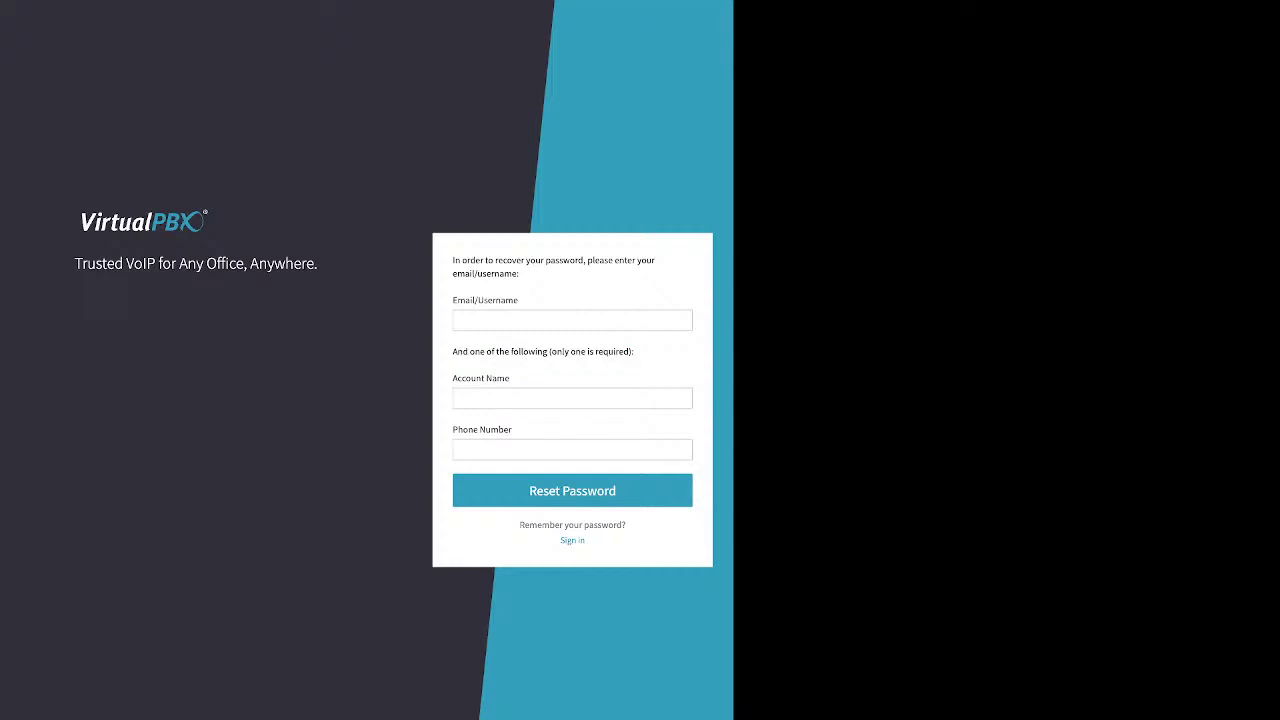
left_click_drag(452, 378, 509, 378)
left_click_drag(512, 429, 452, 429)
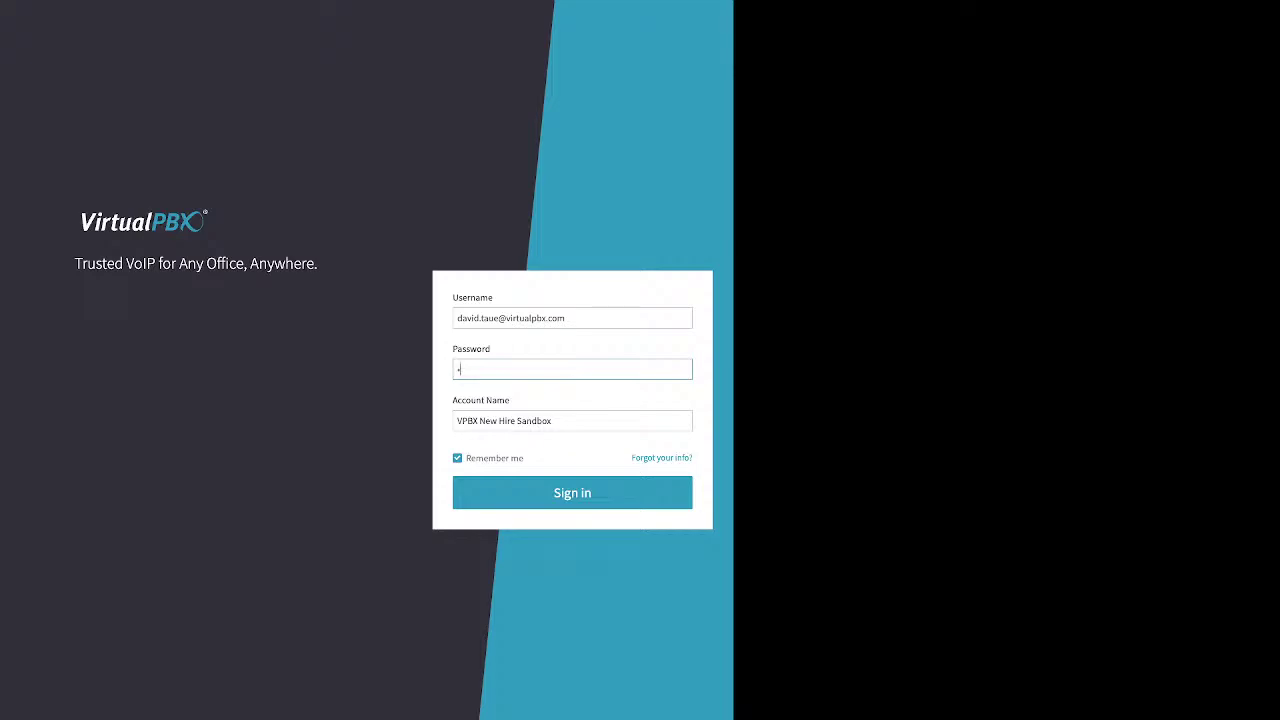
type("•••••••")
double_click(494, 458)
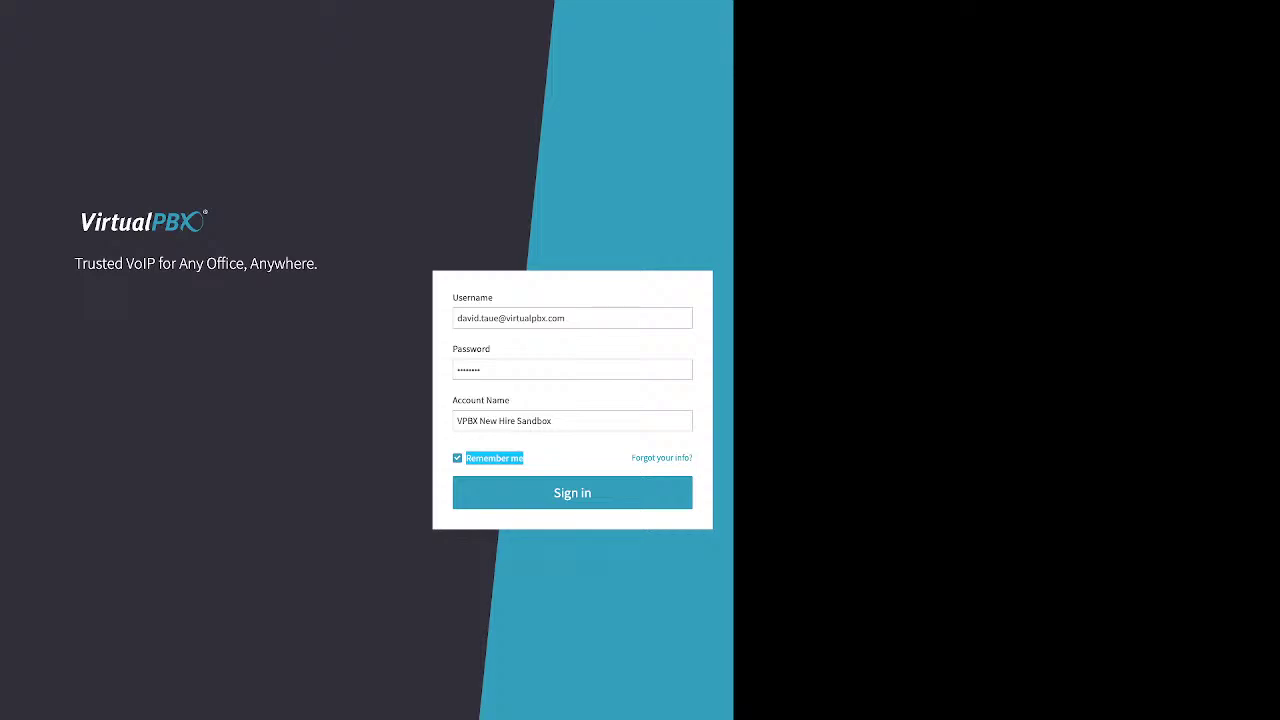
key("Return")
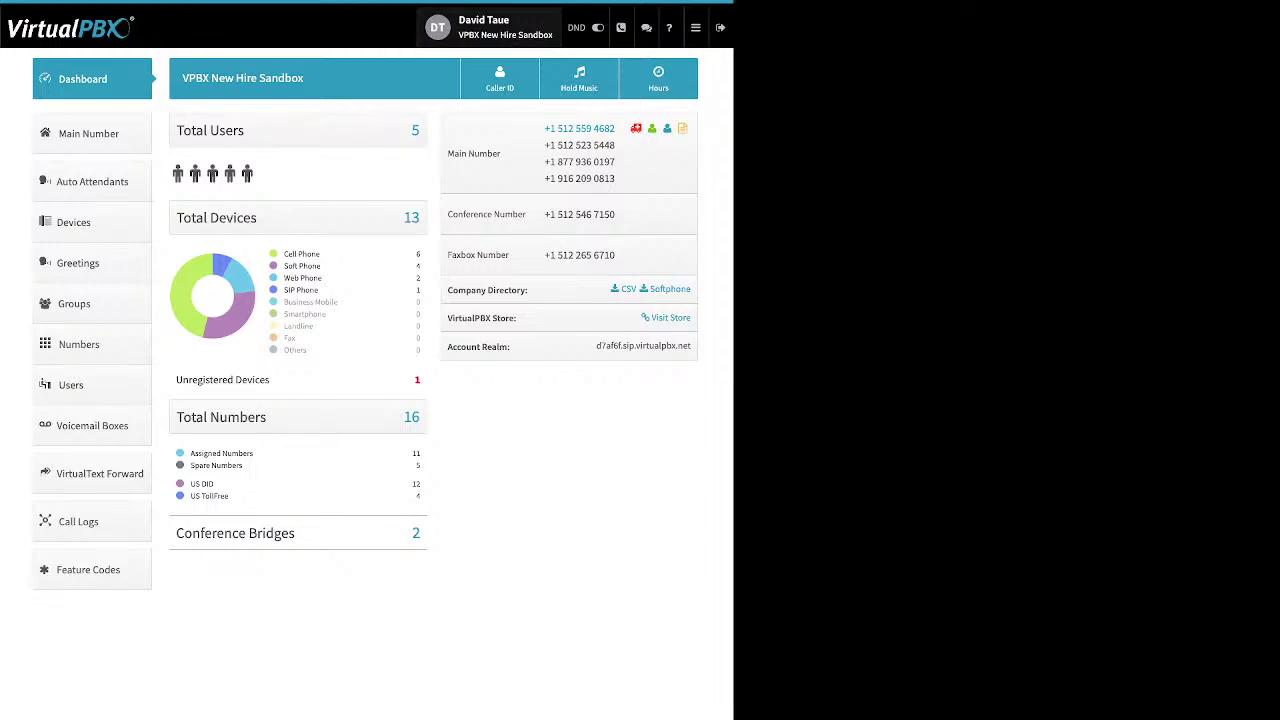
Expand the profile's Password, Email, Date and Time Display and Timezone & Language sections, then open Account settings
left_click(495, 27)
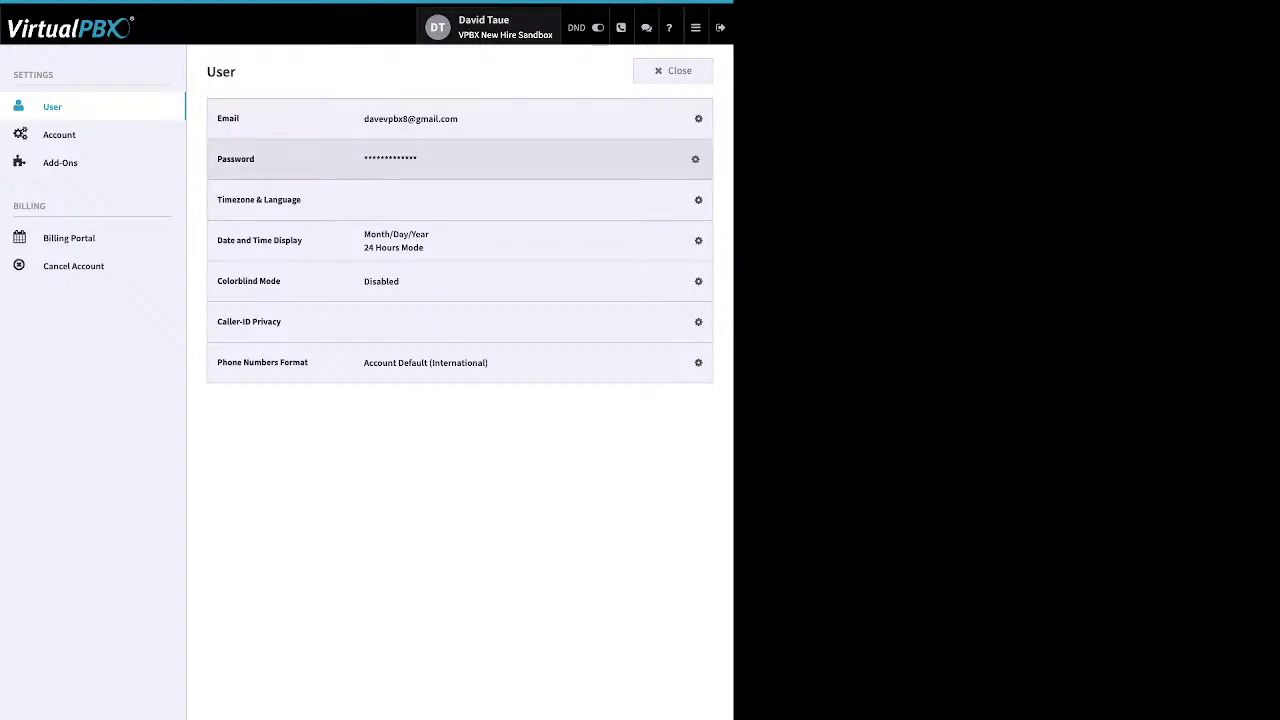
left_click(698, 159)
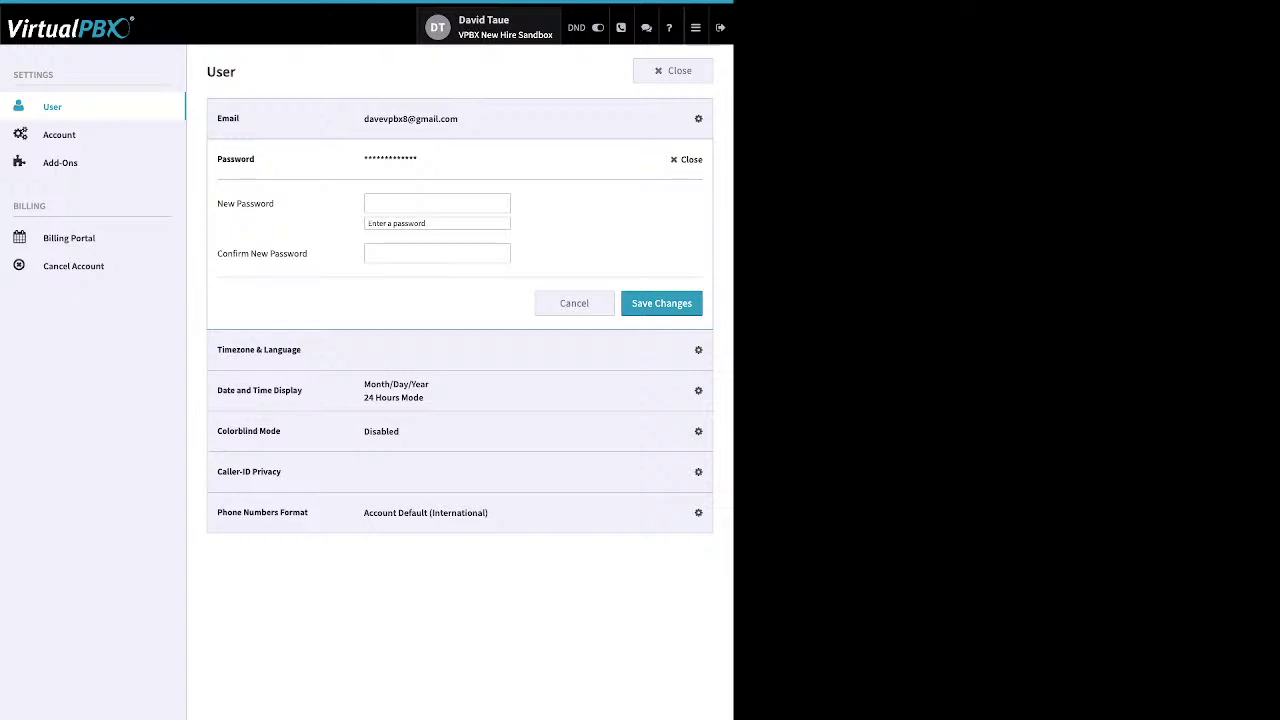
left_click(698, 118)
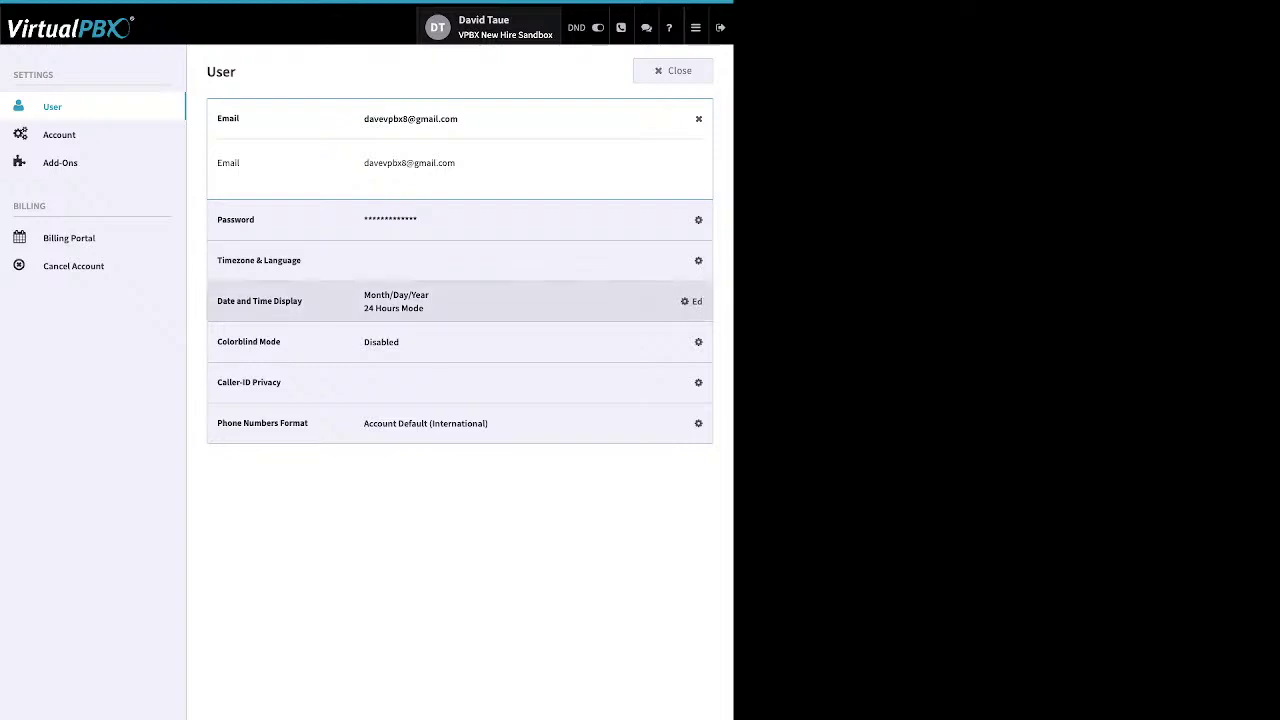
left_click(690, 301)
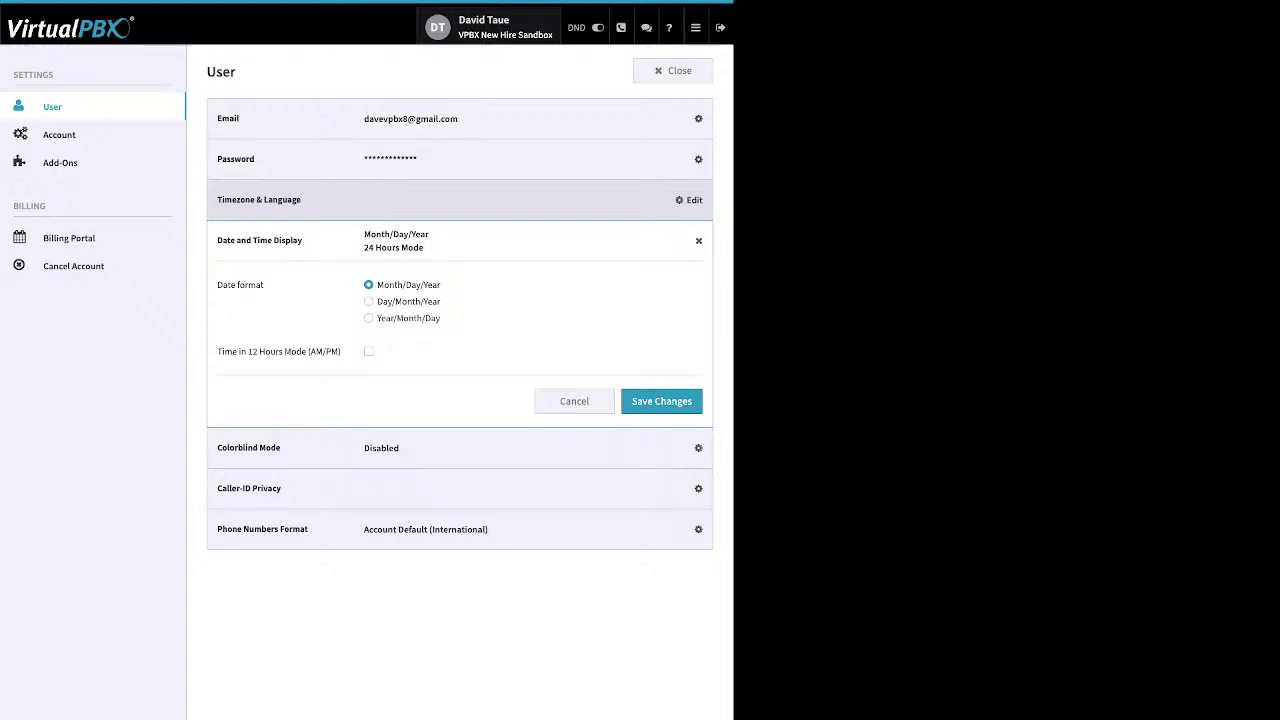
left_click(690, 200)
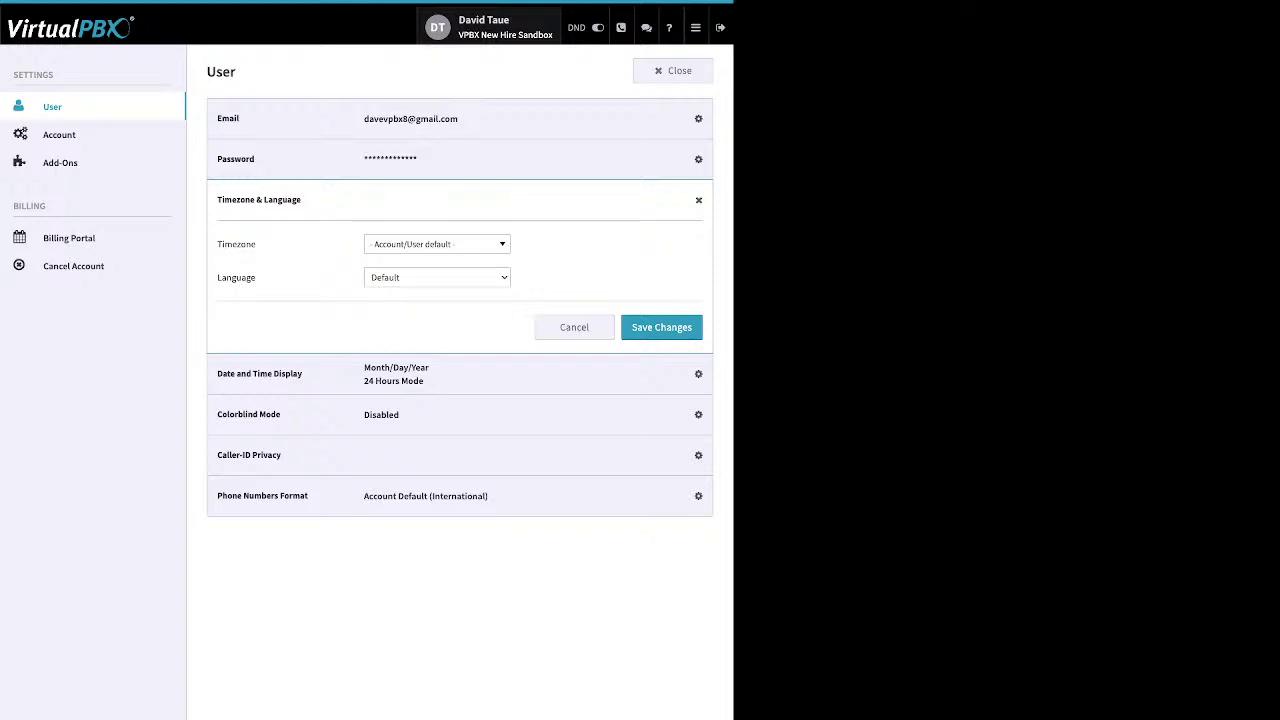
left_click(59, 134)
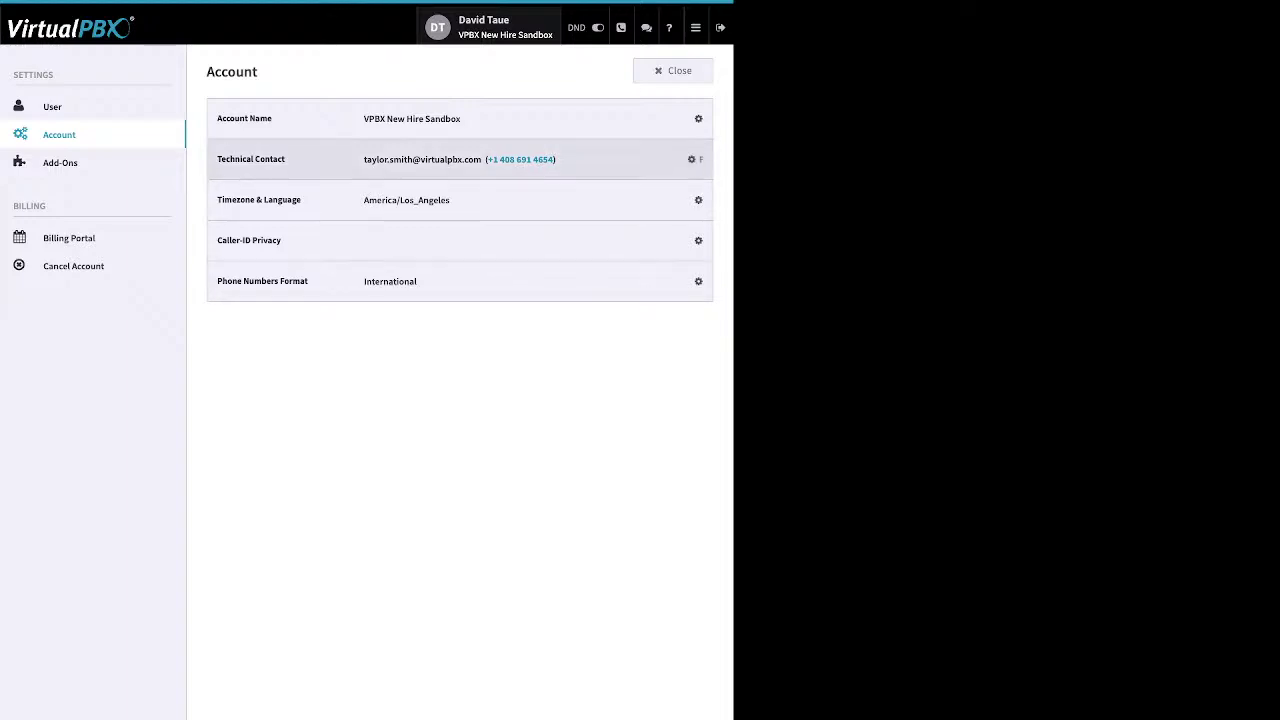
left_click(689, 159)
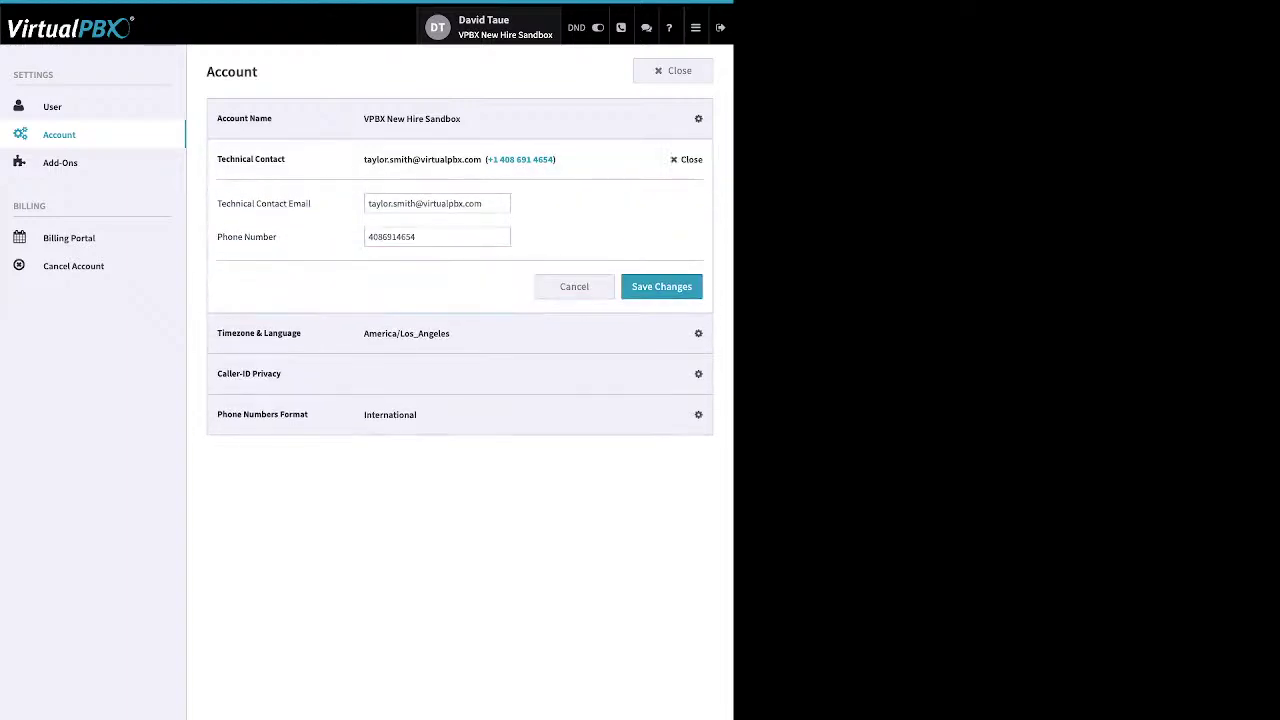
left_click(689, 159)
left_click(689, 199)
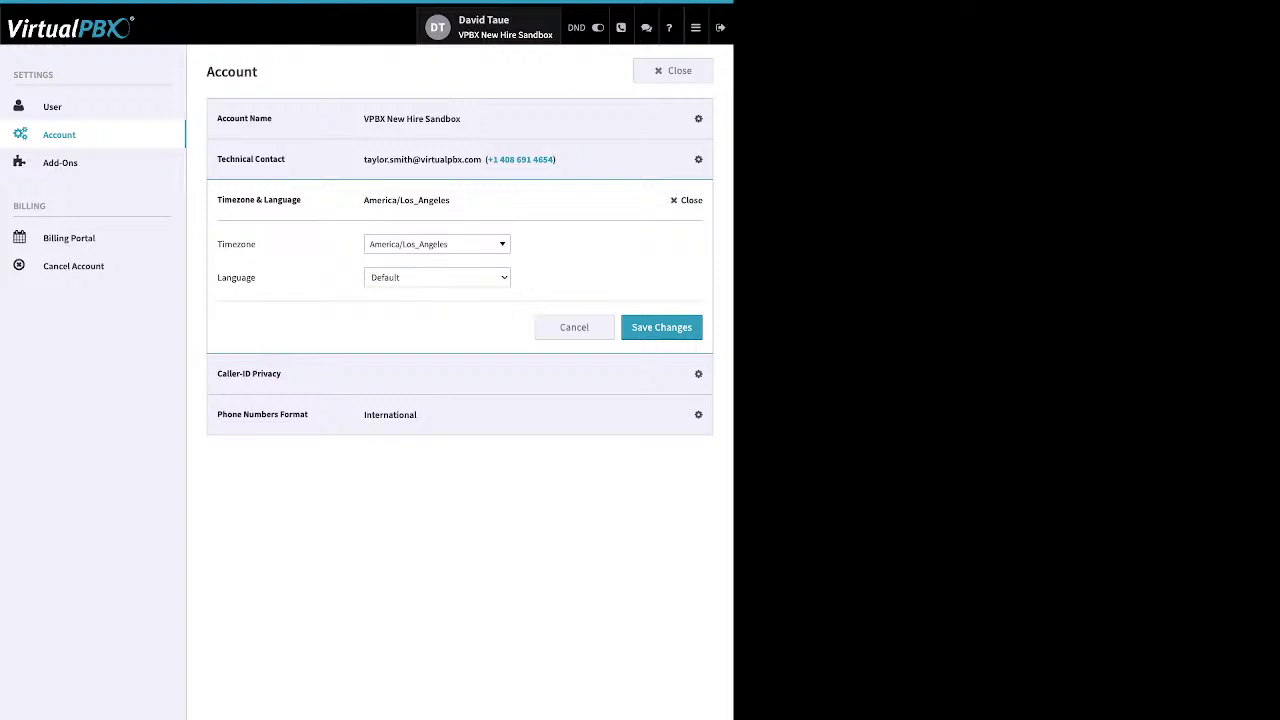
left_click(689, 199)
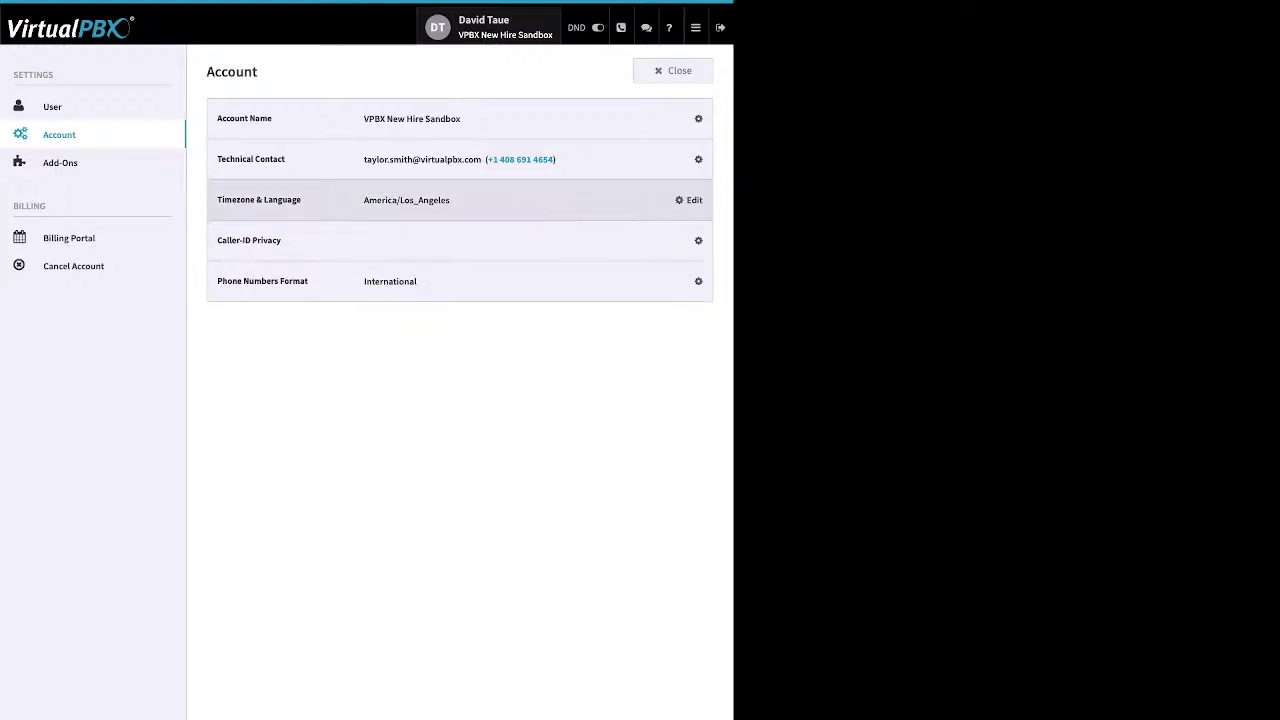
left_click(689, 118)
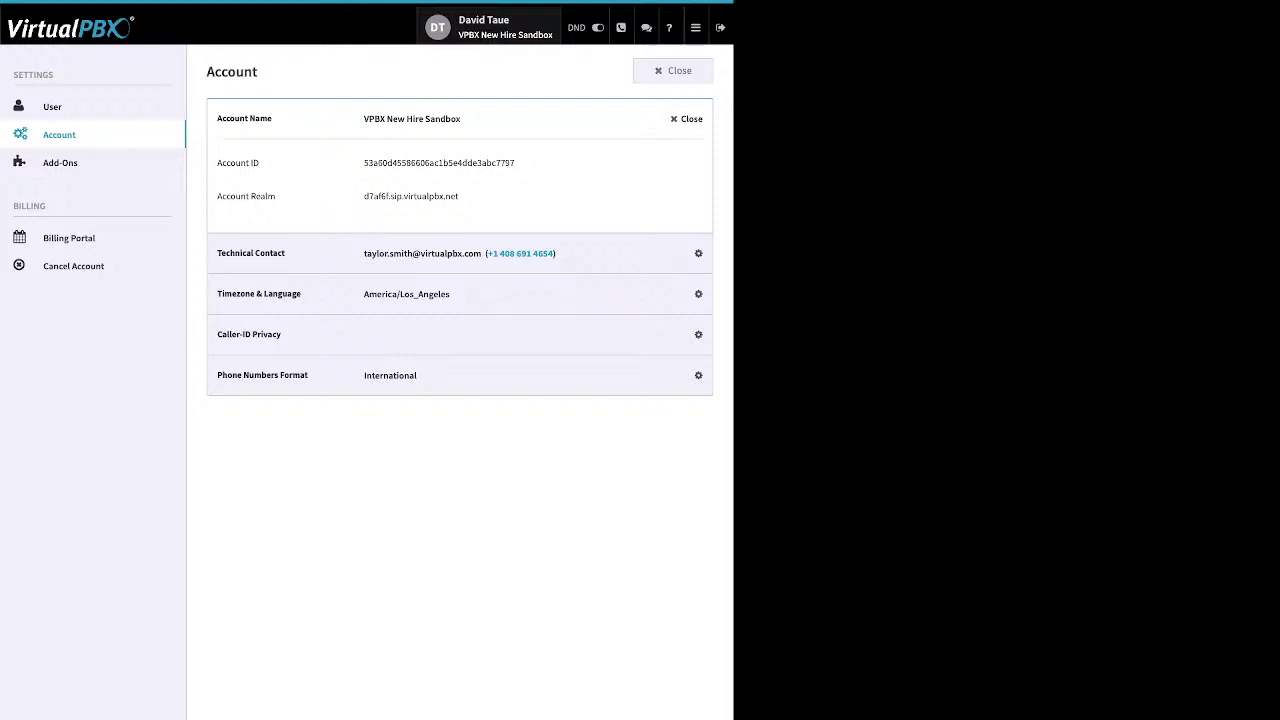
left_click(689, 118)
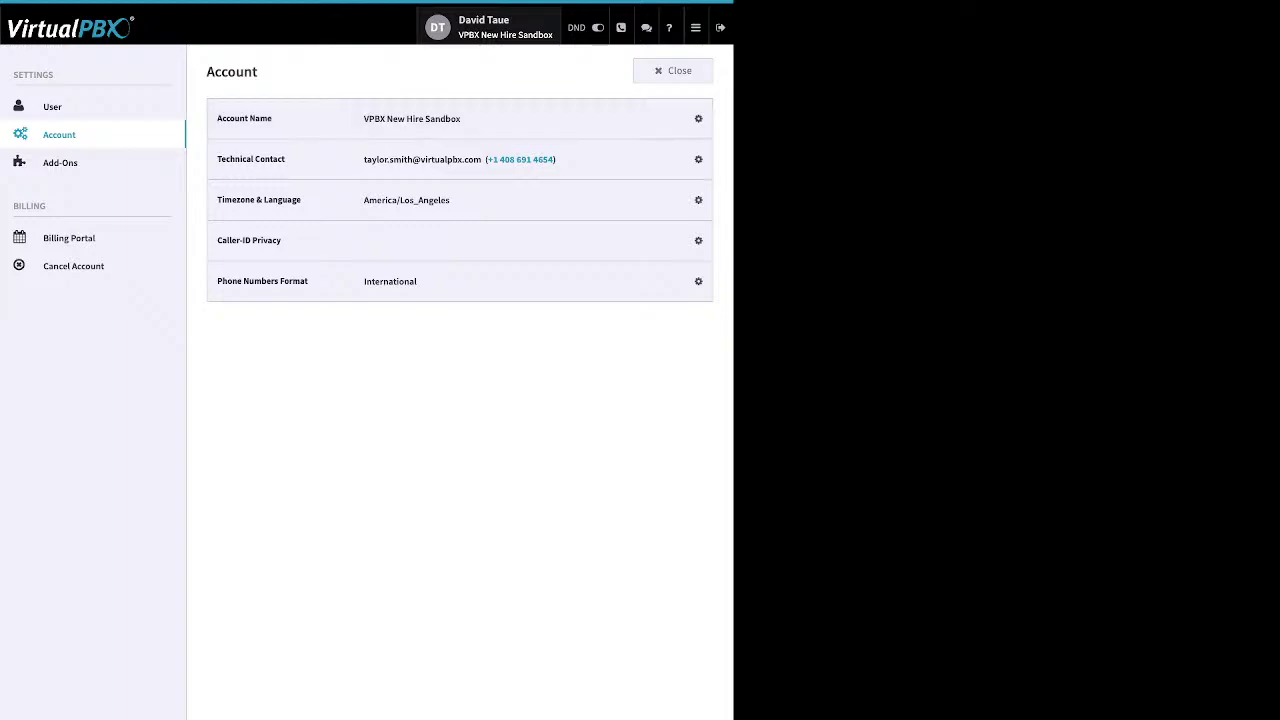
View the Text Forward add-on under Add-Ons, then open the Billing Portal page
left_click(60, 162)
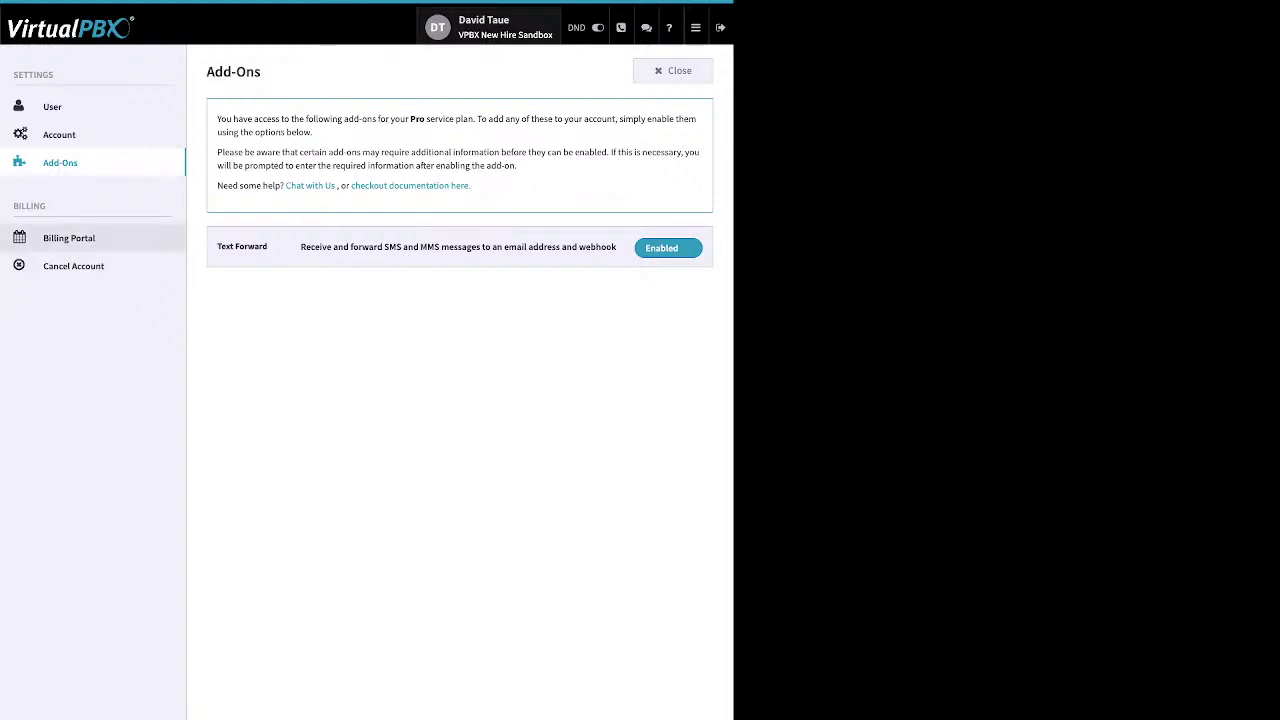
left_click(69, 238)
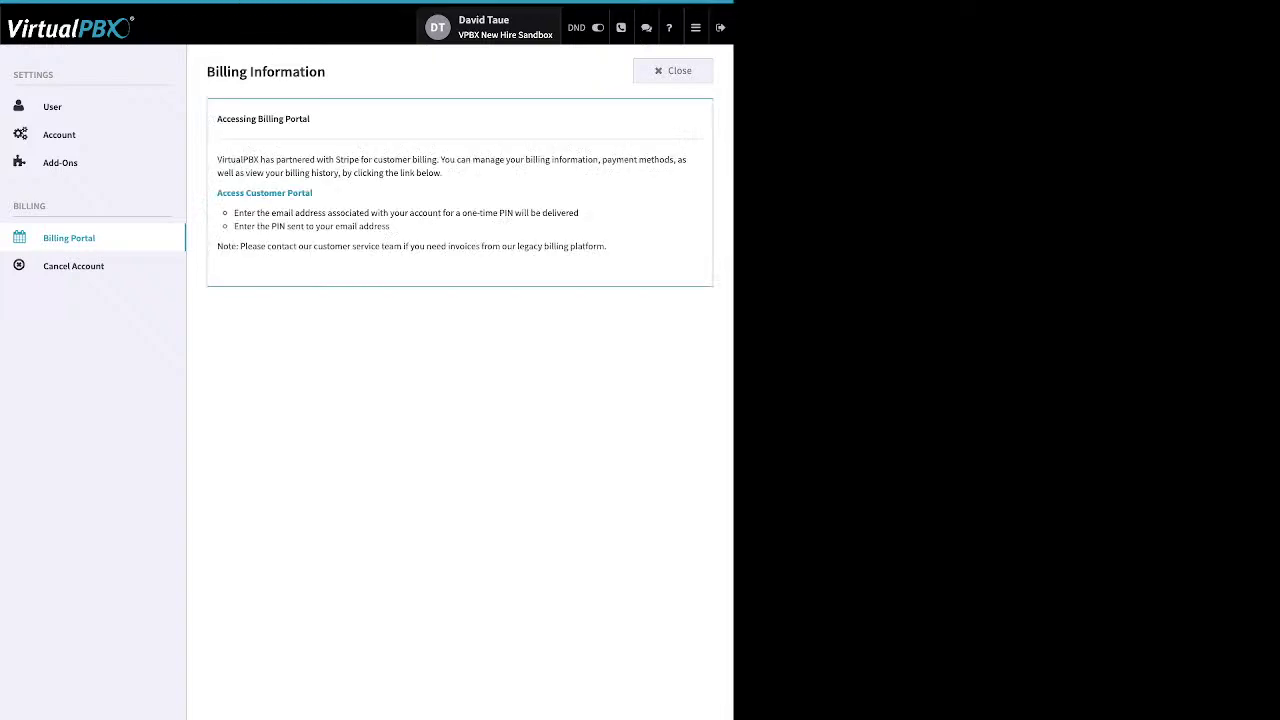
Highlight the Access Customer Portal link, then open the Cancel Account page
left_click_drag(313, 193, 251, 193)
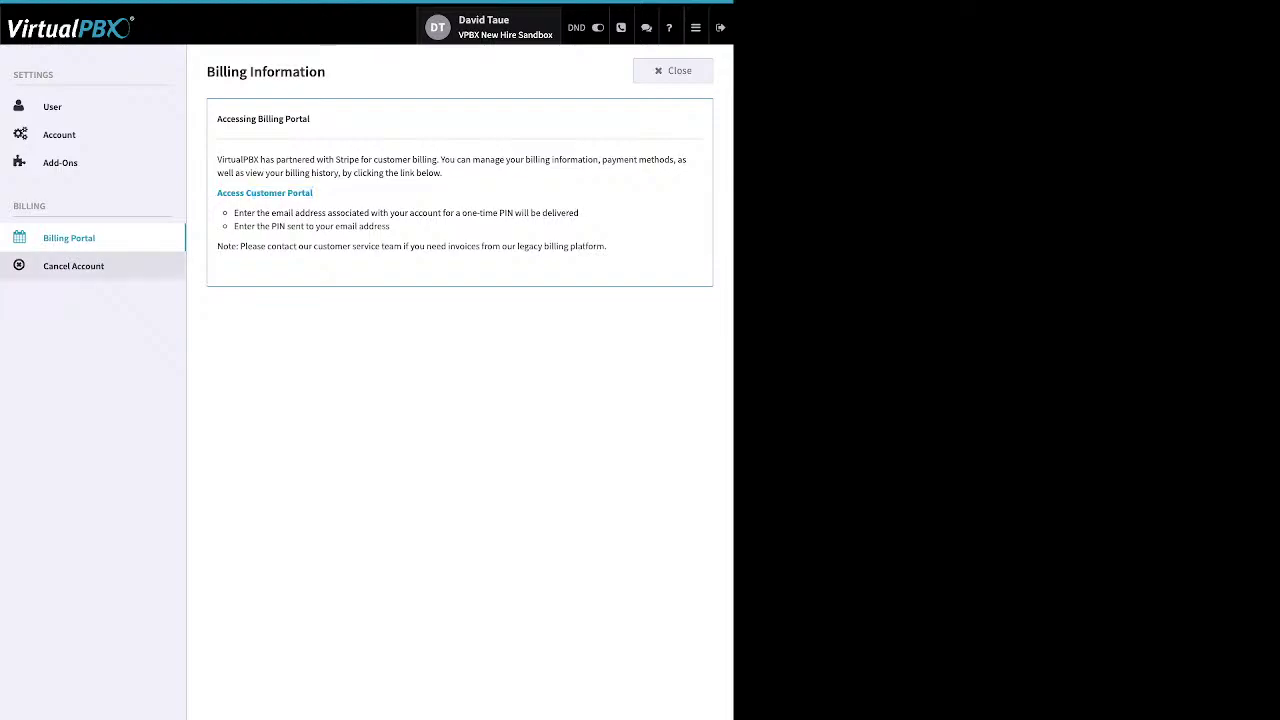
left_click(73, 266)
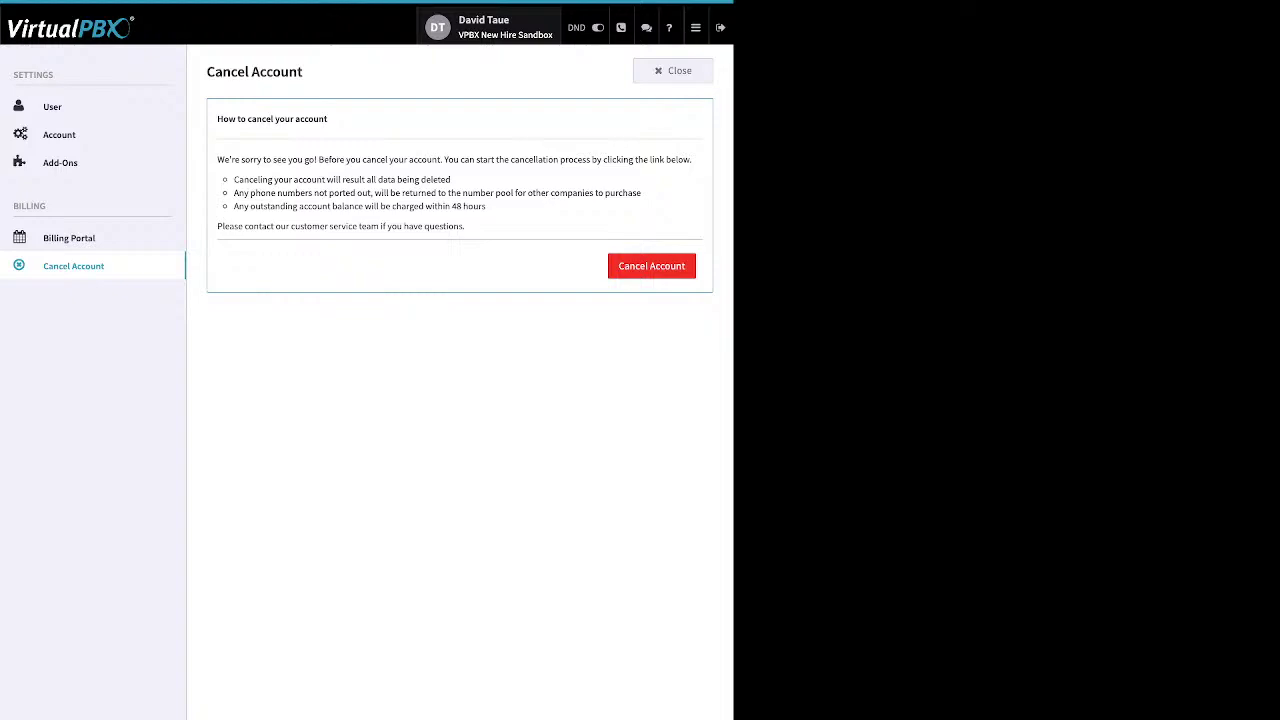
Close the account settings page to return to the sandbox dashboard
left_click(673, 70)
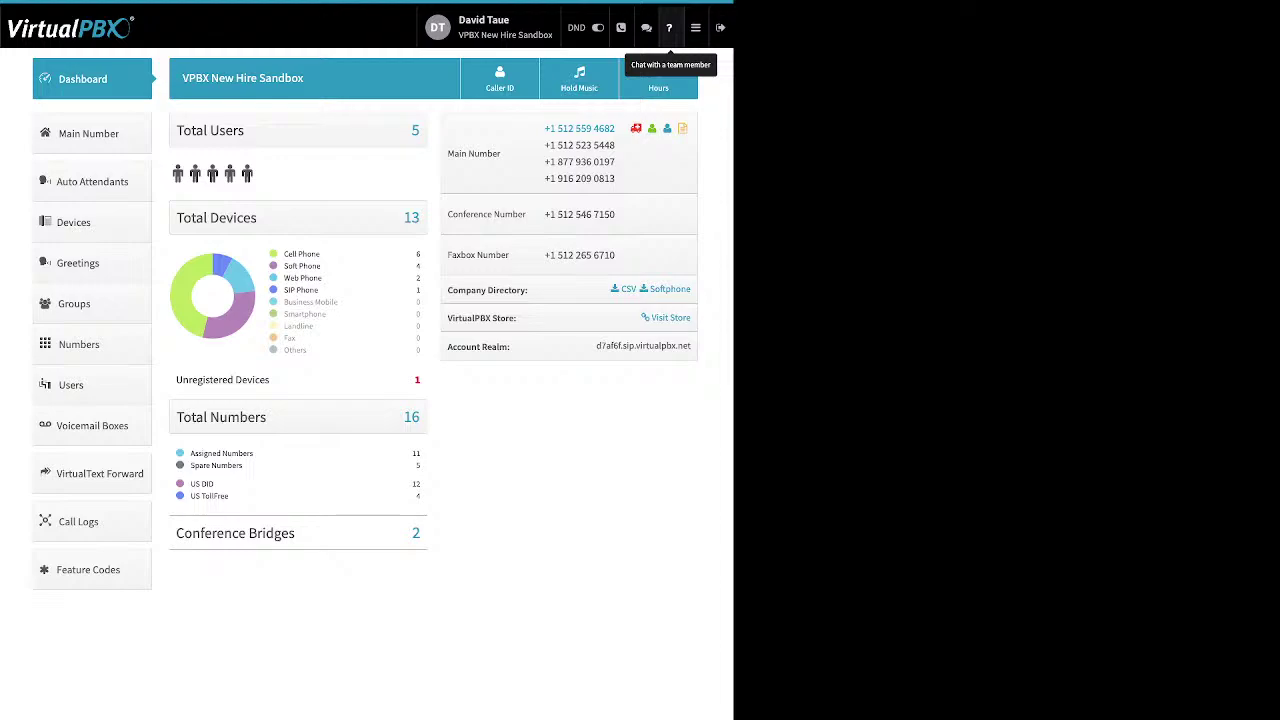
left_click(695, 27)
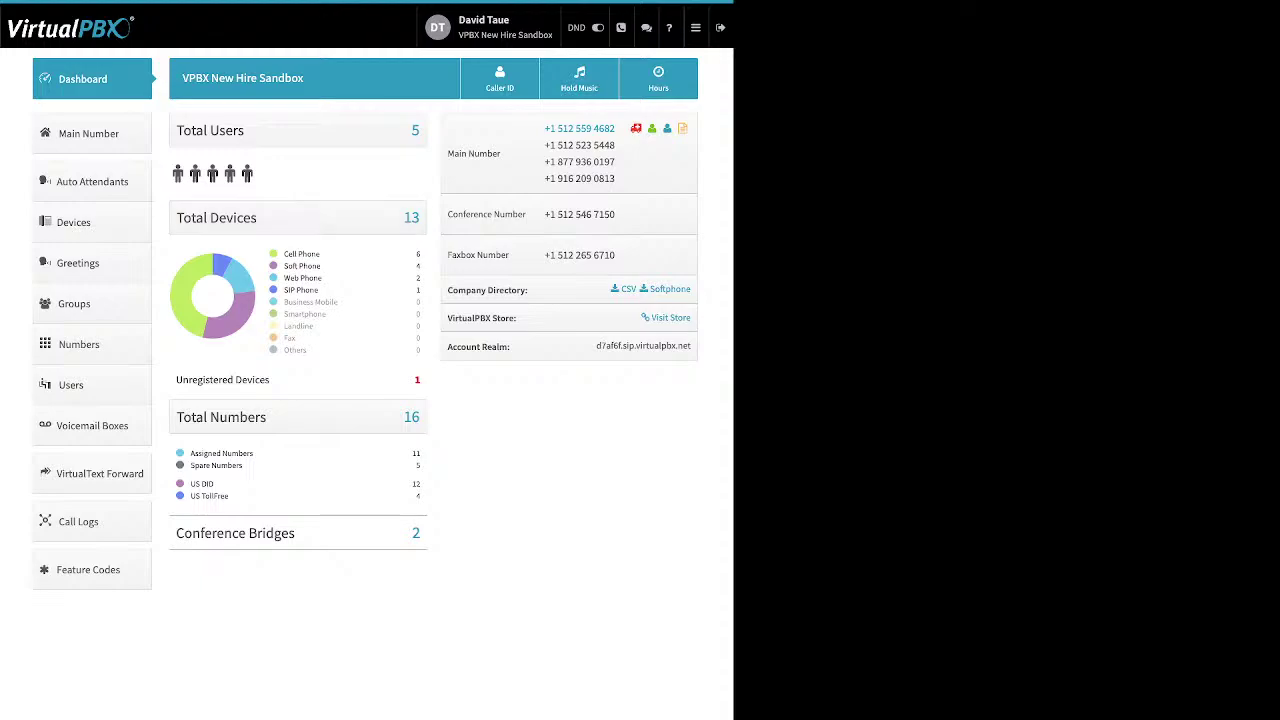
left_click_drag(321, 254, 284, 254)
left_click_drag(321, 266, 283, 266)
left_click_drag(322, 278, 284, 278)
left_click_drag(284, 290, 318, 290)
left_click_drag(270, 380, 203, 380)
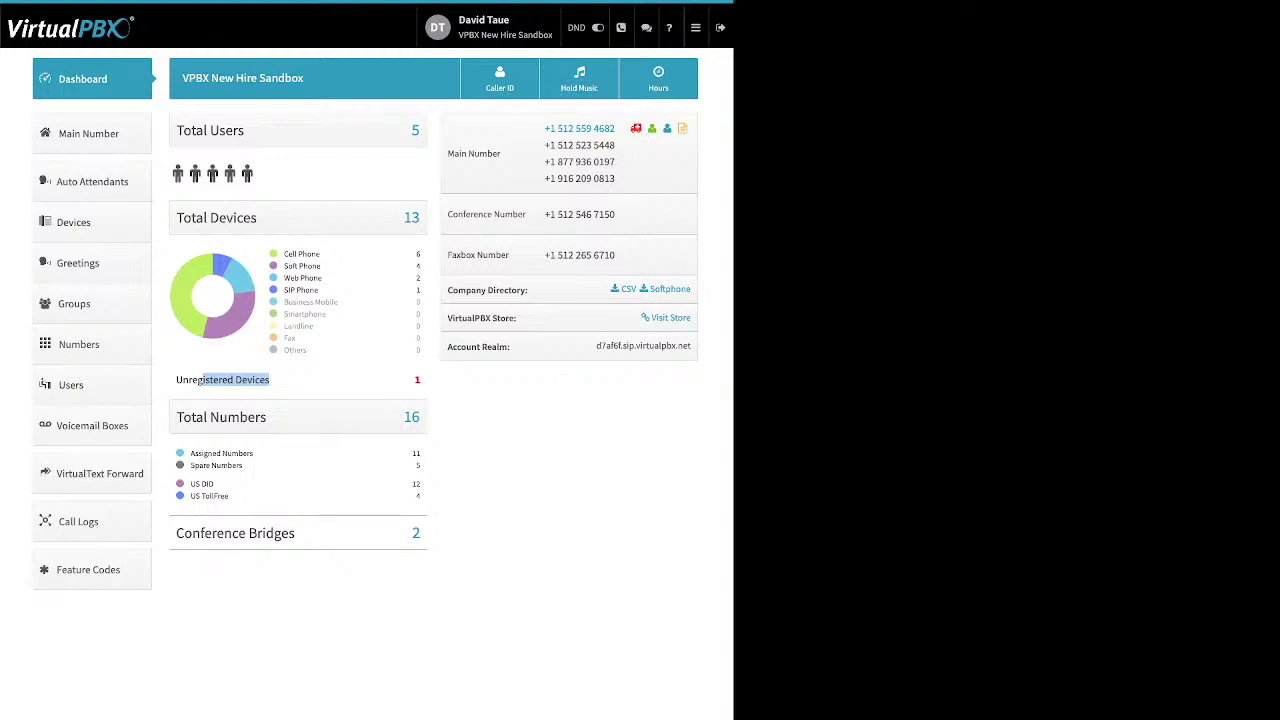
mouse_move(191, 465)
left_mouse_down()
mouse_move(242, 465)
mouse_move(190, 453)
left_mouse_up()
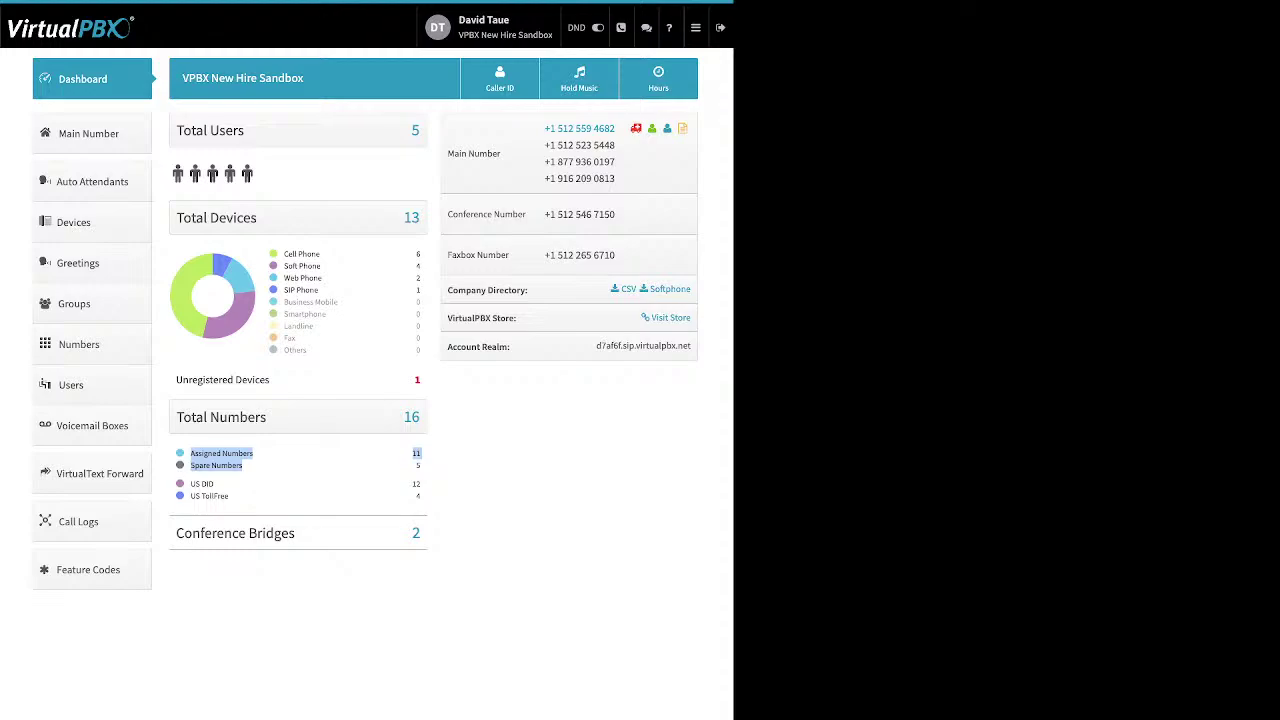
left_click(300, 472)
left_click_drag(228, 496, 190, 483)
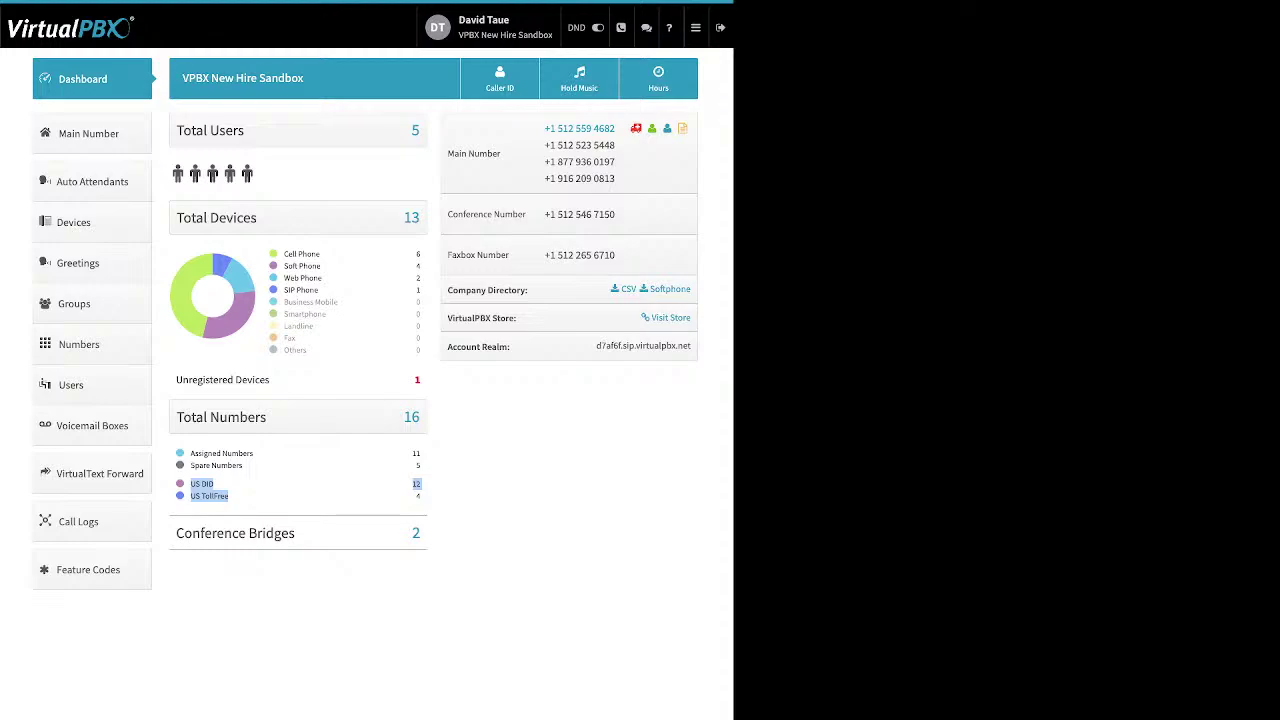
left_click_drag(292, 533, 239, 533)
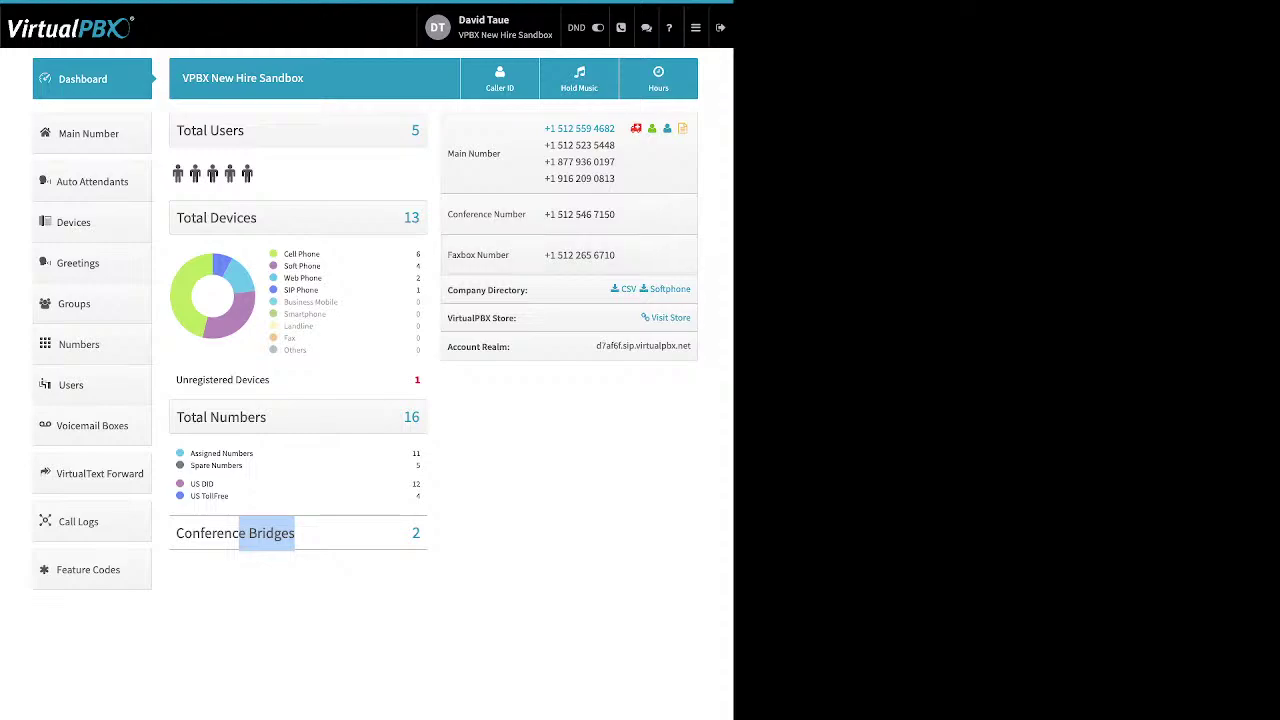
Highlight the Company Directory and VirtualPBX Store rows on the dashboard
left_click_drag(528, 290, 466, 290)
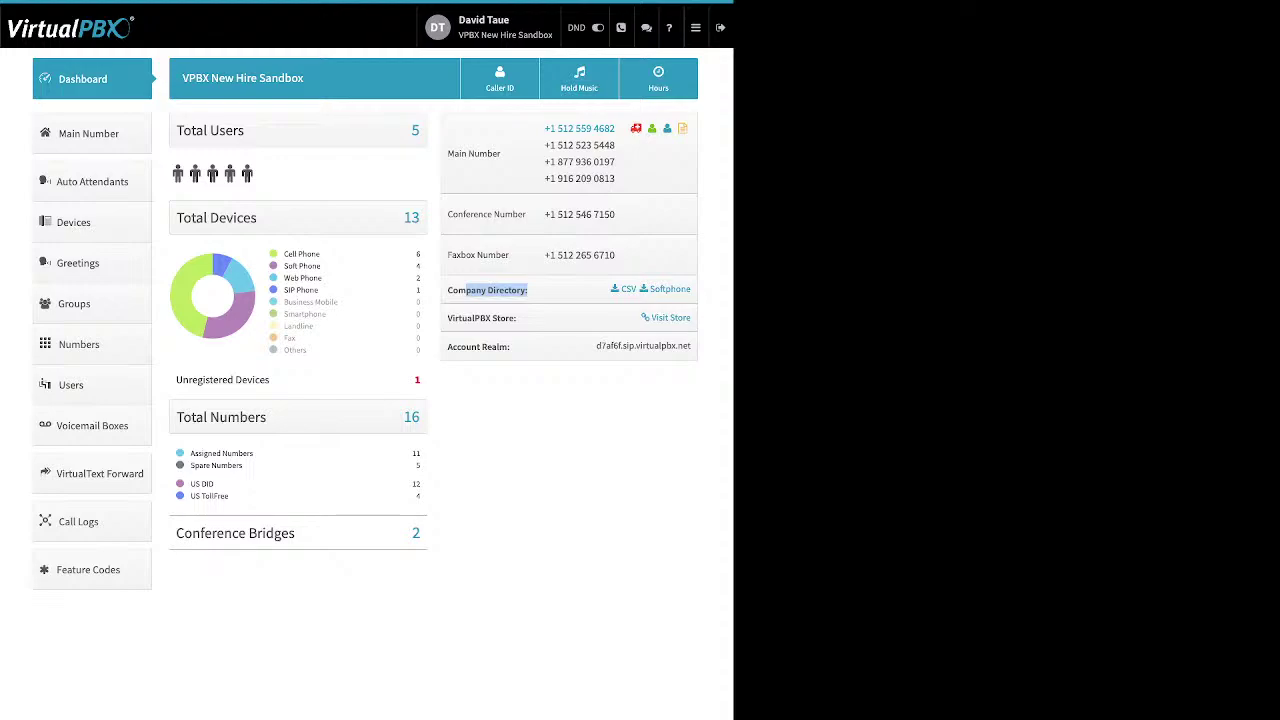
left_click_drag(516, 318, 448, 318)
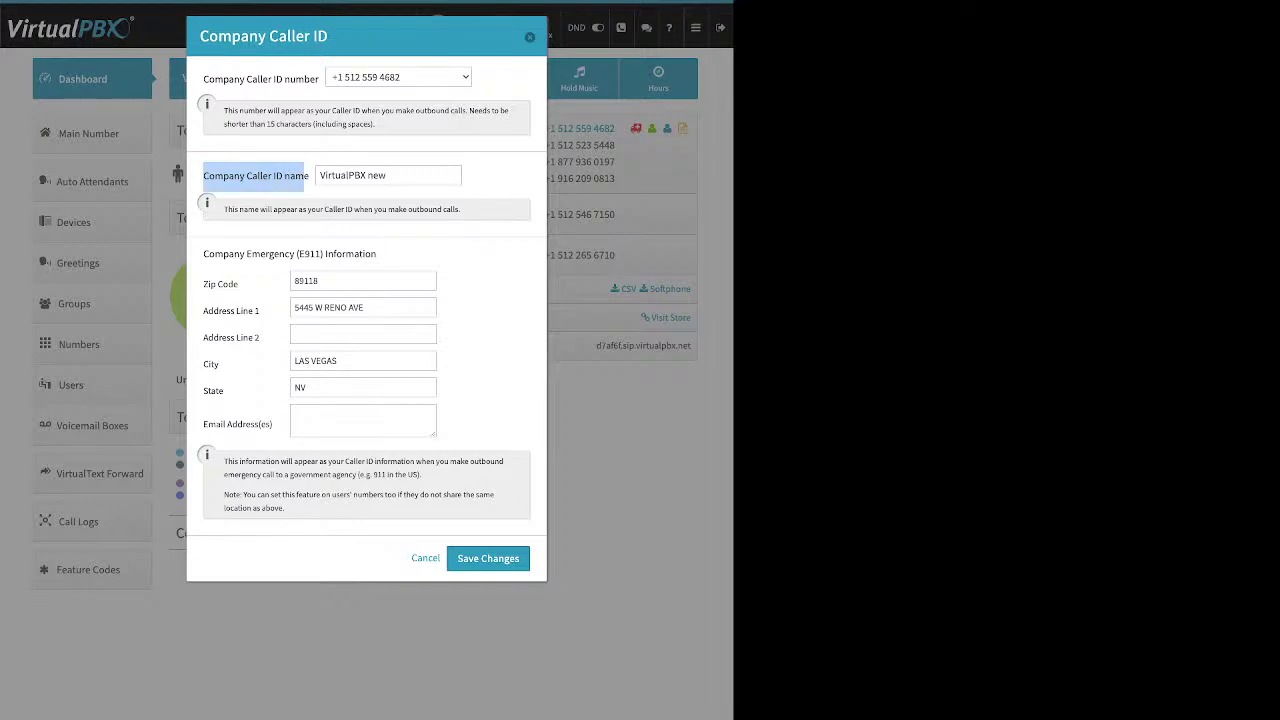
Highlight the caller ID name and the E911 emergency address section, Zip Code and State
left_click_drag(388, 175, 318, 175)
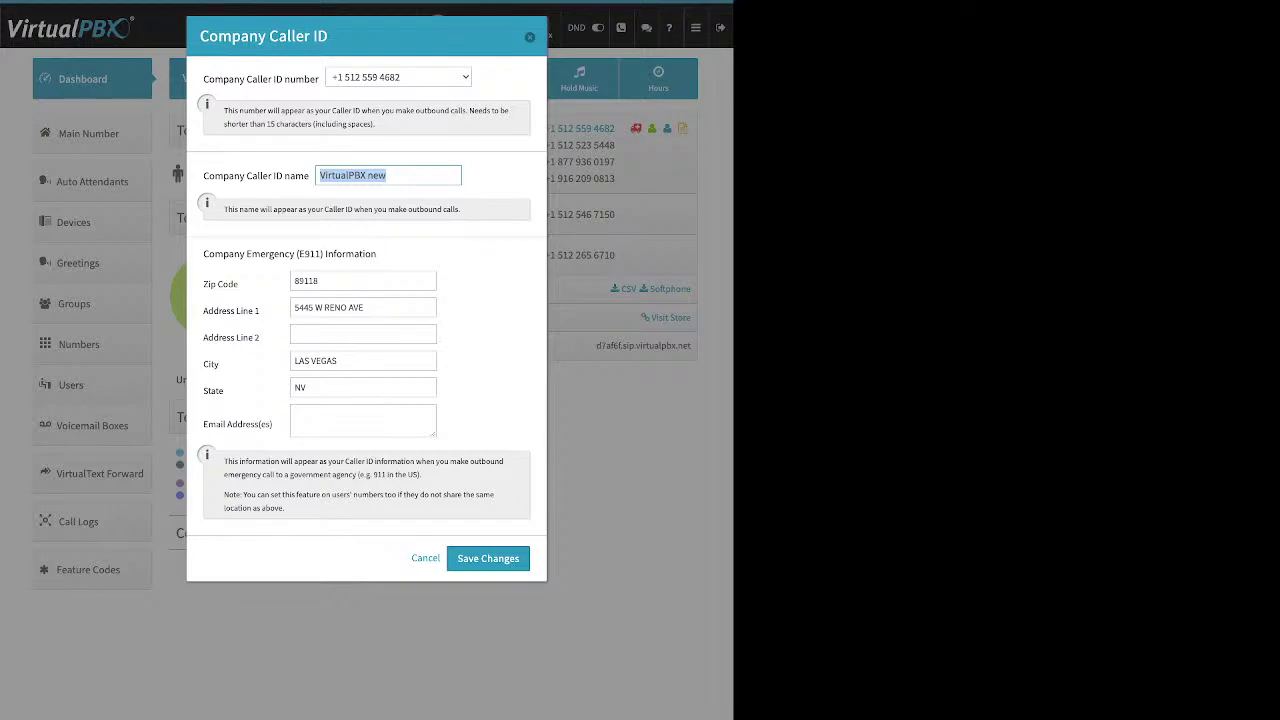
mouse_move(203, 253)
left_mouse_down()
mouse_move(230, 255)
mouse_move(238, 285)
mouse_move(376, 255)
left_mouse_up()
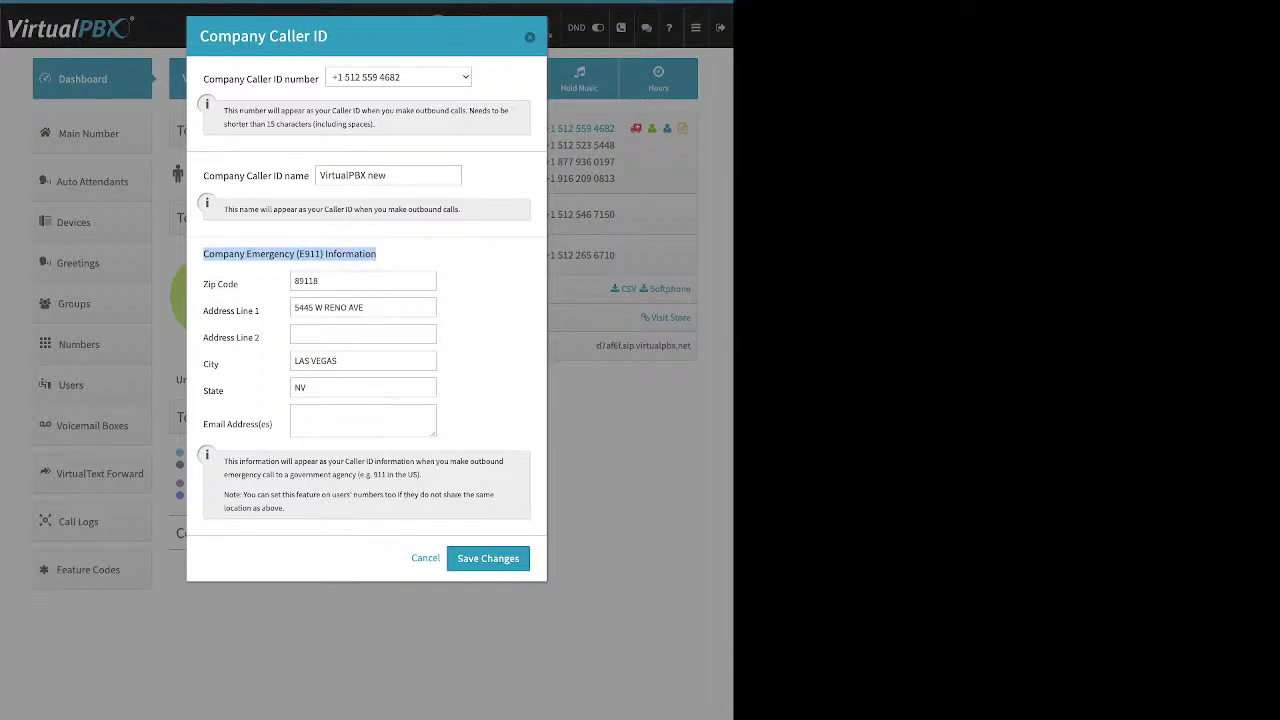
left_click_drag(238, 284, 203, 284)
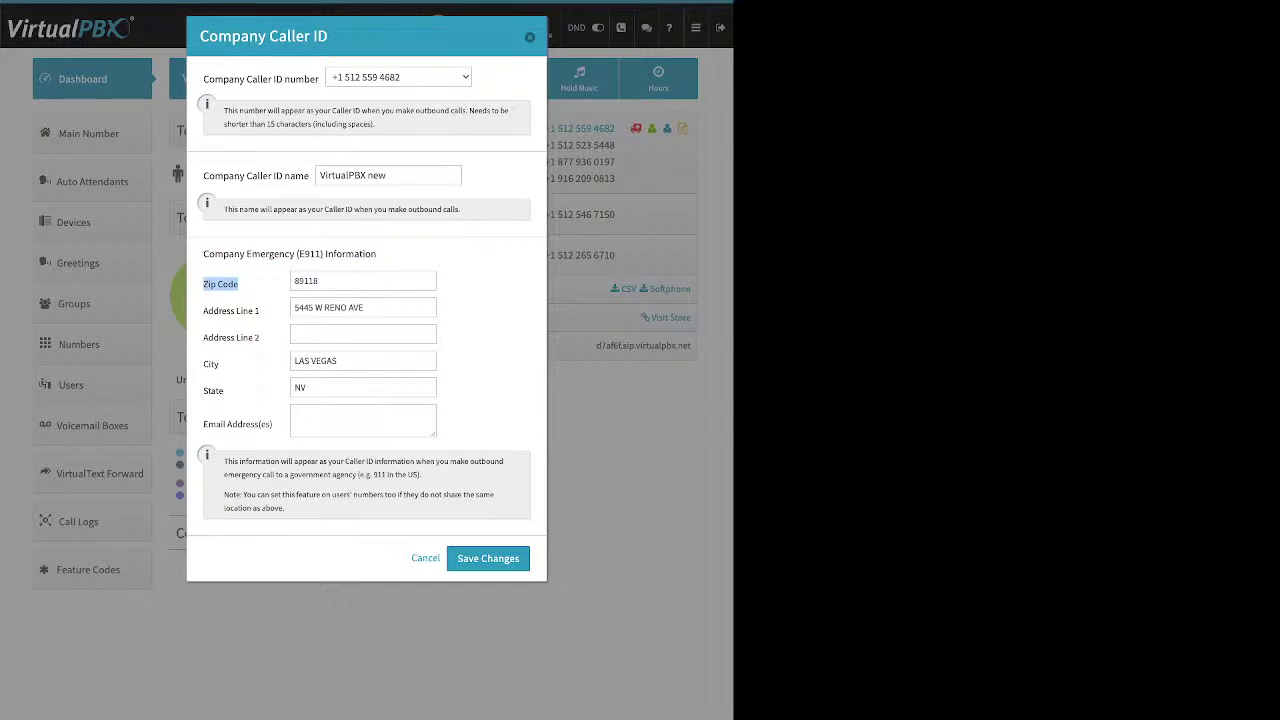
left_click_drag(224, 391, 203, 391)
Close the Company Caller ID dialog and open Music-On-Hold, showing Default Music
left_click(236, 391)
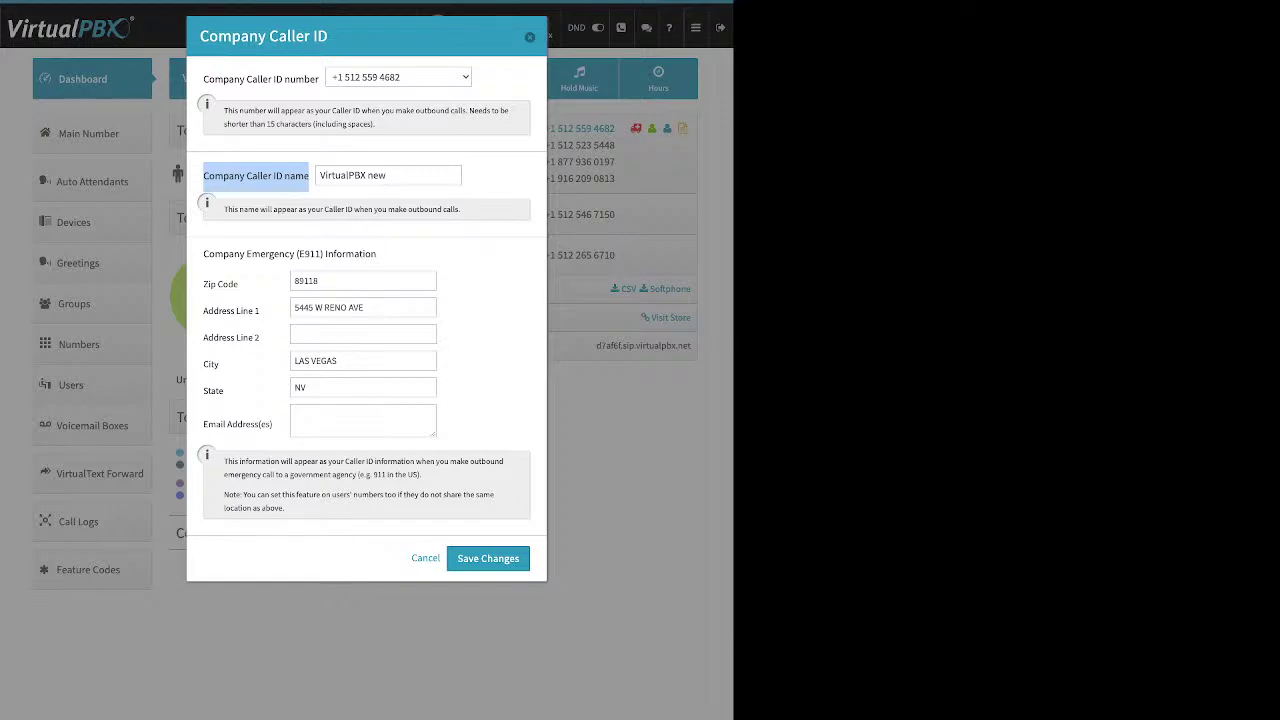
key("Return")
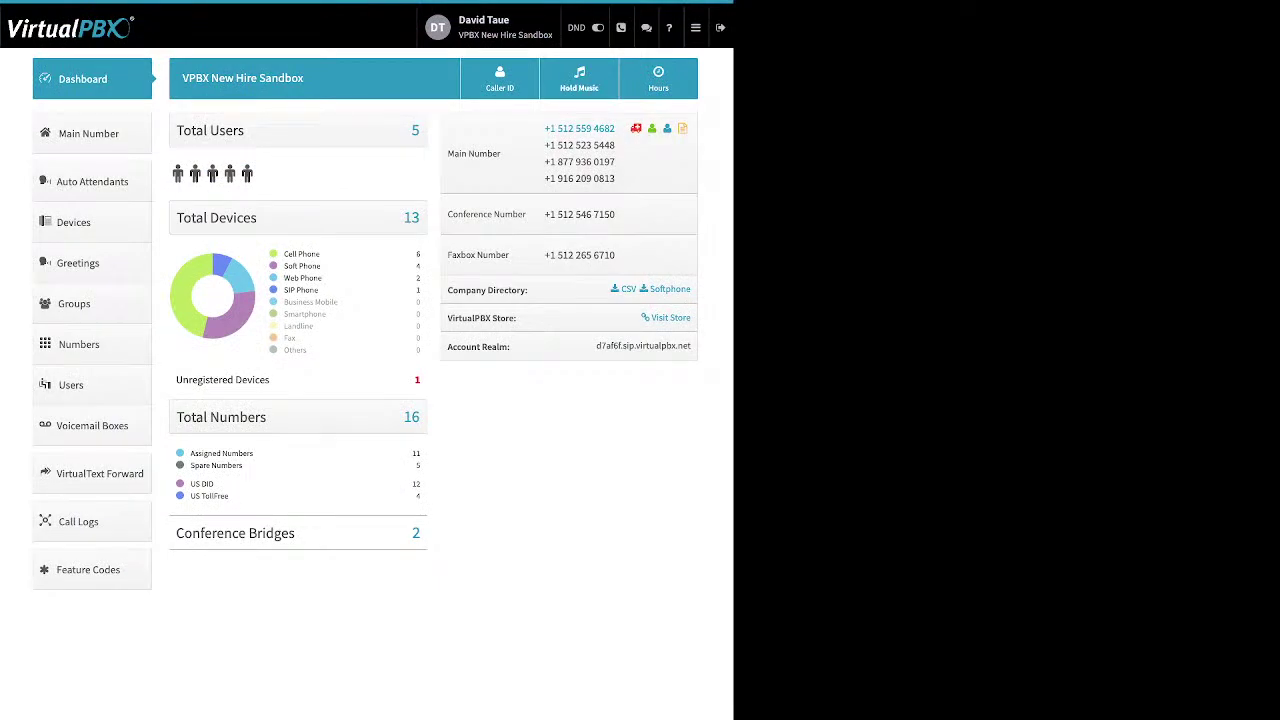
left_click(579, 80)
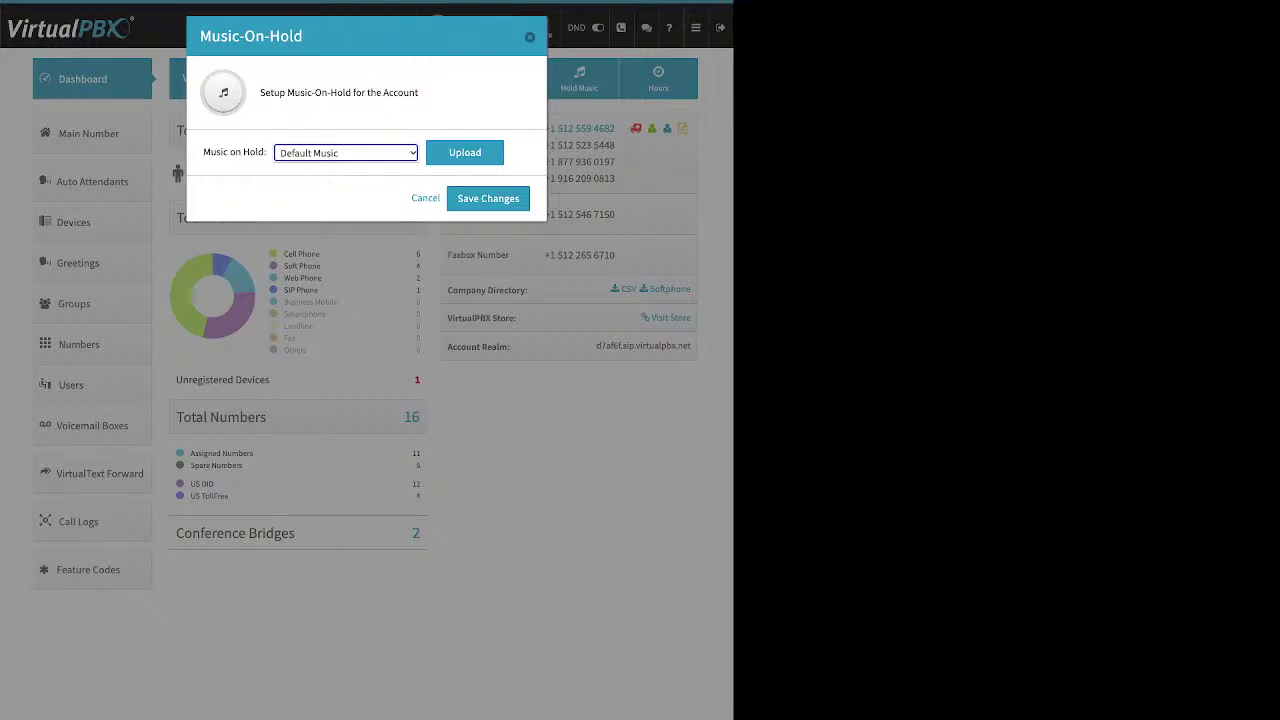
Reveal the Music-On-Hold upload file row, then dismiss the dialog without saving
key("Tab")
key("Return")
key("Tab")
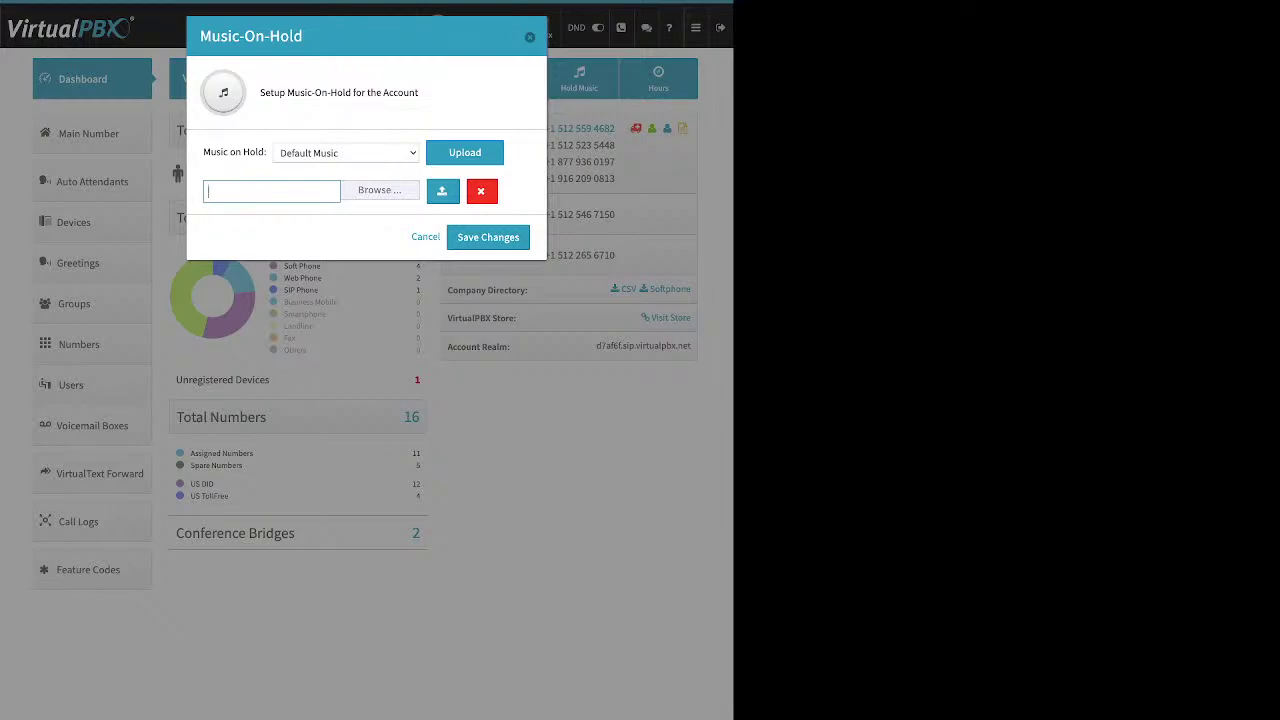
key("Escape")
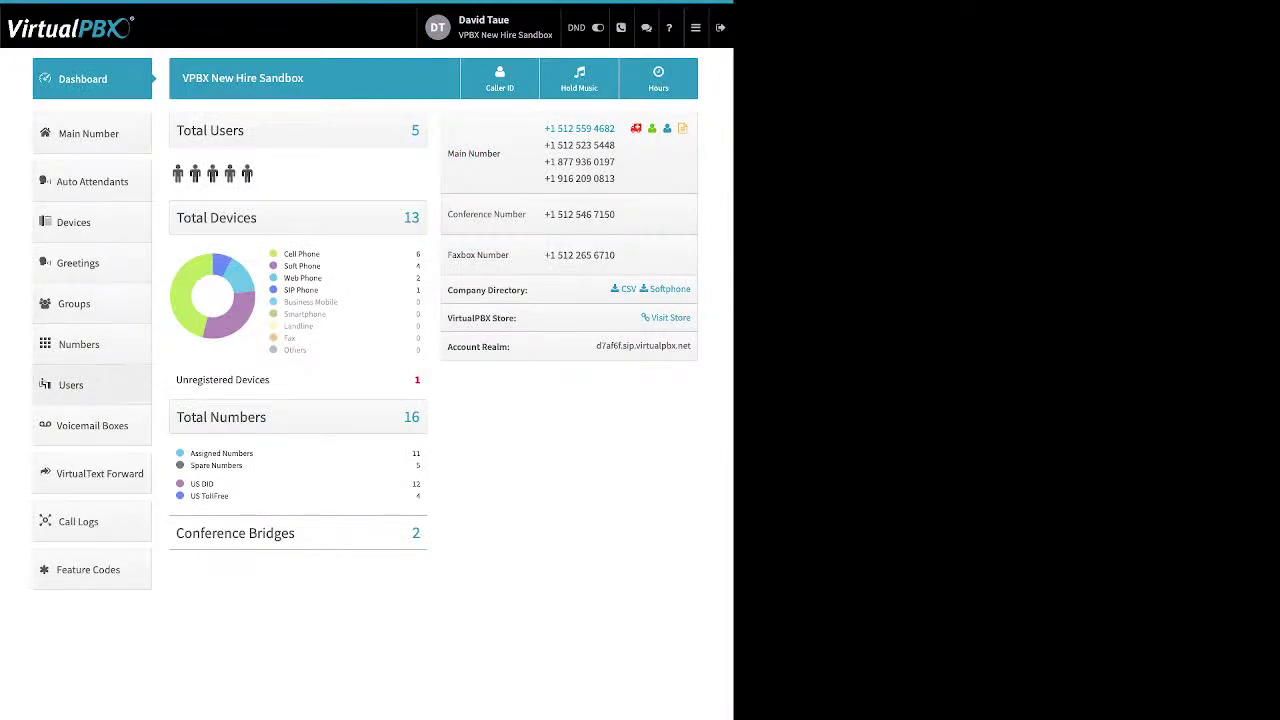
Open the Users list from the sidebar
left_click(80, 385)
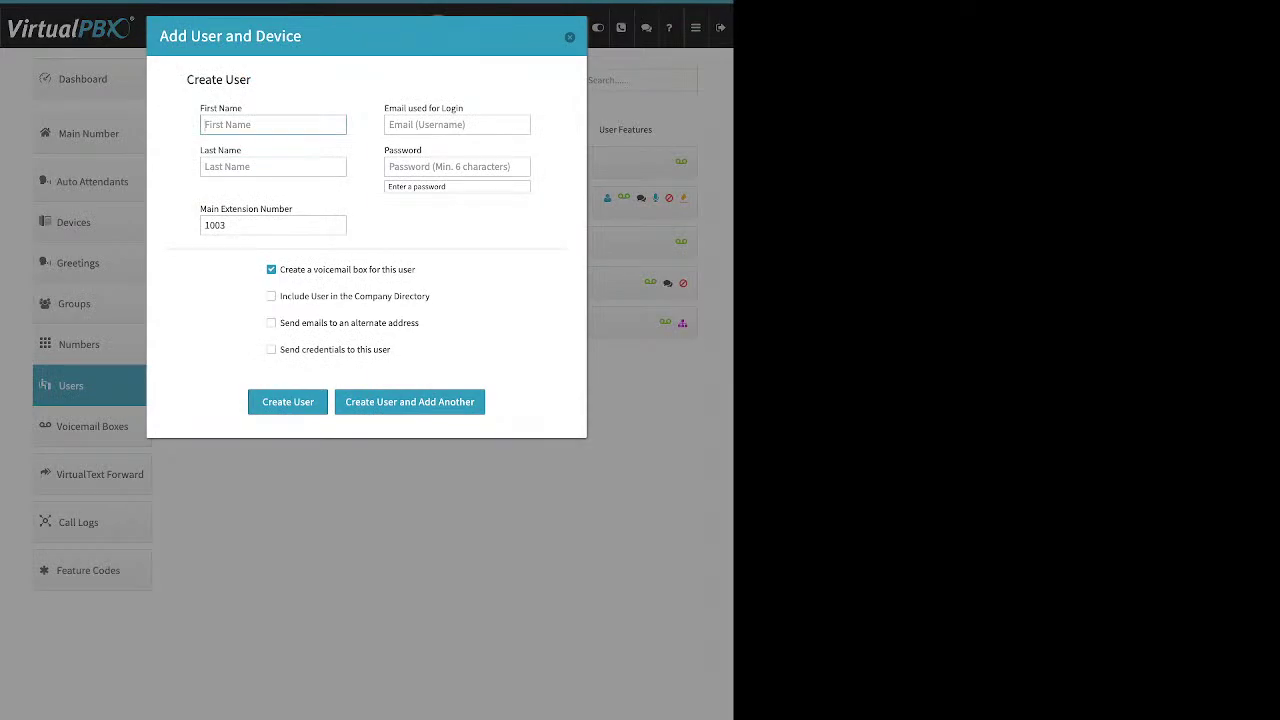
left_click_drag(213, 108, 217, 150)
left_click_drag(384, 108, 456, 108)
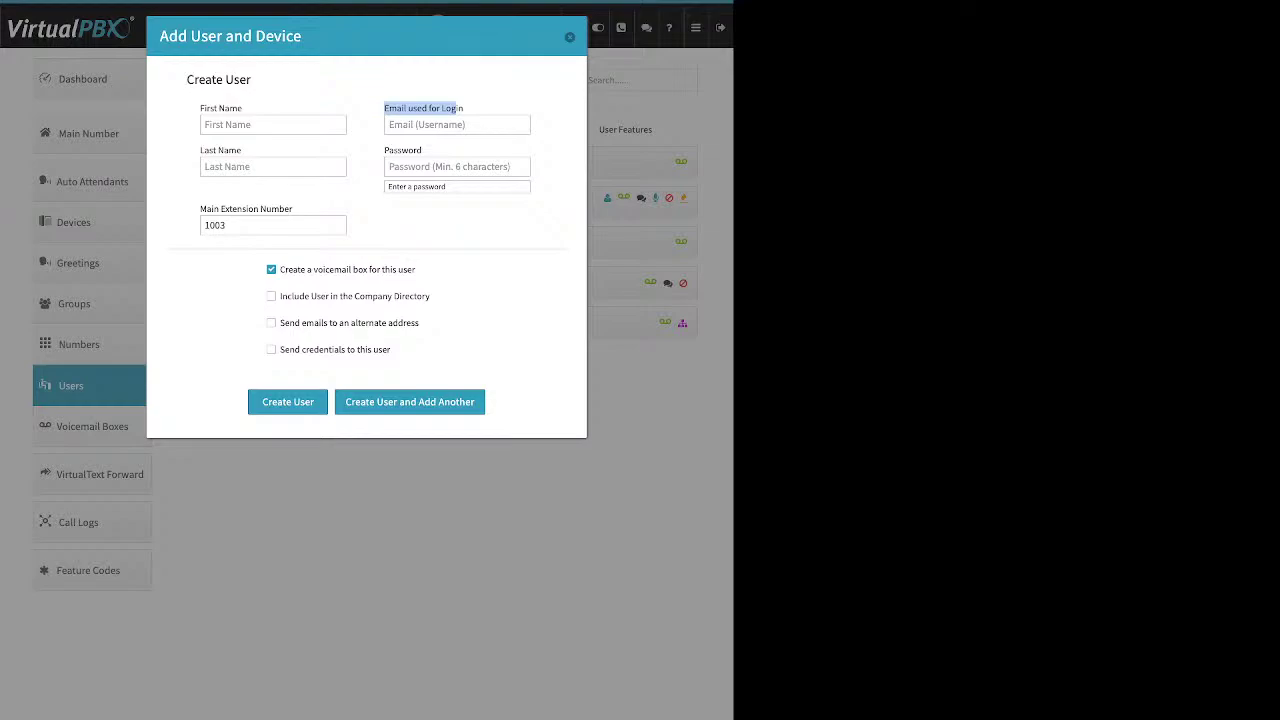
left_click_drag(422, 150, 384, 150)
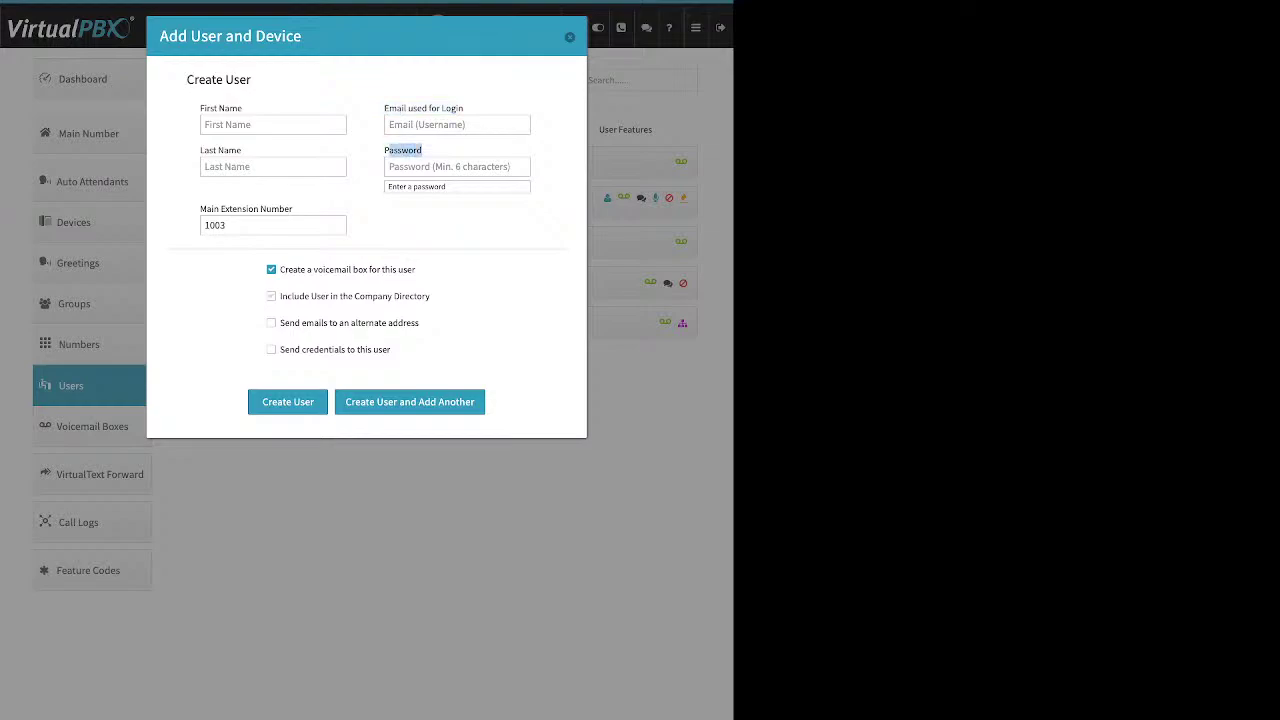
left_click_drag(292, 208, 200, 208)
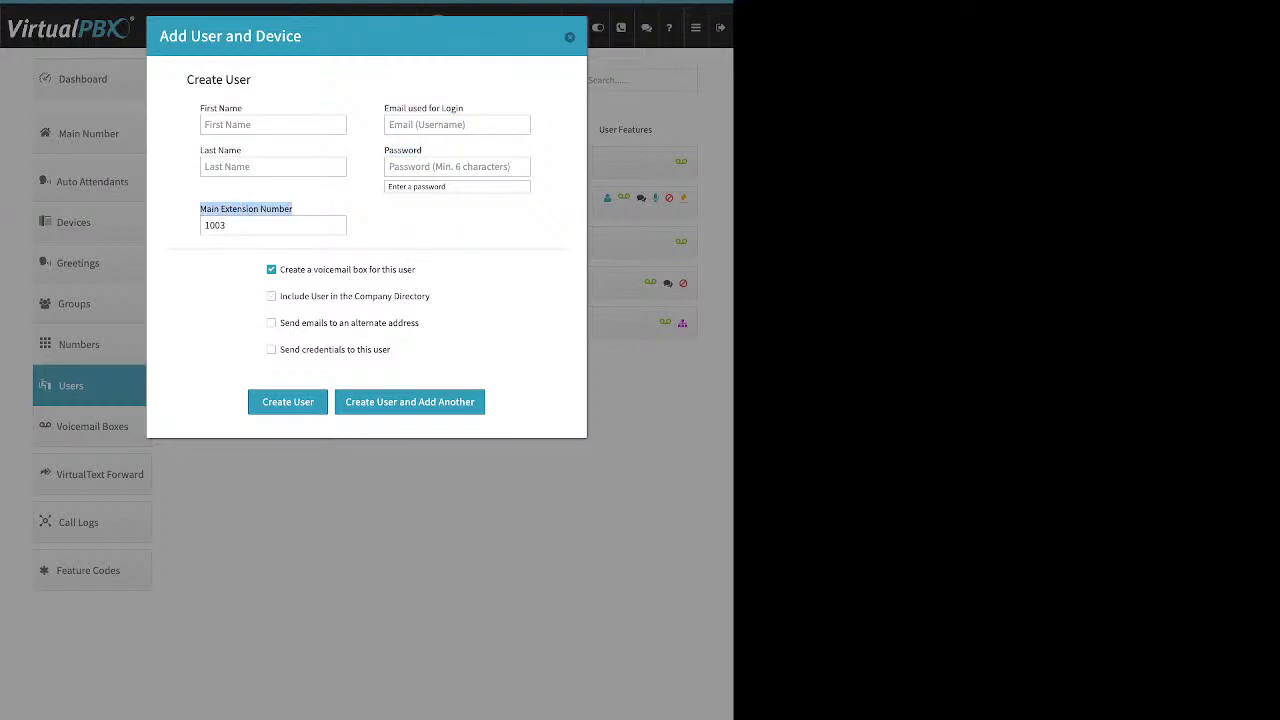
left_click(273, 225)
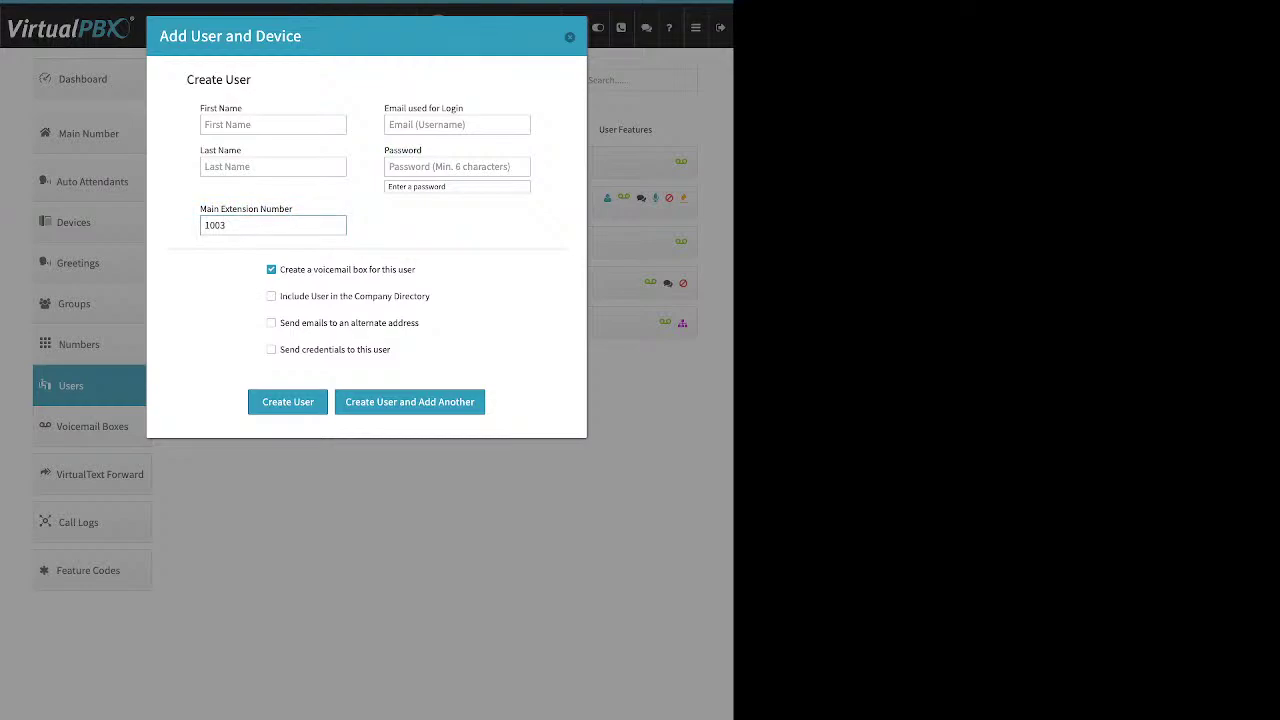
Replace main extension 1003 with 8743 on the new-user form, leaving voicemail enabled
key("BackSpace")
key("BackSpace")
key("BackSpace")
key("BackSpace")
type("8743")
left_click_drag(416, 269, 280, 269)
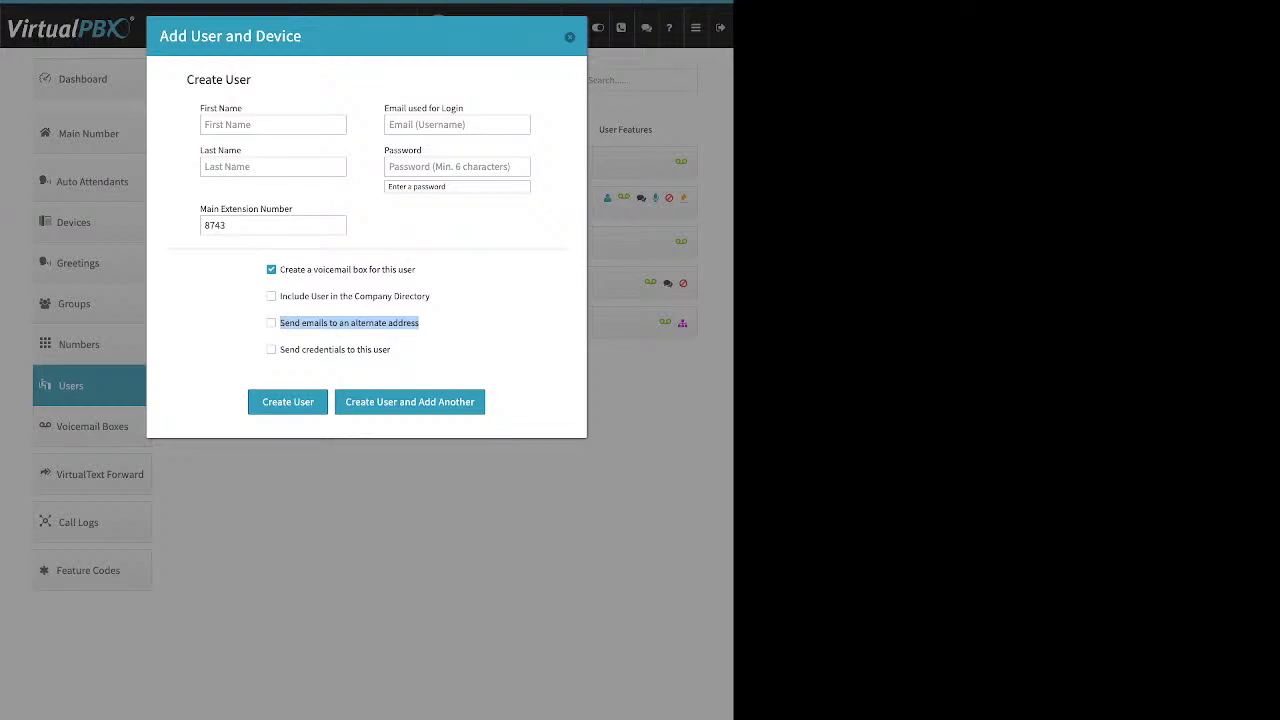
Toggle the alternate-address email option on and off, then enable sending login credentials
left_click(349, 322)
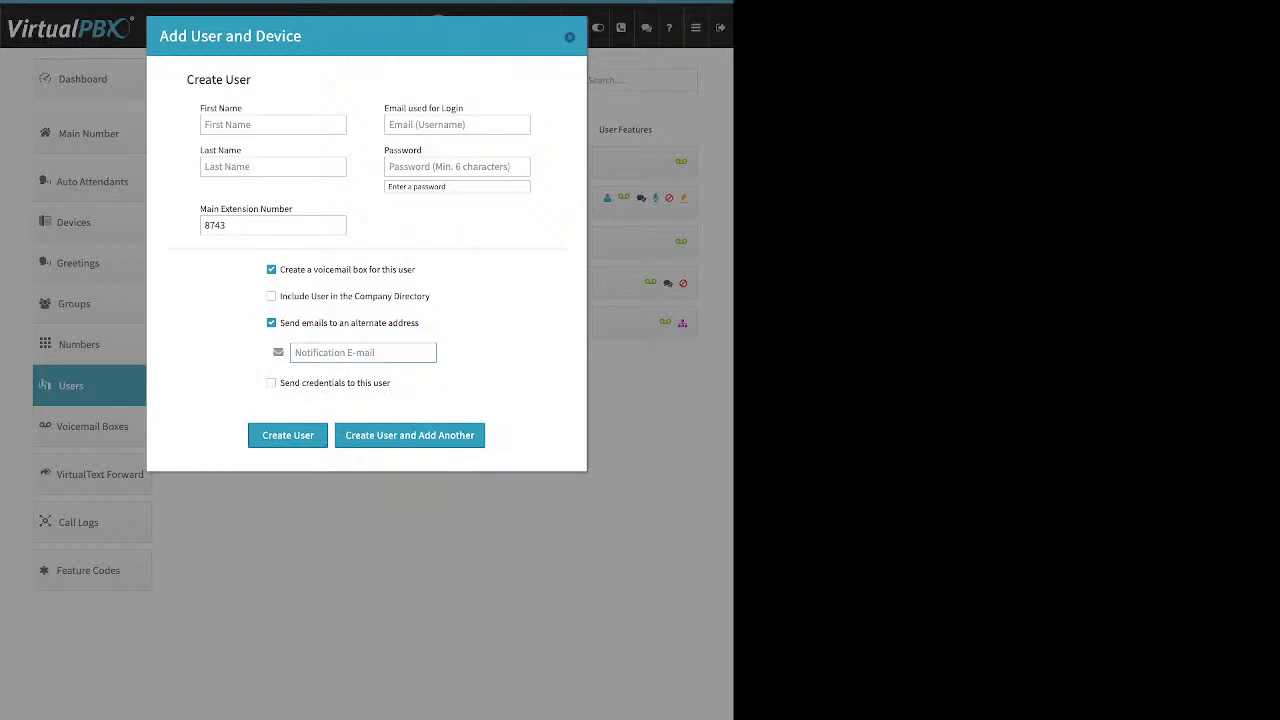
left_click(349, 322)
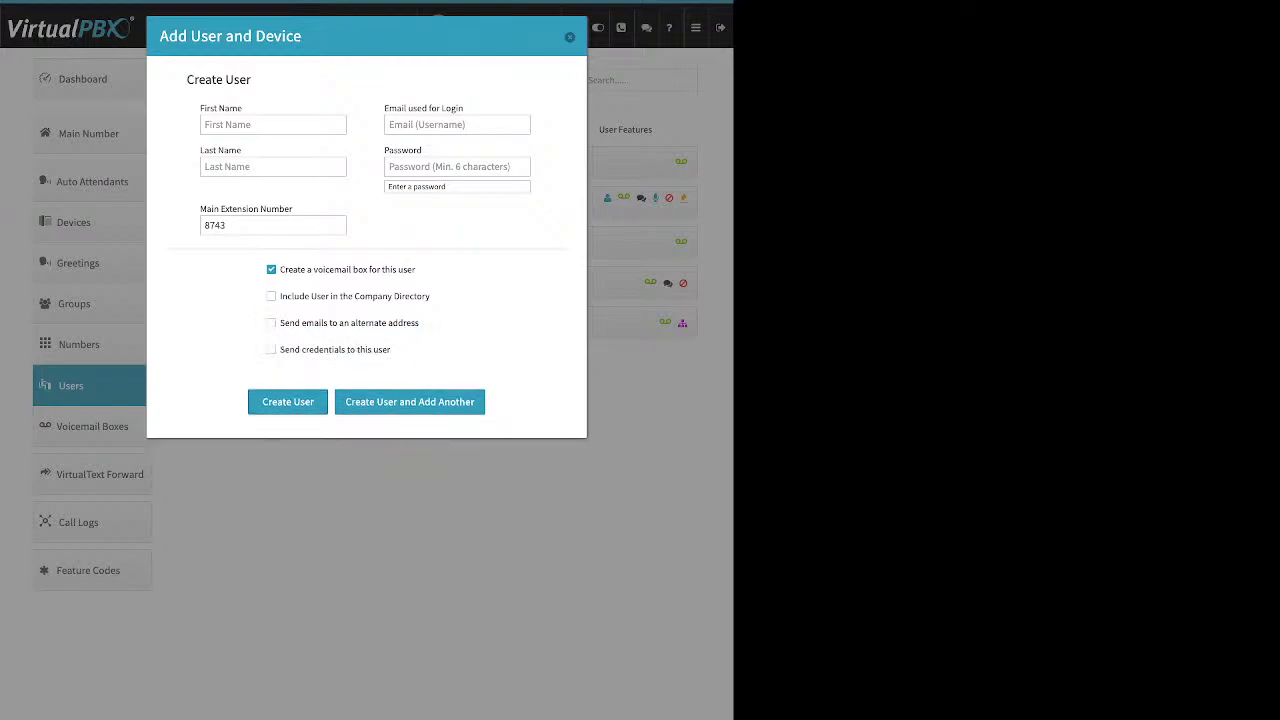
left_click_drag(393, 350, 284, 350)
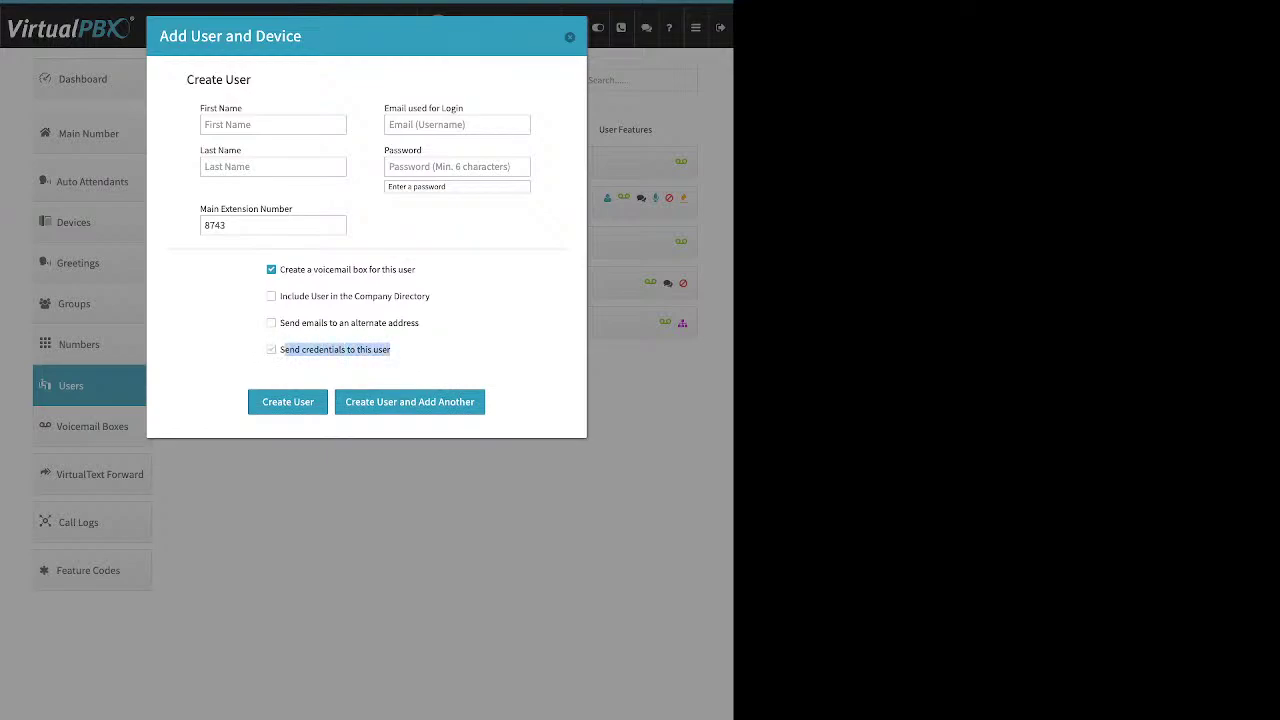
left_click(272, 350)
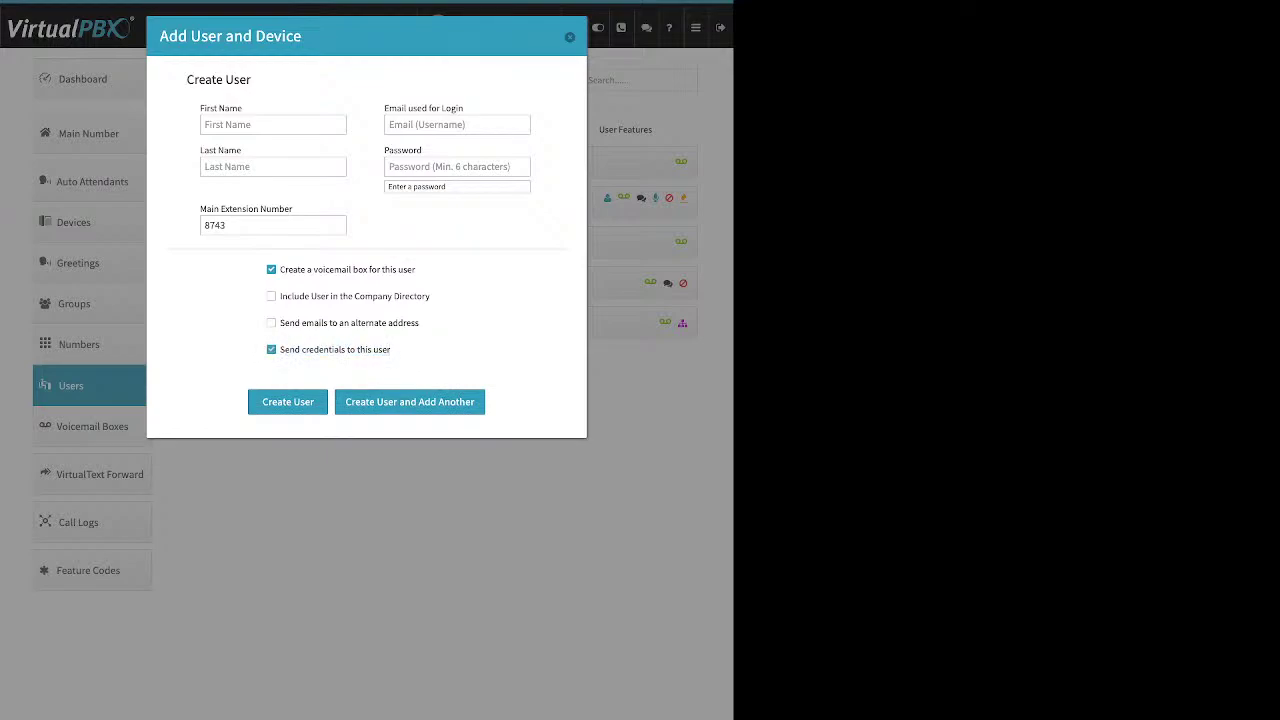
left_click_drag(284, 350, 392, 350)
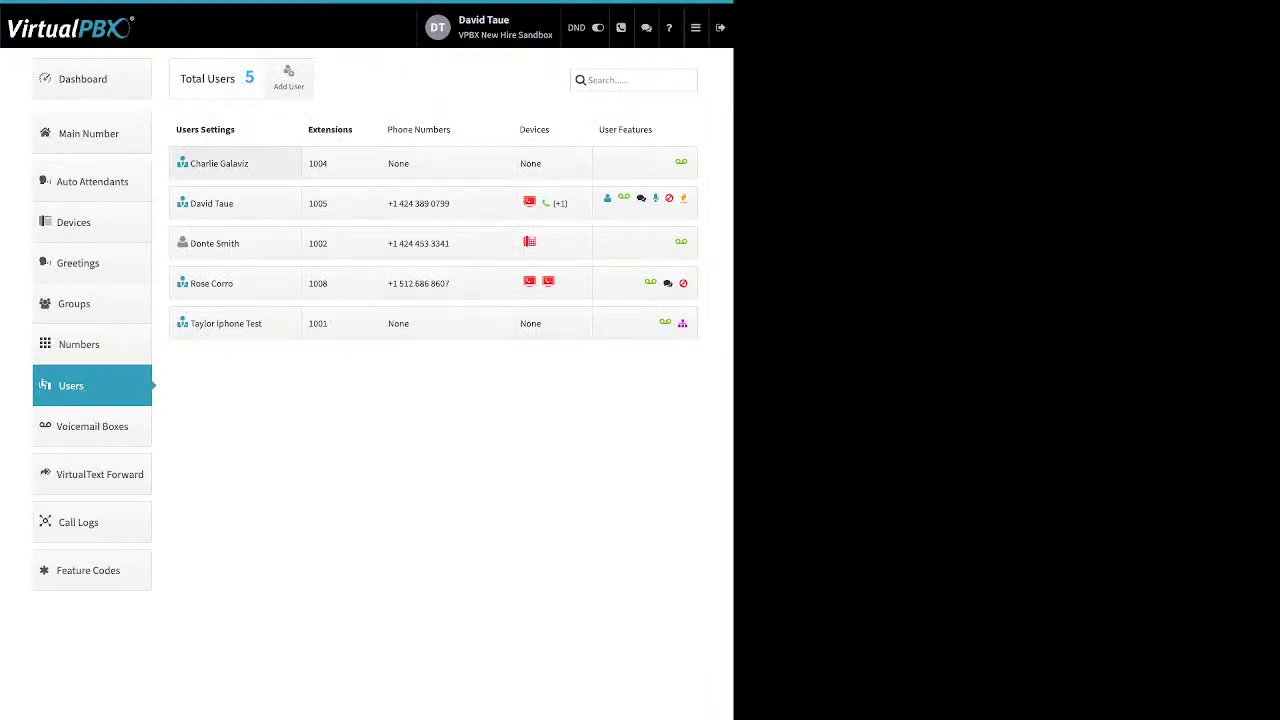
Open extension 1005's user settings, select the first and last names, then open Update Credentials
left_click(211, 203)
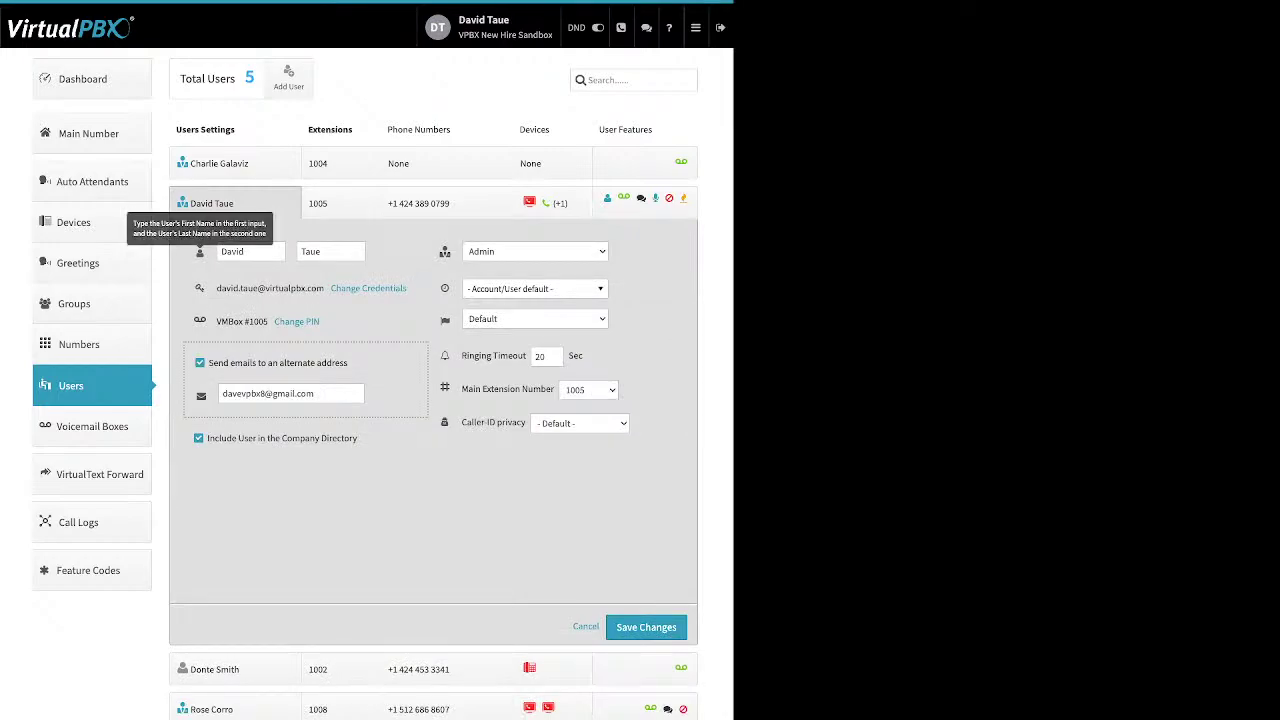
double_click(232, 251)
left_click(322, 251)
double_click(310, 251)
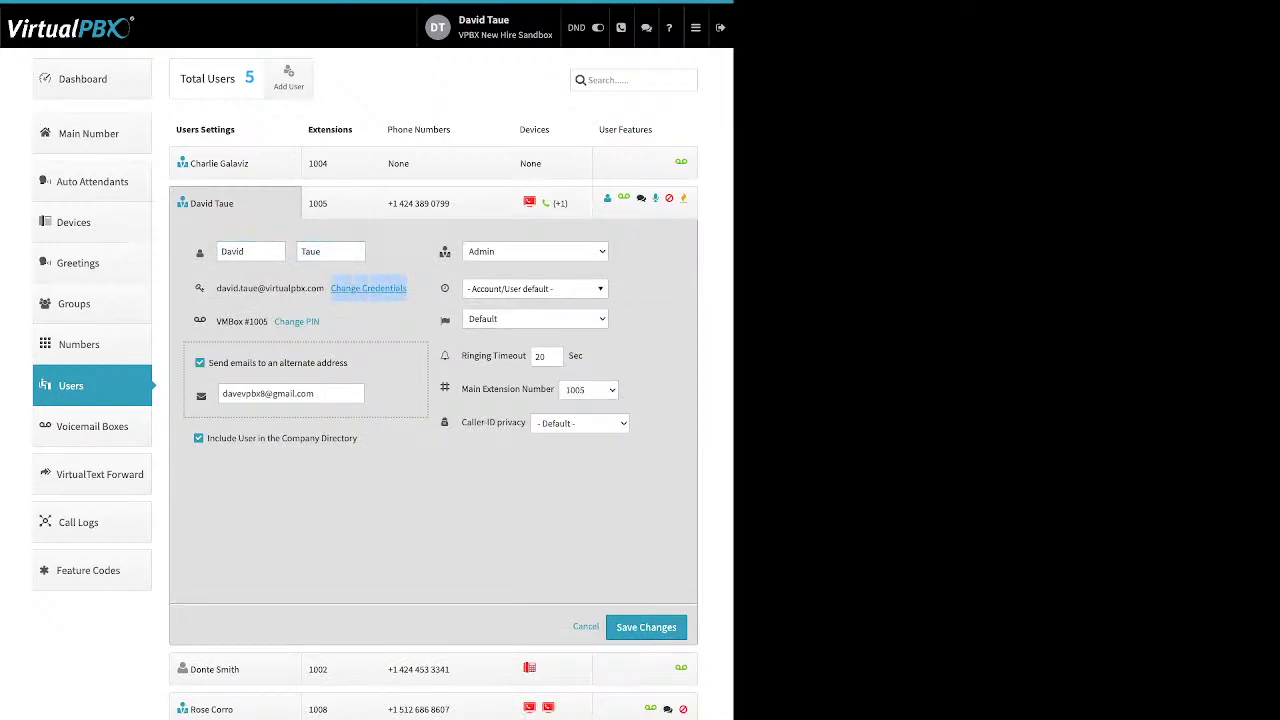
left_click(368, 288)
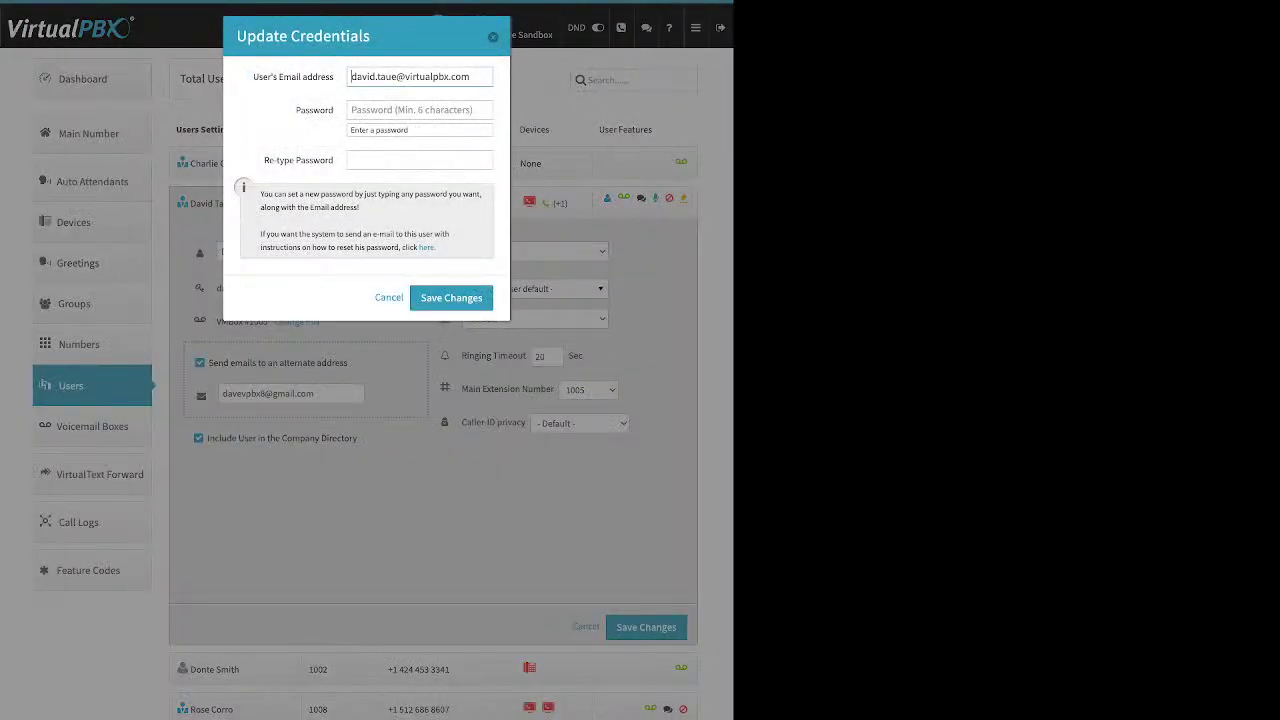
left_click_drag(253, 77, 320, 110)
left_click_drag(264, 160, 333, 160)
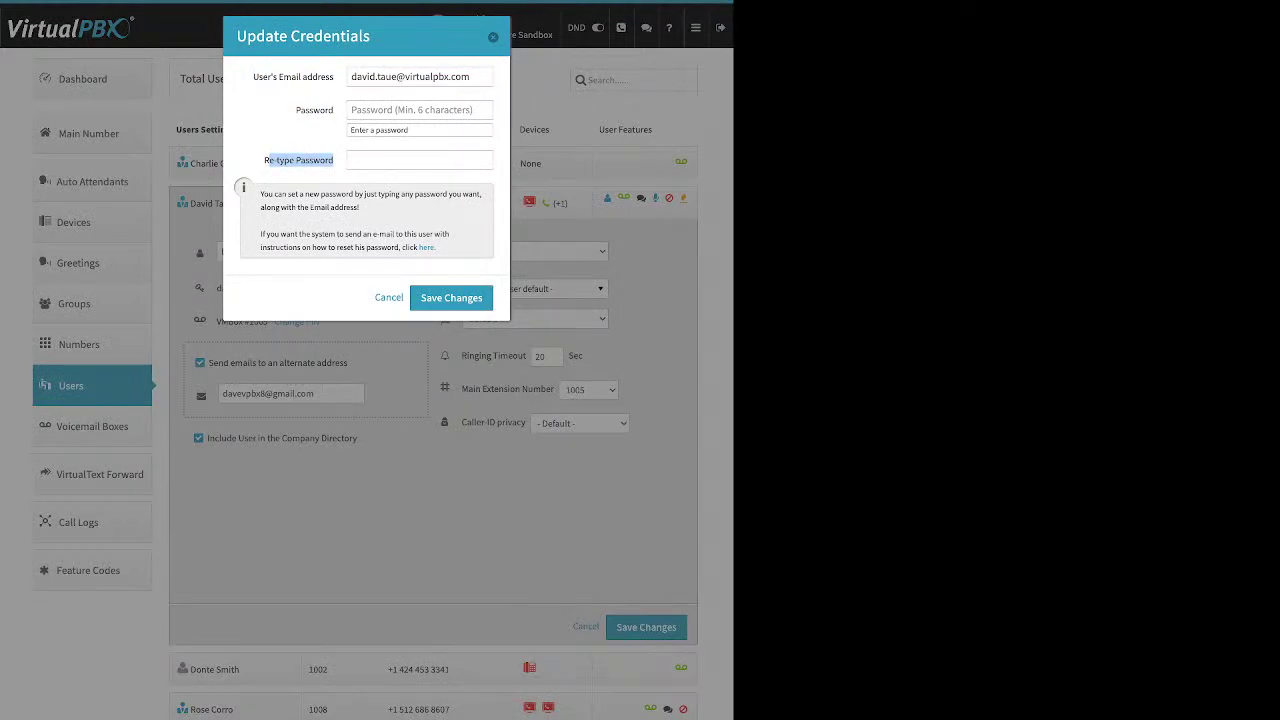
mouse_move(418, 247)
left_mouse_down()
mouse_move(436, 247)
mouse_move(410, 247)
left_mouse_up()
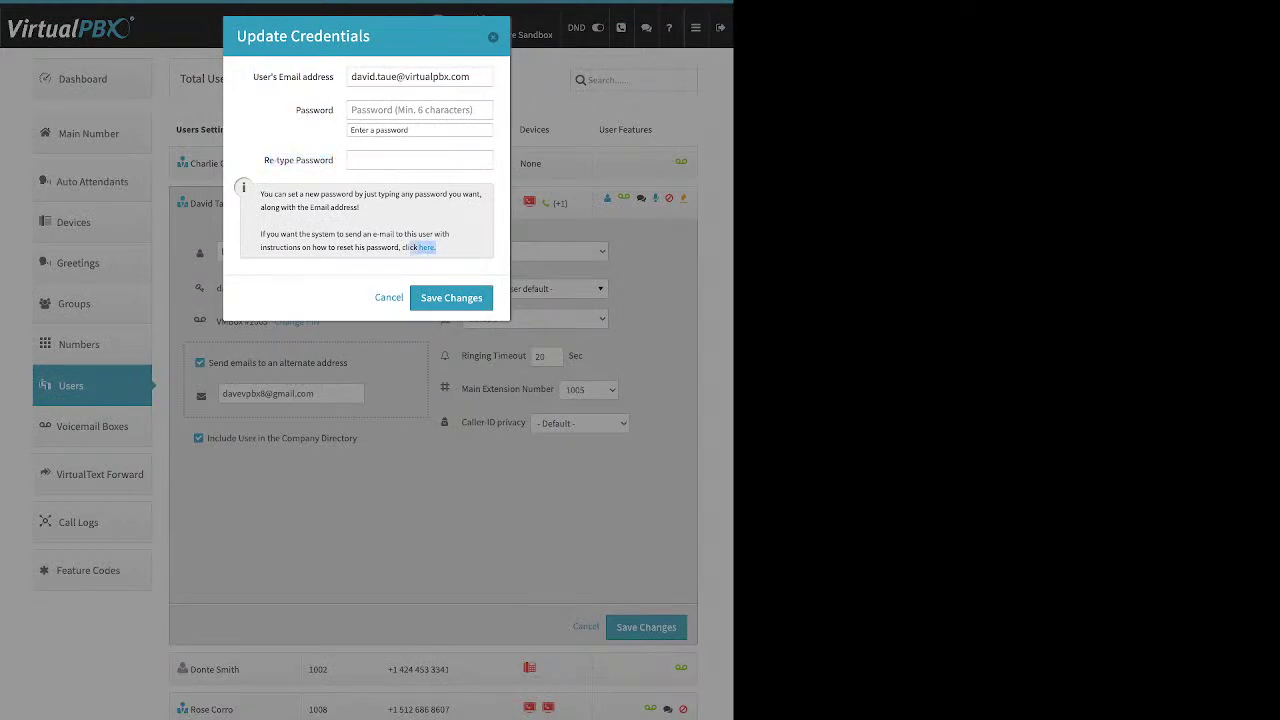
Close Update Credentials, then view the voicemail Update PIN dialog and dismiss it unchanged
key("Escape")
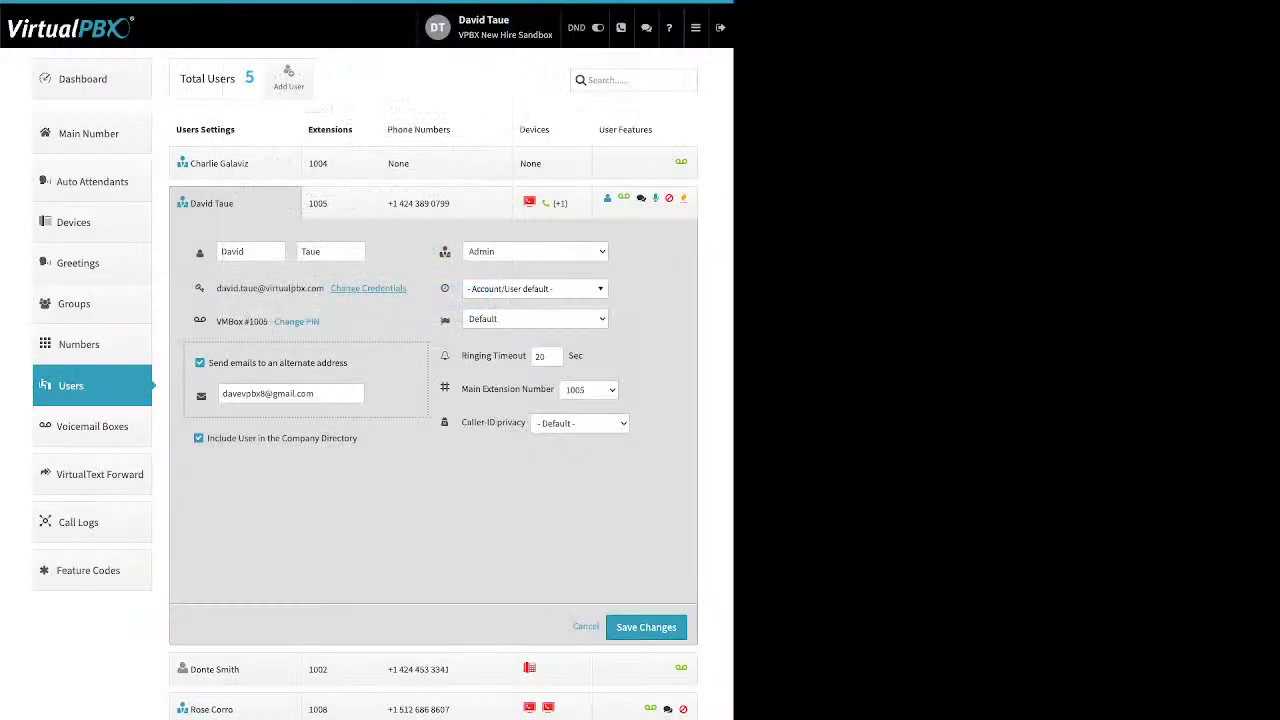
left_click_drag(320, 321, 274, 321)
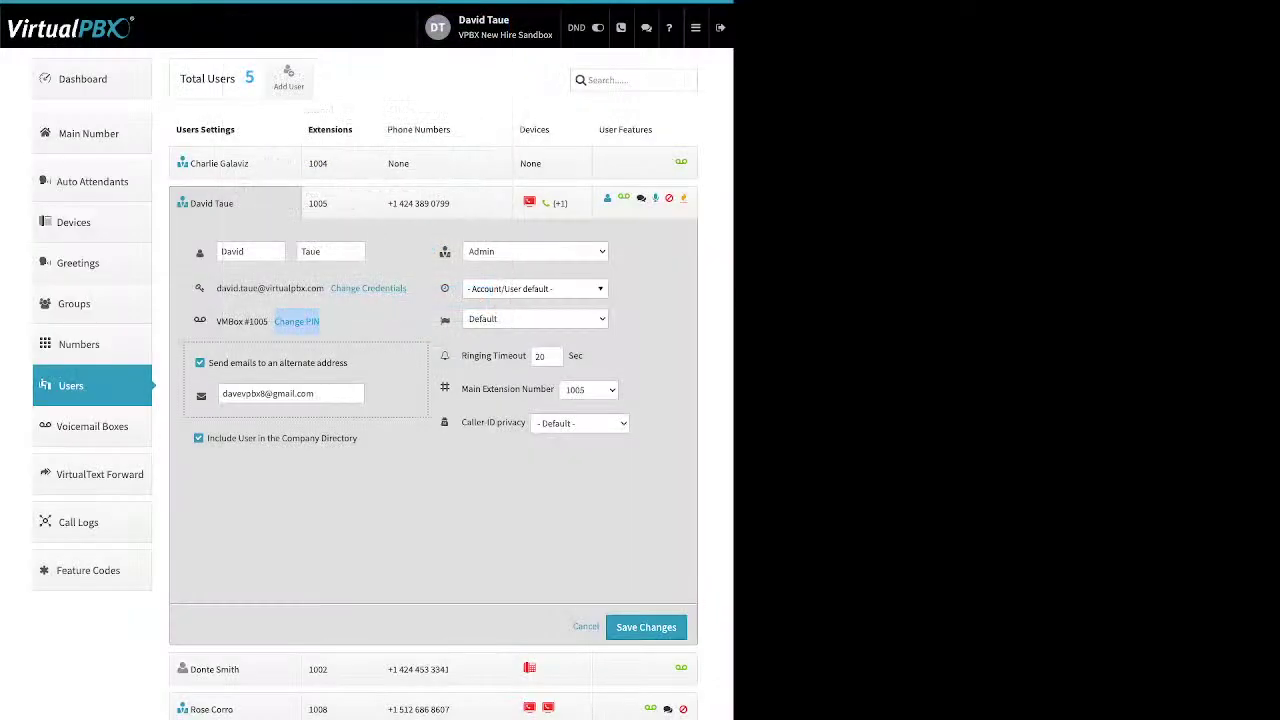
left_click(296, 321)
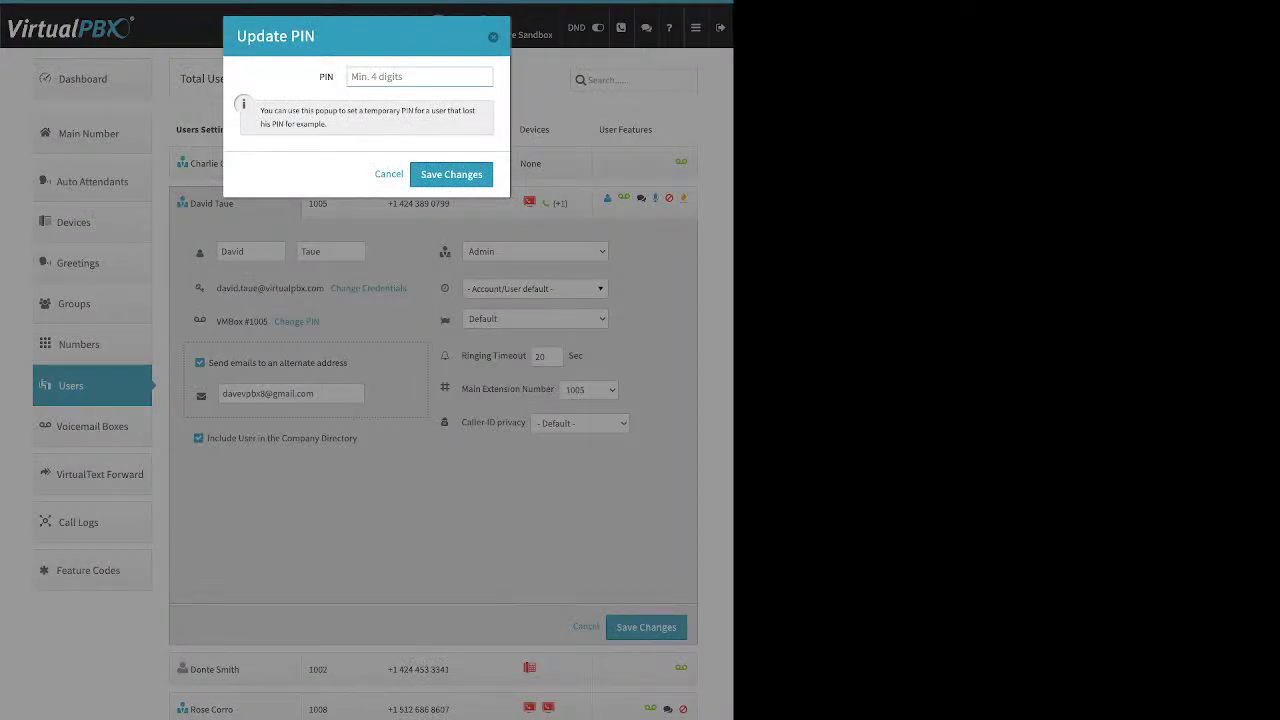
key("Escape")
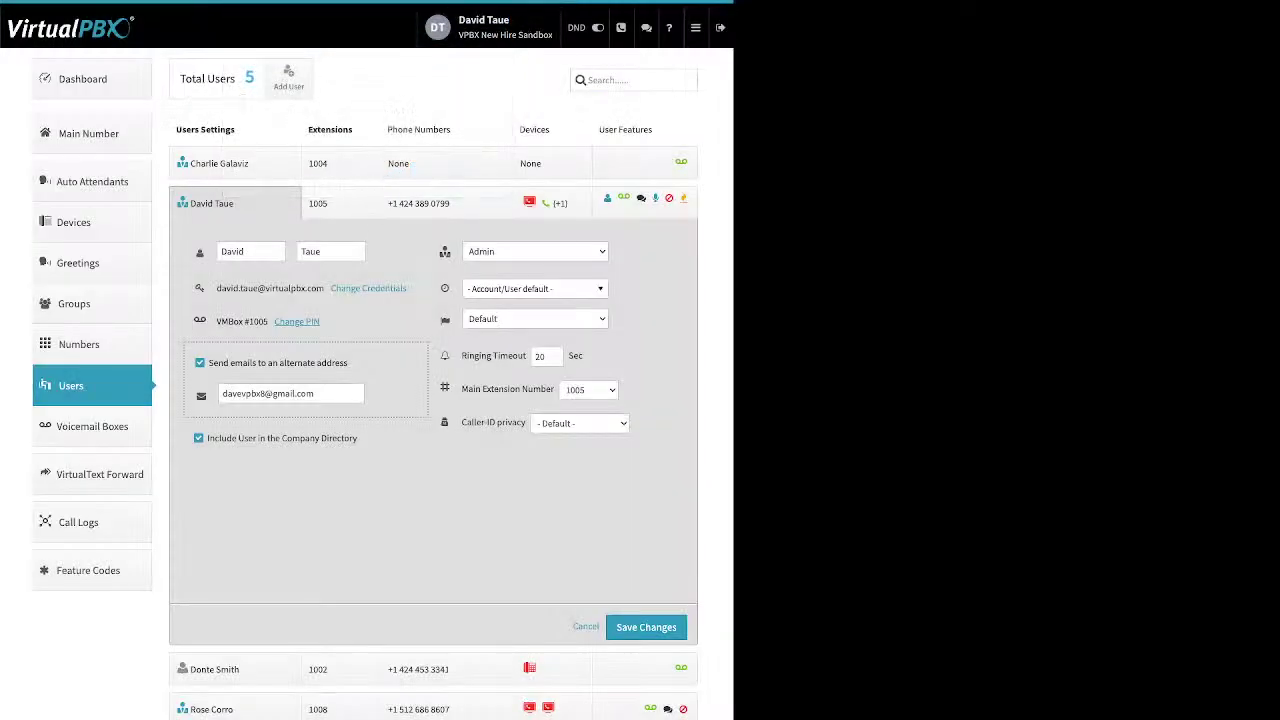
Uncheck 'Send emails to an alternate address' for extension 1005's user
left_click_drag(208, 362, 347, 362)
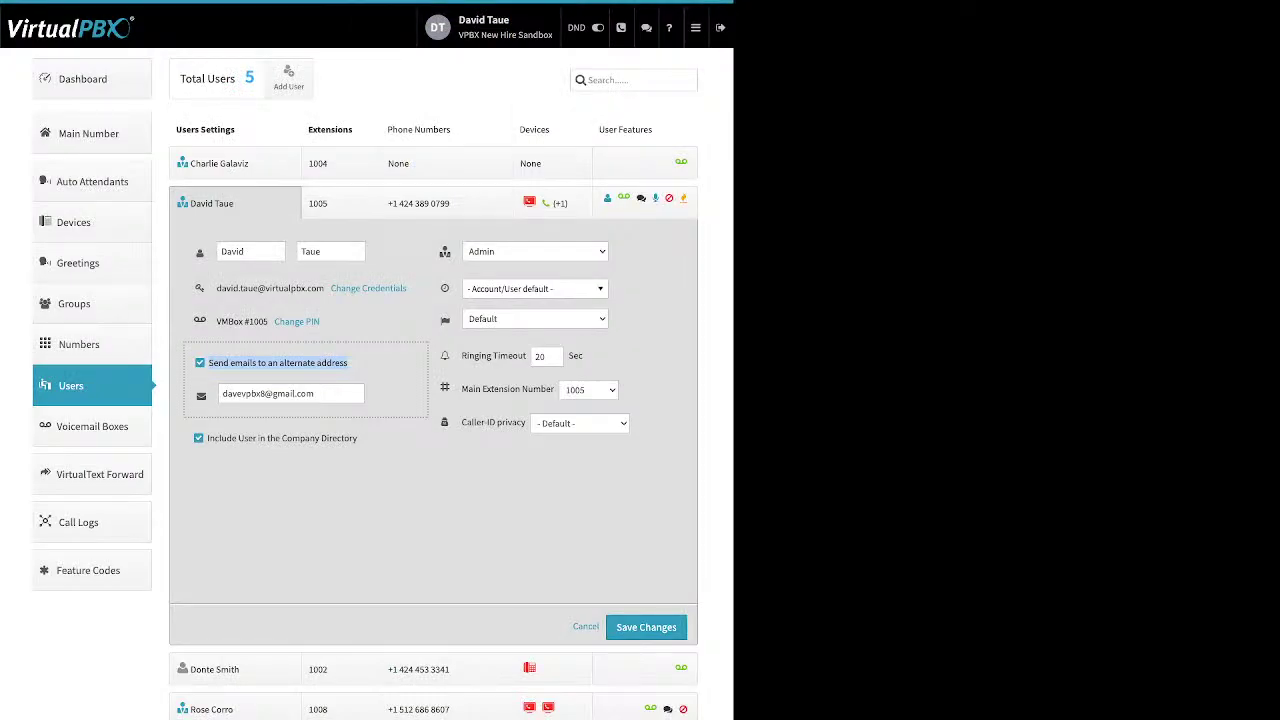
left_click(200, 362)
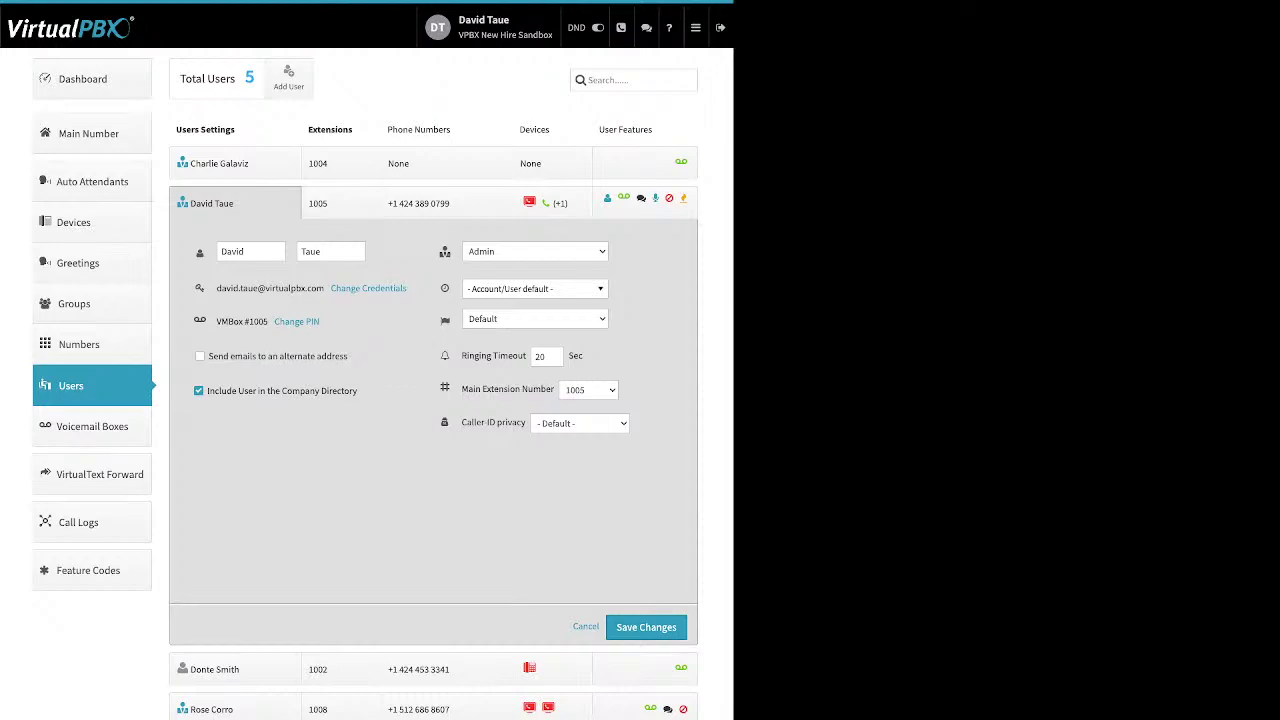
left_click_drag(208, 390, 357, 390)
left_click(530, 288)
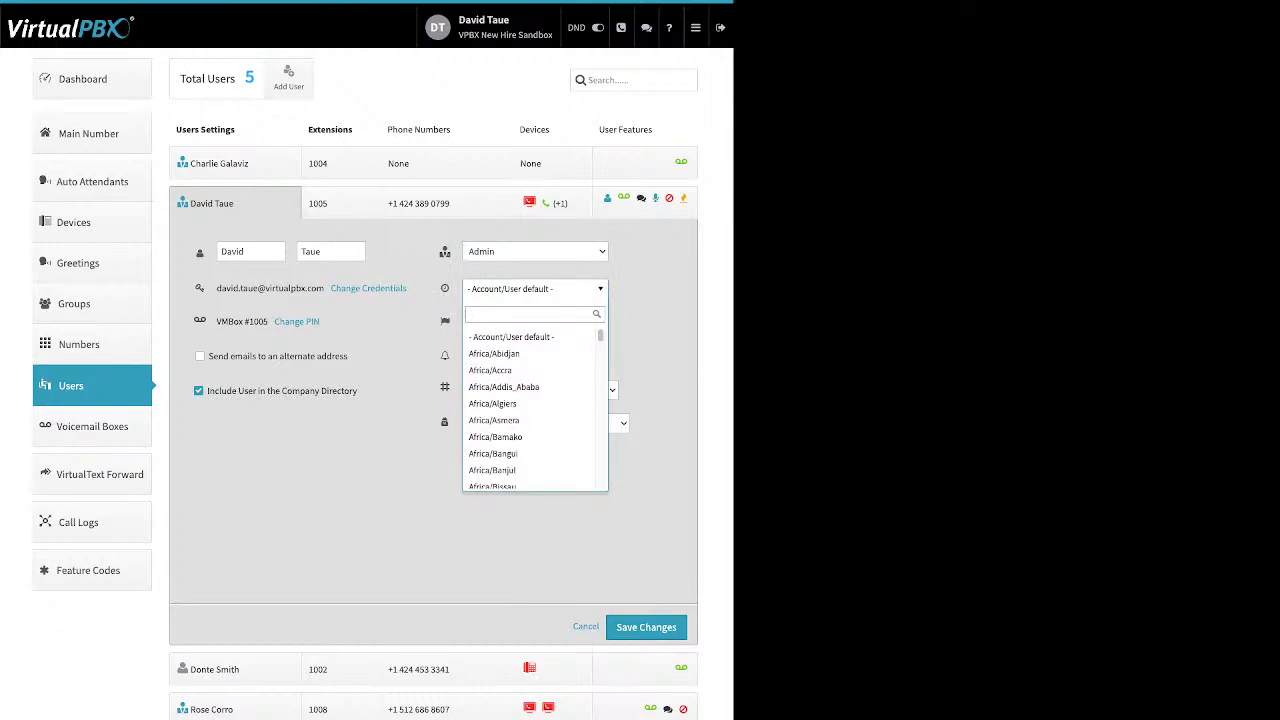
key("Escape")
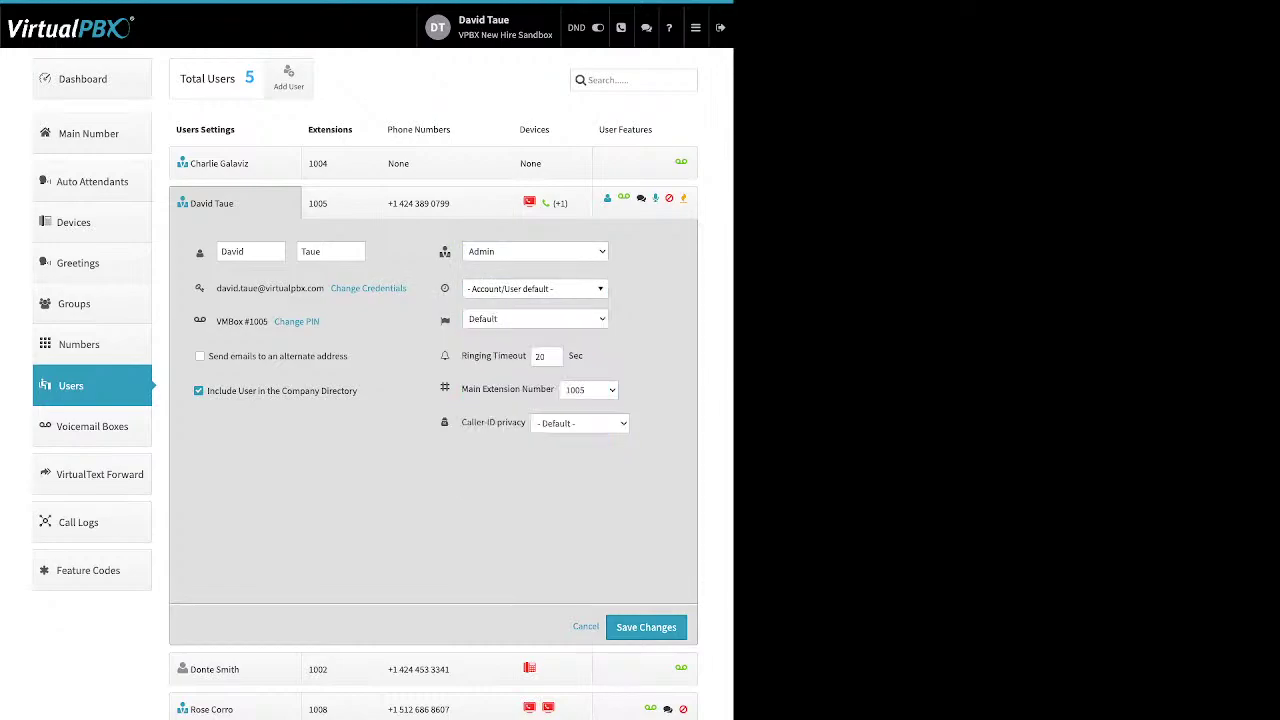
mouse_move(445, 319)
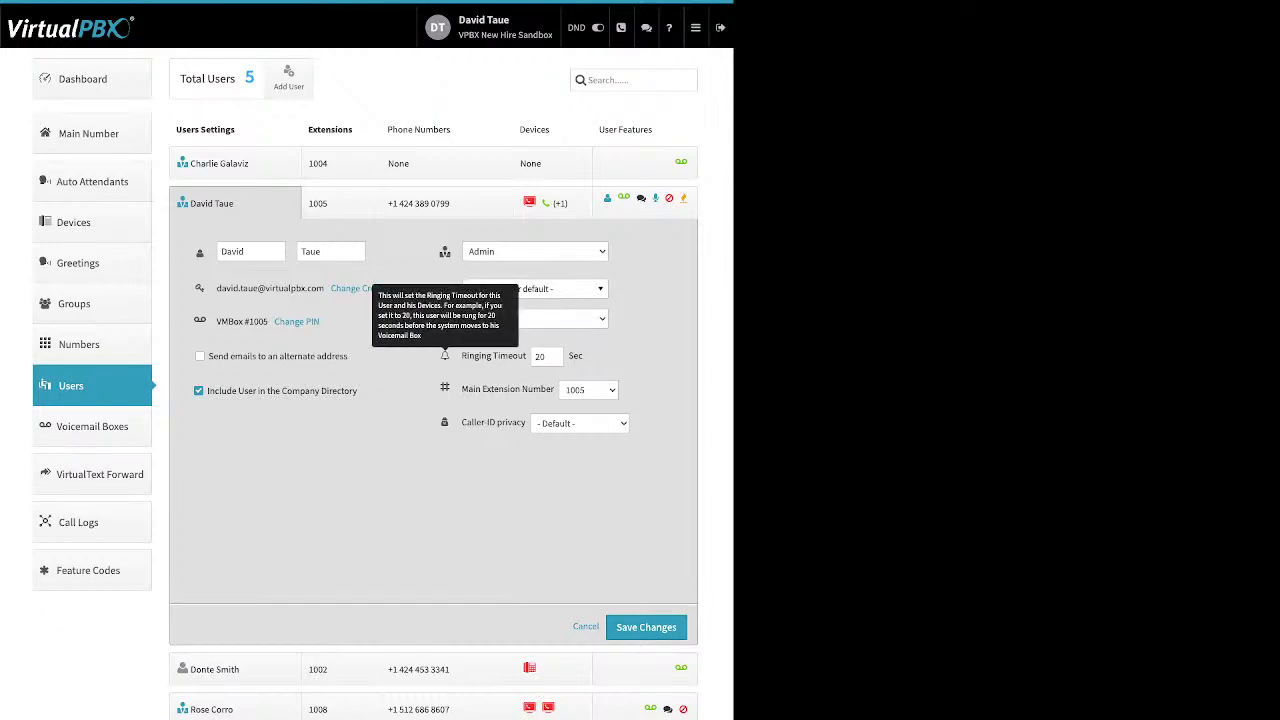
left_click_drag(462, 355, 526, 356)
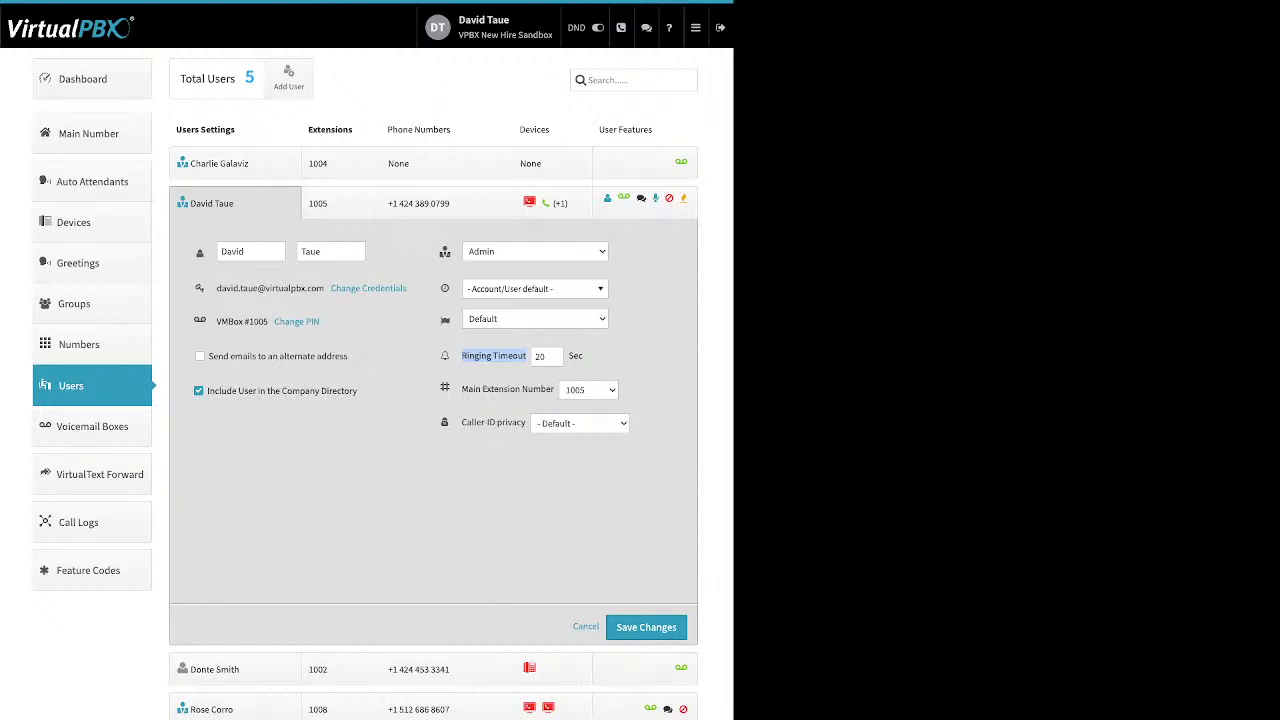
Add extension 1003 to the user, then show his single assigned phone number
left_click(340, 203)
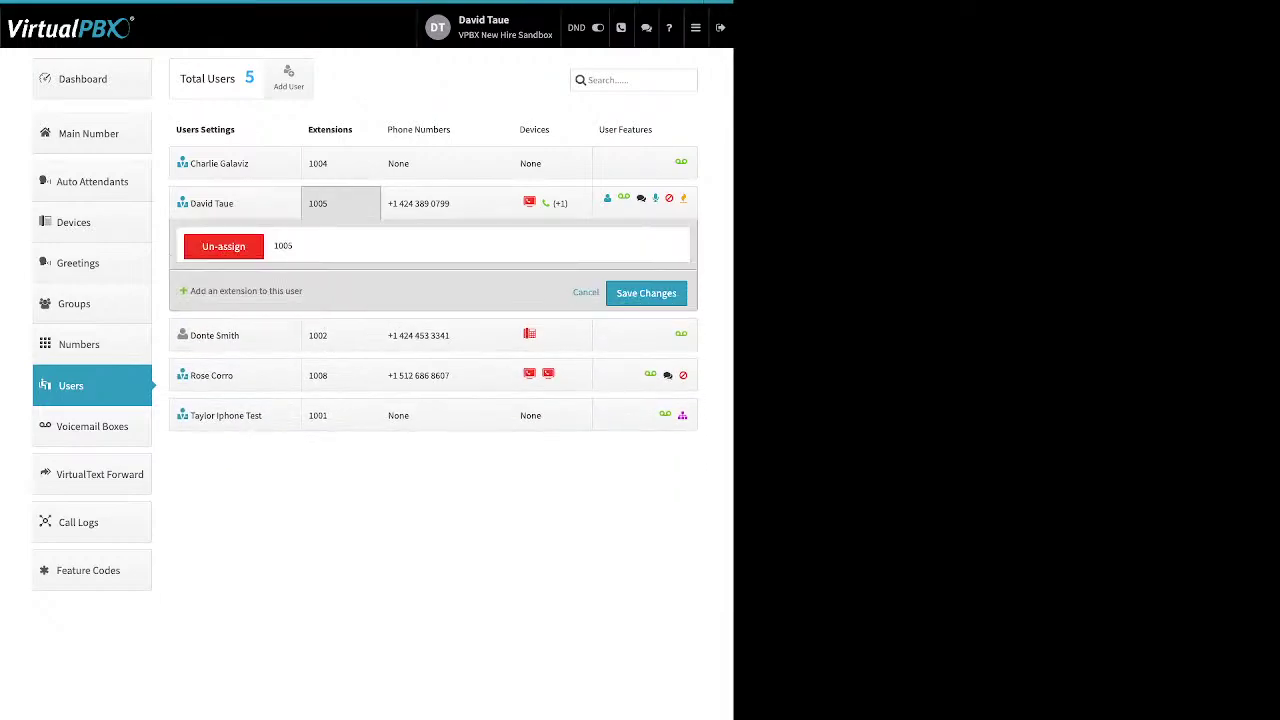
left_click_drag(302, 291, 192, 291)
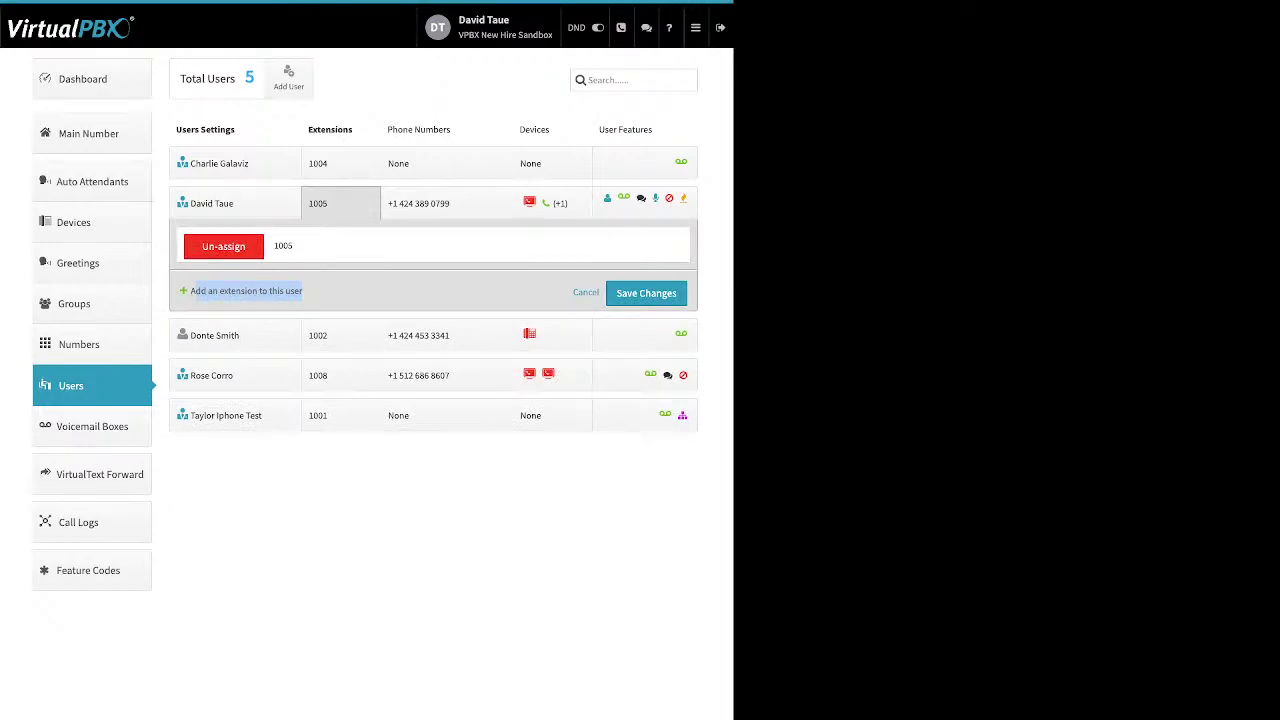
left_click(196, 291)
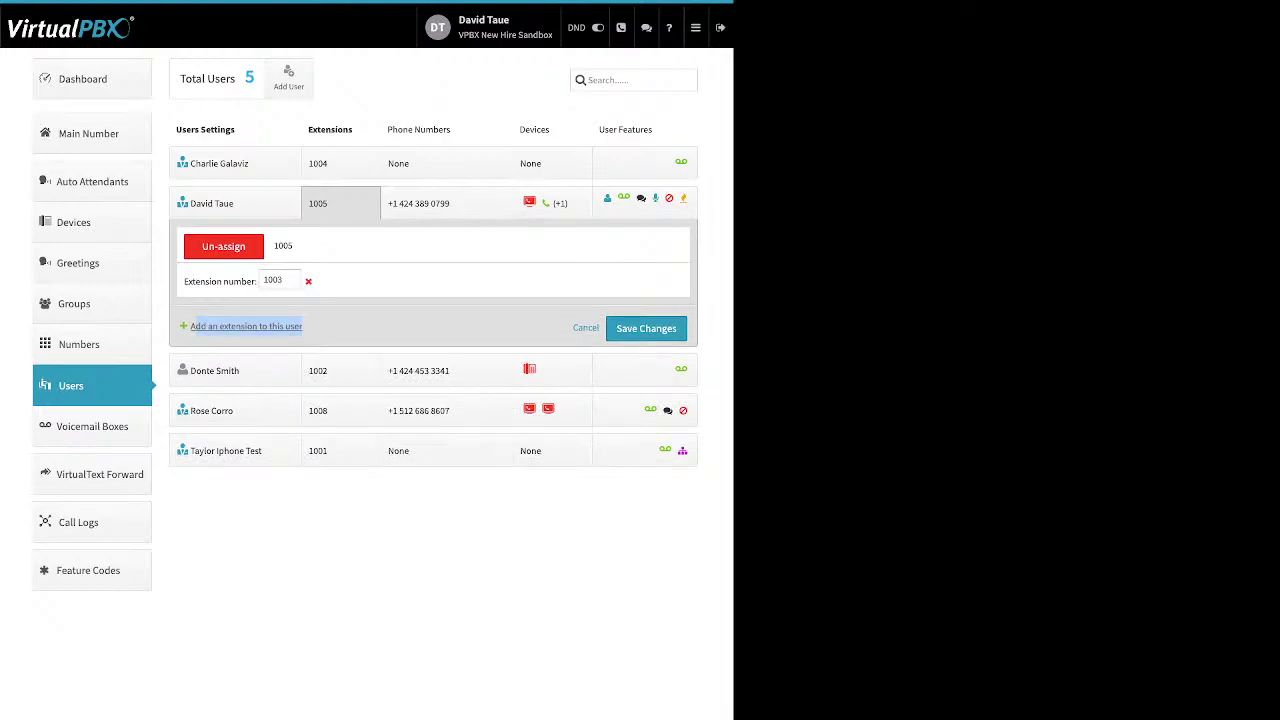
left_click(418, 203)
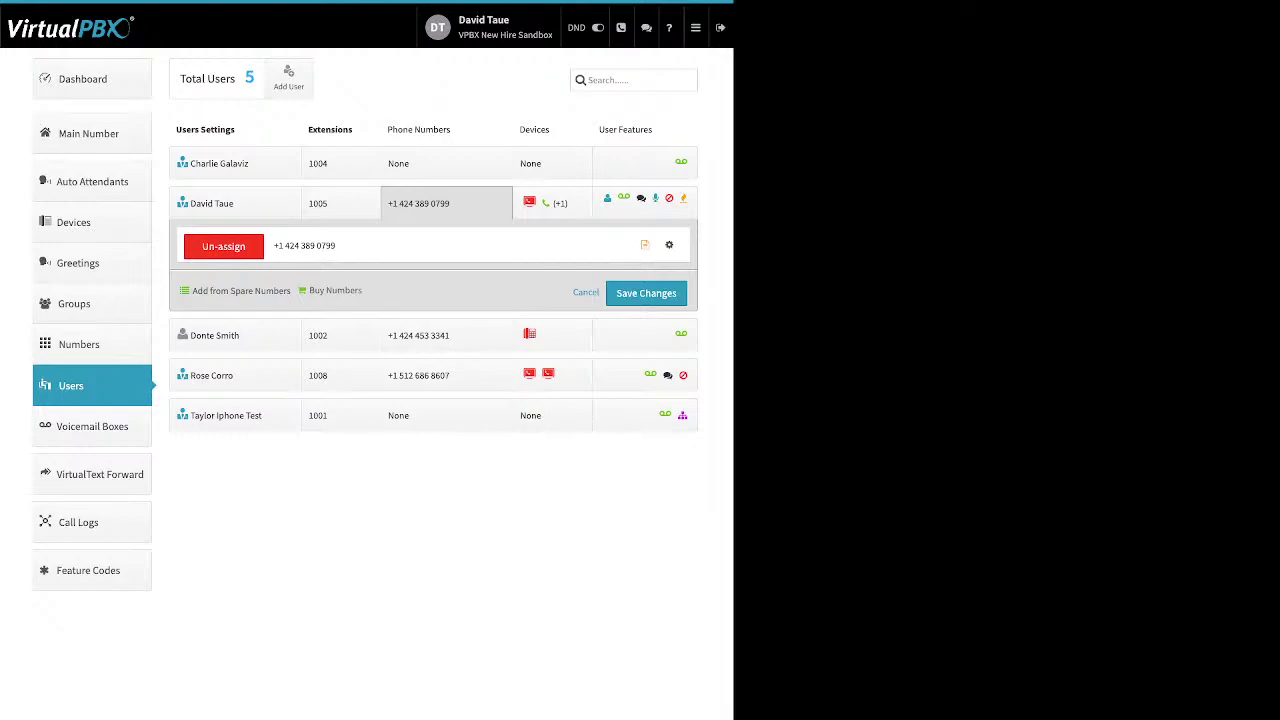
Assign the spare 877 toll-free number to the user and begin buying another toll-free number
left_click_drag(191, 290, 322, 291)
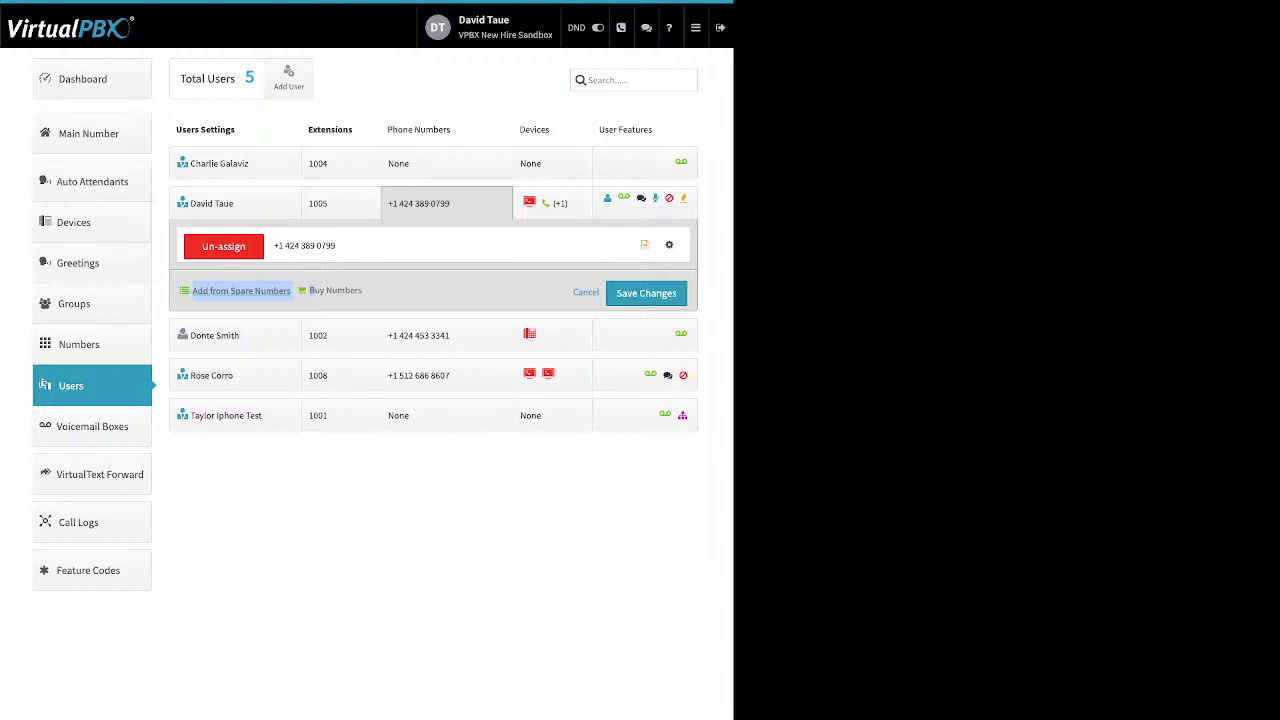
left_click(241, 290)
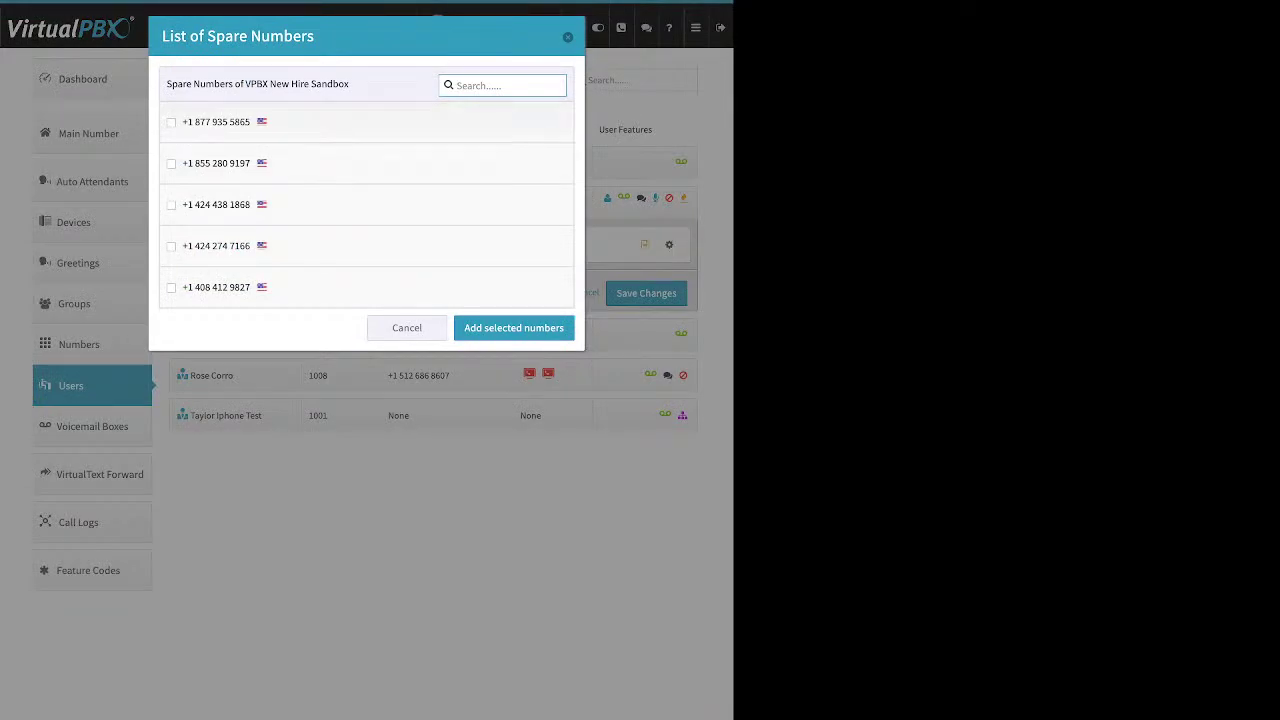
left_click(171, 122)
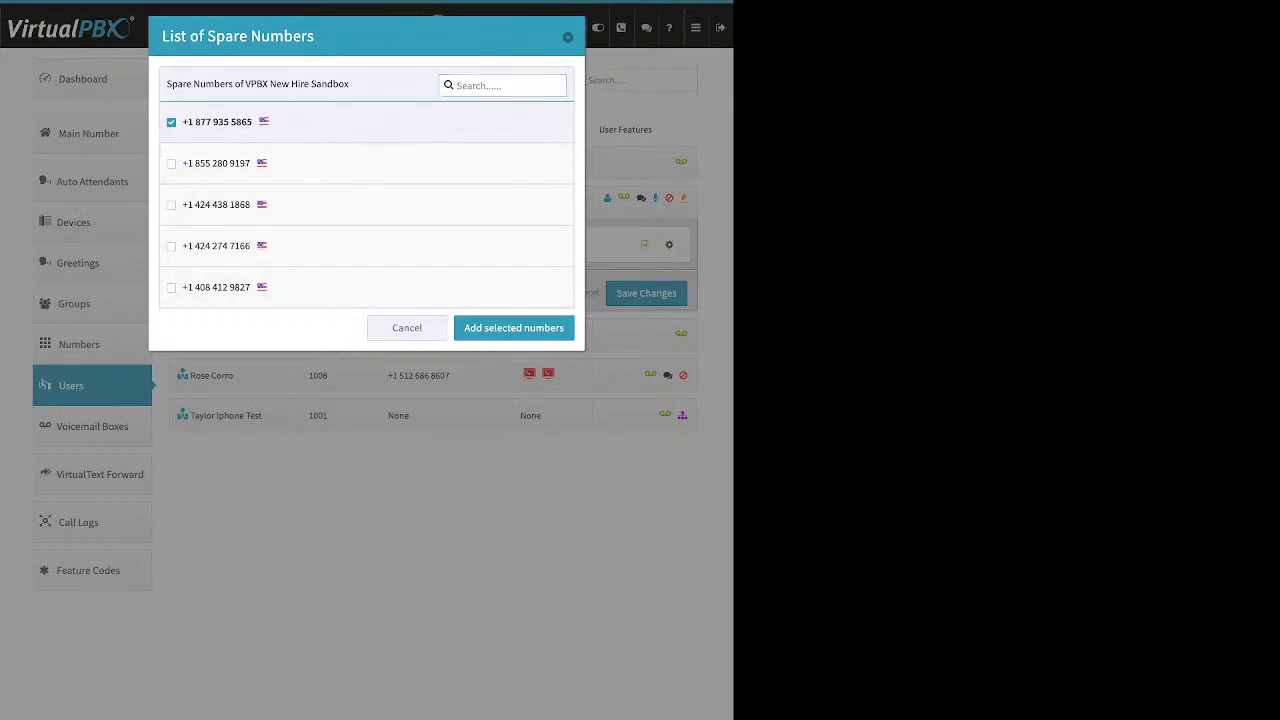
left_click(513, 328)
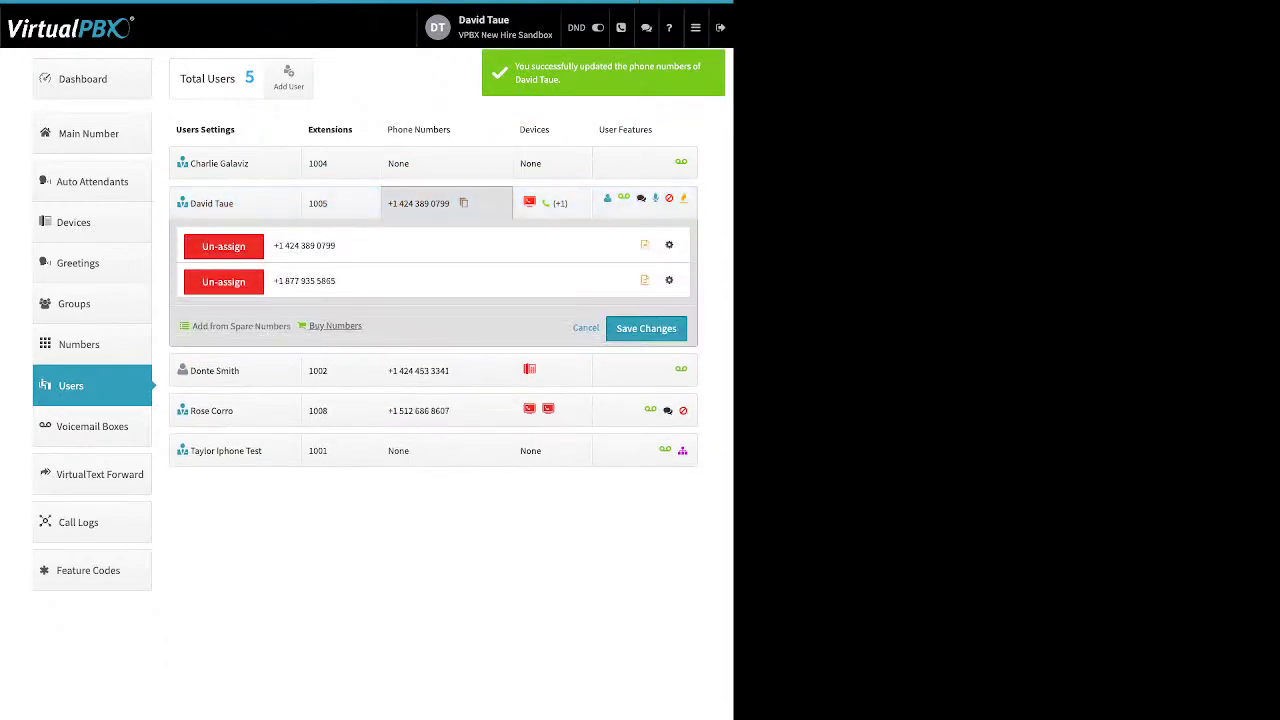
left_click(335, 326)
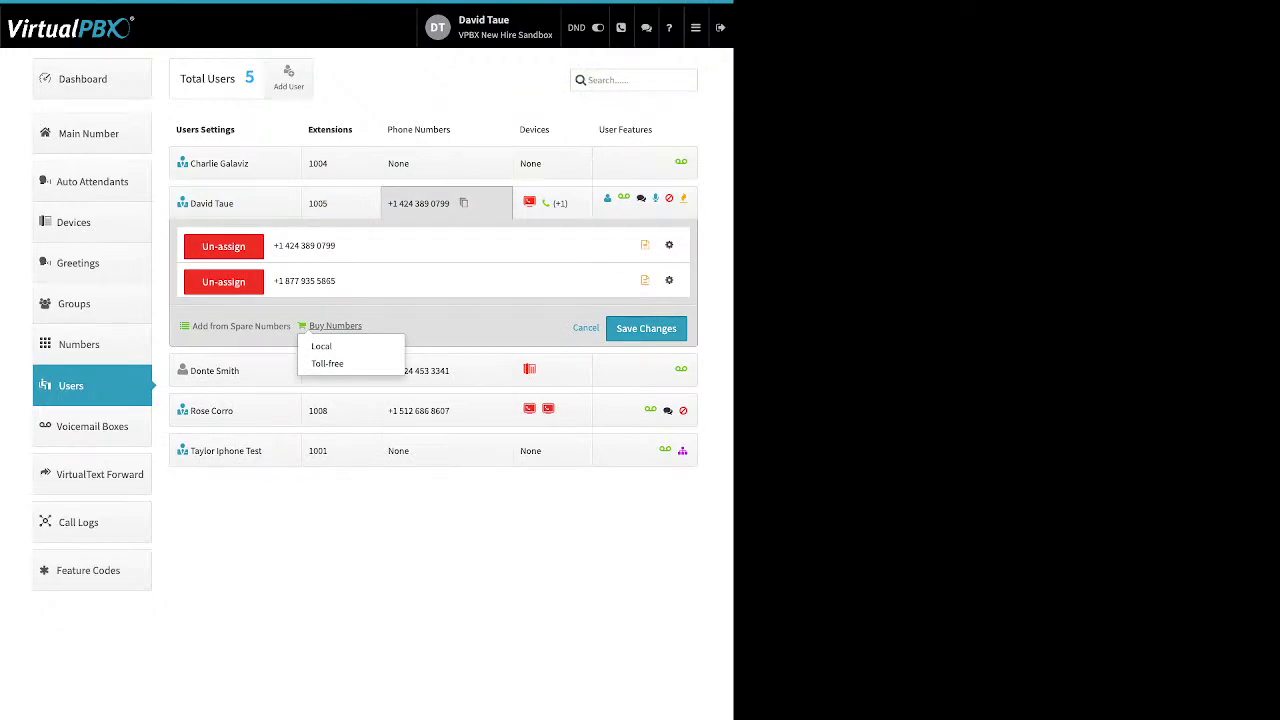
left_click(335, 363)
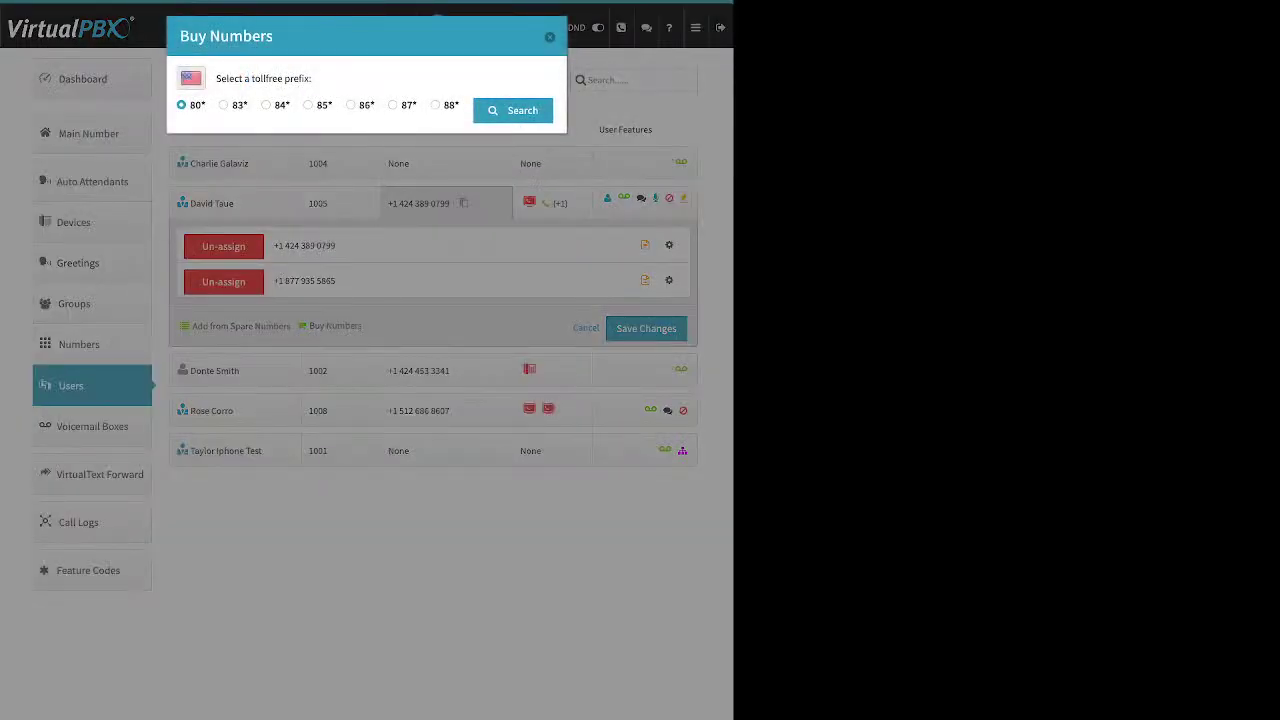
left_click(392, 104)
left_click(513, 110)
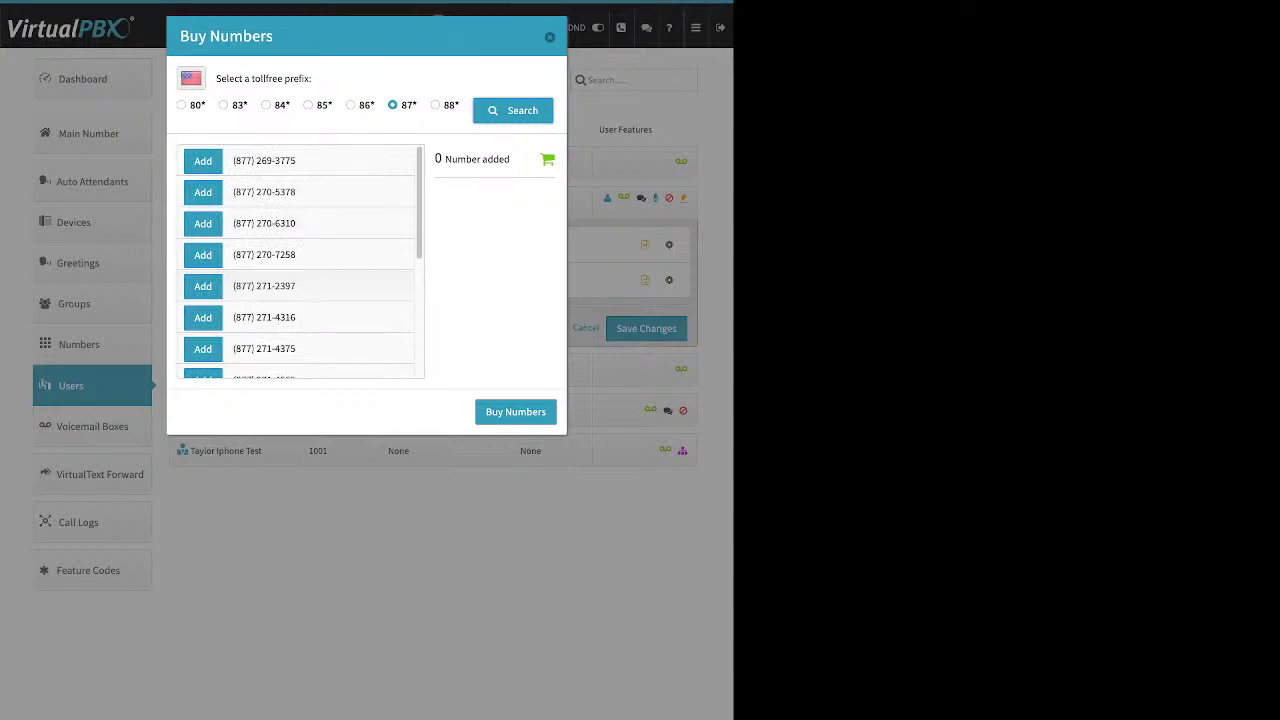
scroll(300, 260, "down", 5)
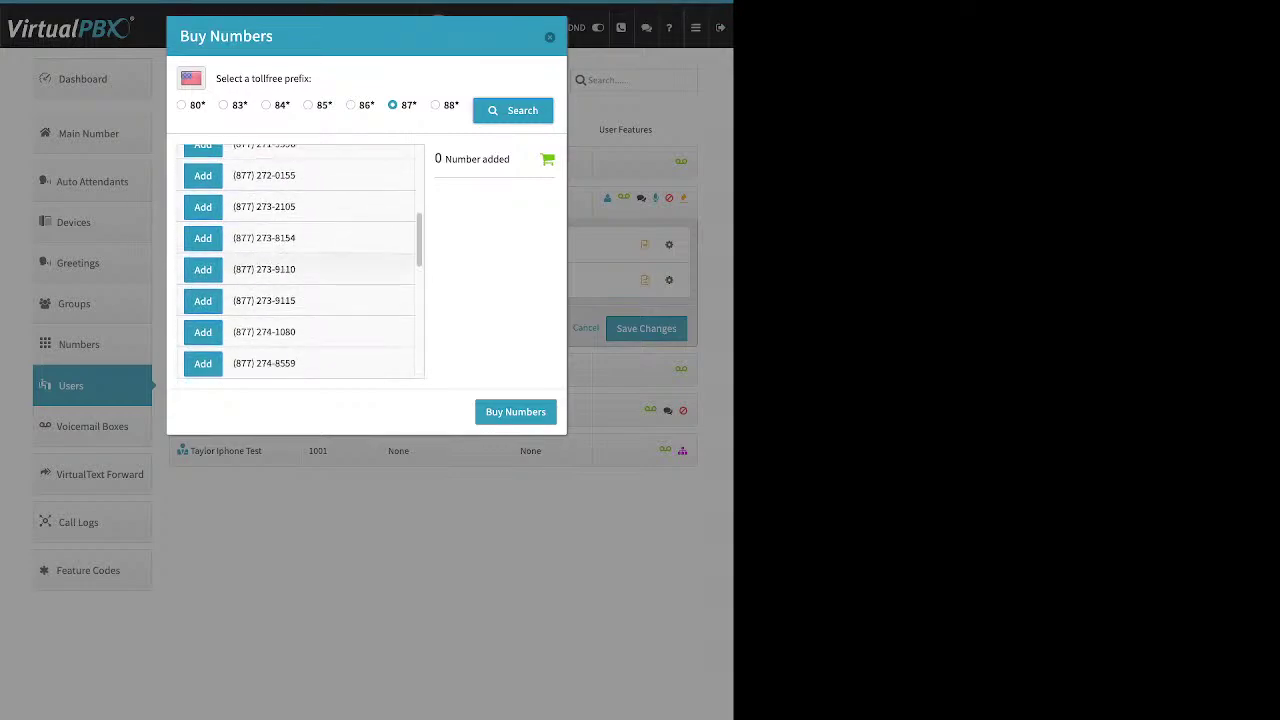
left_click(203, 238)
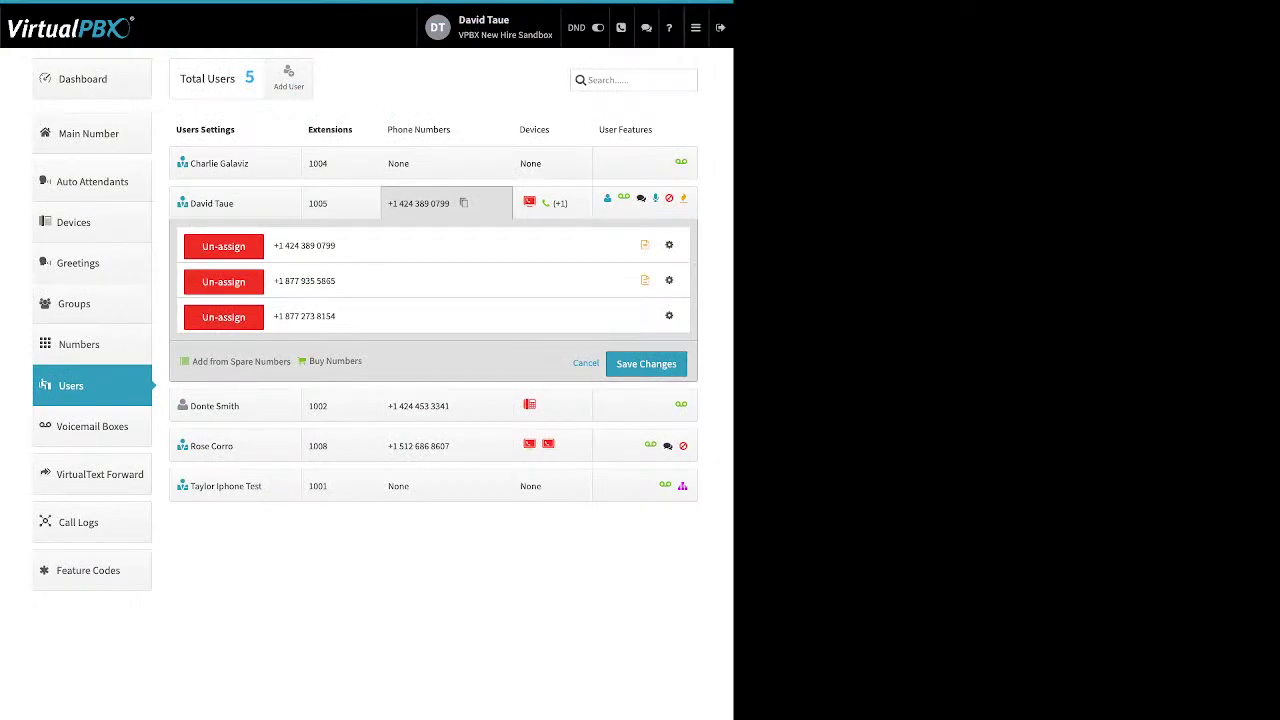
Search local numbers in area code 310, which returns no available numbers
left_click(335, 361)
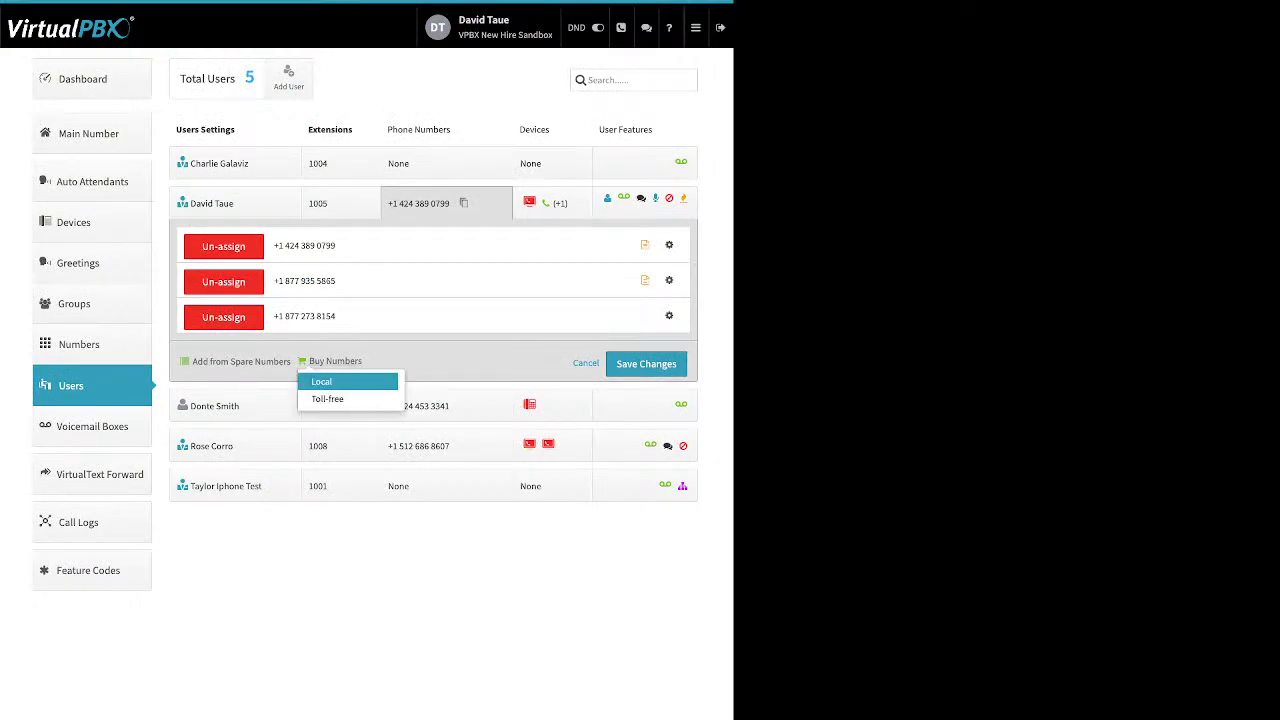
left_click(321, 381)
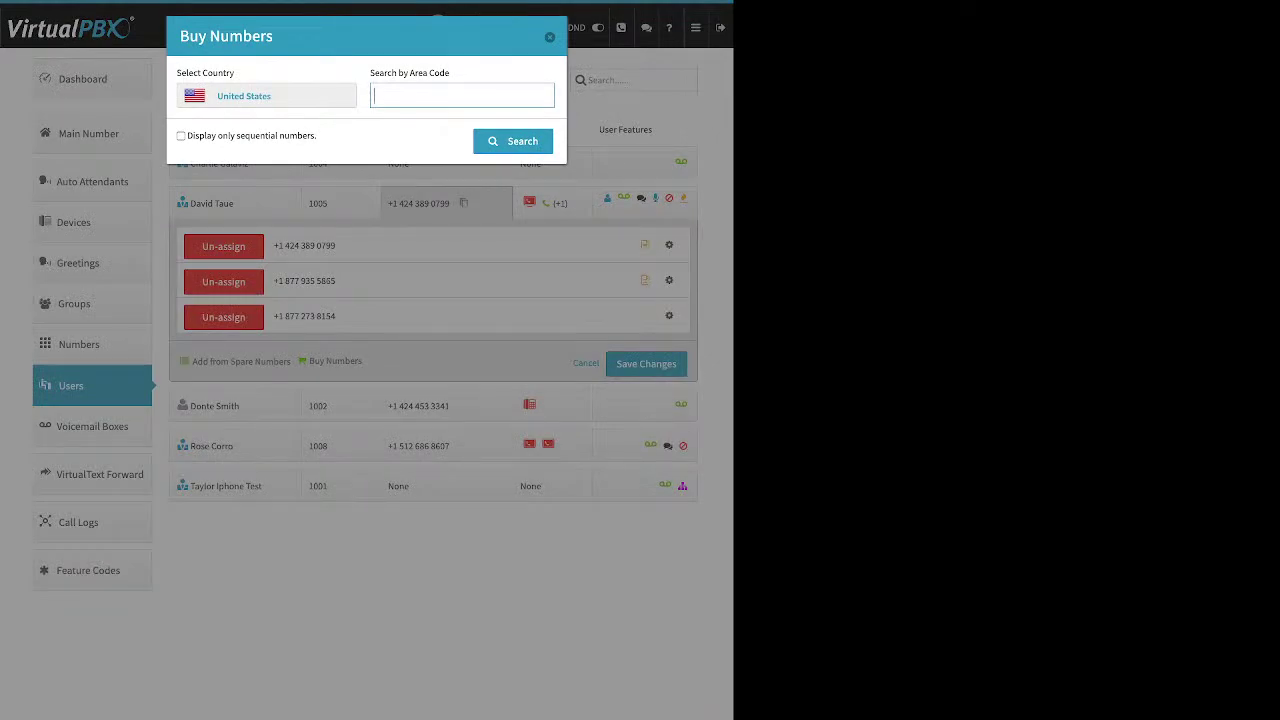
type("310")
key("Return")
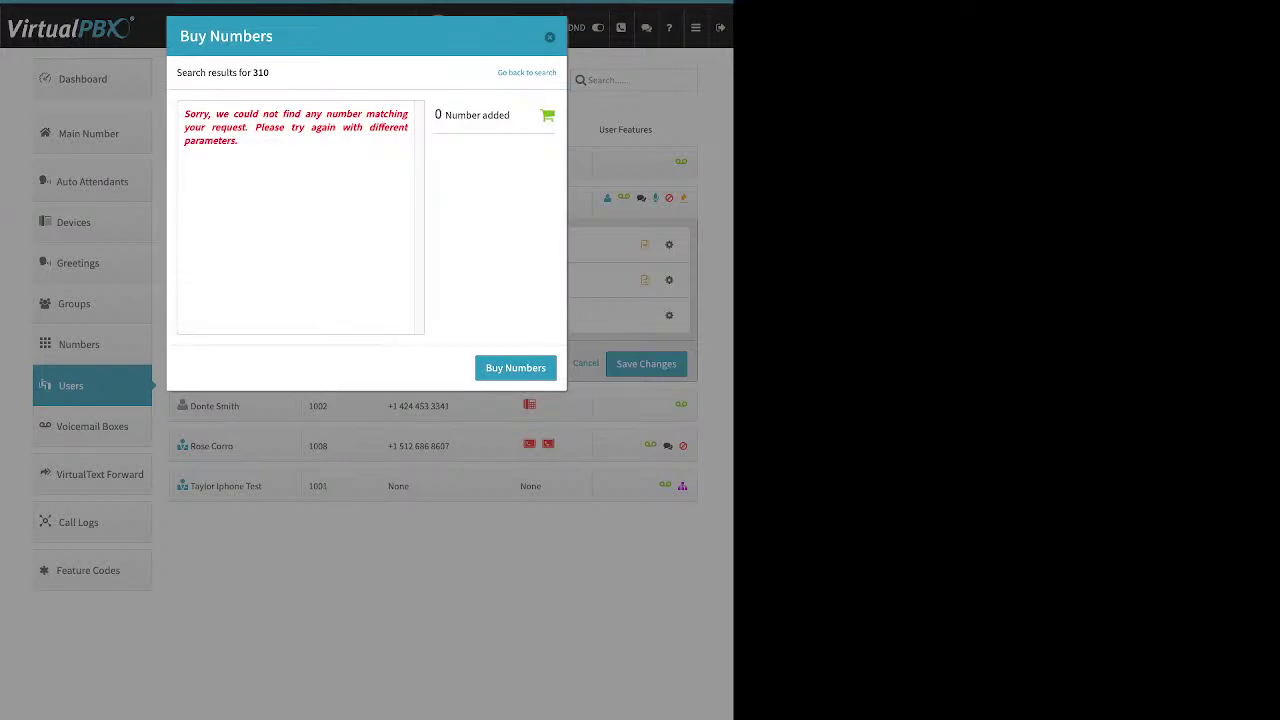
left_click_drag(256, 127, 184, 113)
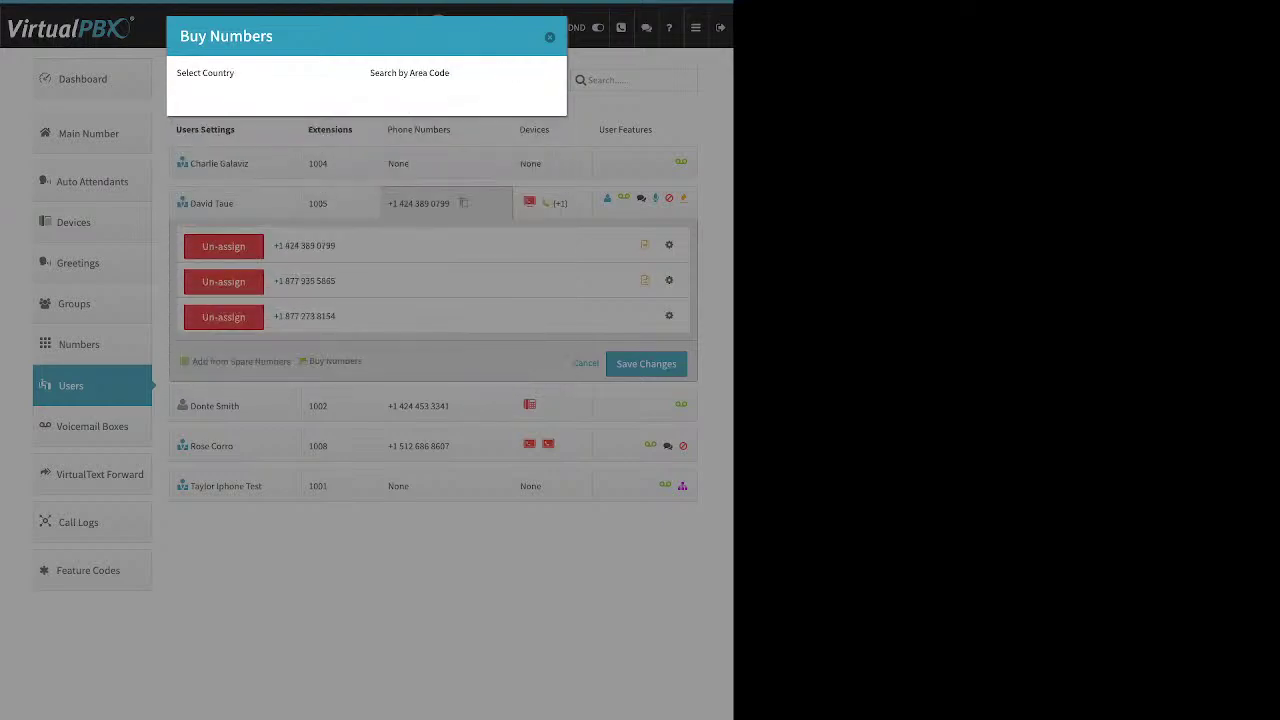
key("ctrl+a")
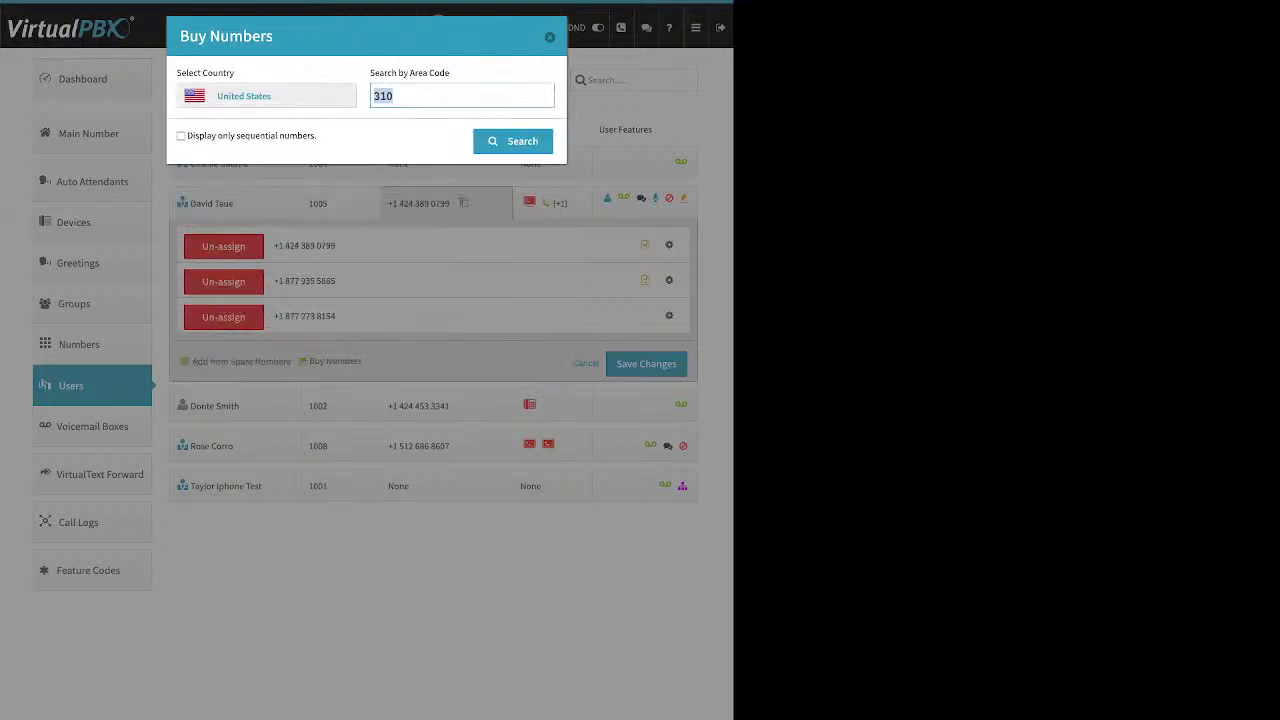
type("424")
key("Return")
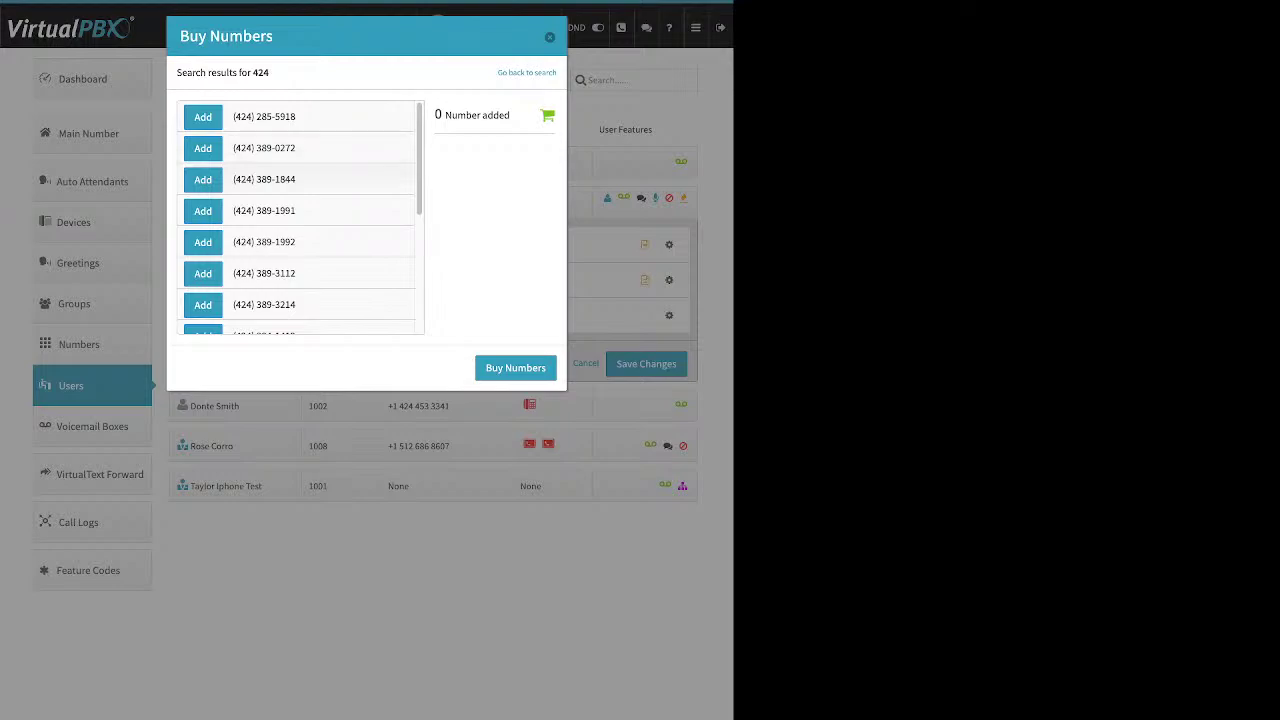
left_click(203, 179)
left_click(515, 368)
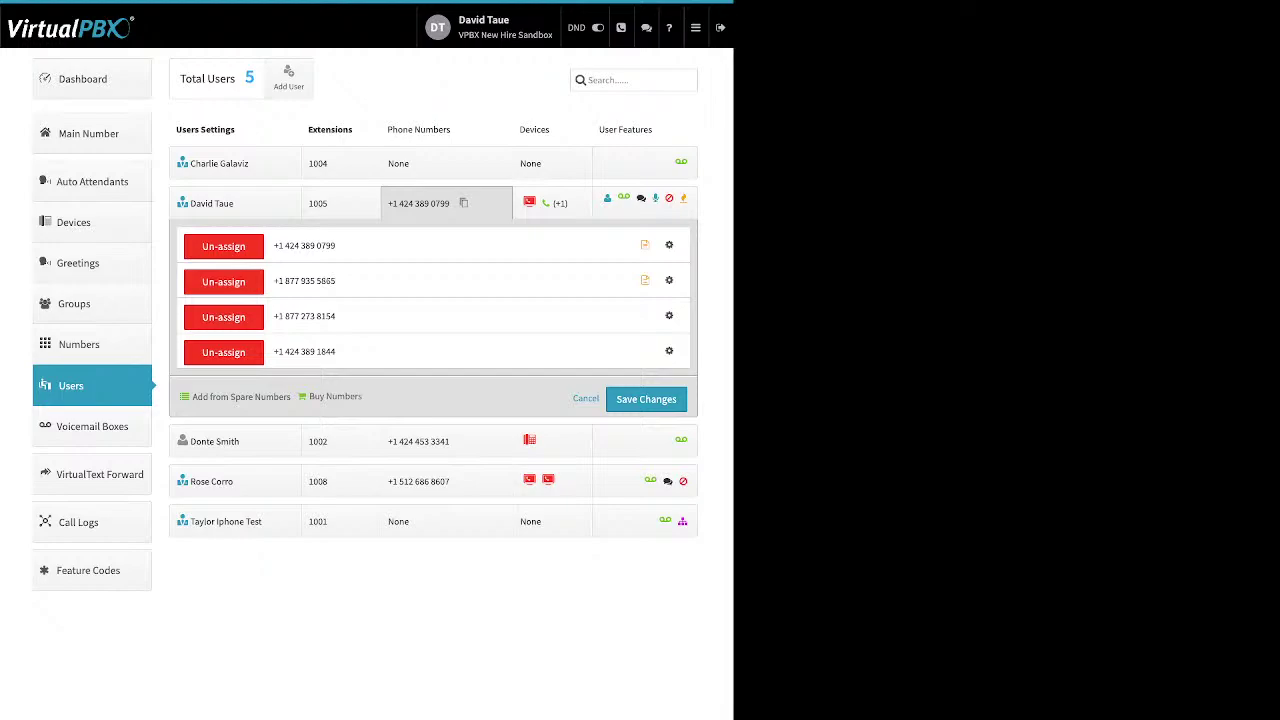
left_click(669, 316)
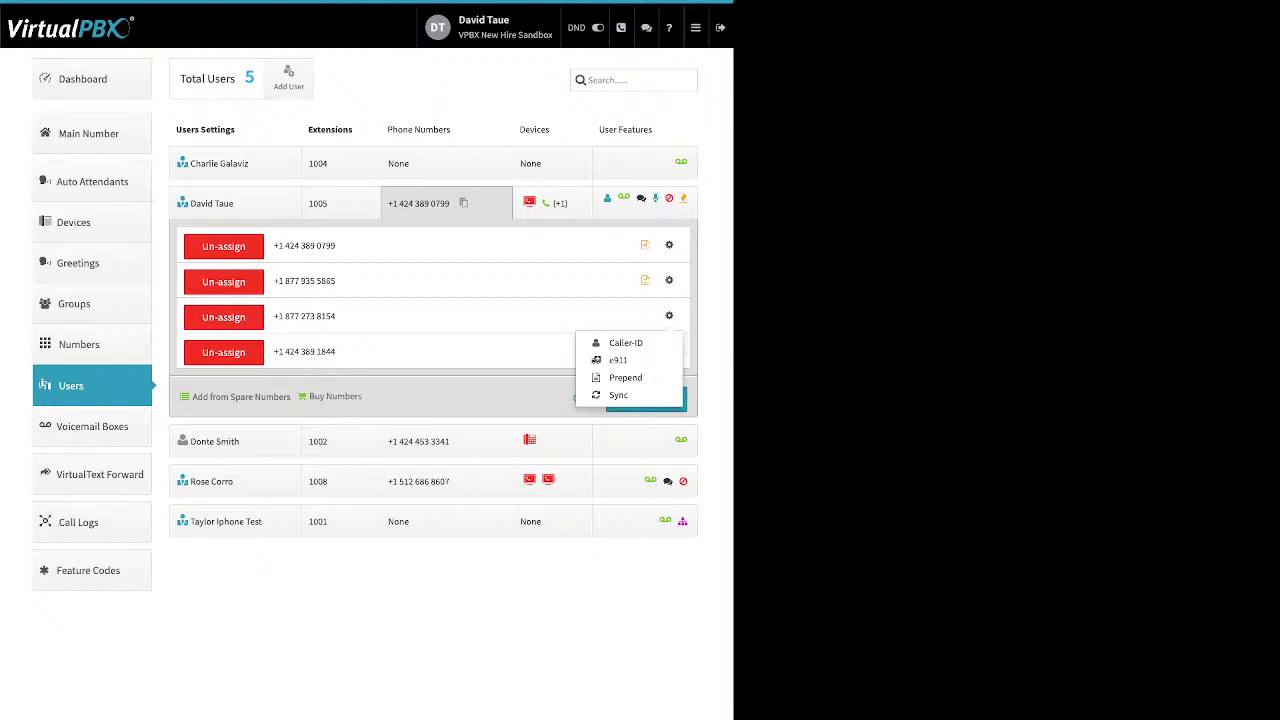
left_click(626, 343)
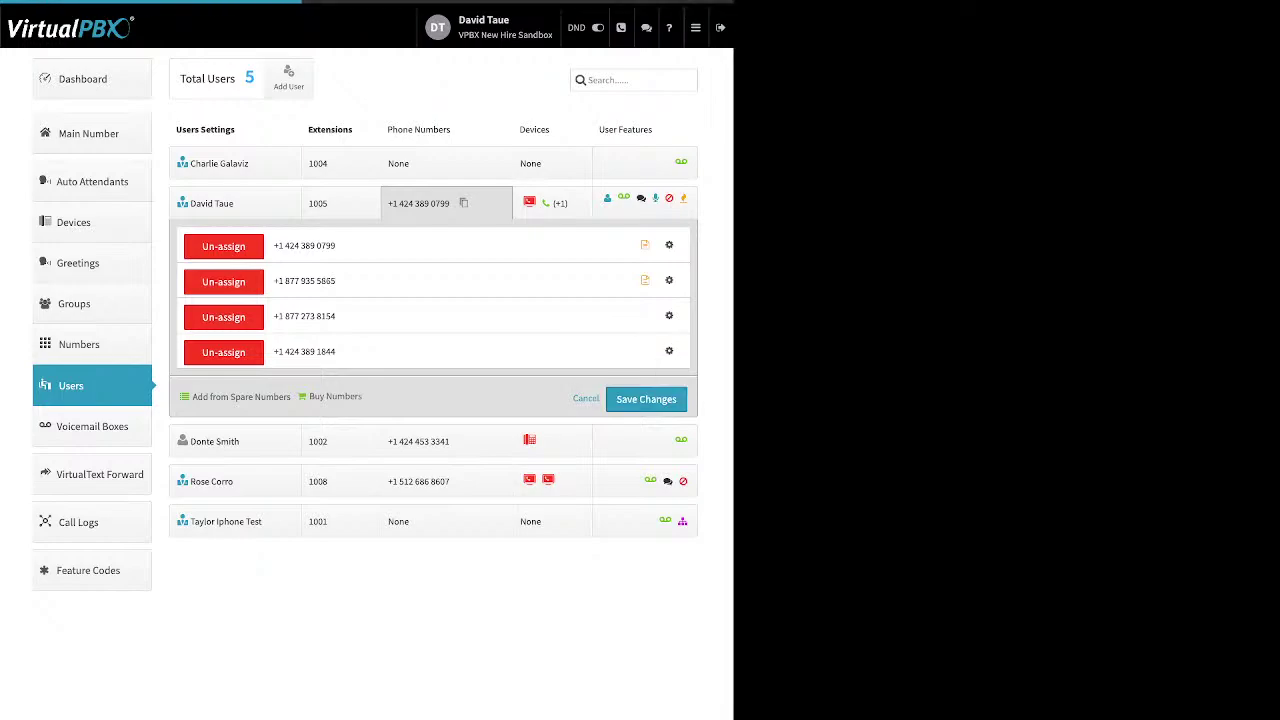
triple_click(263, 76)
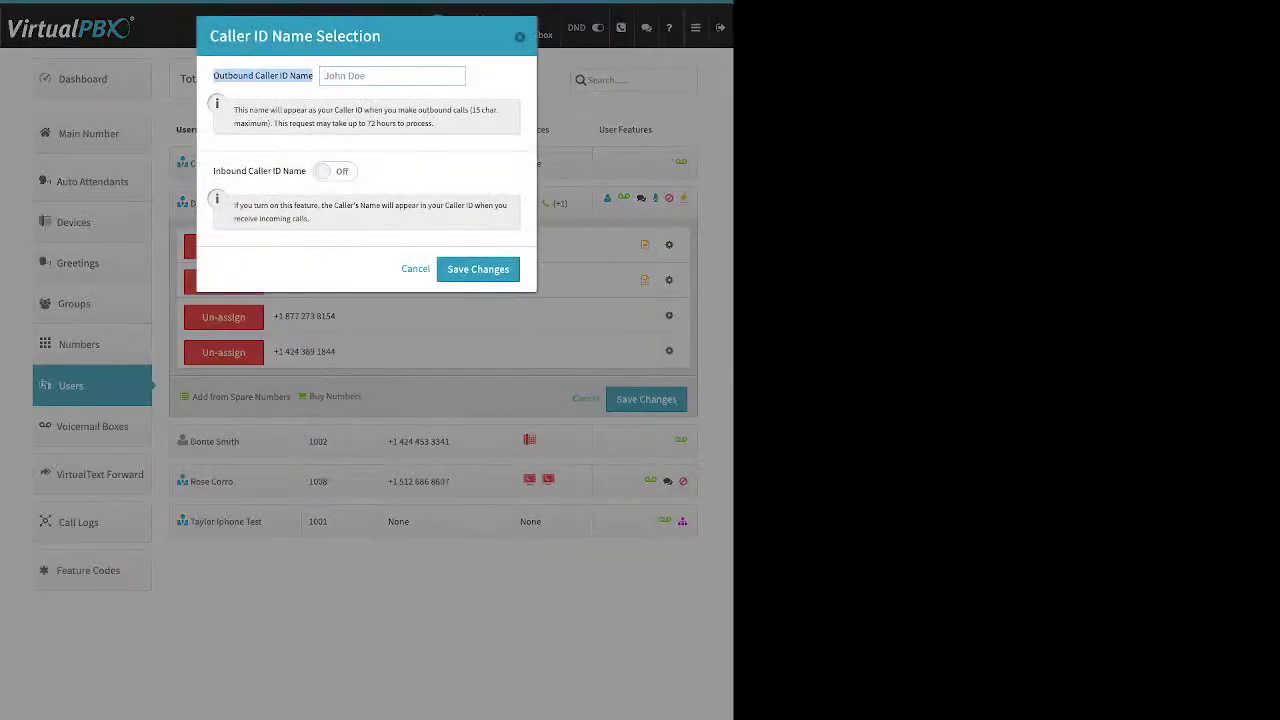
left_click_drag(213, 171, 305, 171)
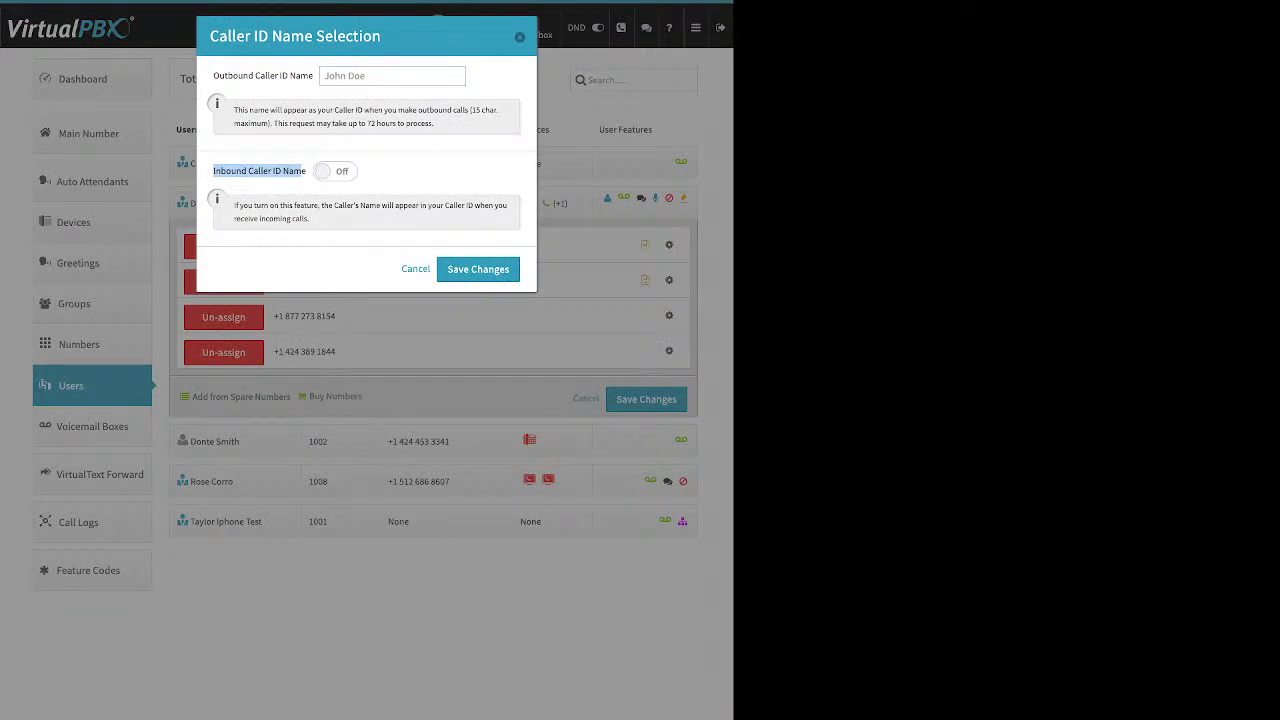
key("Escape")
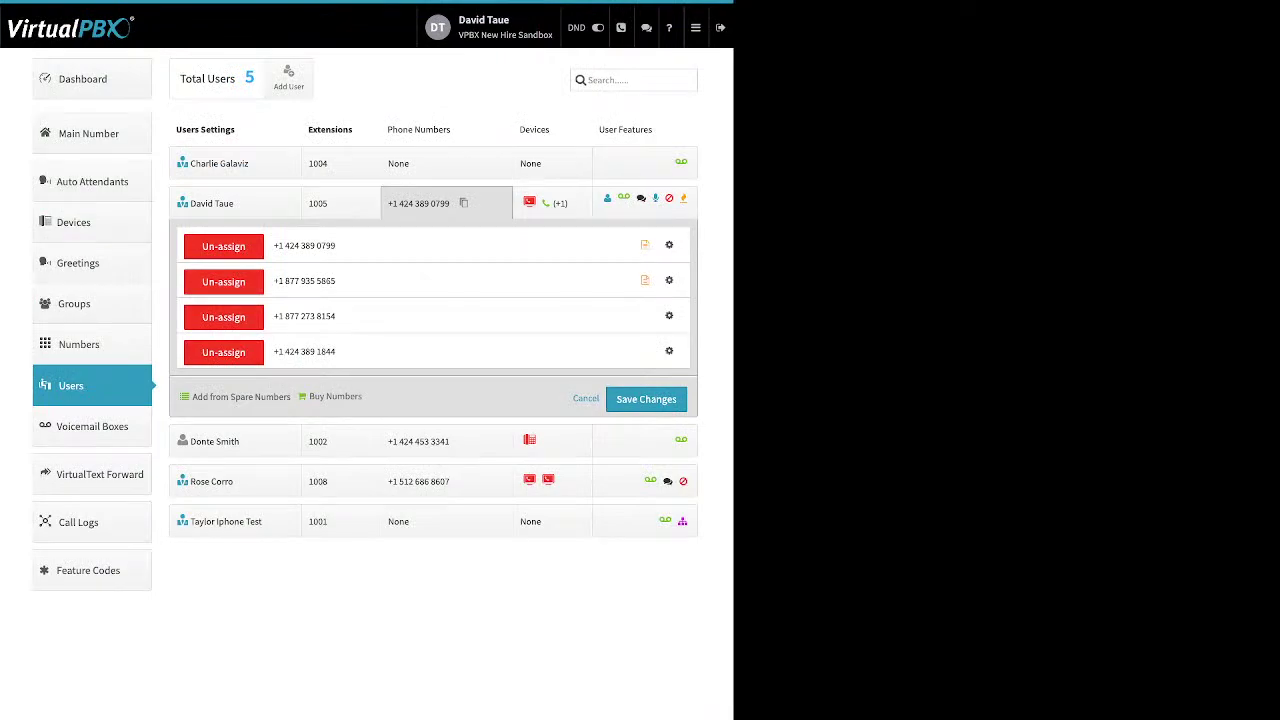
left_click(669, 315)
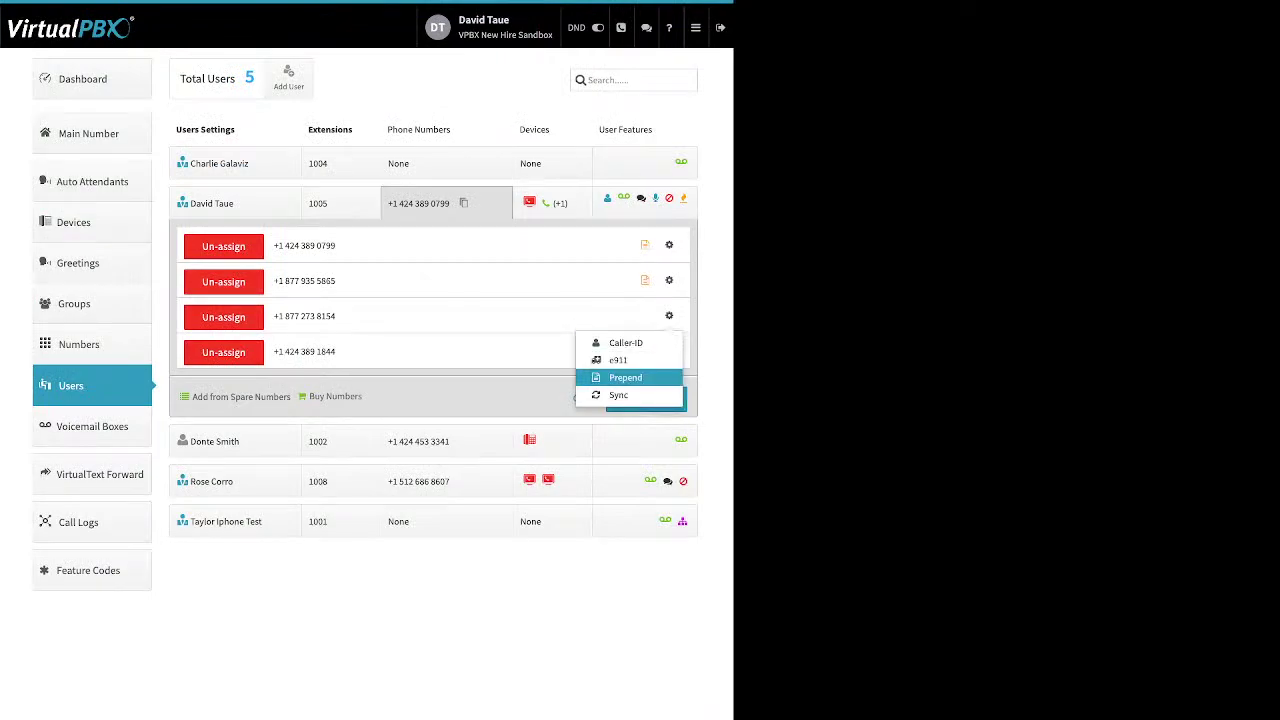
left_click(618, 360)
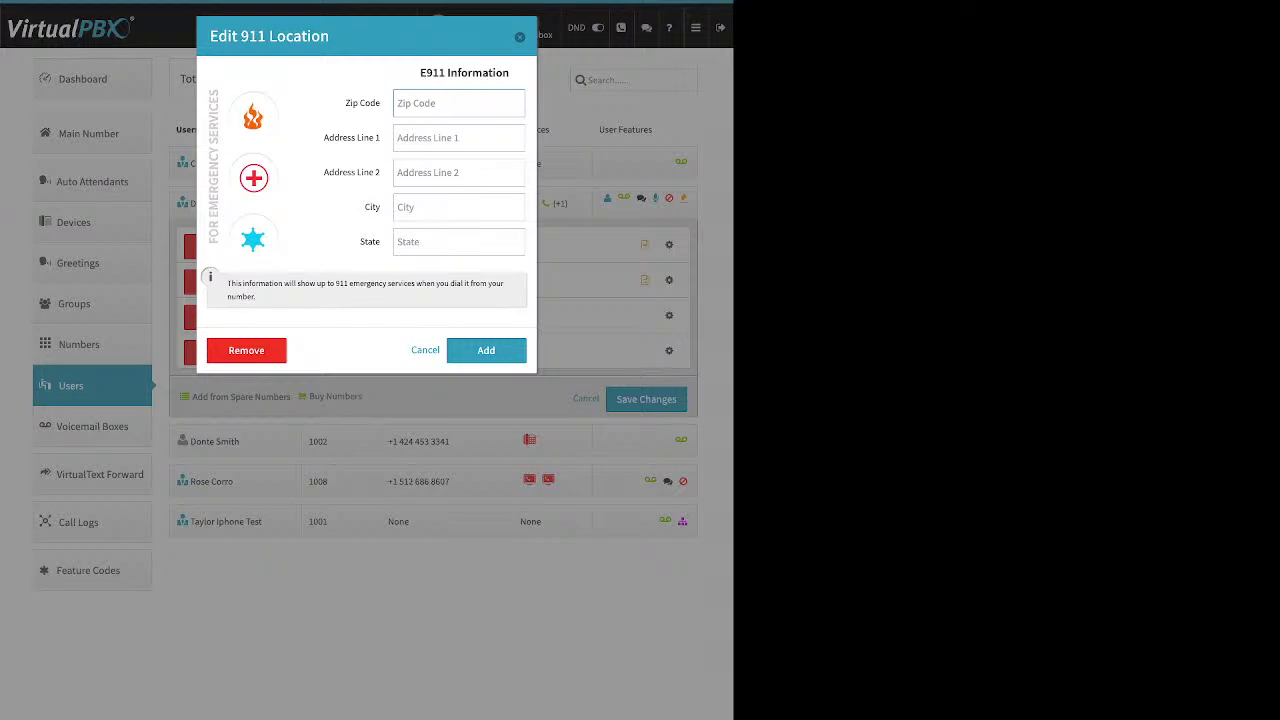
Dismiss the Edit 911 Location dialog without entering any address
key("Escape")
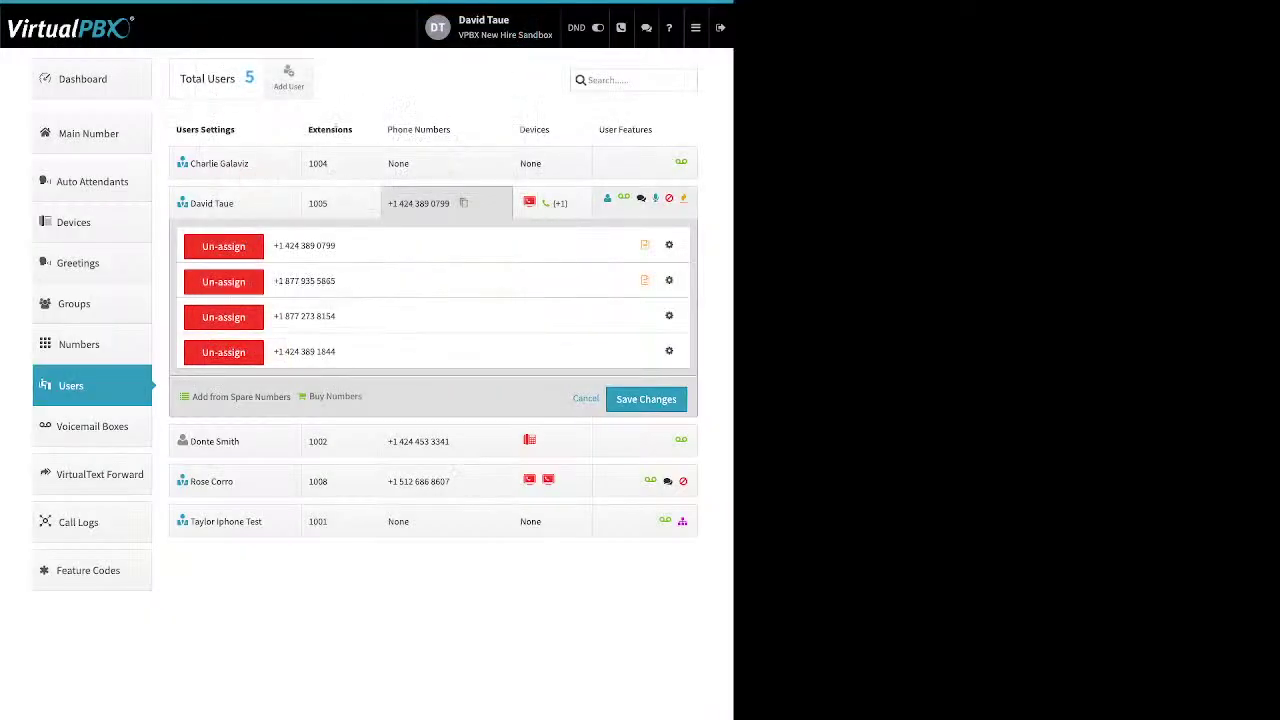
left_click(669, 280)
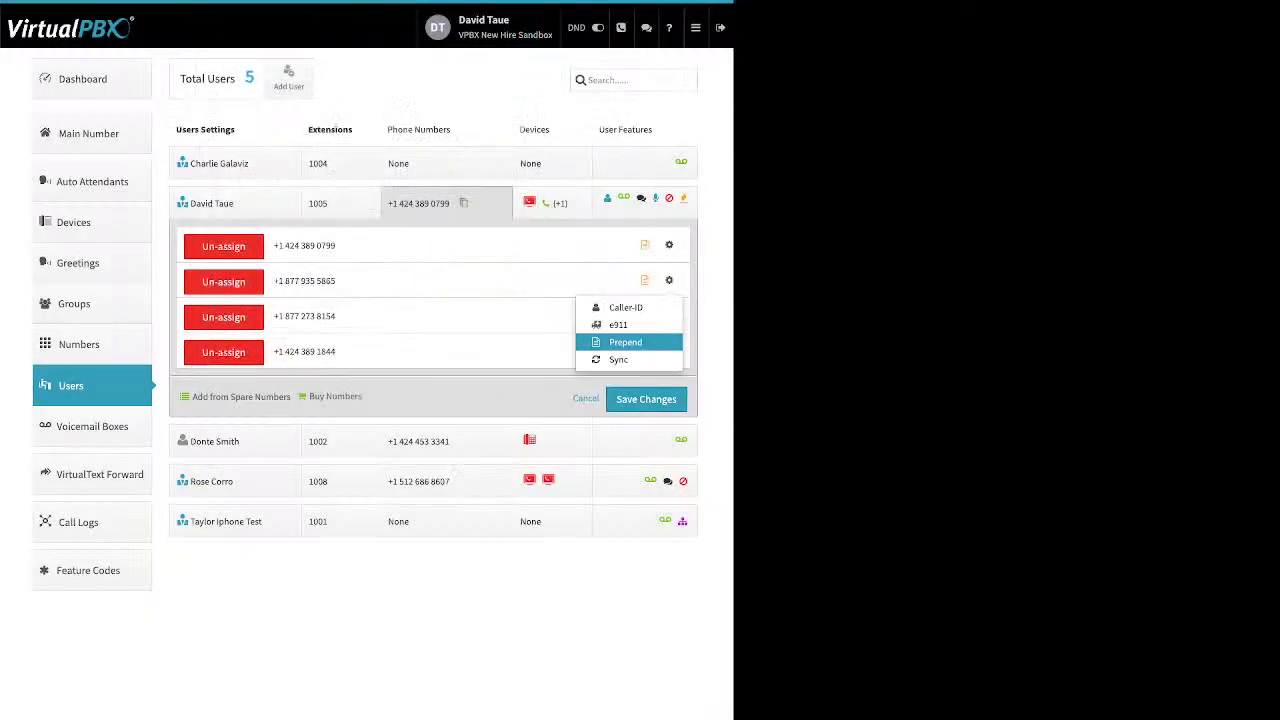
left_click(610, 340)
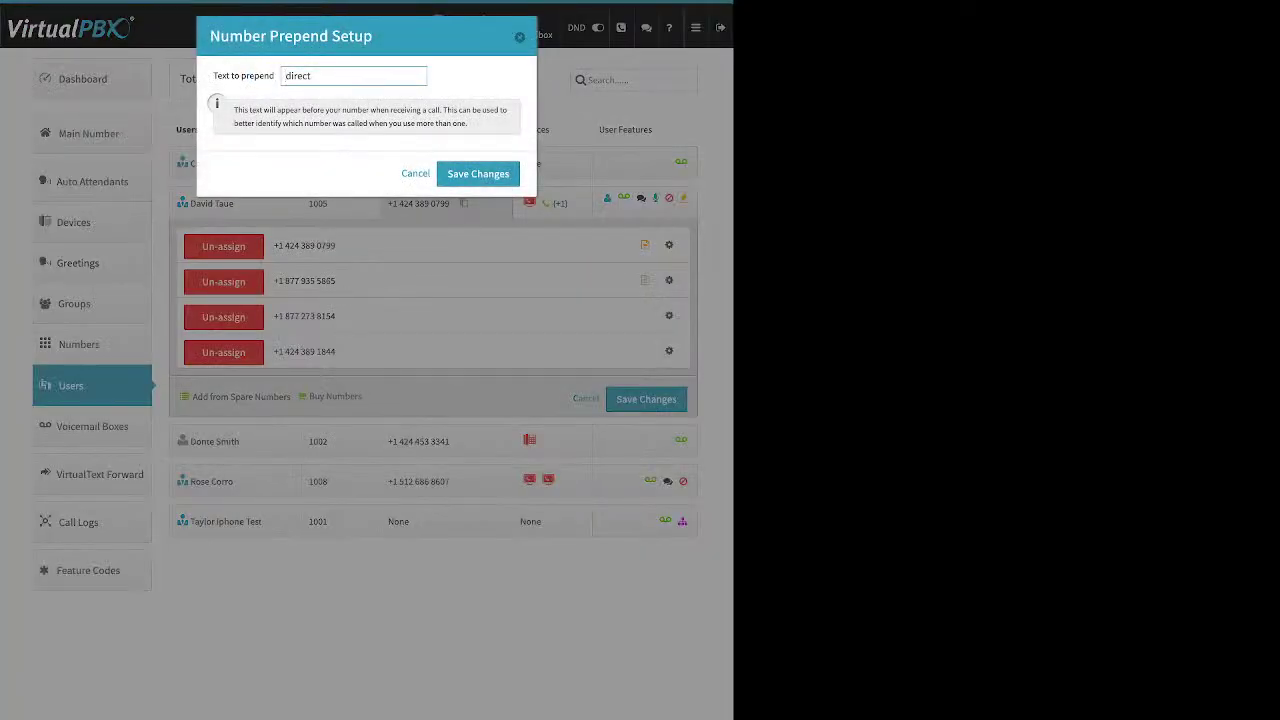
left_click_drag(212, 75, 273, 75)
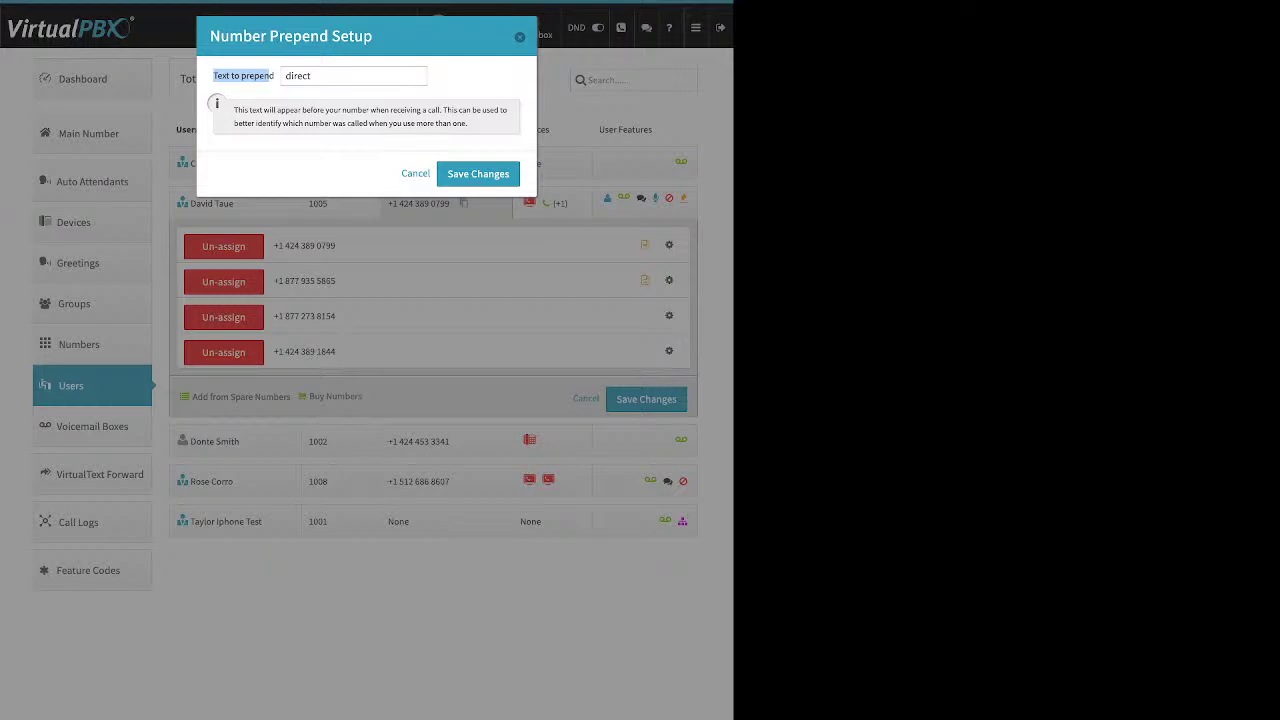
left_click_drag(312, 76, 284, 76)
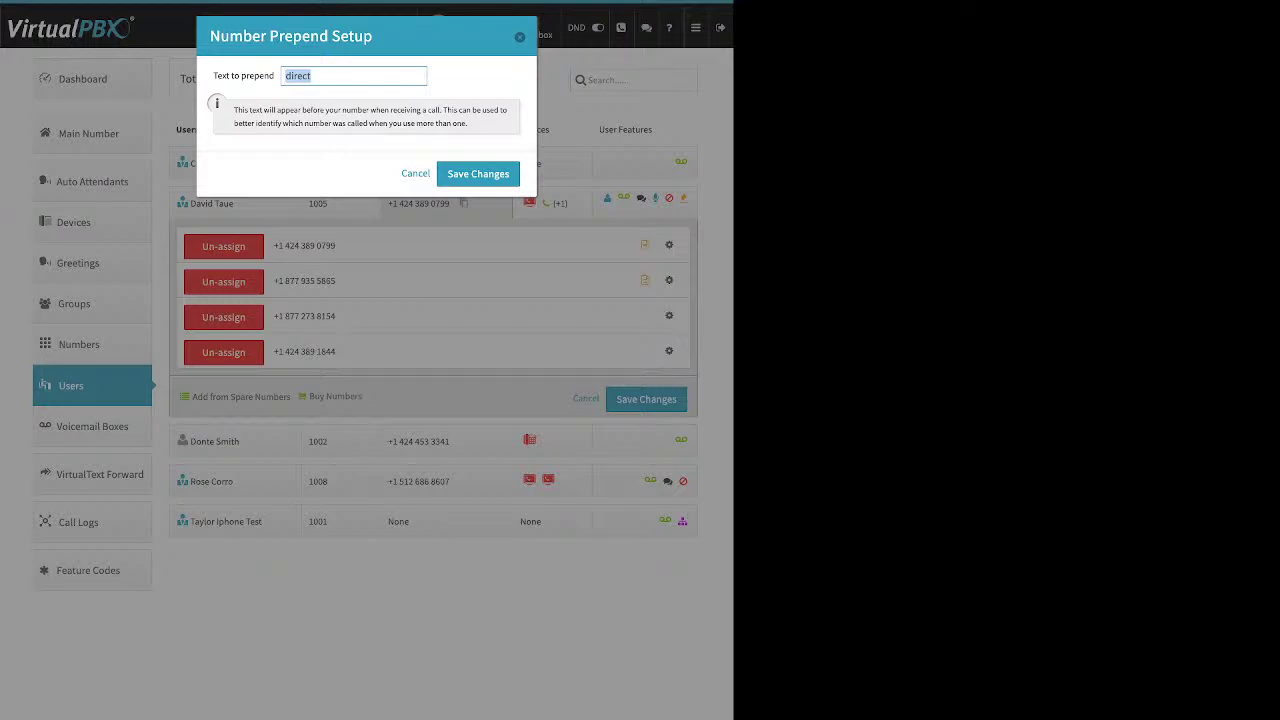
key("Return")
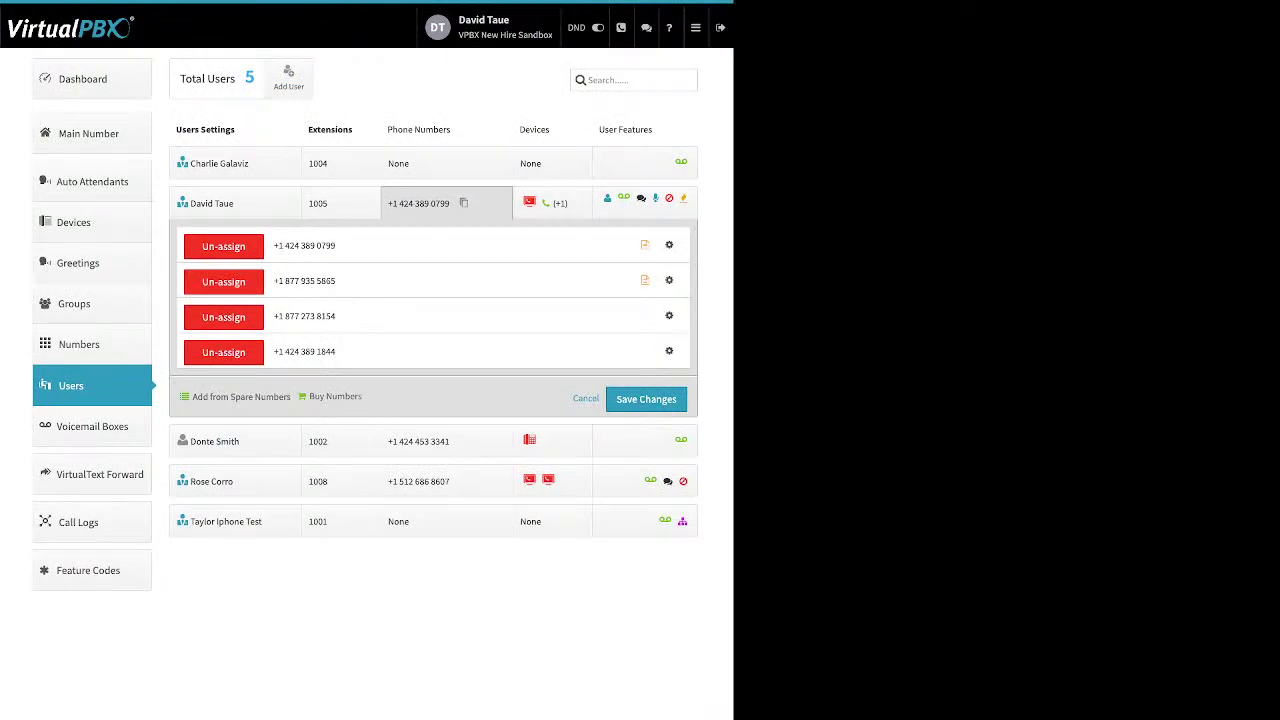
Show extension 1002's devices and start adding a new SIP phone
left_click(552, 440)
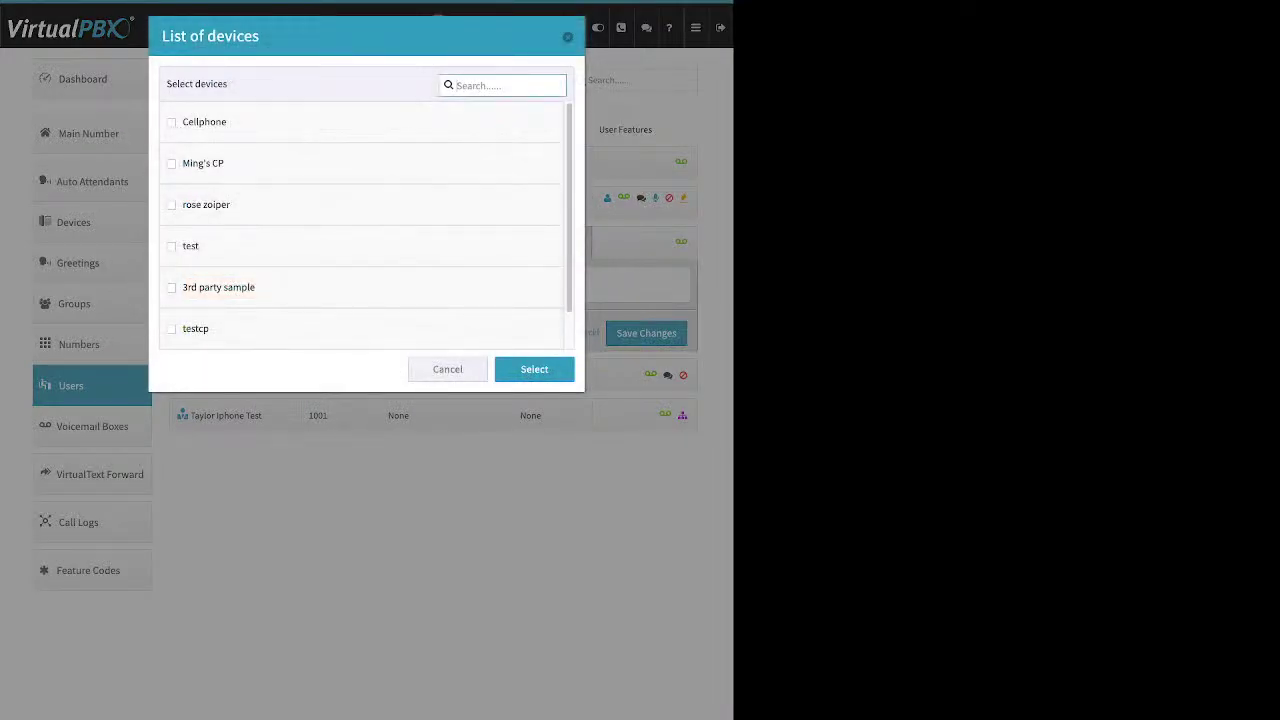
key("Escape")
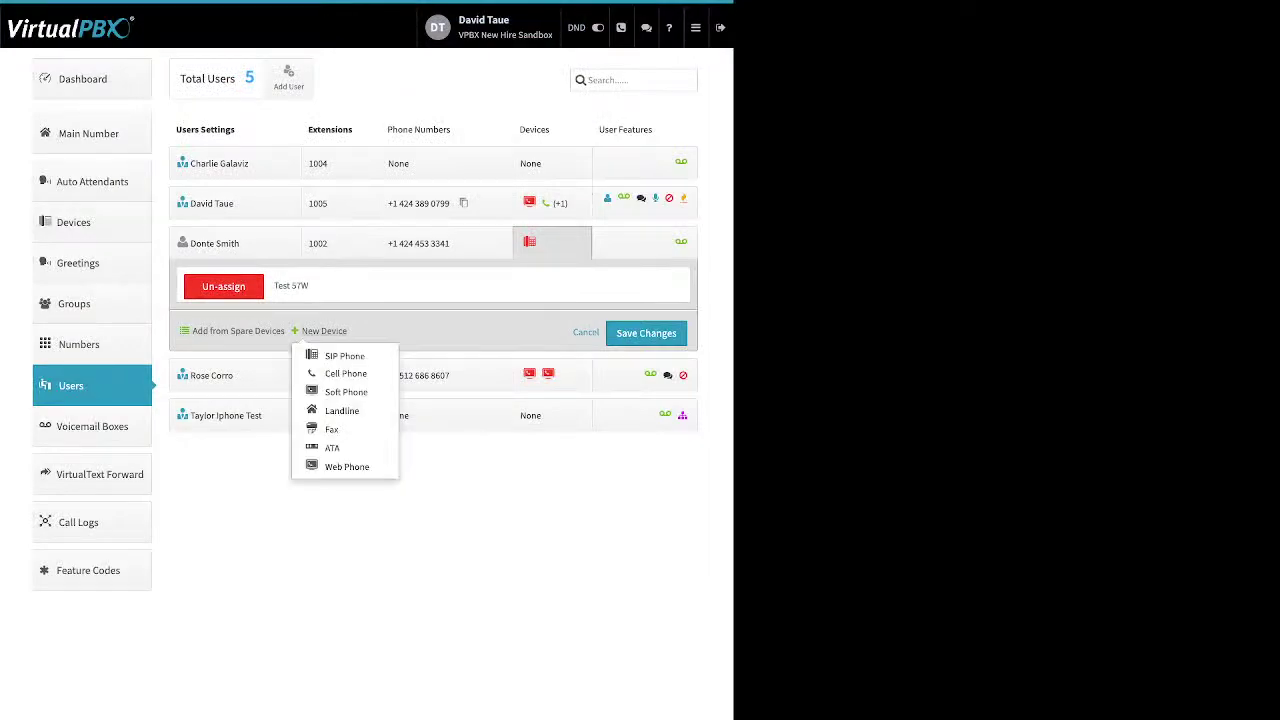
left_click(344, 356)
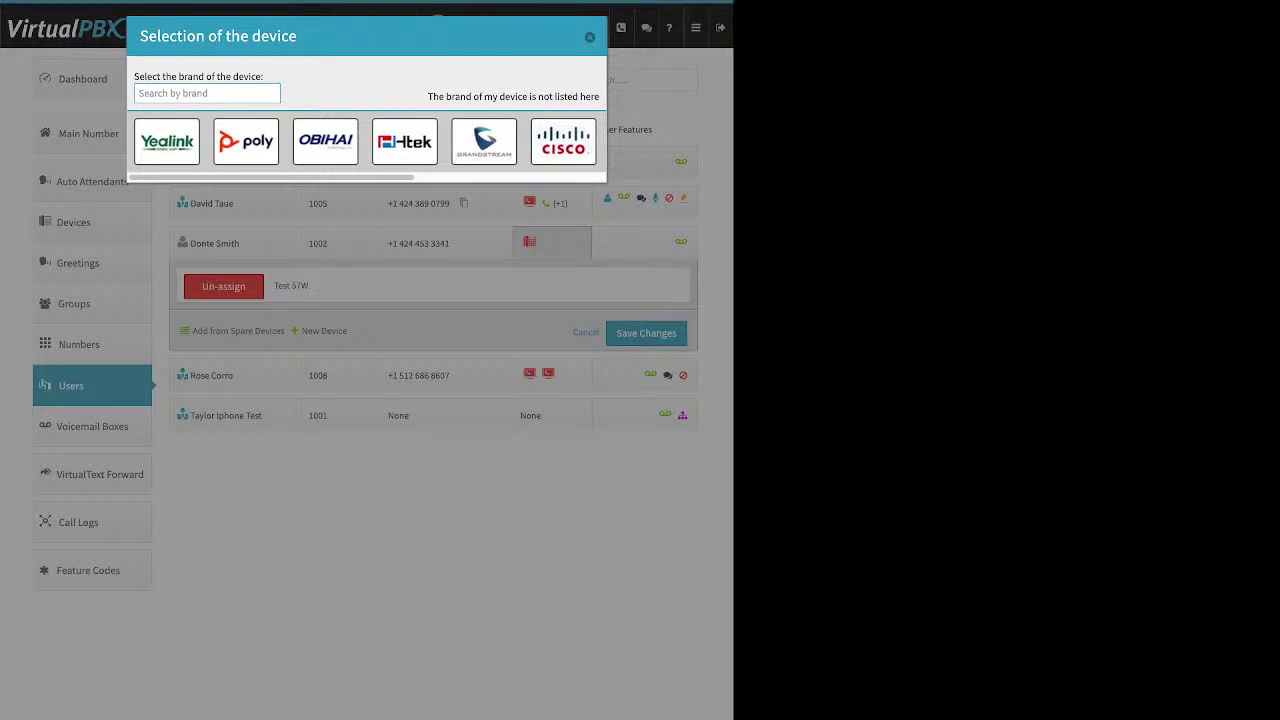
Browse the Yealink, Grandstream and Cisco phone model lists
left_click(166, 141)
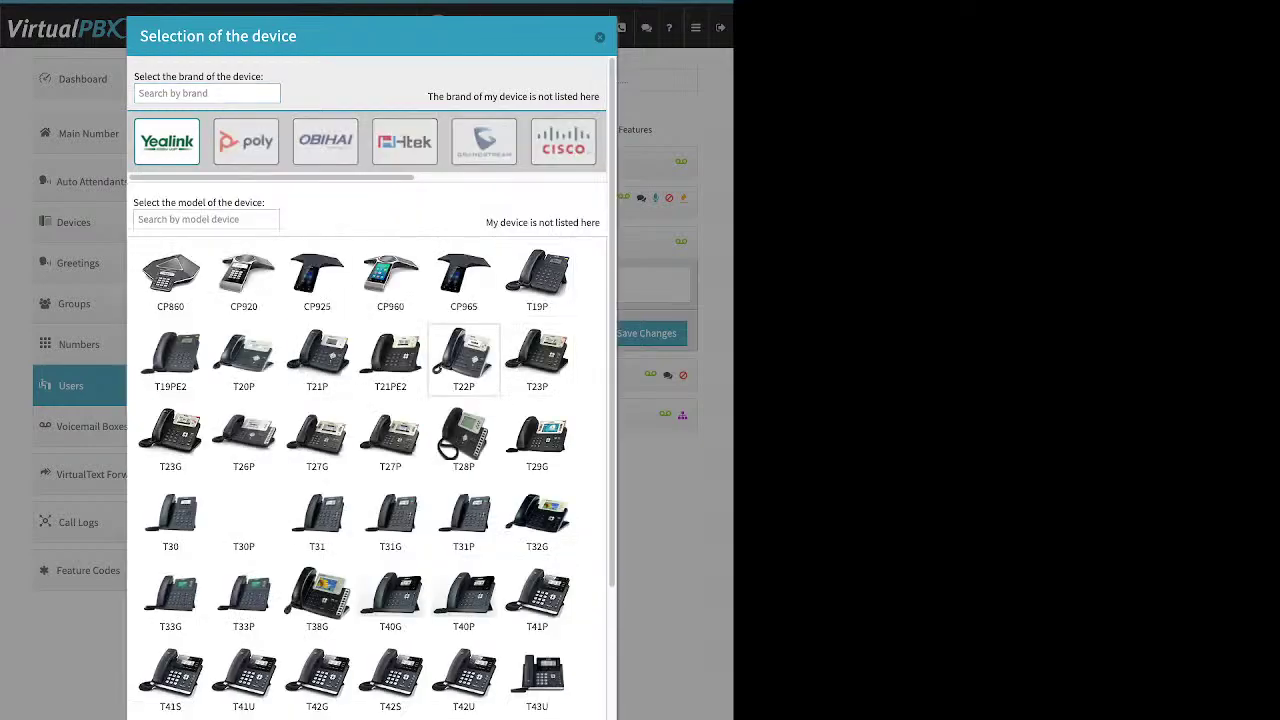
scroll(463, 360, "down", 3)
scroll(463, 360, "up", 3)
left_click(484, 141)
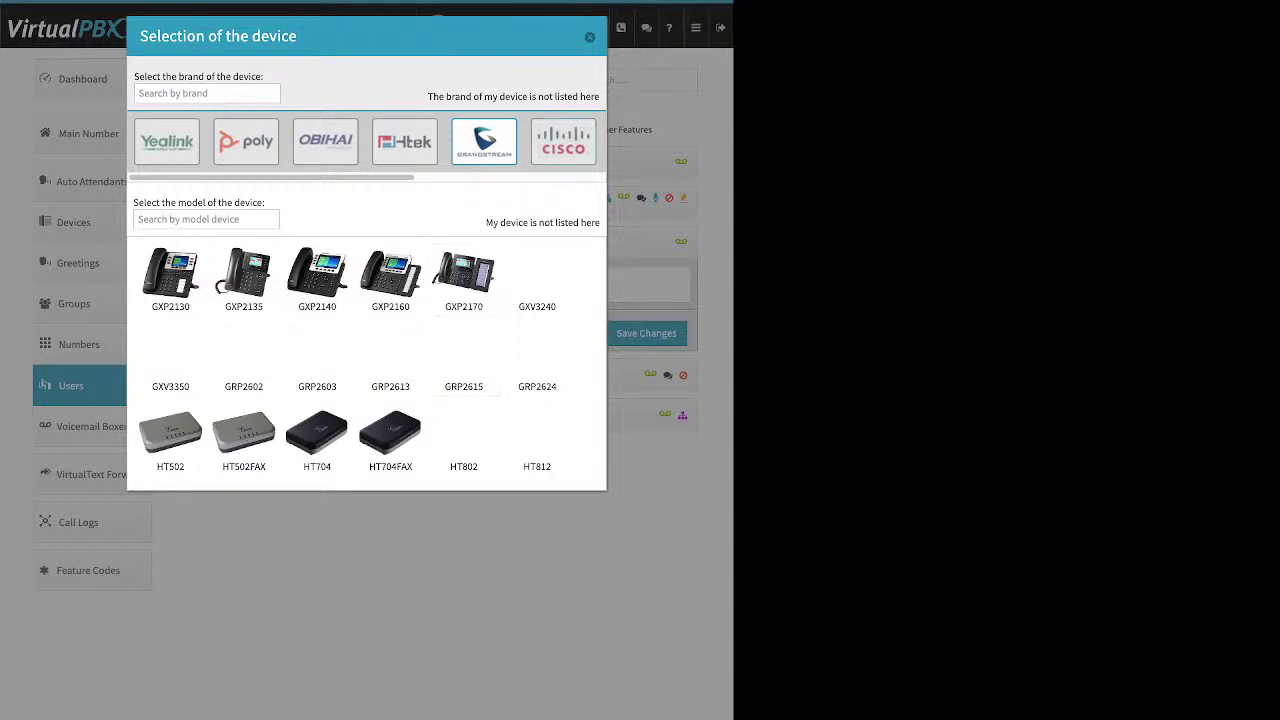
left_click(563, 141)
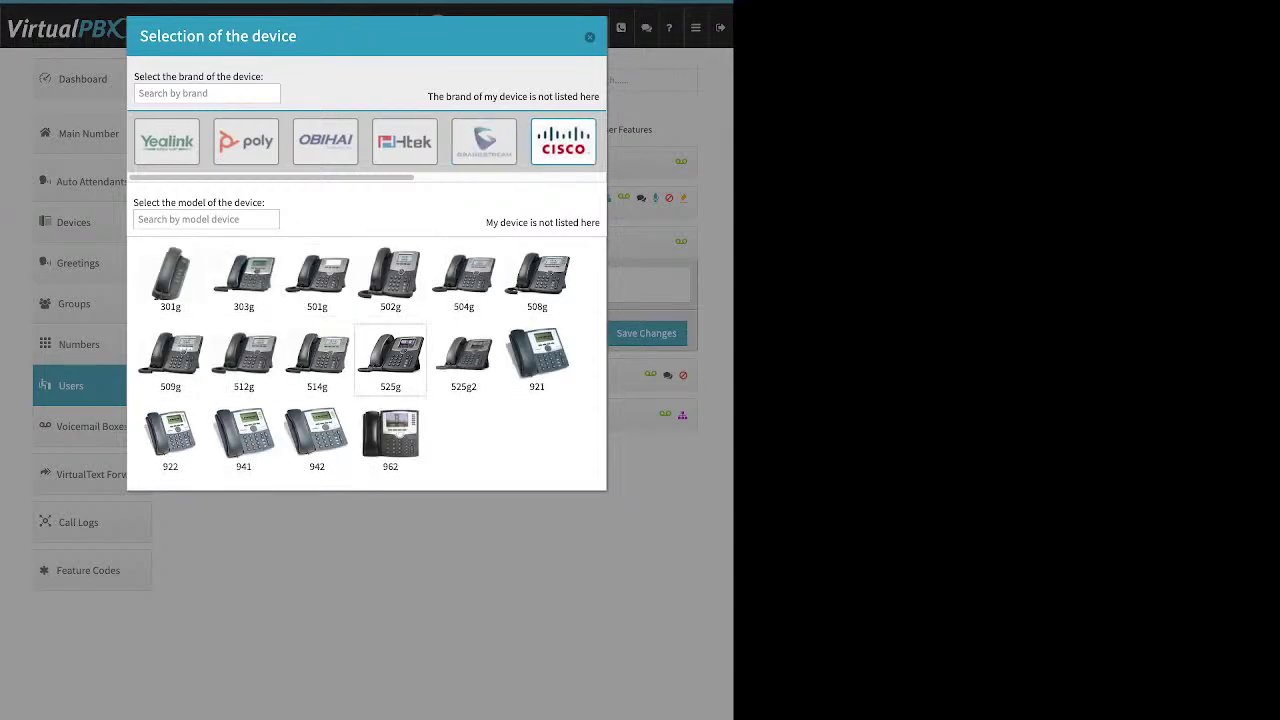
Pick the Cisco 962, review its Device Name and MAC Address fields, then cancel
left_click(390, 438)
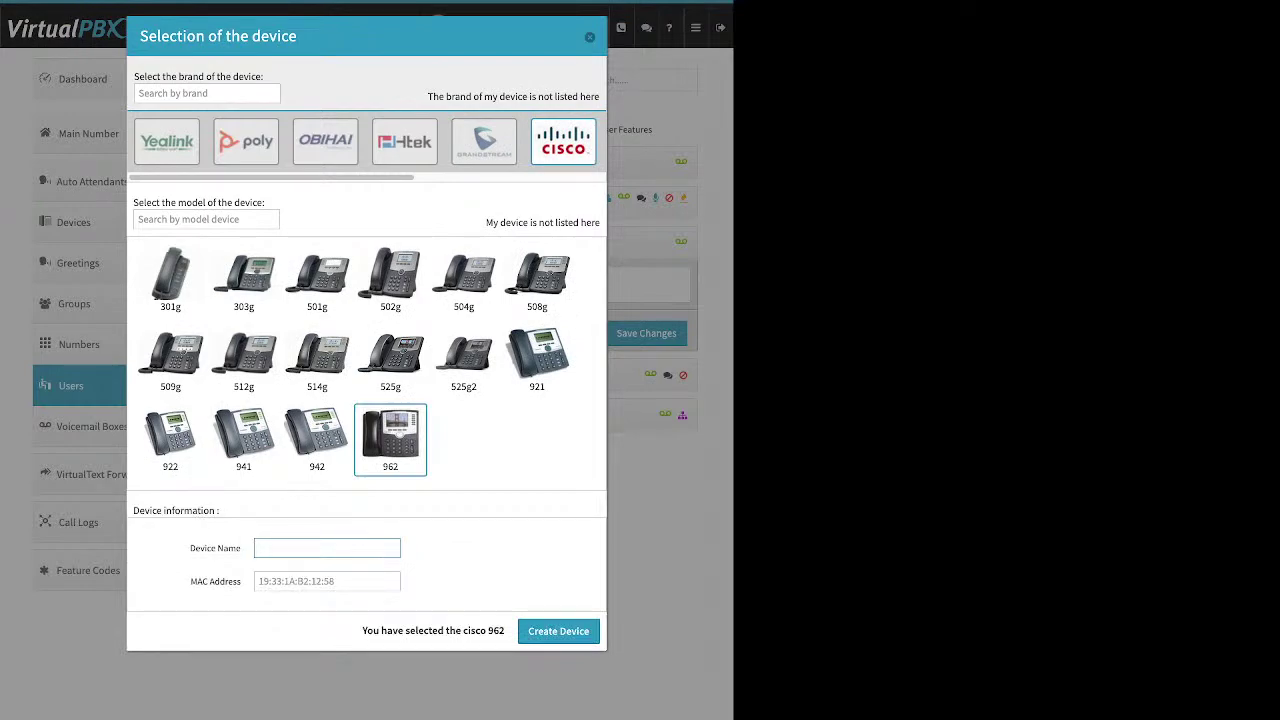
left_click_drag(189, 548, 241, 548)
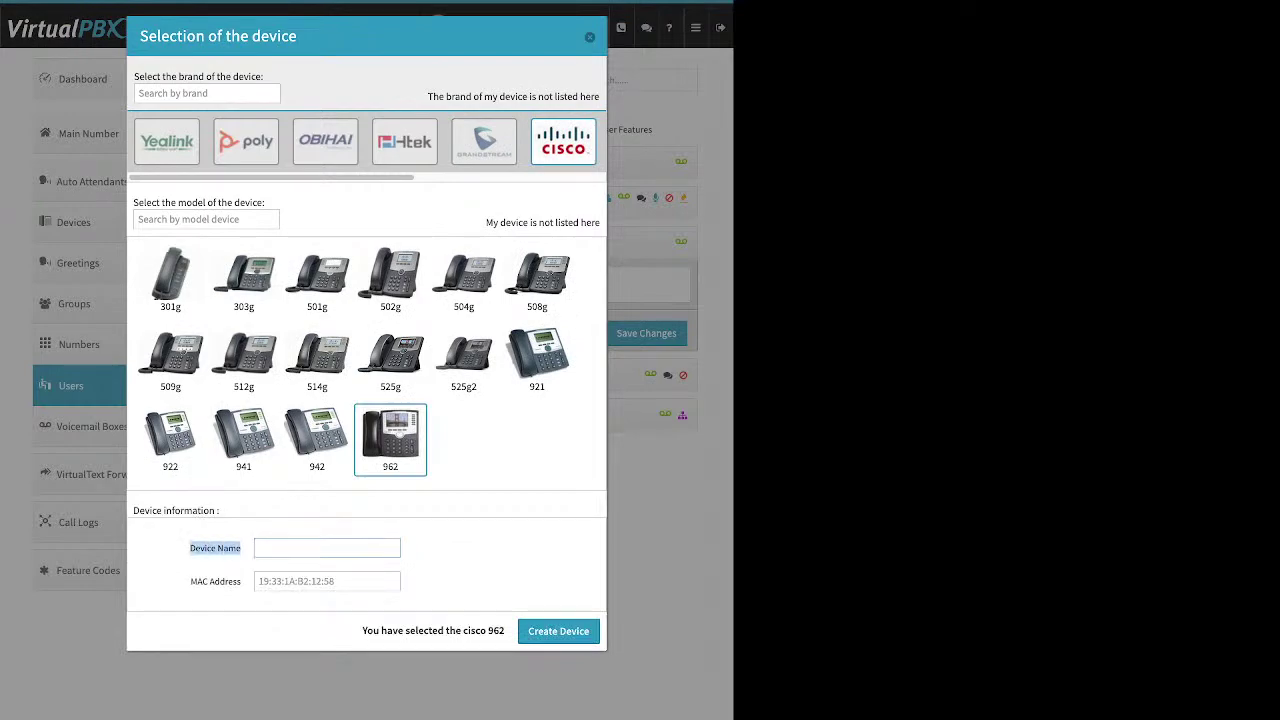
left_click_drag(190, 581, 241, 581)
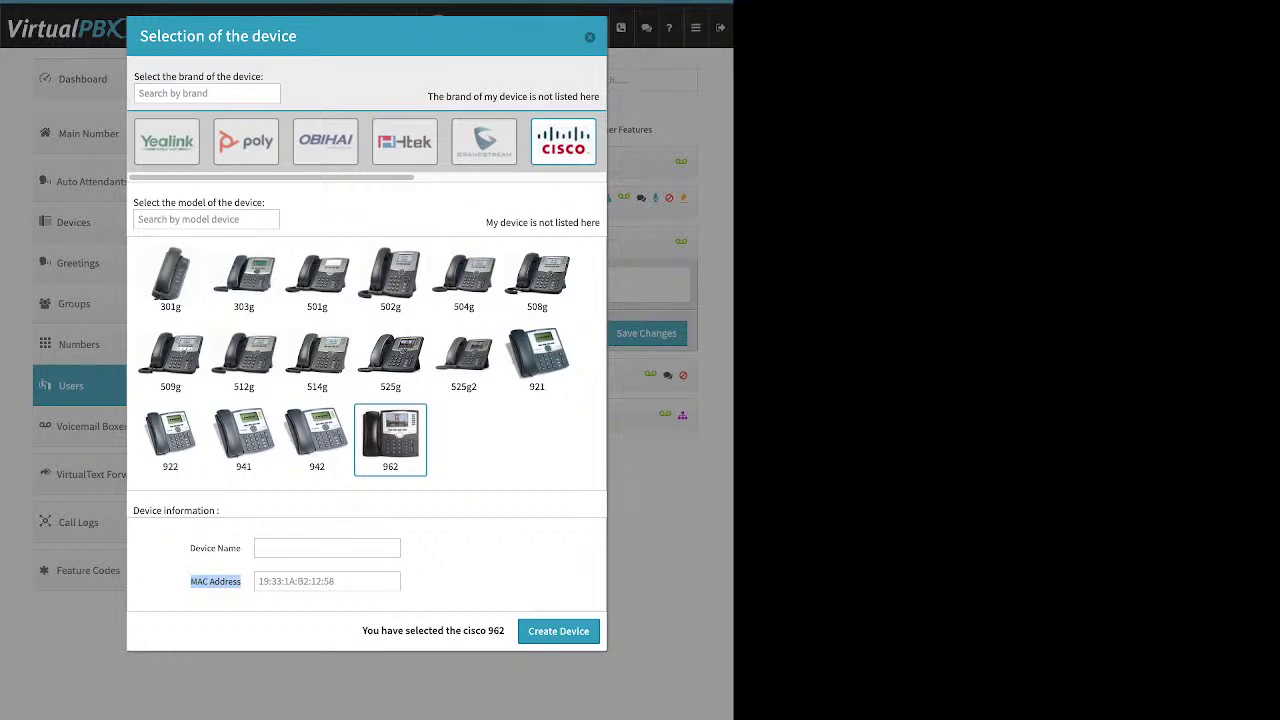
left_click(258, 581)
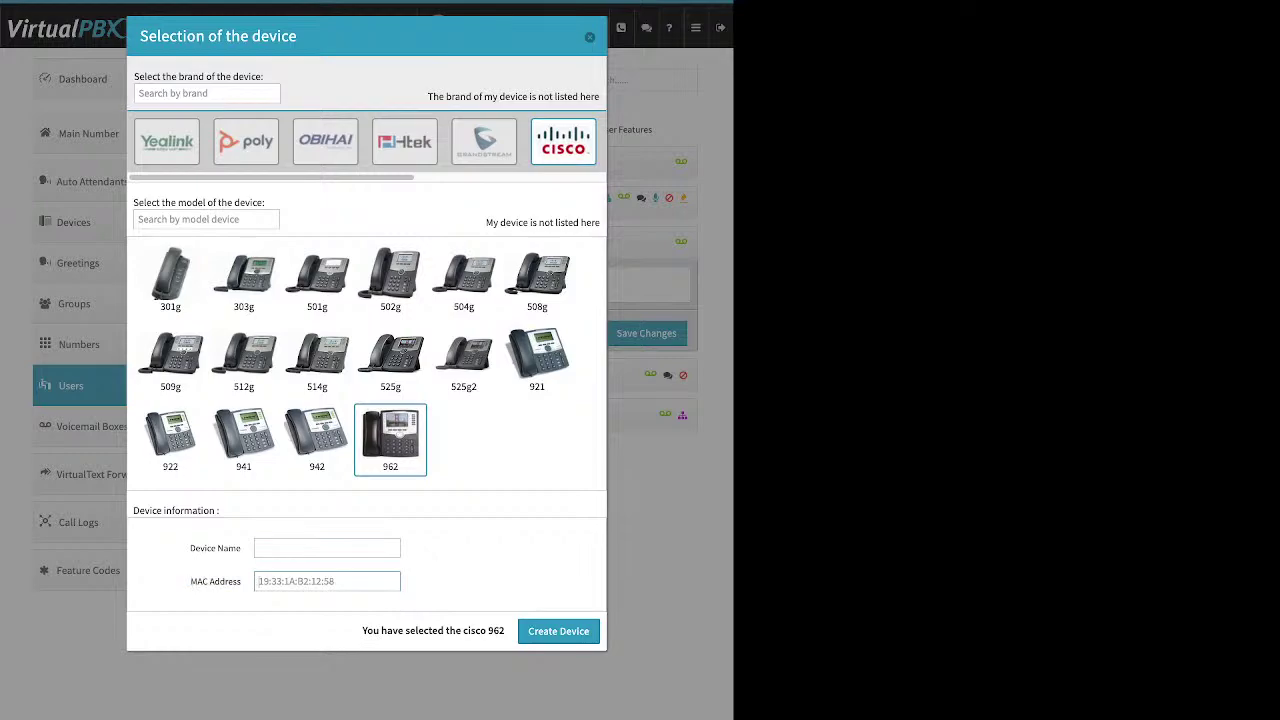
key("Escape")
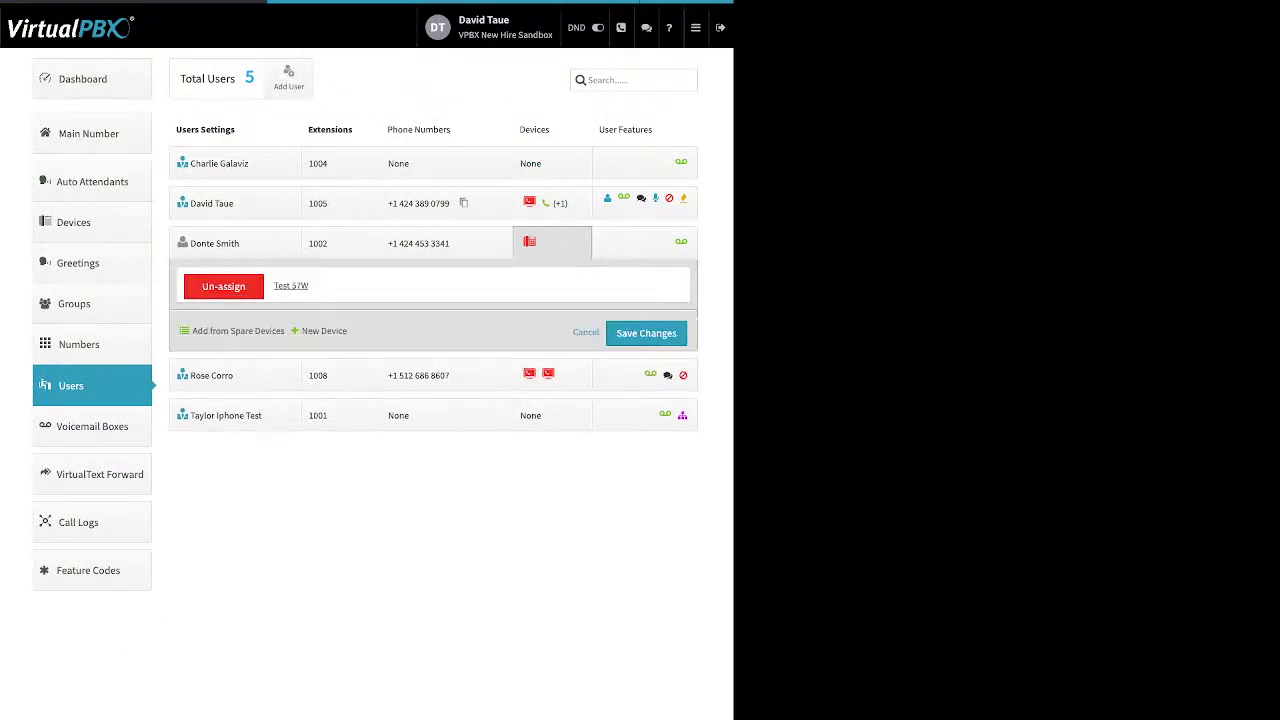
left_click(291, 285)
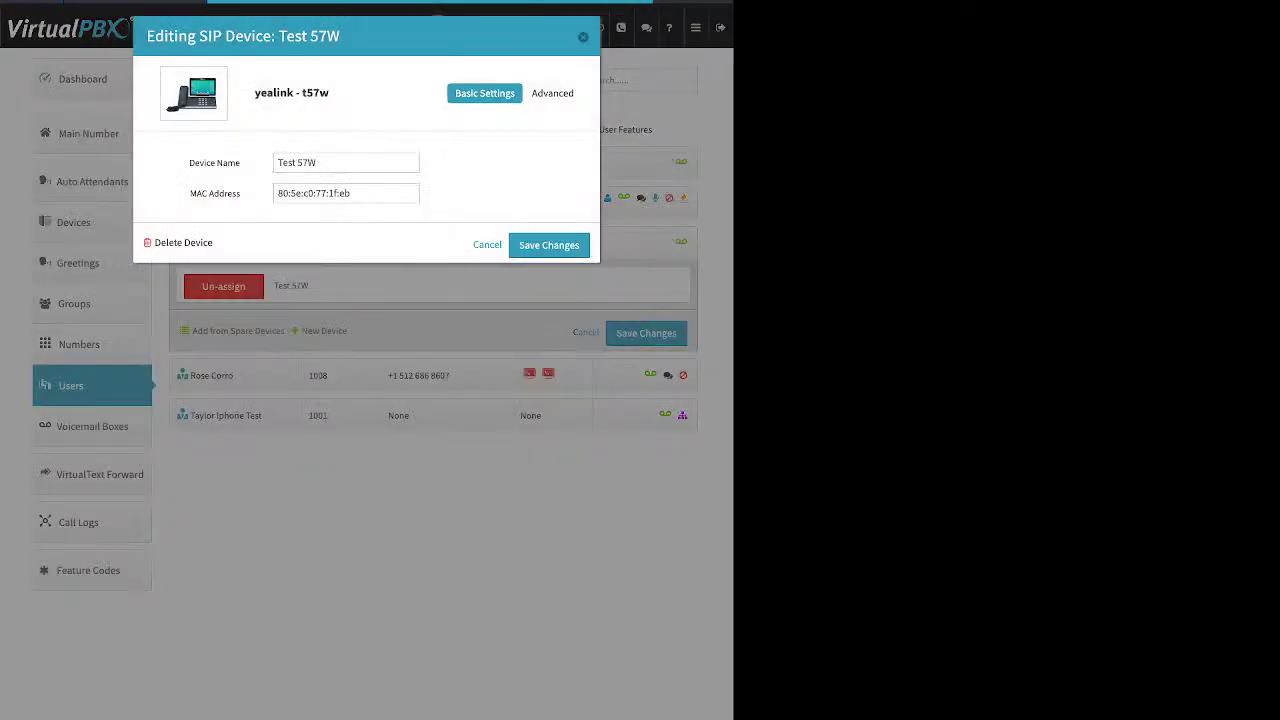
left_click(555, 93)
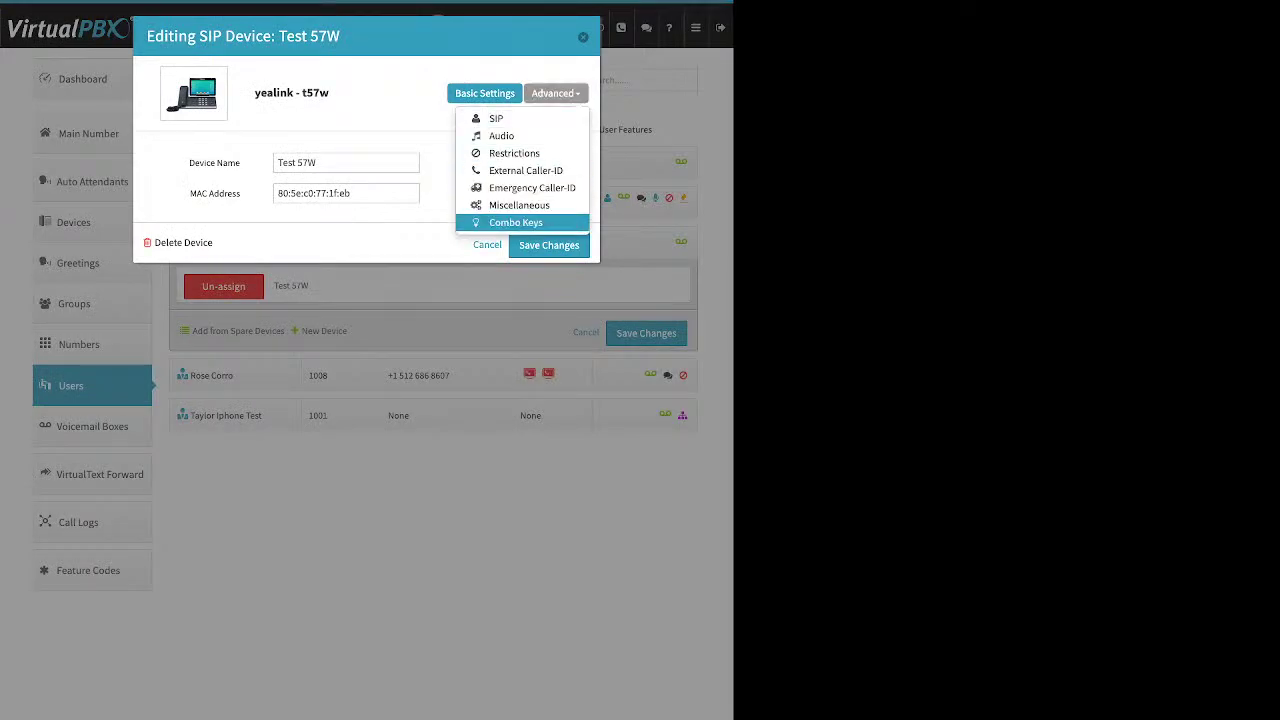
left_click(519, 205)
left_click_drag(170, 349, 240, 350)
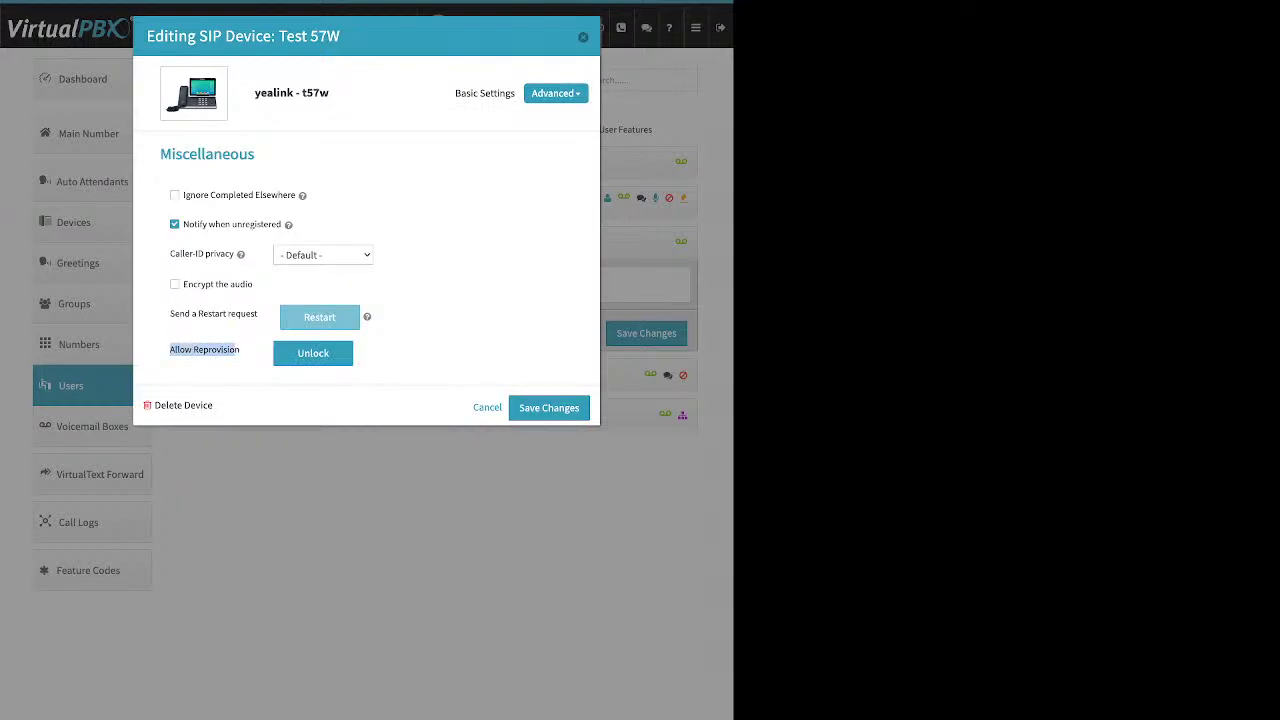
left_click(377, 321)
left_click(583, 37)
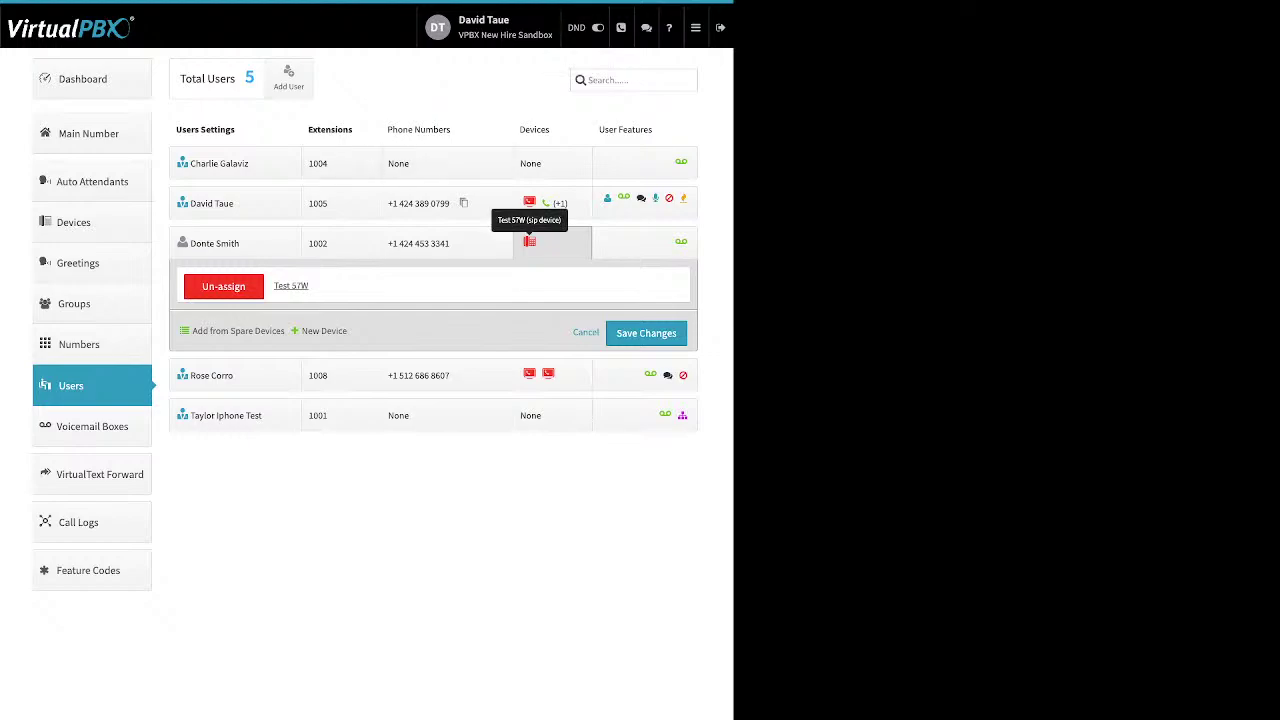
Show extension 1005's devices, preview the new Cell Phone form, and cancel without creating it
left_click(558, 199)
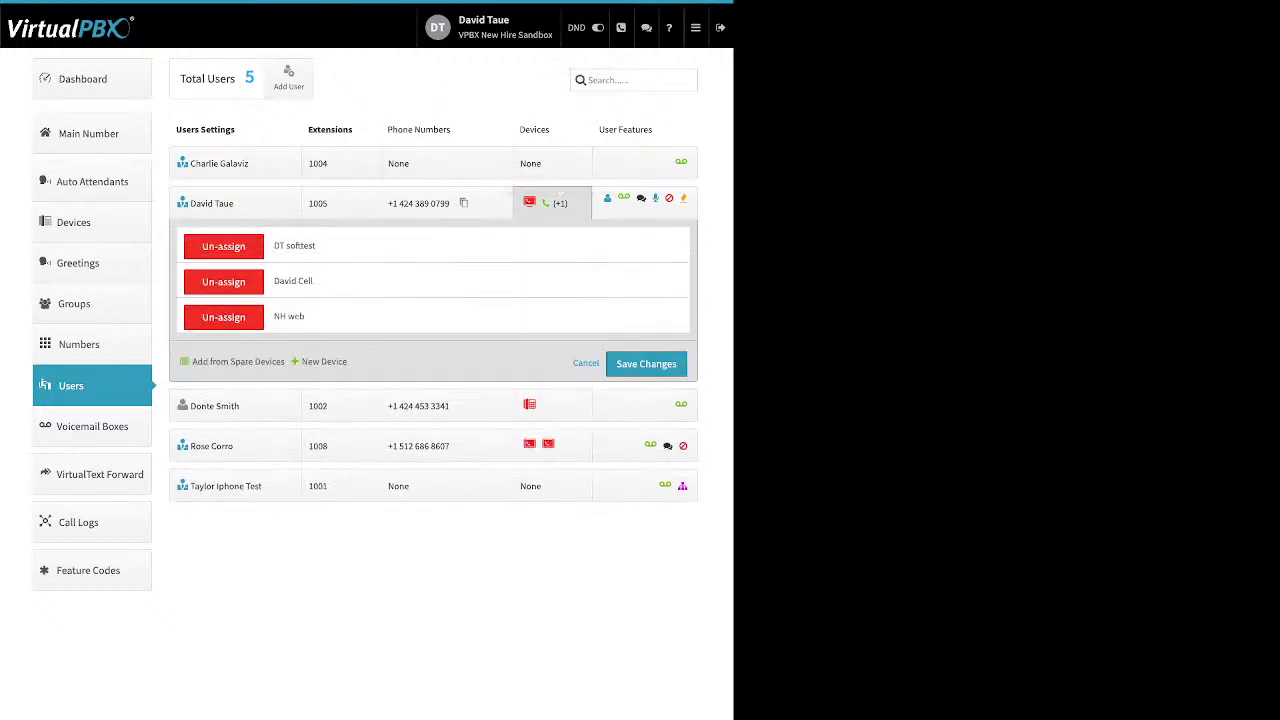
left_click(324, 361)
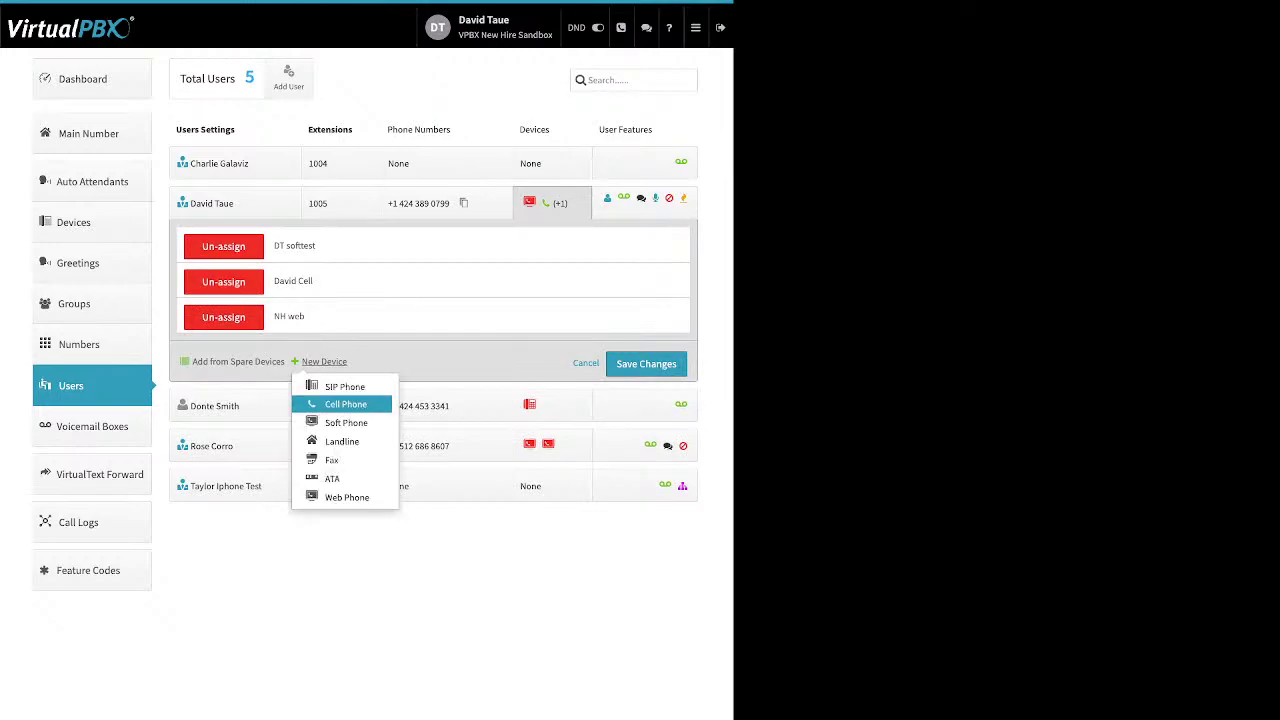
left_click(325, 402)
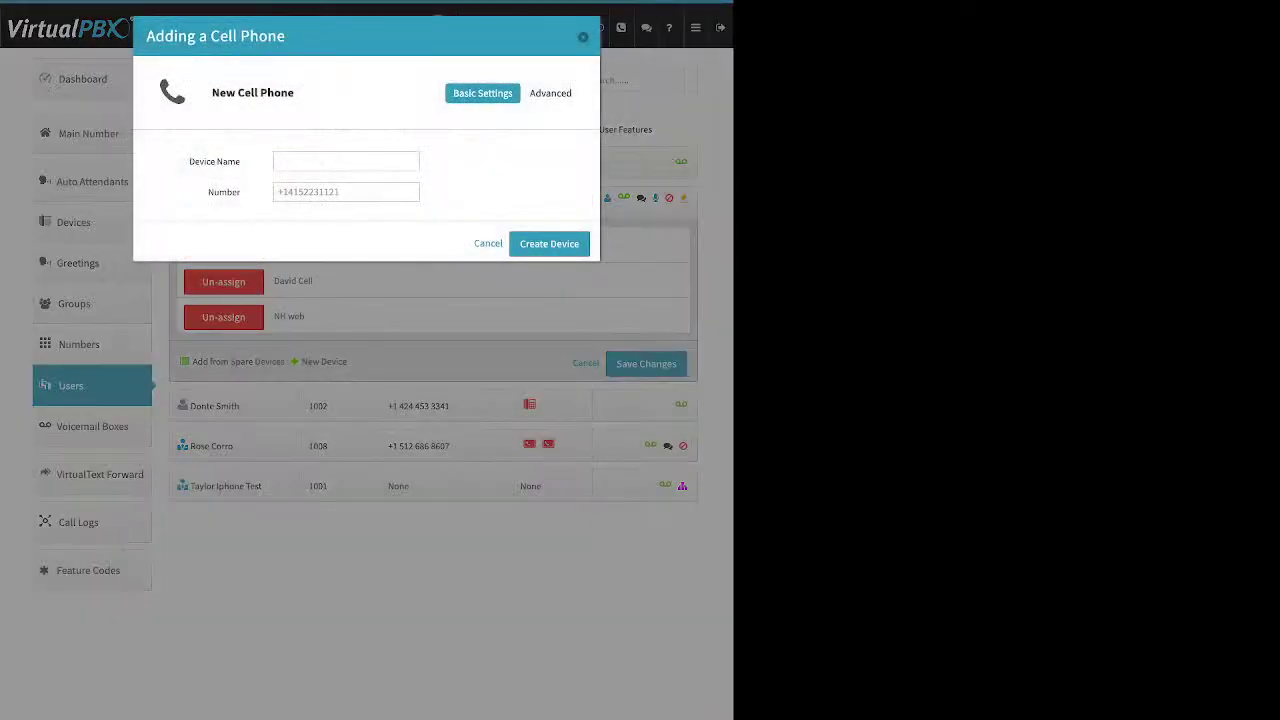
left_click_drag(189, 161, 227, 161)
double_click(224, 191)
key("Escape")
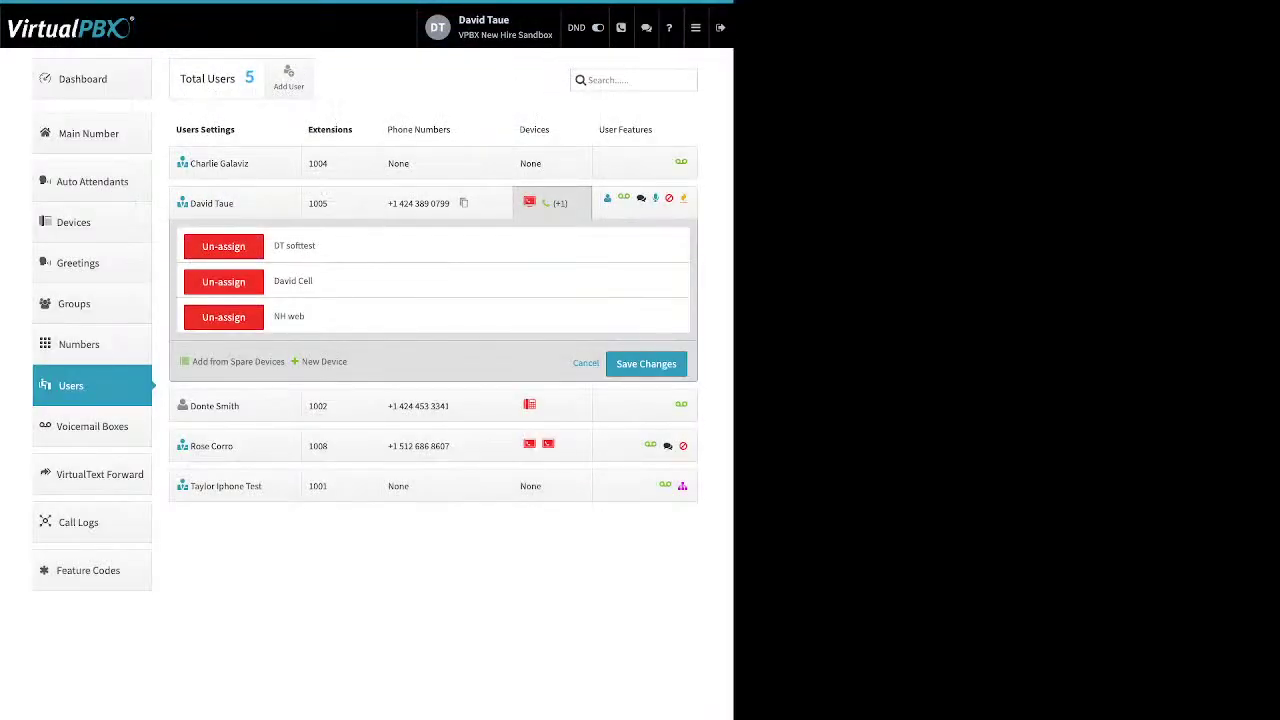
Open the user's cell phone device settings and its advanced options
left_click(293, 281)
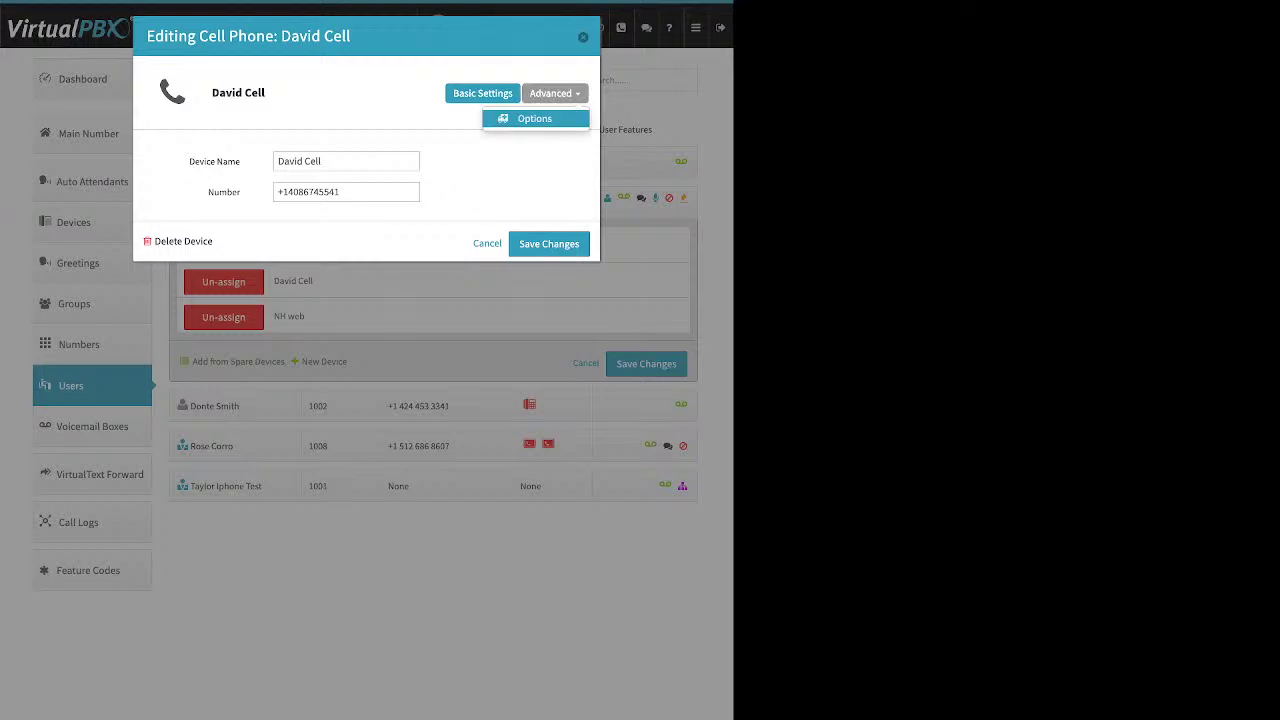
left_click(534, 118)
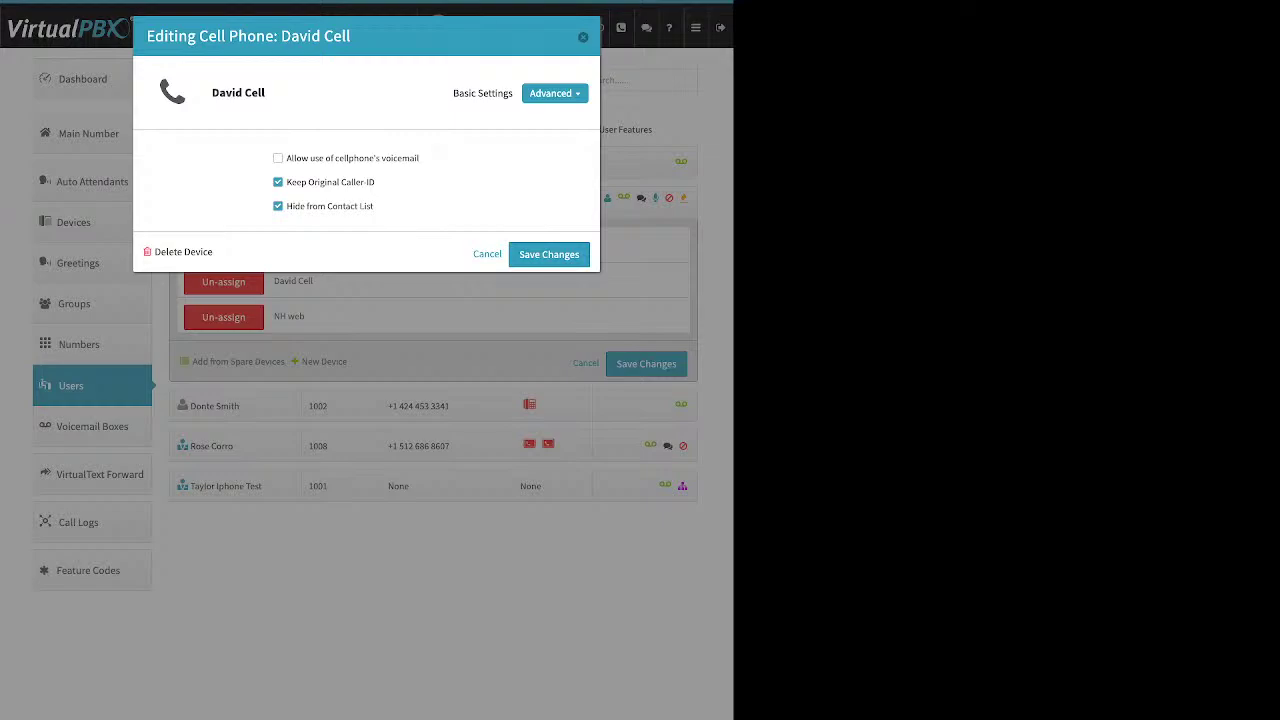
left_click(555, 93)
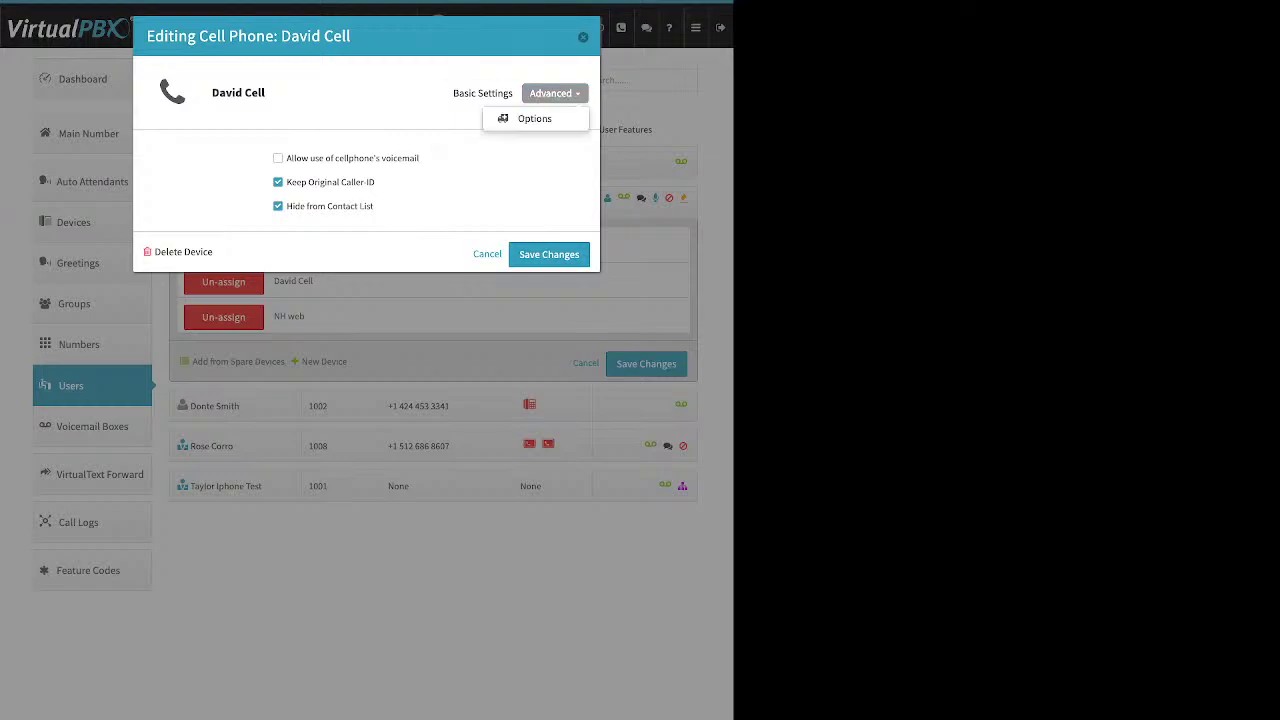
left_click(555, 93)
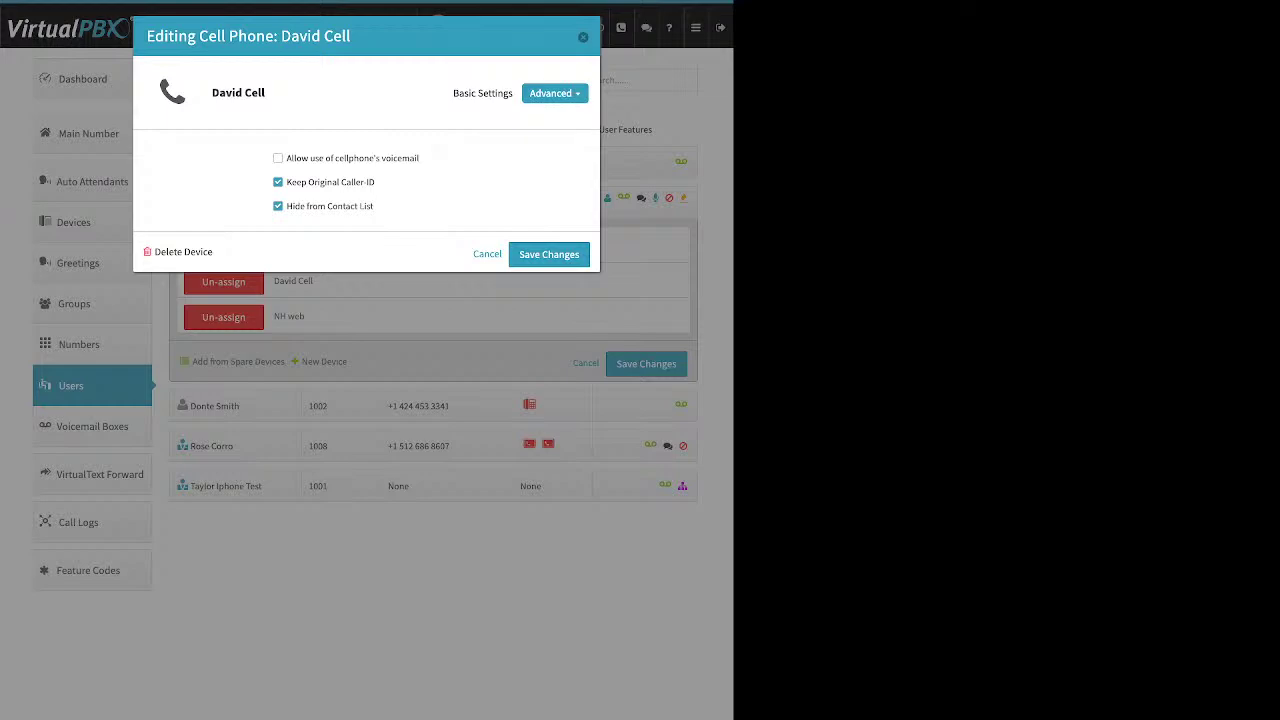
Toggle cellphone voicemail on and back off, and turn off Keep Original Caller-ID
left_click_drag(420, 158, 285, 158)
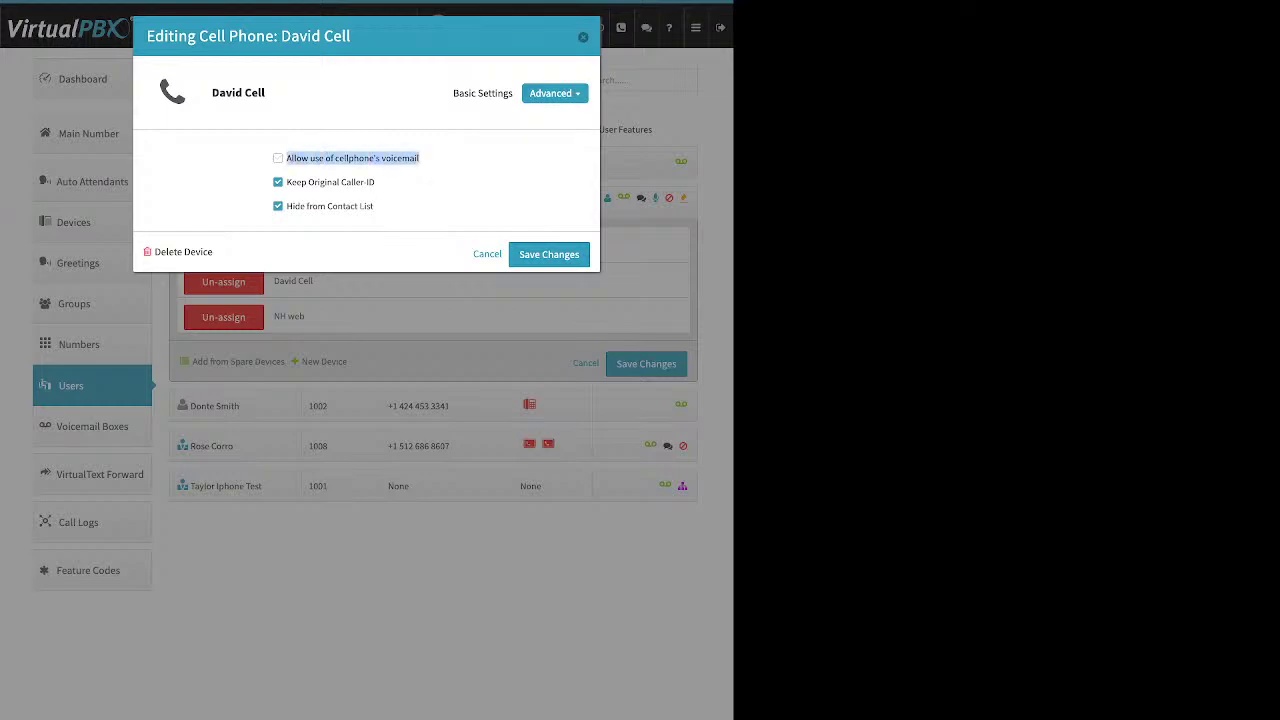
left_click(278, 158)
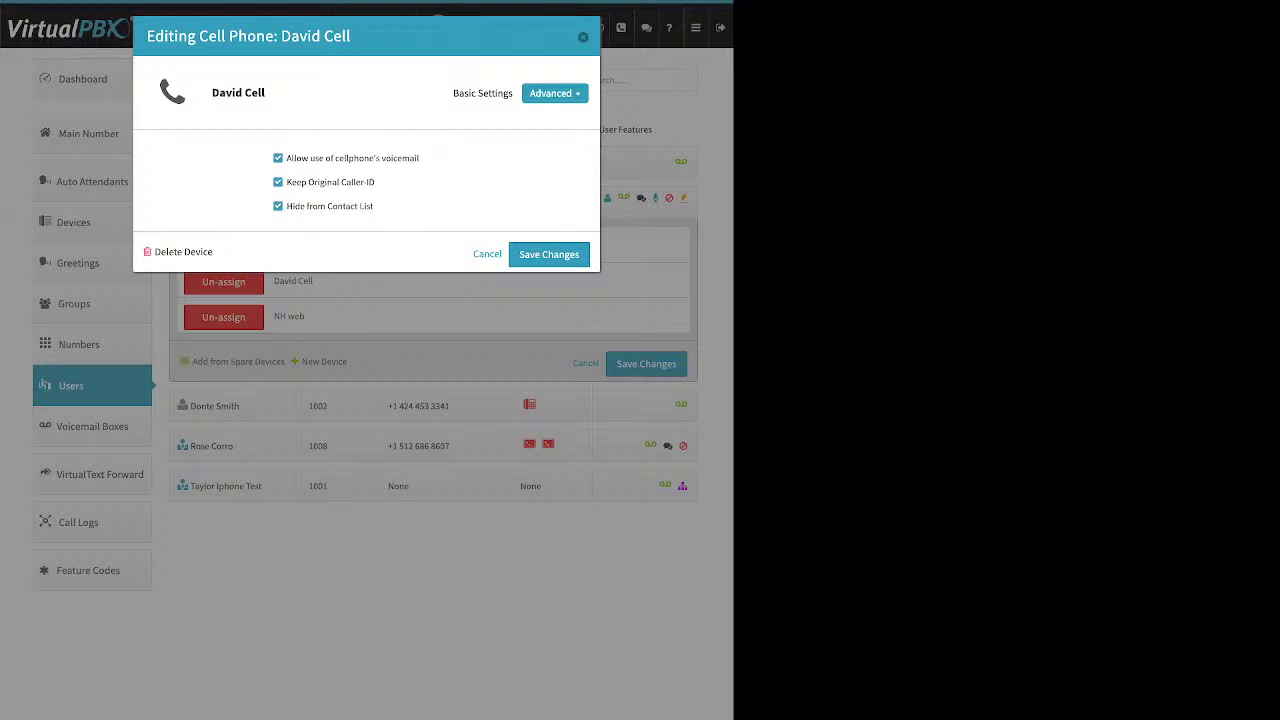
left_click(278, 158)
left_click_drag(376, 182, 286, 182)
left_click(278, 182)
Review the Dashboard's Company Caller ID ('VirtualPBX new'), then return to the Users list
left_click(583, 37)
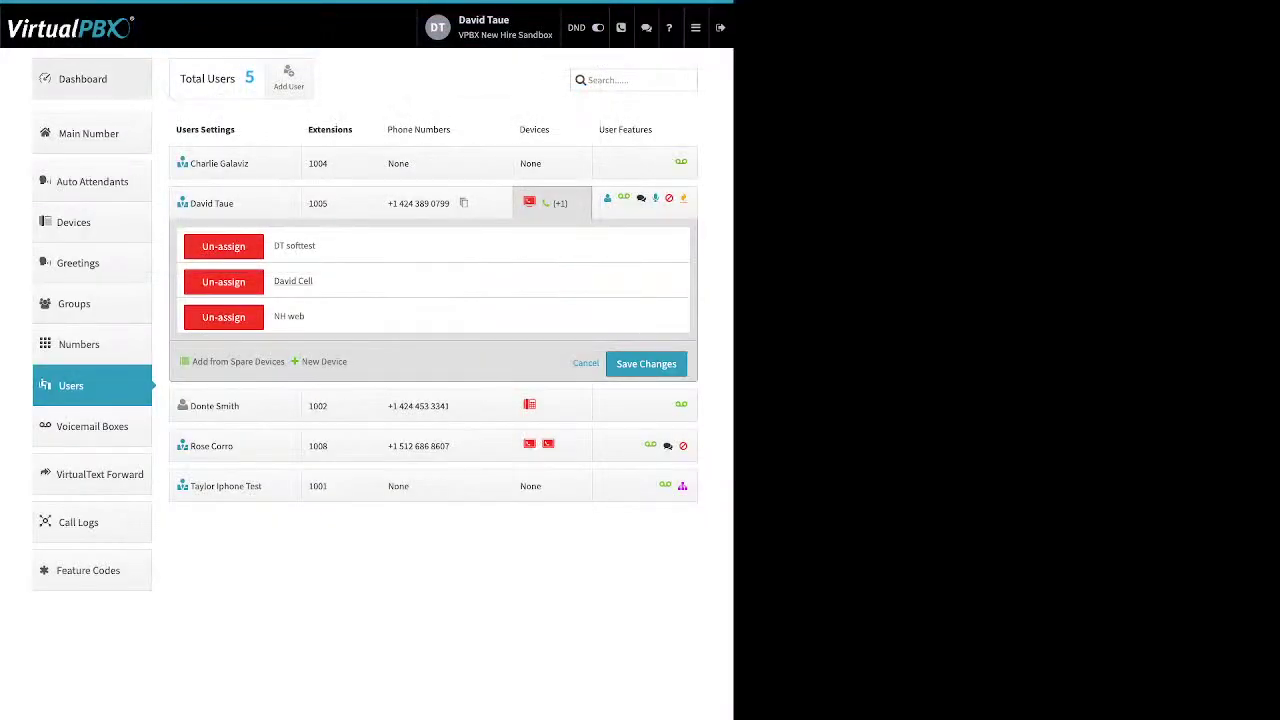
left_click(84, 79)
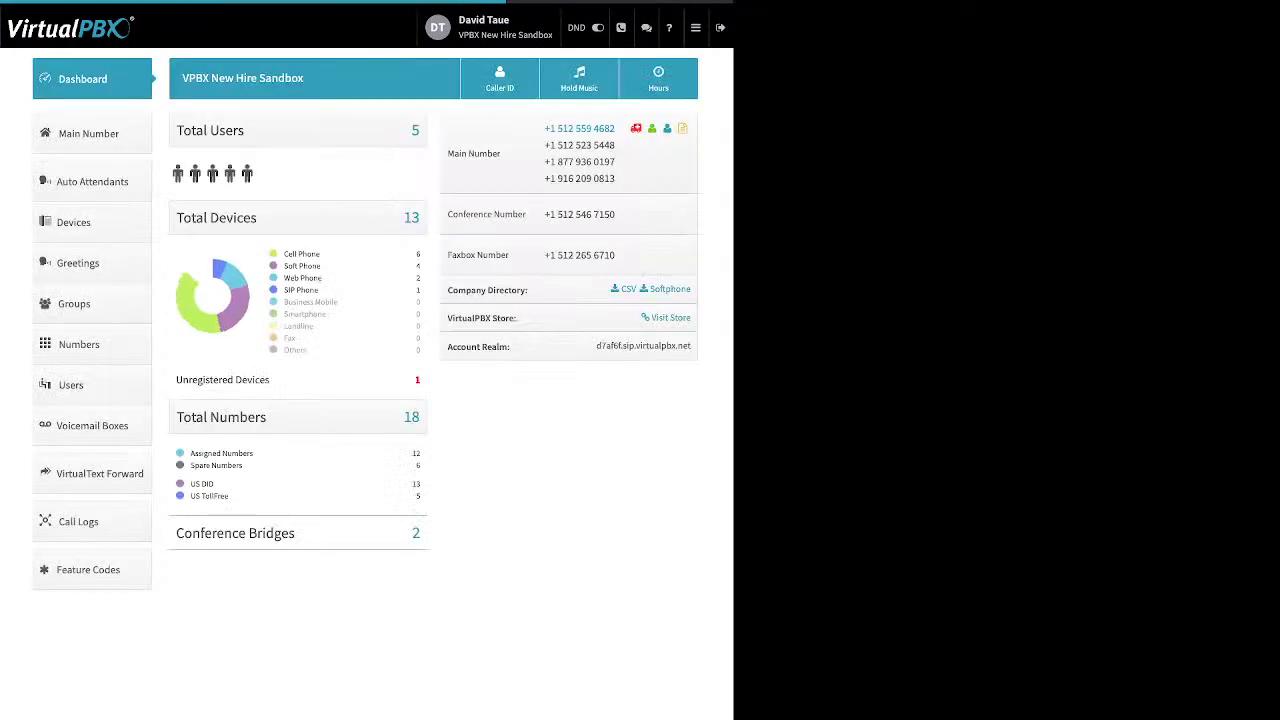
left_click(500, 78)
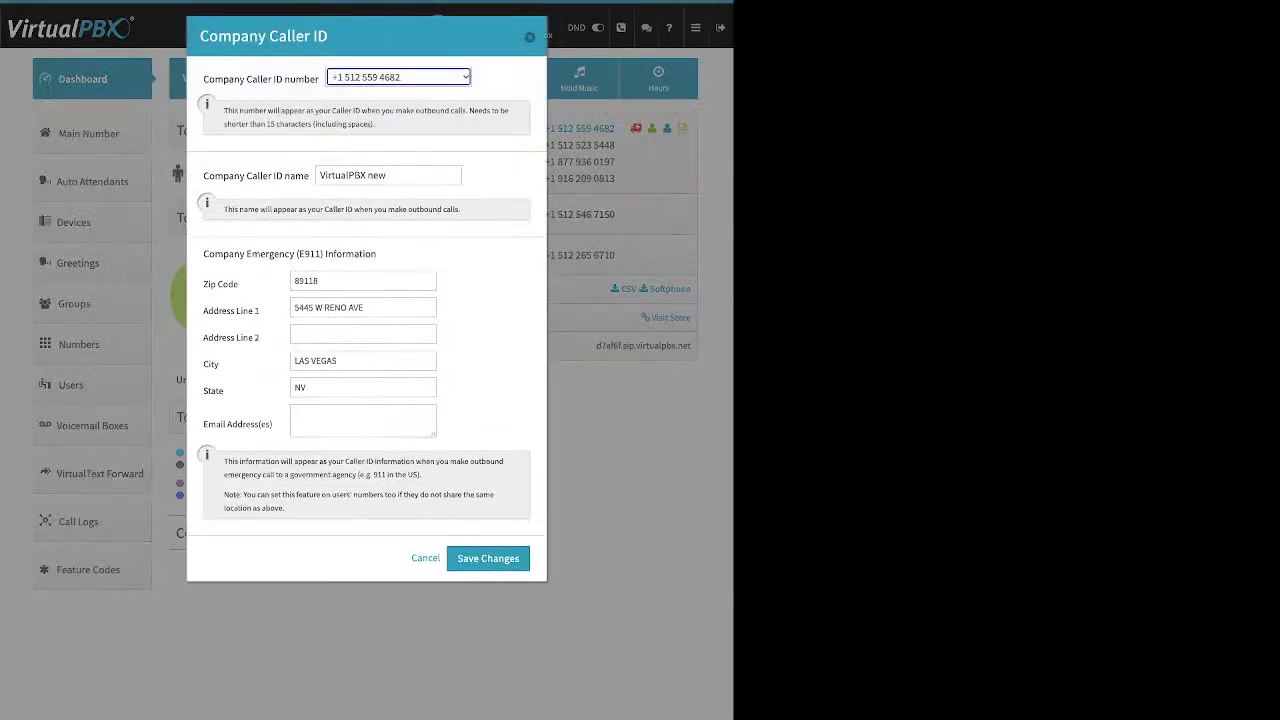
left_click_drag(215, 79, 304, 79)
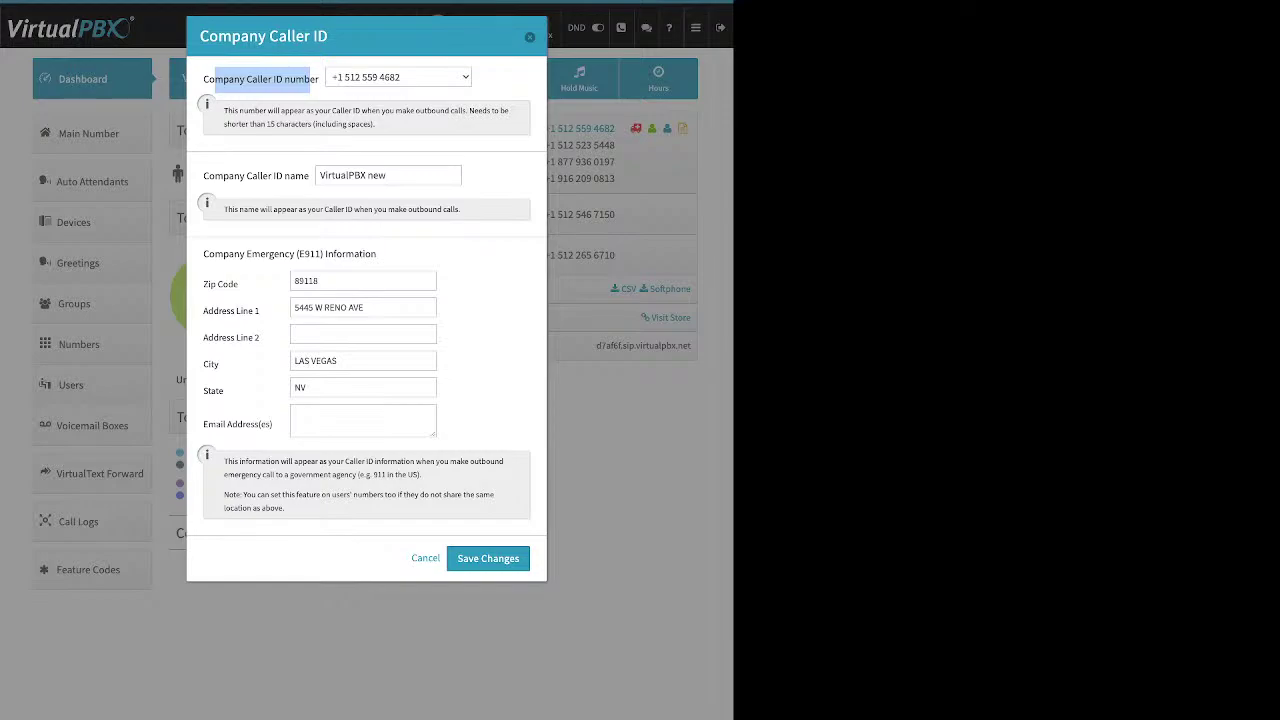
left_click(488, 558)
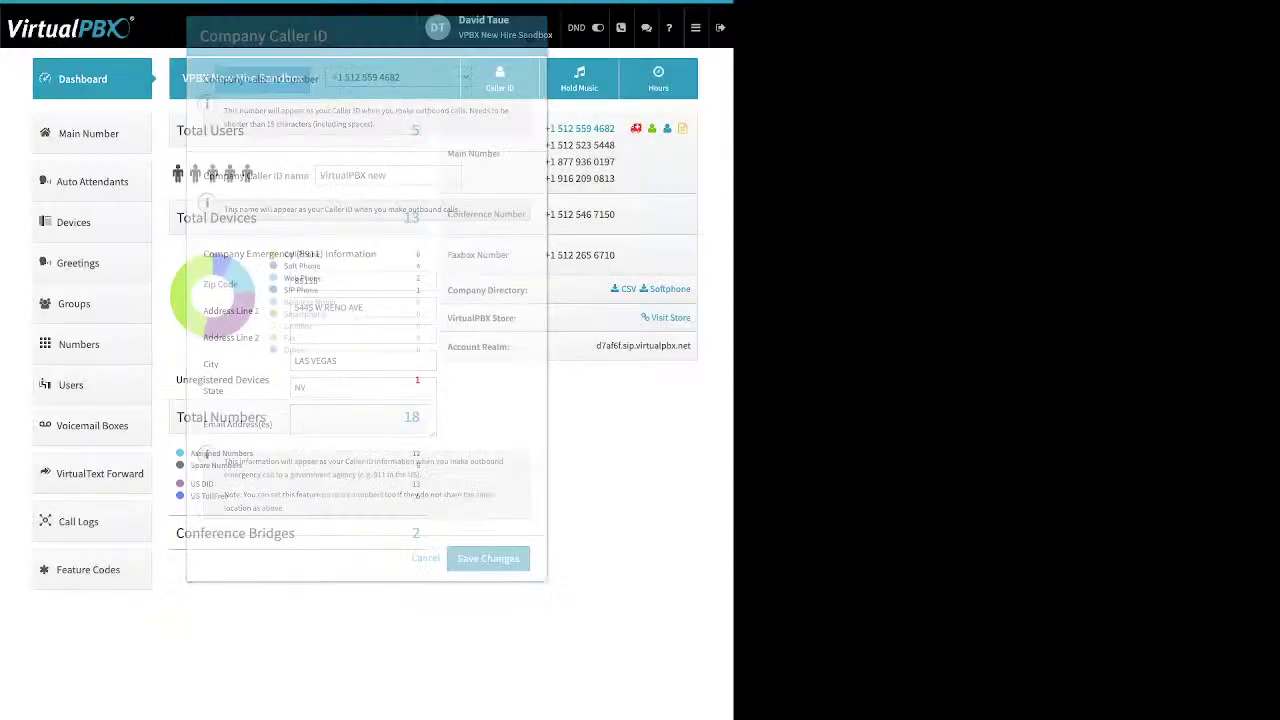
left_click(70, 385)
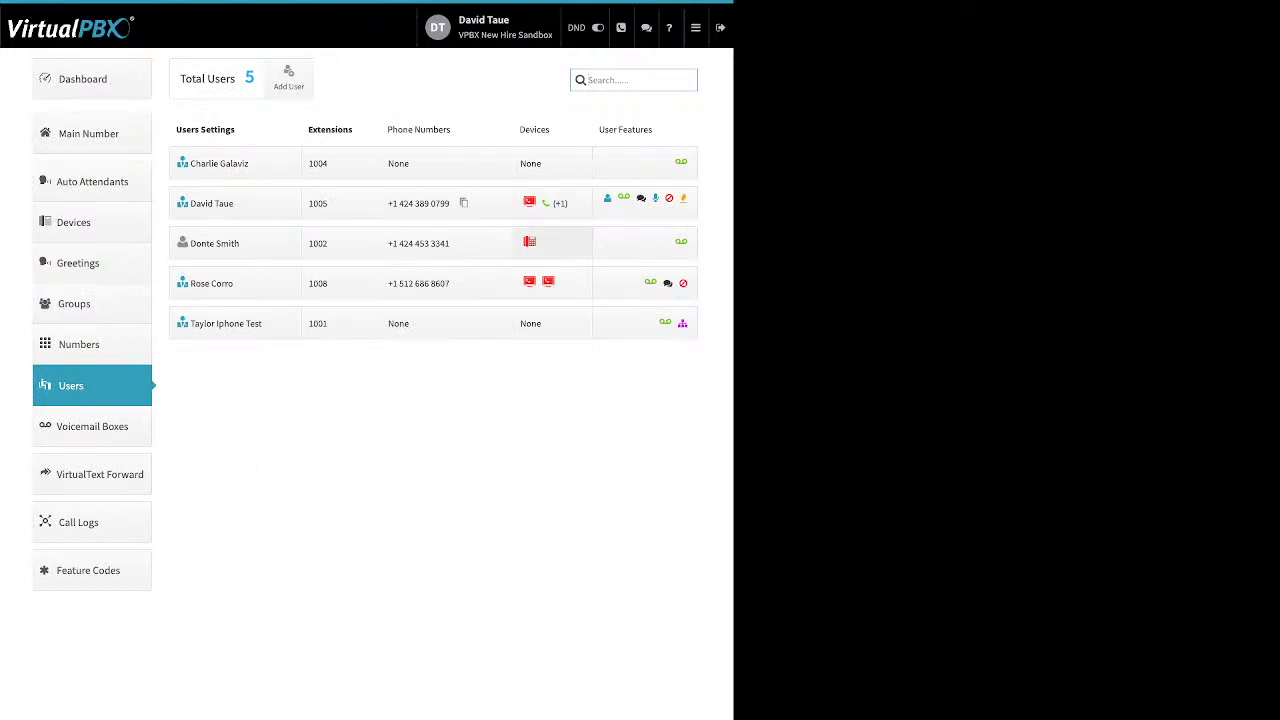
Start adding a Soft Phone for extension 1002 and dismiss the emergency-call warning
left_click(550, 243)
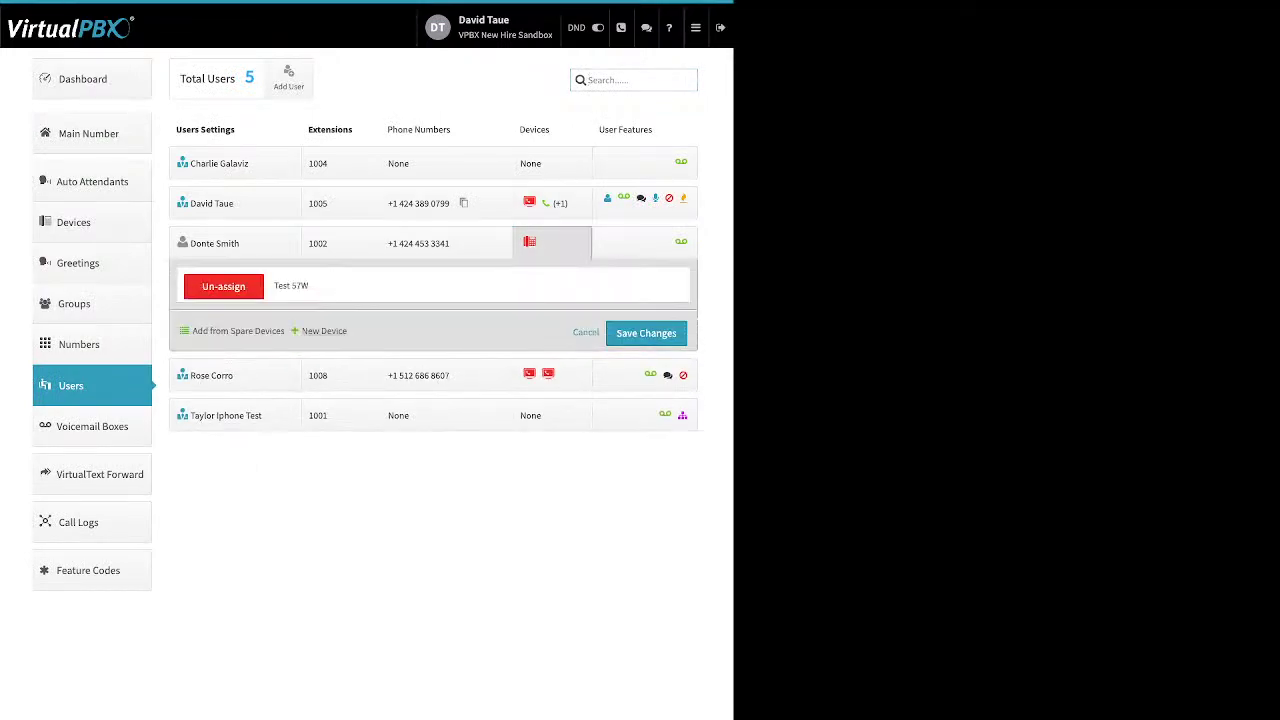
left_click(322, 330)
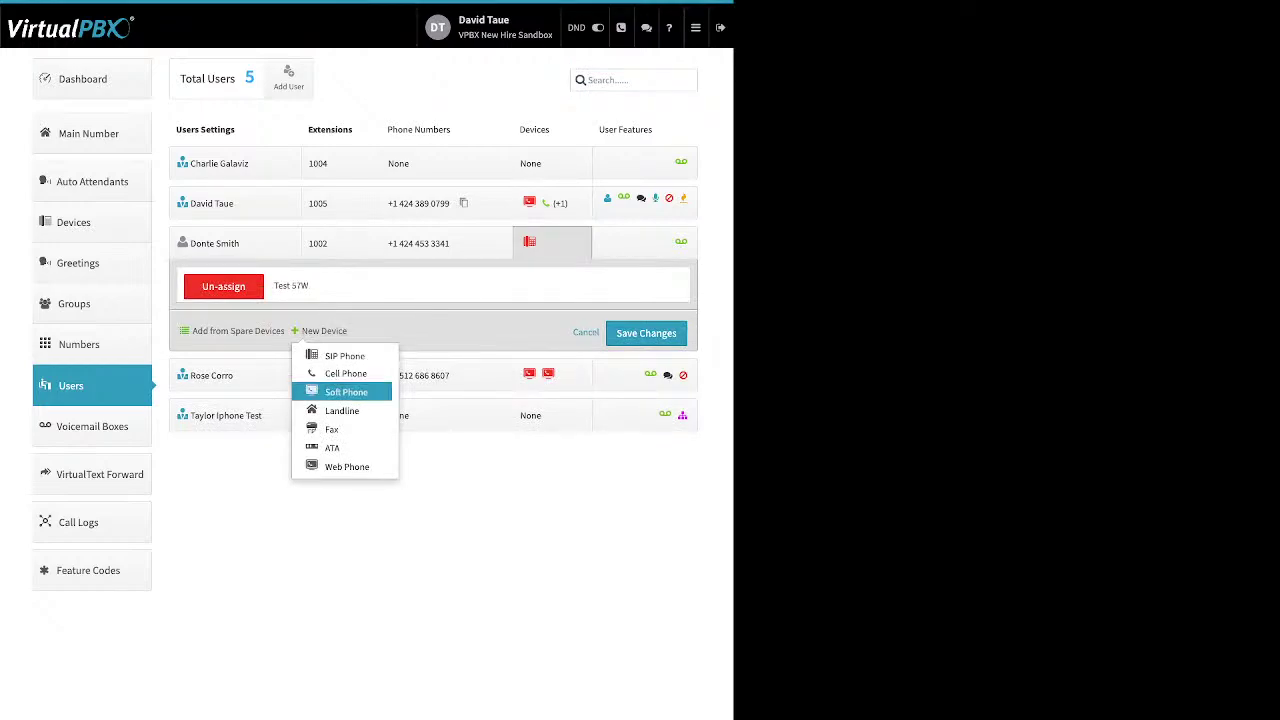
left_click(346, 392)
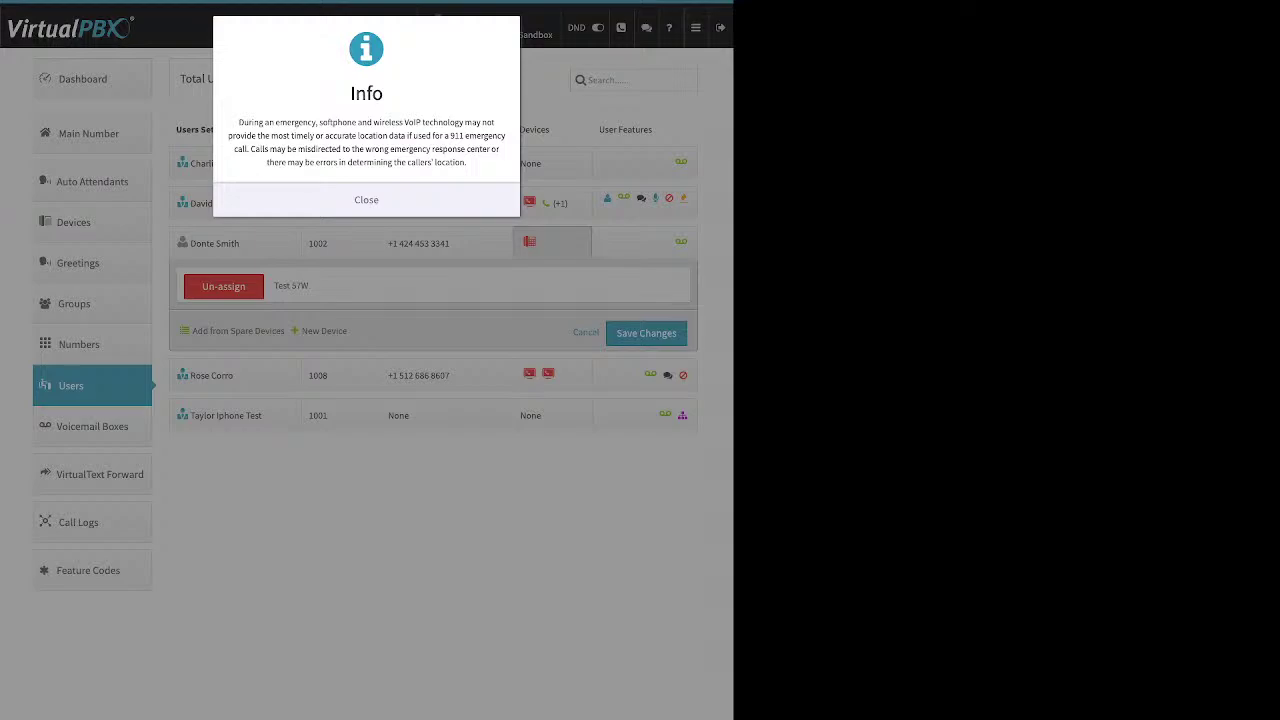
key("Escape")
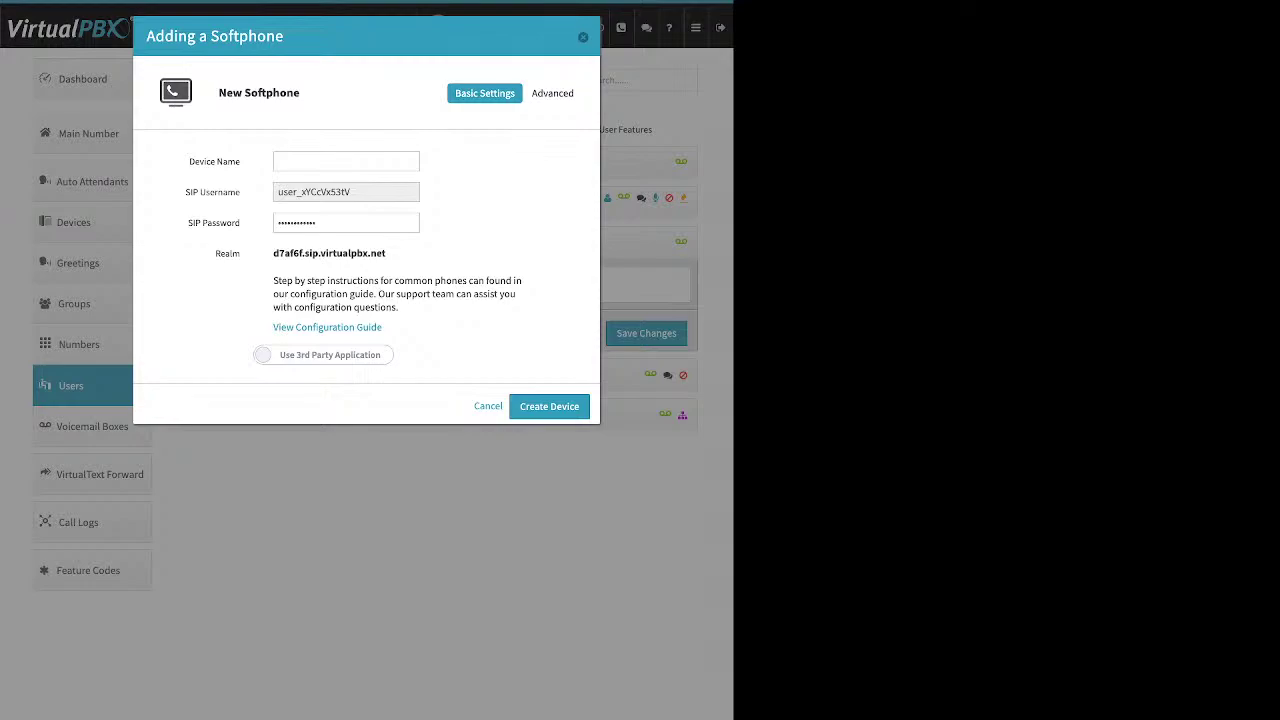
Review the softphone's SIP username, password and realm, then switch to Use VirtualPBX Application
left_click_drag(190, 161, 228, 161)
double_click(314, 191)
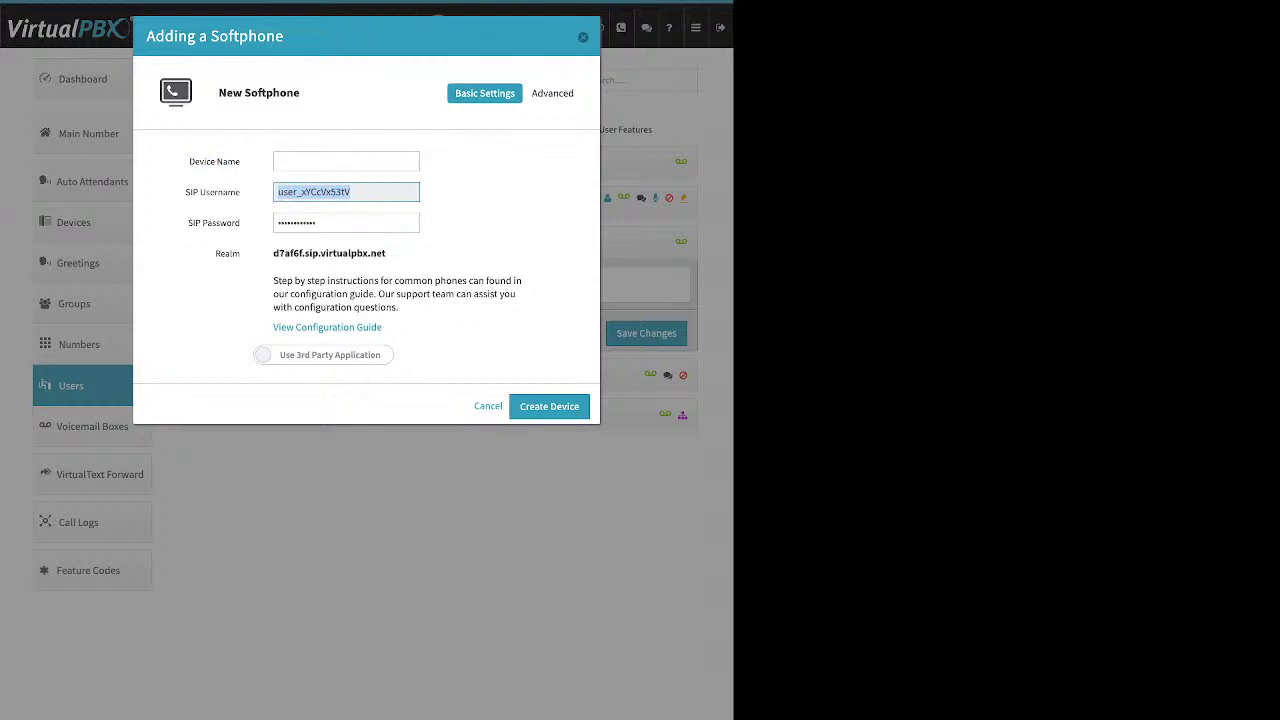
left_click(320, 222)
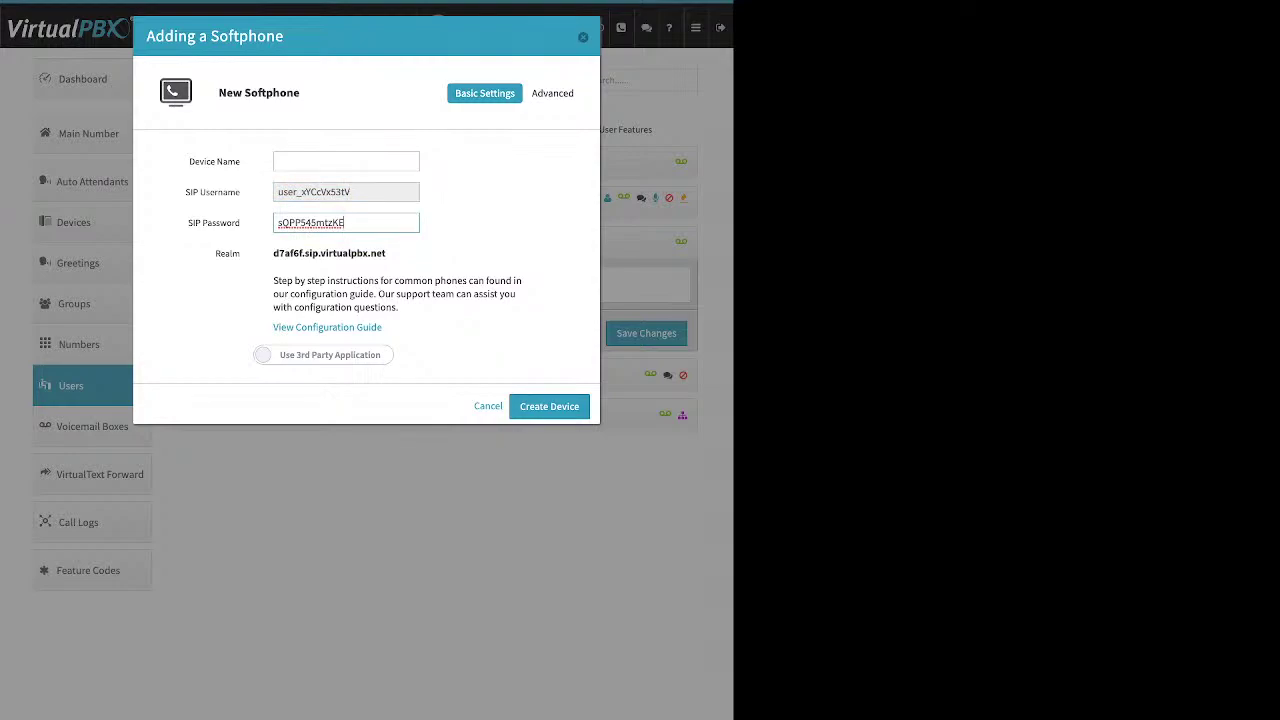
key("Tab")
left_click_drag(387, 253, 273, 253)
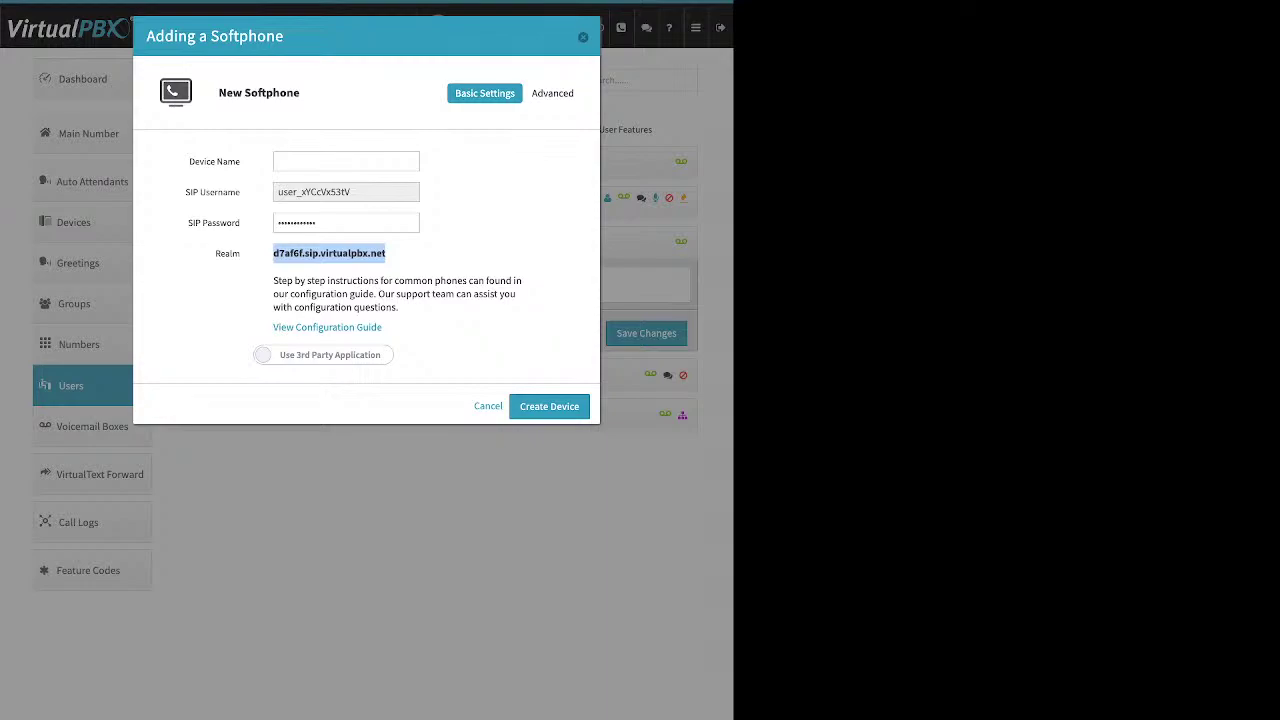
left_click(386, 254)
left_click_drag(384, 327, 343, 327)
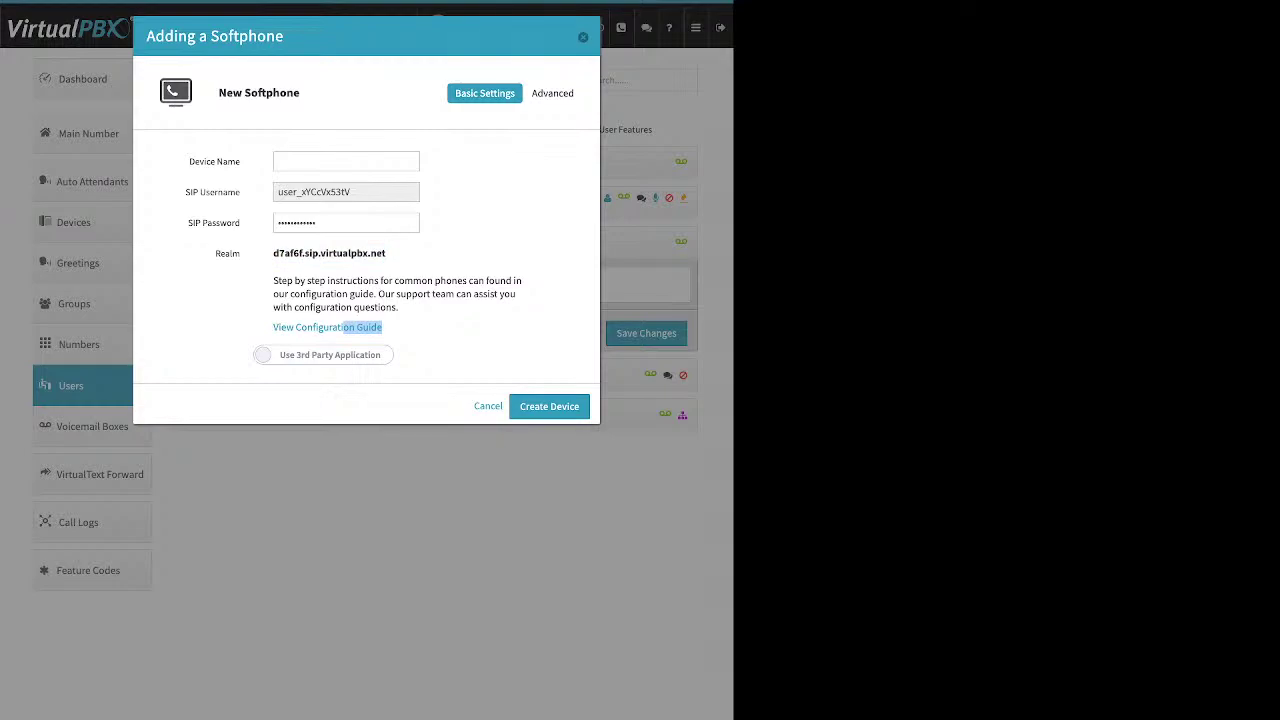
left_click(323, 355)
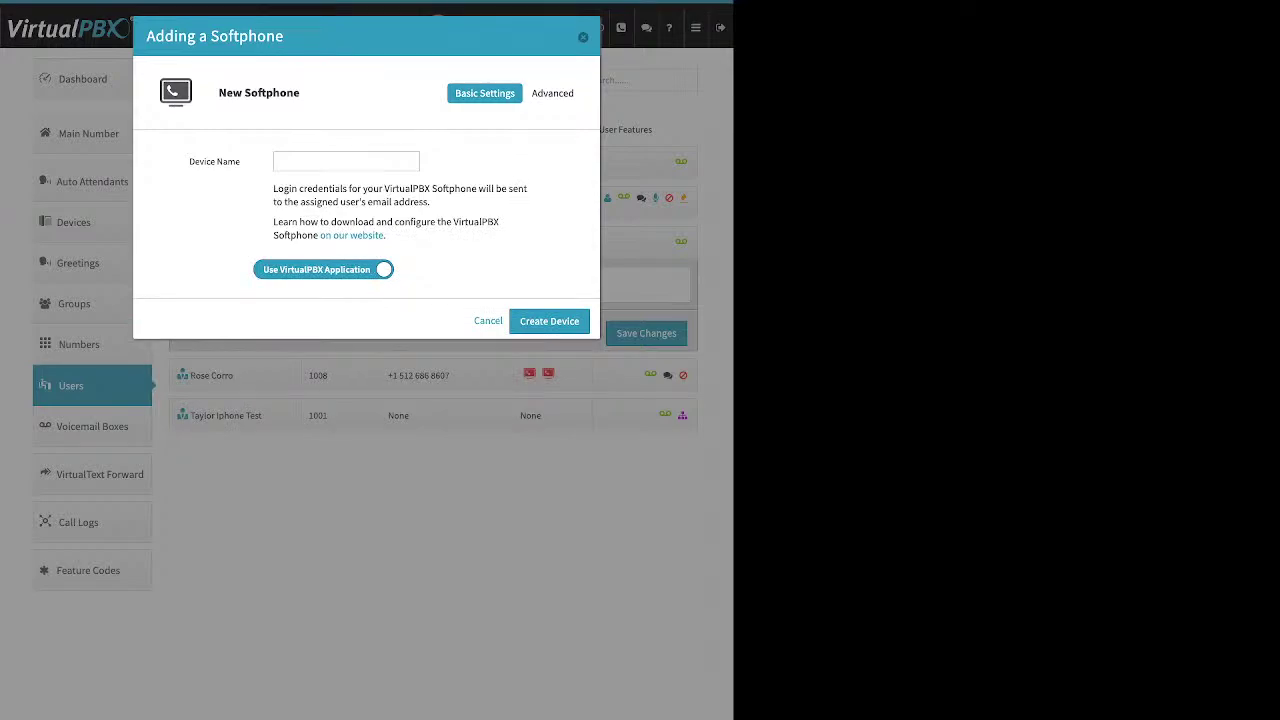
Cancel the new softphone, leaving extension 1002 with only Test 57W
left_click(346, 161)
key("Escape")
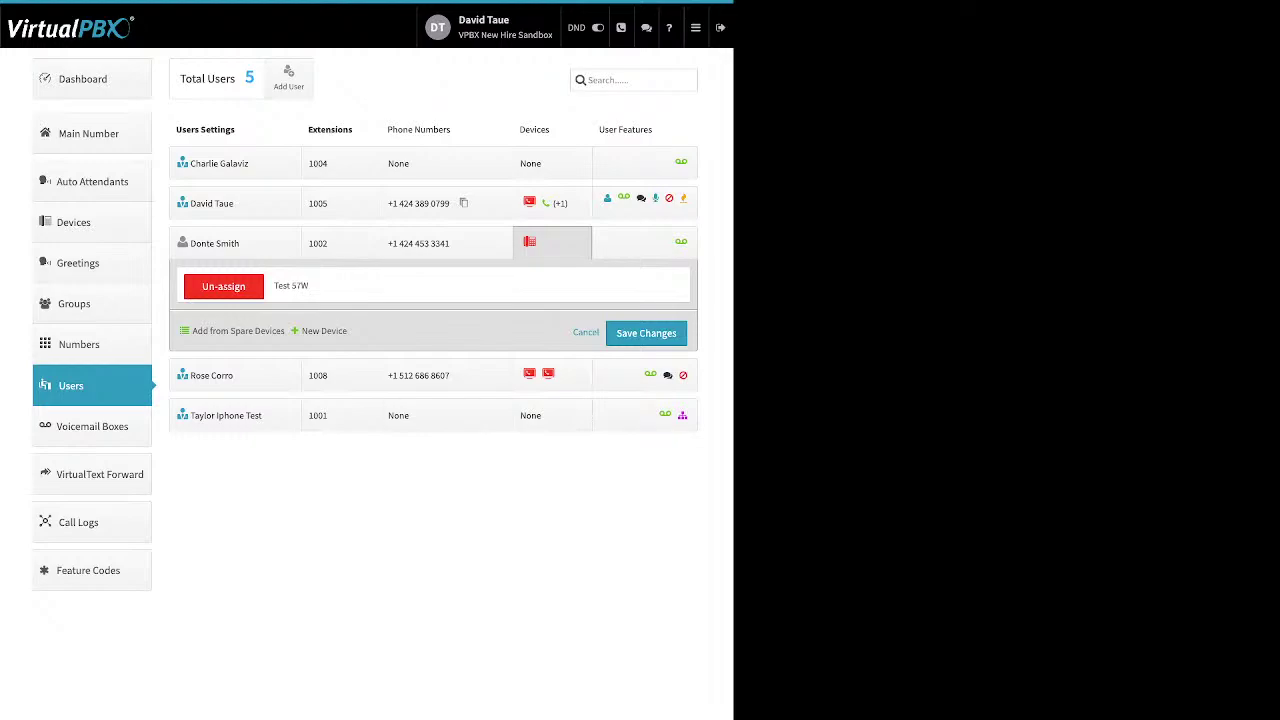
left_click(323, 330)
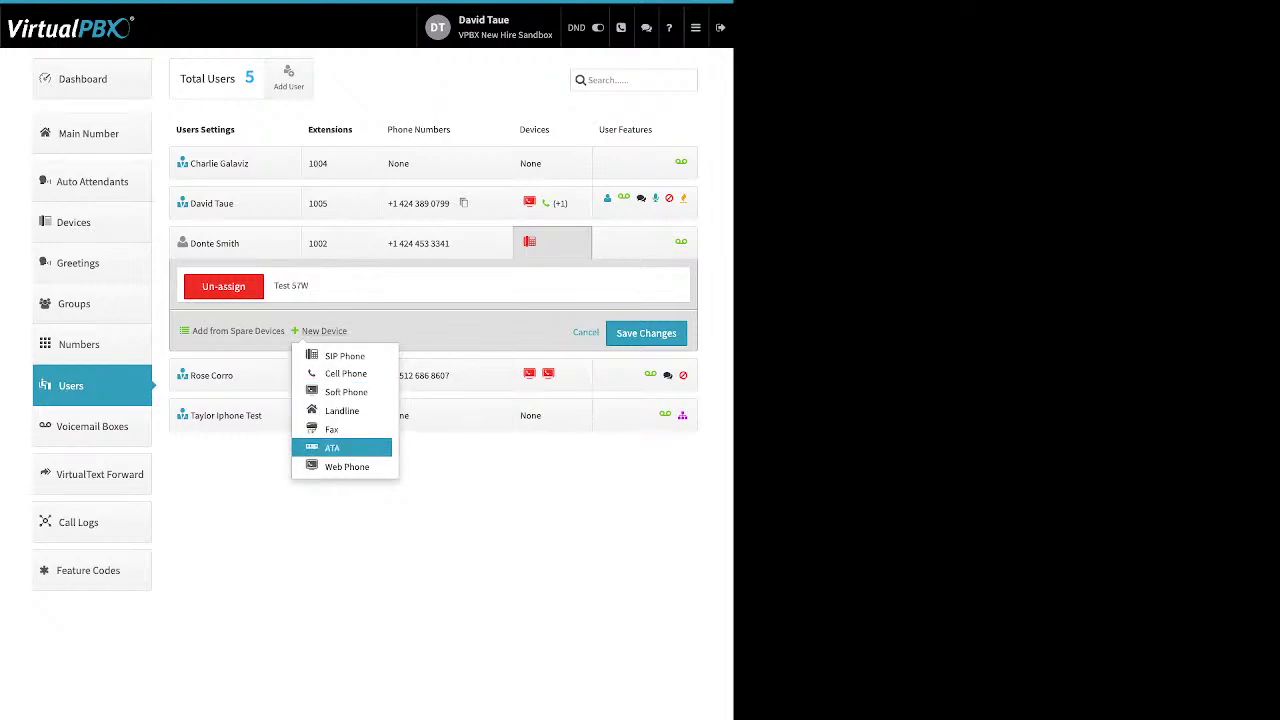
left_click(346, 466)
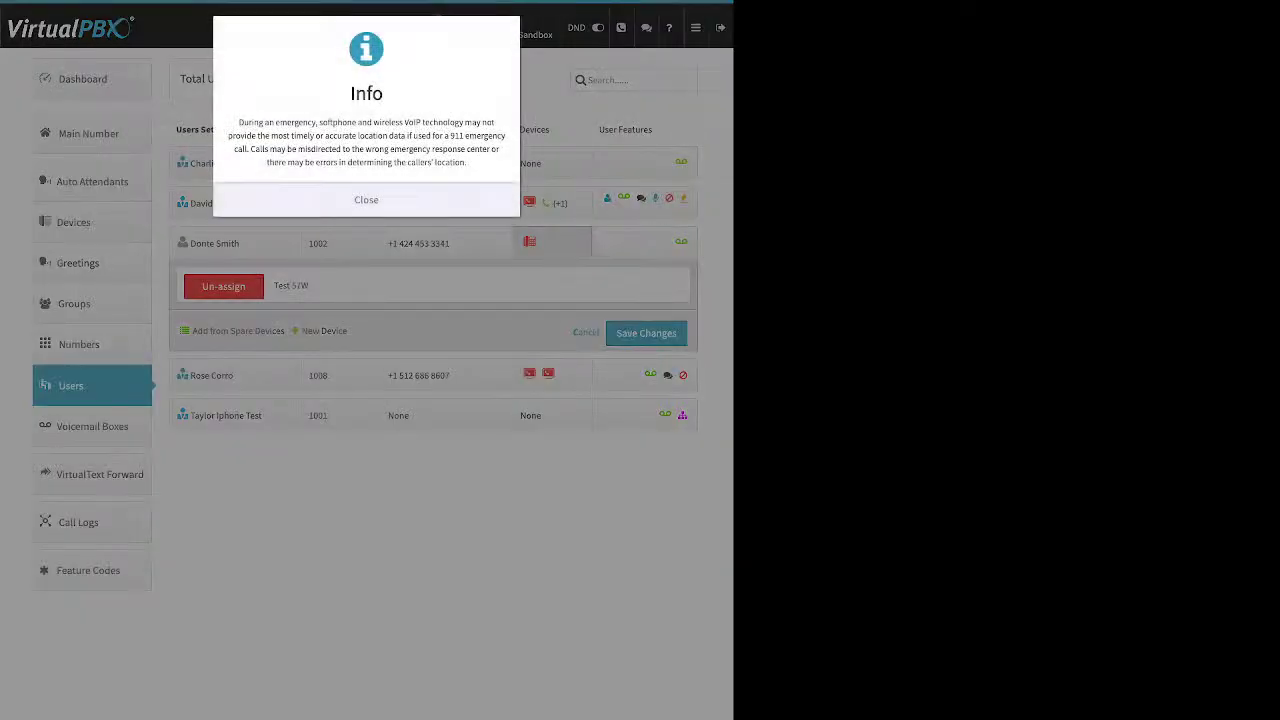
key("Return")
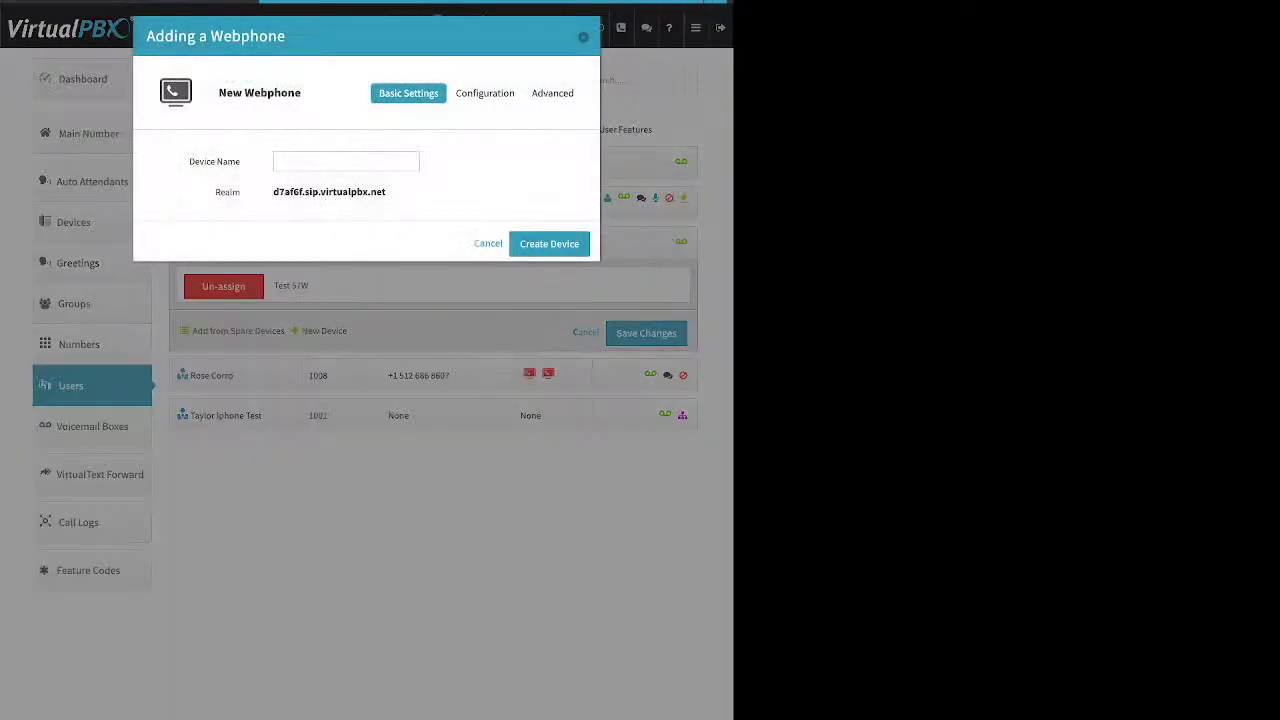
left_click_drag(189, 161, 240, 161)
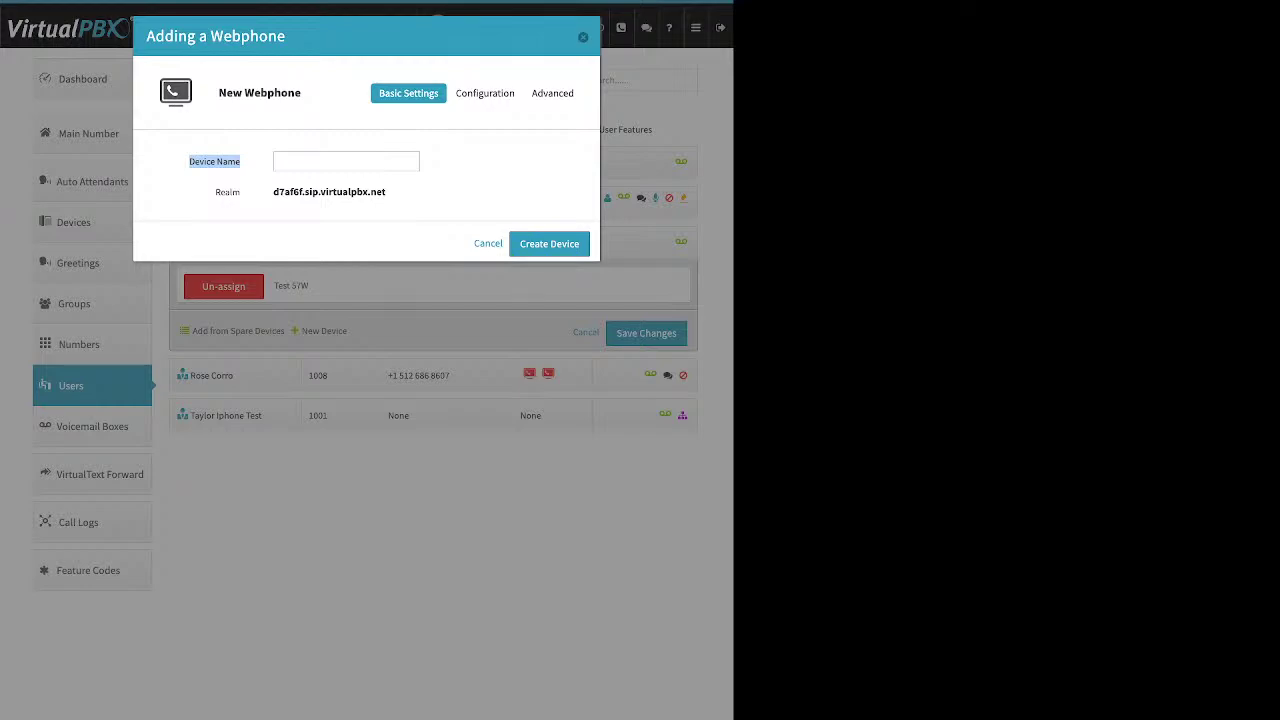
key("Escape")
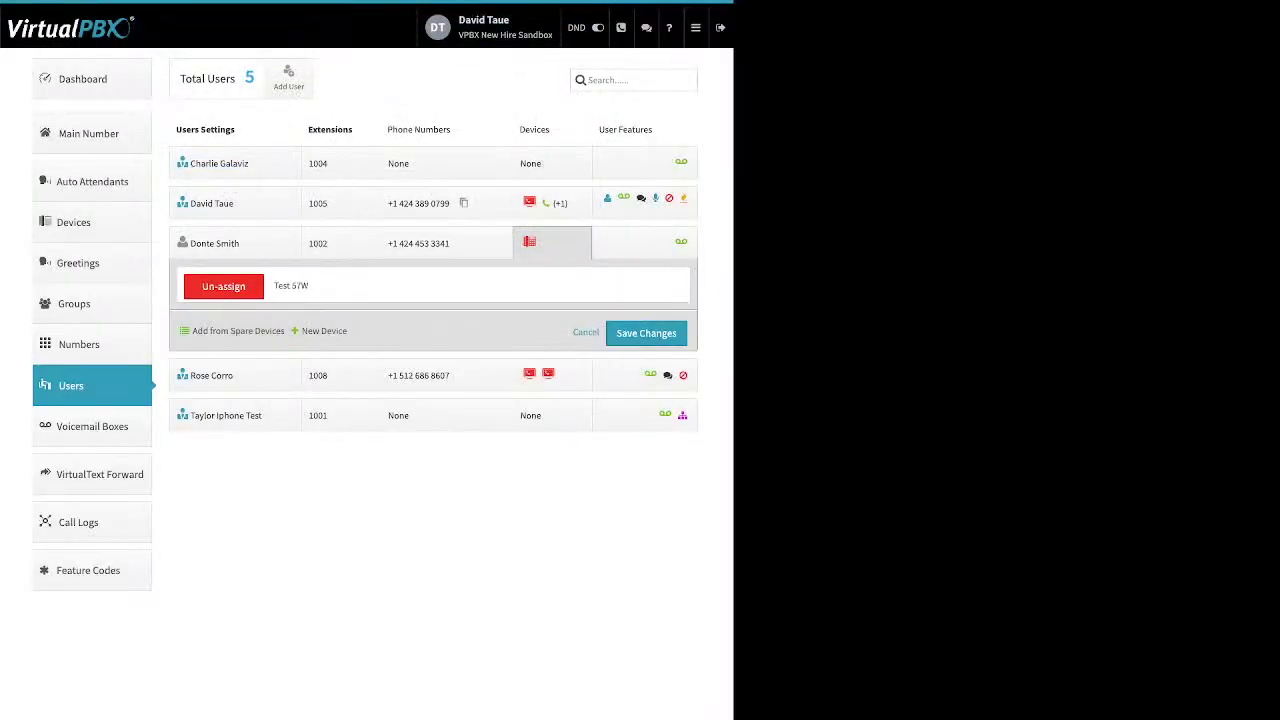
left_click(607, 198)
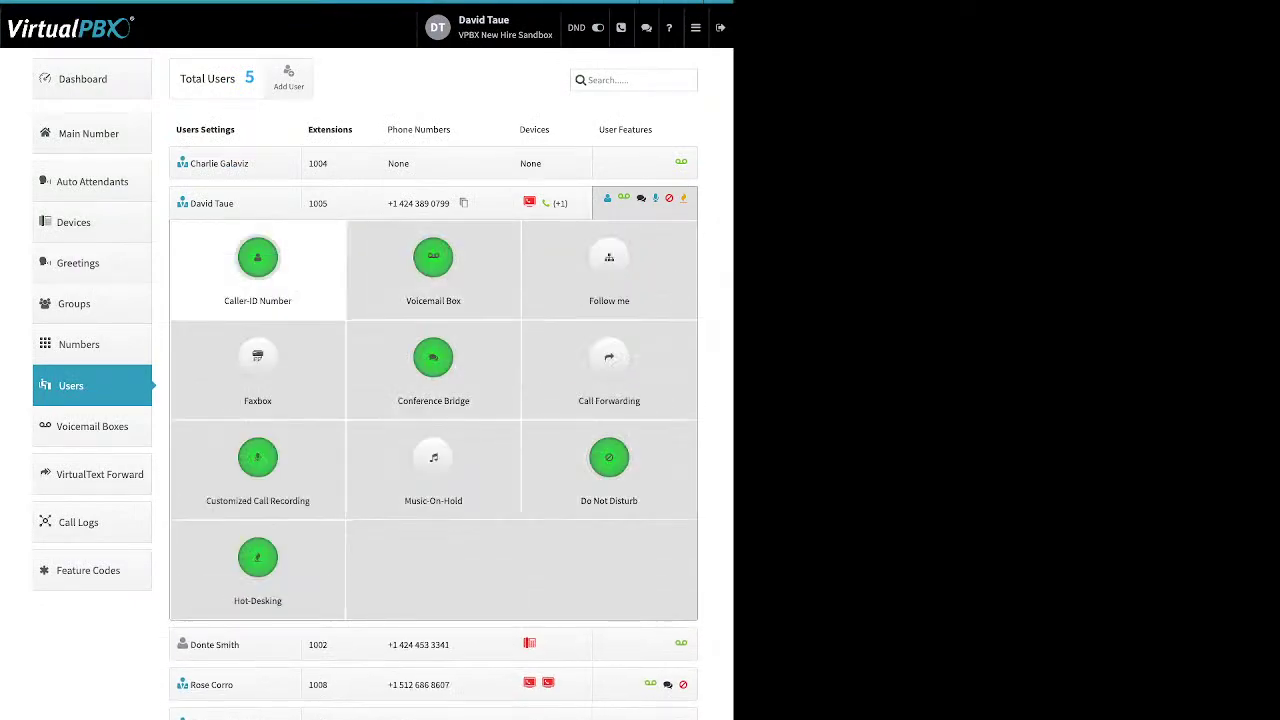
left_click(257, 262)
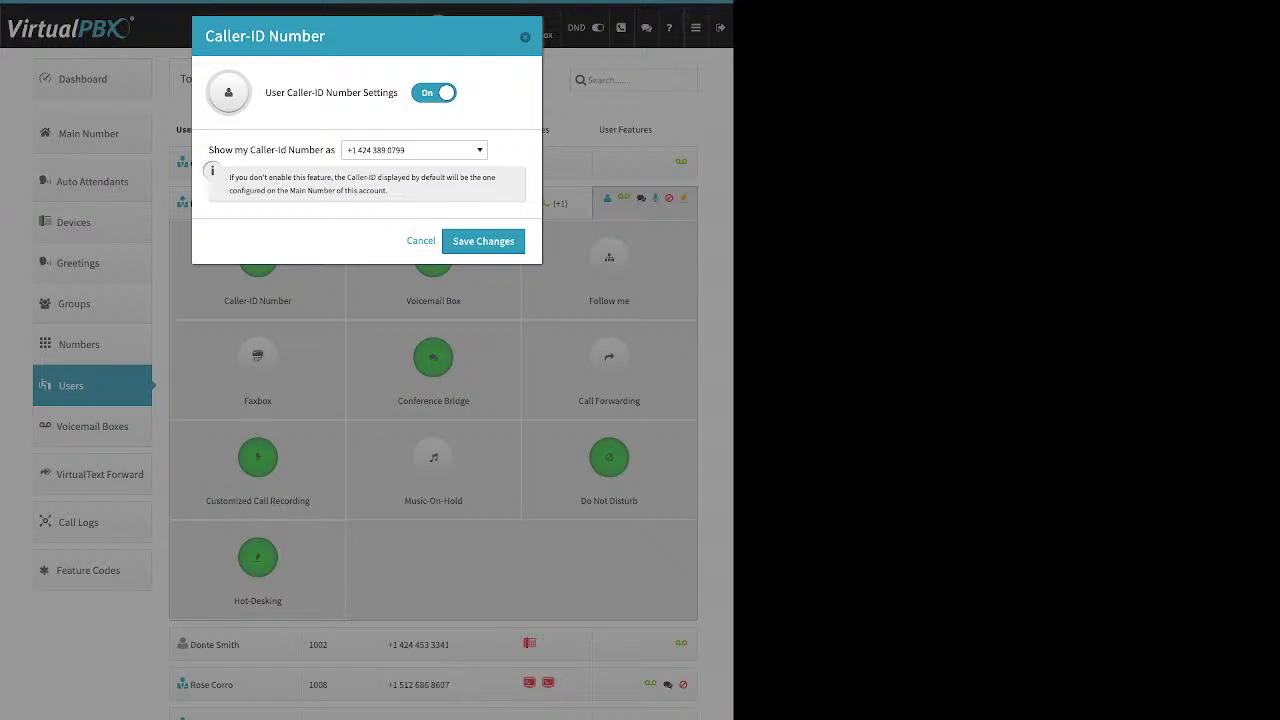
left_click_drag(286, 92, 384, 92)
left_click(414, 150)
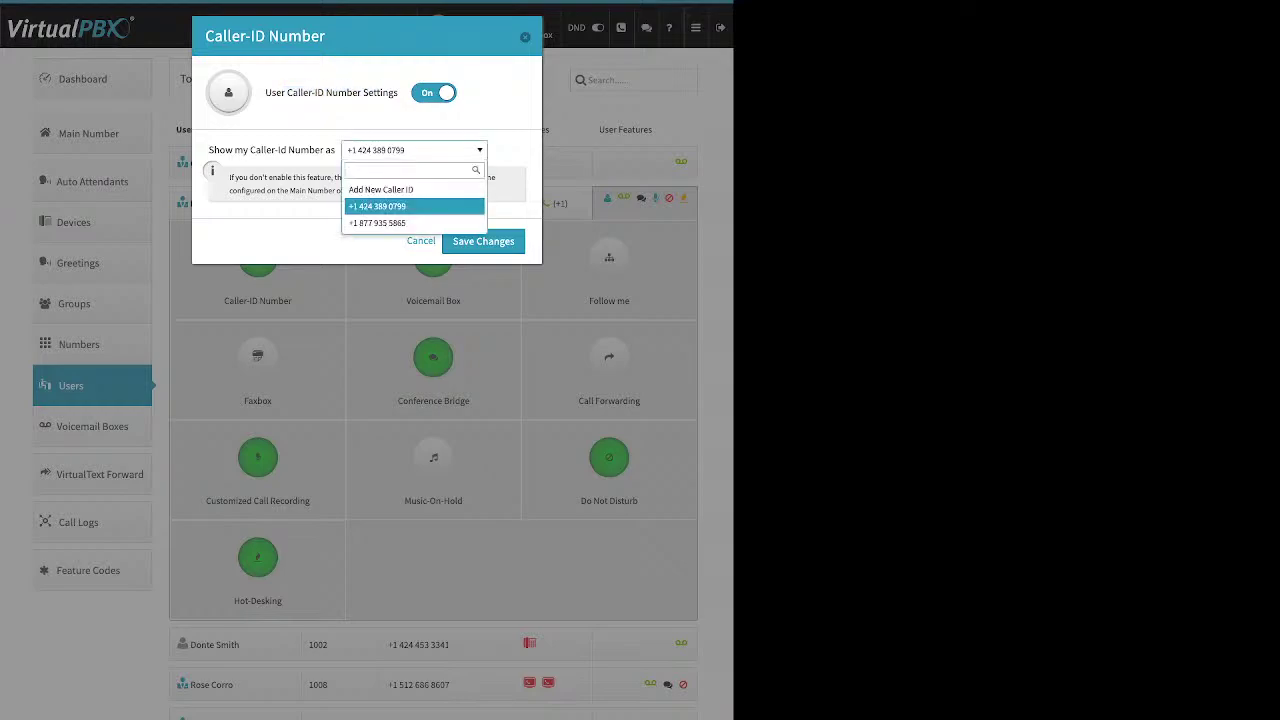
key("Return")
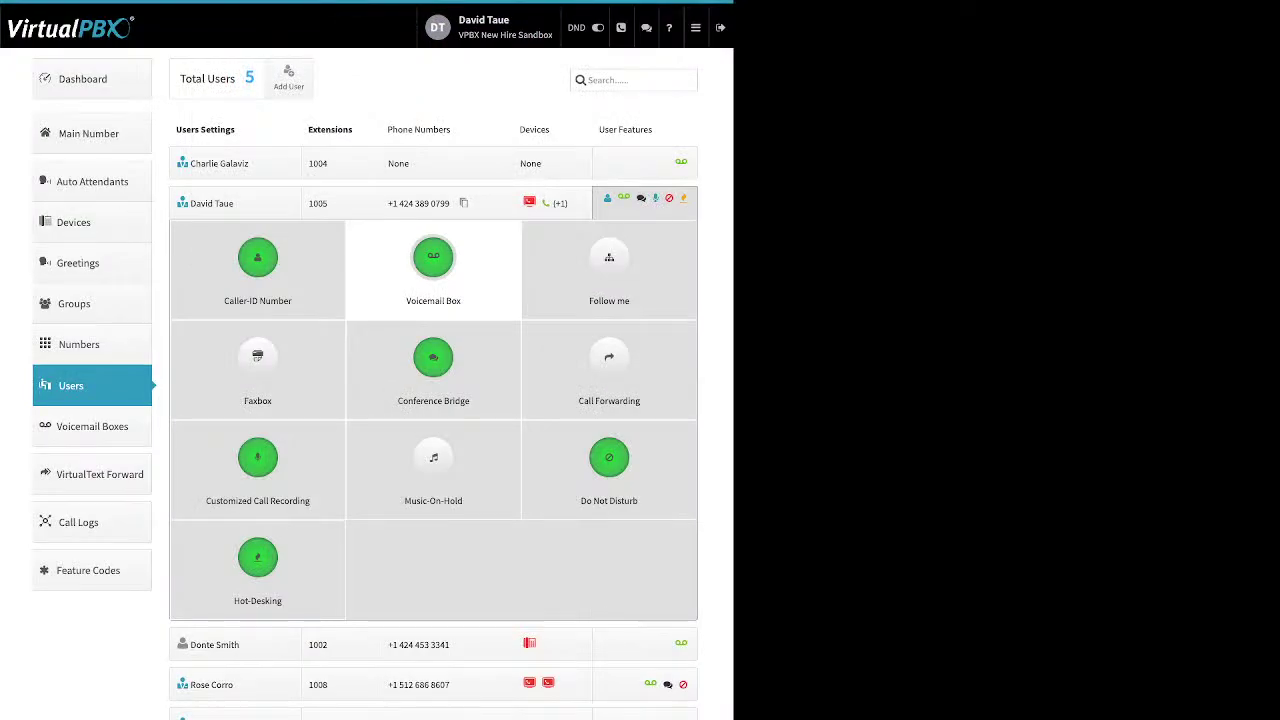
Review extension 1005's Voicemail Box settings, with voicemail-to-e-mail and message attachment enabled, then close them
left_click(609, 258)
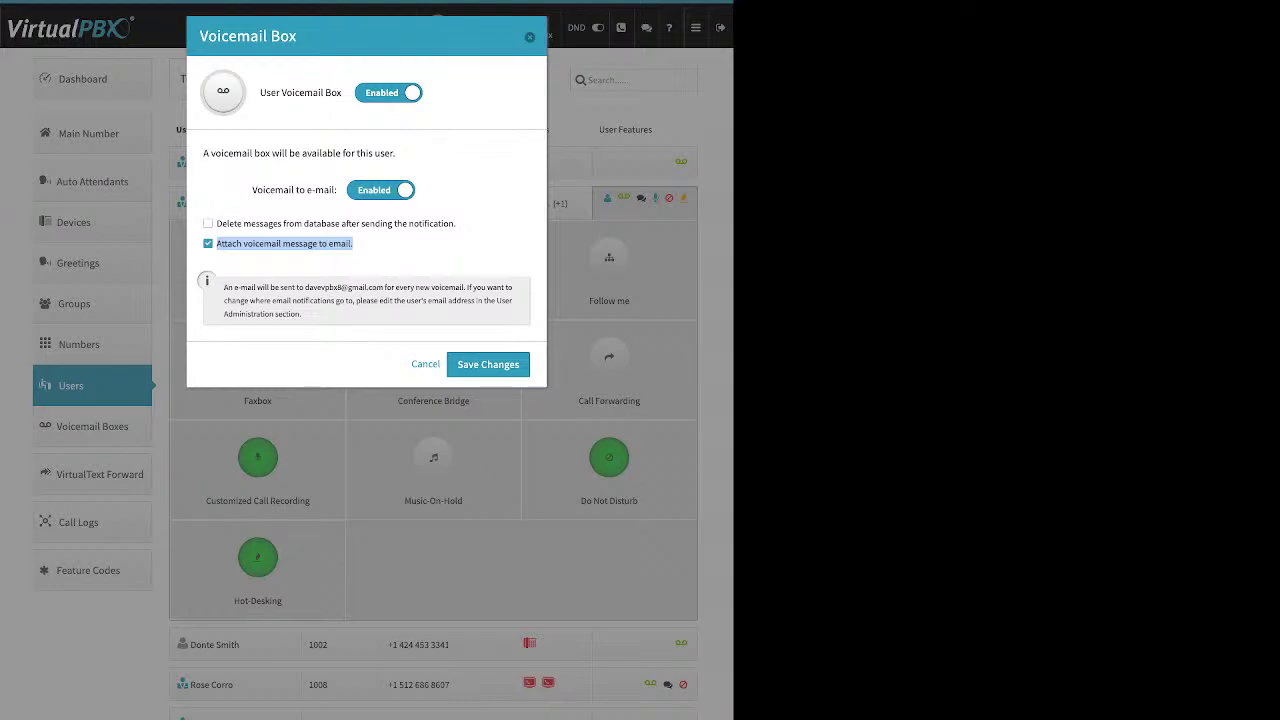
left_click(530, 37)
Mark the received 00:08 voicemail as New in the User Portal, then return to the admin Dashboard
mouse_move(696, 28)
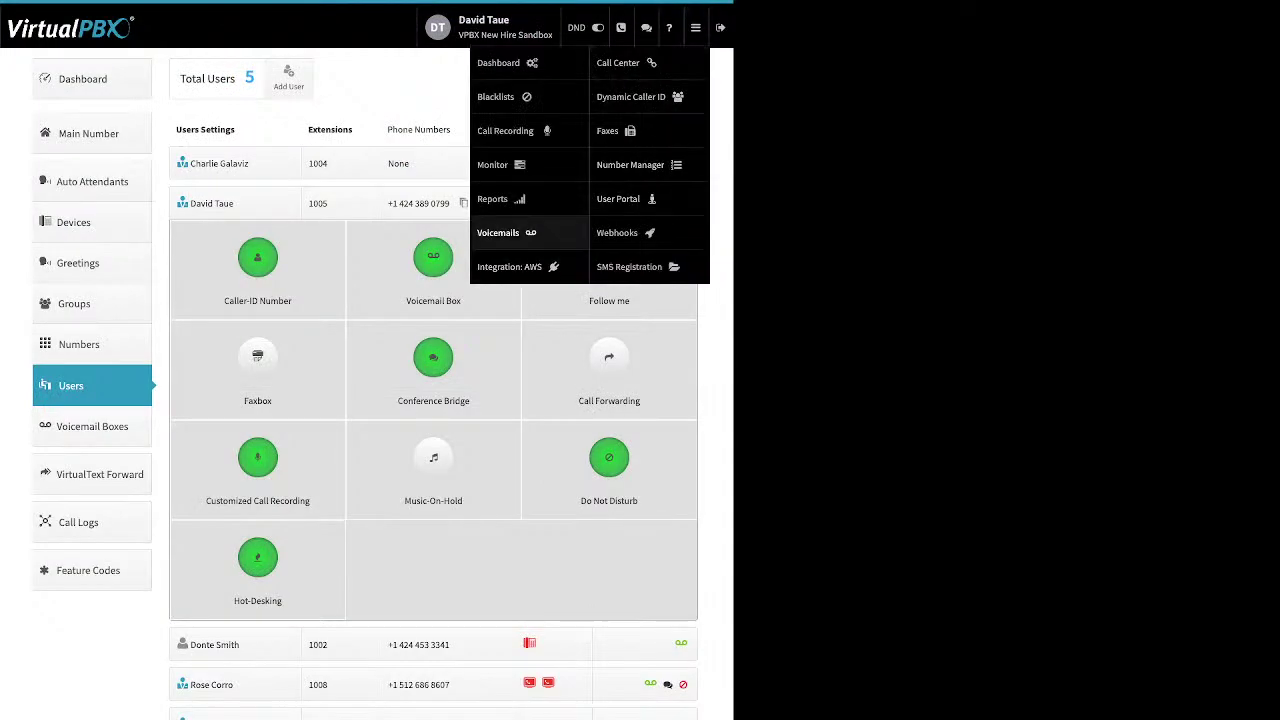
left_click(620, 198)
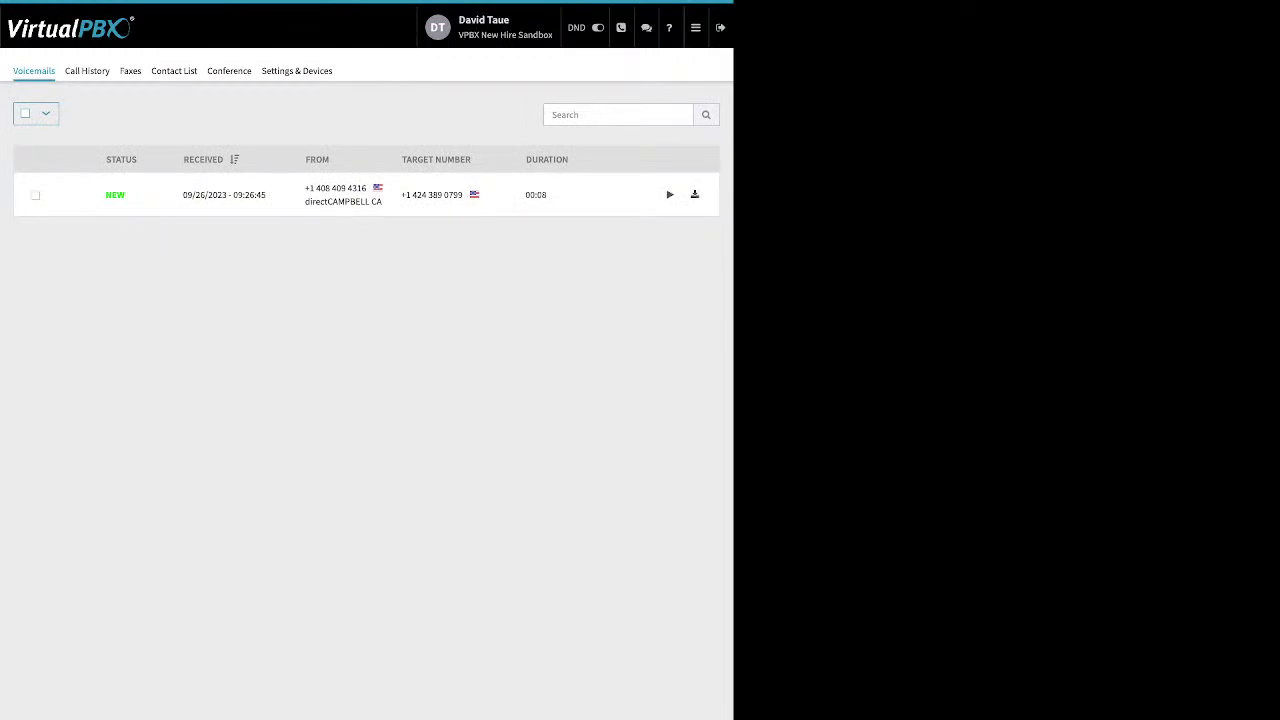
left_click(35, 195)
left_click(93, 113)
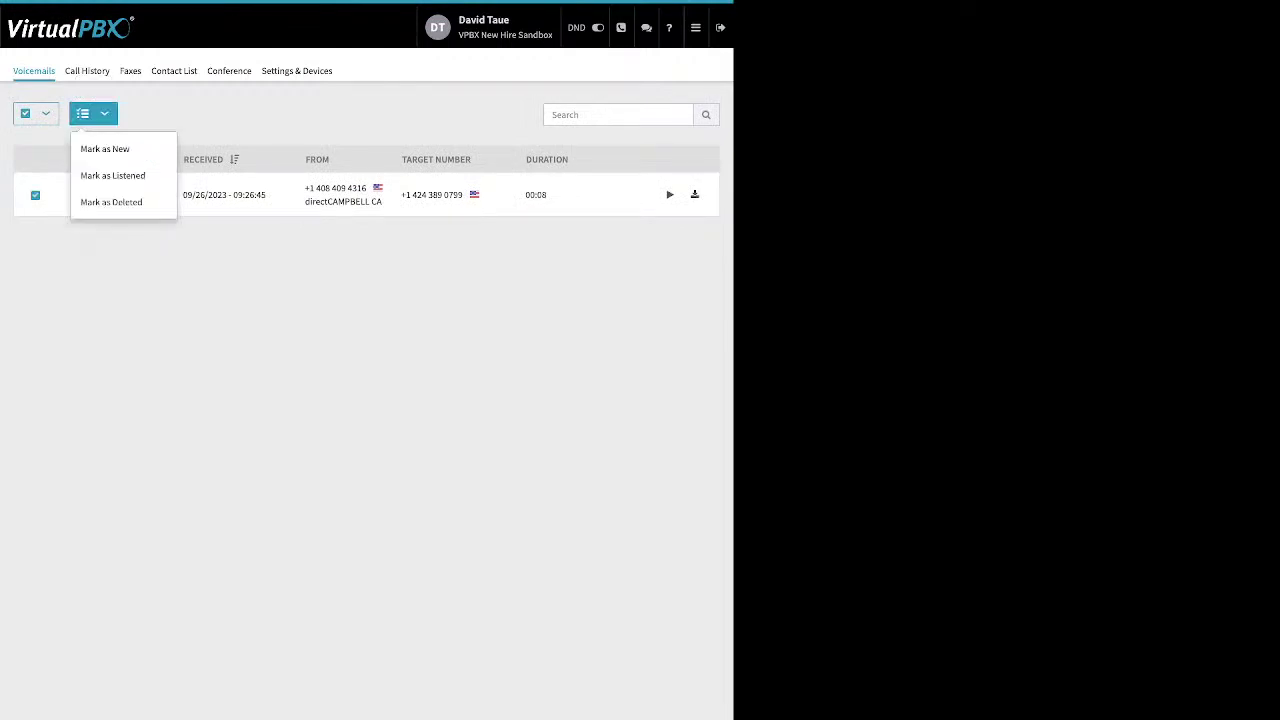
left_click(104, 148)
left_click(695, 27)
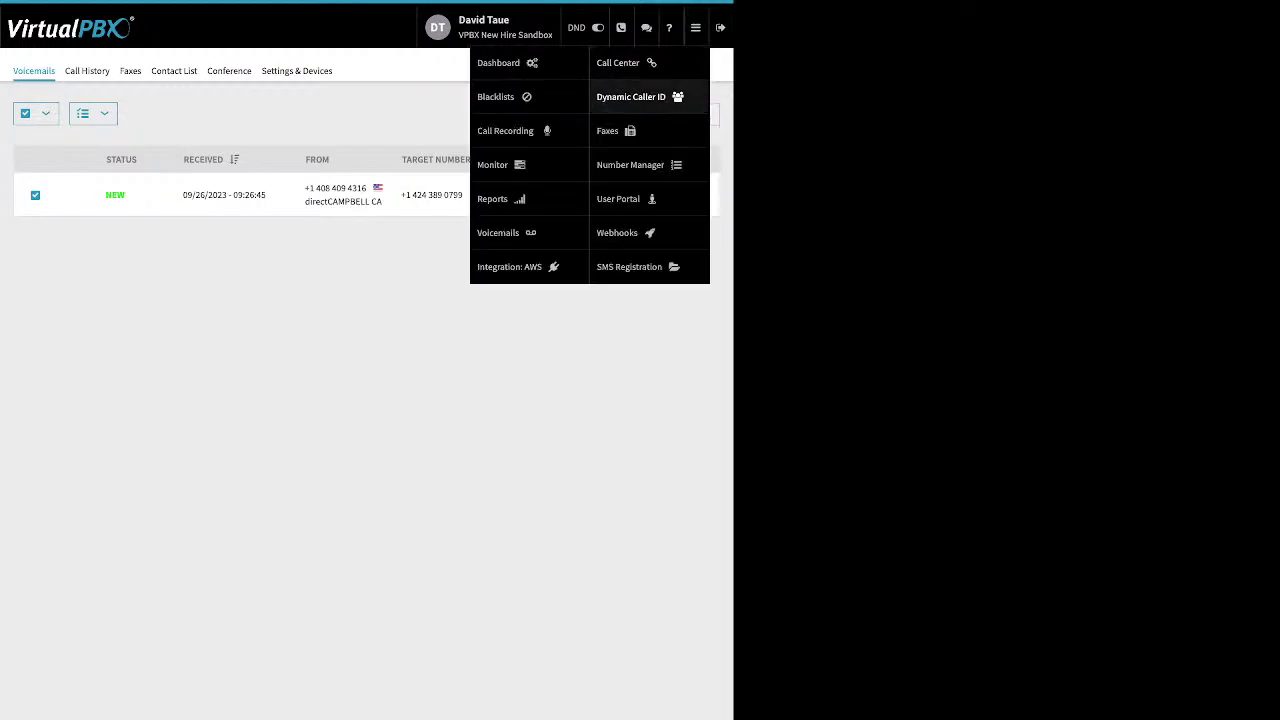
left_click(498, 62)
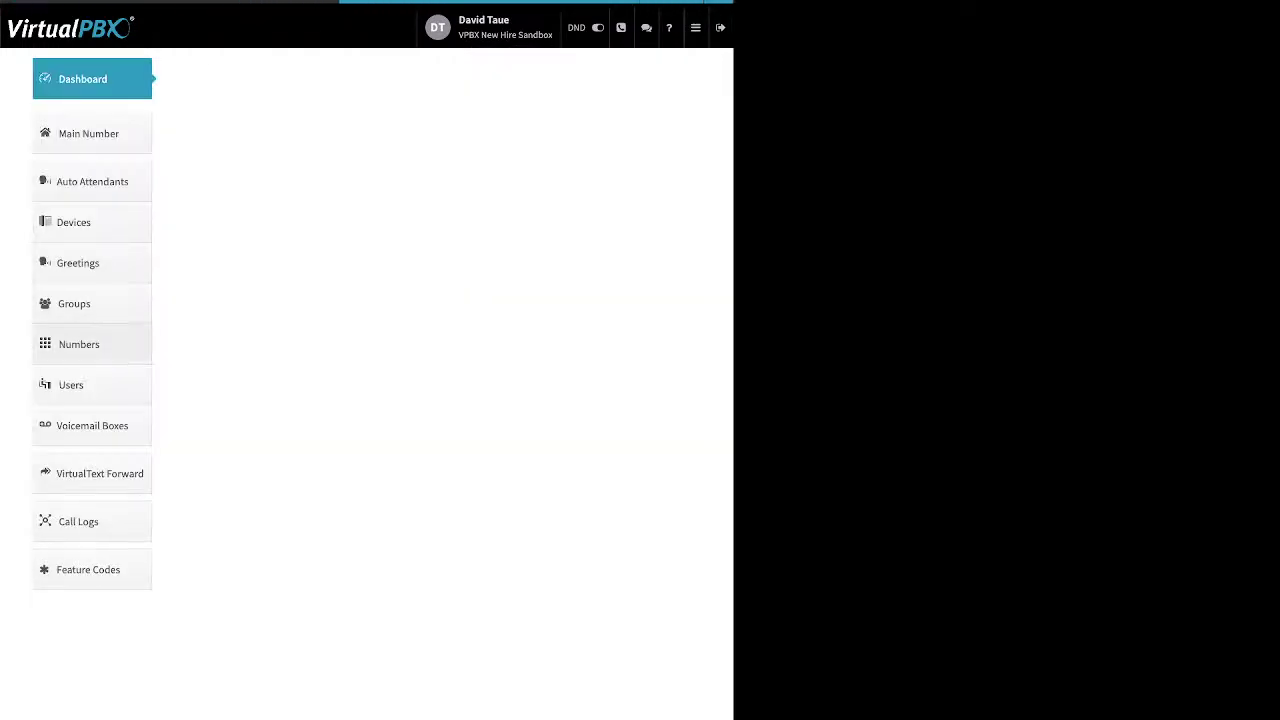
Open the Users page listing extensions 1001, 1002, 1004, 1005 and 1008
left_click(80, 385)
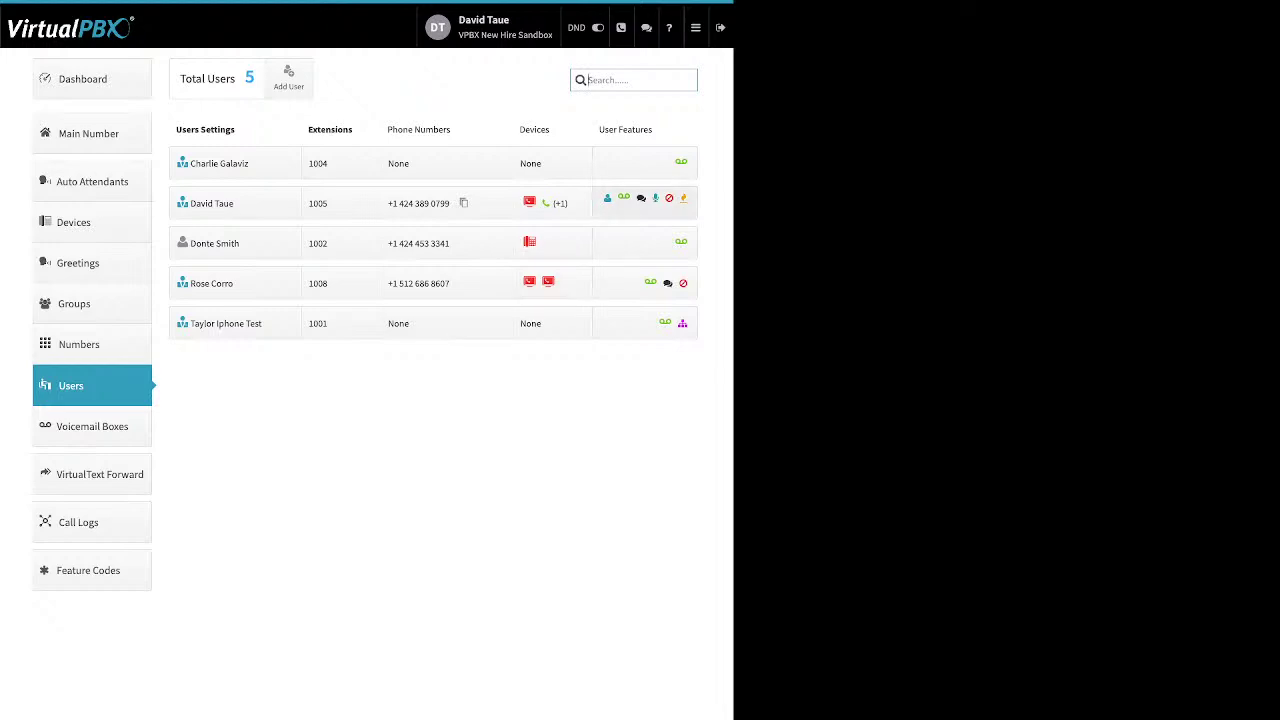
Expand extension 1005's feature tiles, then review and close its Voicemail Box settings
left_click(624, 198)
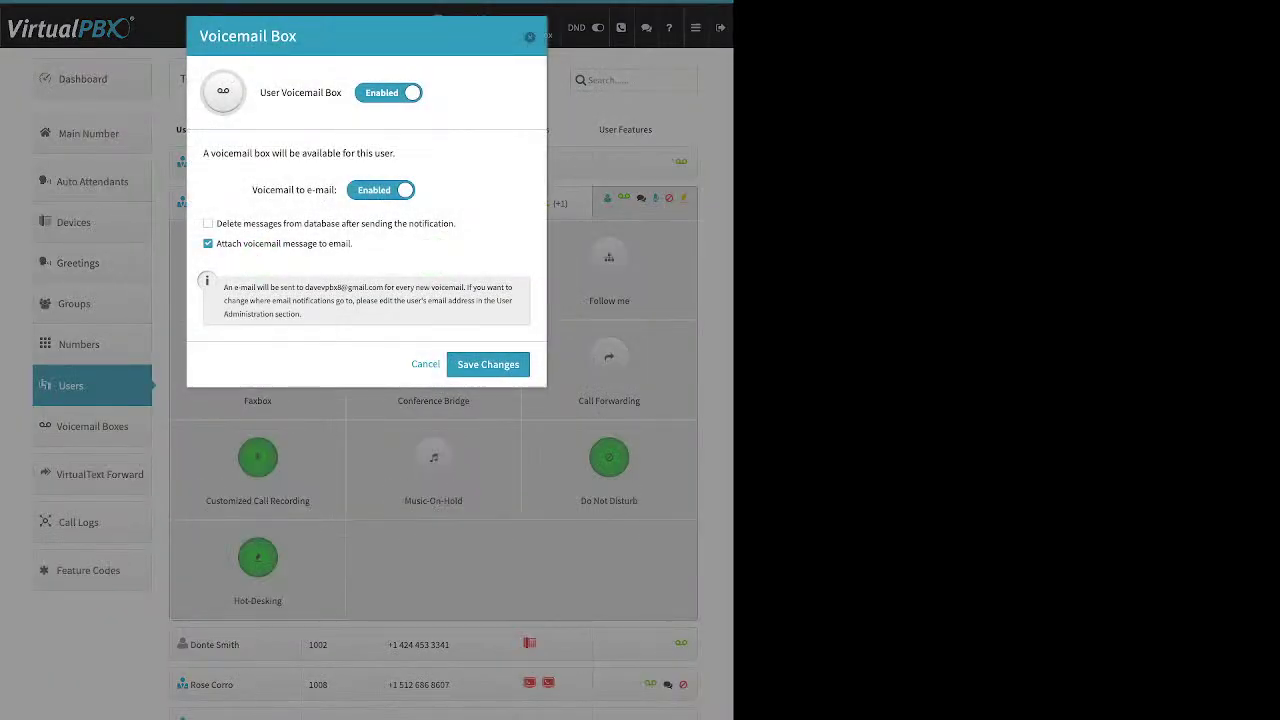
left_click_drag(458, 223, 216, 223)
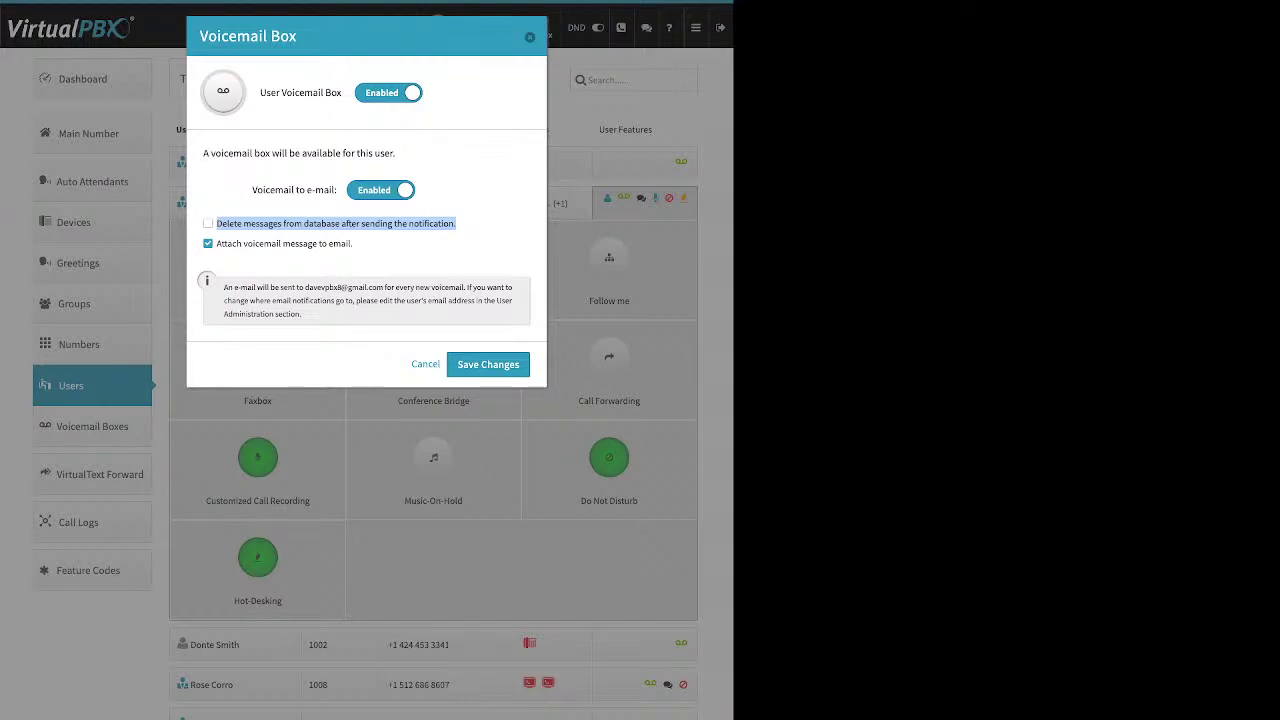
key("Return")
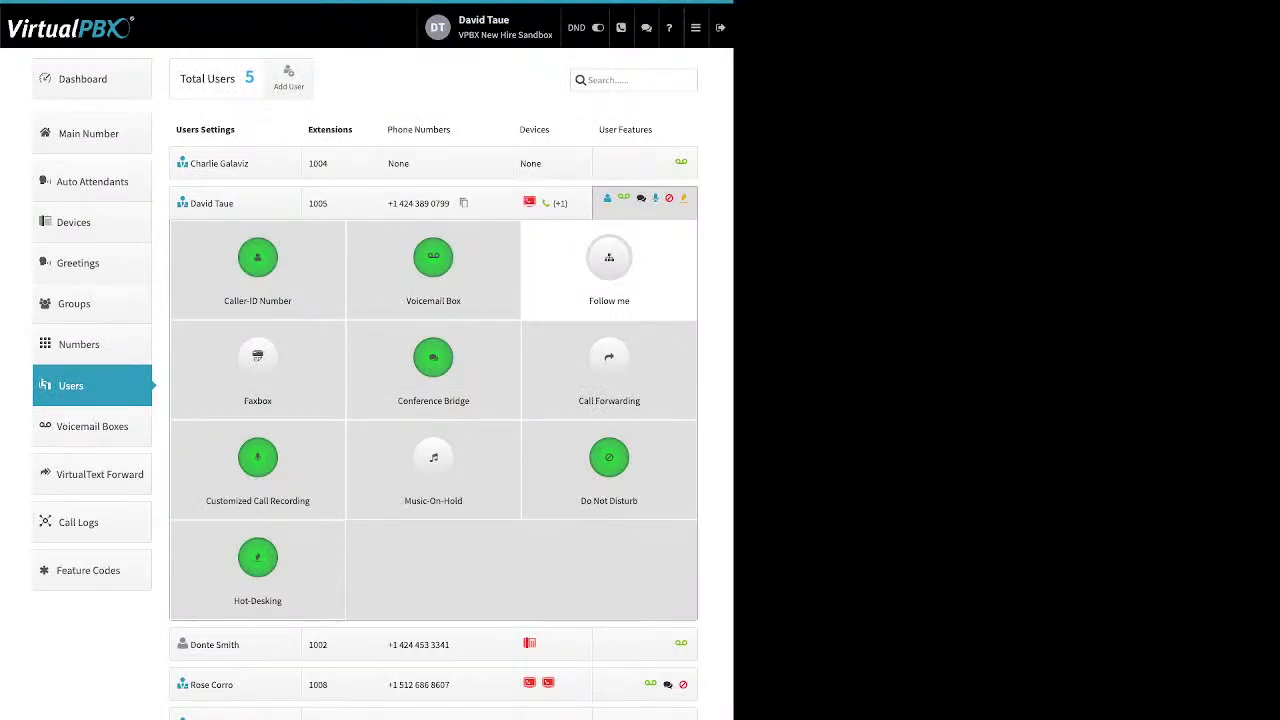
Switch extension 1005's Follow me settings to Enabled
left_click(609, 262)
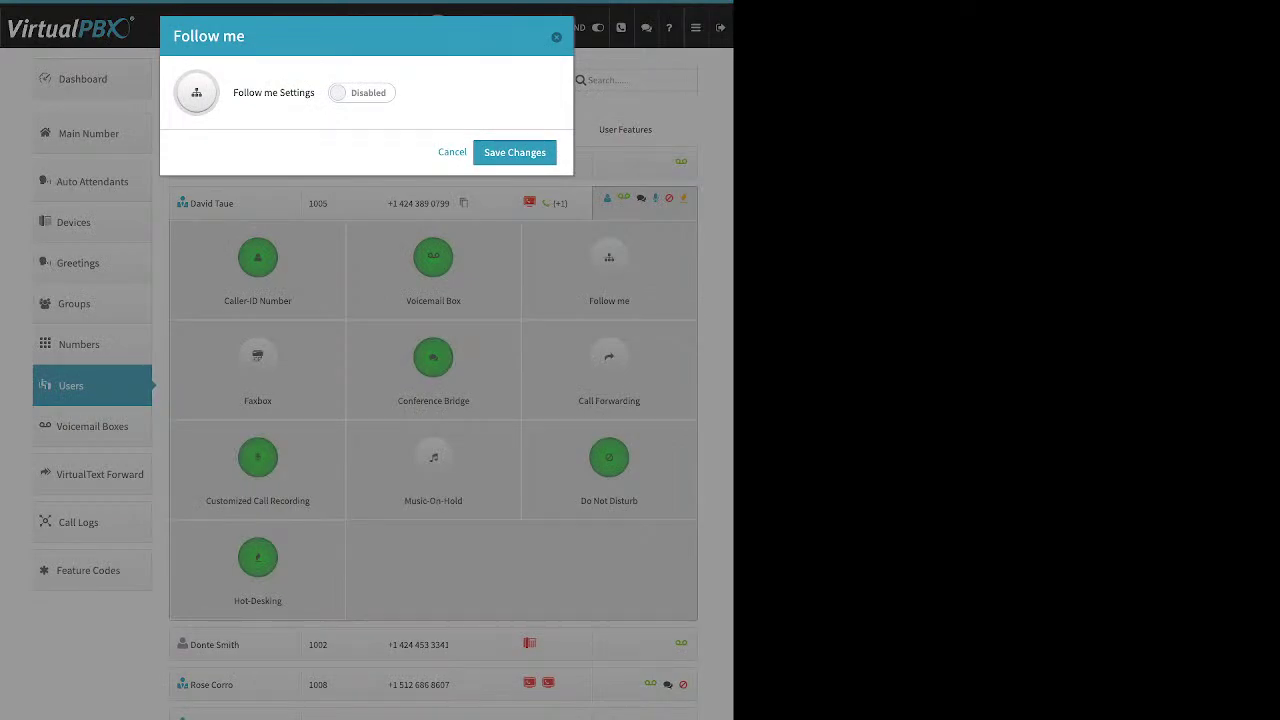
left_click(361, 92)
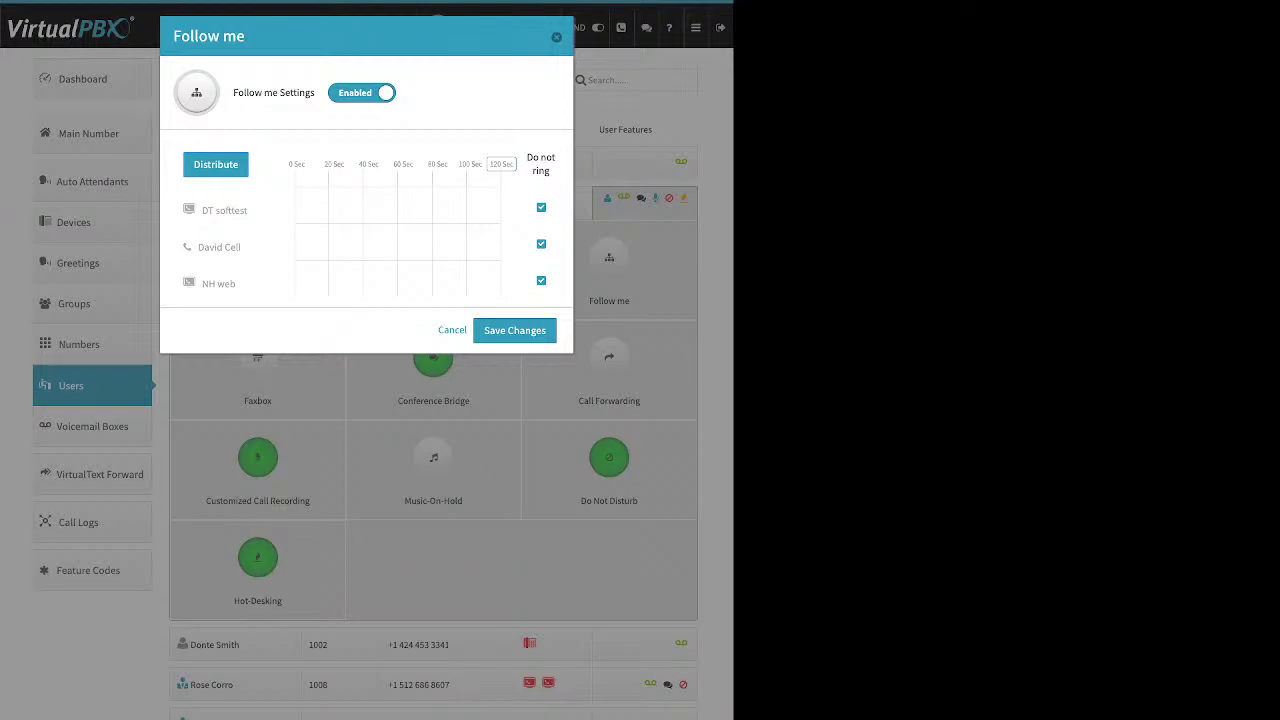
left_click(361, 92)
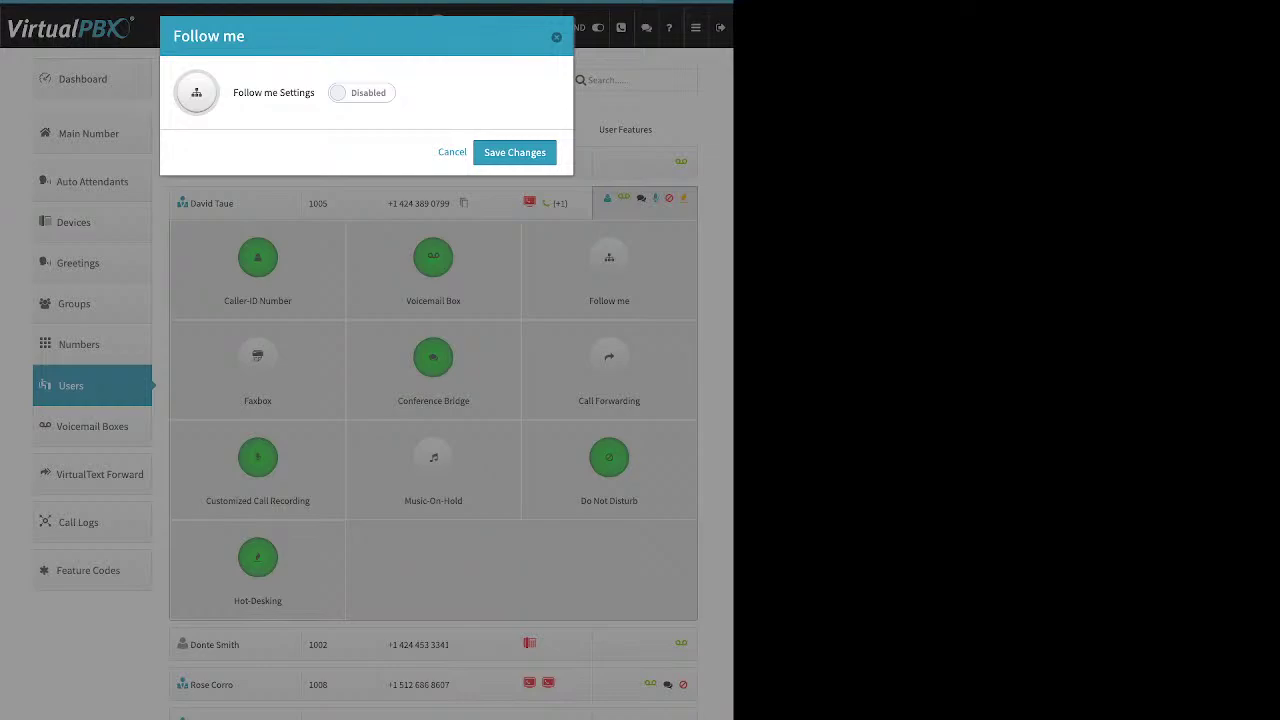
left_click(361, 92)
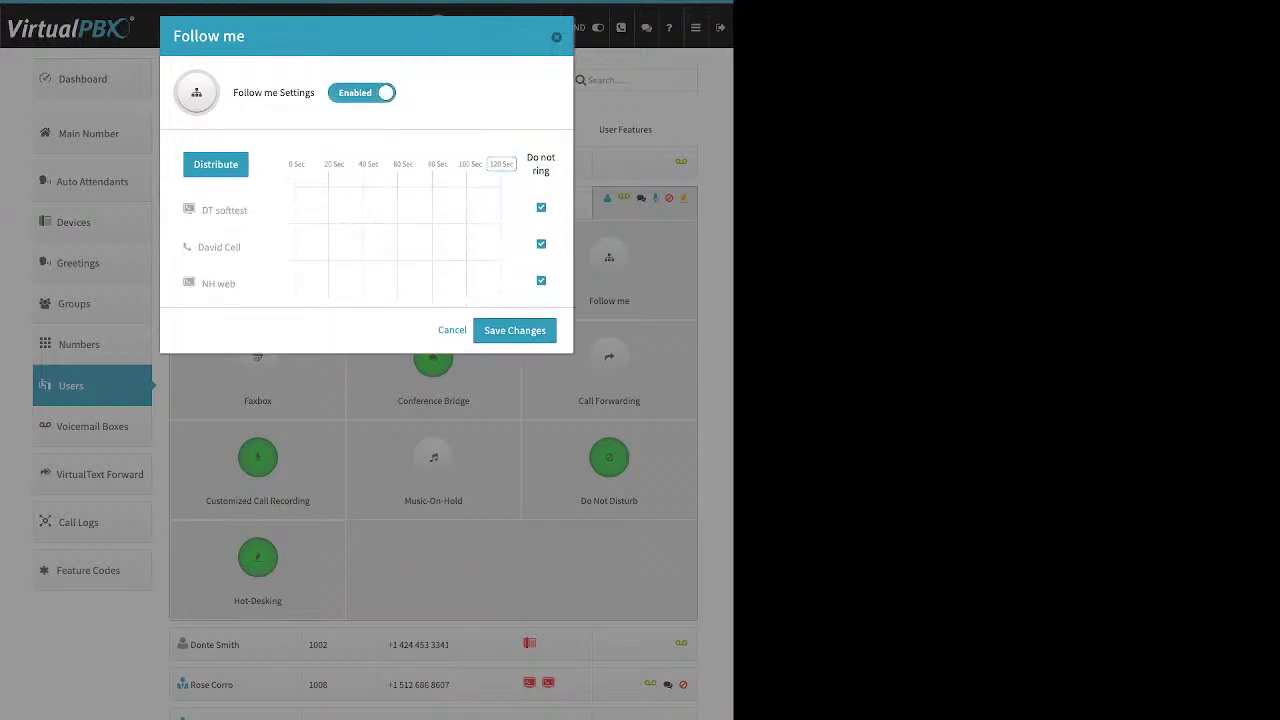
left_click_drag(551, 171, 527, 157)
left_click(527, 157)
Let NH web and DT softtest ring and shorten the Follow me schedule to 60 seconds
left_click(541, 280)
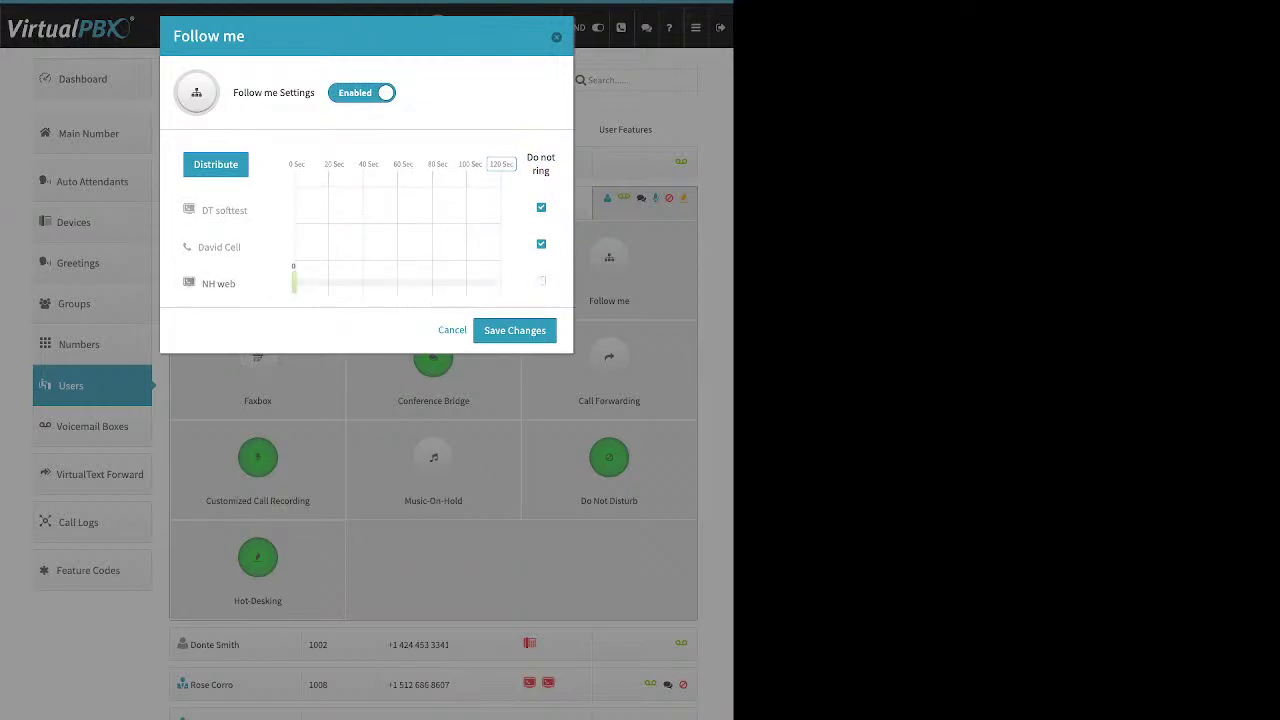
left_click(541, 207)
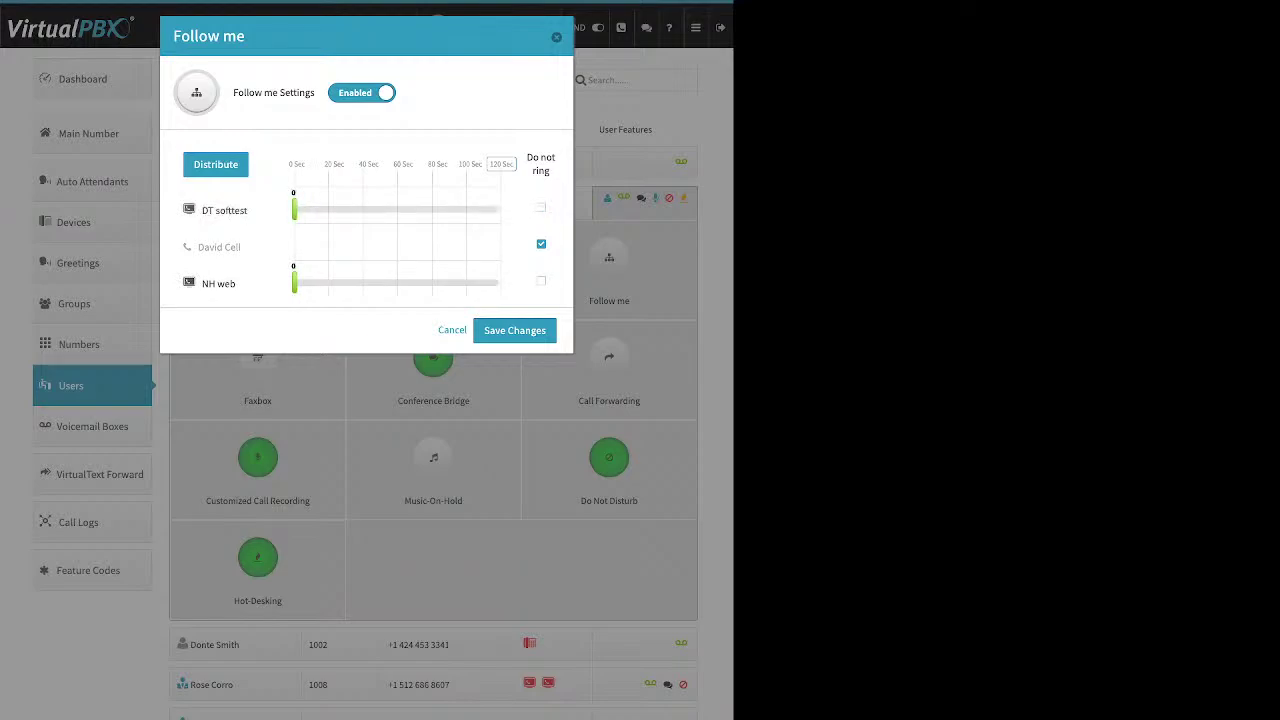
left_click_drag(294, 283, 342, 283)
left_click_drag(294, 209, 370, 209)
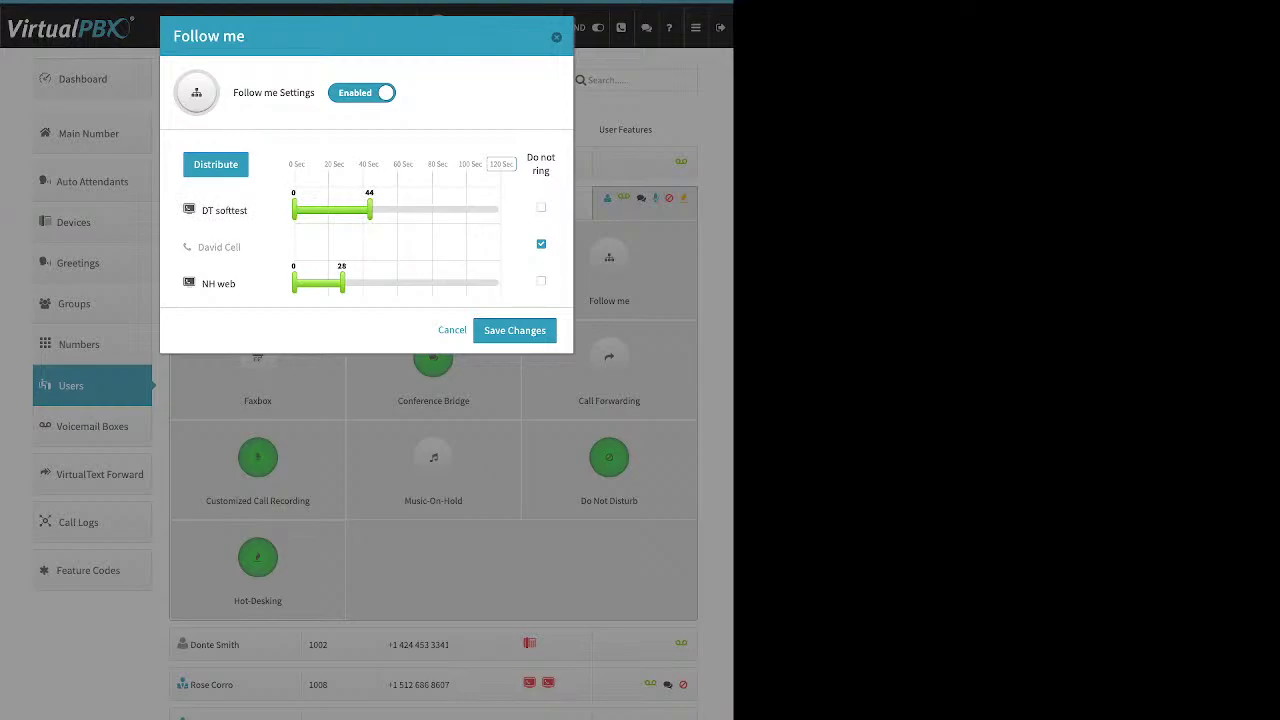
left_click_drag(516, 164, 364, 164)
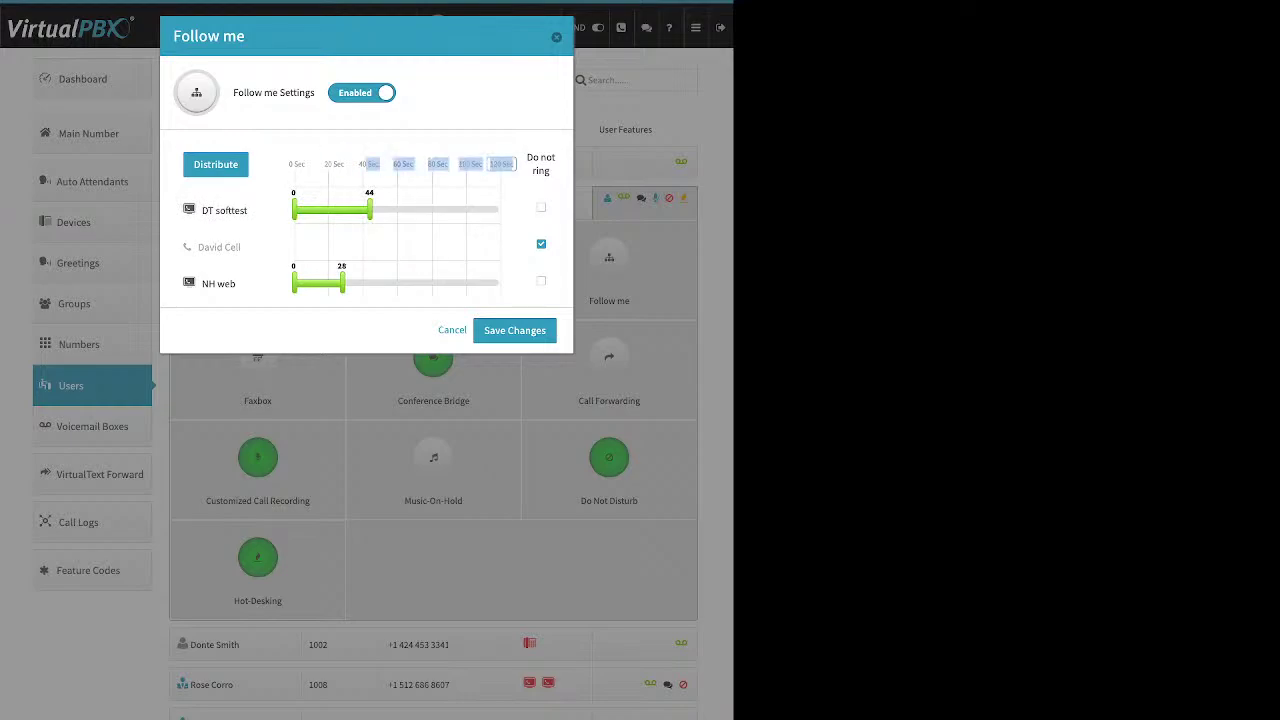
double_click(501, 164)
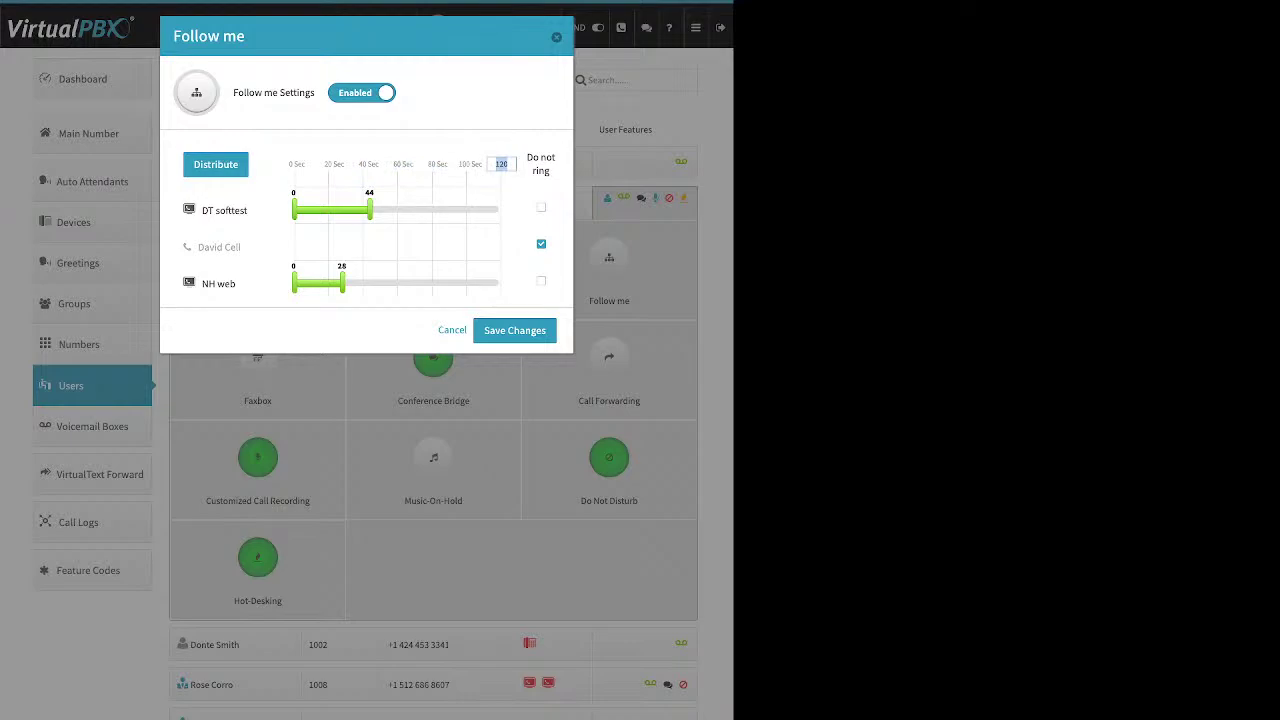
type("60")
key("Return")
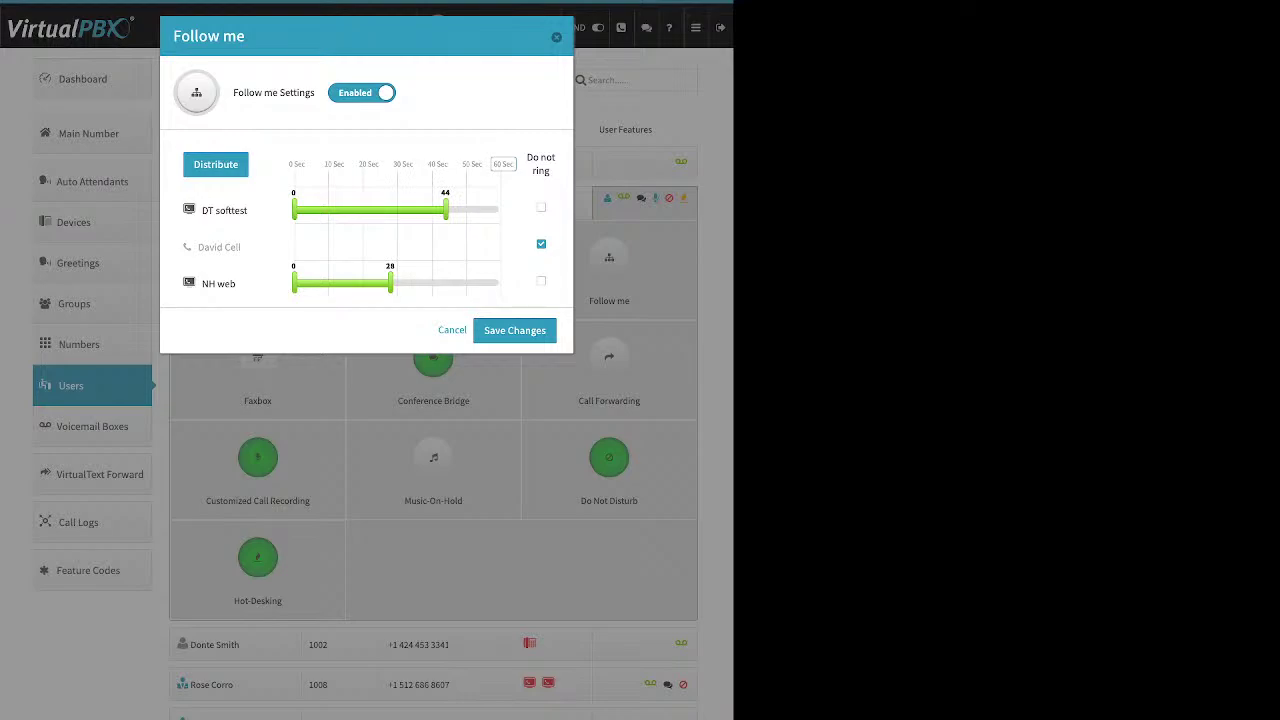
Distribute the devices, stretch both ring bars to 0–60 seconds, then cancel the dialog
left_click(215, 164)
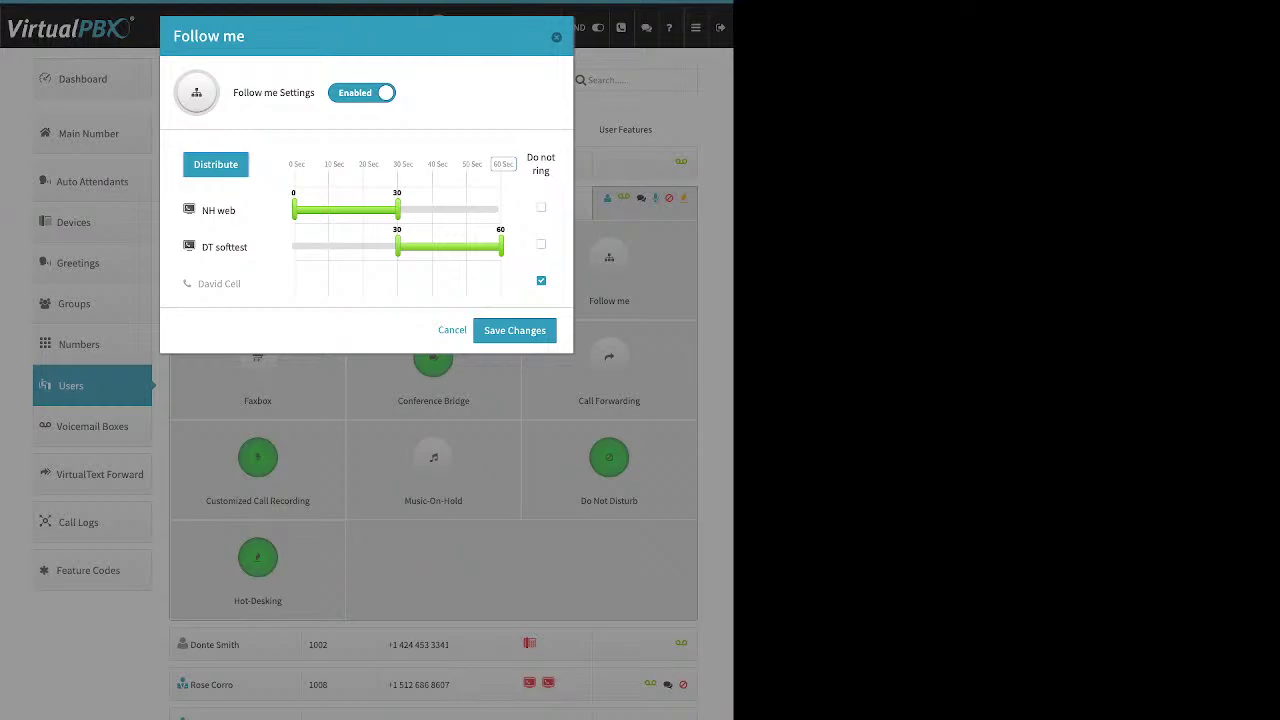
left_click_drag(397, 246, 293, 246)
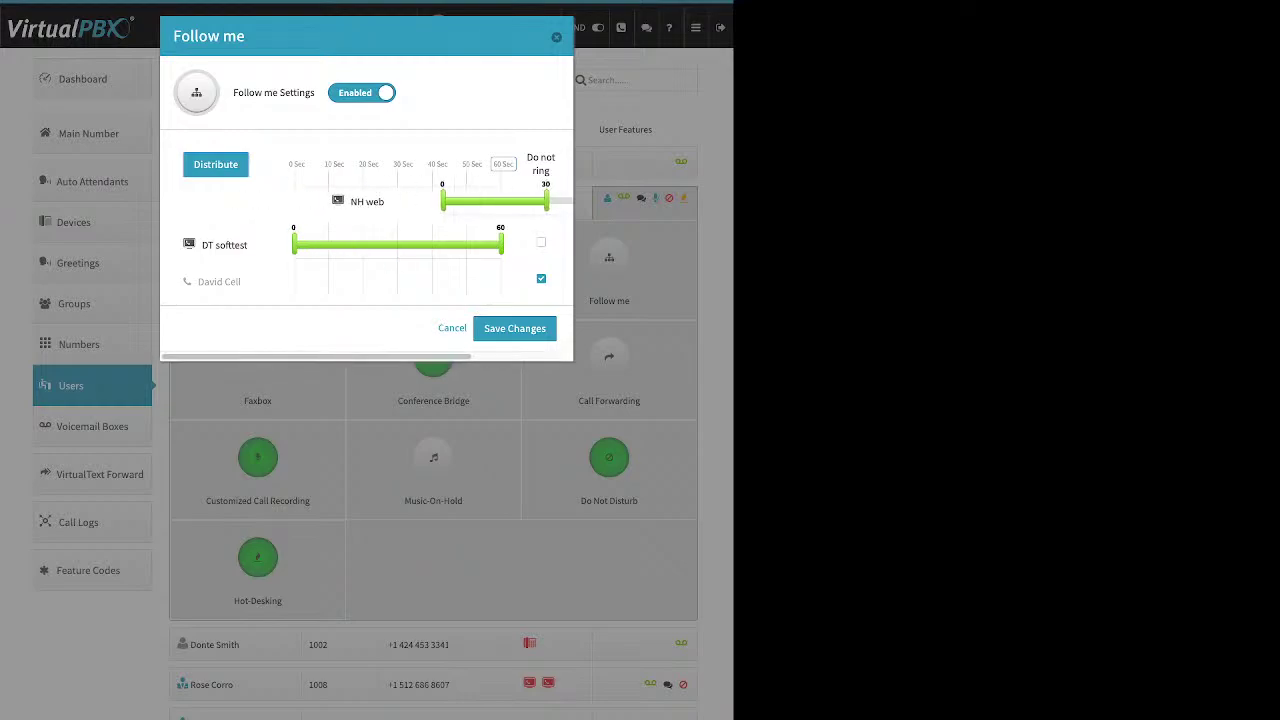
left_click_drag(397, 210, 501, 210)
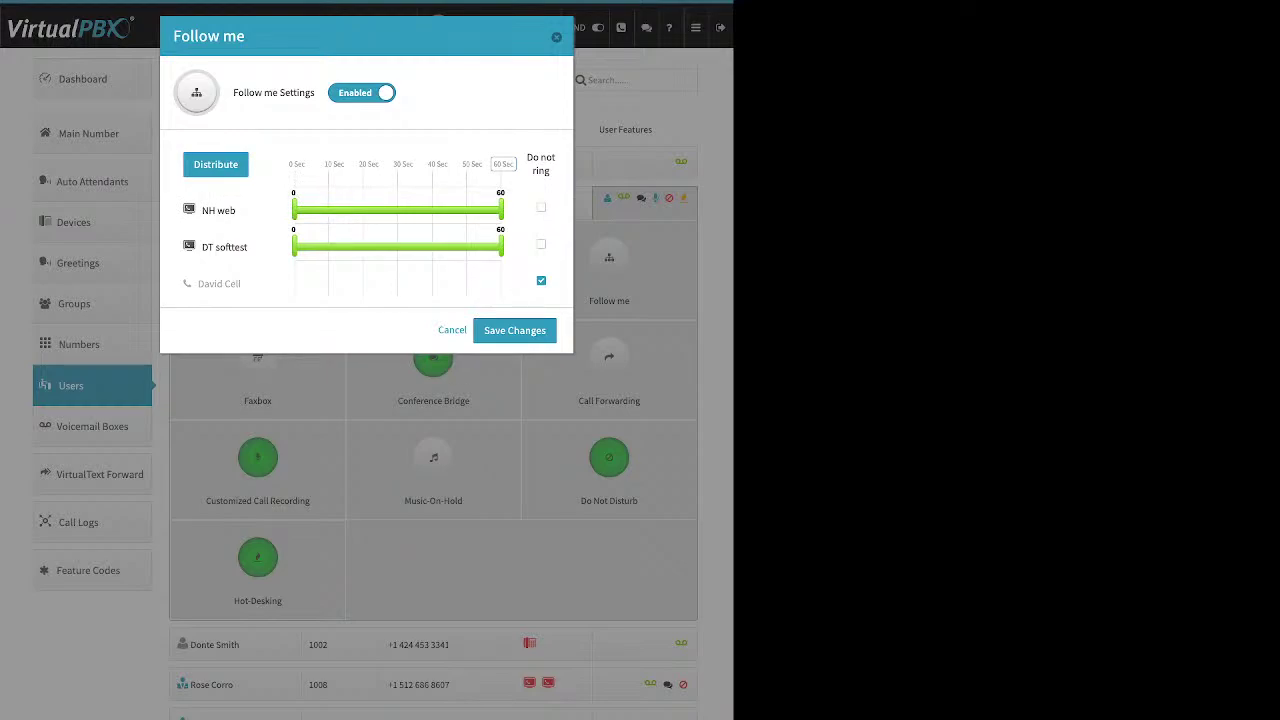
left_click(515, 330)
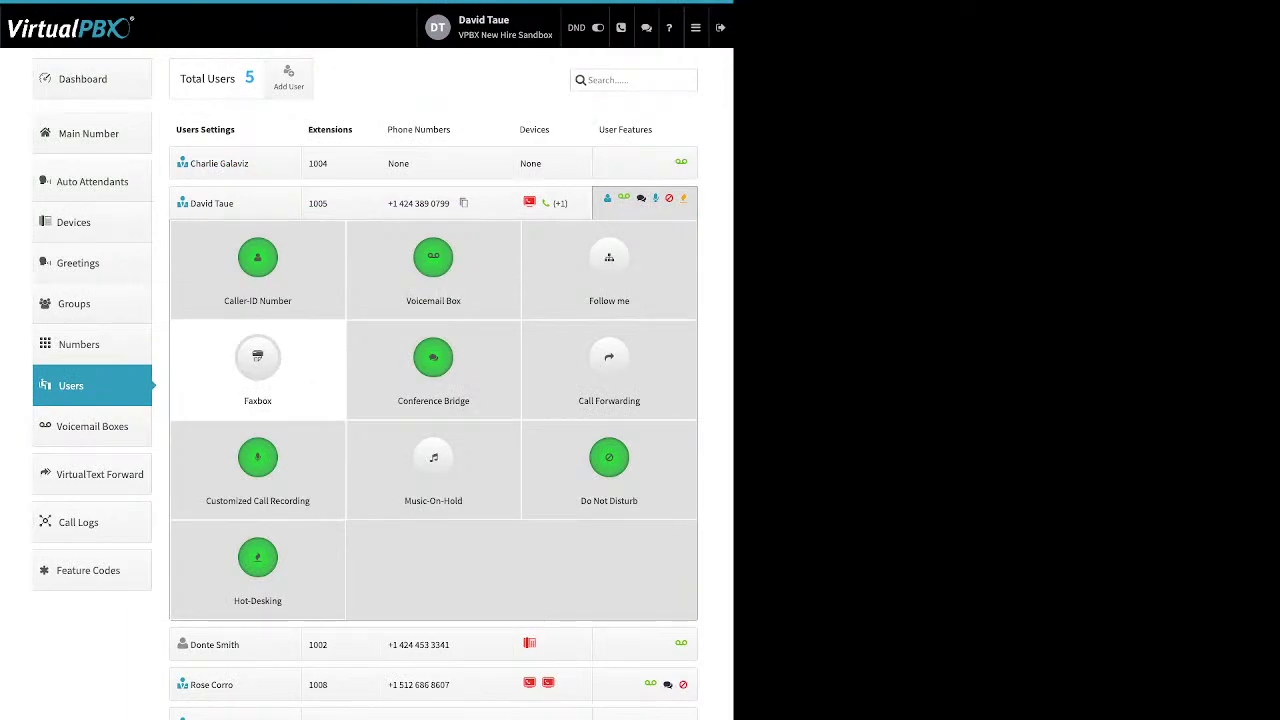
left_click(257, 360)
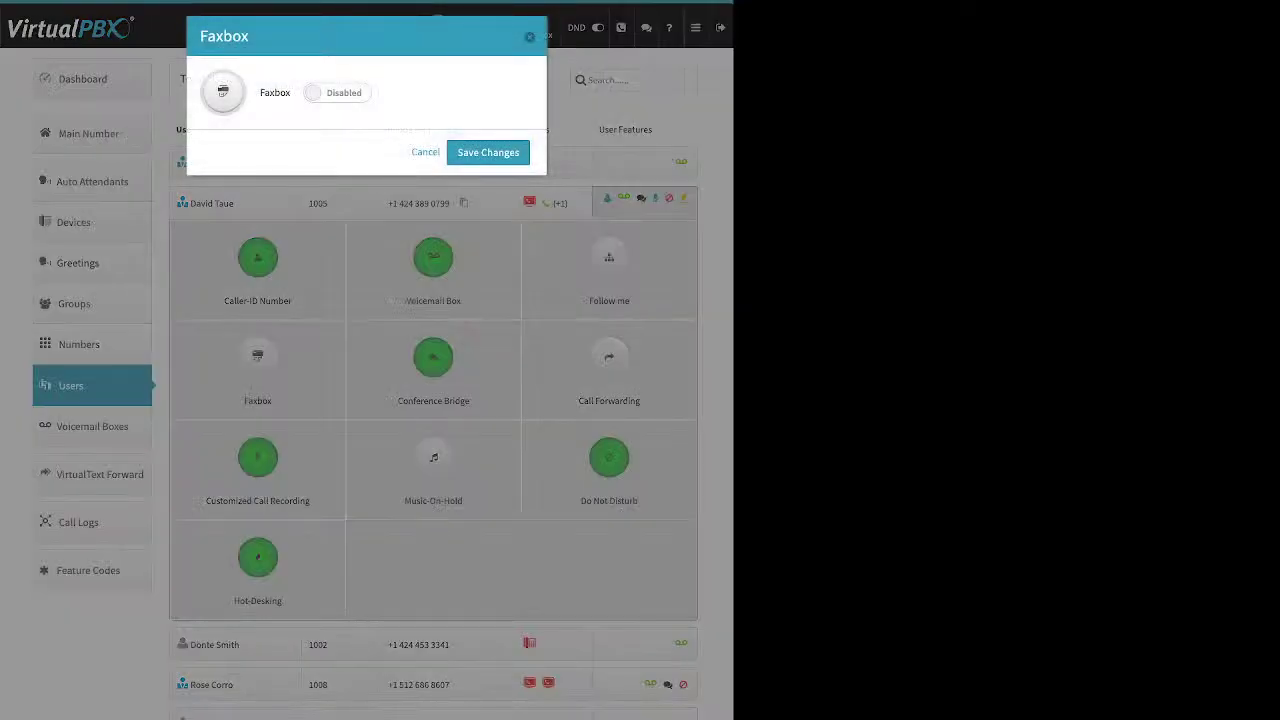
left_click(336, 92)
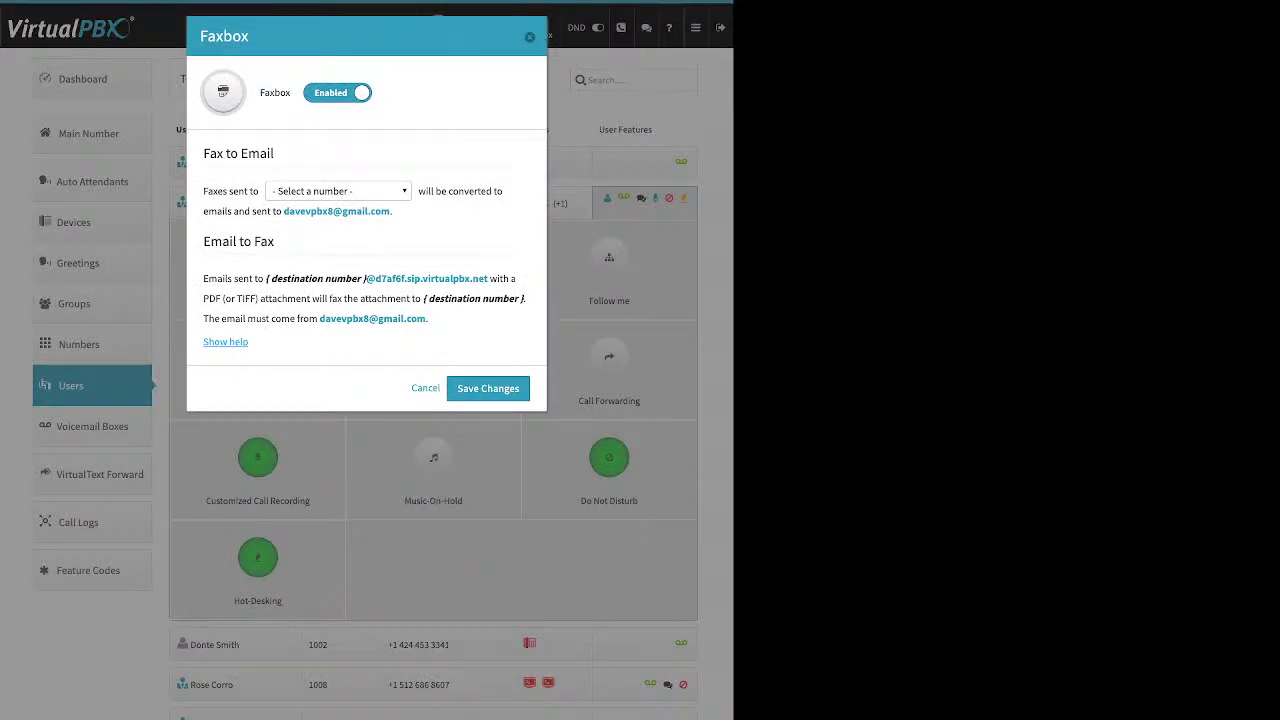
left_click(338, 190)
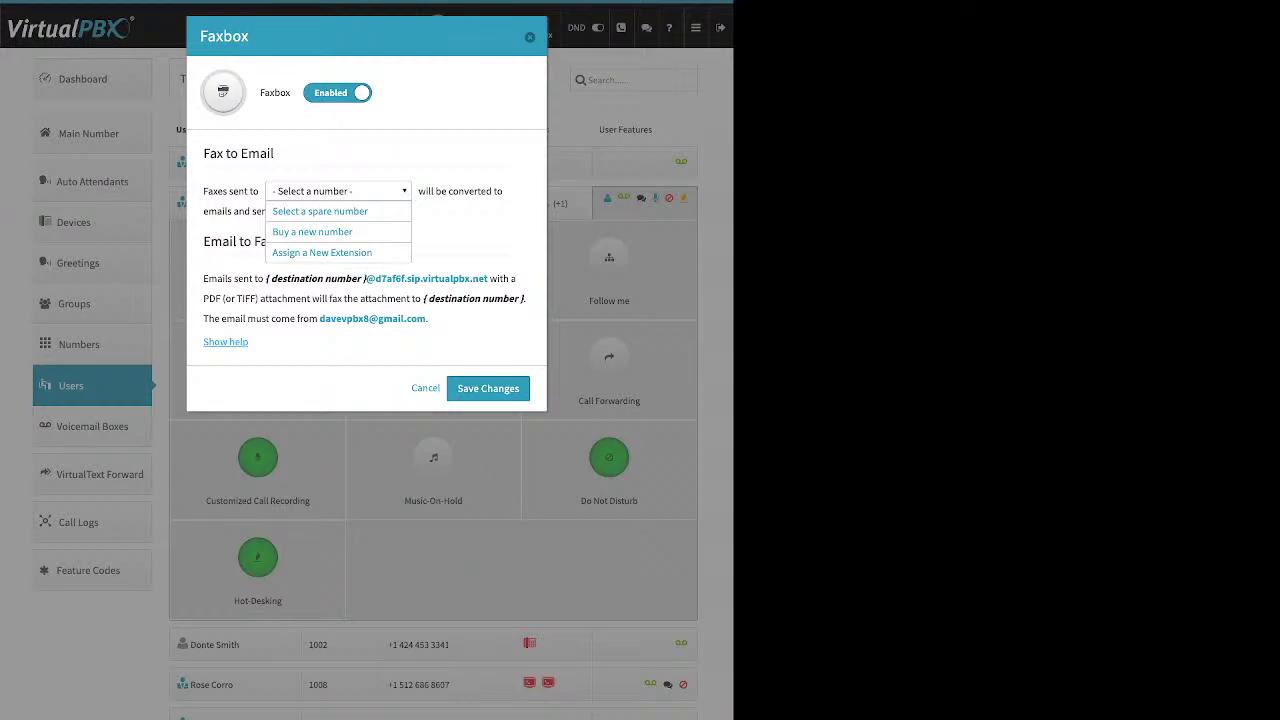
key("Escape")
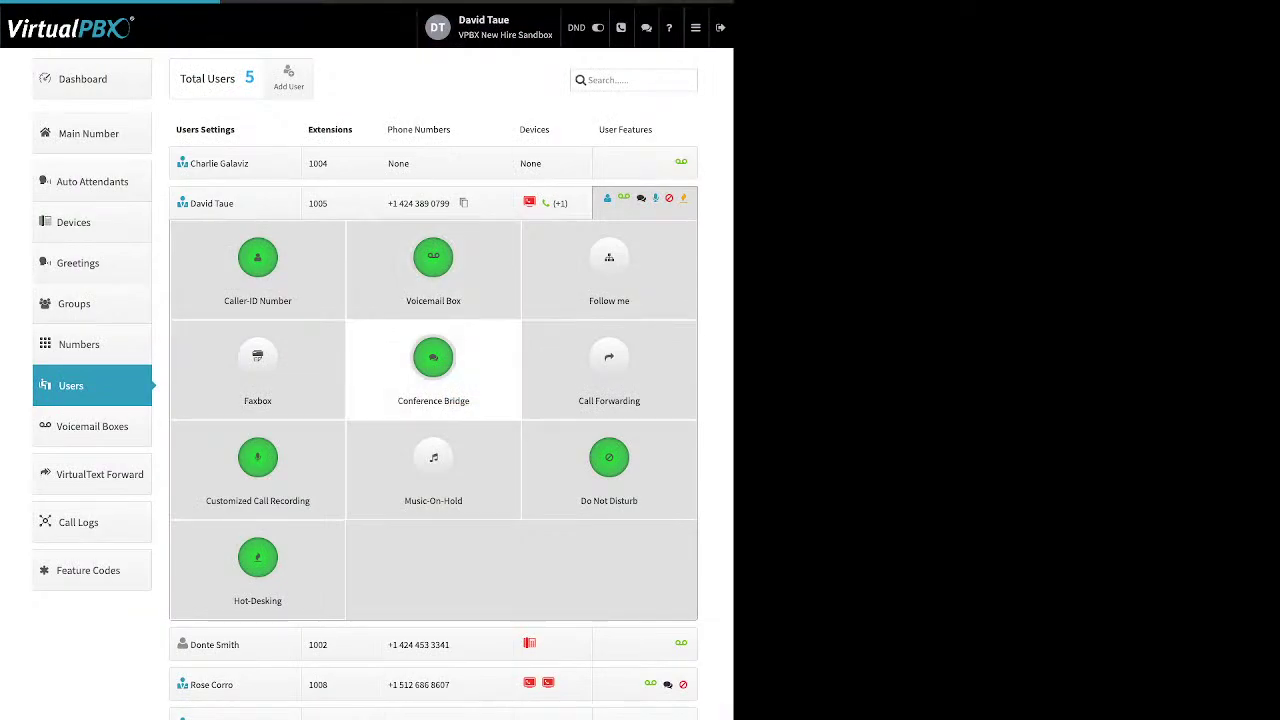
left_click(433, 357)
left_click_drag(260, 92, 379, 92)
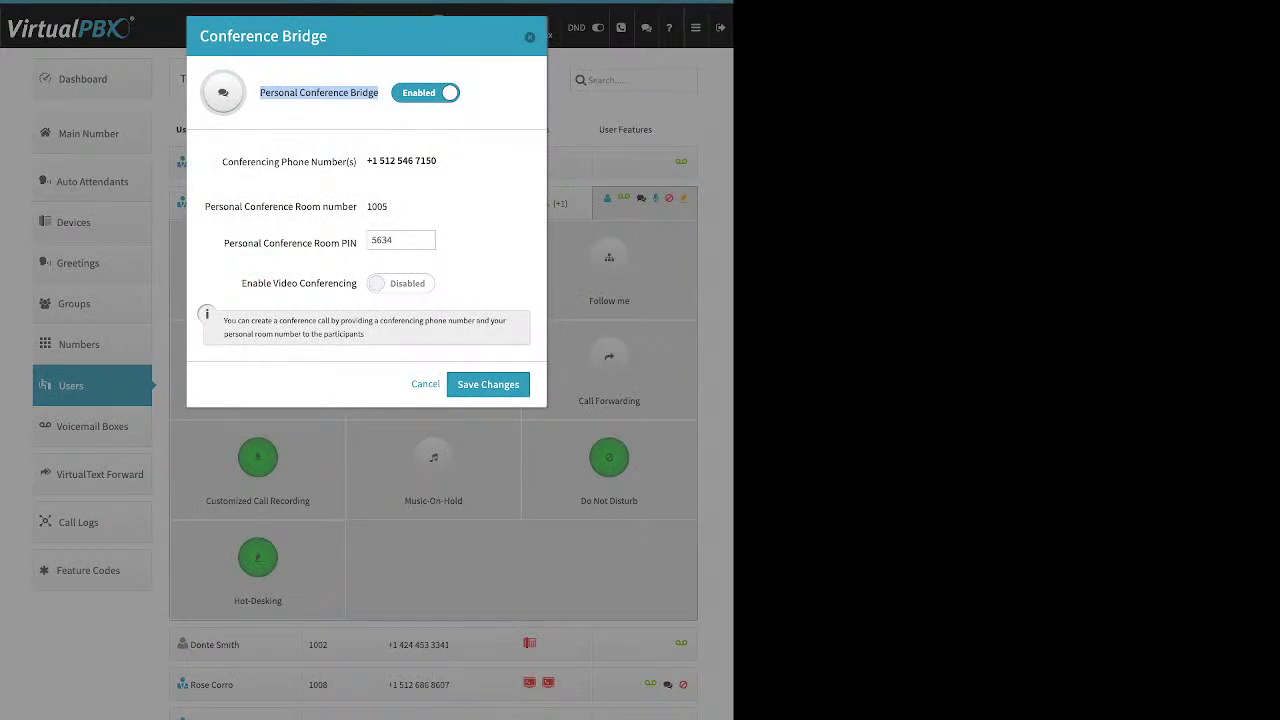
left_click_drag(224, 243, 357, 243)
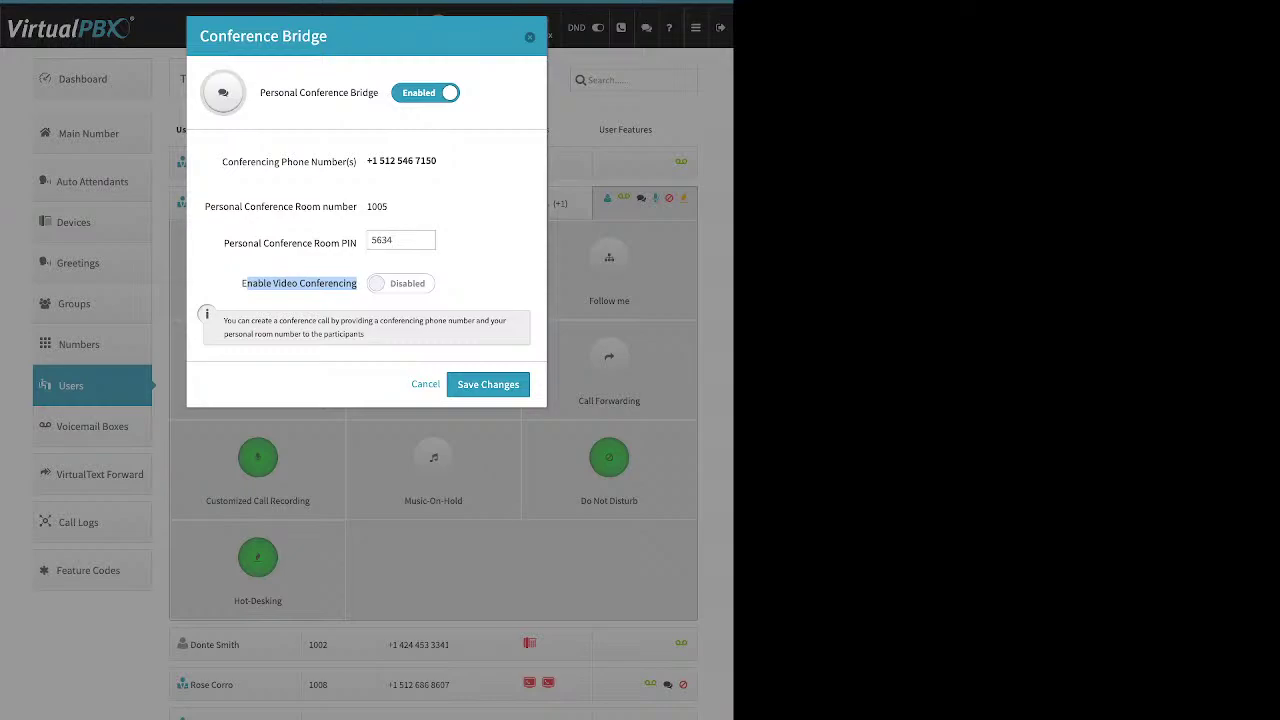
key("Escape")
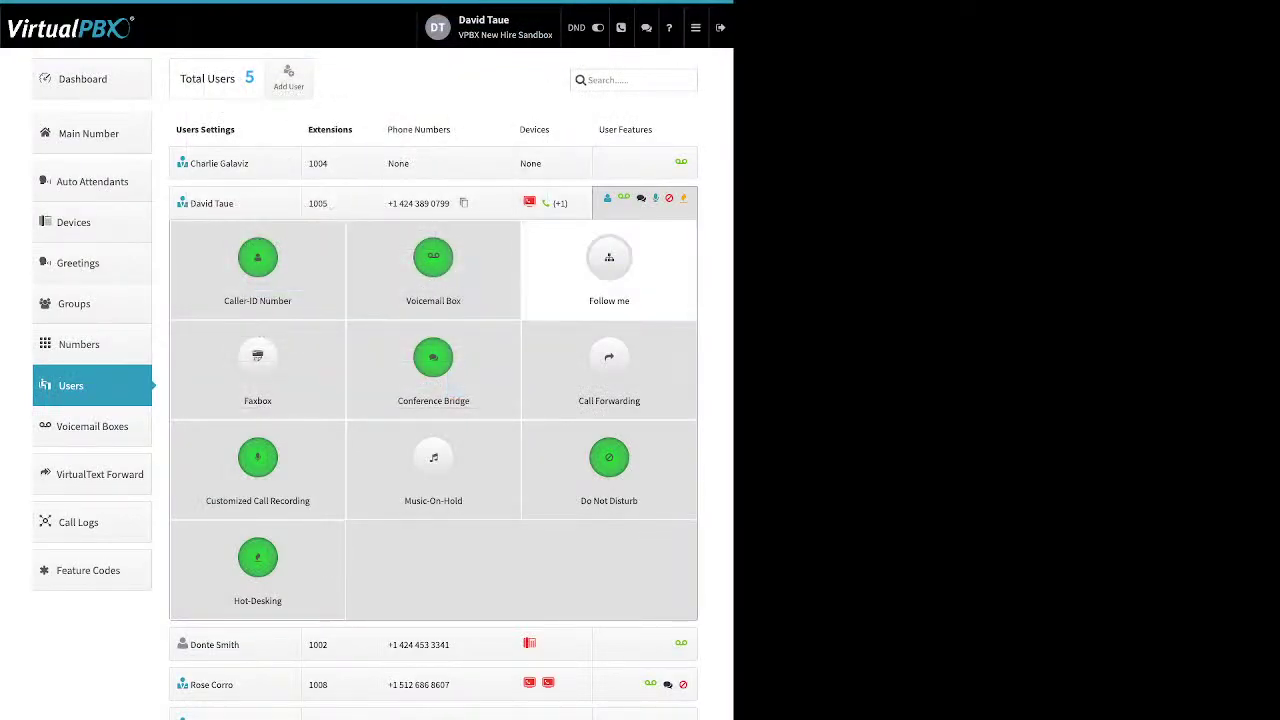
Show extension 1005's Call Forwarding settings, currently Off
left_click(609, 365)
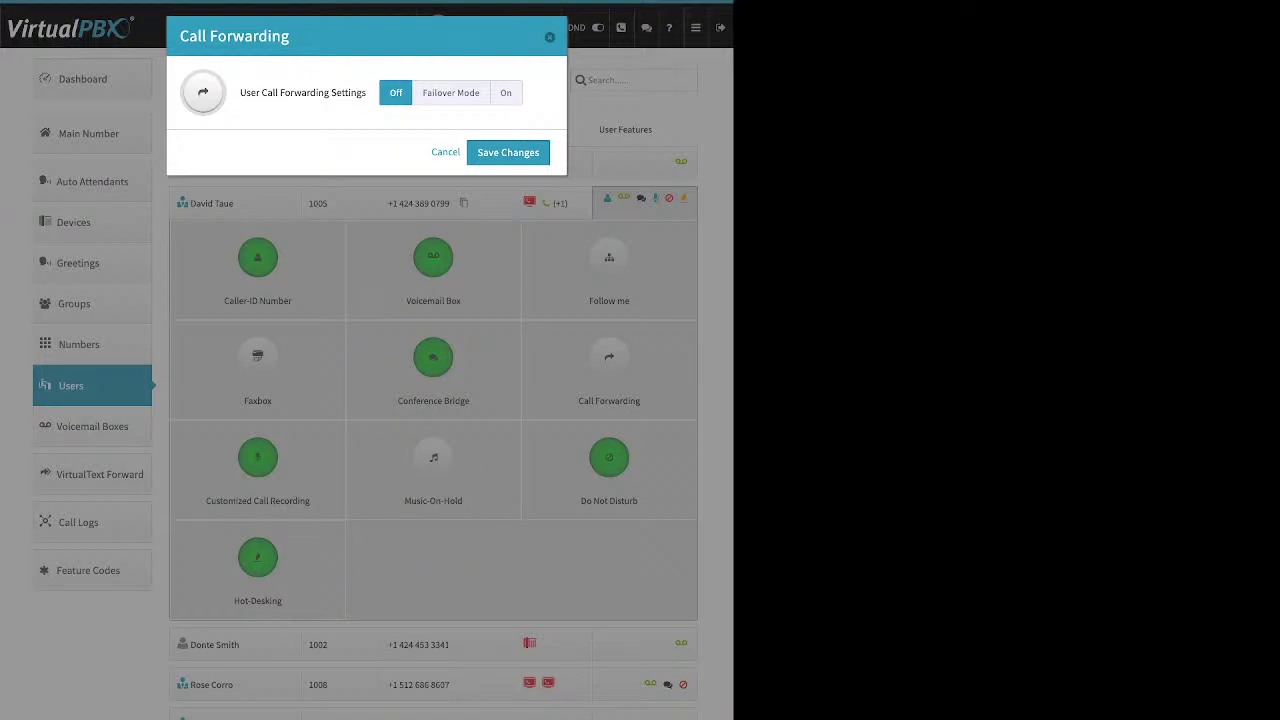
Switch call forwarding from Failover Mode to On, forwarding to a mobile phone, then close the dialog
left_click(450, 92)
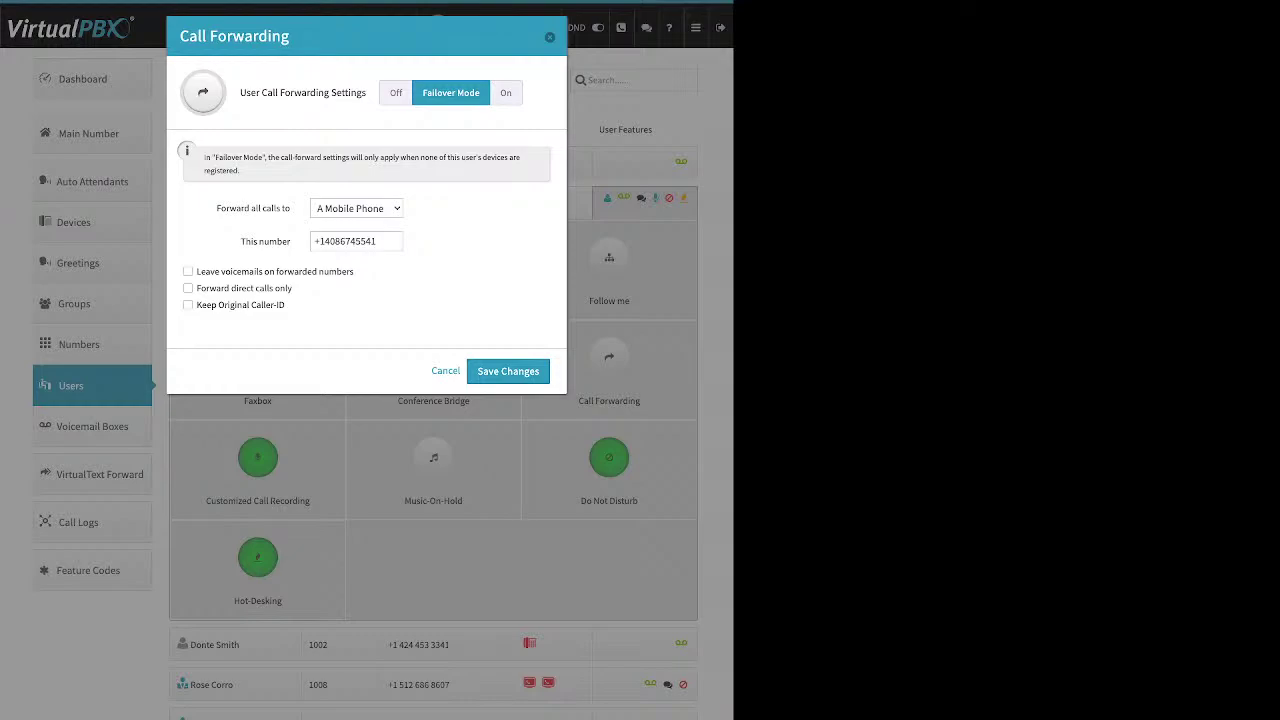
left_click(348, 241)
triple_click(253, 208)
left_click(505, 92)
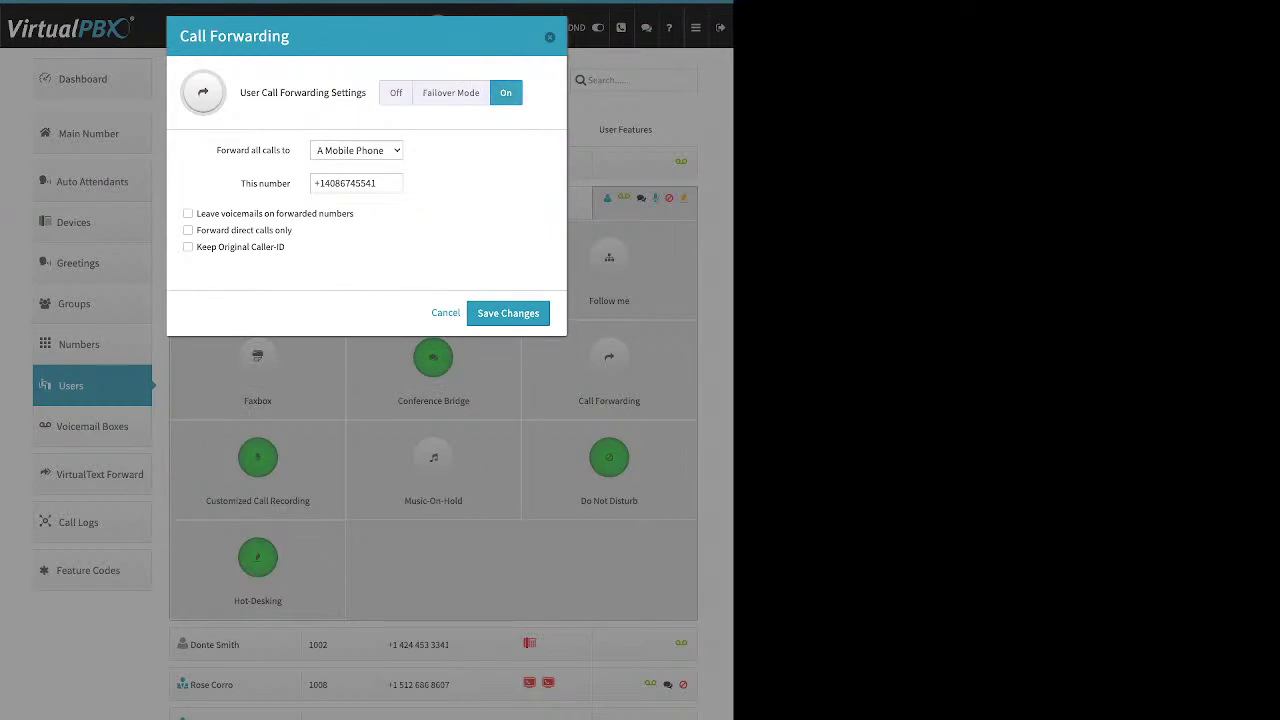
left_click(508, 313)
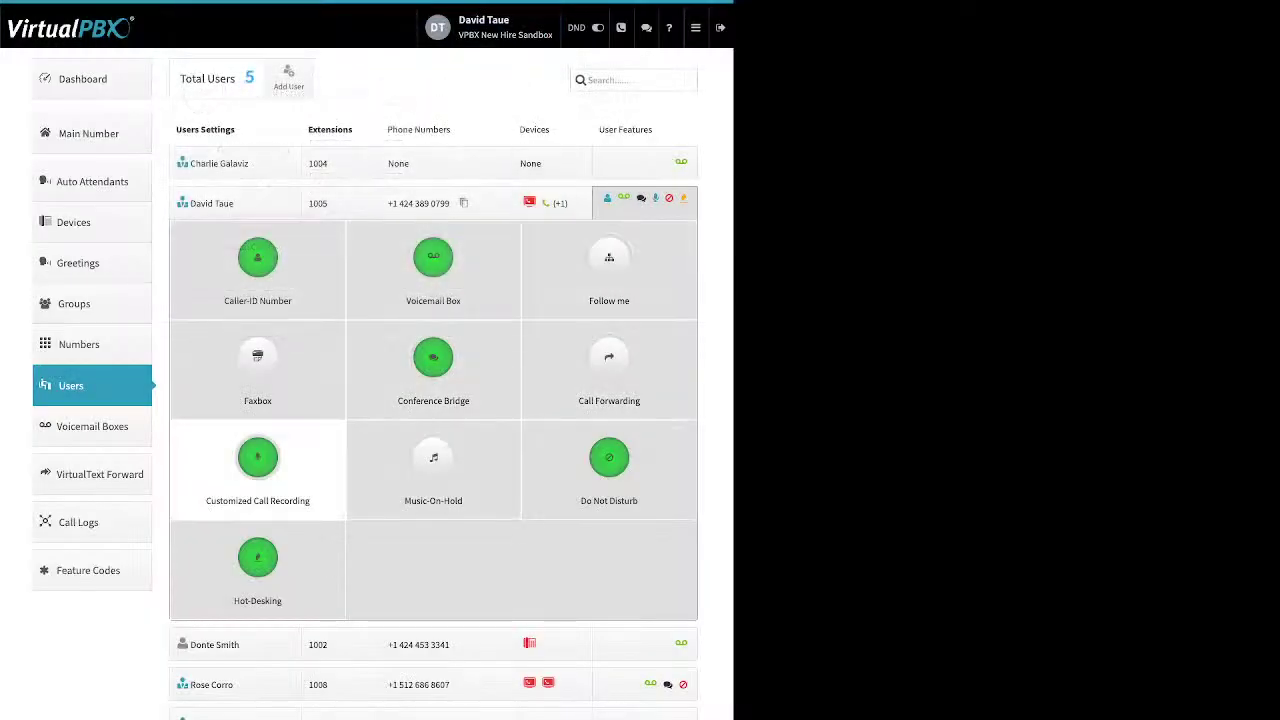
Open extension 1005's Customized Call Recording and set Inbound Internal recording to On
left_click(257, 457)
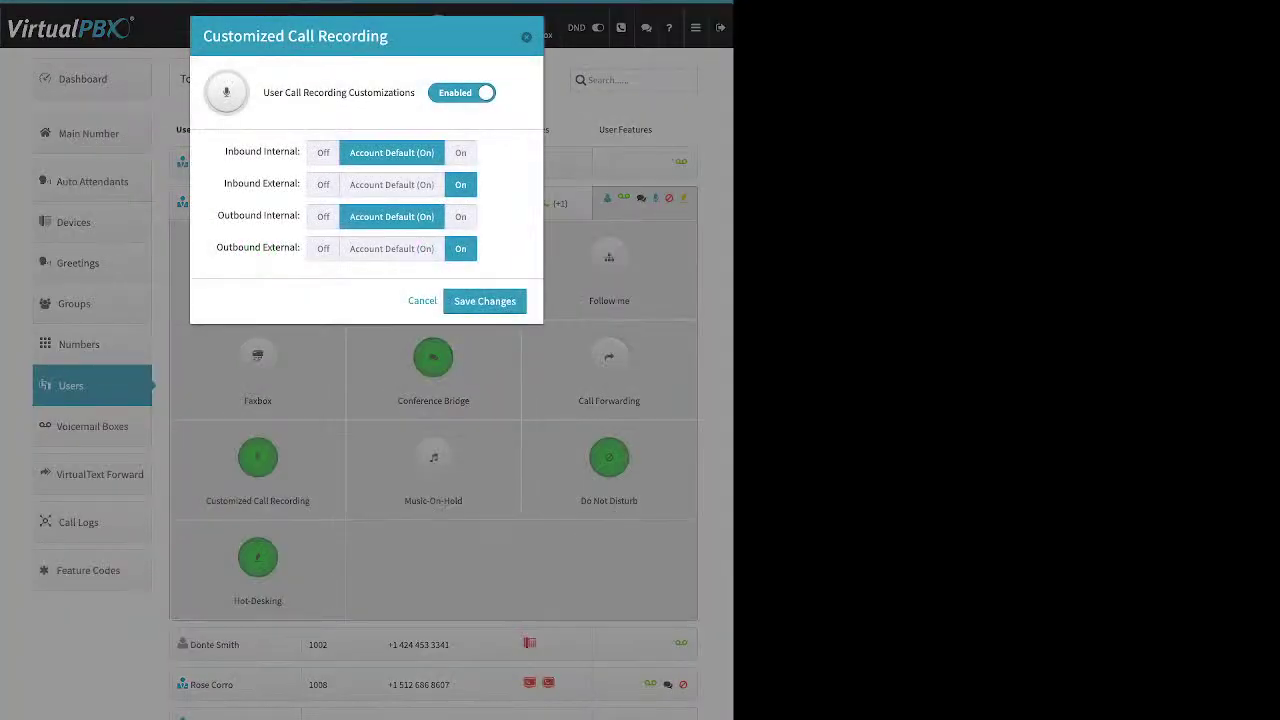
left_click_drag(290, 93, 368, 93)
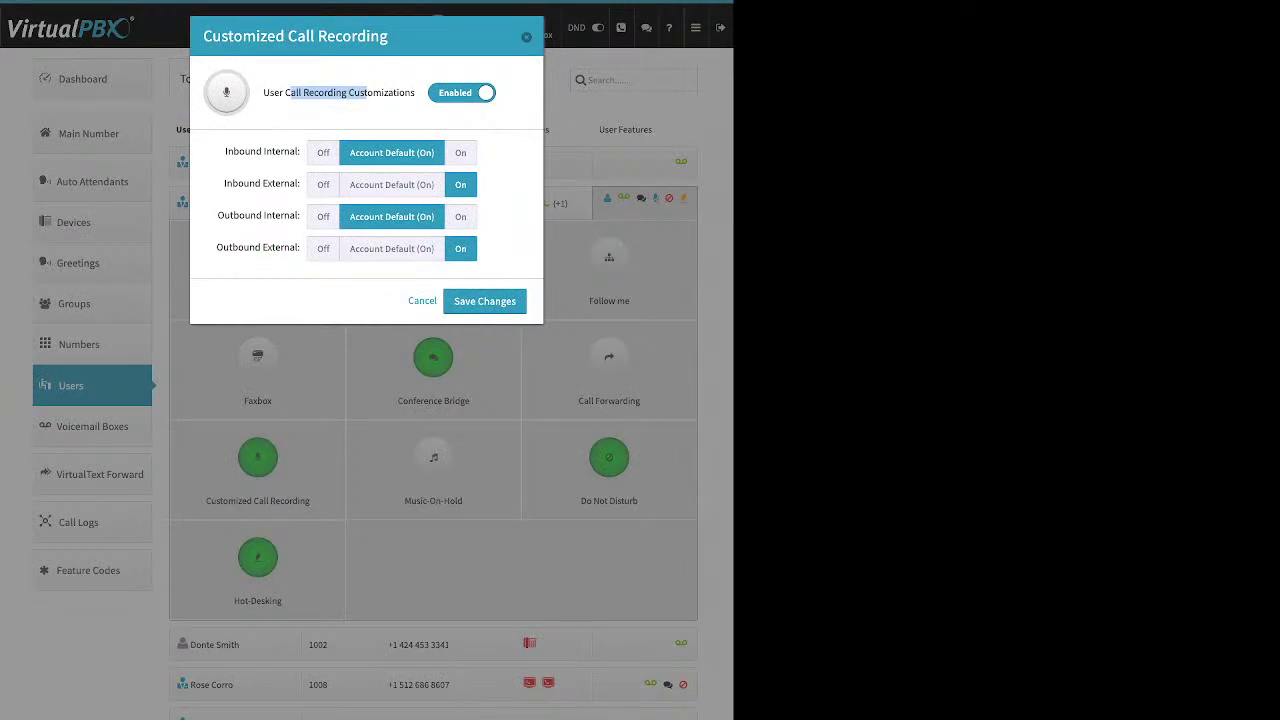
left_click(391, 184)
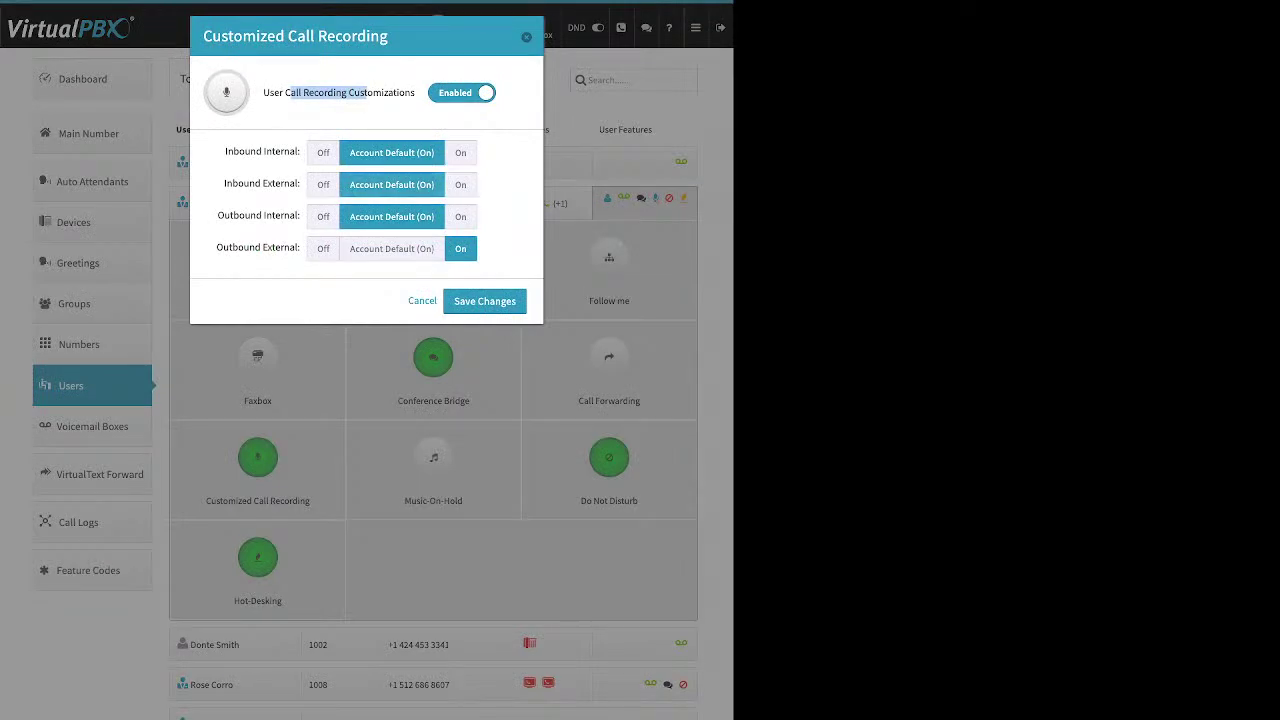
left_click(391, 248)
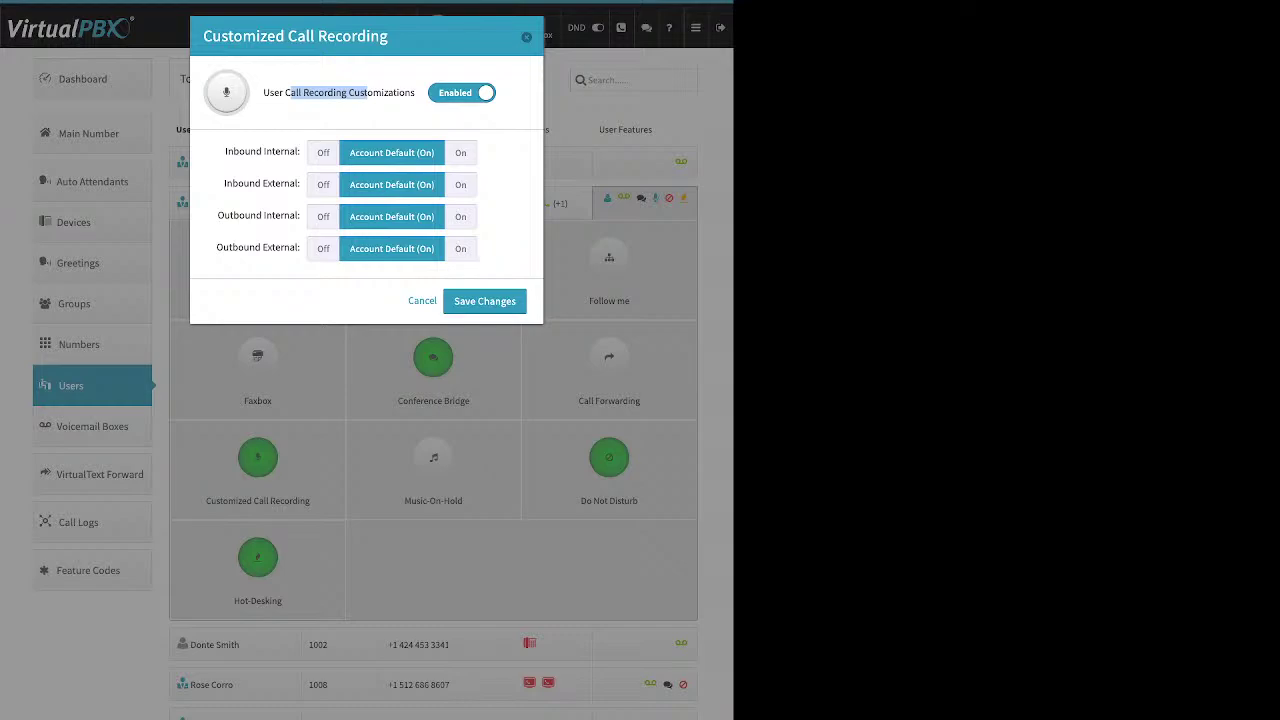
left_click_drag(225, 151, 297, 151)
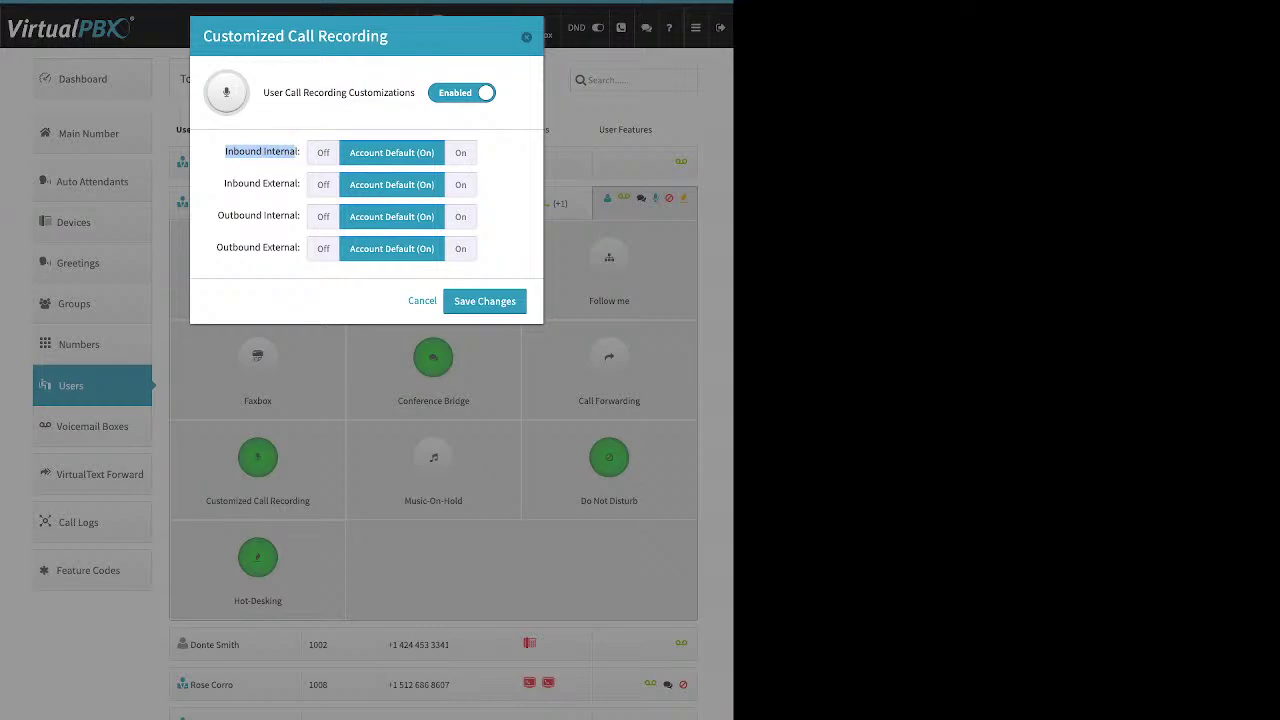
left_click(460, 152)
left_click(391, 152)
left_click(323, 152)
left_click(460, 152)
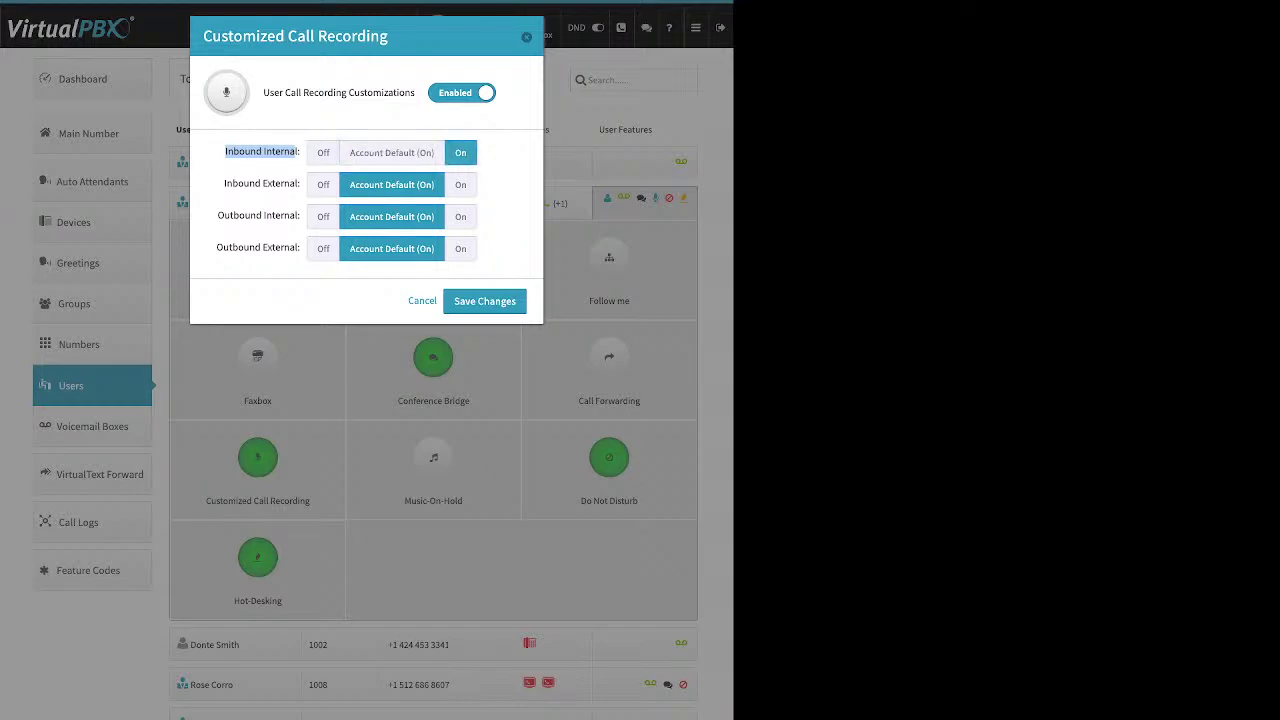
Set Inbound External, Outbound Internal and Outbound External recording to On and save
left_click(460, 184)
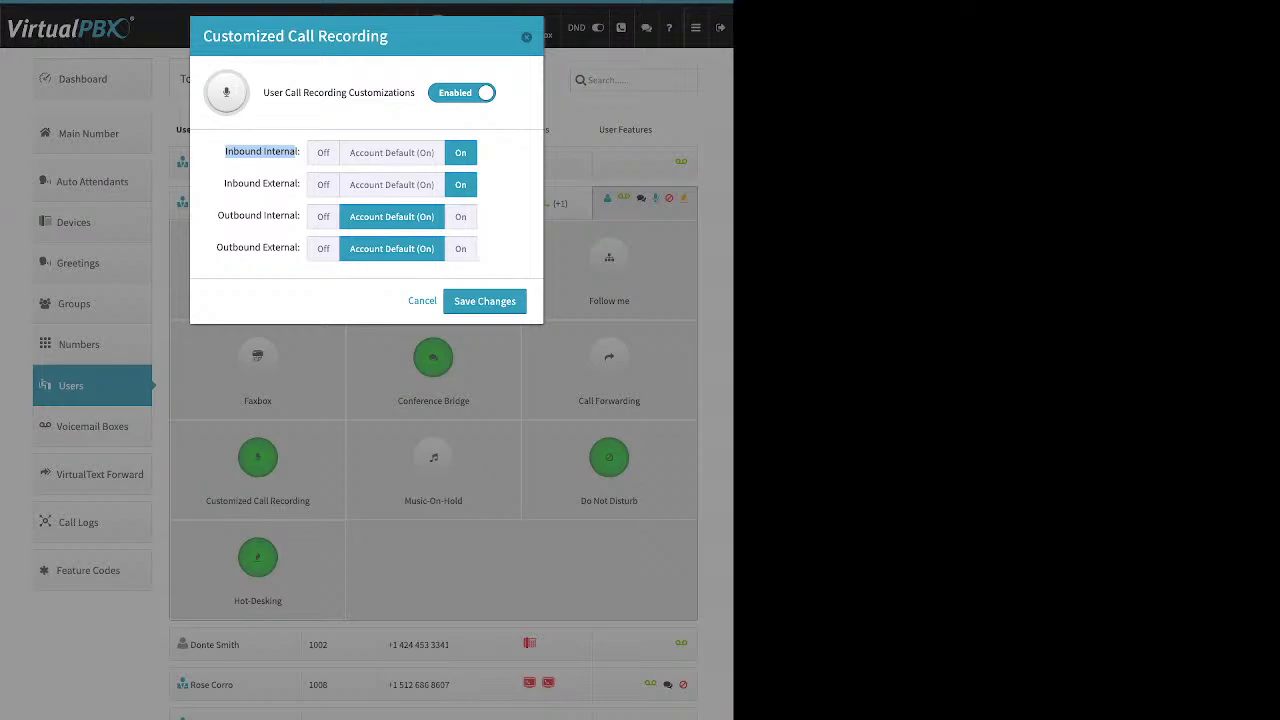
left_click(323, 216)
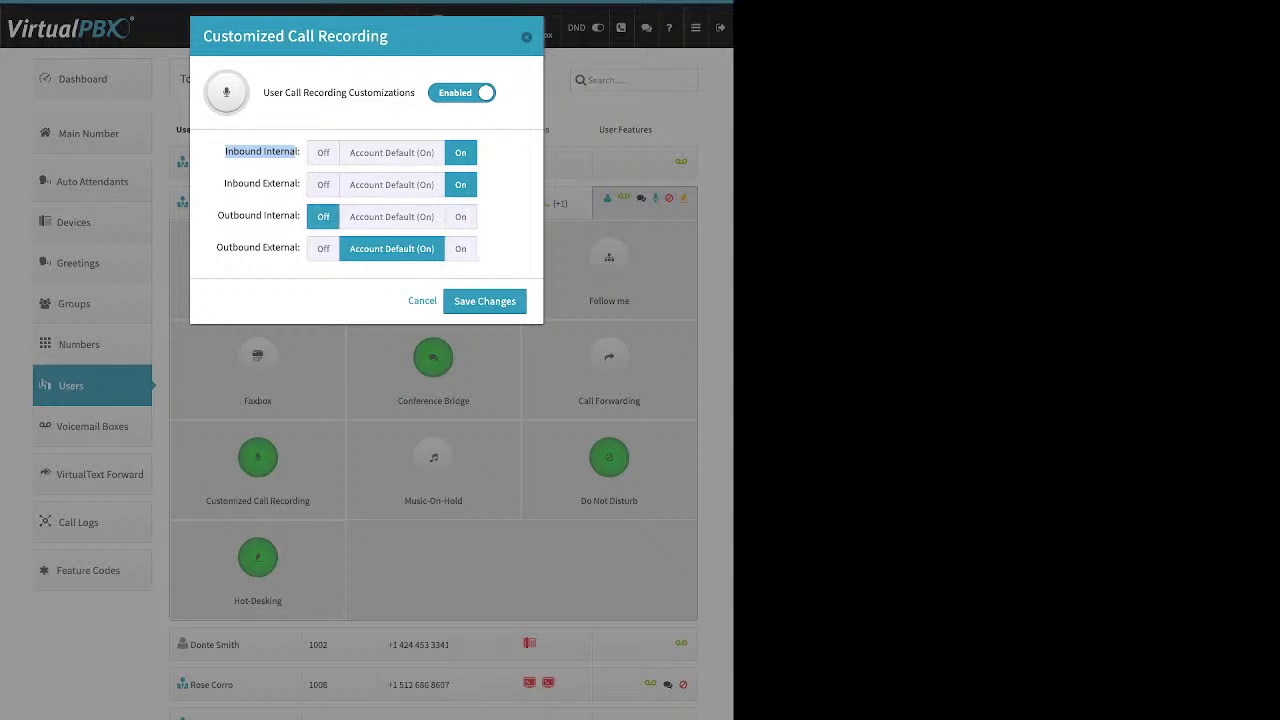
left_click(460, 248)
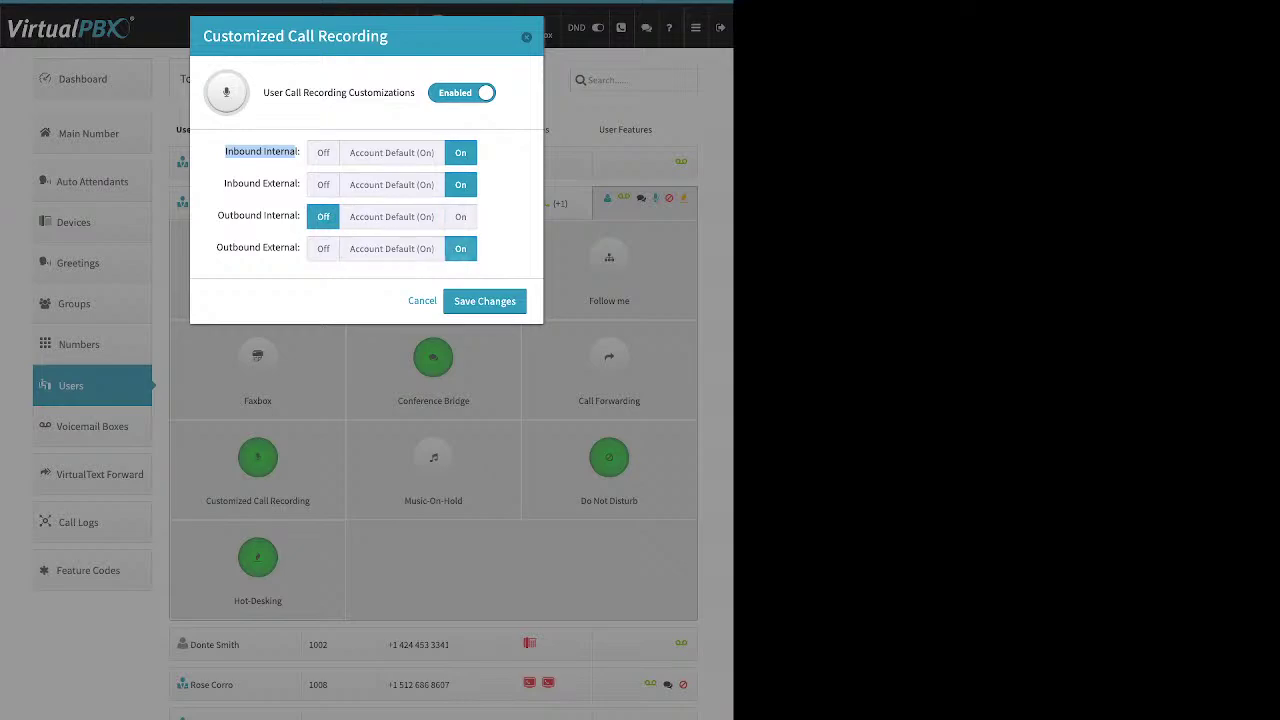
left_click(323, 152)
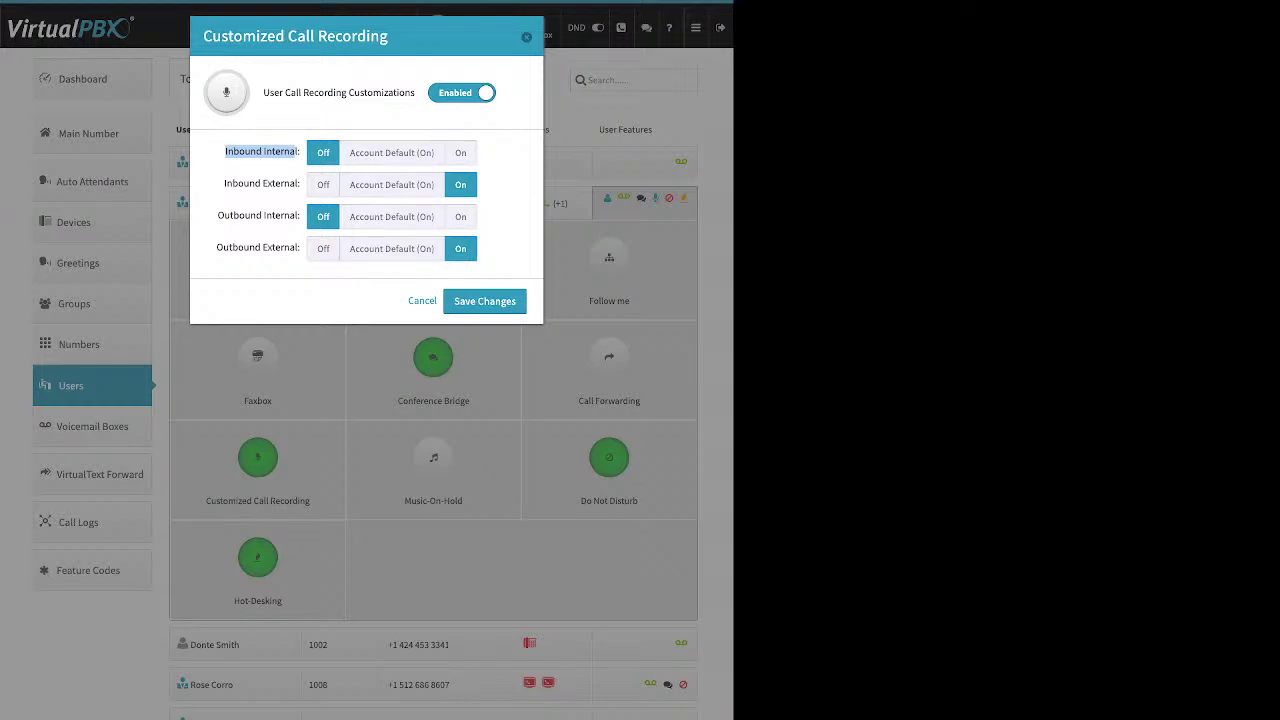
left_click(460, 216)
left_click(460, 152)
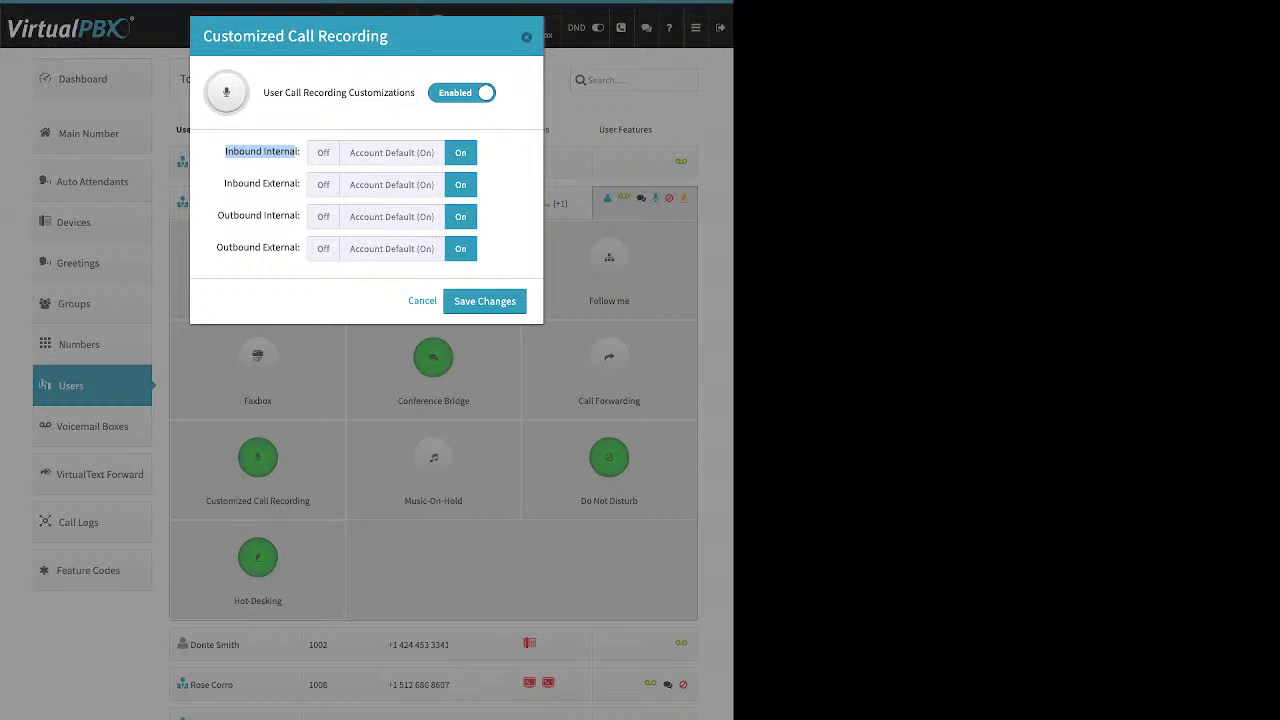
left_click(484, 301)
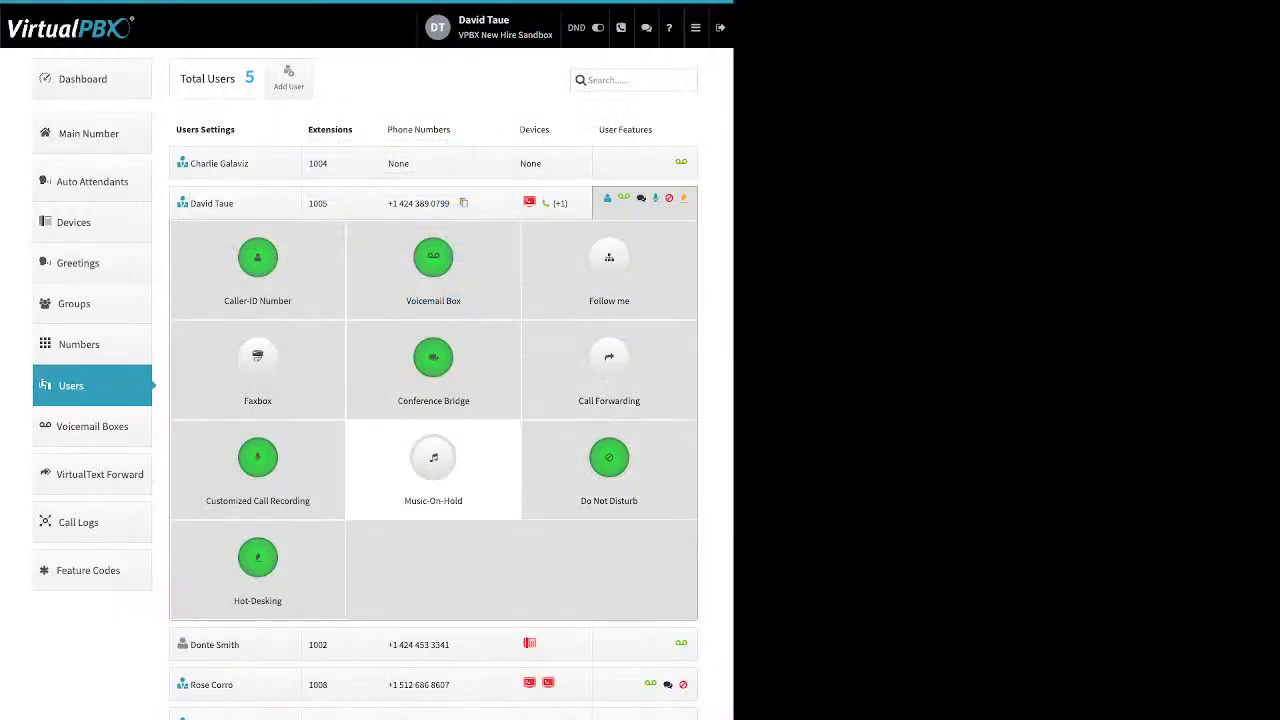
left_click(433, 465)
left_click(429, 92)
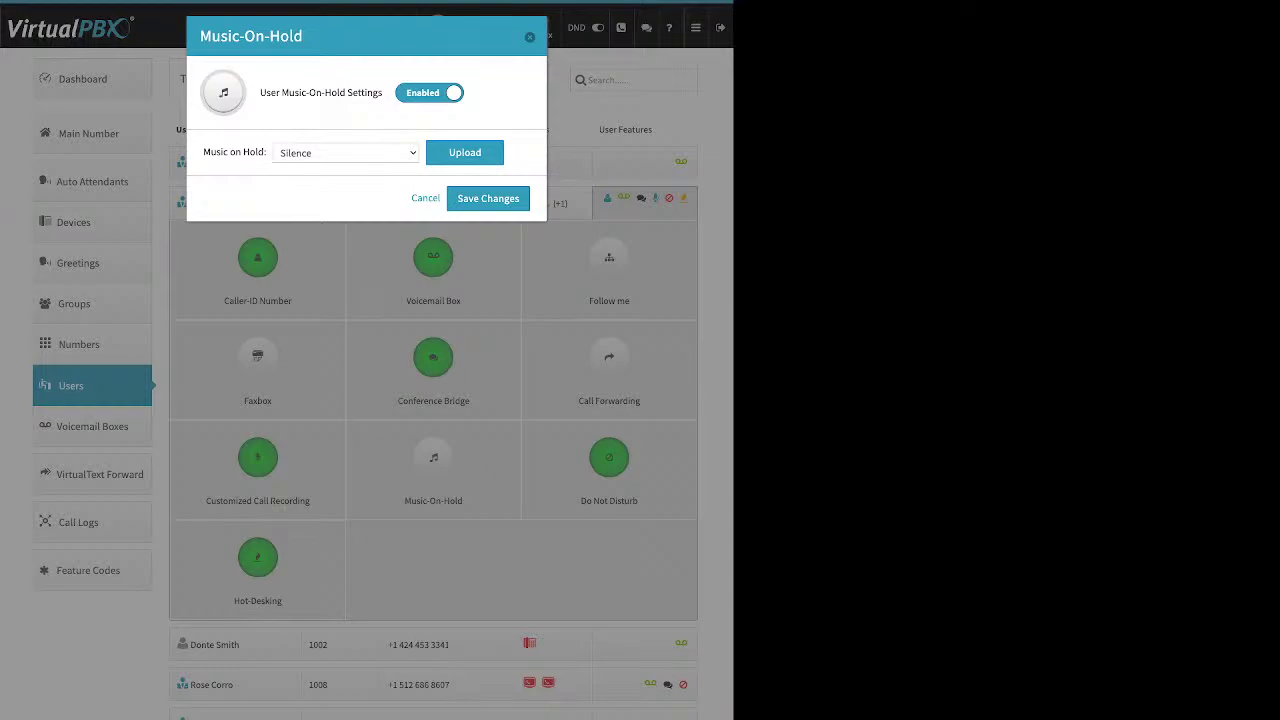
left_click(488, 198)
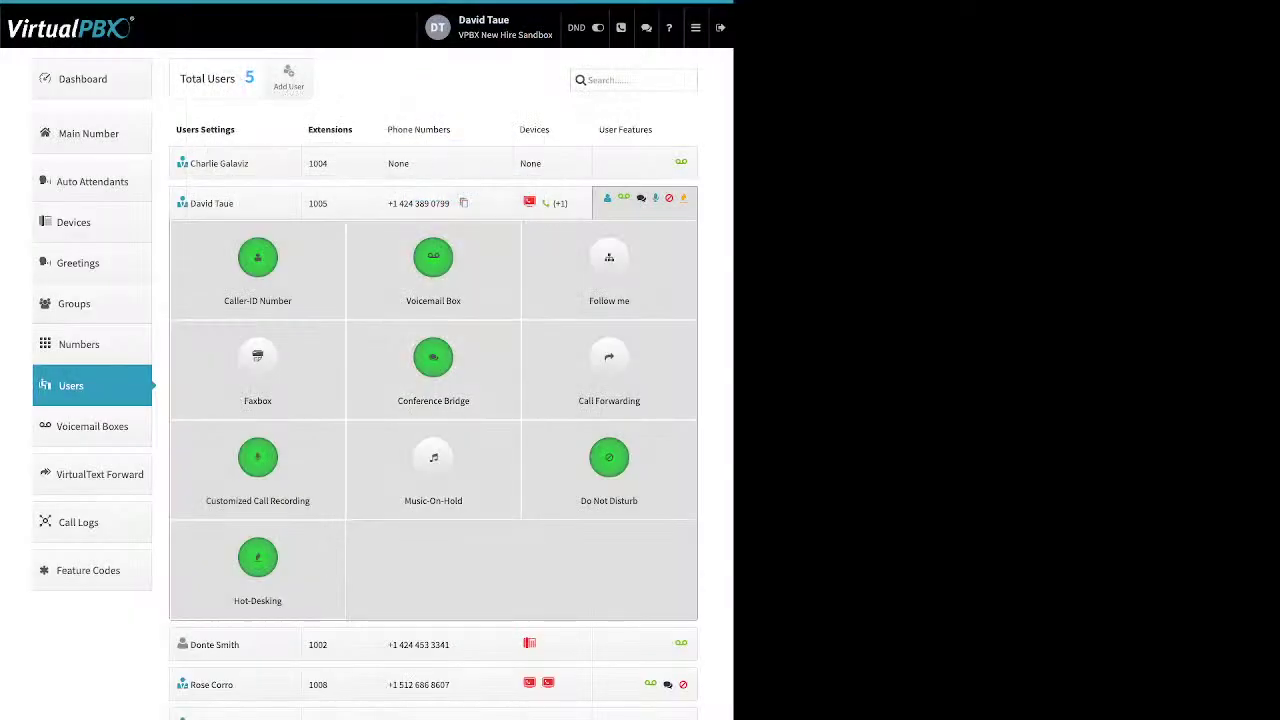
left_click(609, 457)
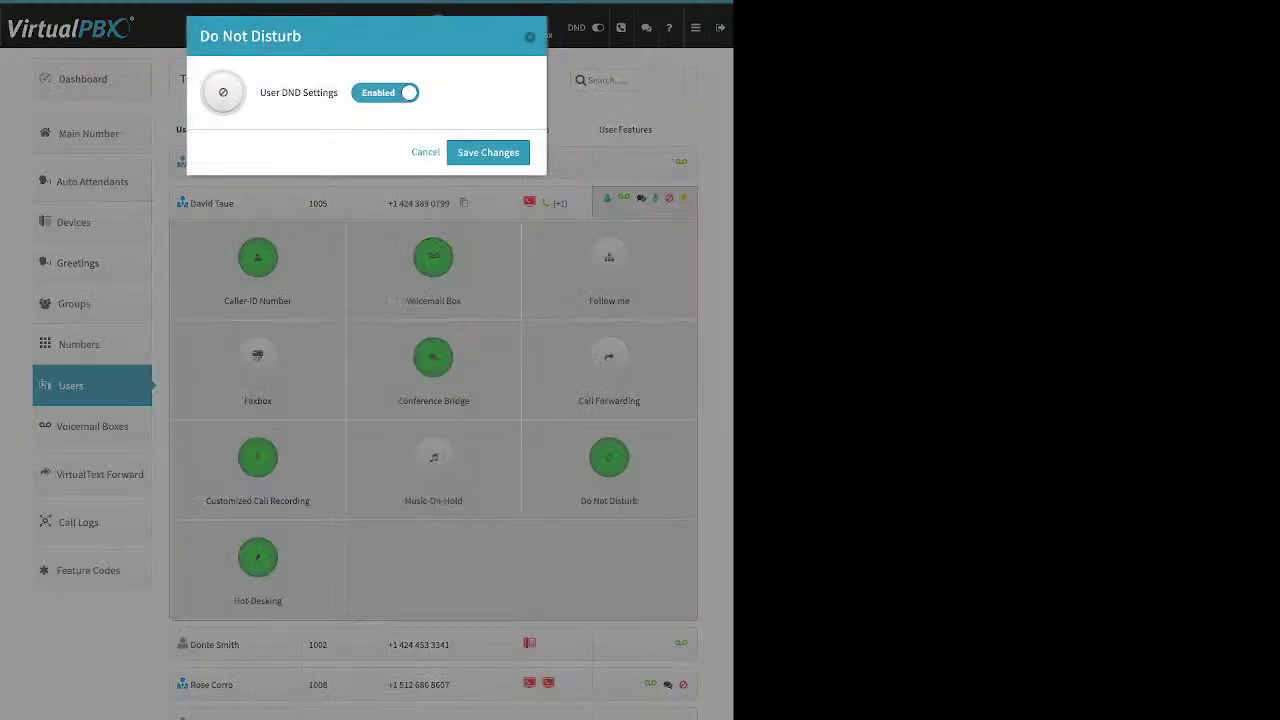
left_click(488, 152)
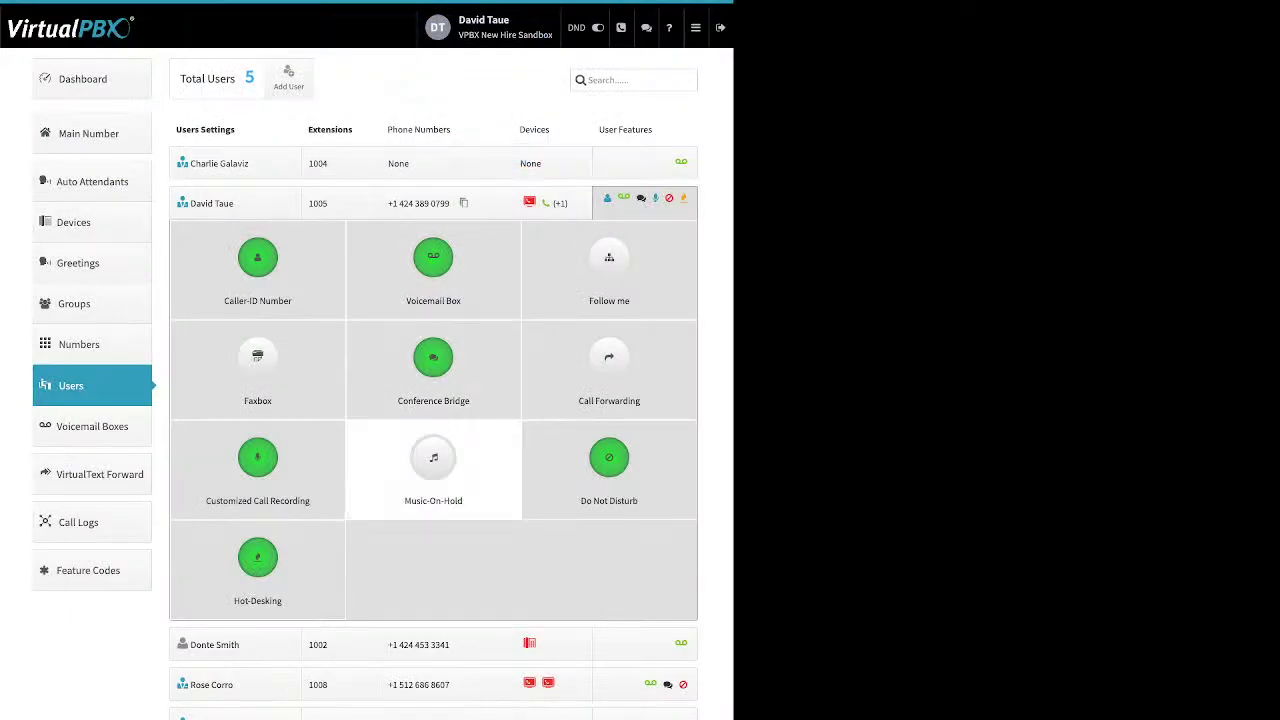
left_click(257, 557)
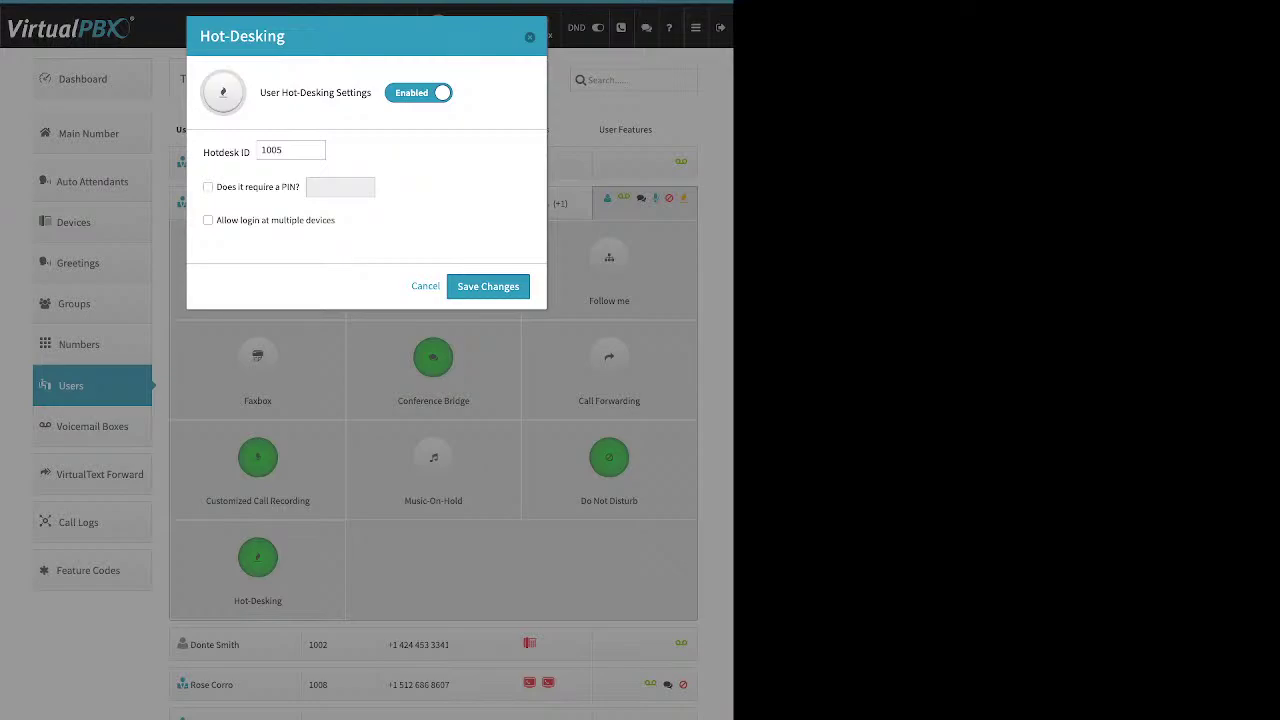
triple_click(226, 152)
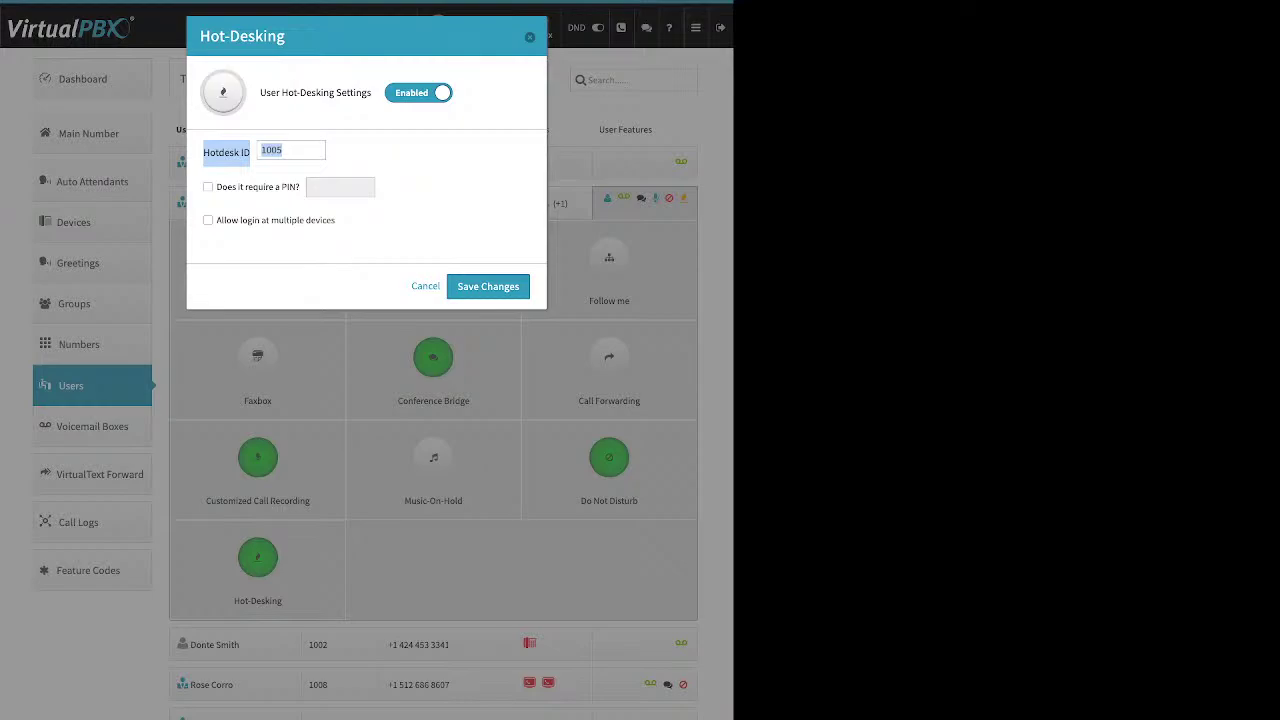
left_click(290, 150)
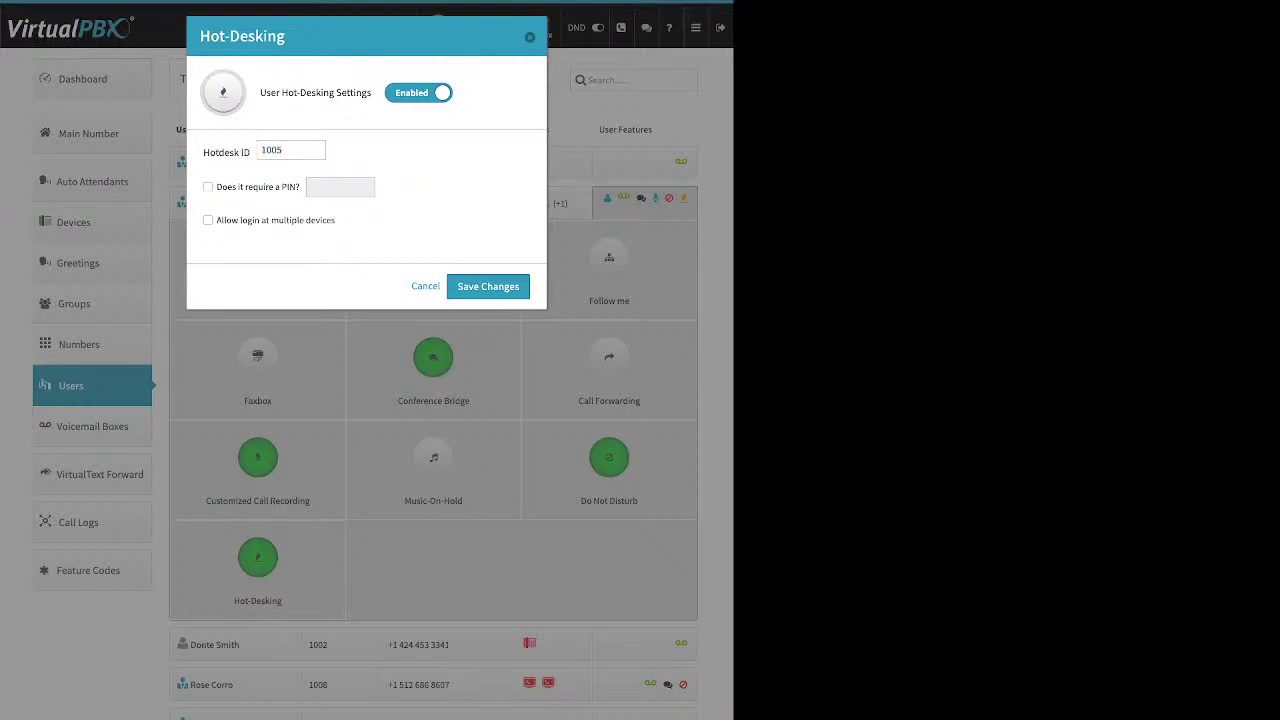
key("Return")
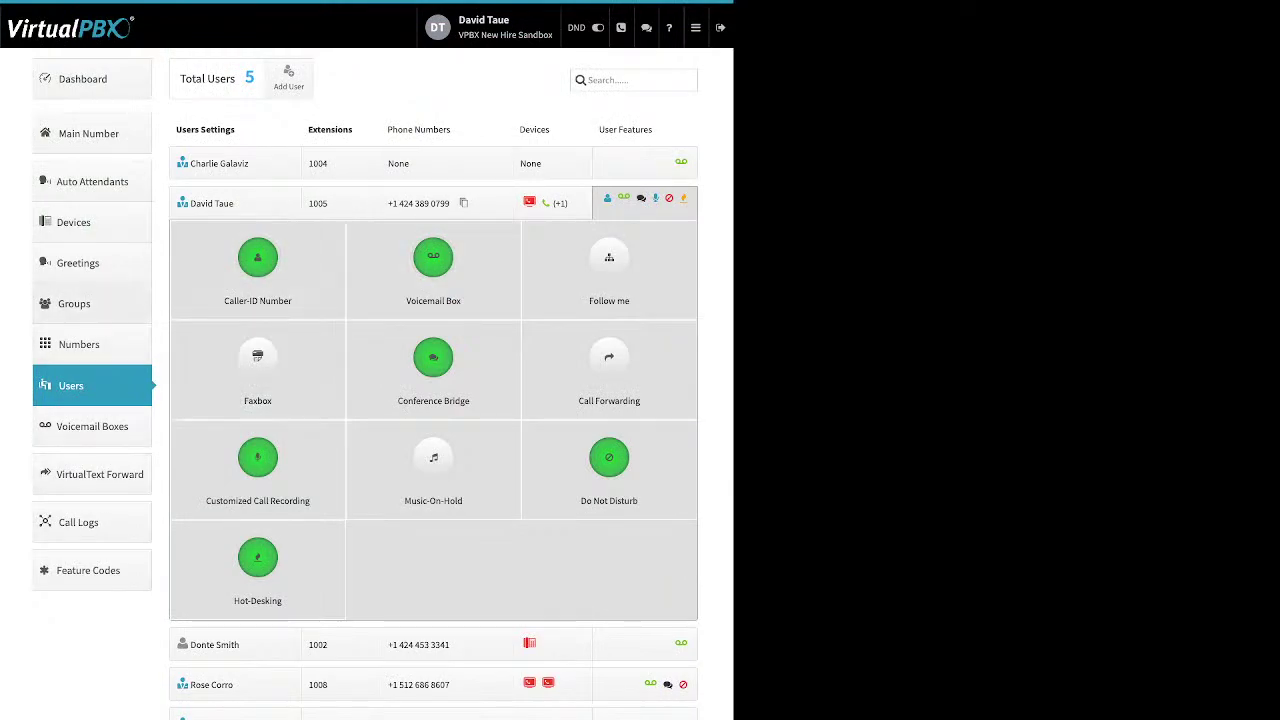
Go to the Groups page, start a new group and drag three users into Selected Users
left_click(73, 303)
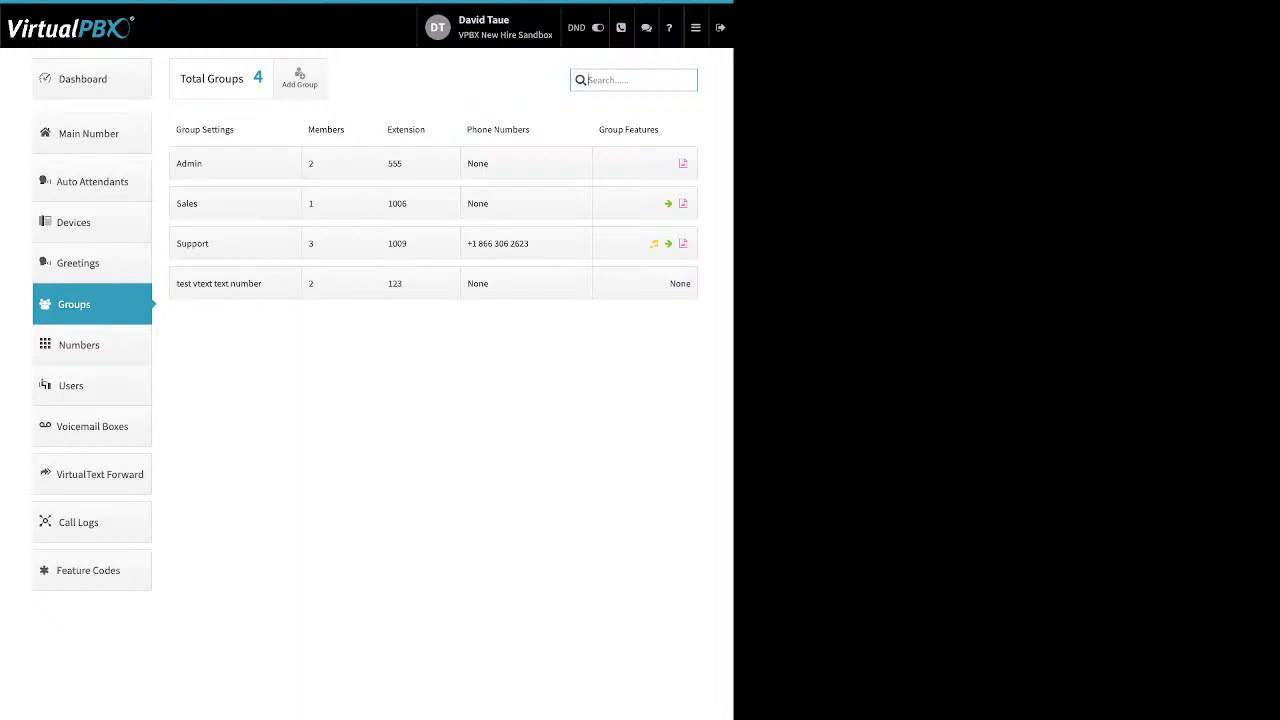
left_click(299, 78)
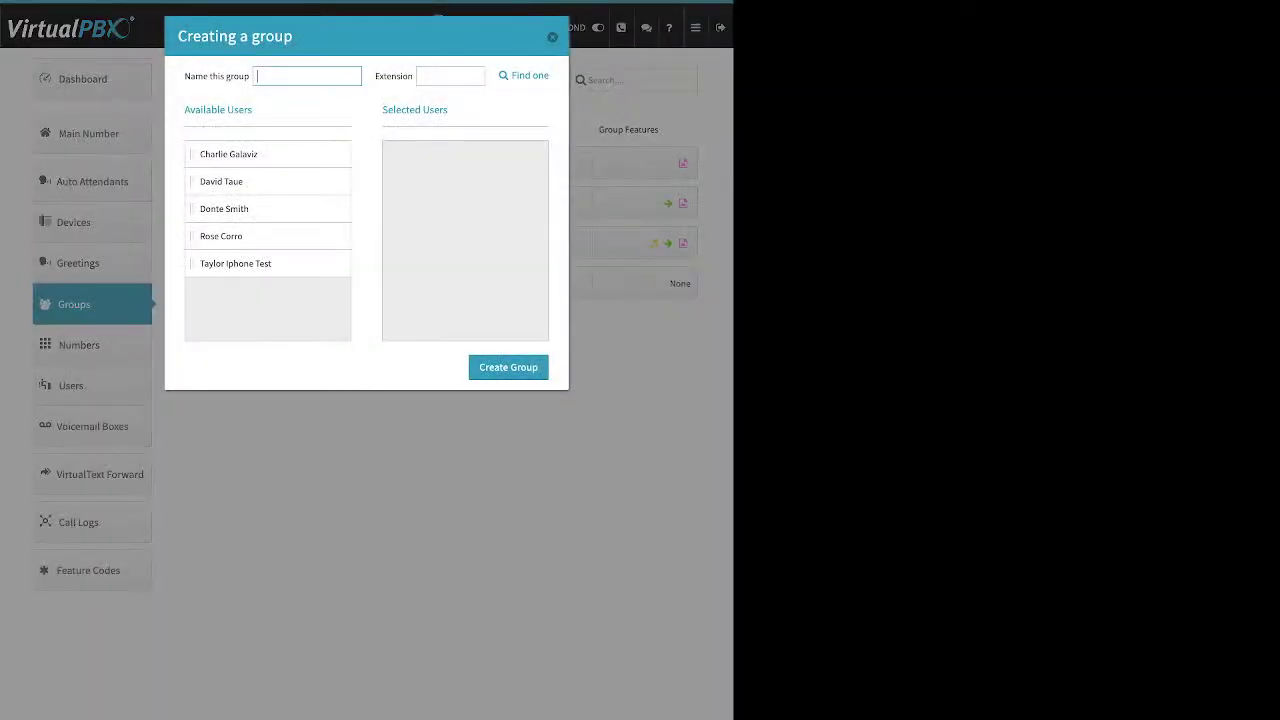
left_click_drag(190, 76, 234, 76)
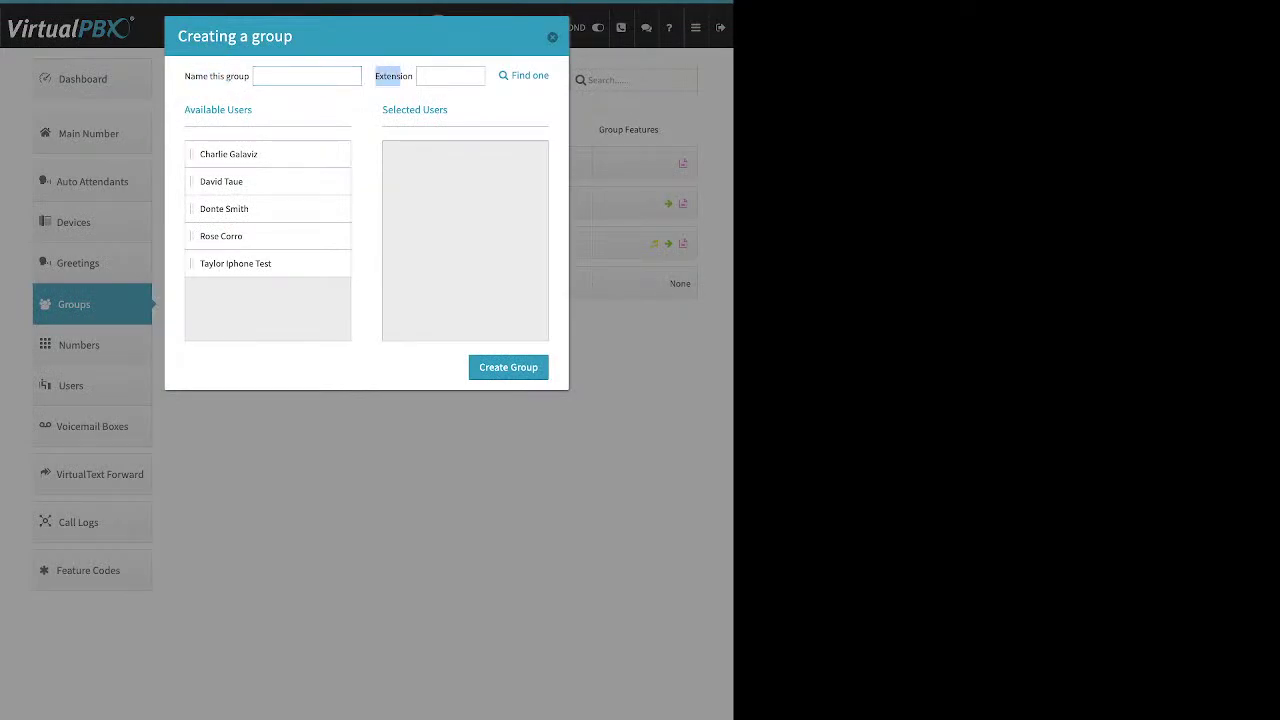
left_click_drag(221, 181, 430, 154)
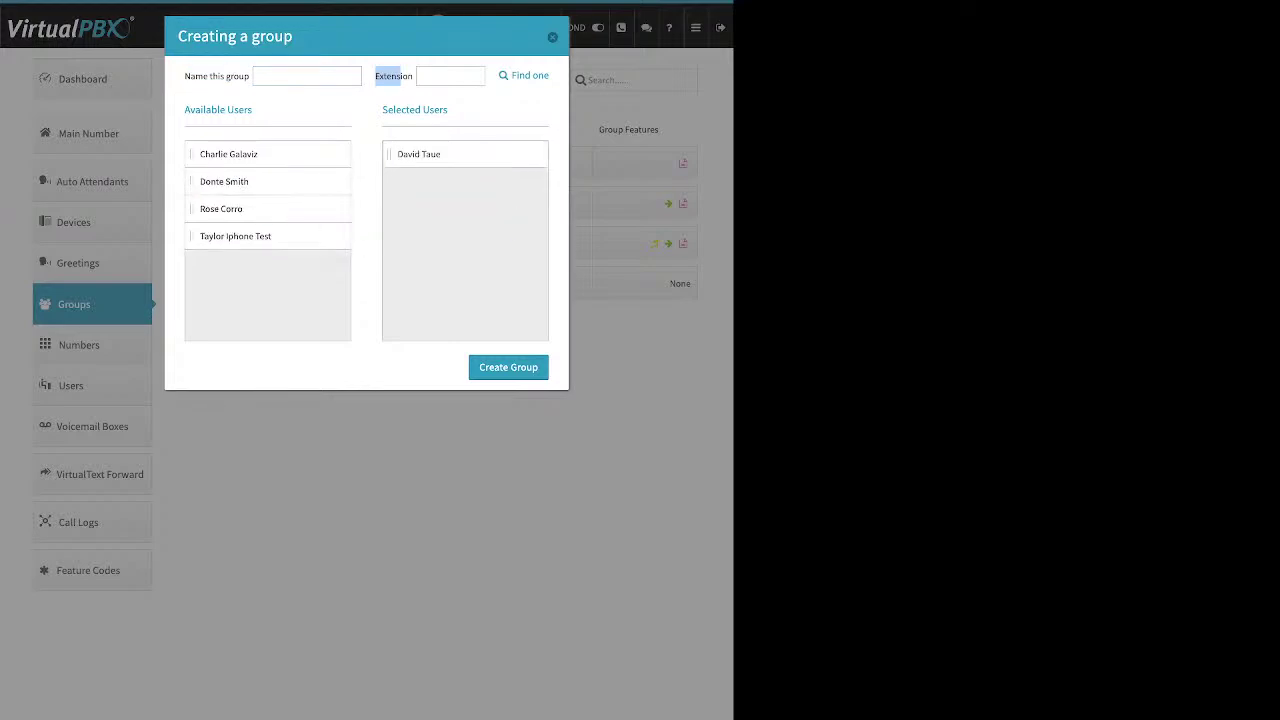
left_click_drag(235, 236, 433, 154)
left_click_drag(228, 154, 426, 181)
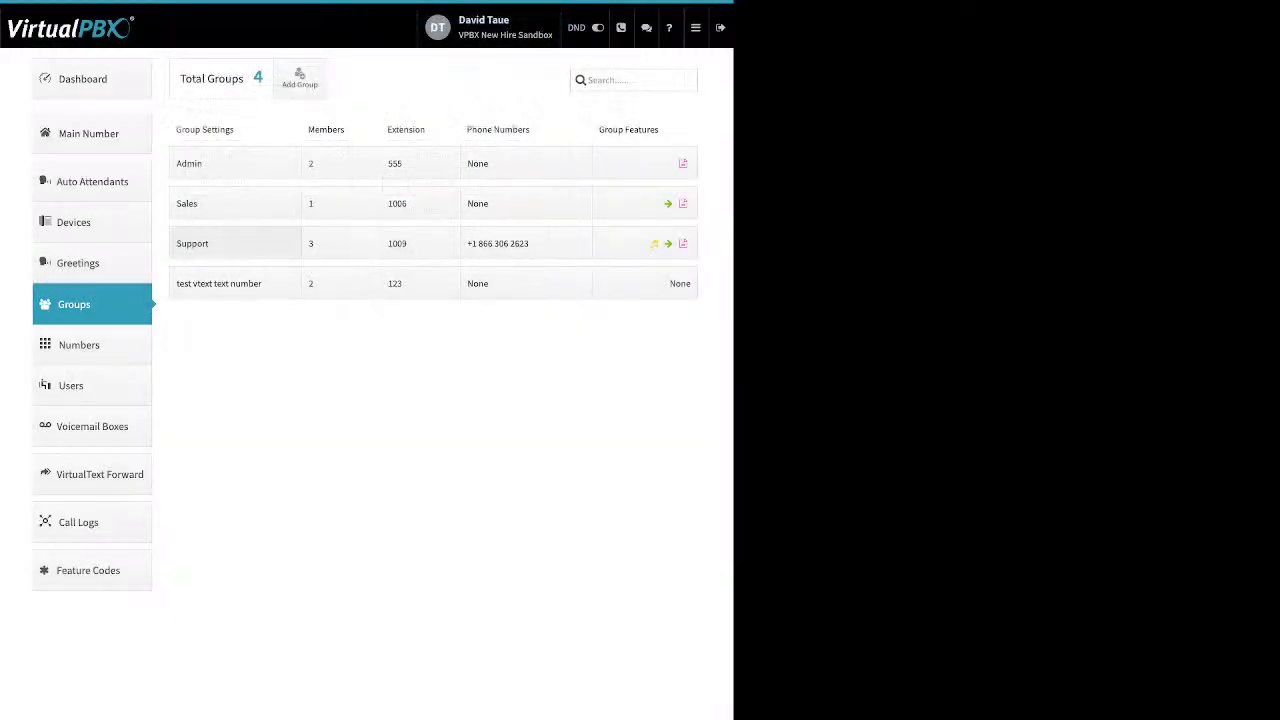
Raise the Support group's call attempts from 2 to 3
left_click(192, 243)
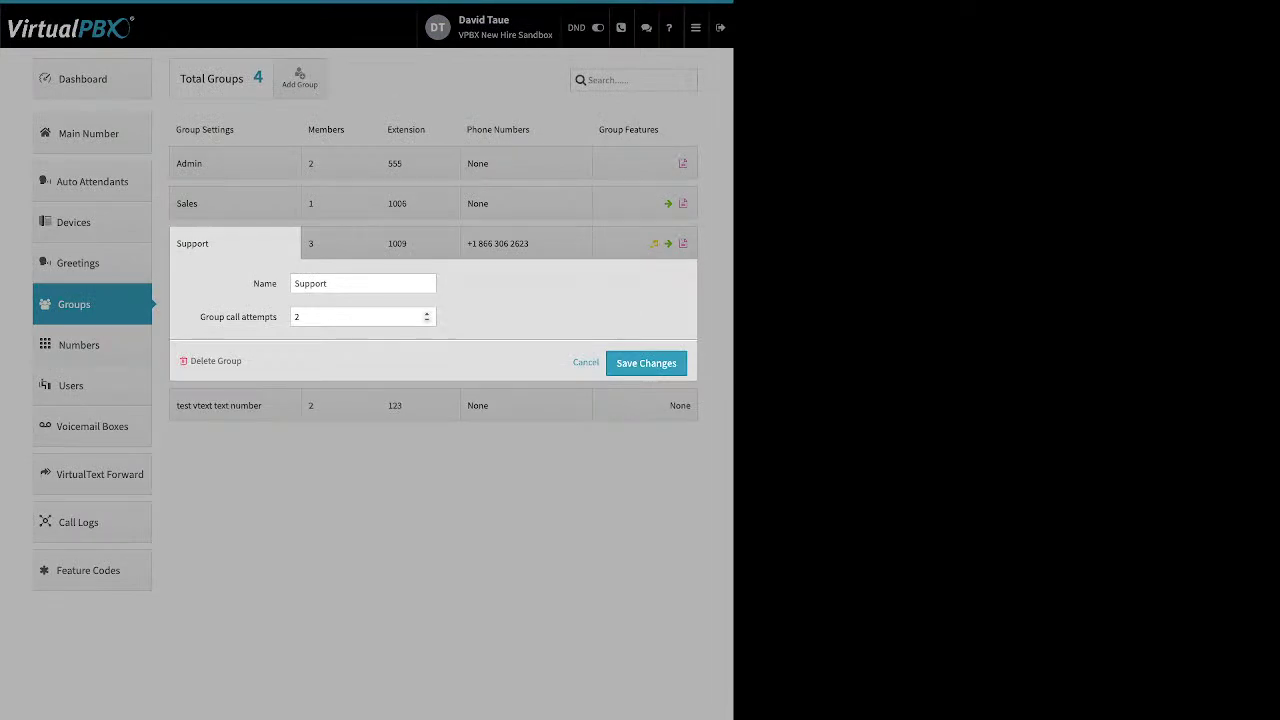
left_click_drag(200, 316, 242, 316)
left_click(427, 313)
Save the Support group's changes and open its members' ring-time settings
left_click_drag(242, 361, 190, 361)
left_click(300, 361)
left_click(613, 363)
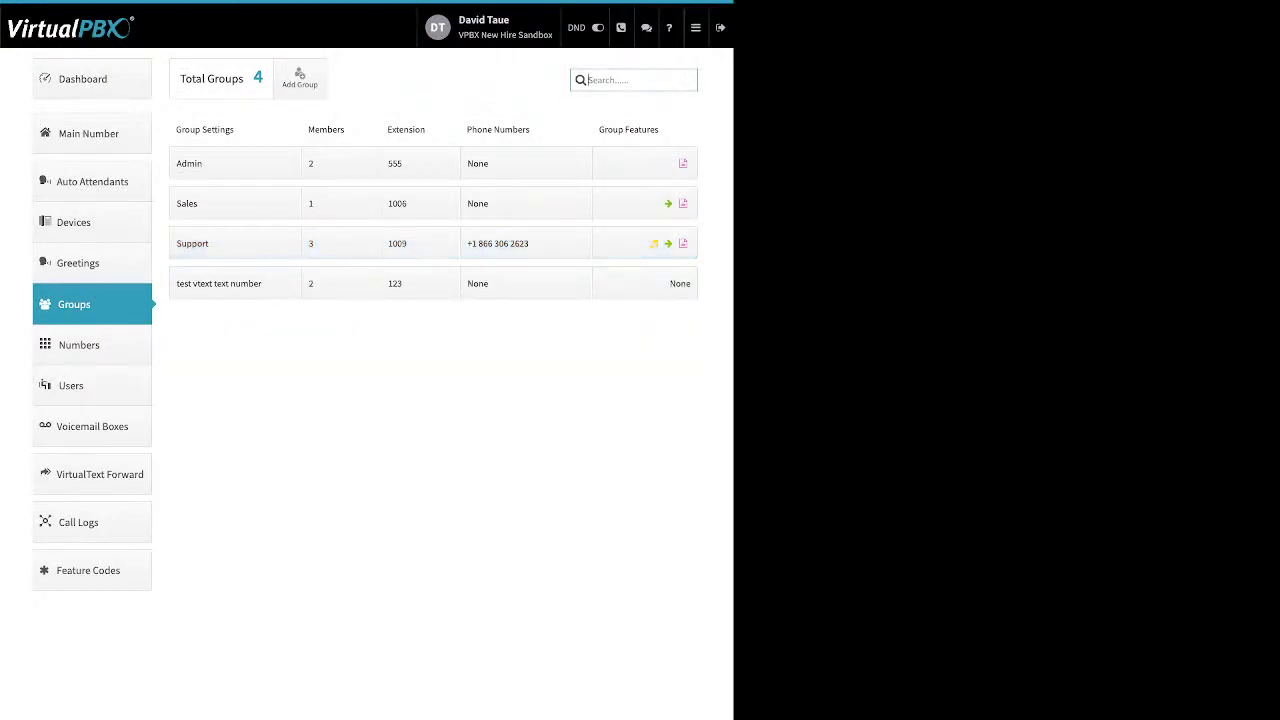
left_click(341, 243)
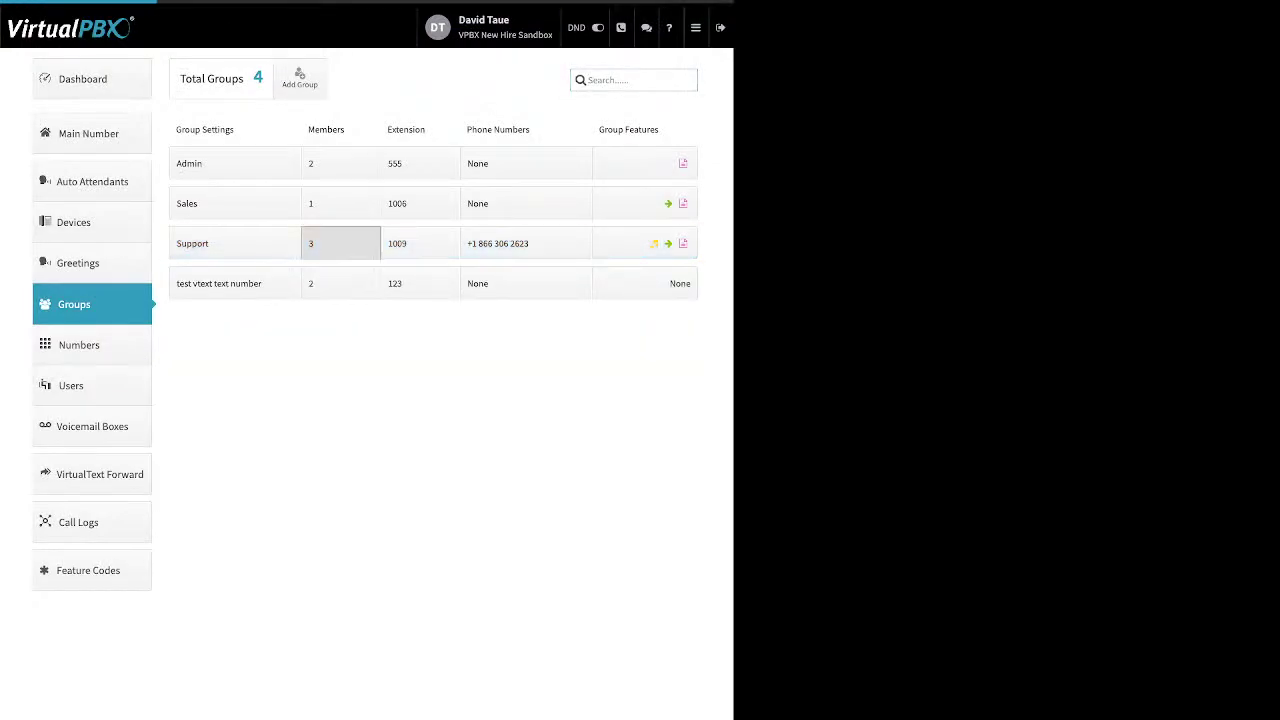
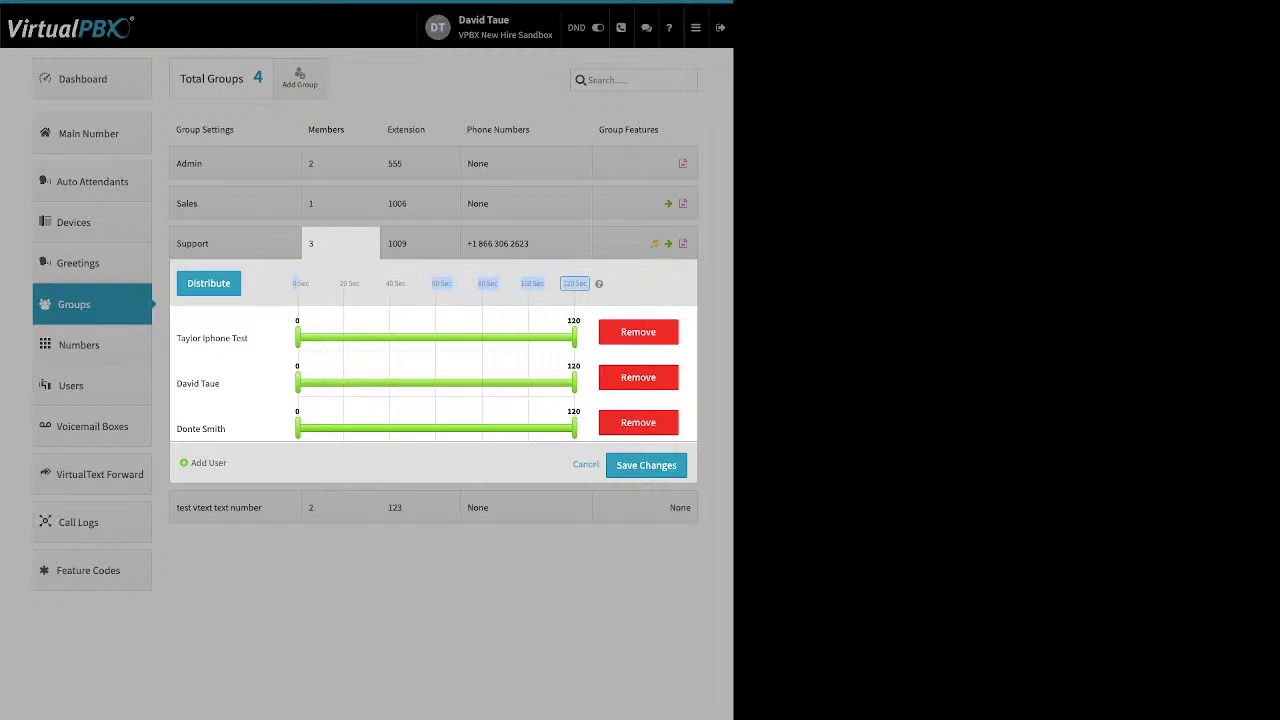
Spread the three Support members over 120 seconds, starting the second at 10 s and the third at 22 s
left_click(574, 283)
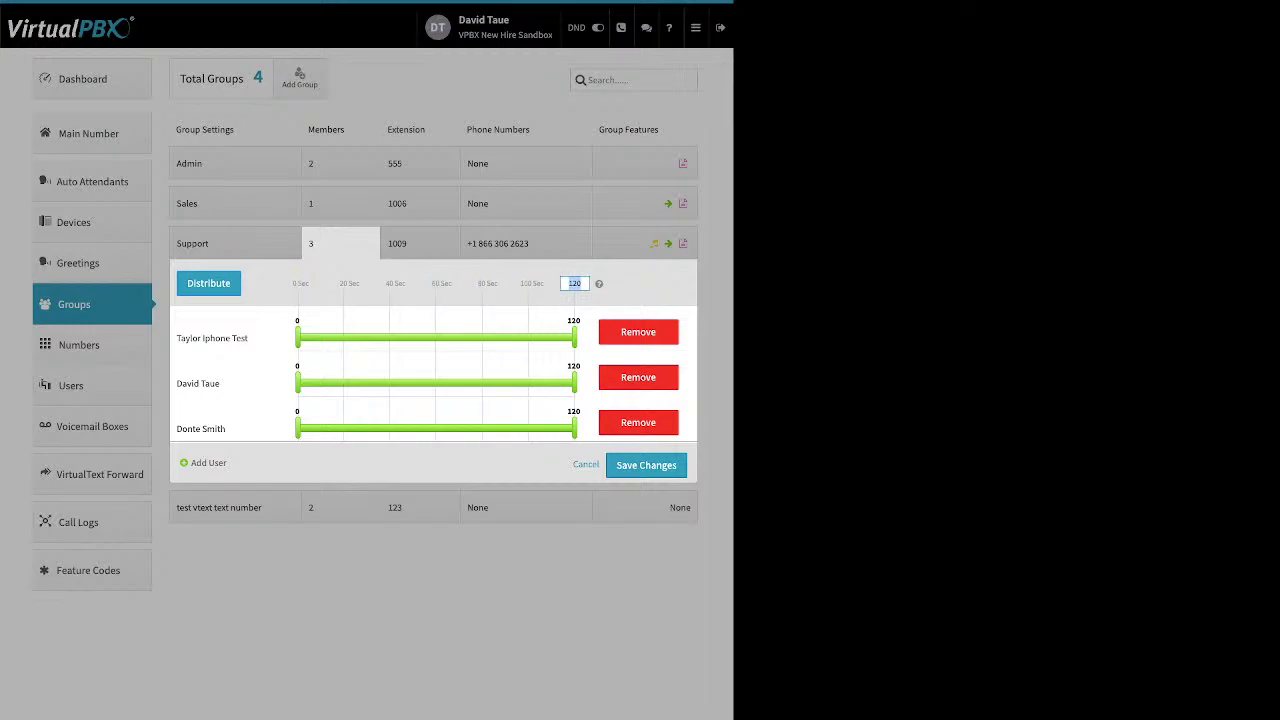
key("Return")
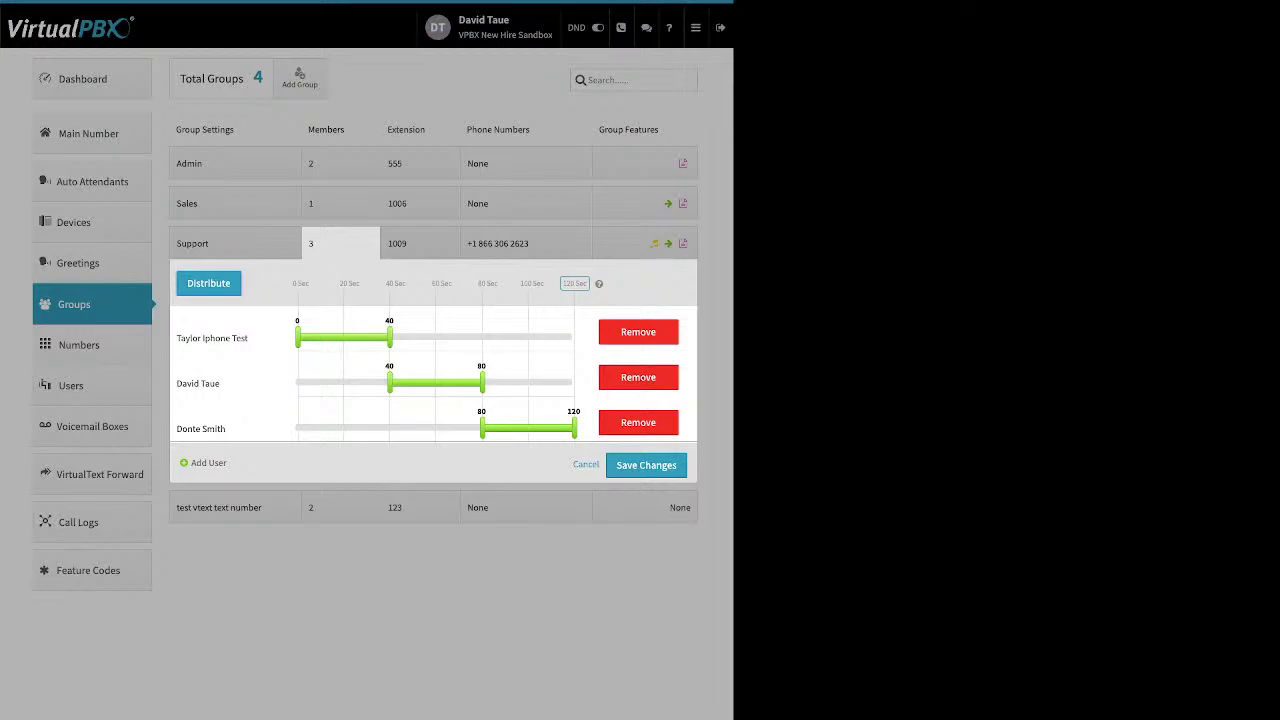
left_click_drag(389, 383, 320, 383)
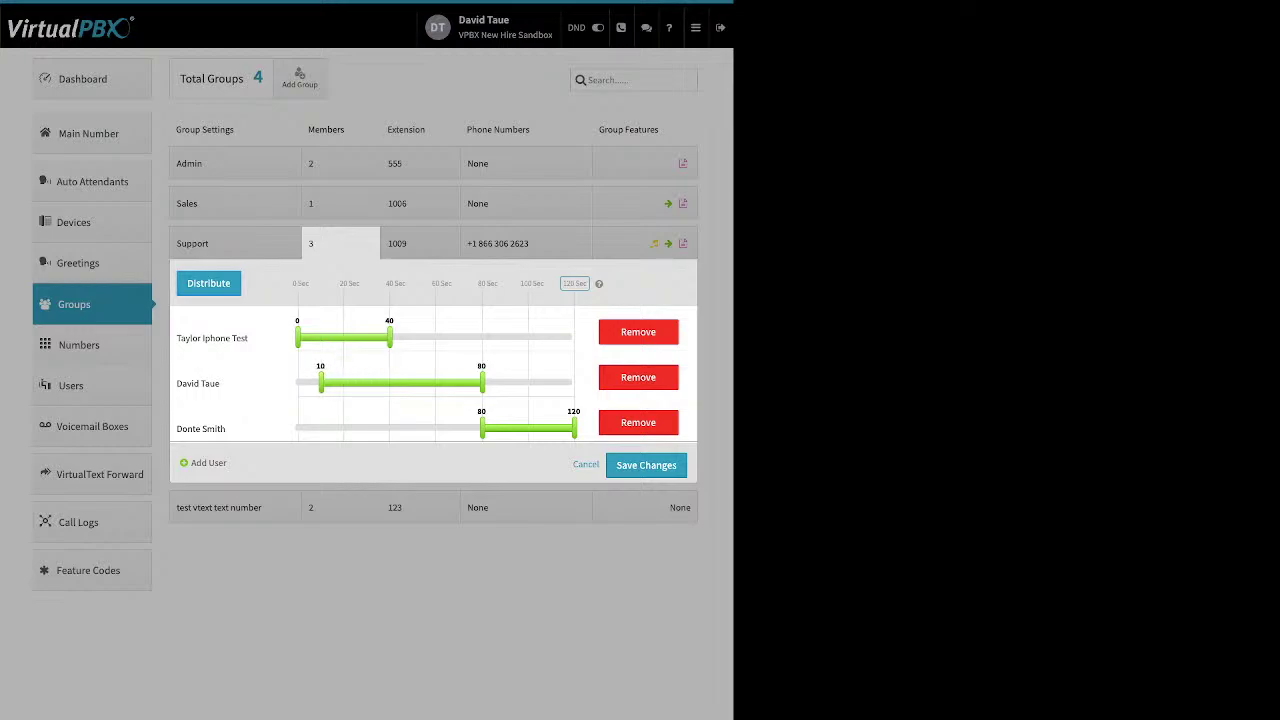
left_click_drag(482, 428, 348, 428)
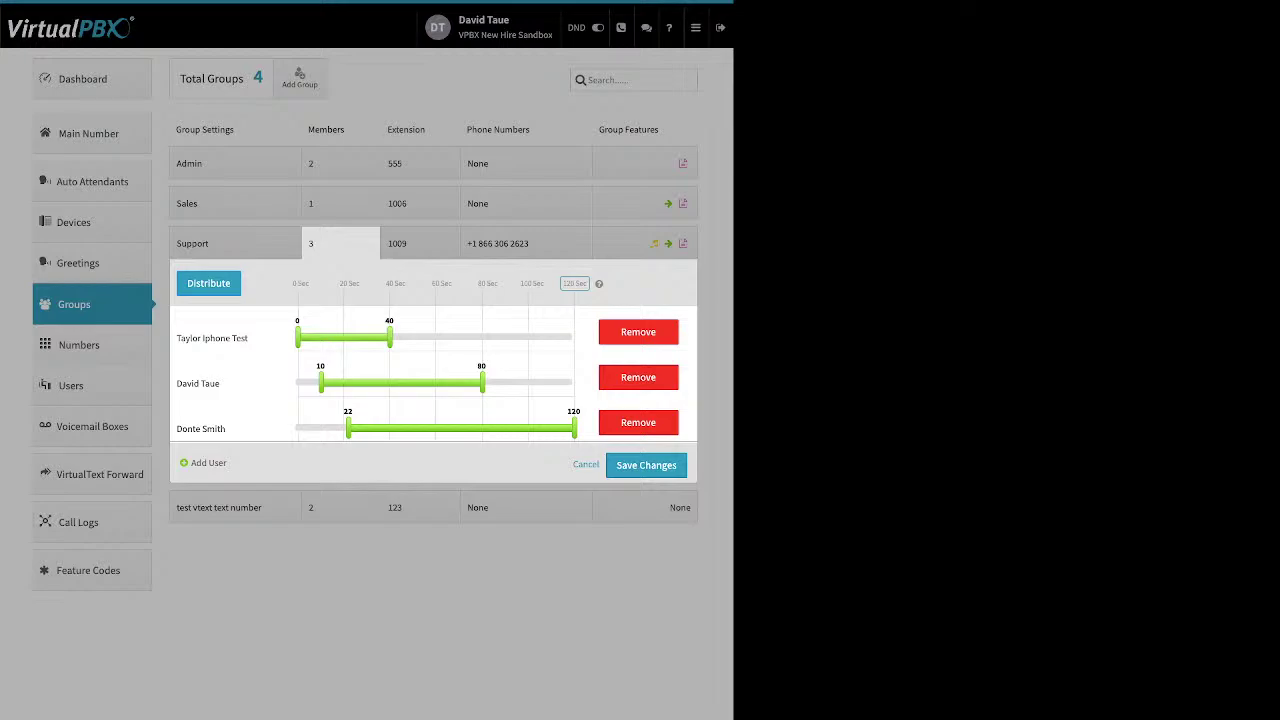
Temporarily add a fourth user to redistribute into 30-second windows, remove it, and move the 60–90 member to the top
left_click(200, 462)
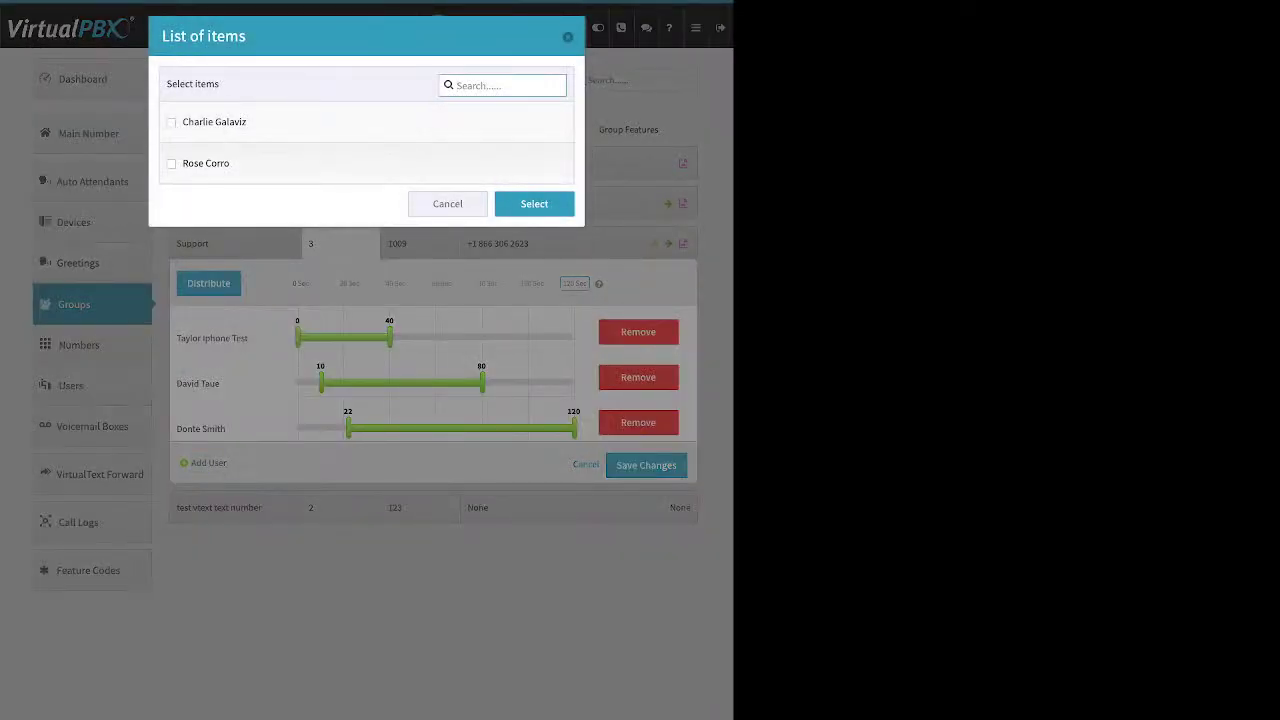
left_click(171, 122)
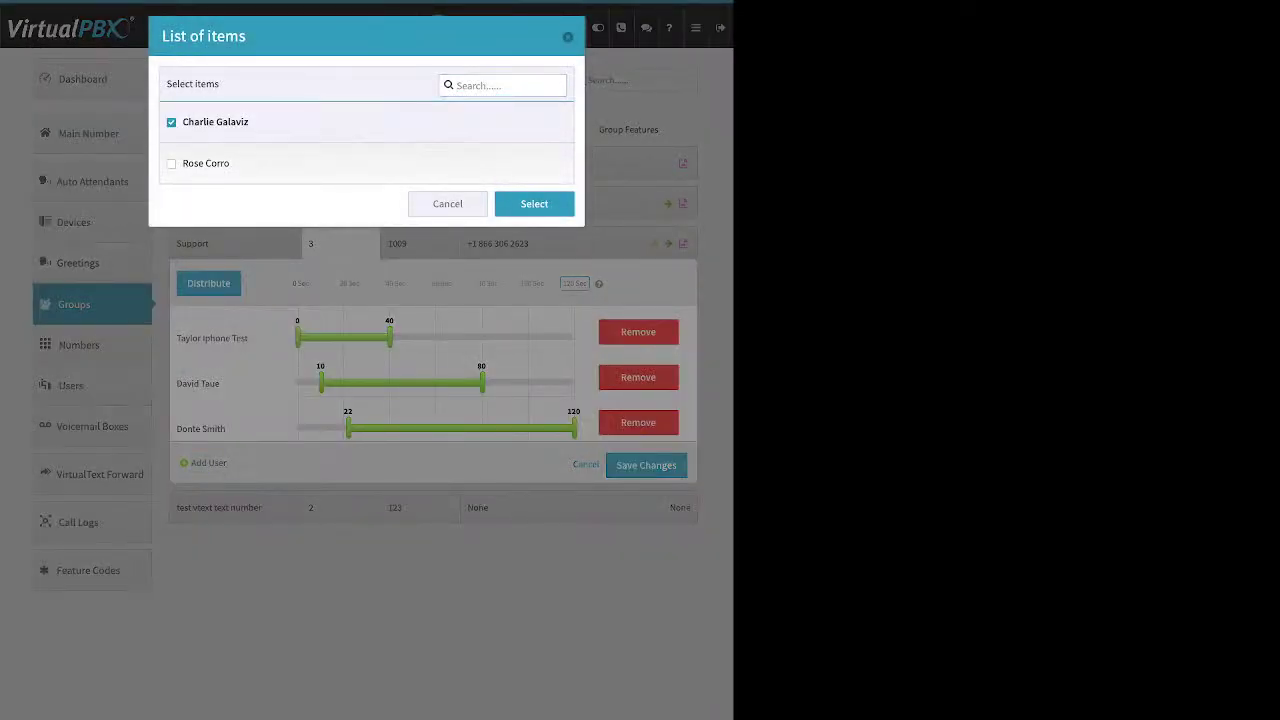
left_click(534, 203)
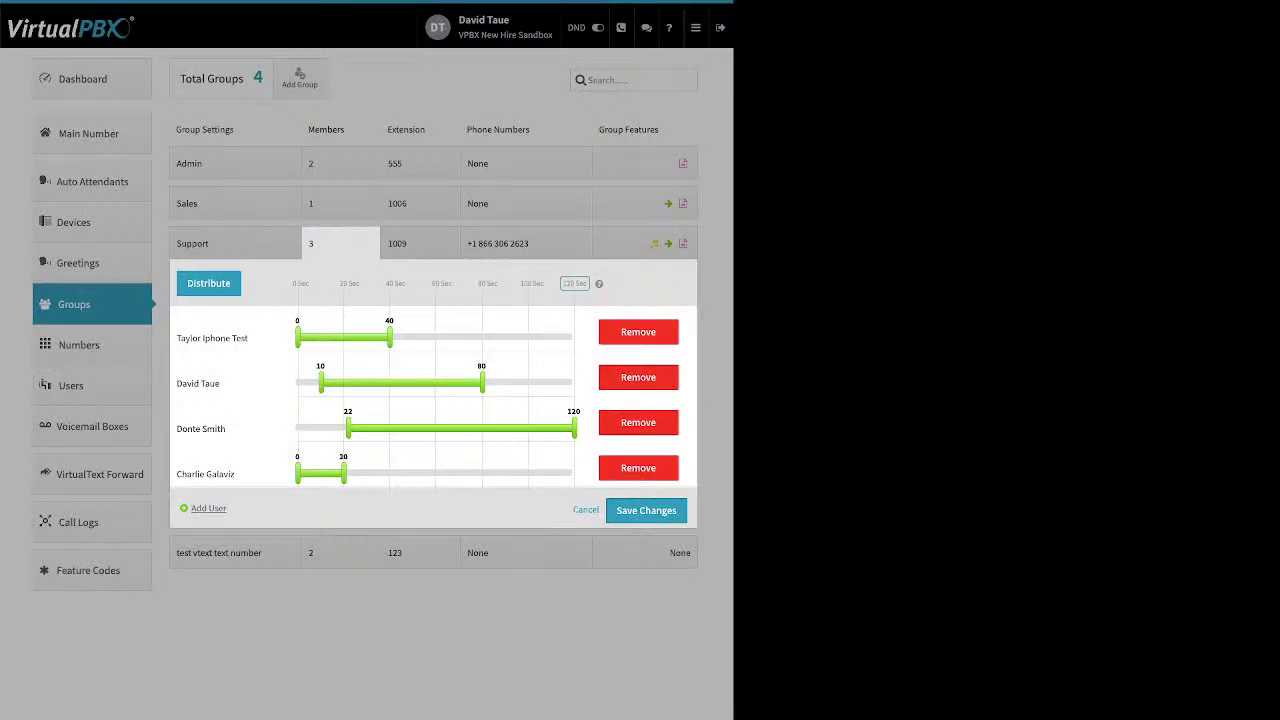
left_click(208, 283)
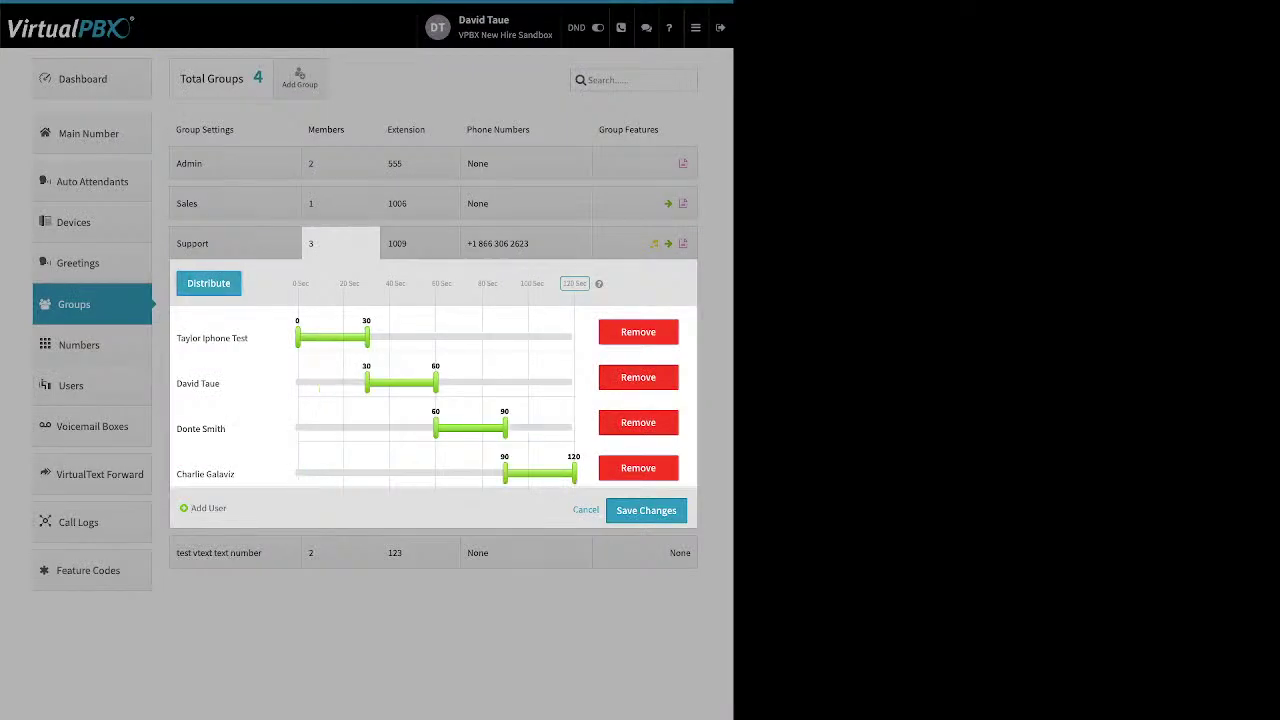
left_click(638, 468)
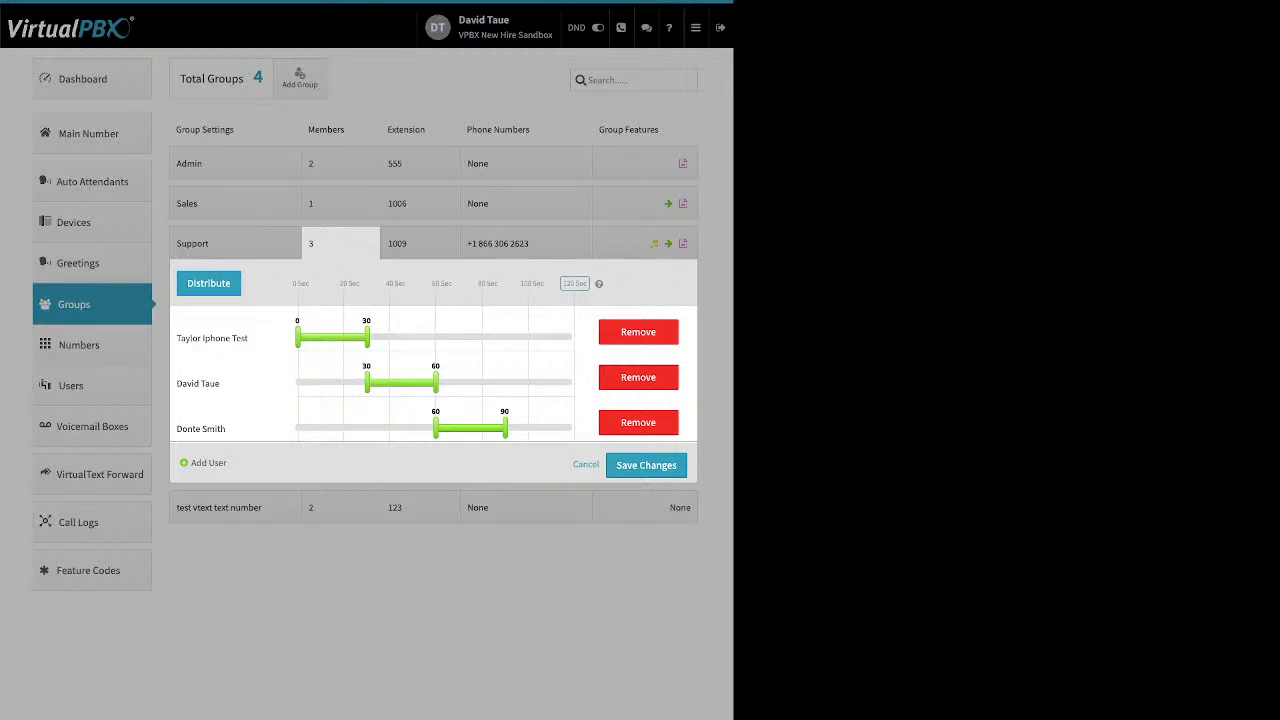
left_click_drag(205, 428, 254, 328)
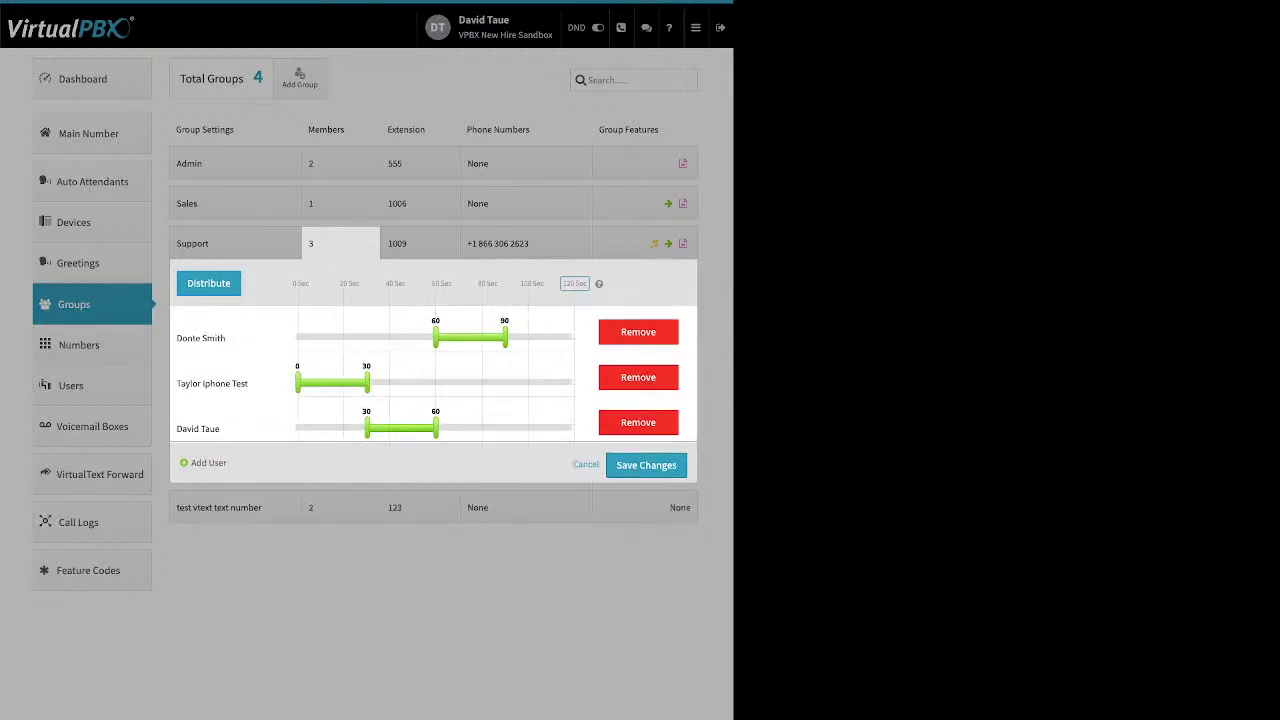
Place the moved member first and review the Support group's extension assignments
left_click(209, 284)
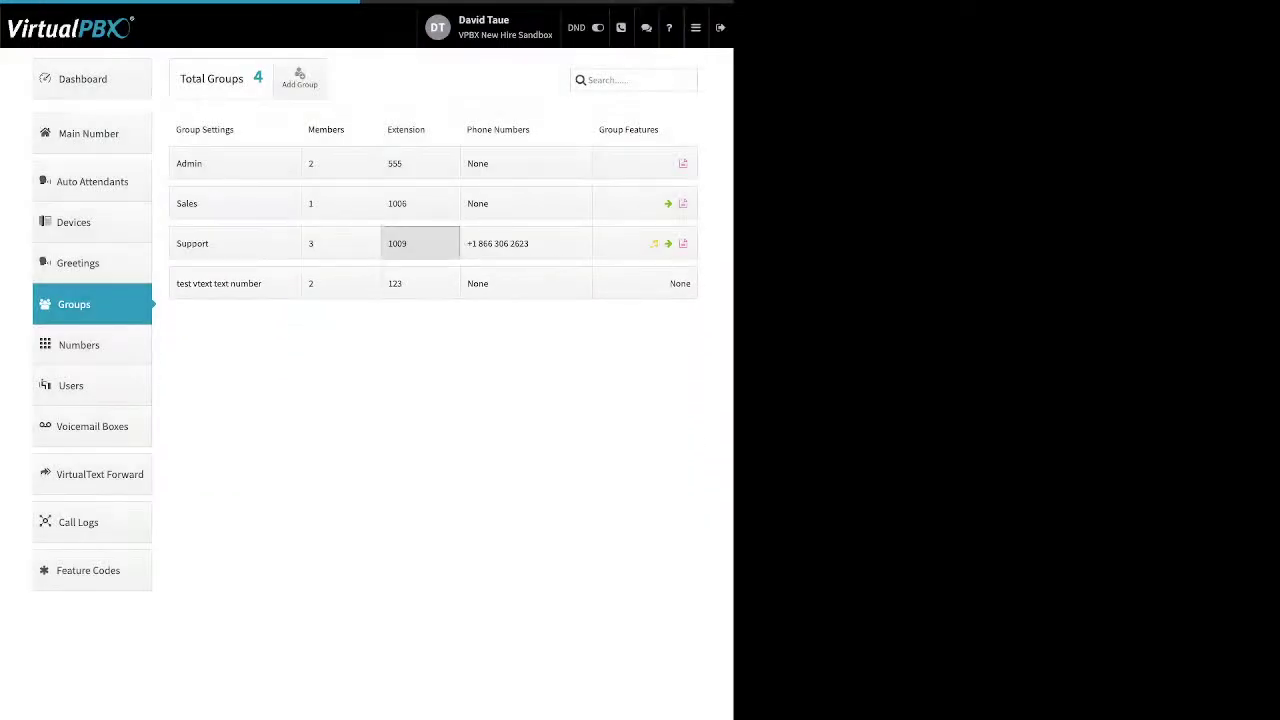
left_click(419, 243)
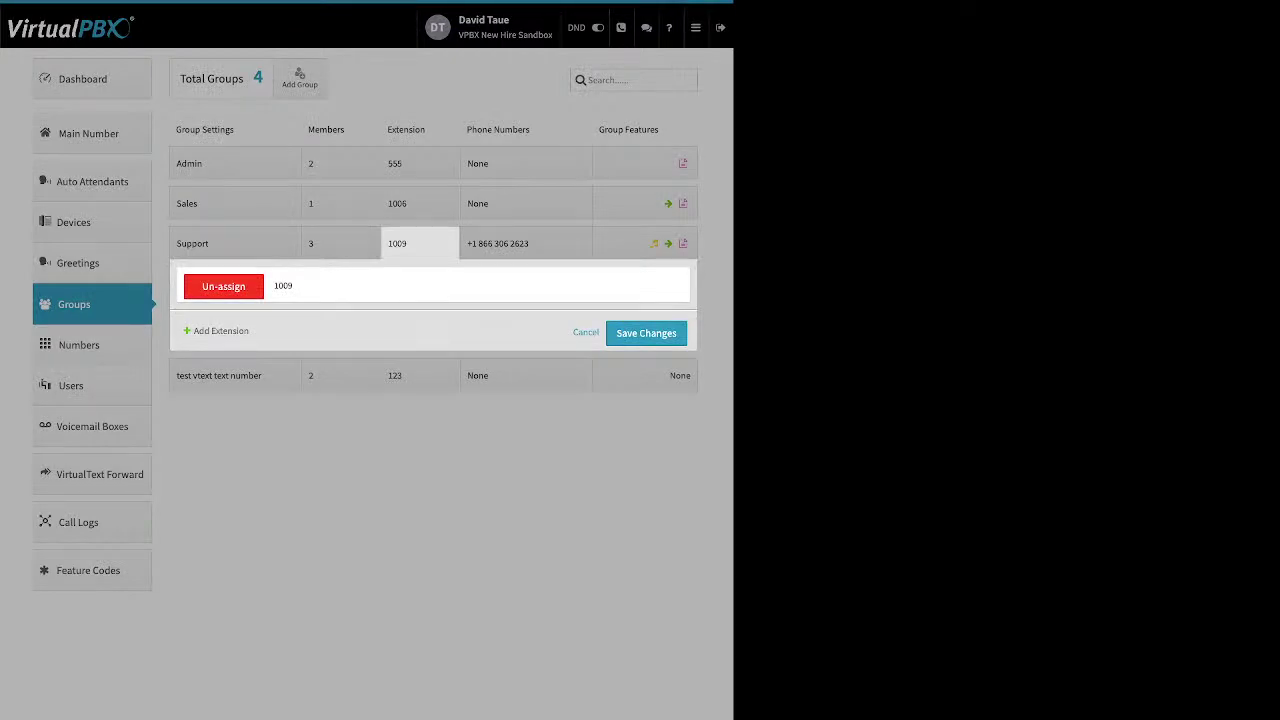
double_click(228, 331)
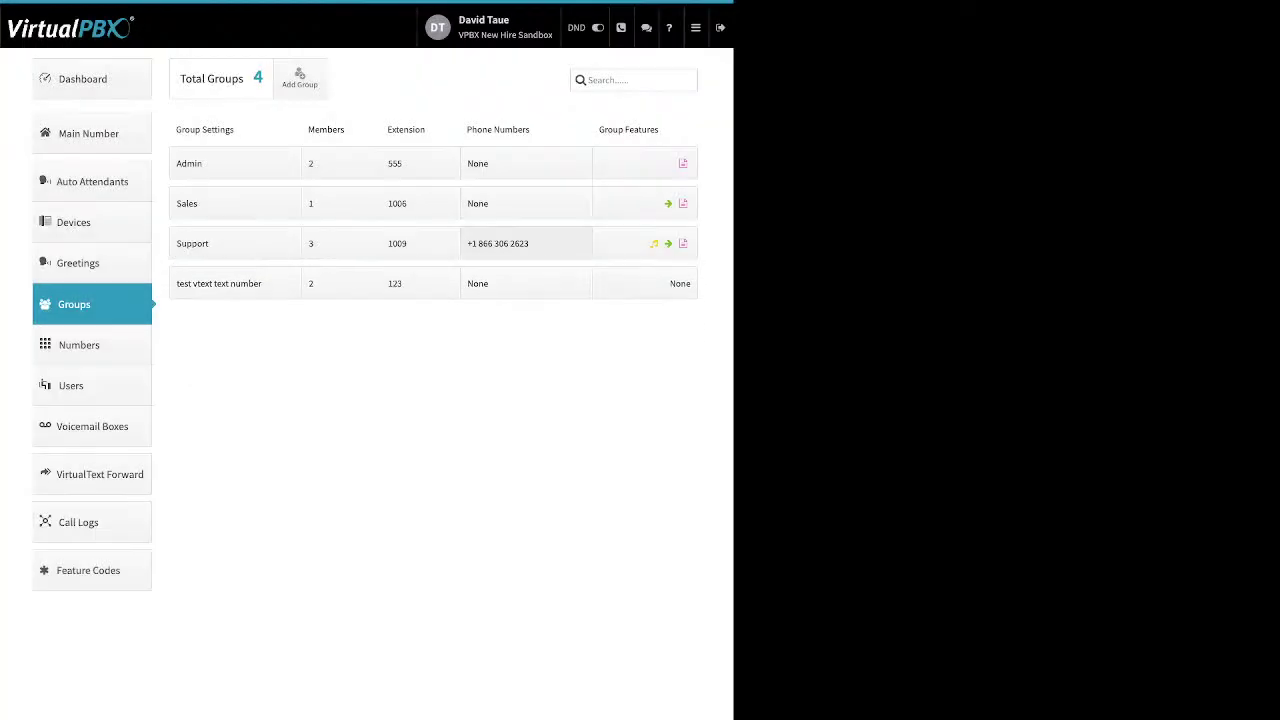
Review the Support group's assigned phone number and its settings menu
left_click(525, 243)
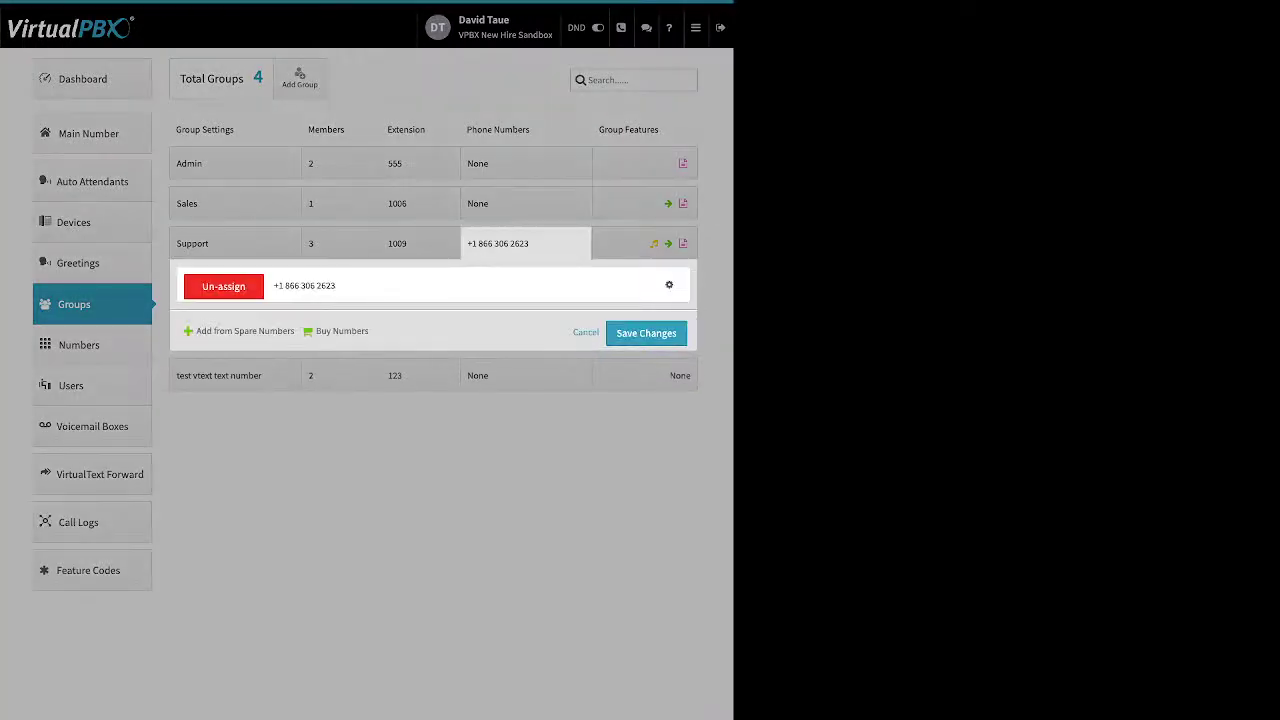
left_click_drag(195, 332, 368, 332)
left_click(669, 285)
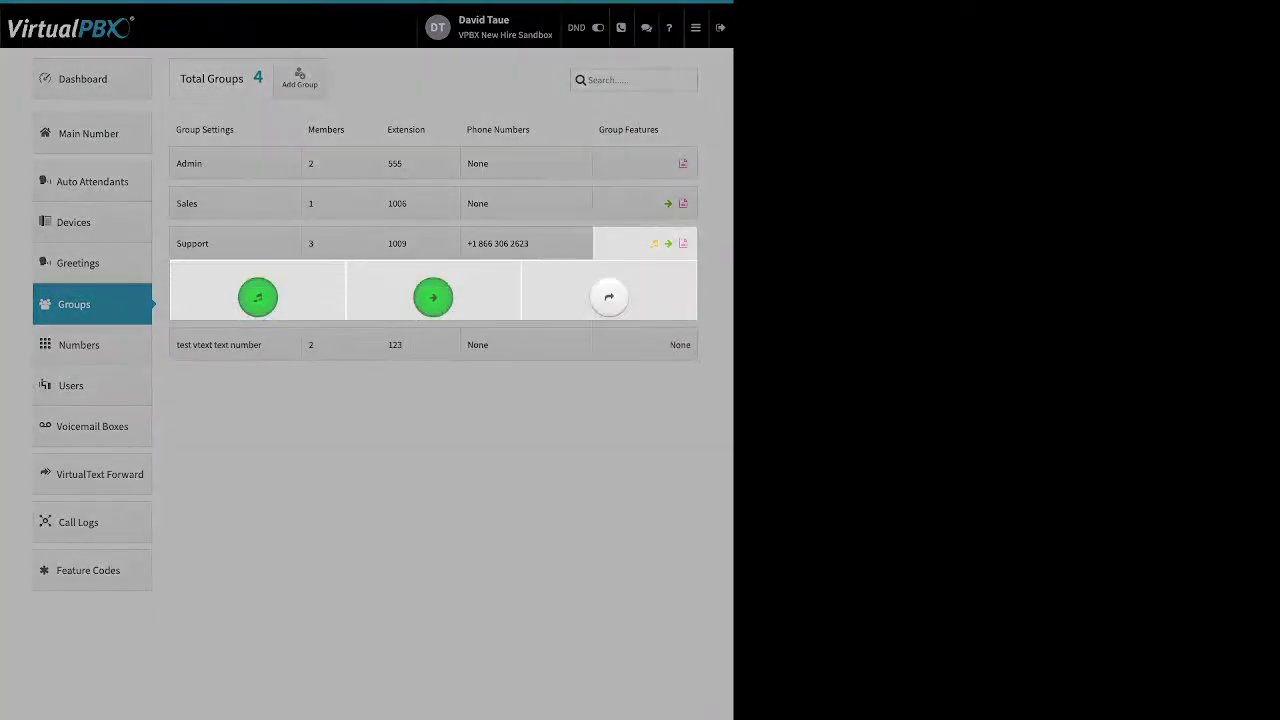
left_click(258, 297)
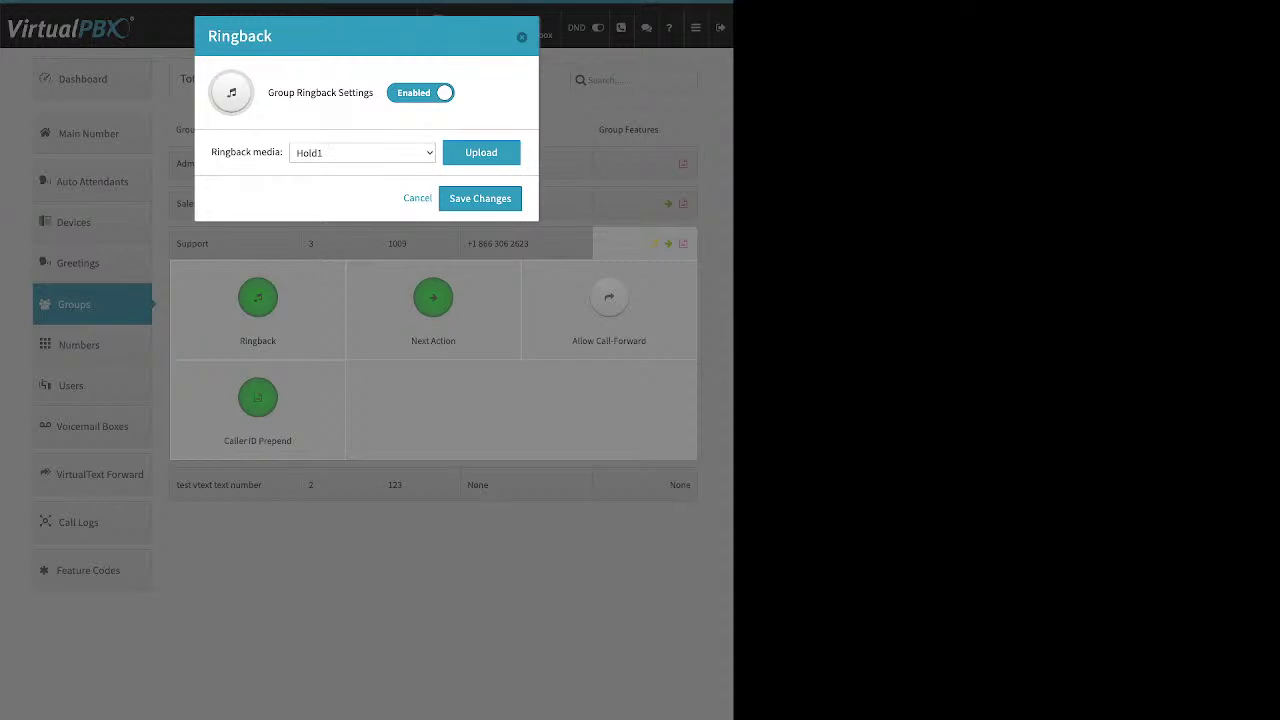
left_click_drag(268, 92, 374, 92)
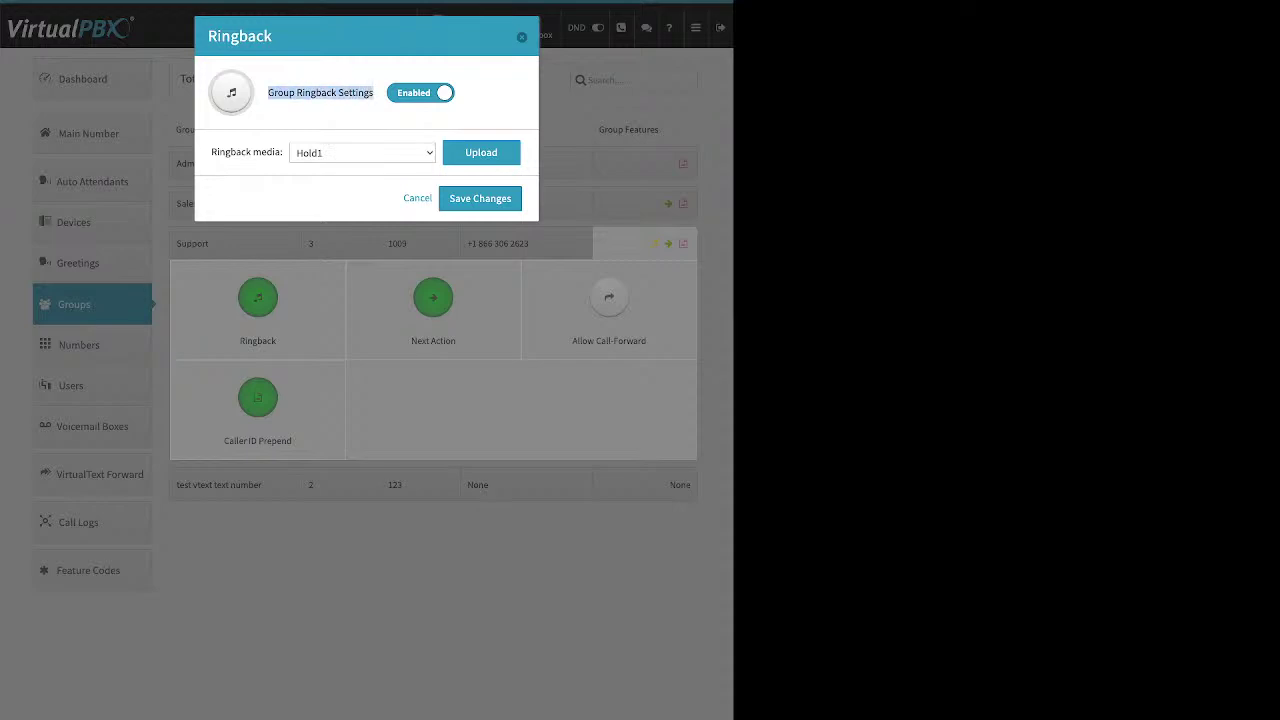
left_click(481, 152)
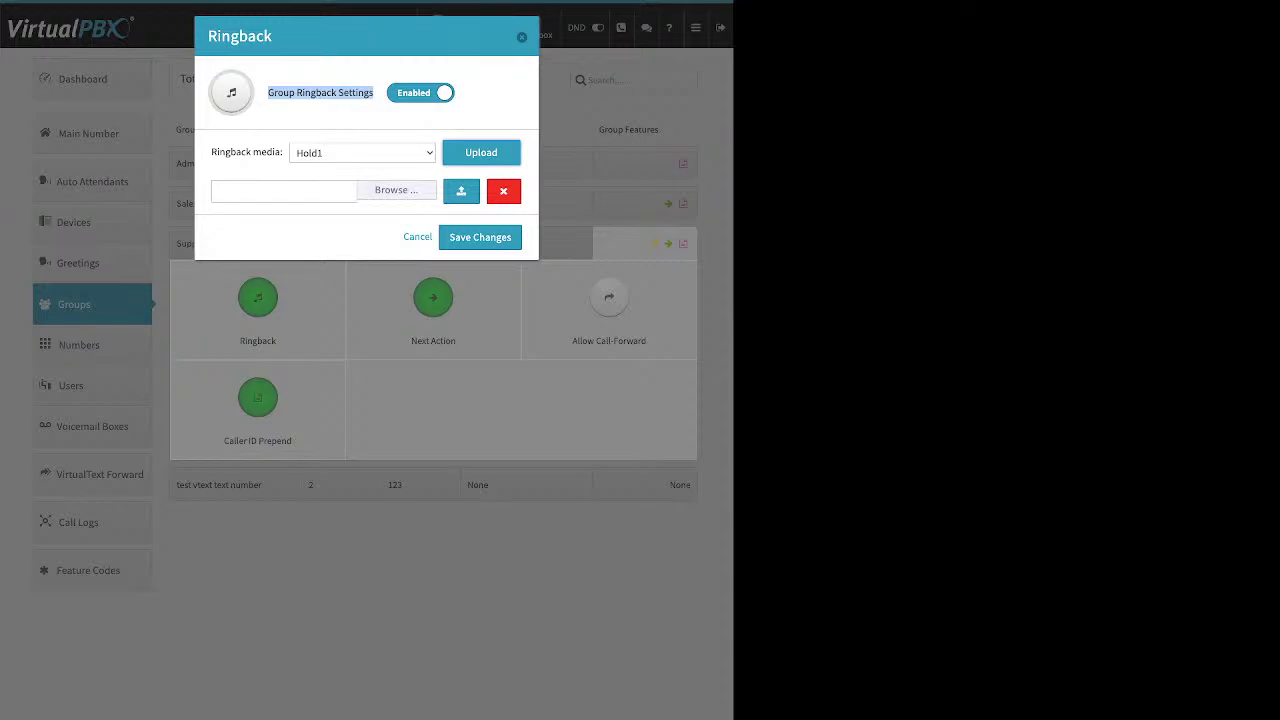
key("Escape")
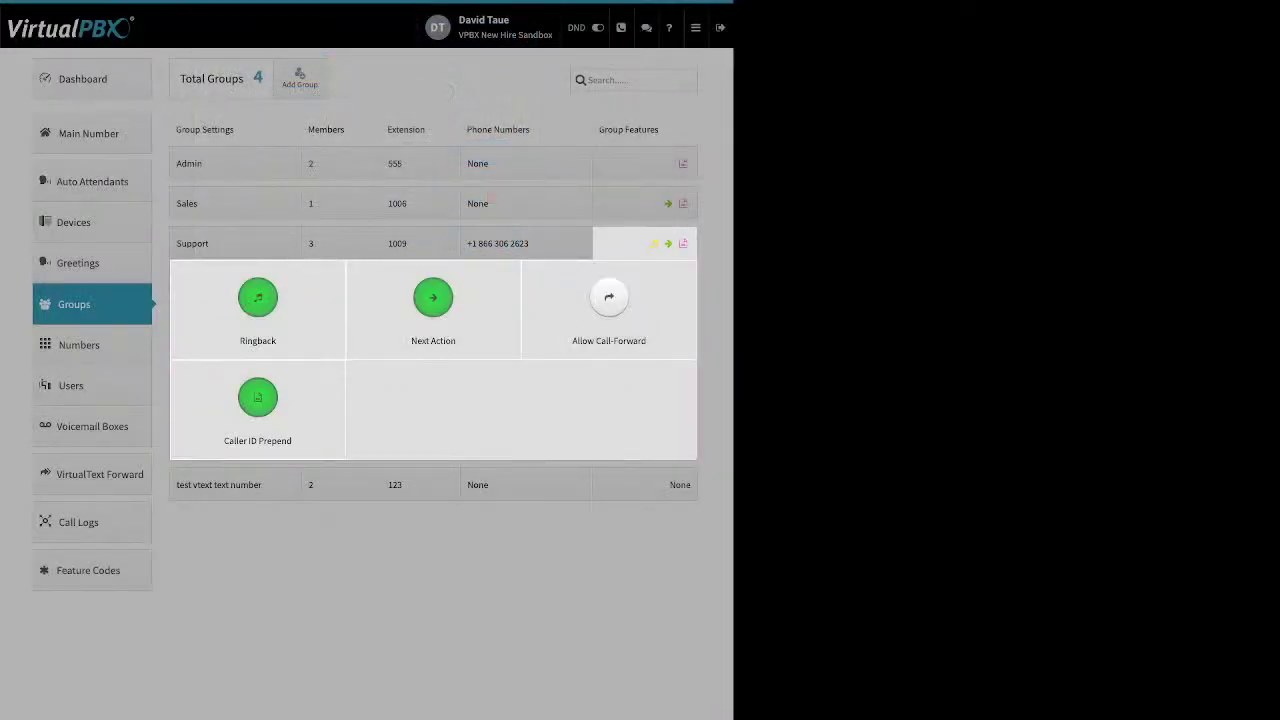
Open the Support group's no-answer Next Action settings and its forwarding option
left_click(433, 297)
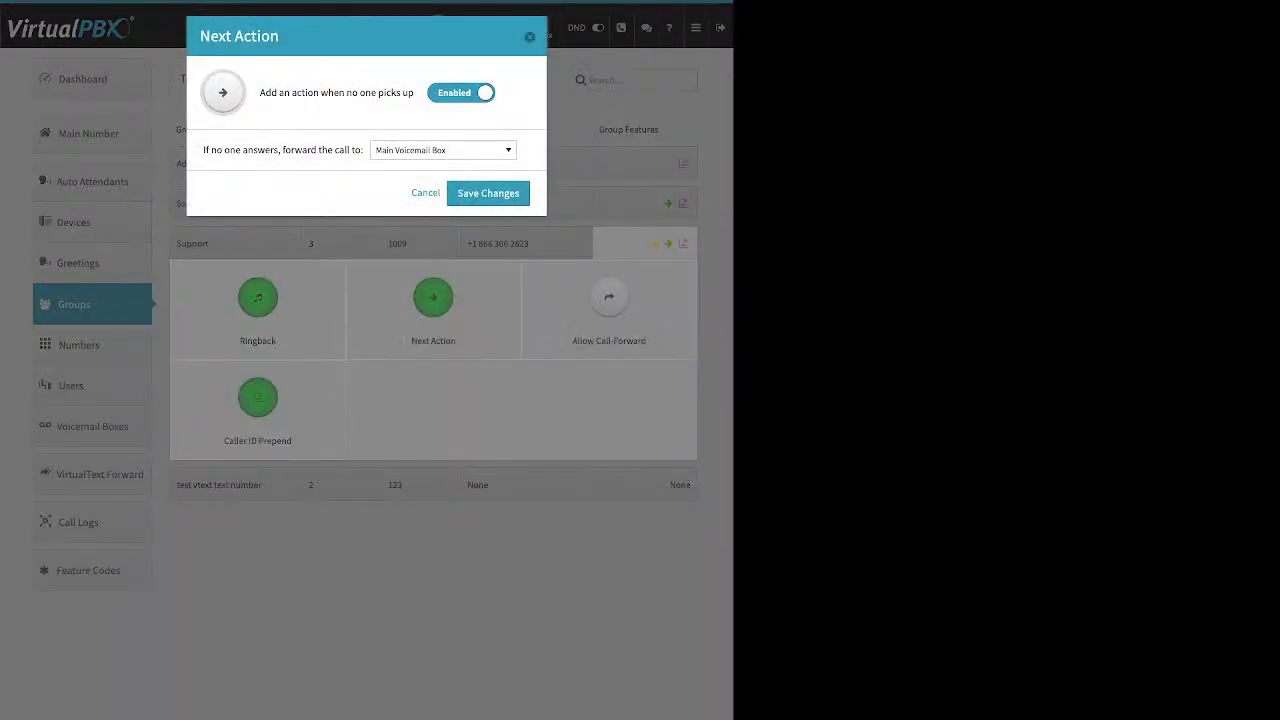
left_click_drag(260, 92, 414, 92)
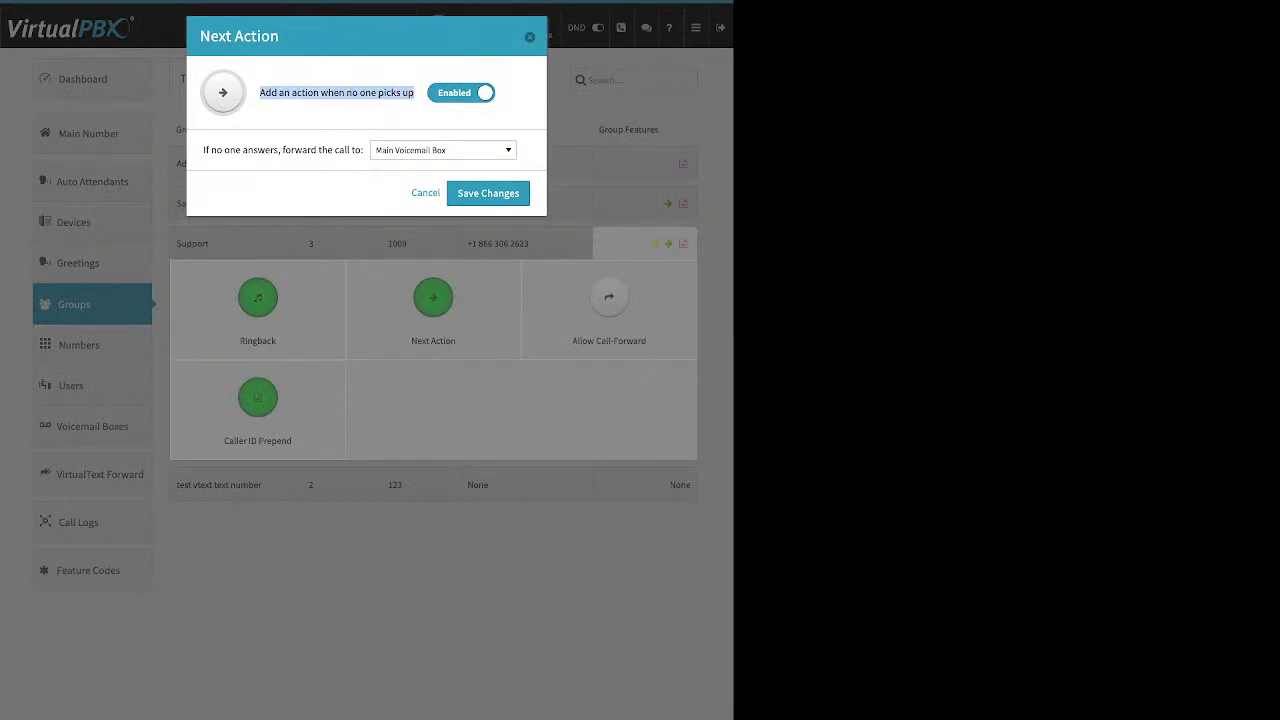
left_click_drag(203, 150, 363, 150)
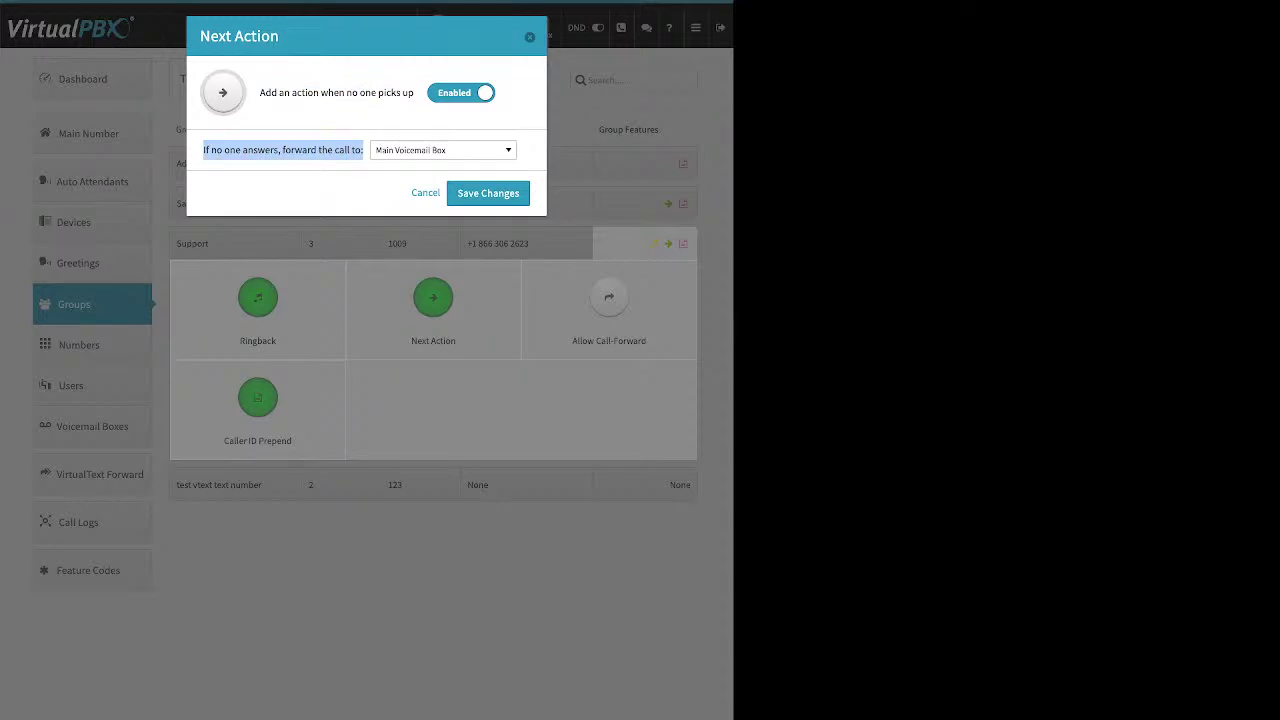
Browse the forward destinations, keep Main Voicemail Box, and save the no-answer setting
left_click(443, 150)
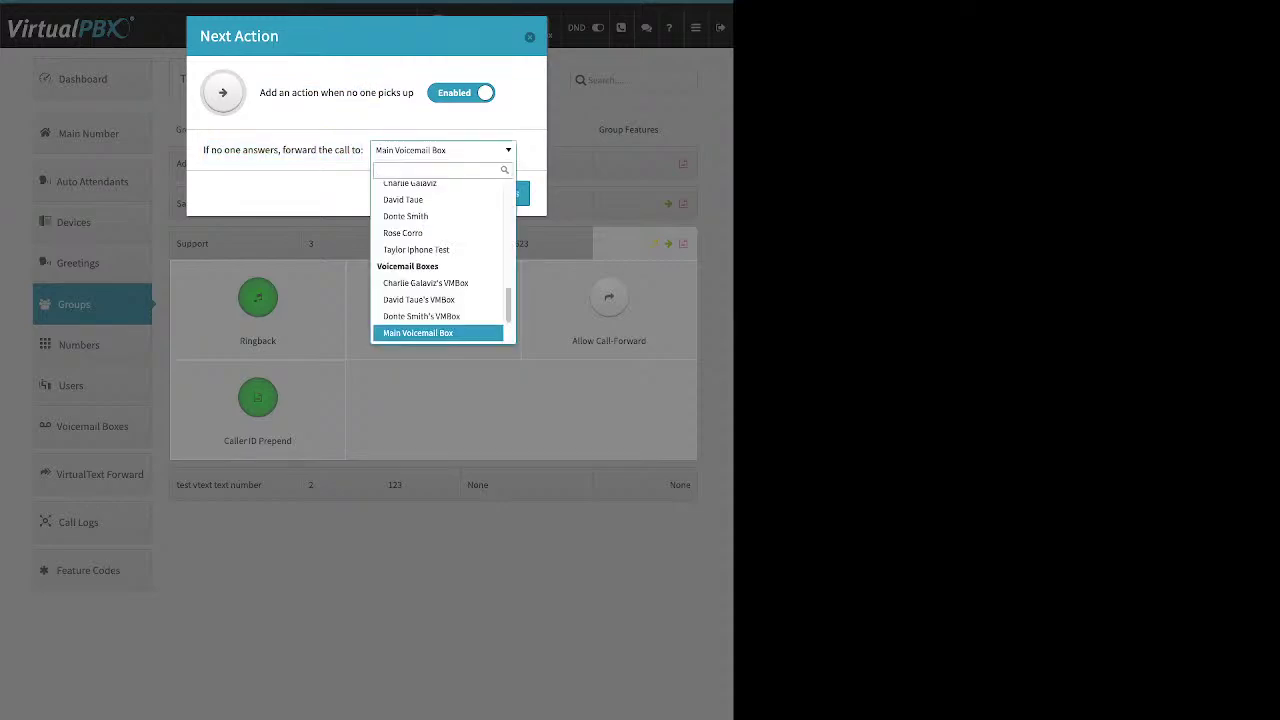
scroll(440, 262, "up", 10)
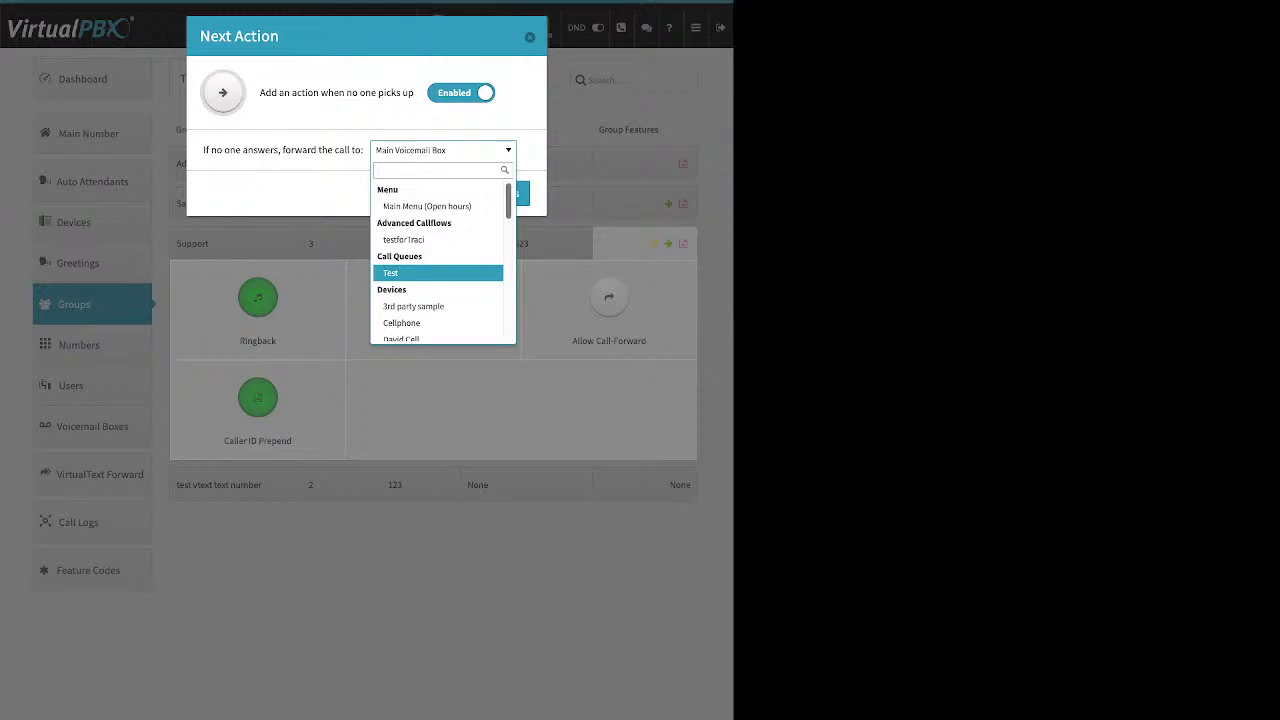
scroll(440, 262, "down", 1)
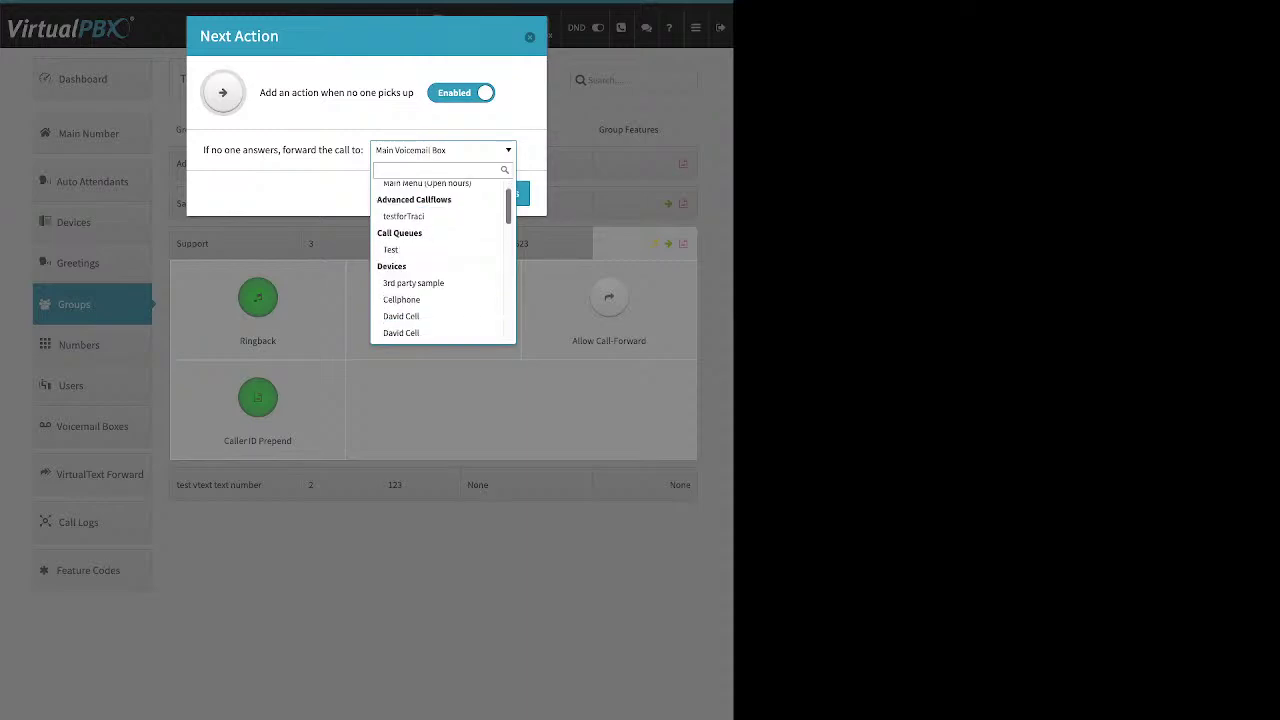
scroll(440, 264, "down", 5)
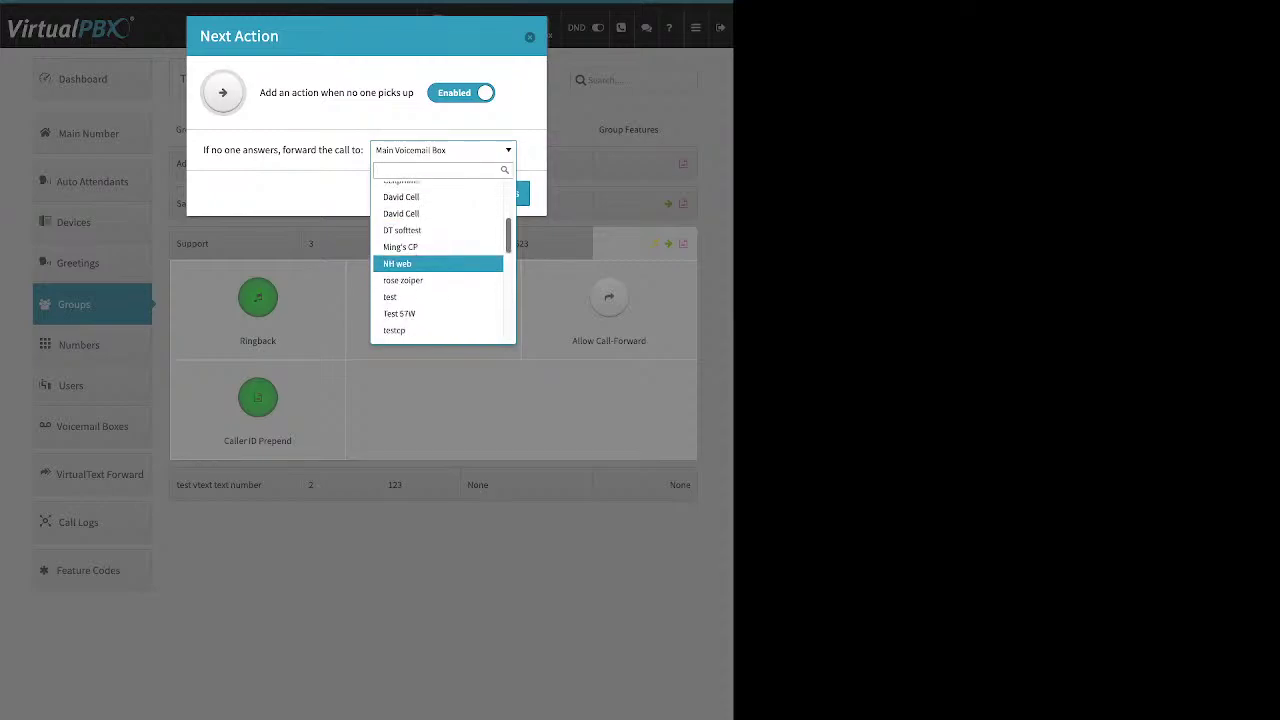
scroll(440, 262, "down", 3)
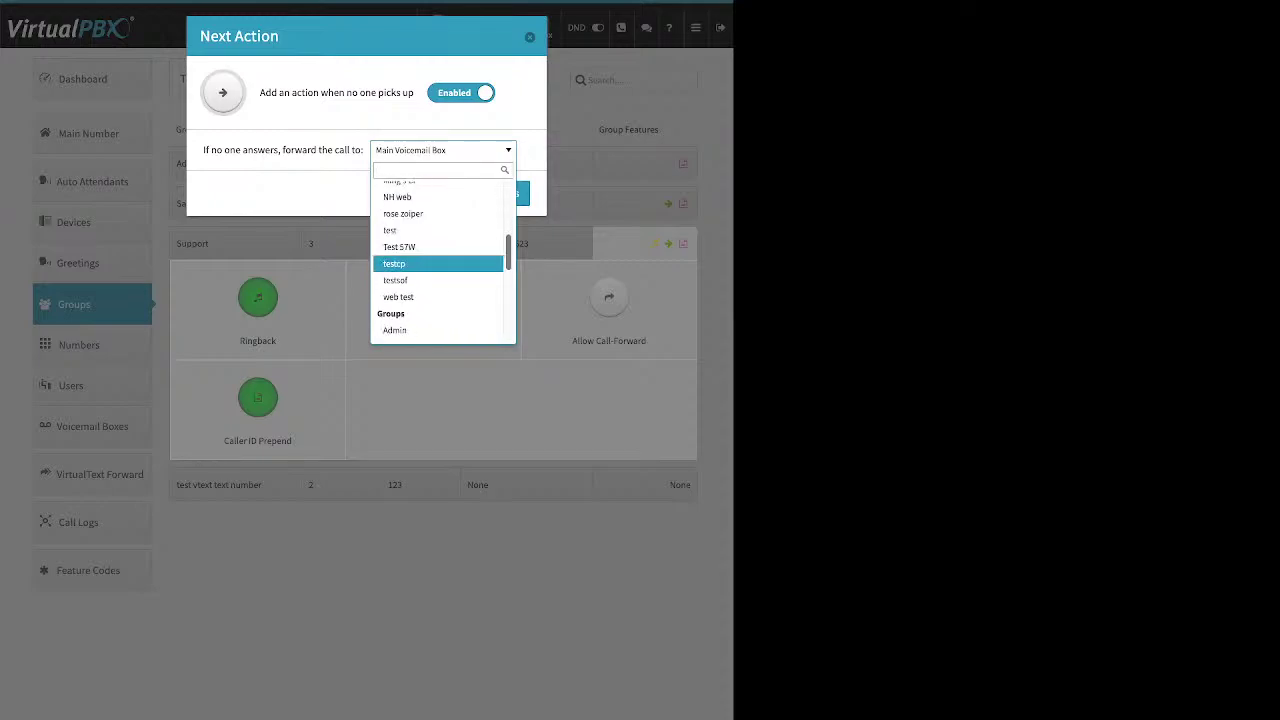
scroll(440, 262, "down", 1)
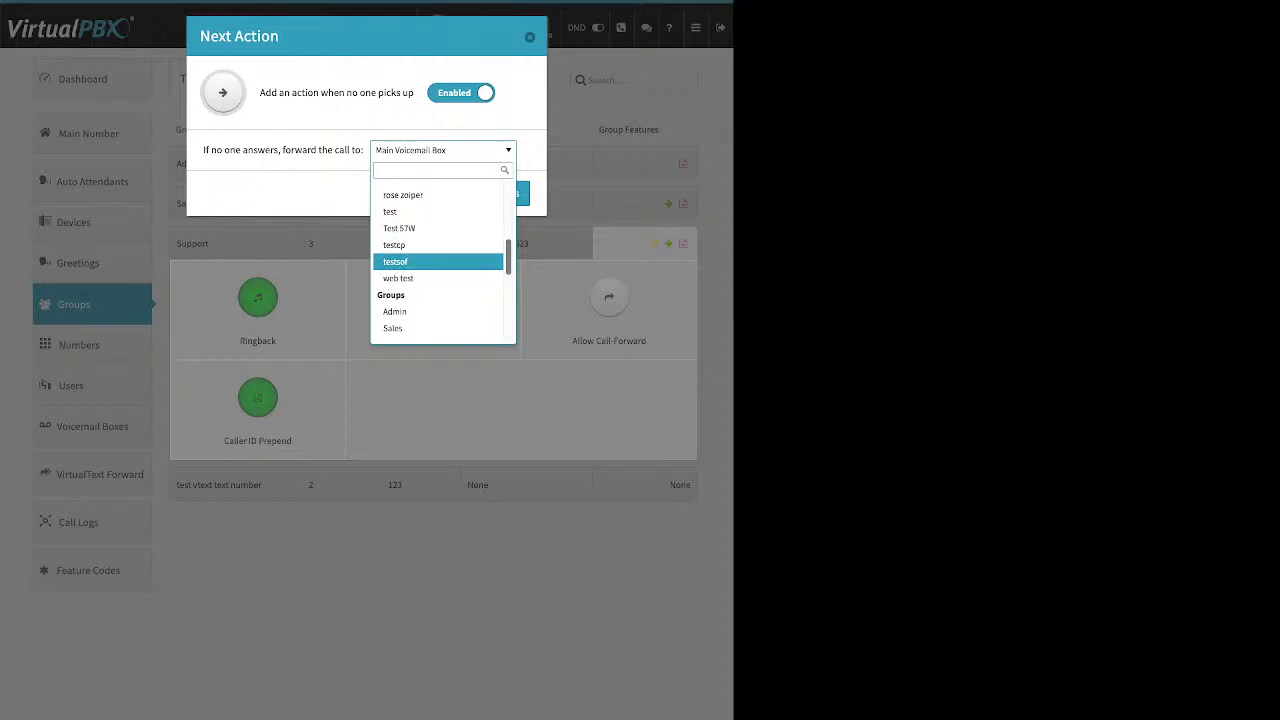
scroll(440, 262, "down", 1)
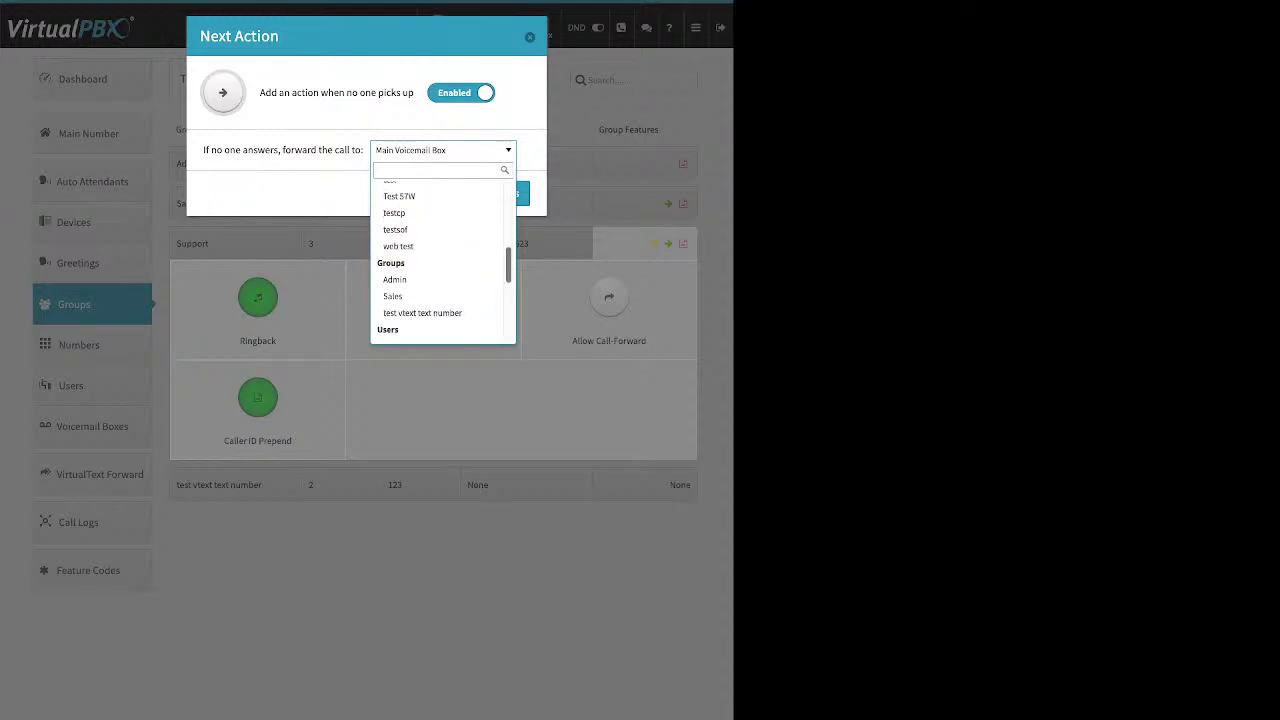
scroll(440, 262, "down", 3)
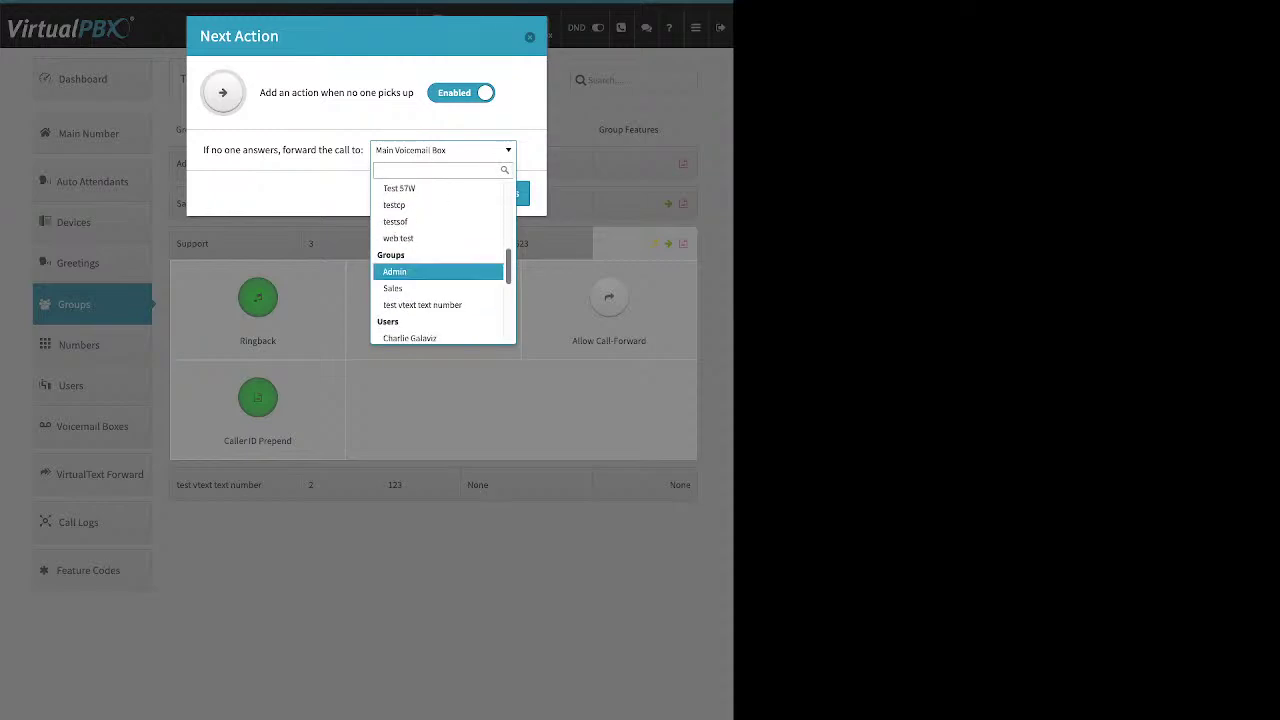
scroll(440, 262, "down", 6)
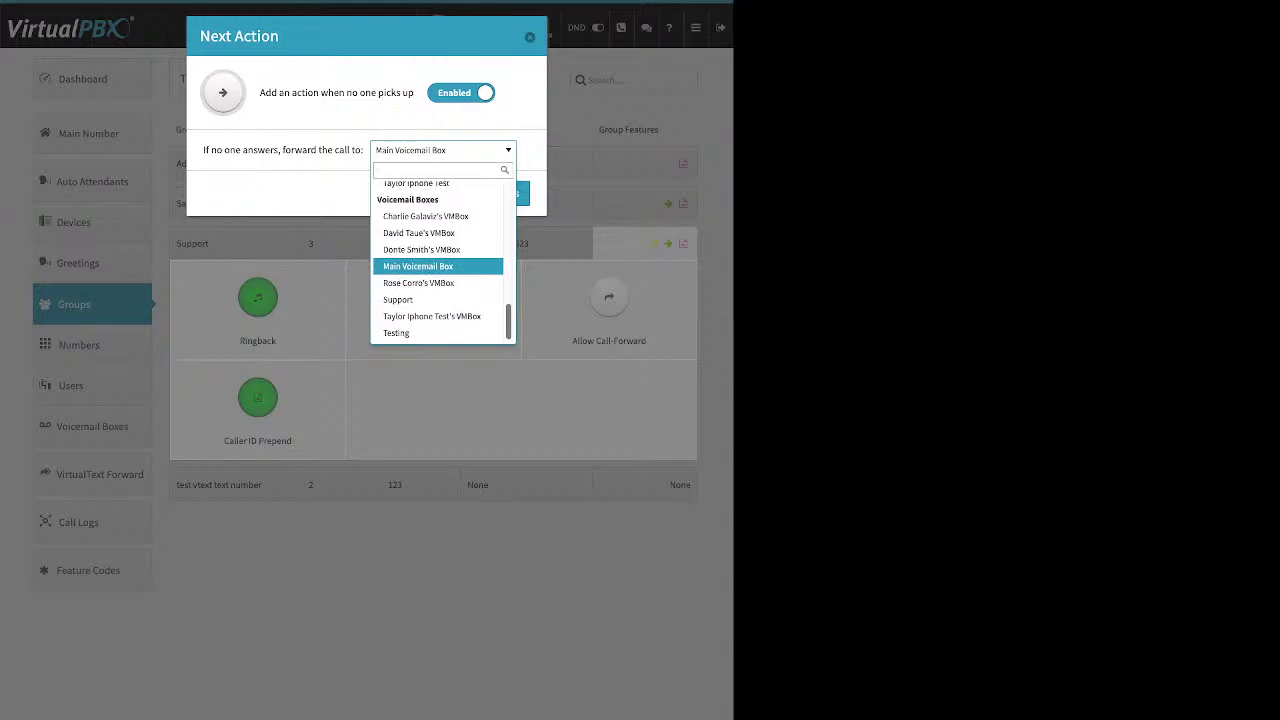
key("Return")
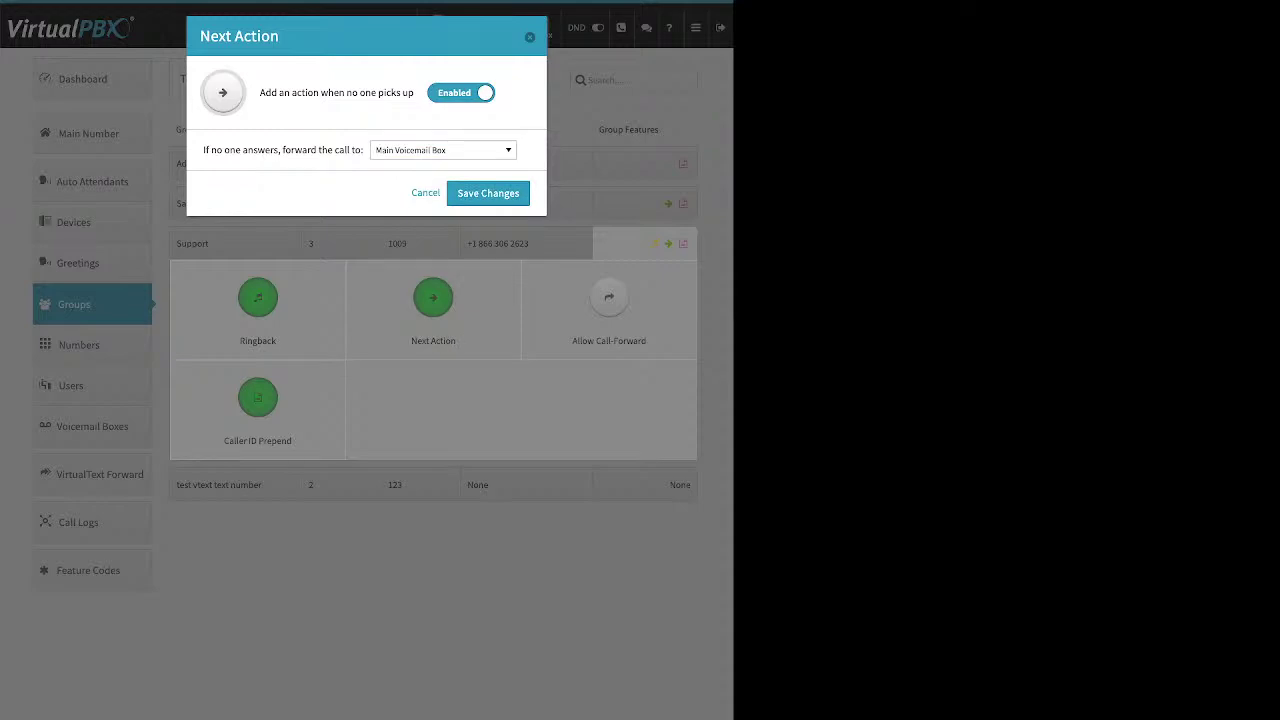
key("Return")
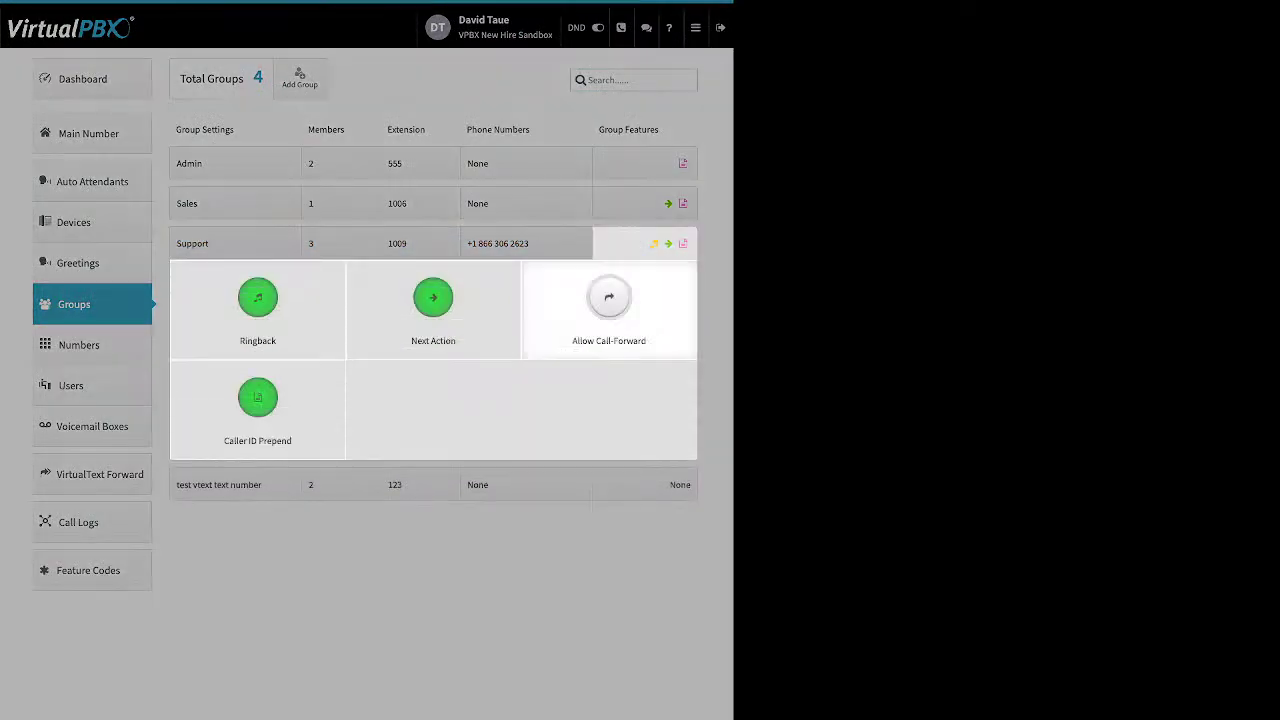
left_click(609, 300)
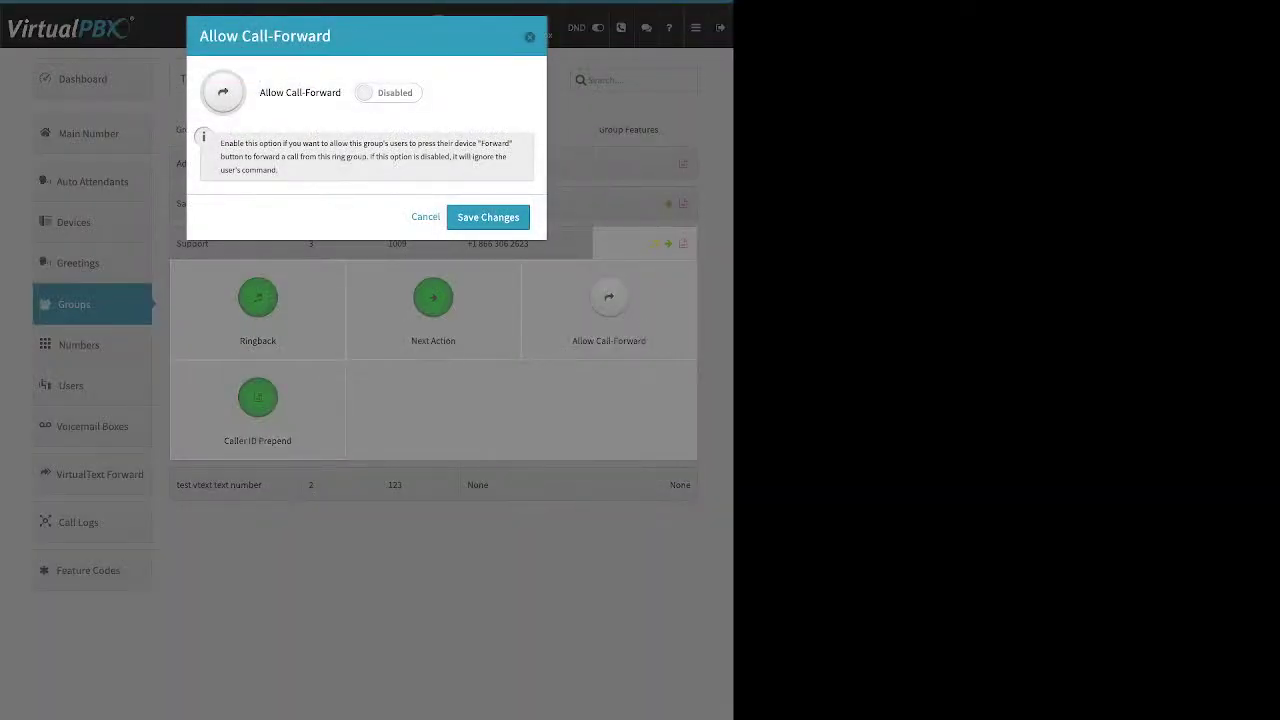
left_click(388, 92)
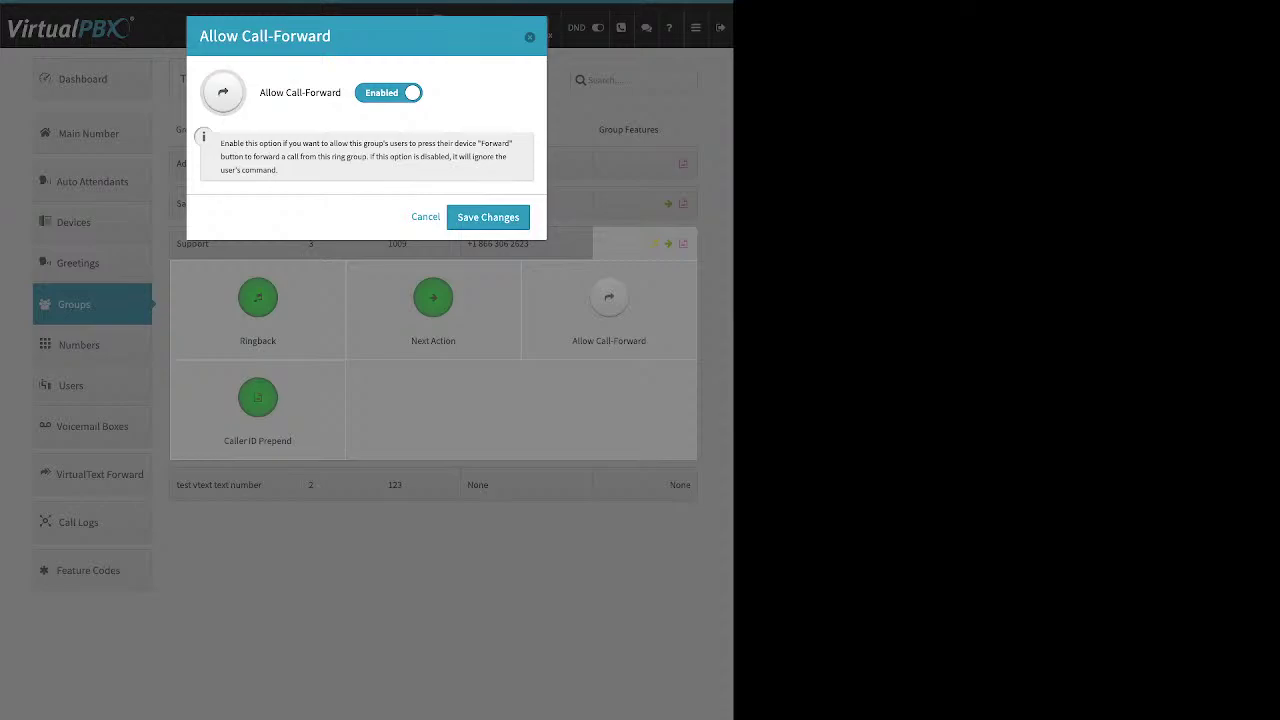
key("Return")
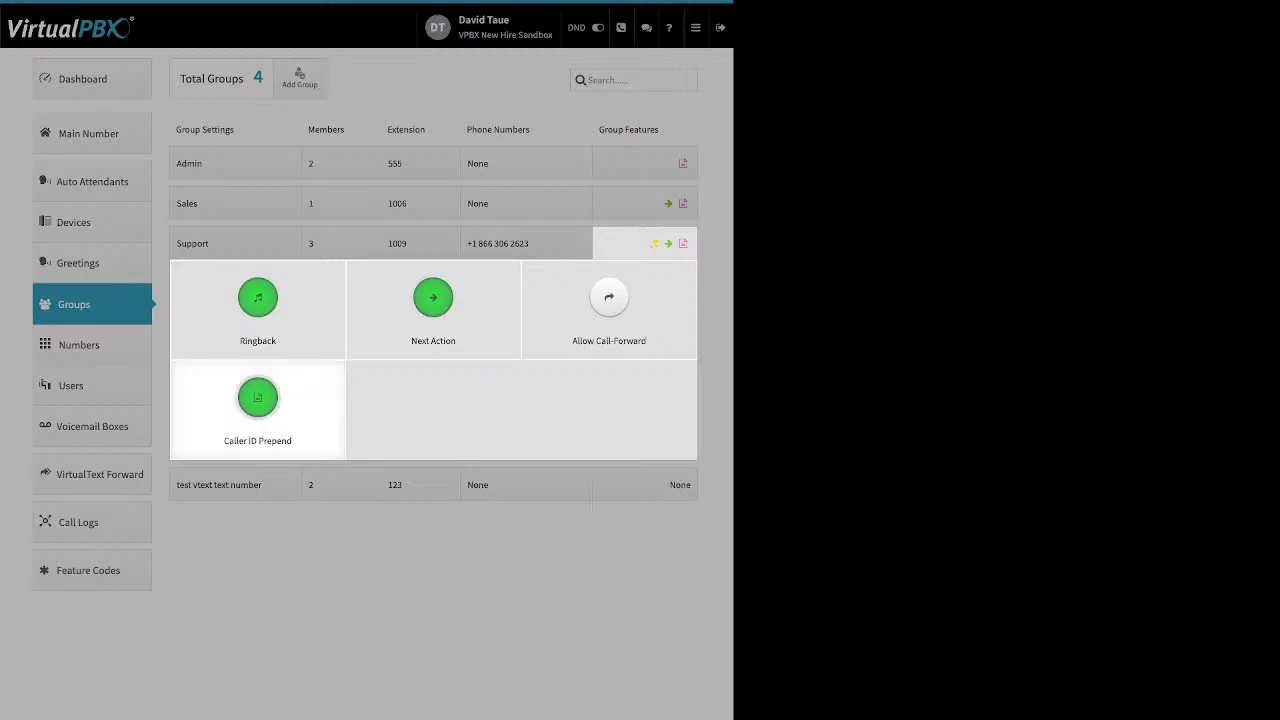
left_click(258, 405)
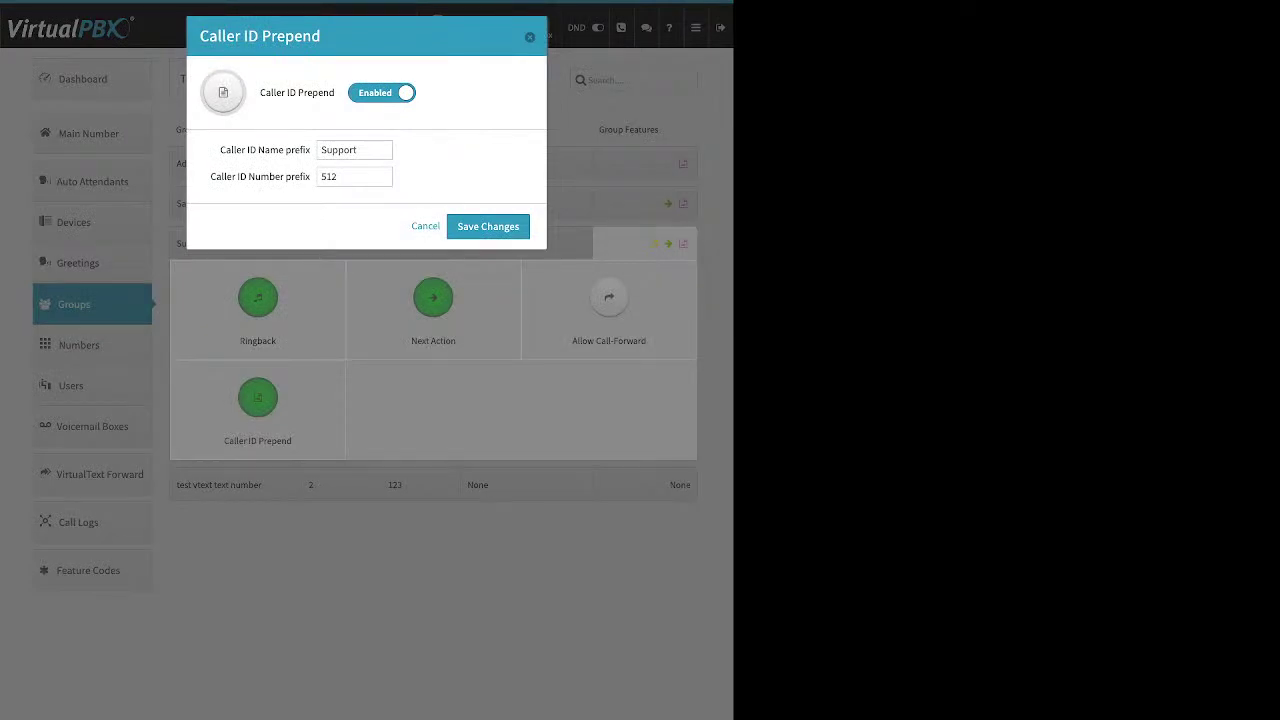
left_click_drag(220, 150, 285, 150)
left_click_drag(210, 177, 310, 177)
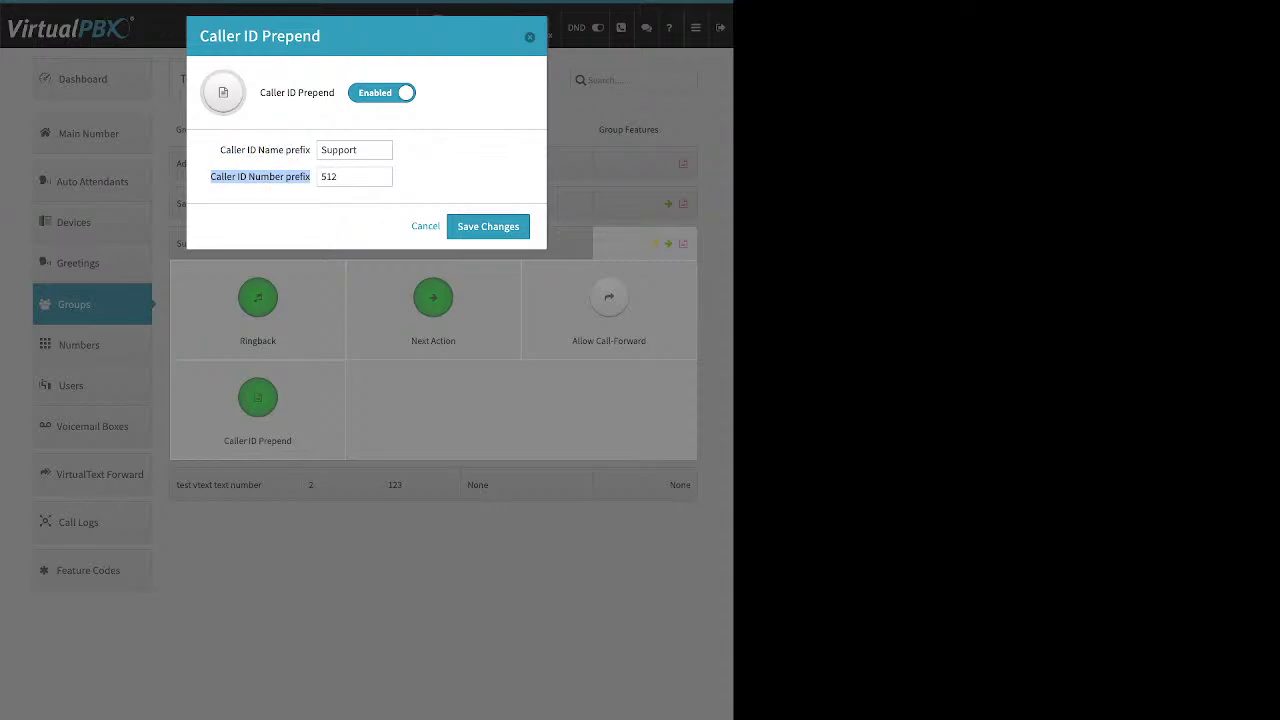
left_click_drag(220, 150, 310, 177)
left_click(321, 176)
double_click(338, 150)
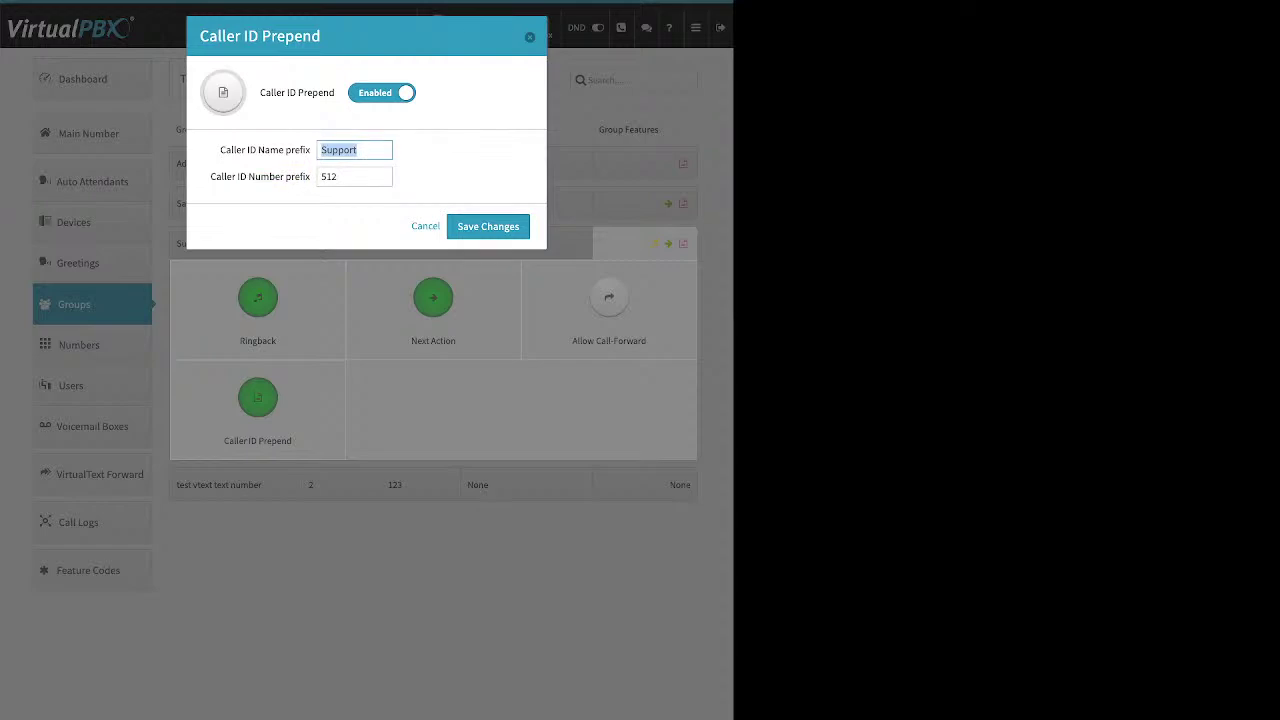
key("Return")
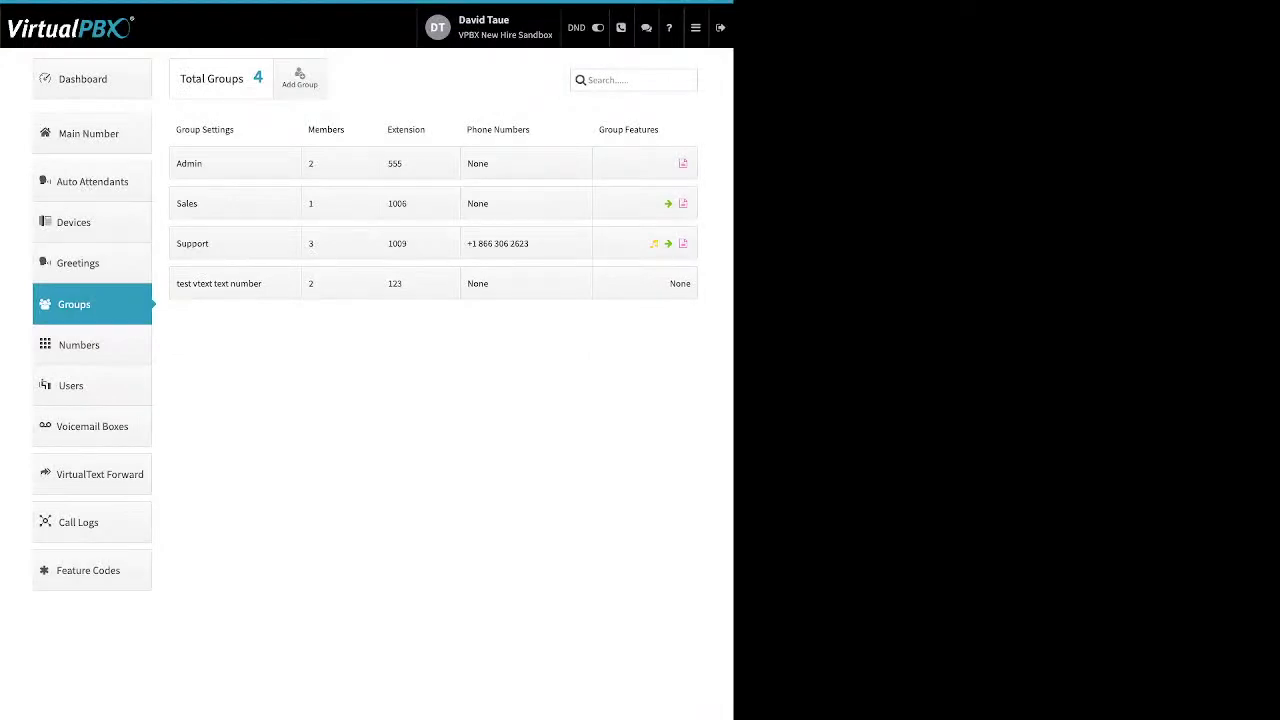
Go to Main Number settings and expand Office Hours Strategy showing weekdays 9:00–17:00
left_click(92, 133)
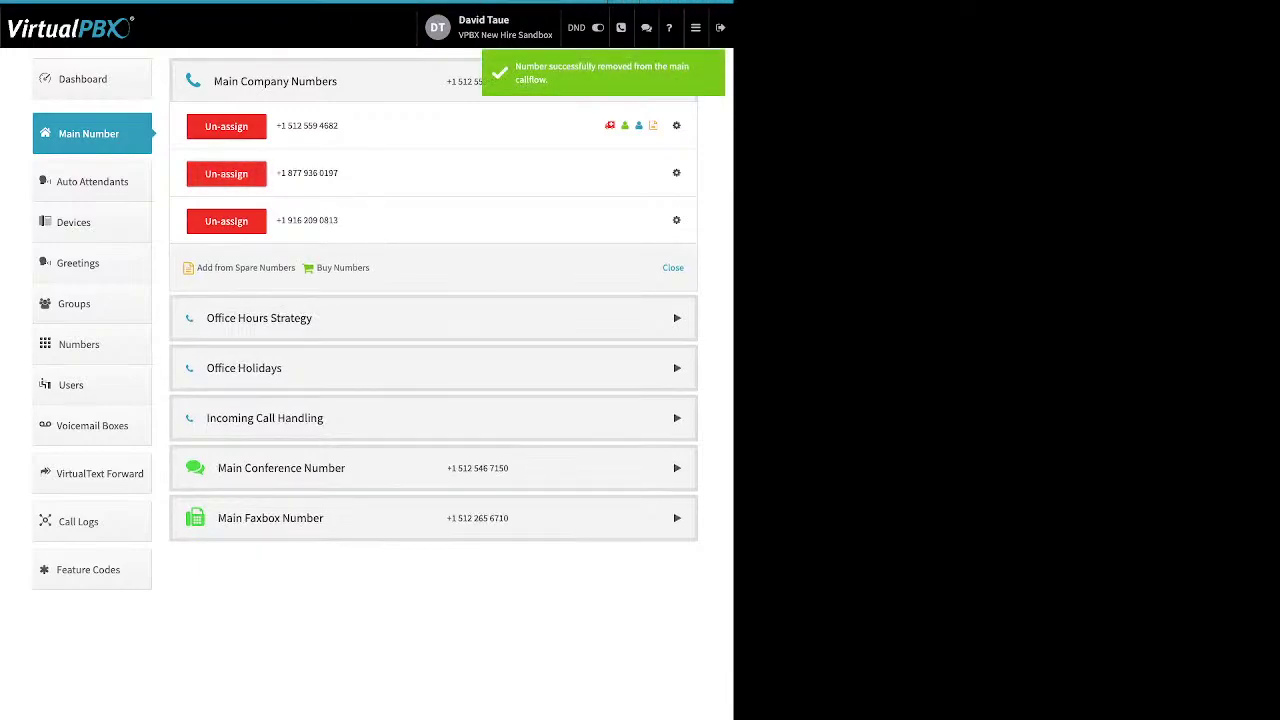
left_click(259, 318)
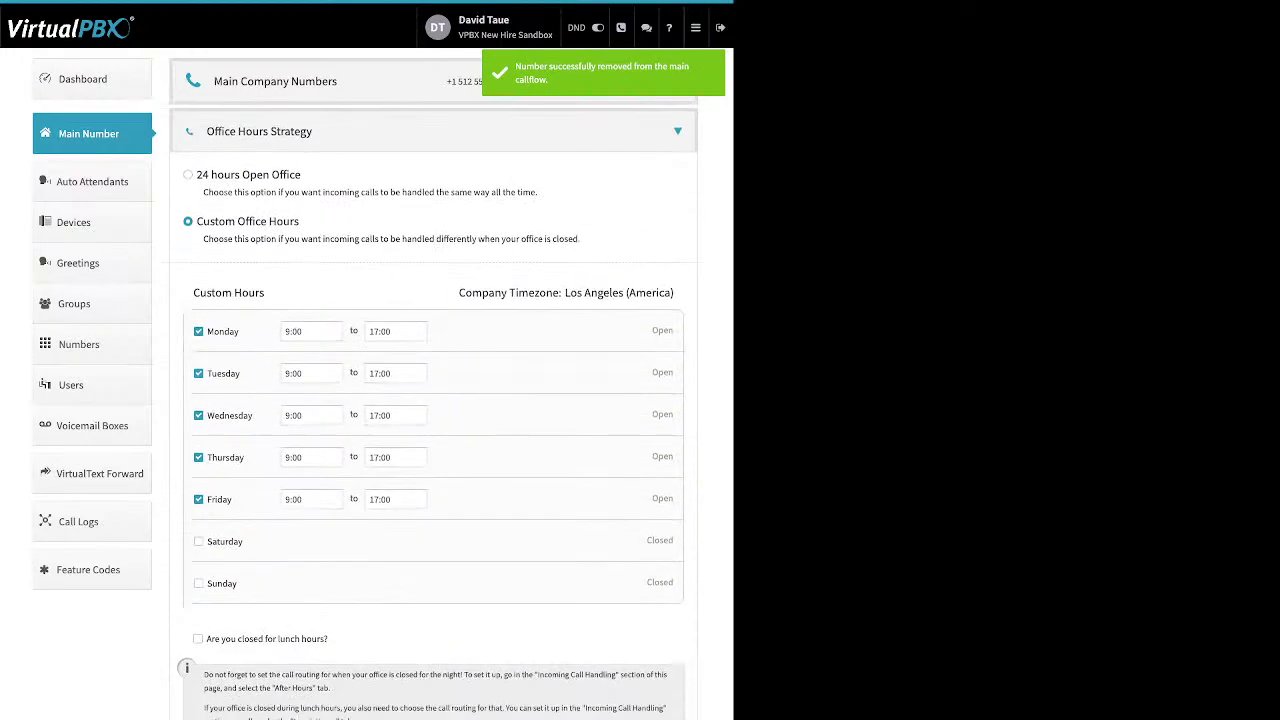
Review the 24-hour and Custom office hours options, keeping Monday's opening at 9:00
left_click_drag(302, 175, 197, 175)
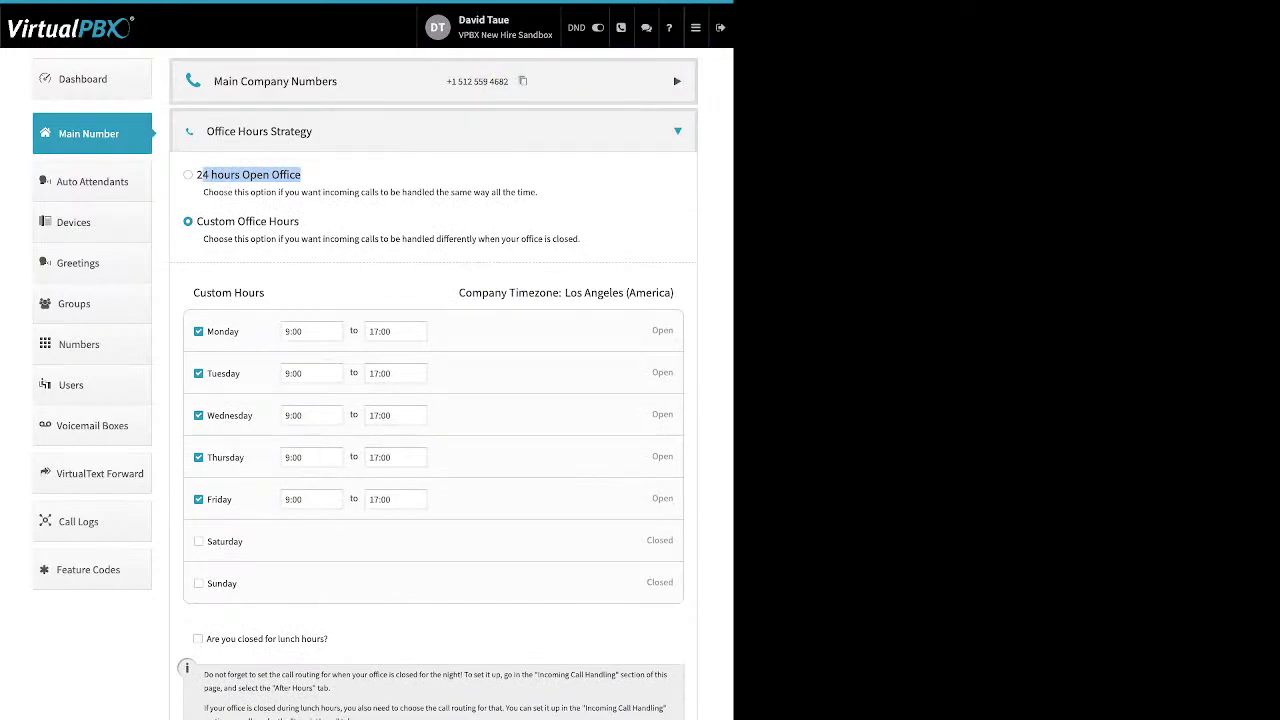
left_click_drag(237, 221, 299, 221)
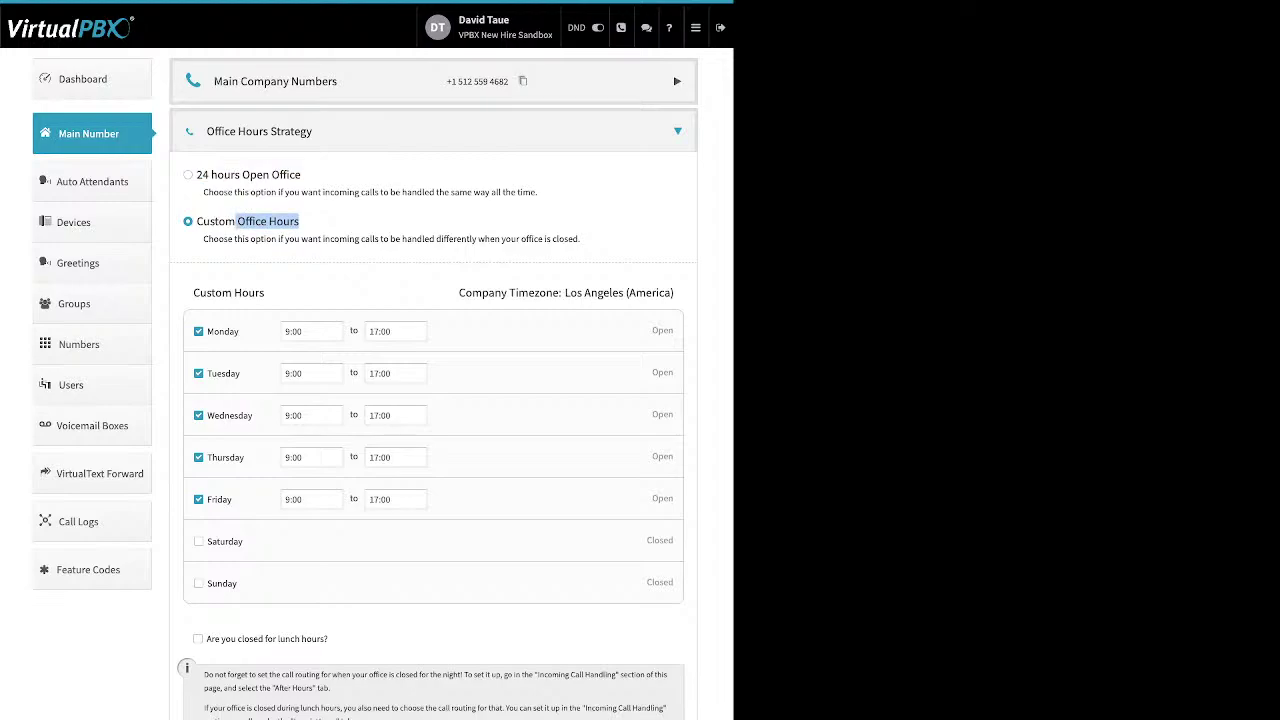
left_click_drag(239, 331, 207, 331)
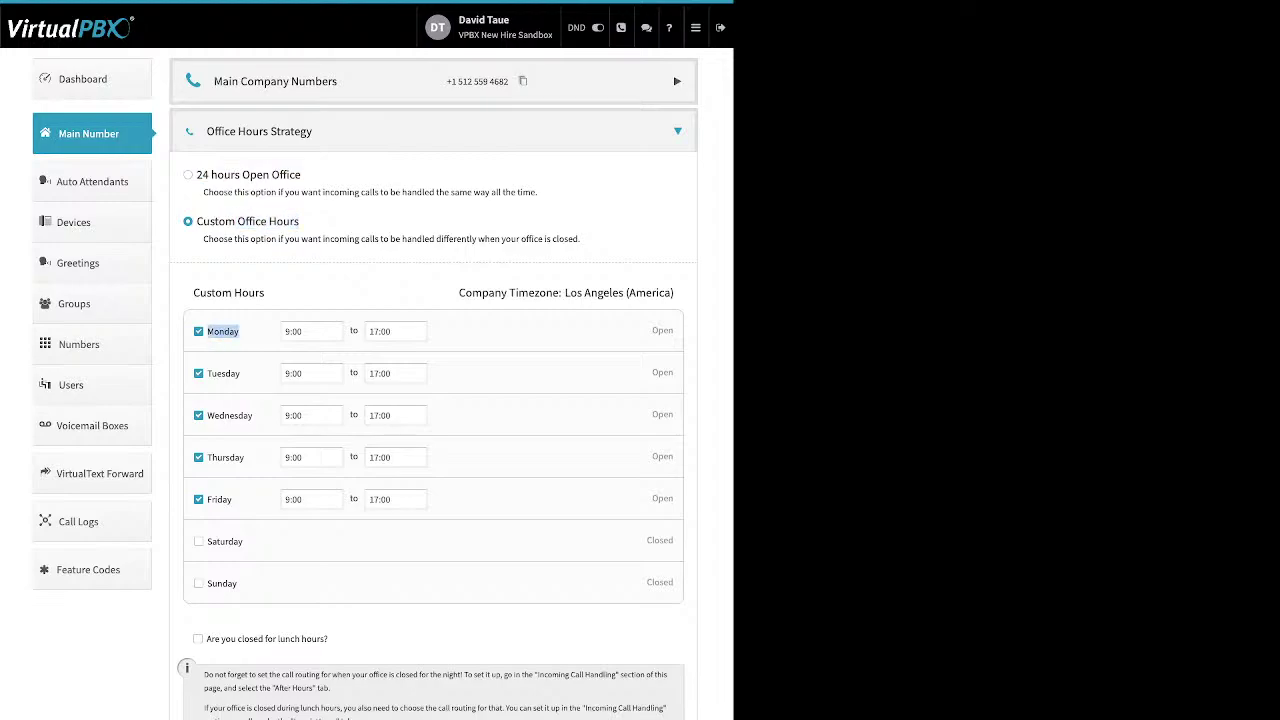
left_click(310, 331)
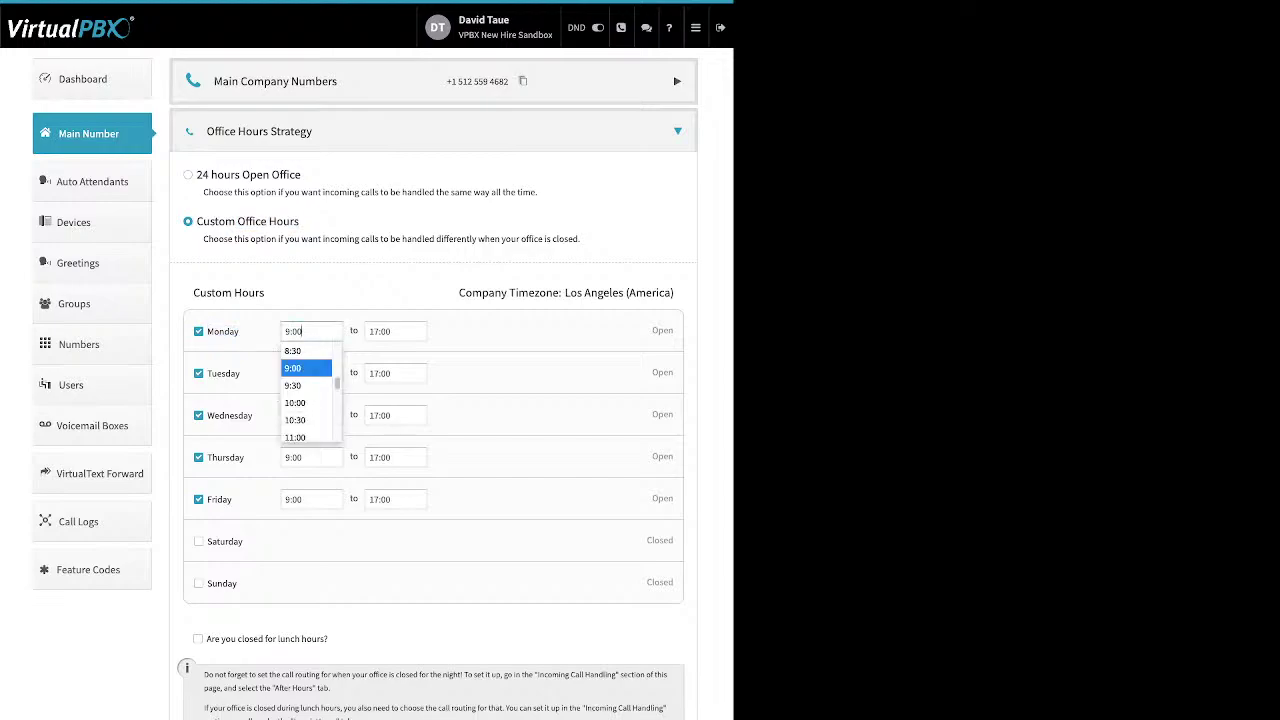
key("Return")
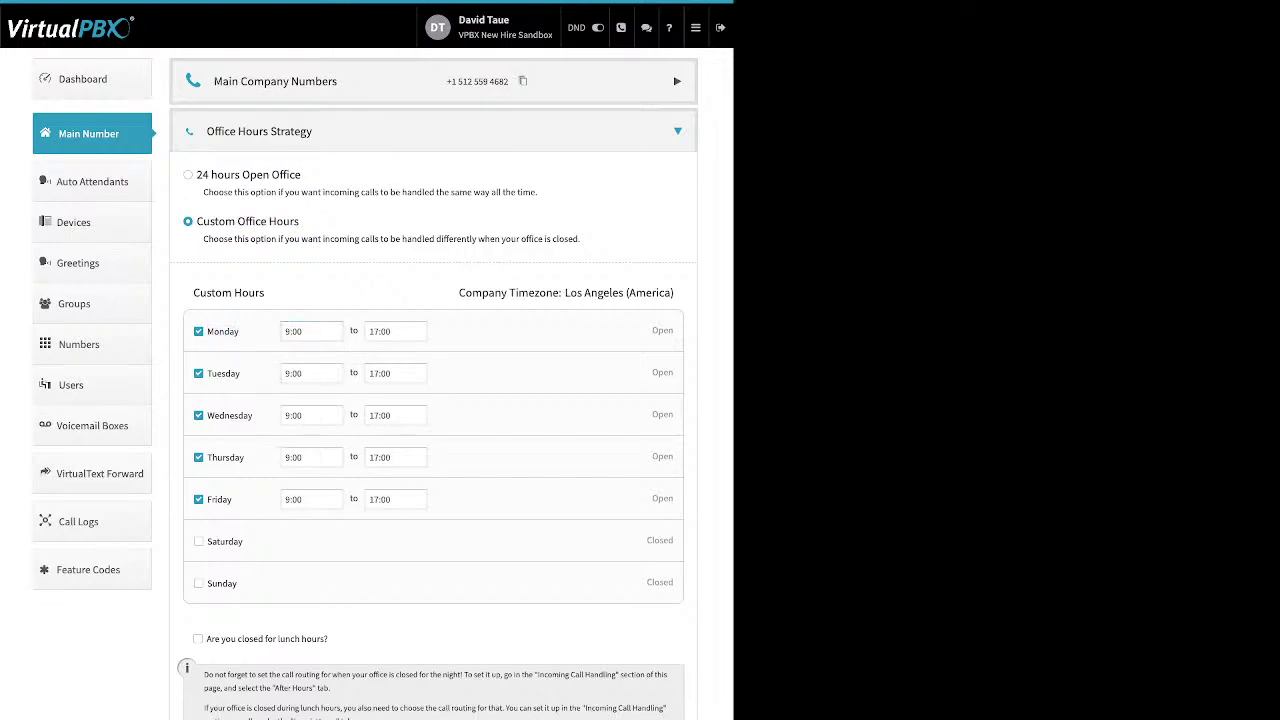
Mark the office as closed for lunch from 12:00 to 13:00
left_click_drag(330, 638, 216, 638)
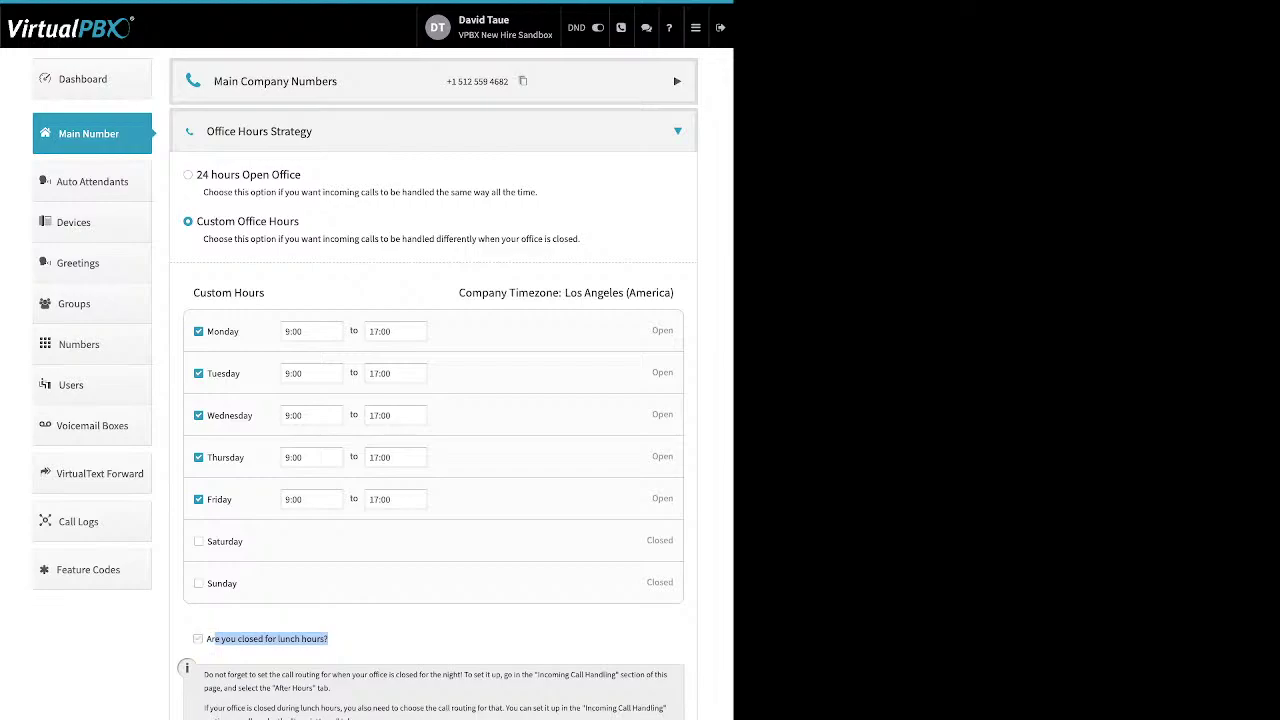
left_click(198, 638)
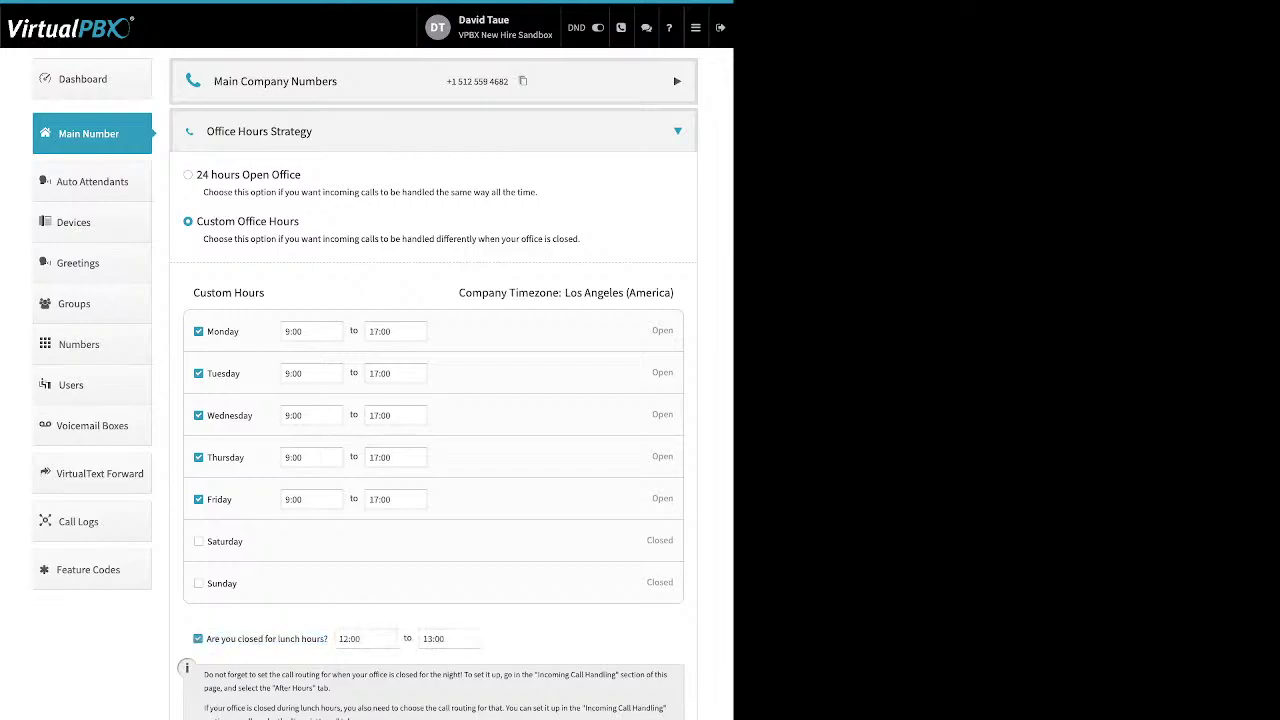
left_click(365, 638)
left_click(360, 656)
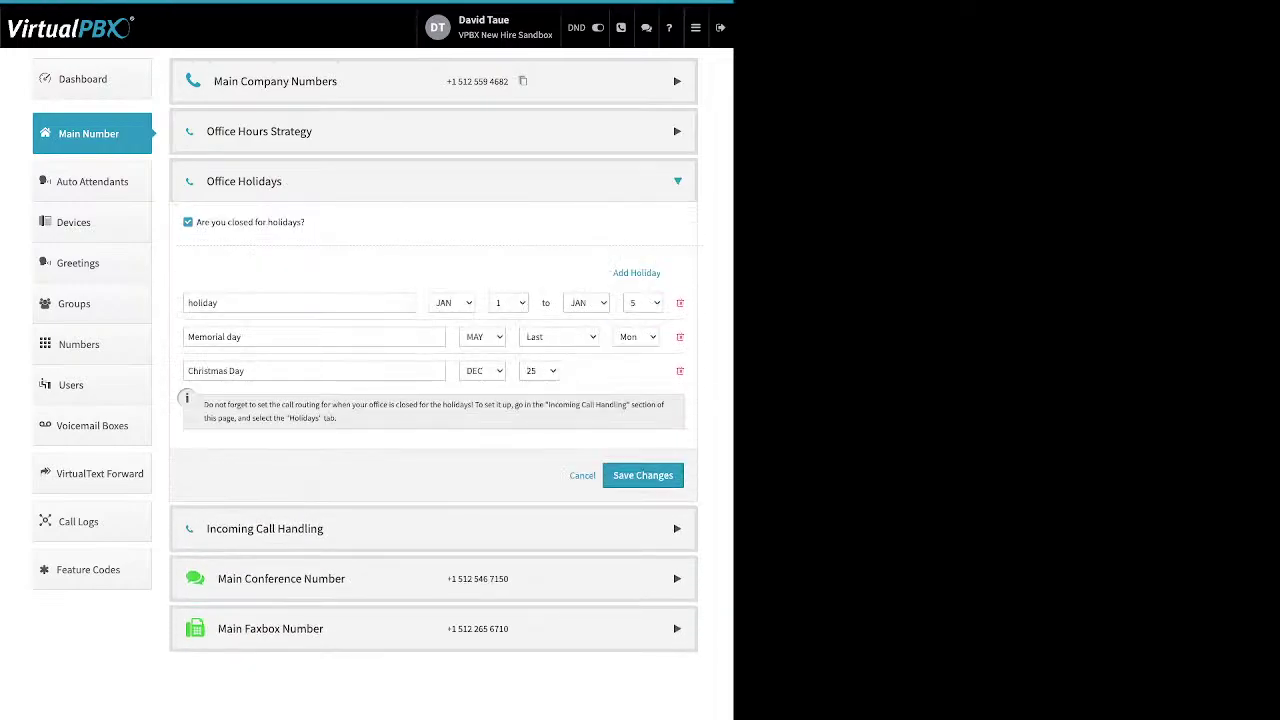
Dismiss the Add Holiday choices without adding one and review the existing holiday names
left_click_drag(306, 222, 197, 222)
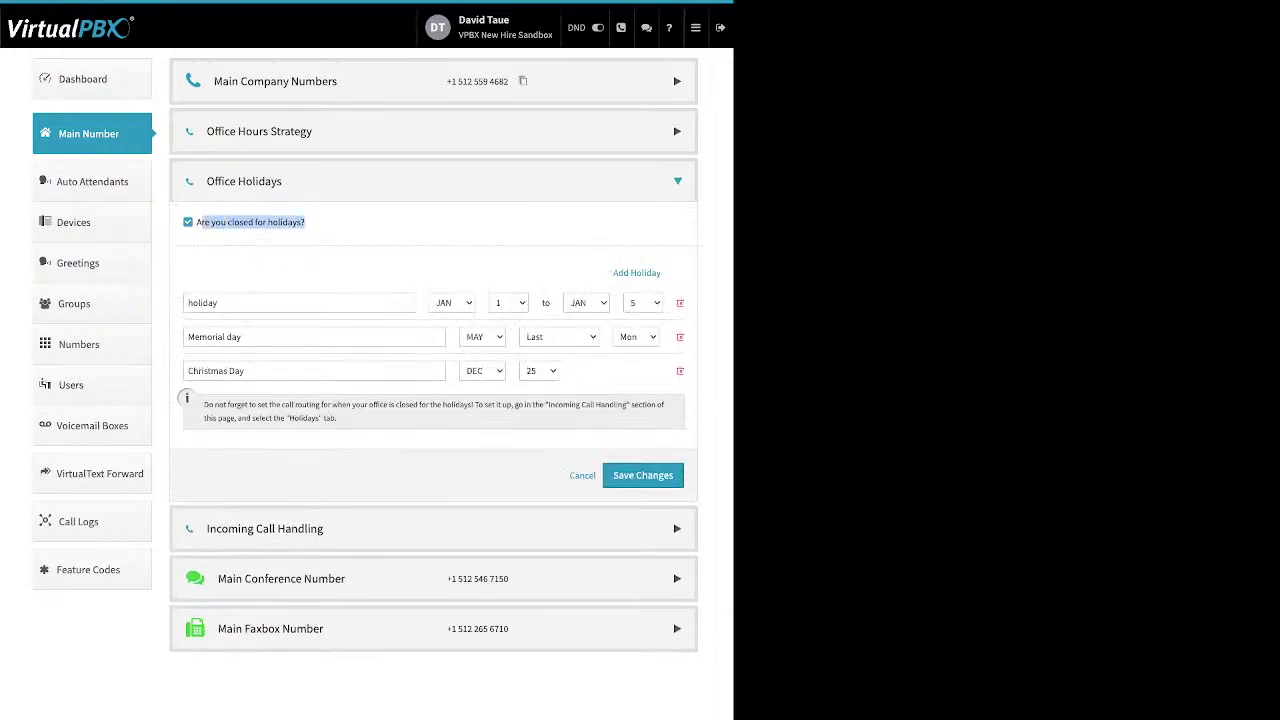
left_click(197, 222)
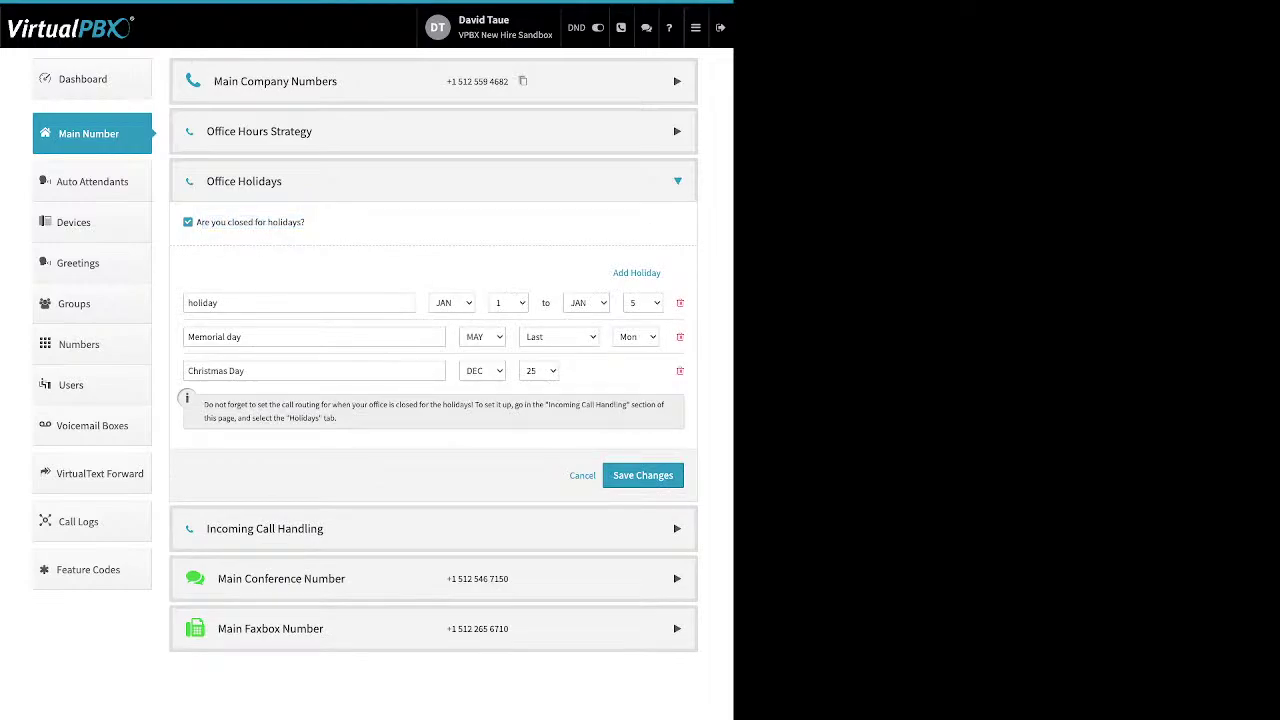
left_click_drag(612, 272, 660, 272)
left_click(655, 272)
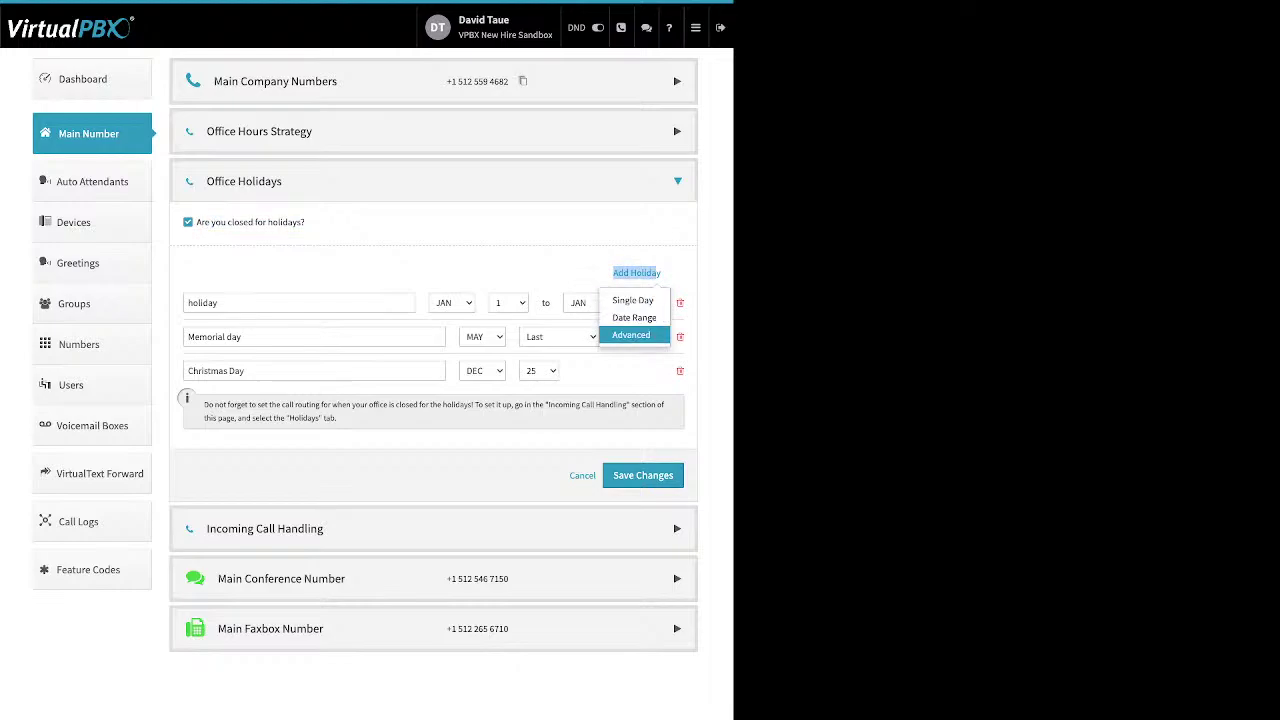
left_click(360, 371)
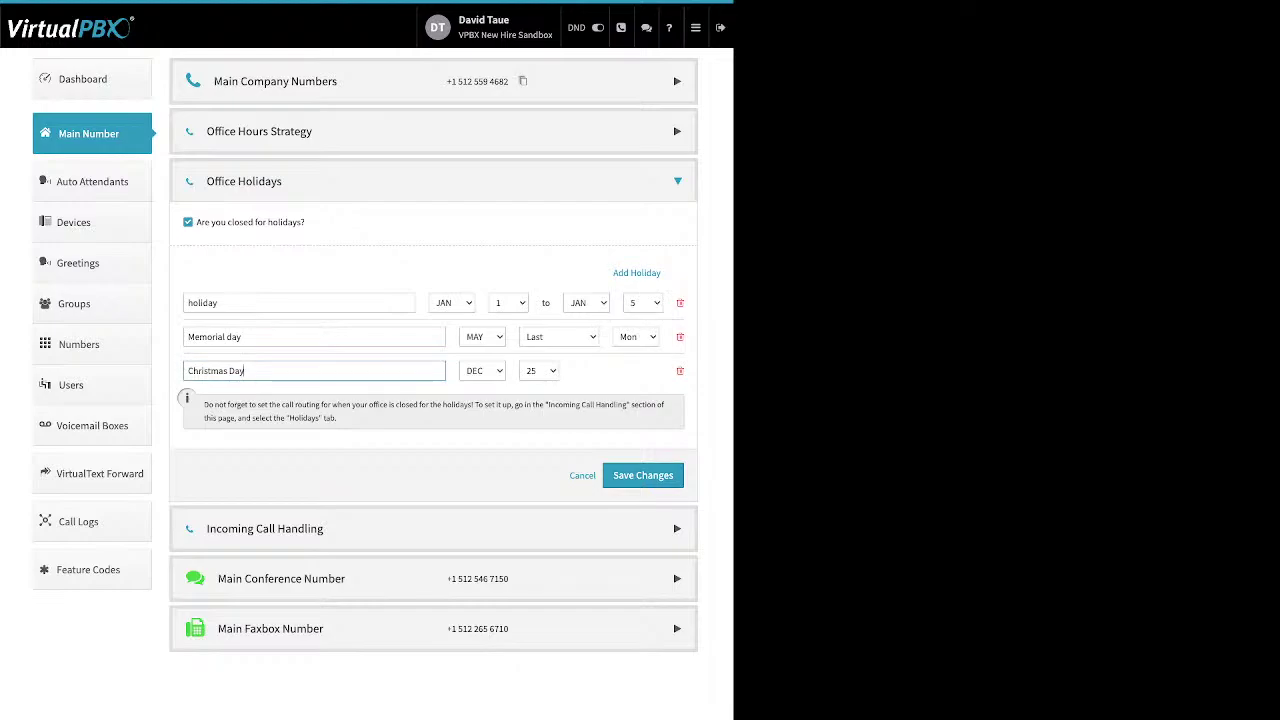
key("shift+Left")
key("shift+Left")
key("shift+Left")
key("shift+Left")
key("shift+Left")
key("shift+Left")
key("shift+Left")
key("shift+Left")
key("shift+Left")
key("shift+Left")
key("shift+Left")
key("shift+Left")
key("shift+Left")
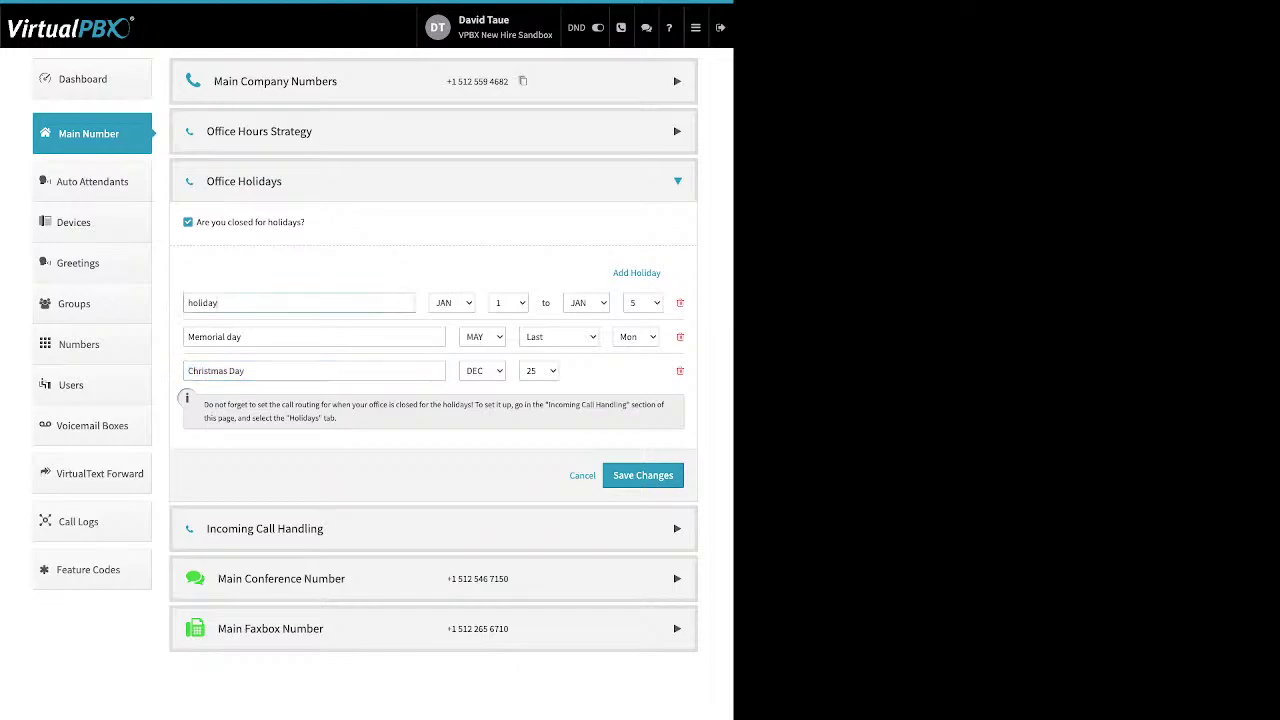
double_click(202, 302)
Review the Memorial Day holiday, then check After Hours, Holidays and Open Hours call routing
left_click(300, 336)
left_click(558, 336)
left_click(264, 528)
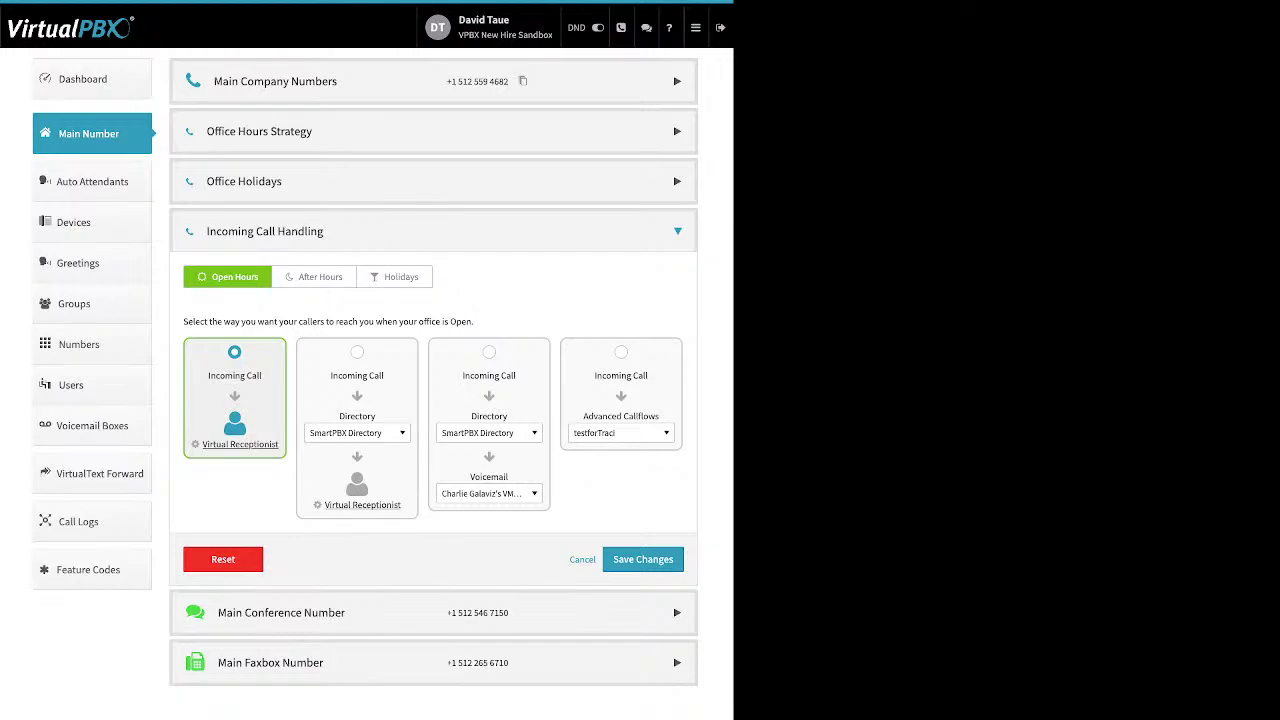
left_click(313, 276)
left_click(394, 276)
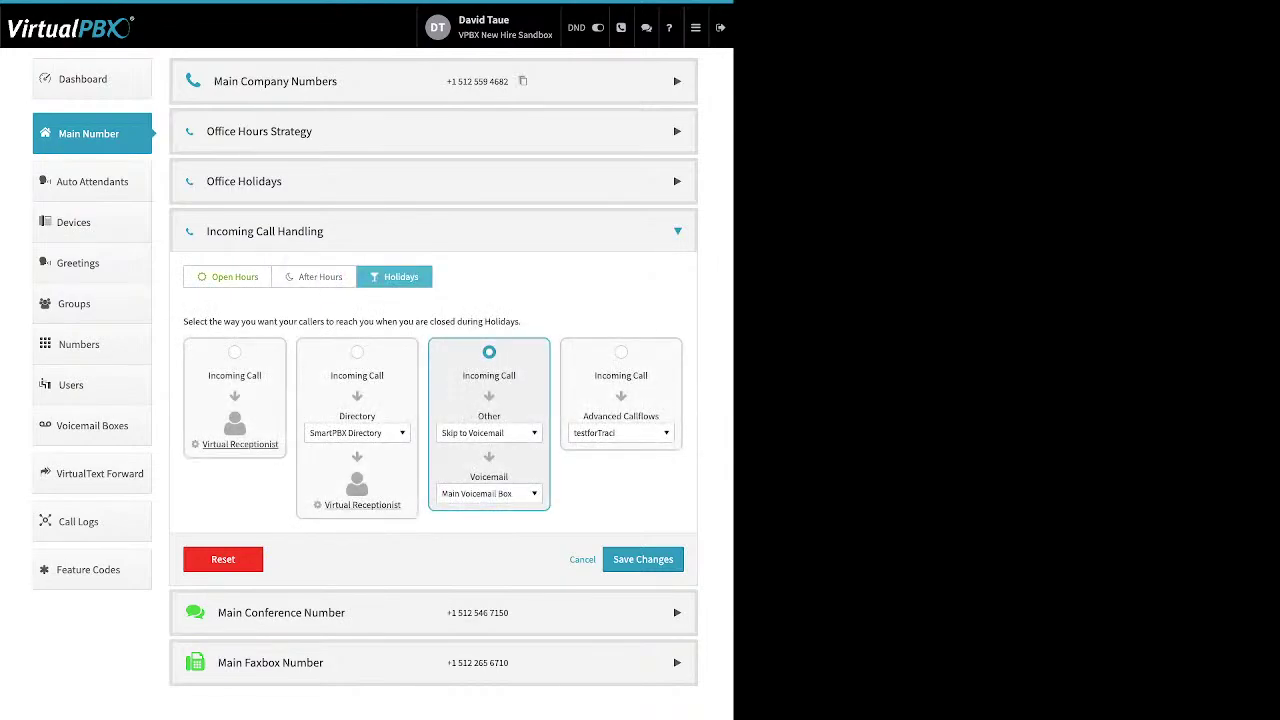
left_click(228, 276)
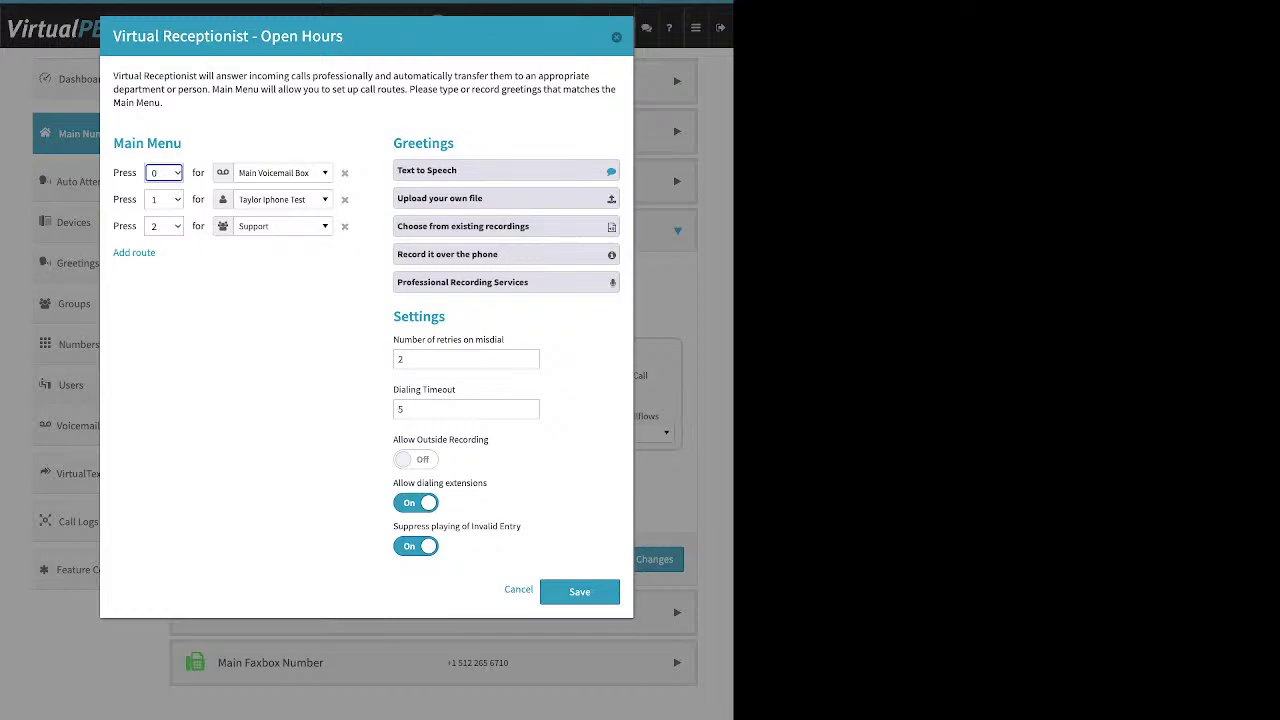
Add a Default main-menu route sending callers to the SmartPBX Directory
left_click_drag(183, 143, 124, 143)
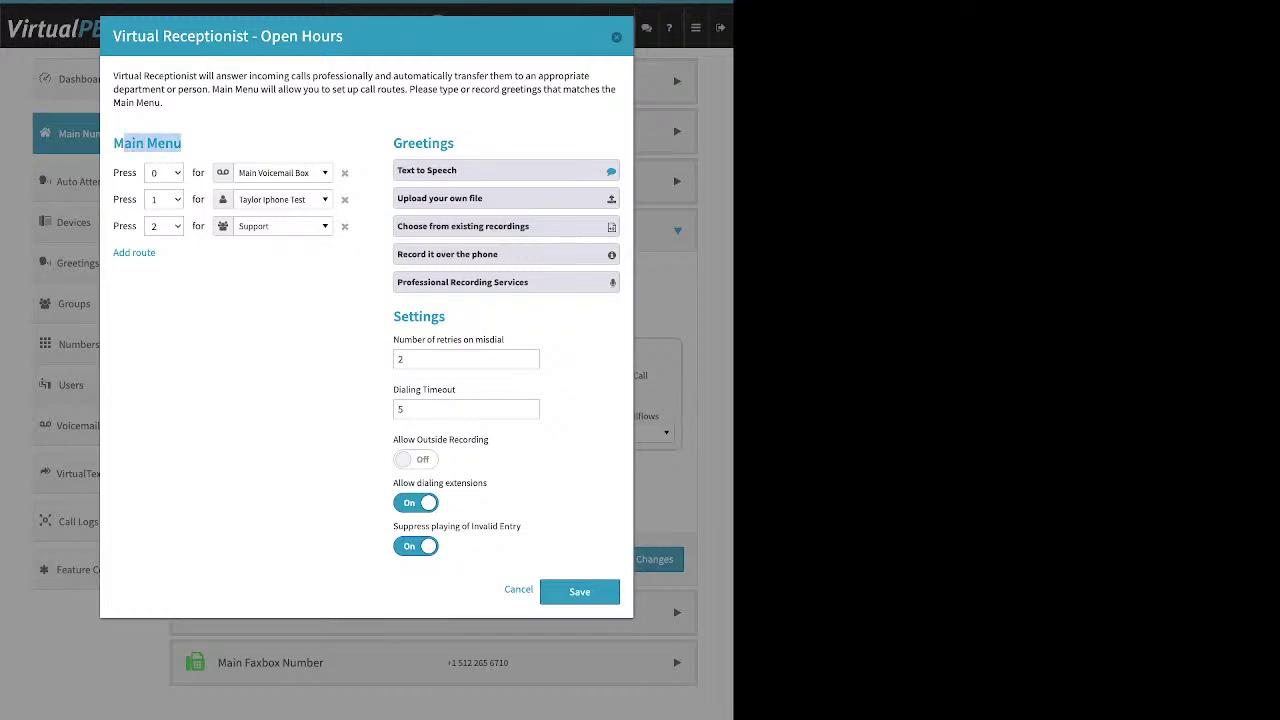
left_click(186, 144)
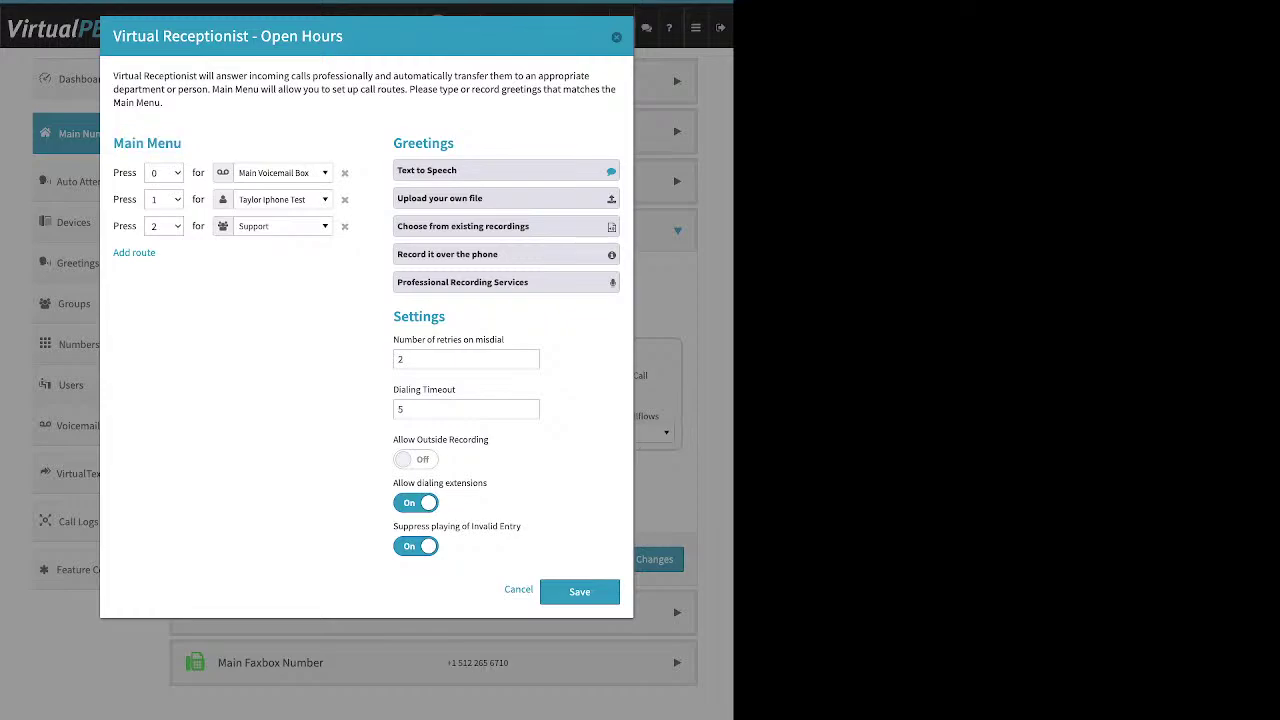
left_click_drag(157, 253, 119, 253)
left_click(134, 253)
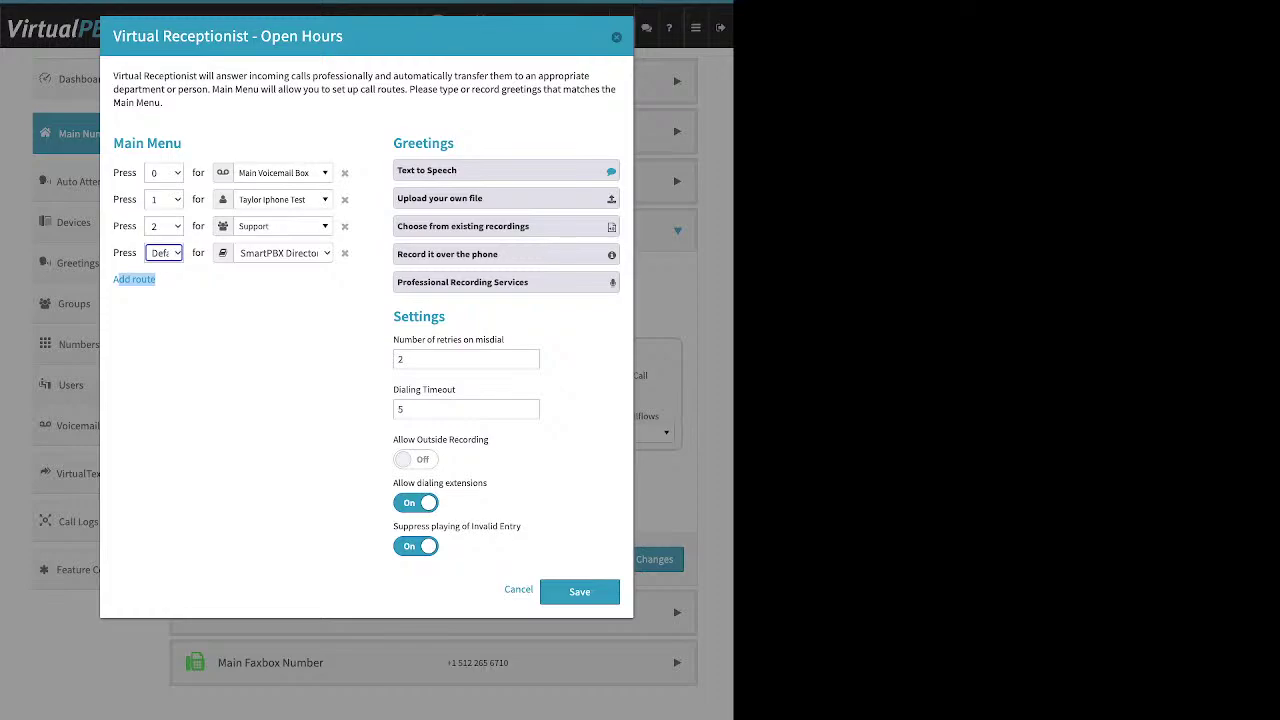
Browse the Press 0 destinations and close the list, keeping Main Voicemail Box
left_click(280, 172)
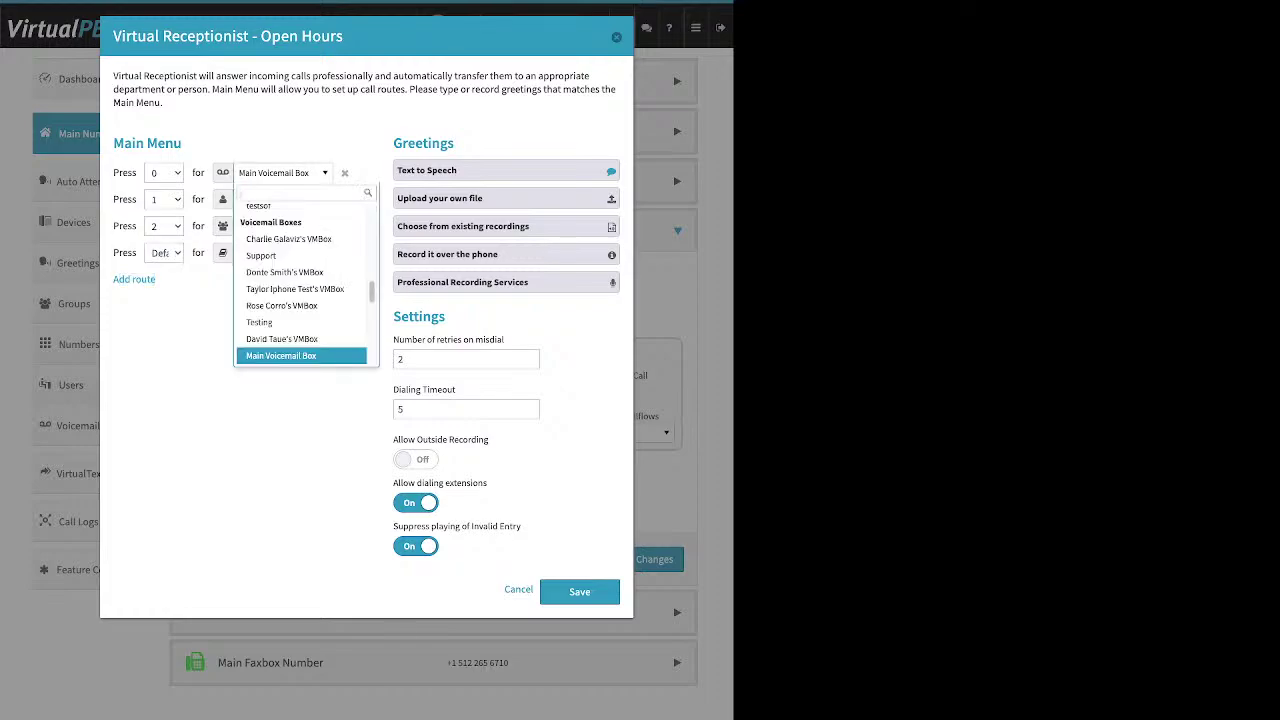
scroll(300, 312, "up", 5)
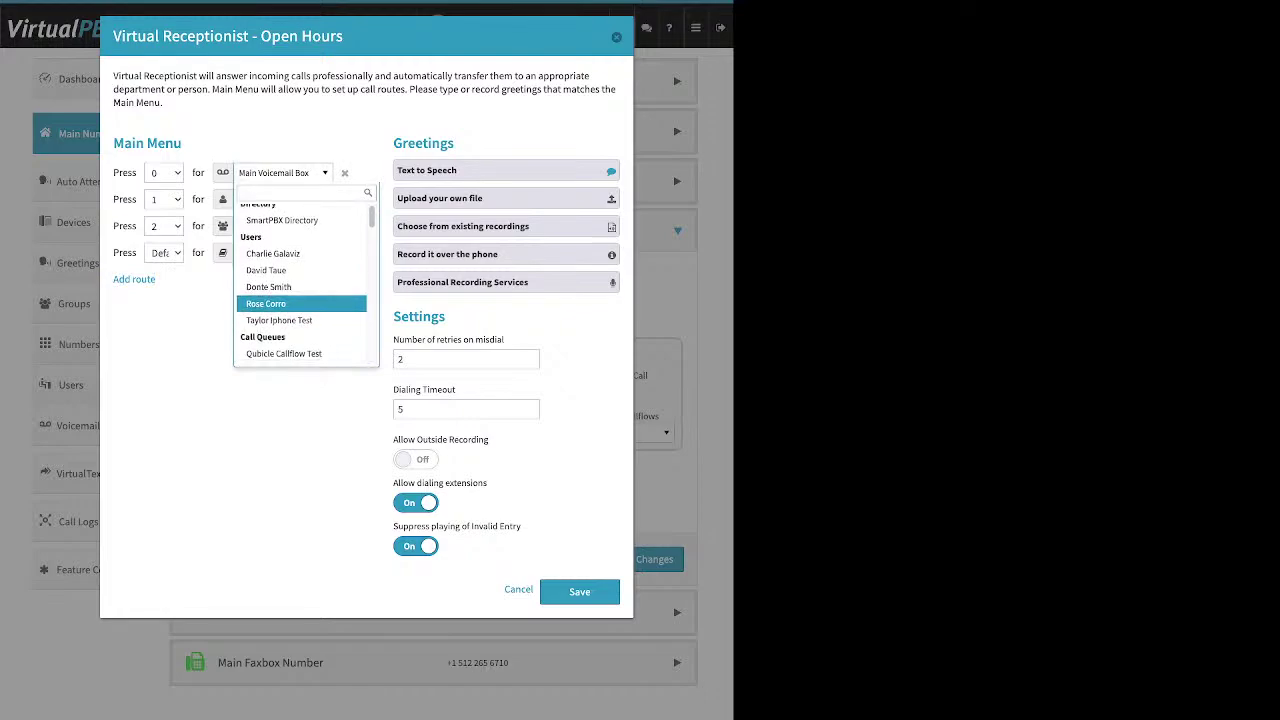
scroll(300, 312, "down", 1)
scroll(300, 306, "down", 3)
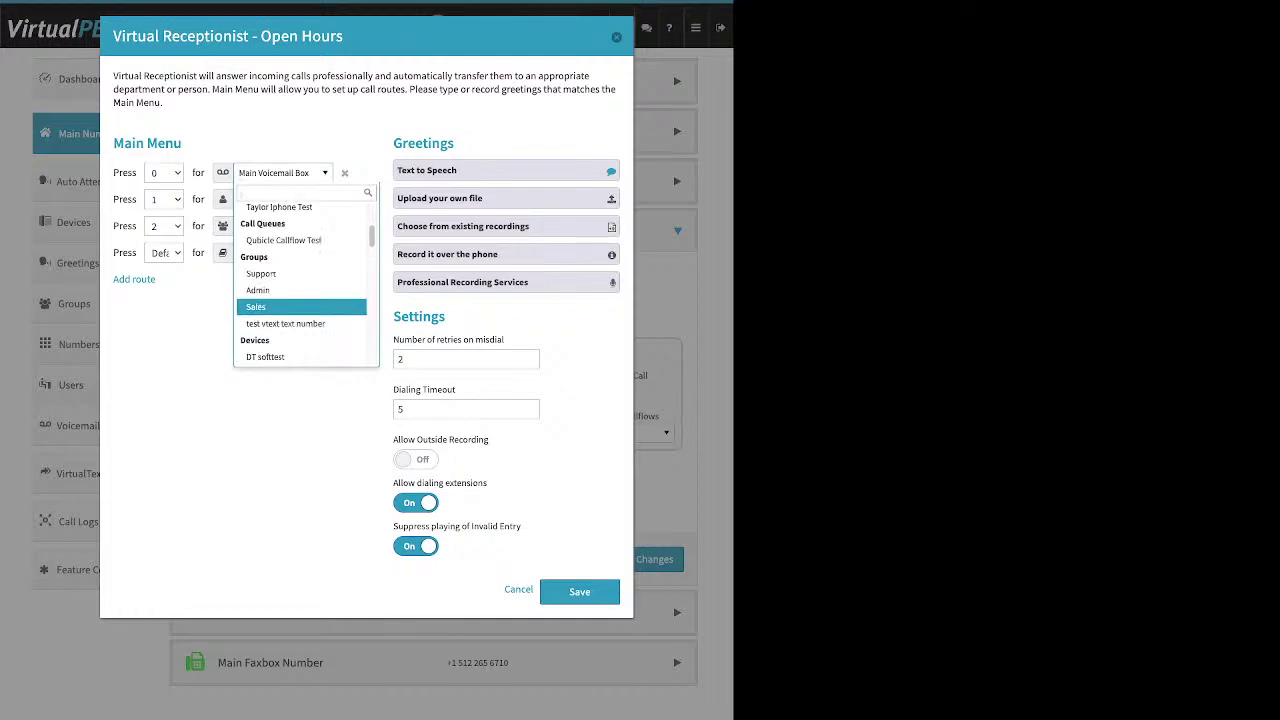
scroll(300, 306, "down", 5)
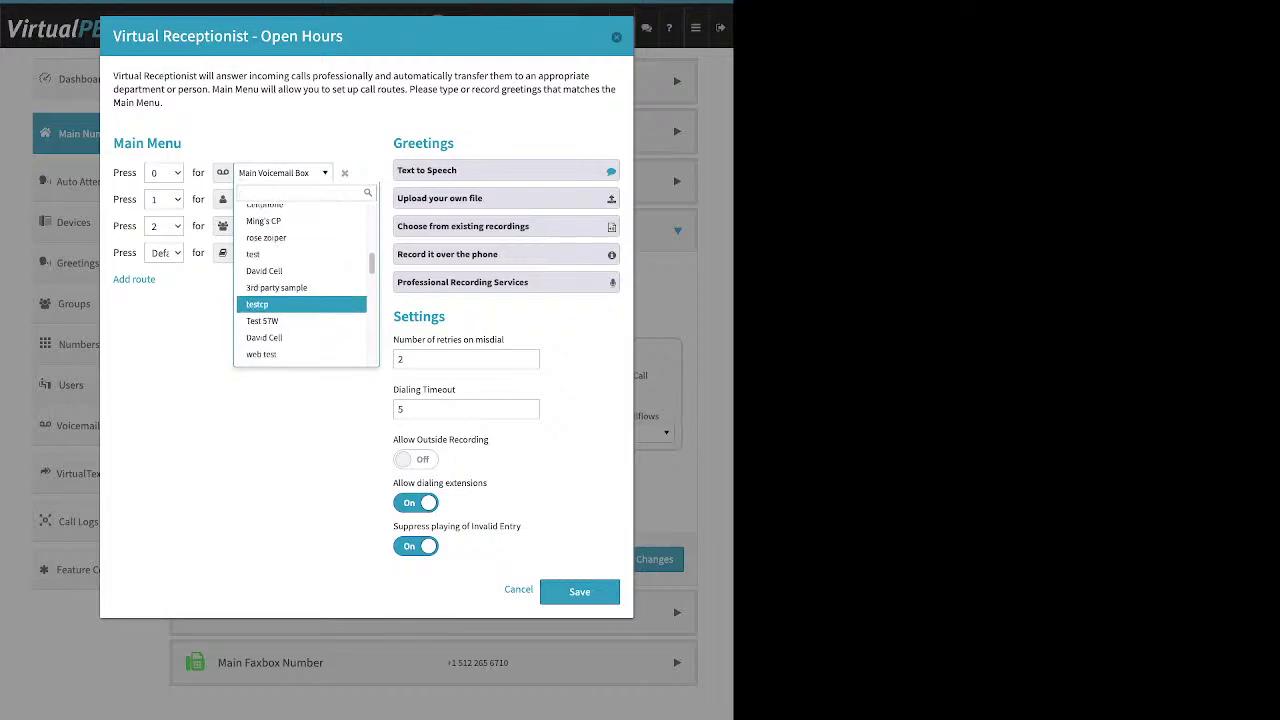
scroll(300, 310, "down", 3)
scroll(300, 315, "down", 2)
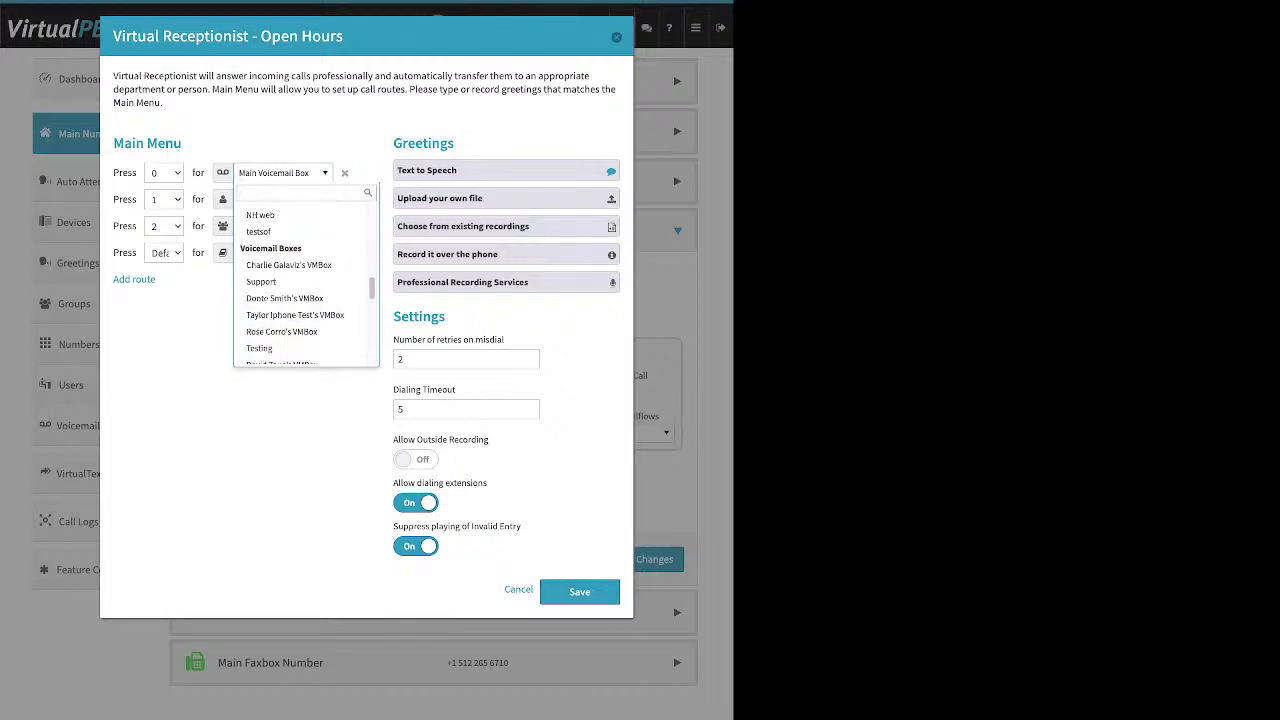
left_click(295, 315)
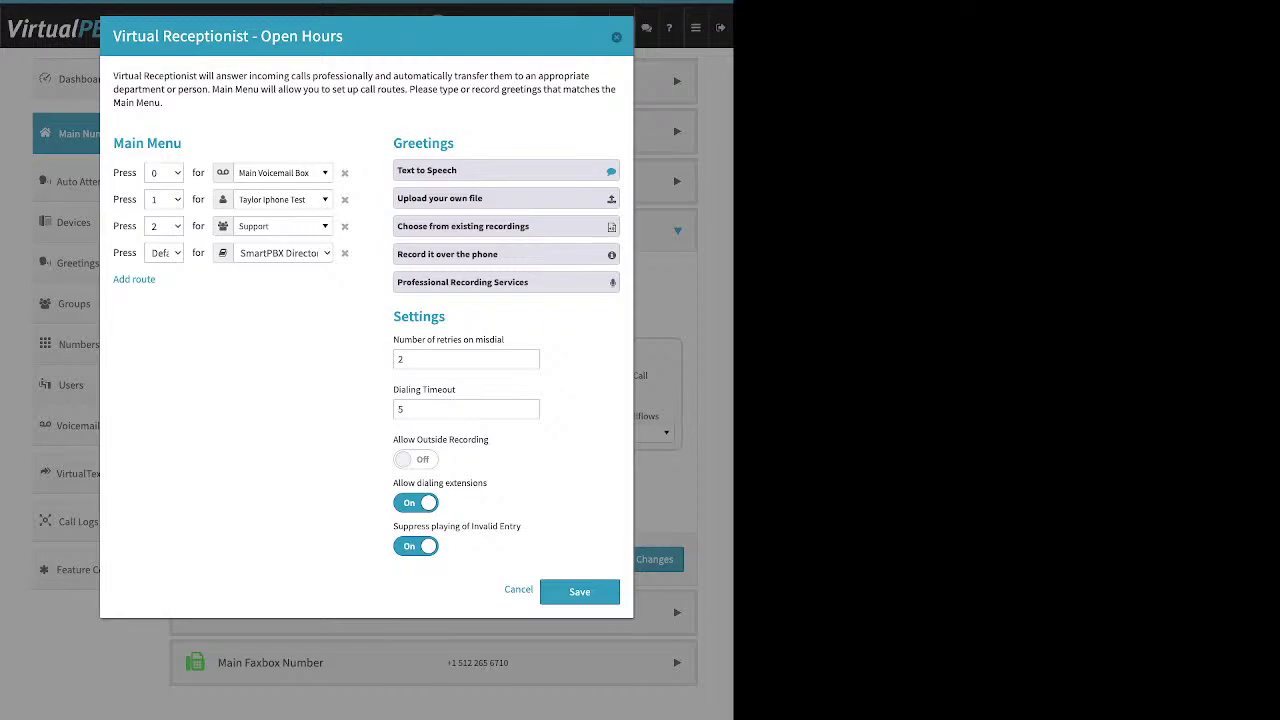
left_click_drag(455, 143, 403, 143)
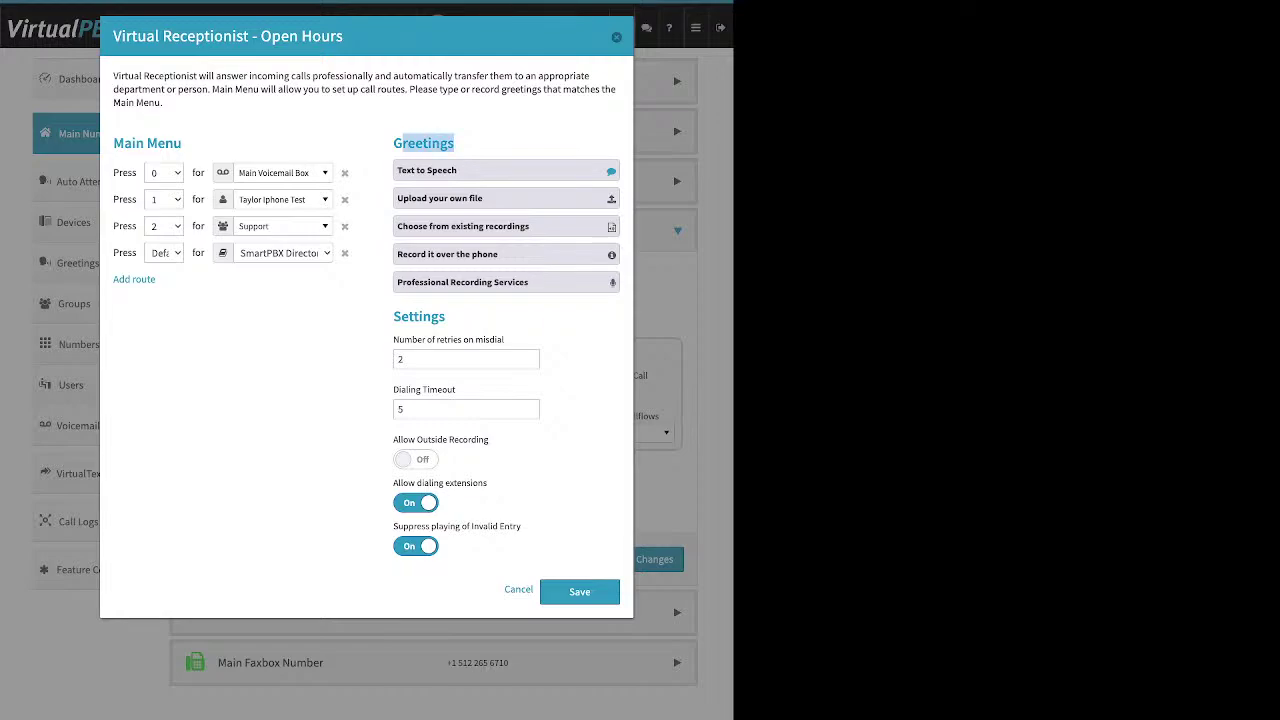
Expand the Text to Speech greeting asking callers to press 0 to leave a message
left_click(427, 171)
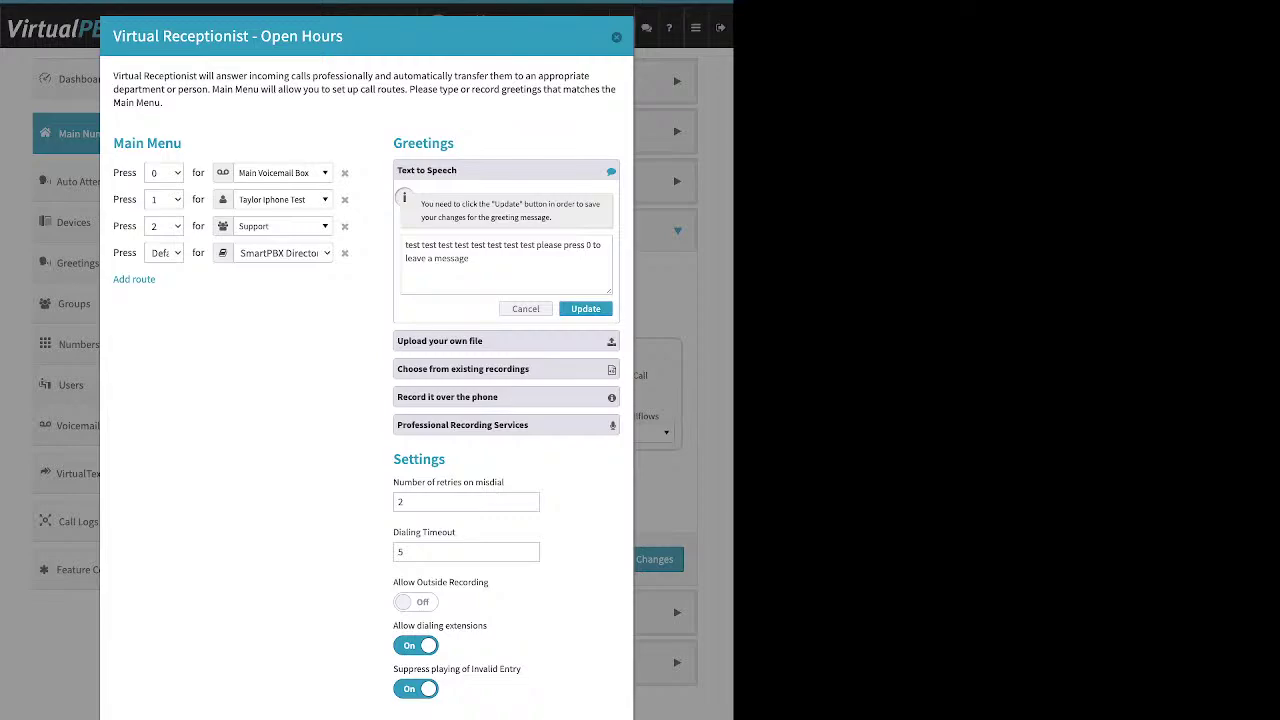
Switch the Open Hours receptionist greeting to the Upload your own file option
left_click(469, 258)
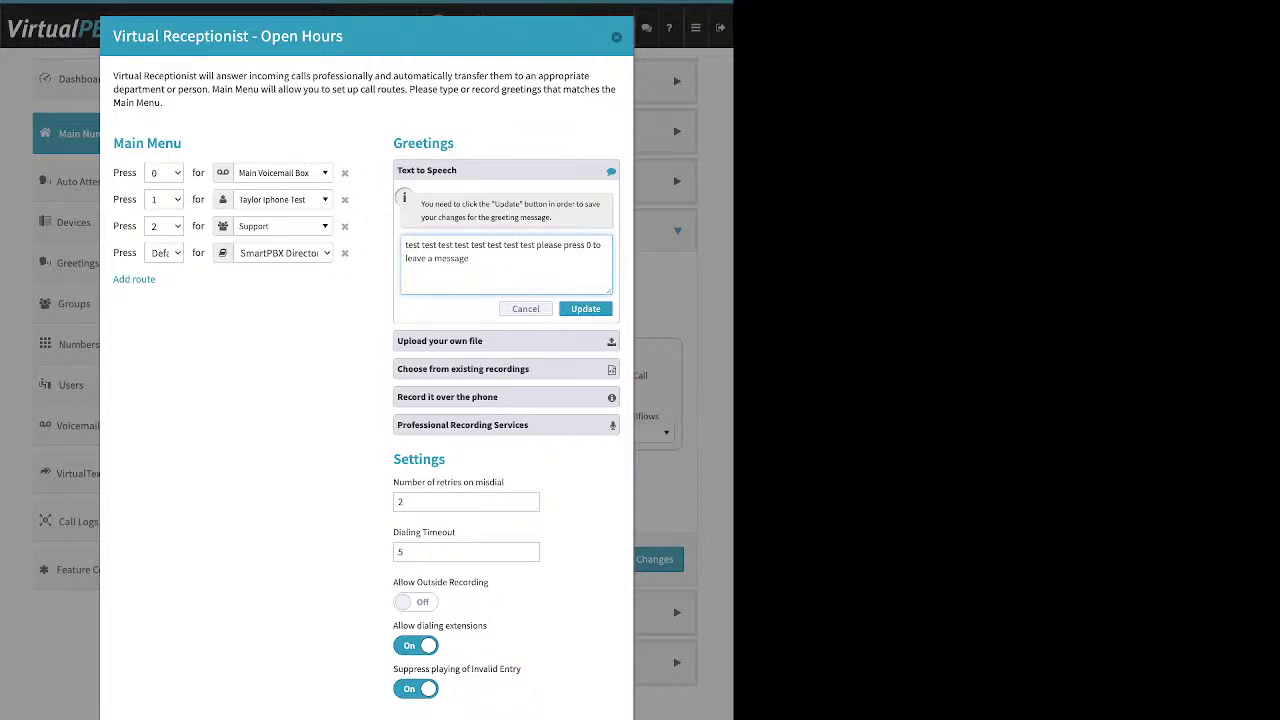
left_click(486, 341)
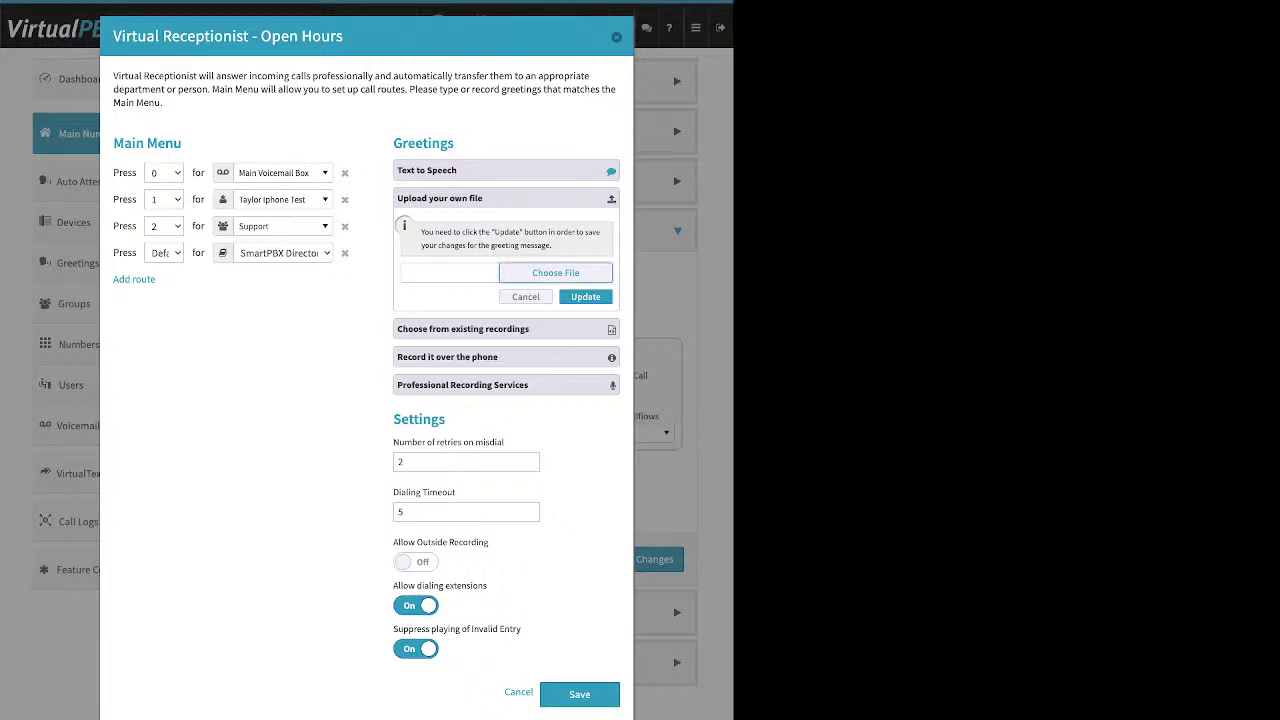
Show the Record it over the phone instructions for dialing the main number and entering a PIN
left_click(463, 329)
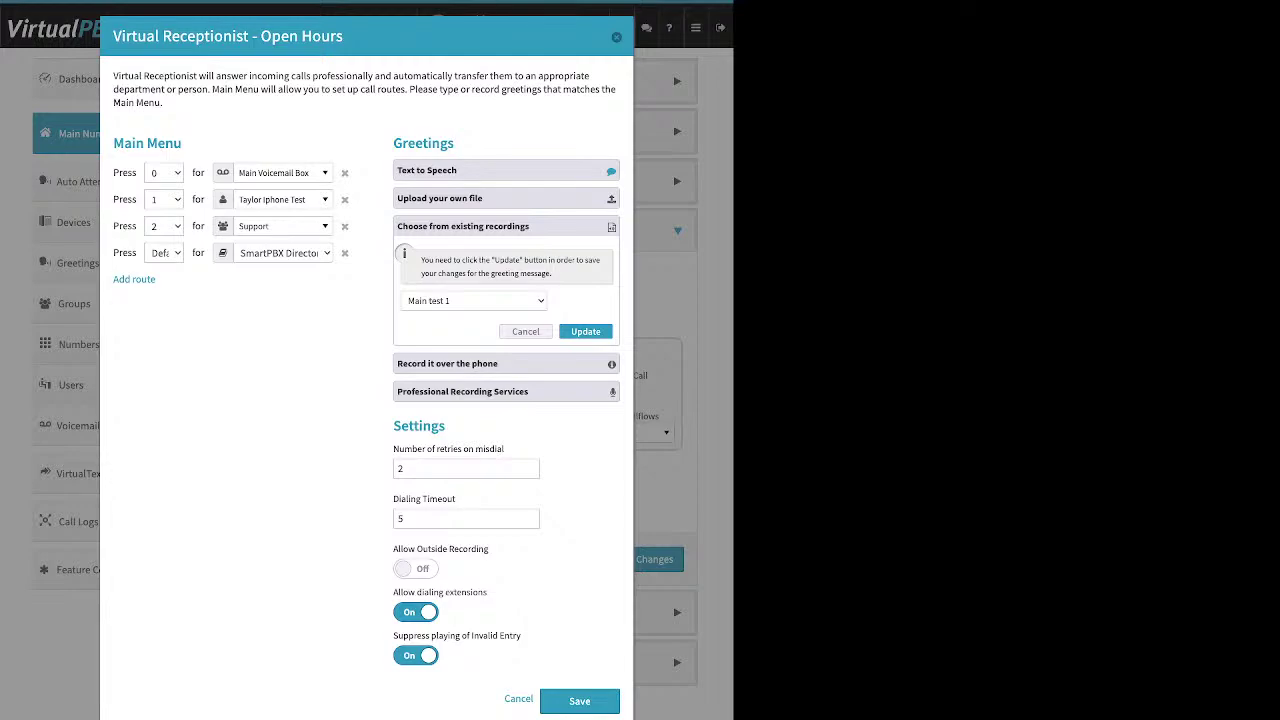
left_click(506, 364)
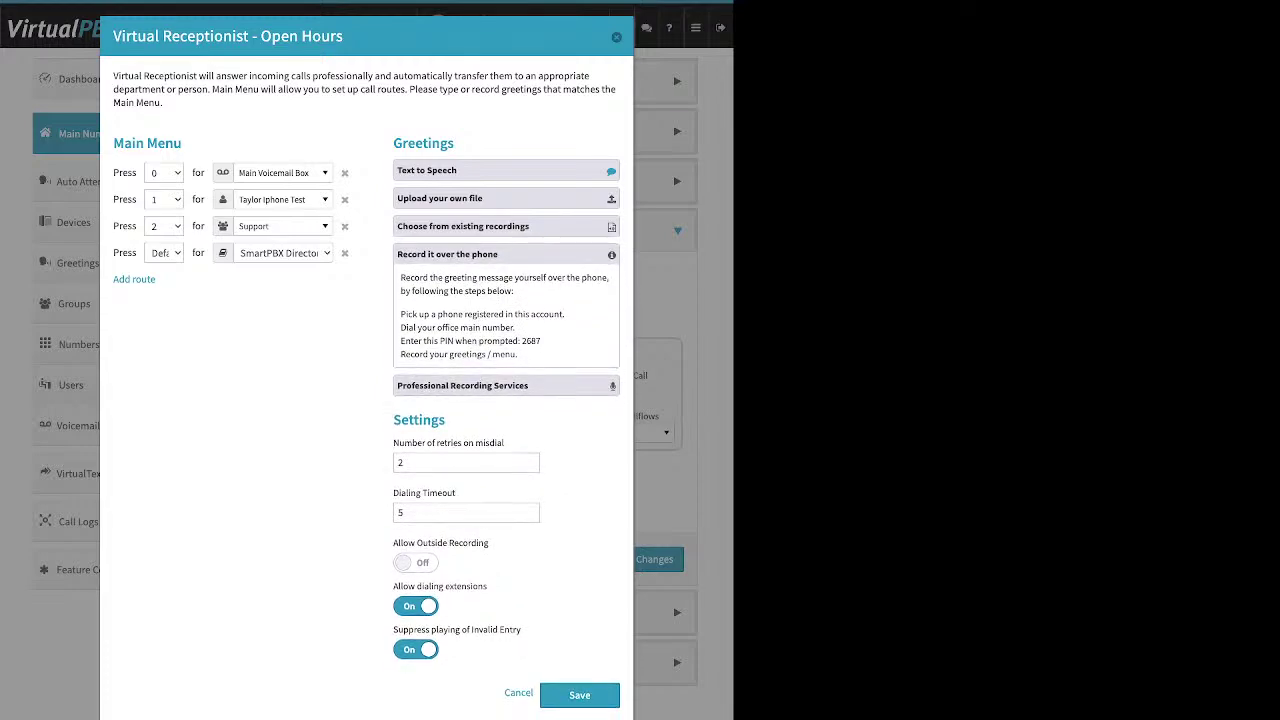
Turn Suppress playing of Invalid Entry off in the Open Hours receptionist settings
left_click_drag(565, 314, 400, 314)
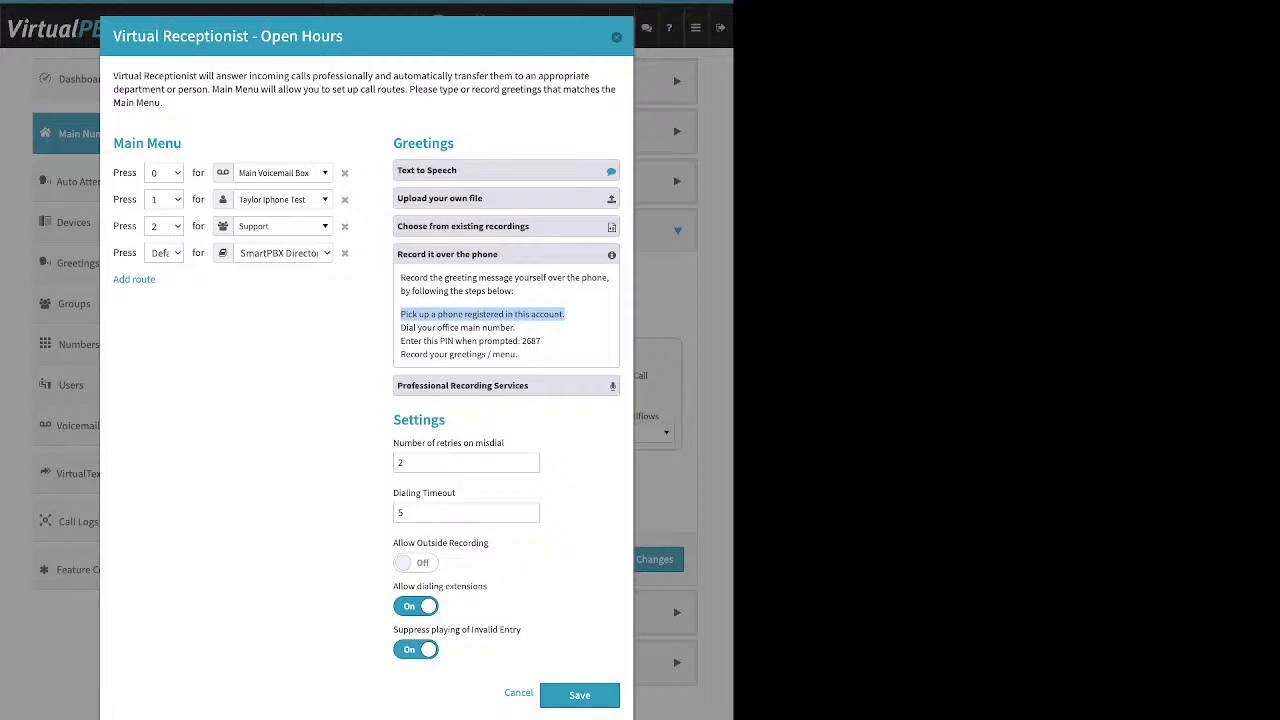
left_click(415, 649)
left_click_drag(489, 543, 393, 543)
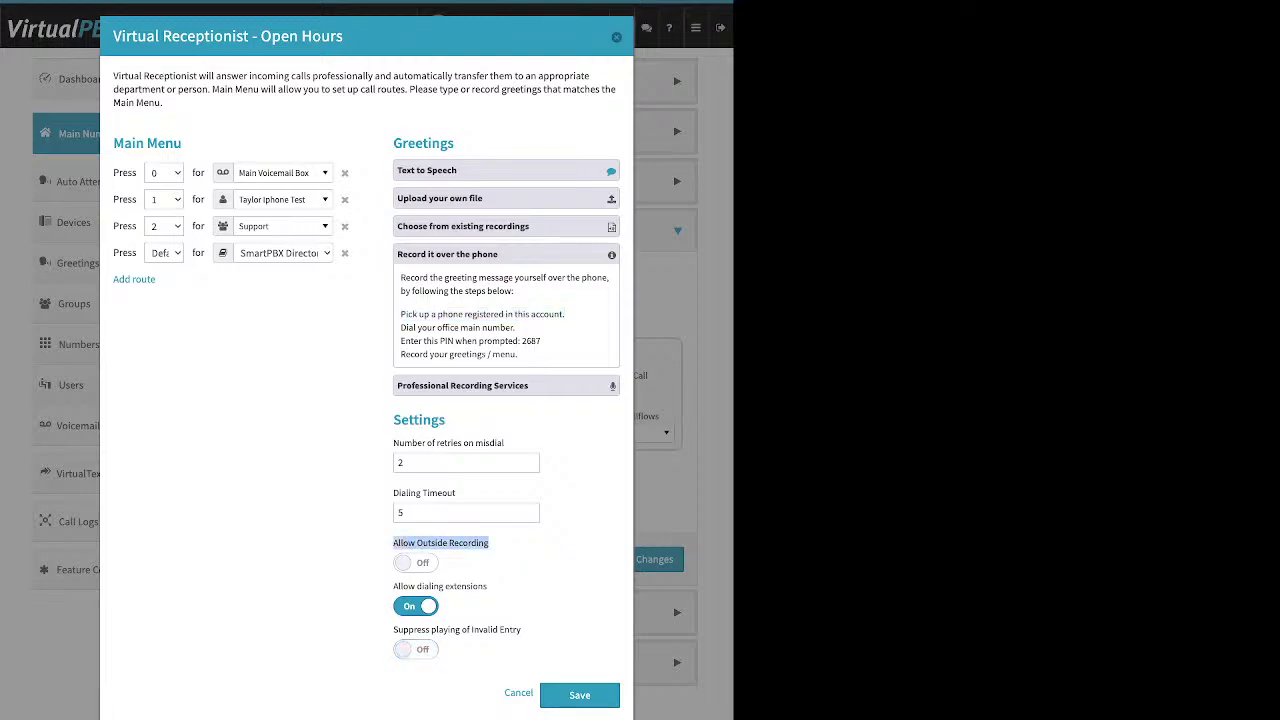
Turn Allow Outside Recording on and review the recording PIN and Snap Recordings pricing ($50 for 75 words)
left_click(415, 562)
left_click_drag(541, 341, 520, 341)
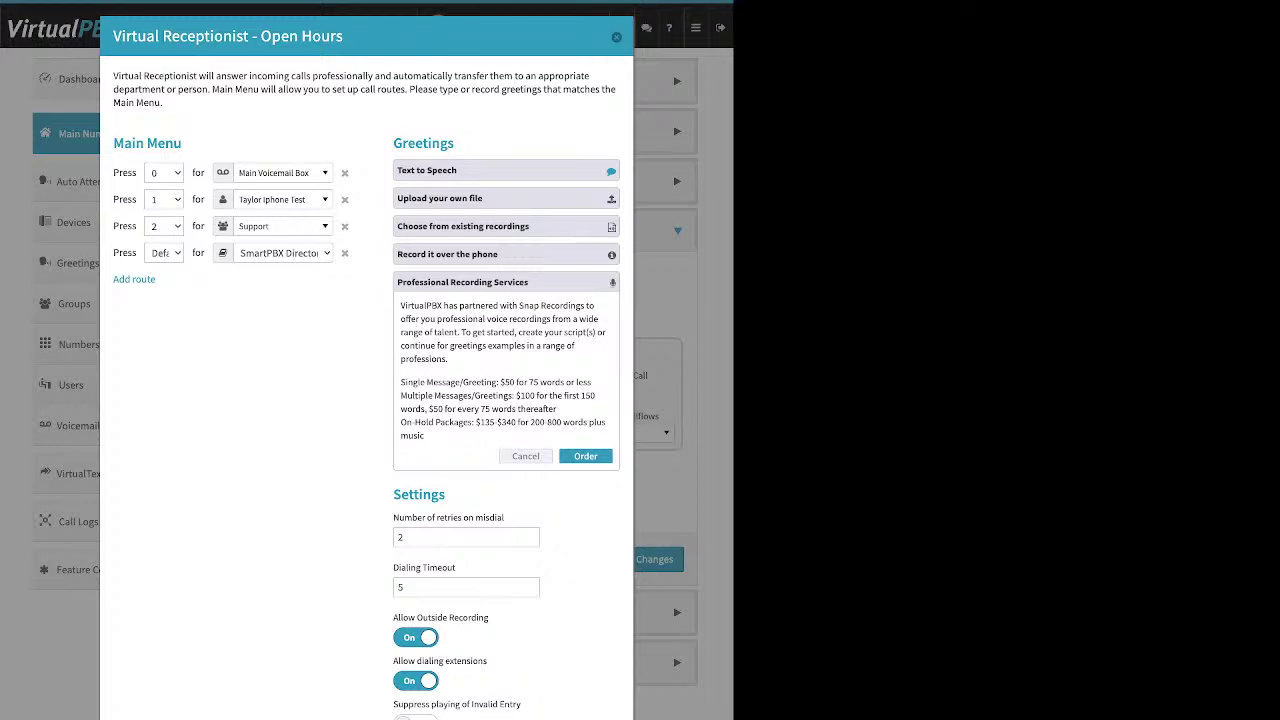
Collapse the Upload your own file option and set Allow Outside Recording back to Off
left_click(439, 198)
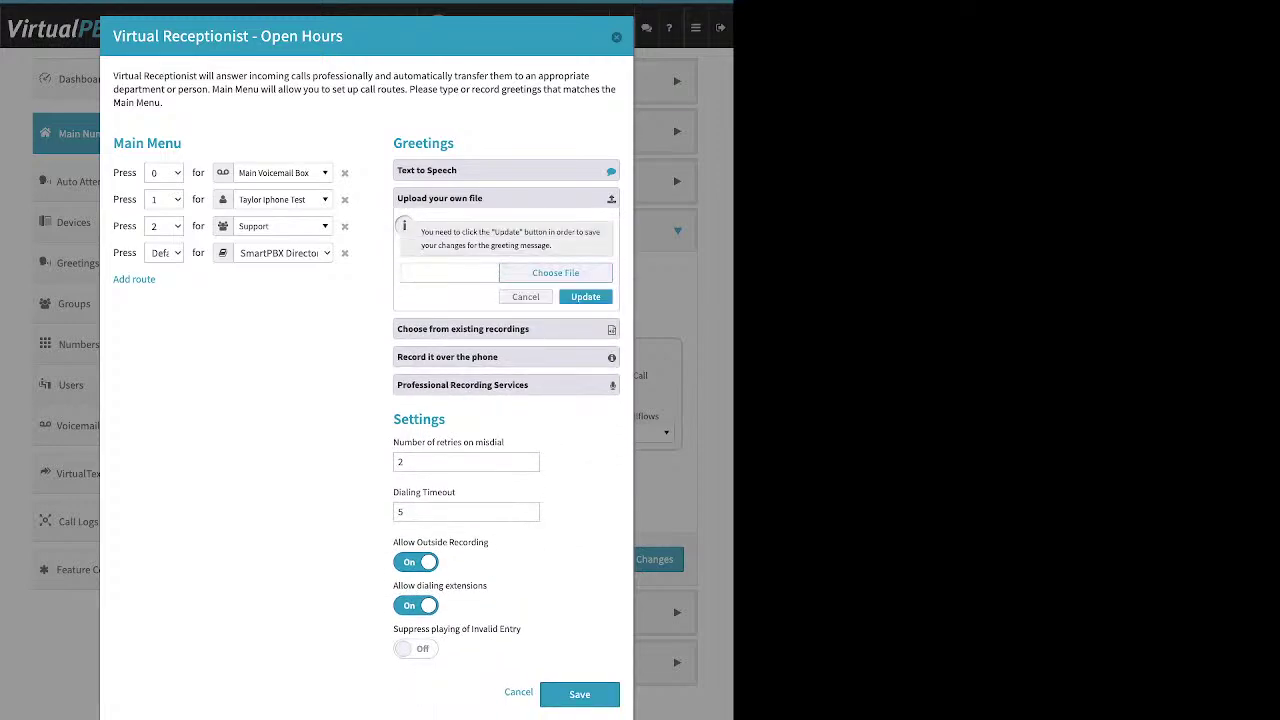
left_click(525, 297)
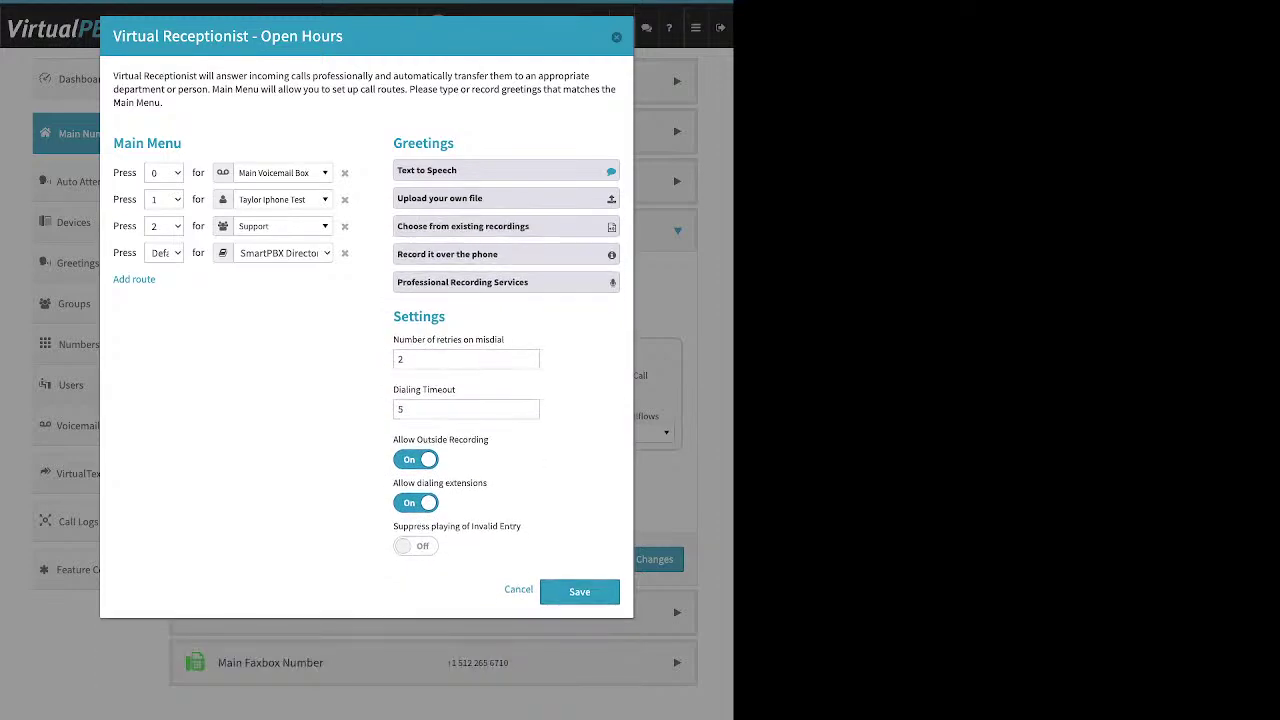
left_click(415, 459)
left_click_drag(504, 339, 393, 339)
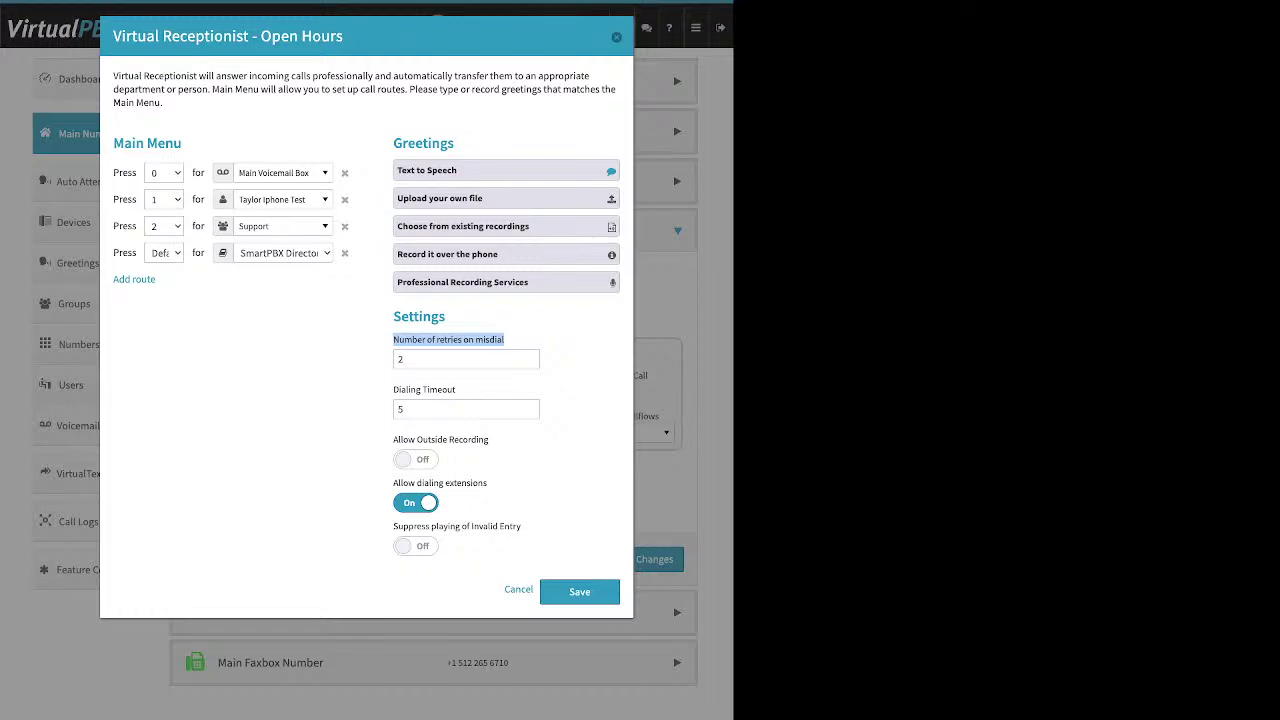
double_click(400, 359)
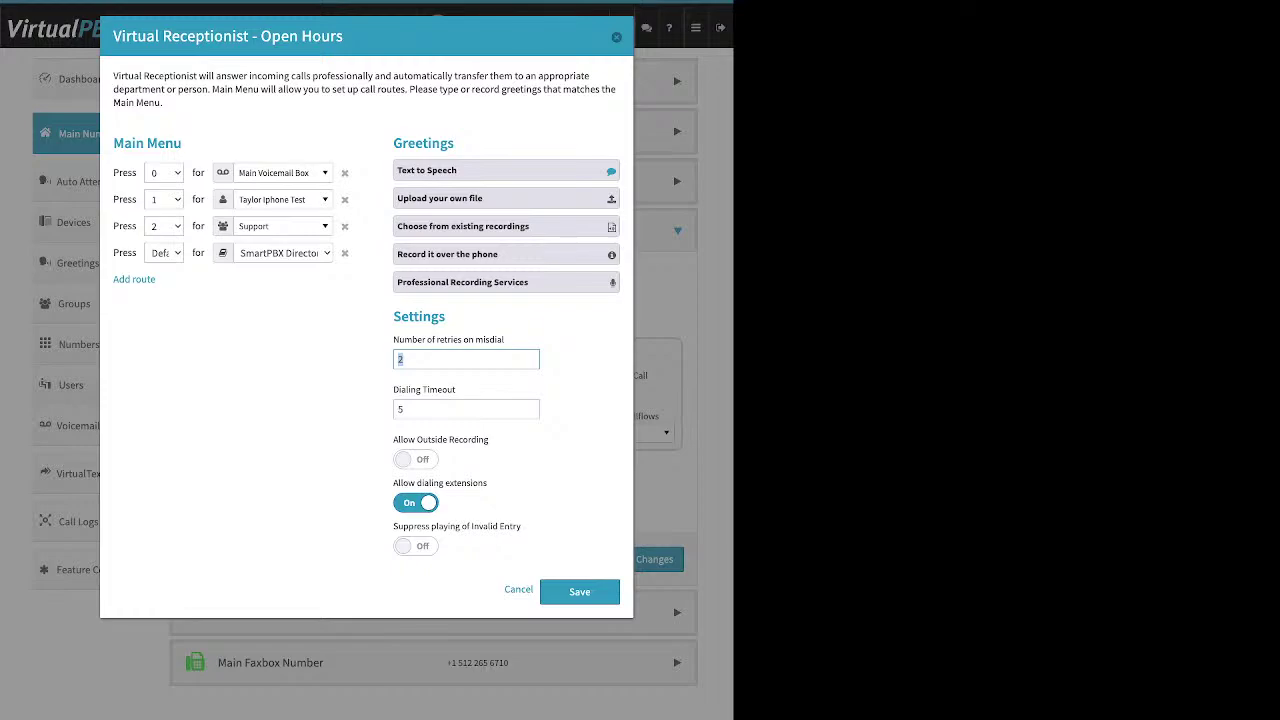
key("Tab")
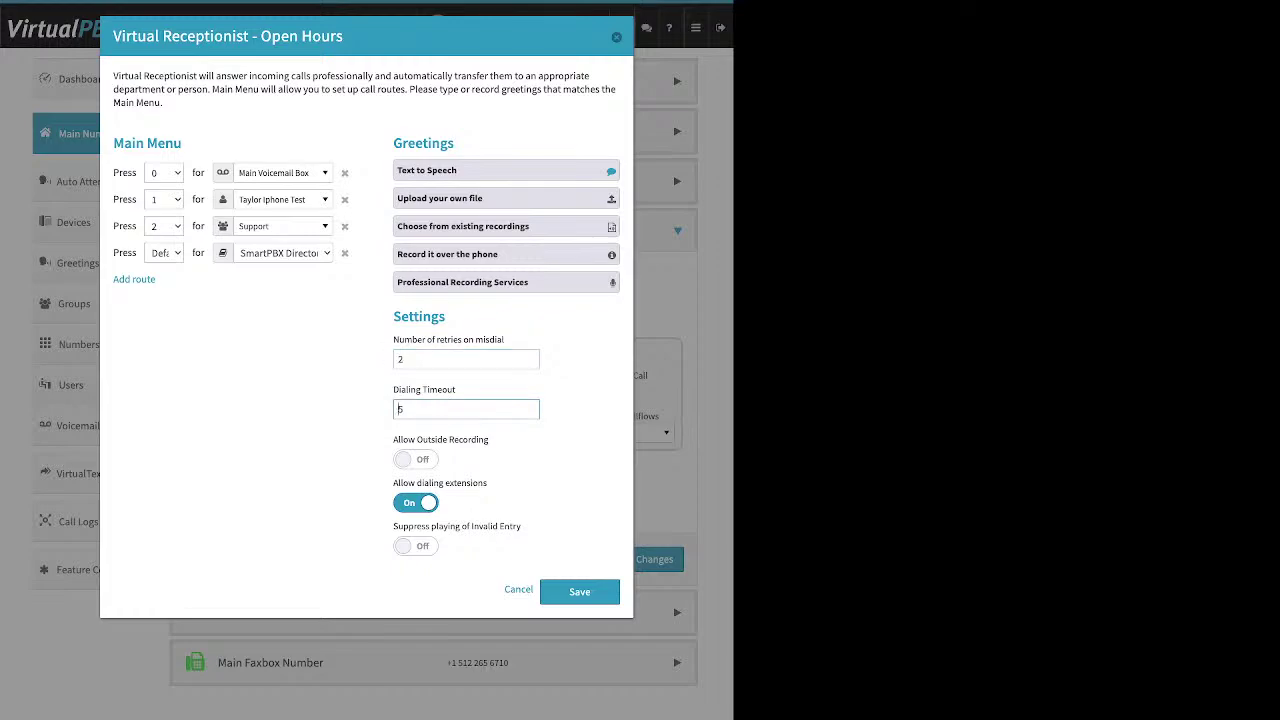
triple_click(424, 389)
left_click_drag(488, 483, 393, 483)
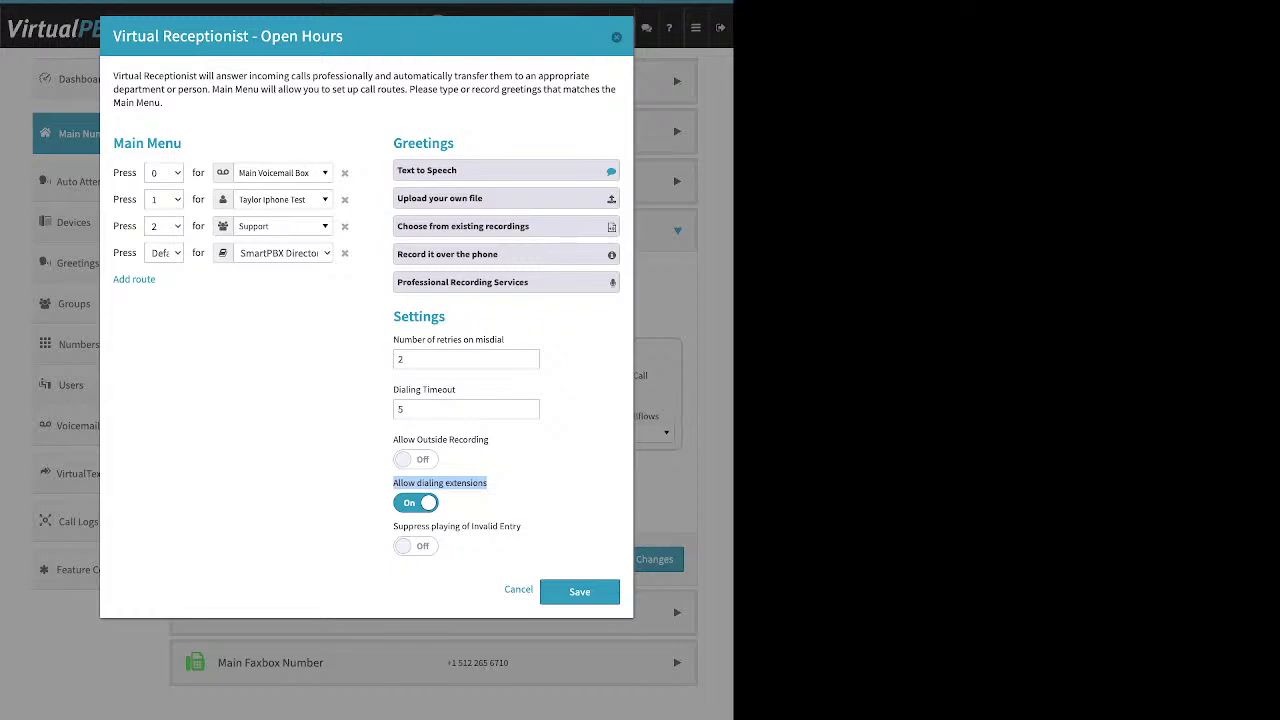
key("space")
key("space")
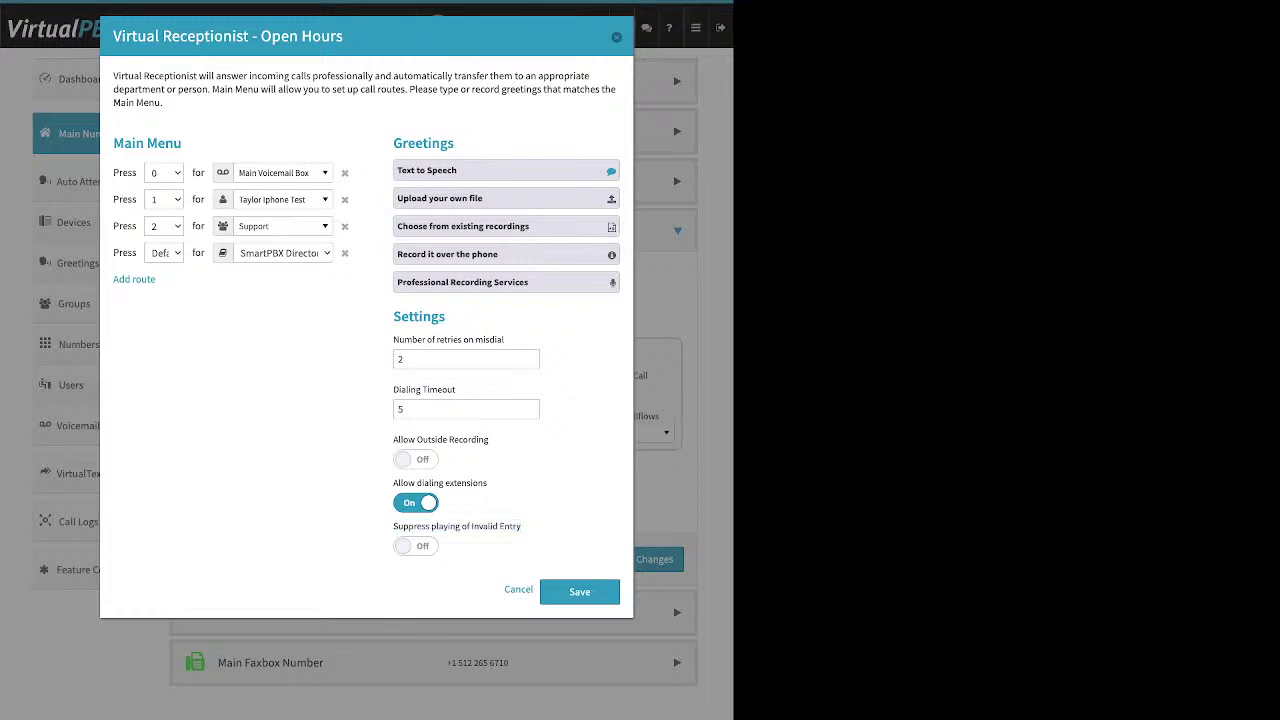
double_click(466, 359)
Delete the Default route to SmartPBX Directory, leaving Invalid Entry suppression off
left_click(344, 253)
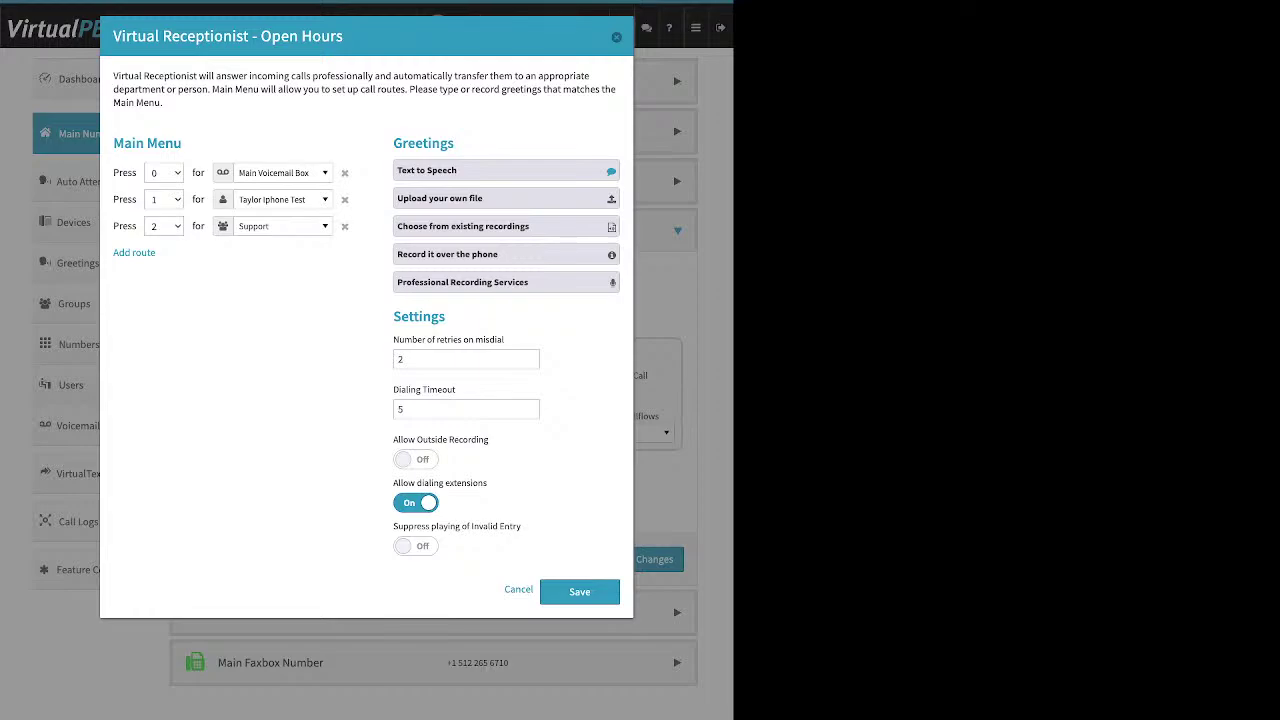
left_click(415, 546)
key("space")
Save the Open Hours receptionist menu to update the call strategy
left_click_drag(124, 143, 182, 143)
left_click_drag(455, 143, 402, 143)
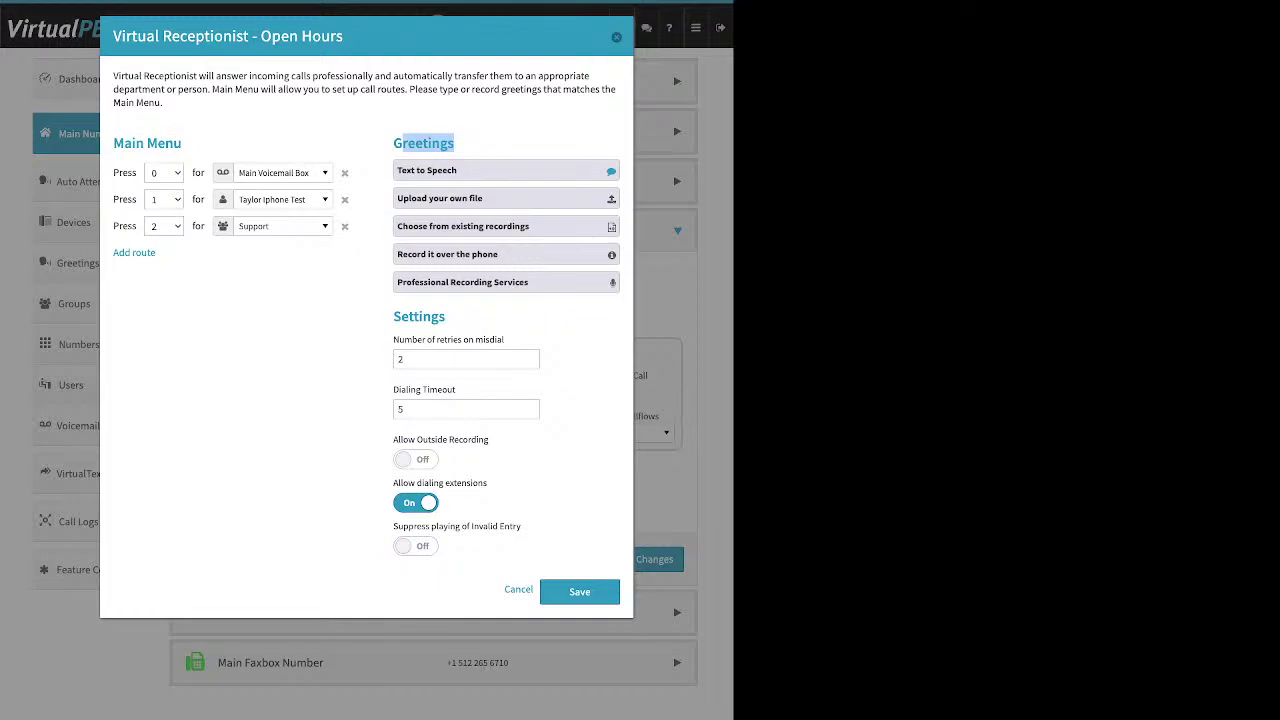
left_click_drag(393, 316, 445, 316)
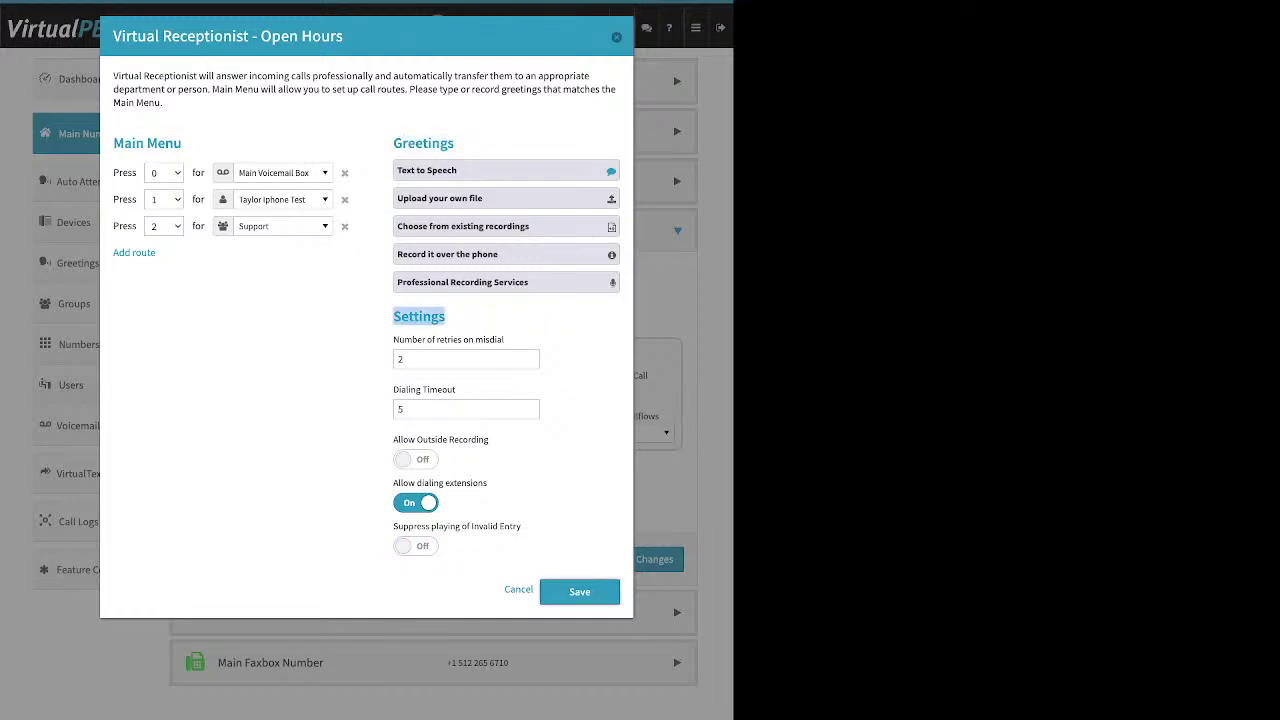
left_click(579, 591)
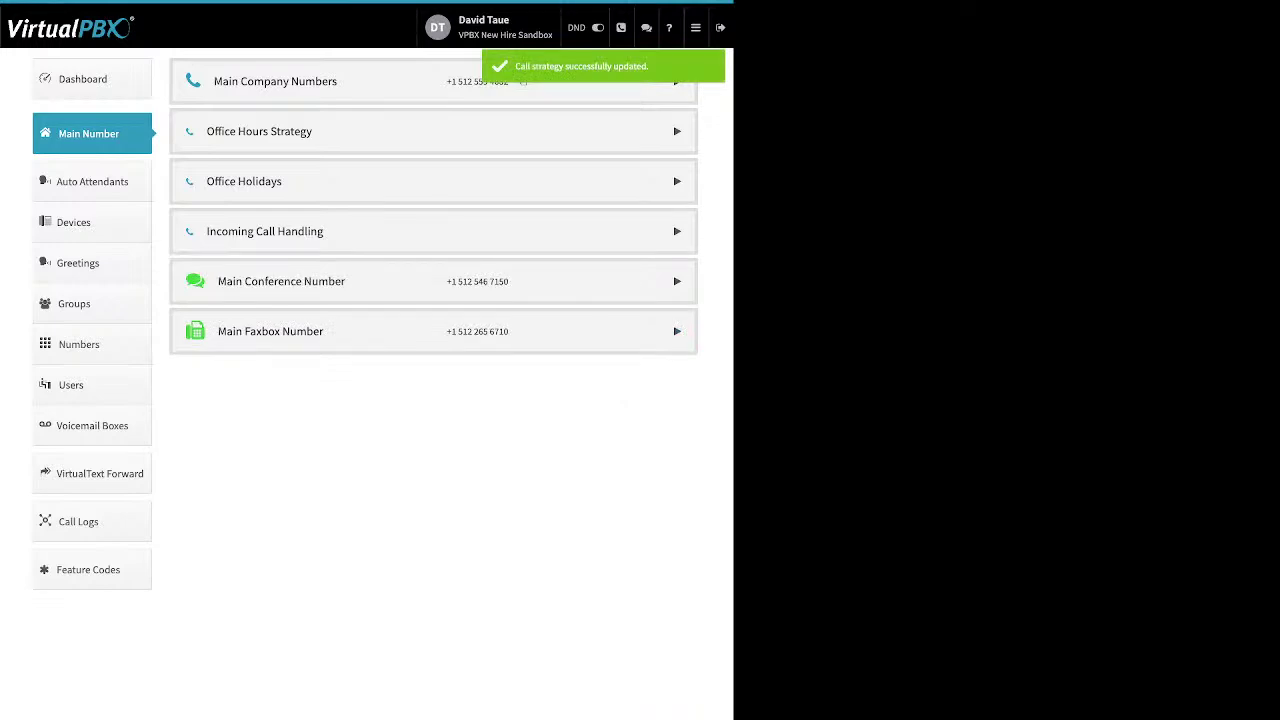
left_click(265, 231)
Keep Support as the After Hours group and review its receptionist menu (0 Main Voicemail Box, 1 Sales)
left_click(313, 276)
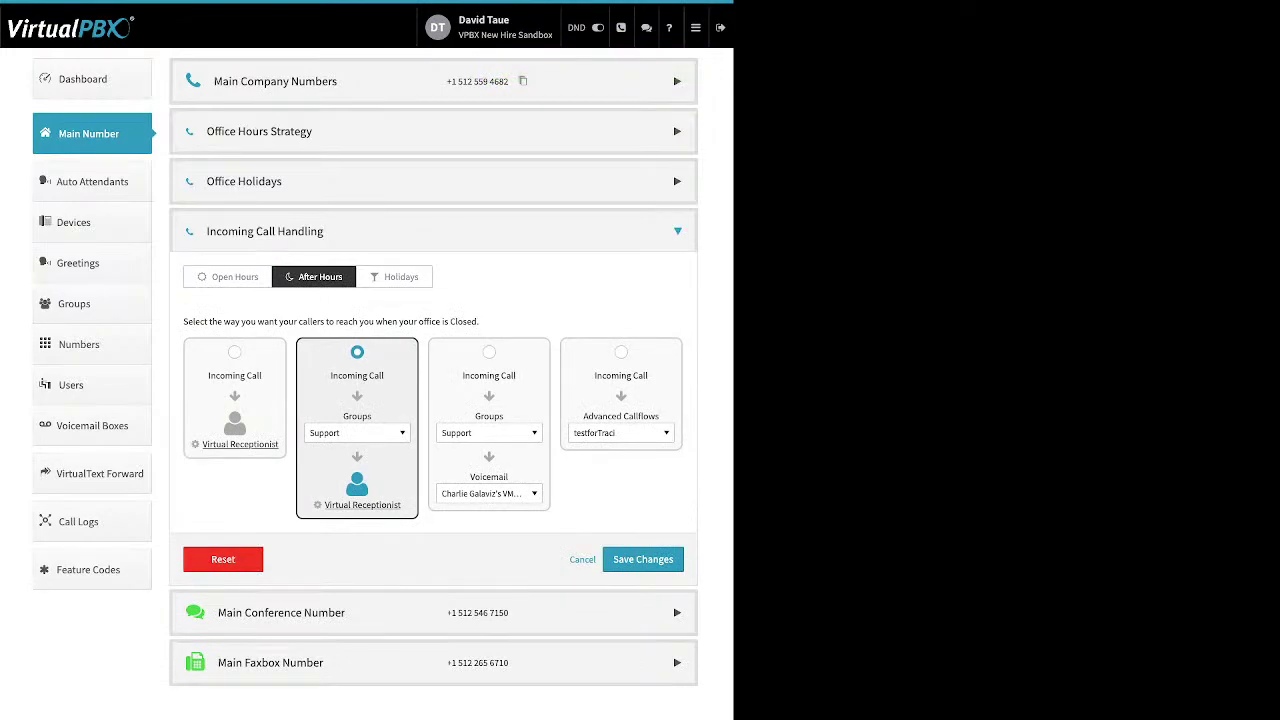
left_click(357, 432)
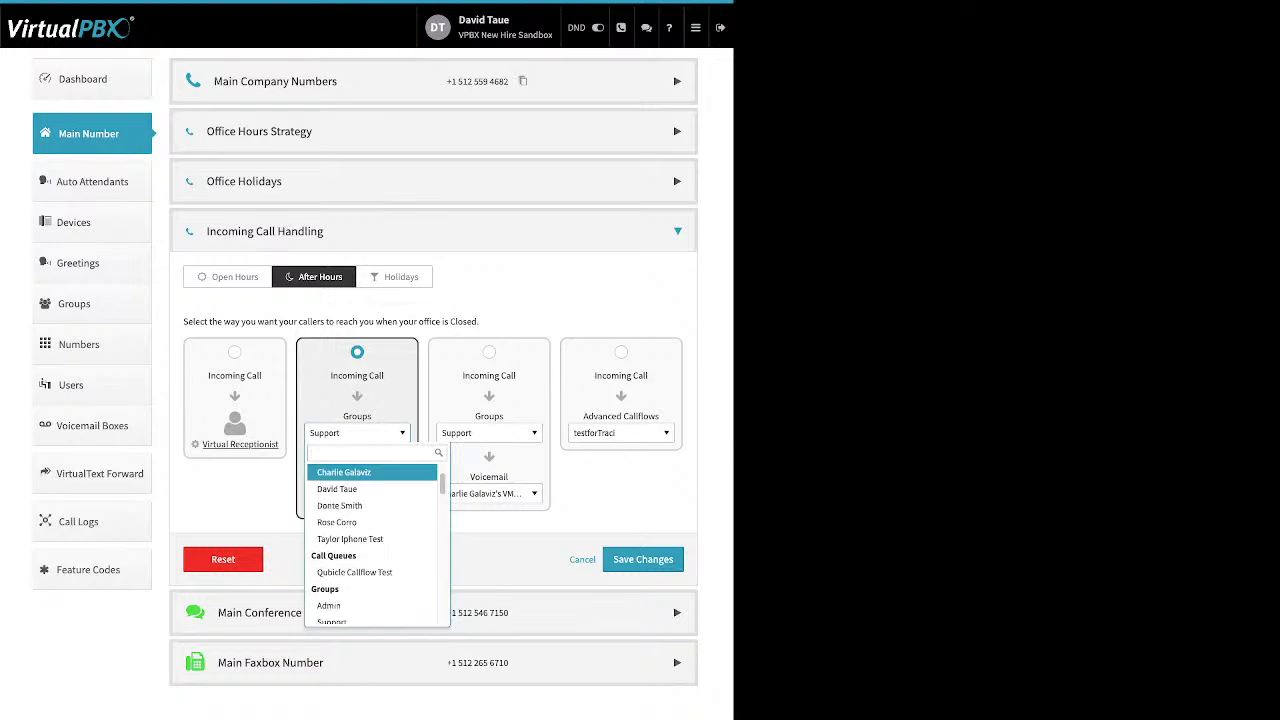
scroll(372, 522, "up", 1)
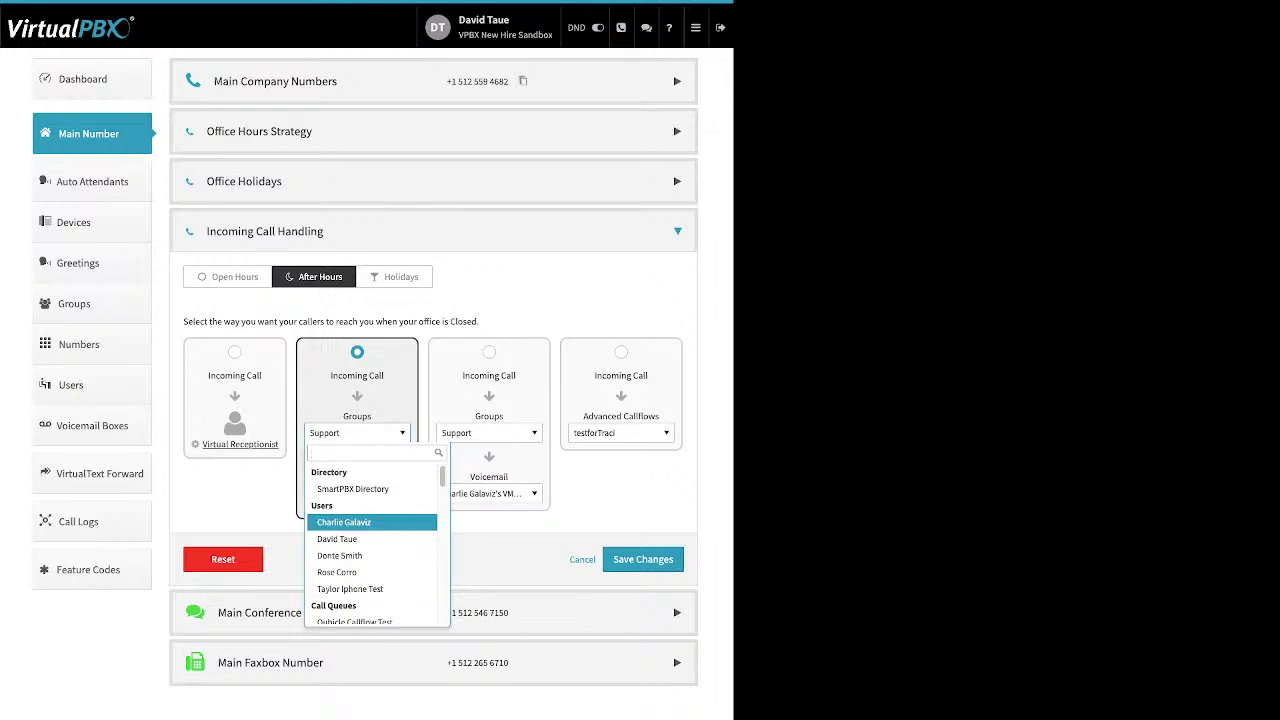
scroll(372, 522, "down", 1)
scroll(372, 525, "down", 2)
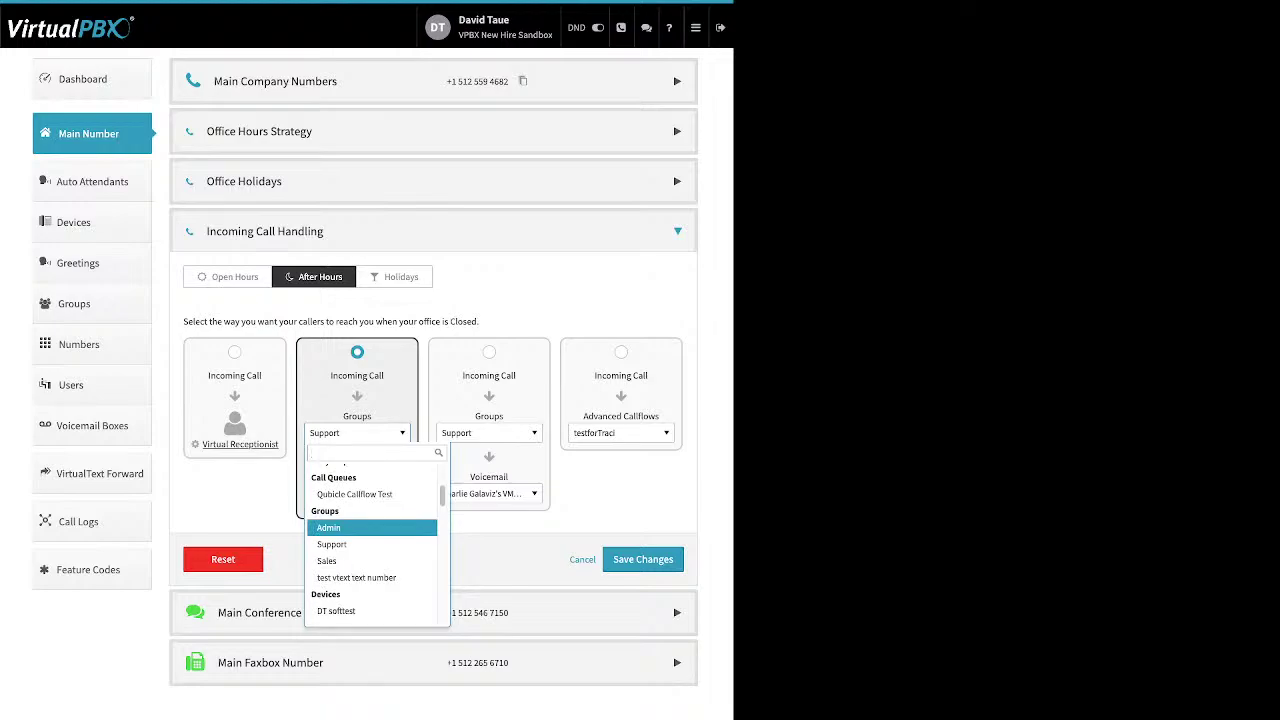
key("Down")
key("Return")
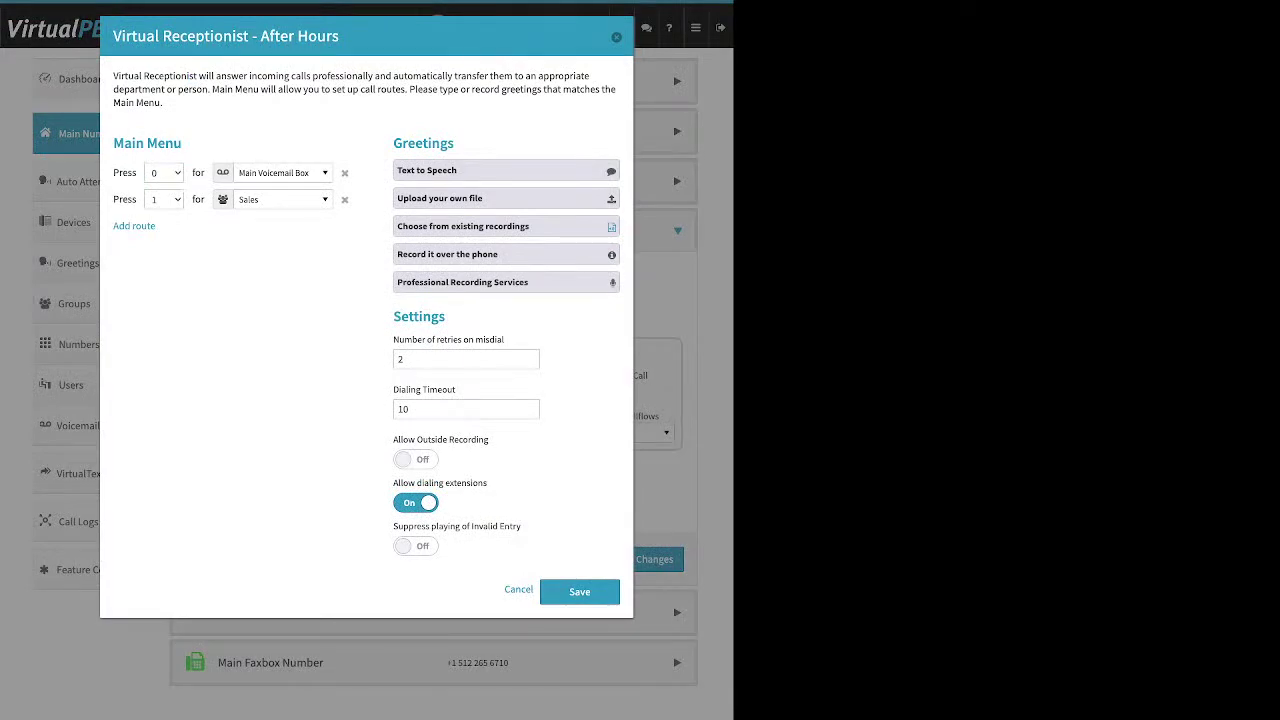
key("Escape")
Keep Holidays calls on Skip to Voicemail to Main Voicemail Box and expand Main Conference Number
left_click(394, 277)
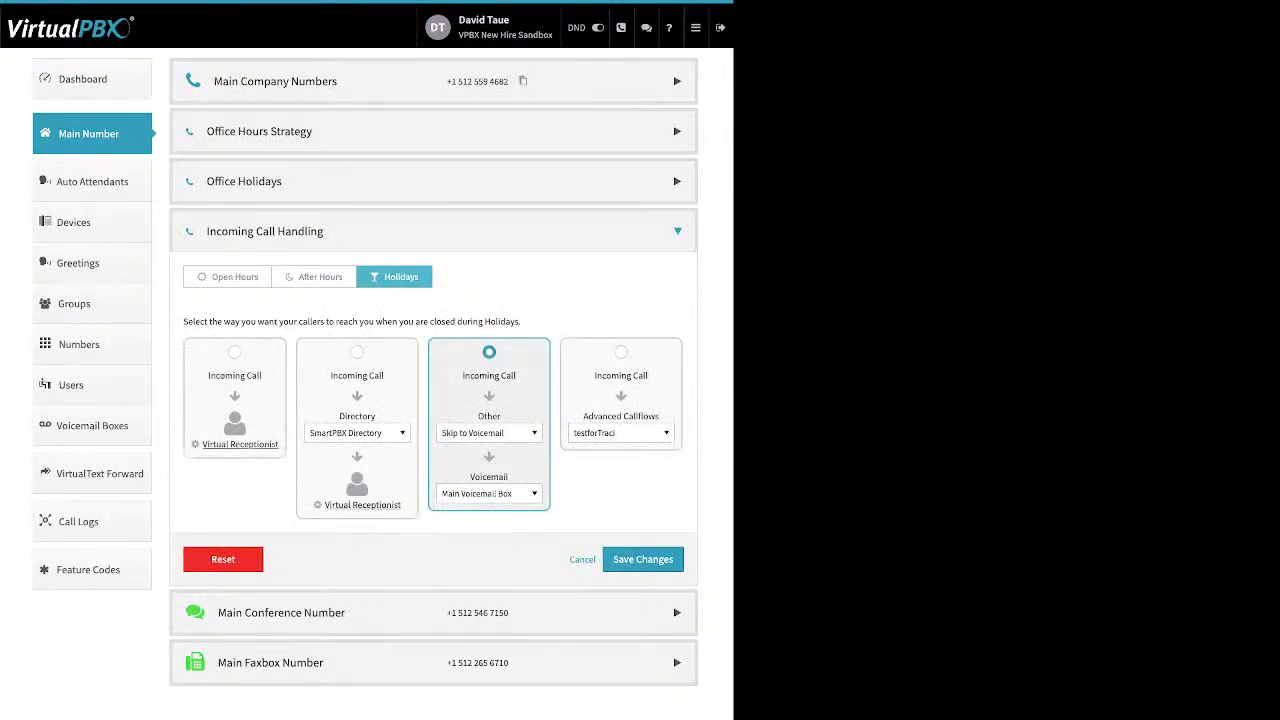
left_click(489, 432)
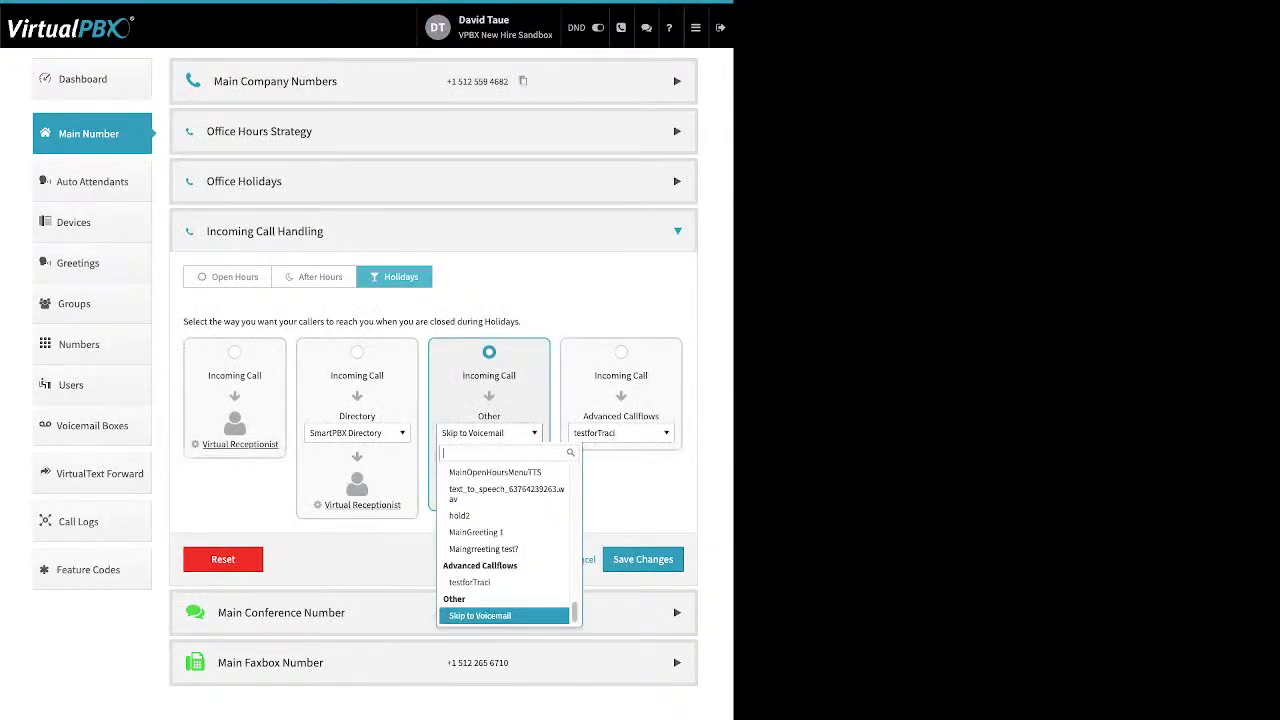
scroll(508, 540, "up", 5)
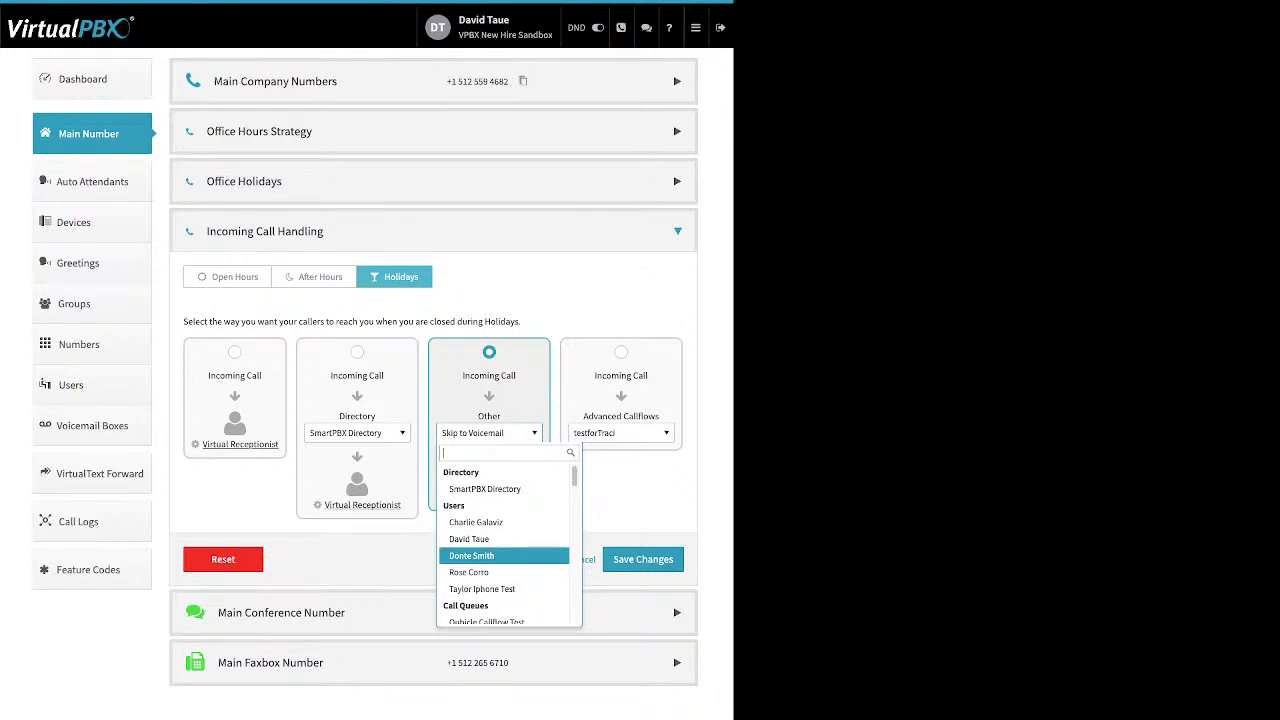
left_click(490, 432)
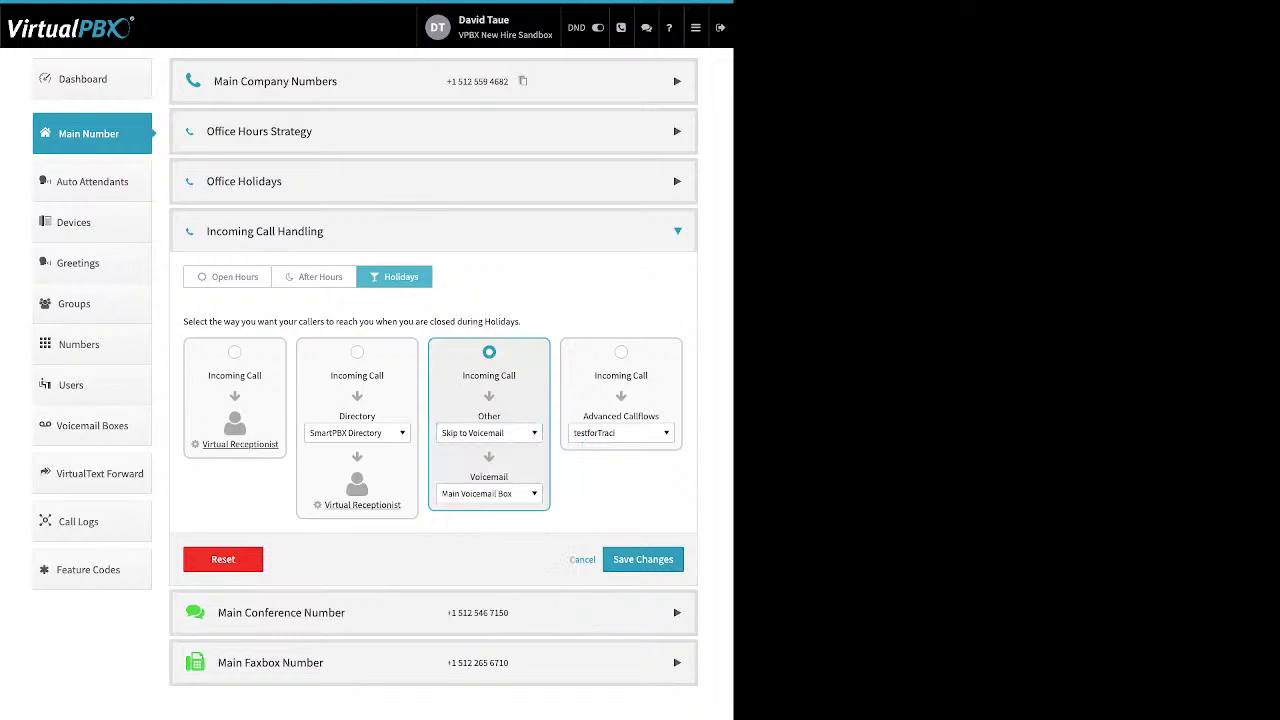
left_click(490, 493)
key("Escape")
left_click(488, 432)
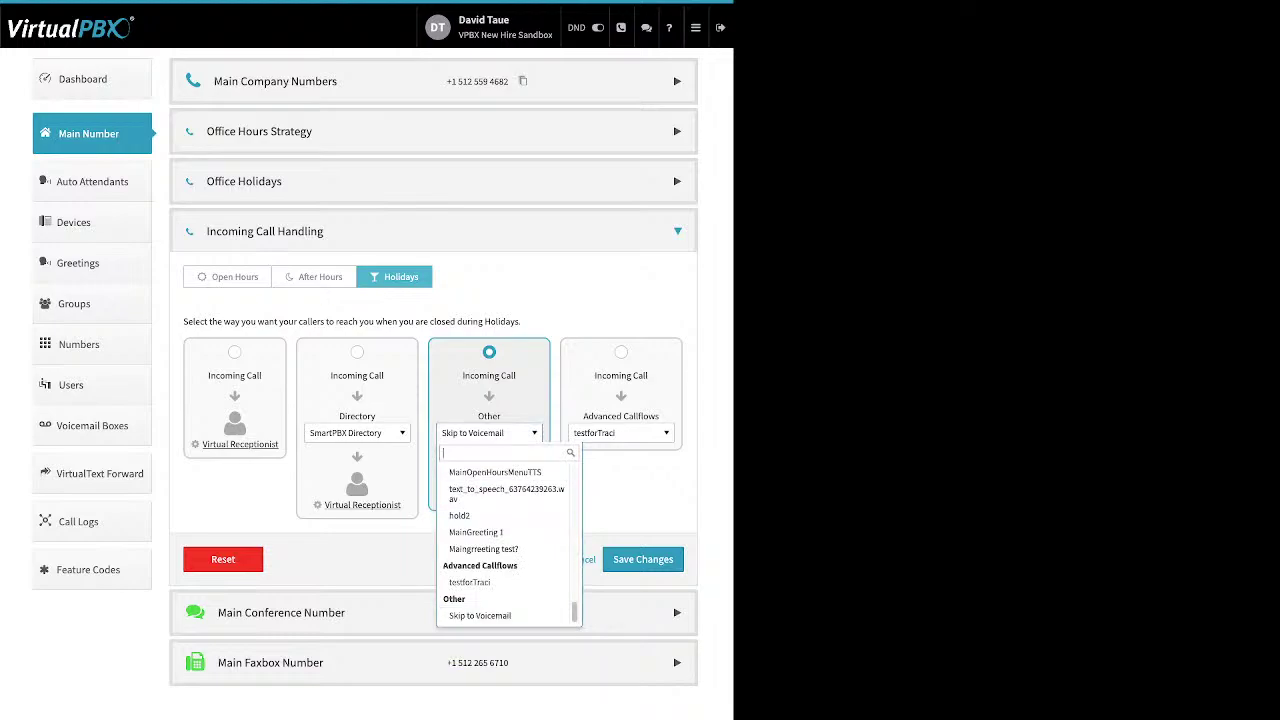
left_click(480, 615)
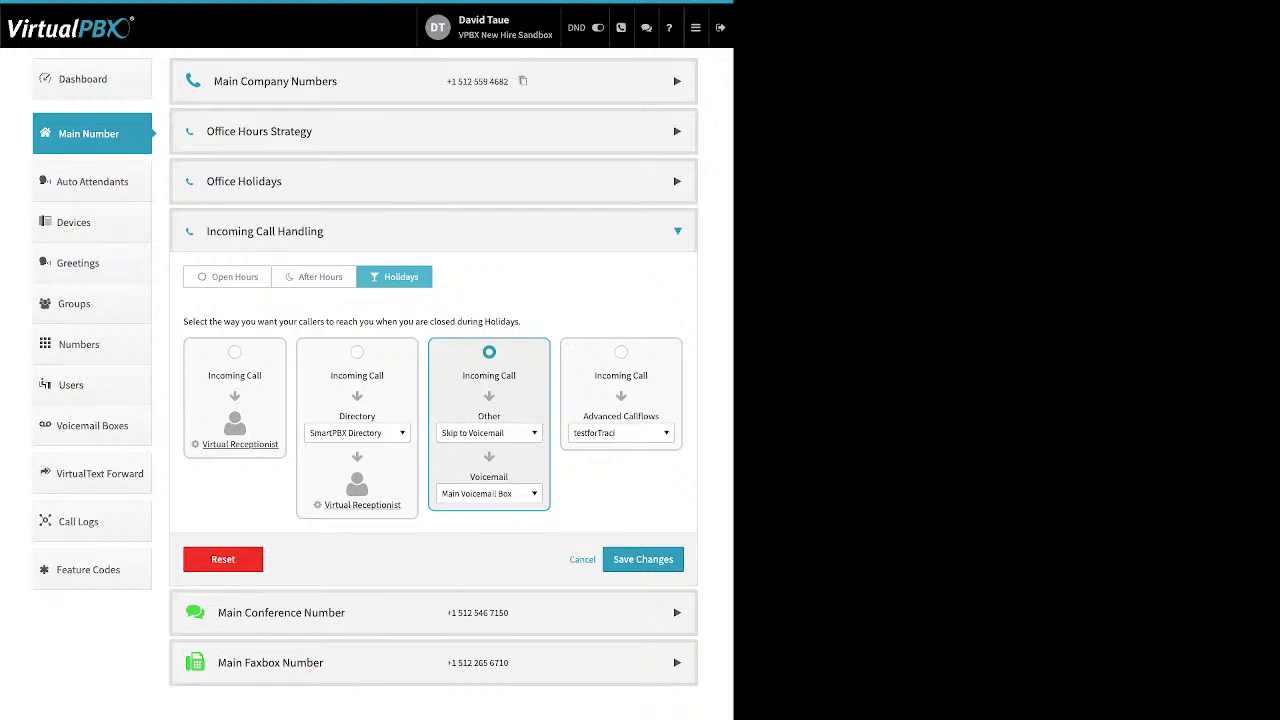
left_click(281, 612)
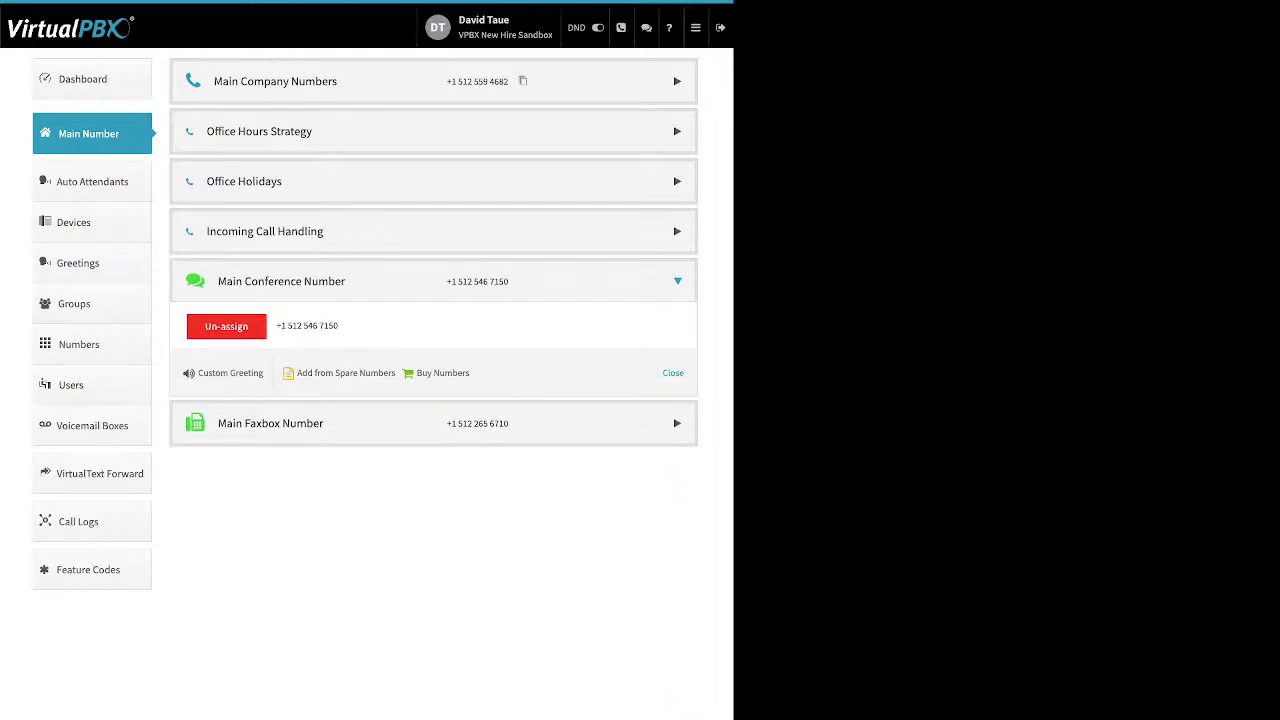
Toggle the conference Custom Greeting on and back to Disabled, and expand Main Faxbox Number
left_click_drag(296, 373, 457, 373)
left_click_drag(264, 373, 214, 373)
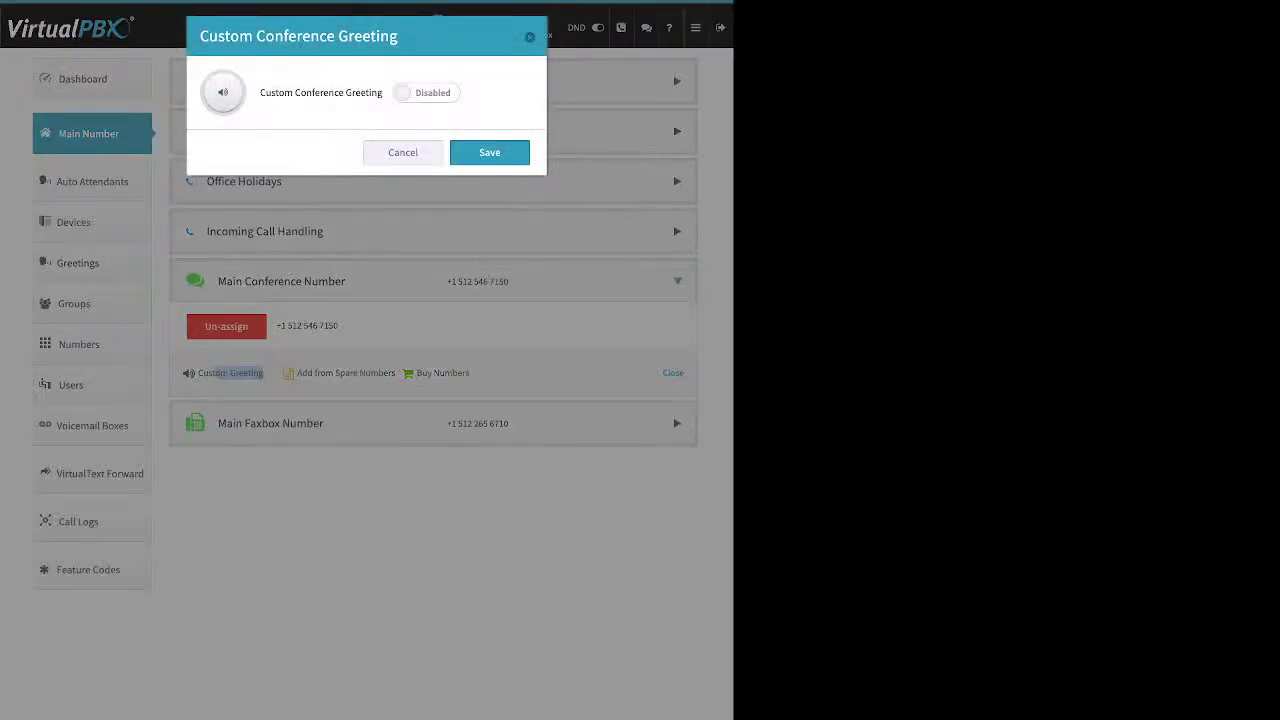
left_click(427, 92)
left_click(208, 199)
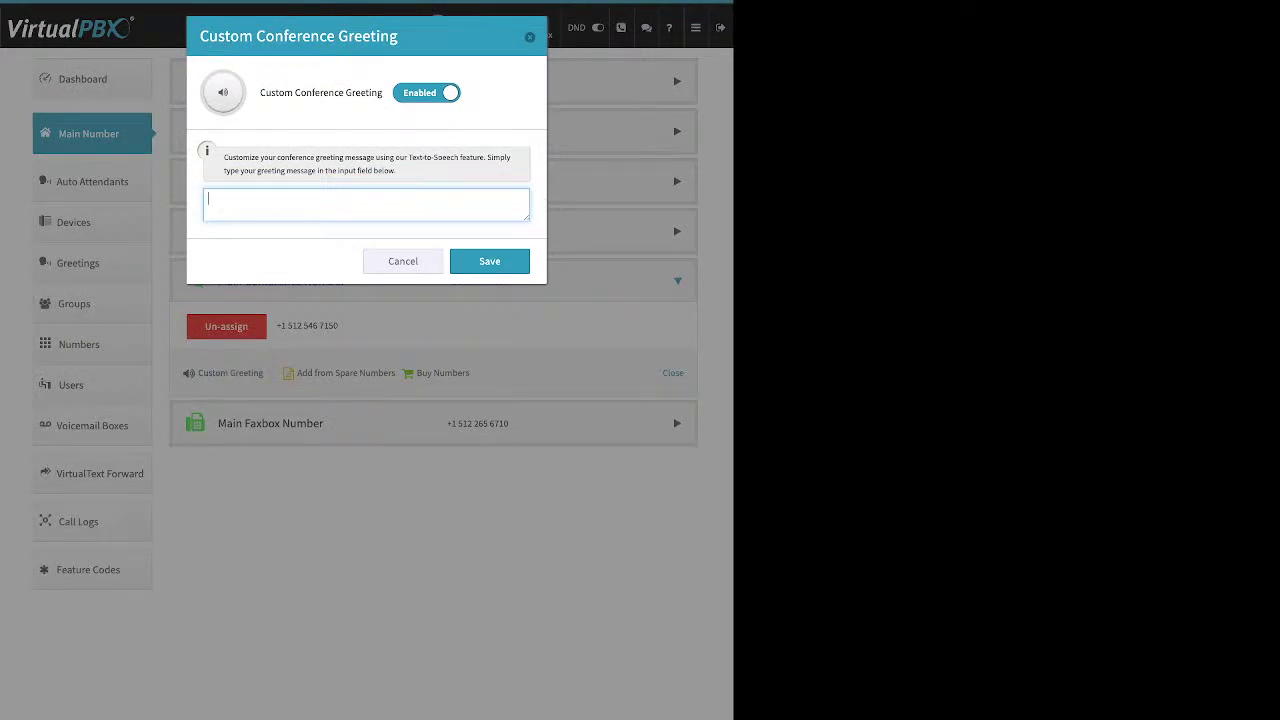
left_click(427, 92)
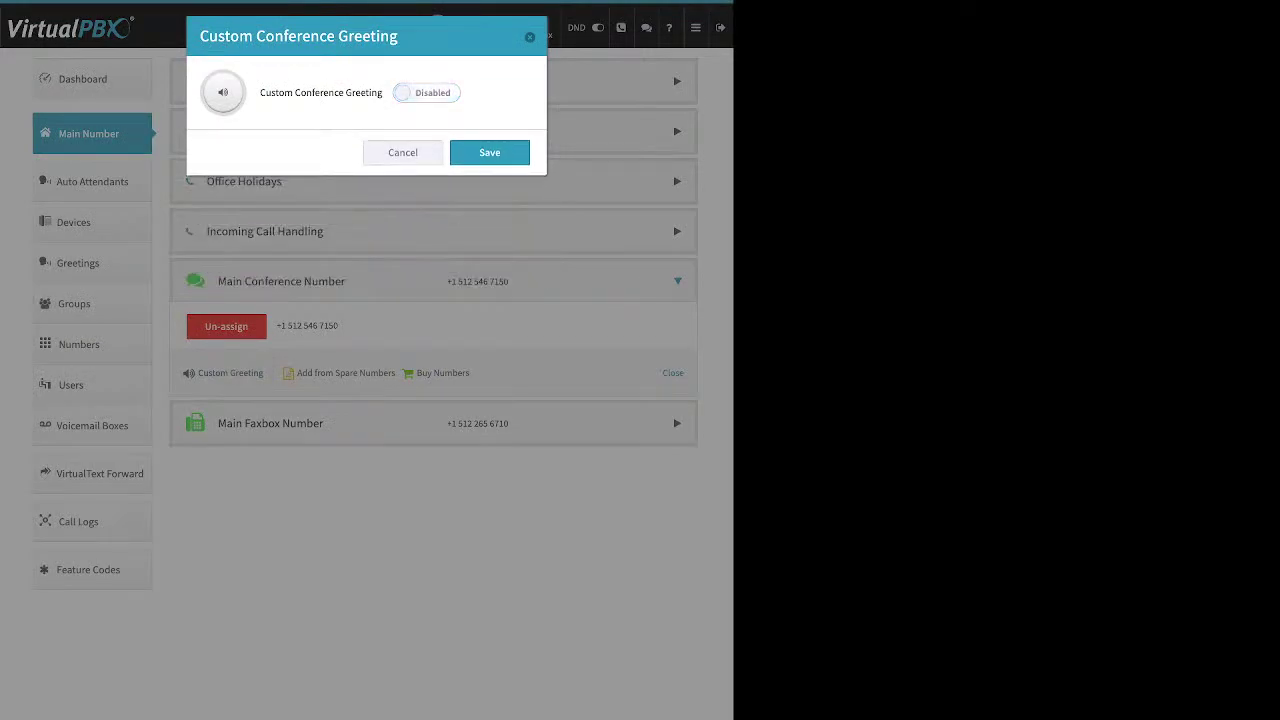
key("Escape")
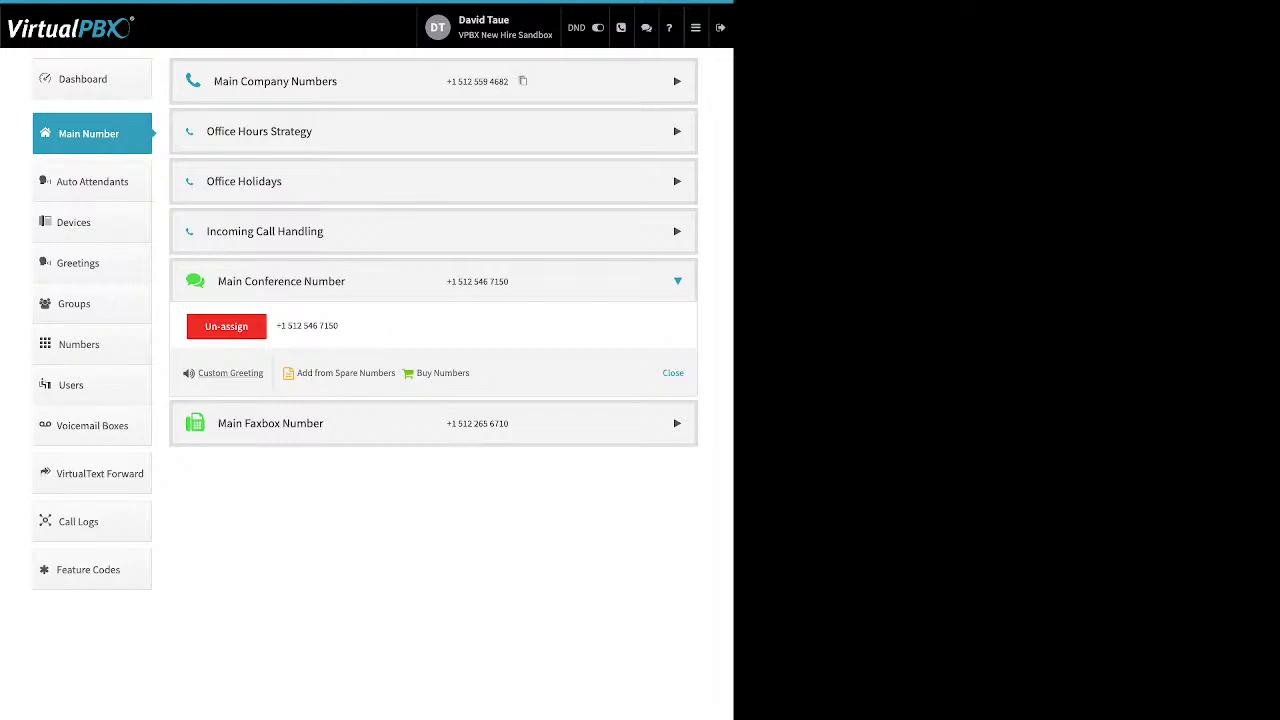
left_click(270, 423)
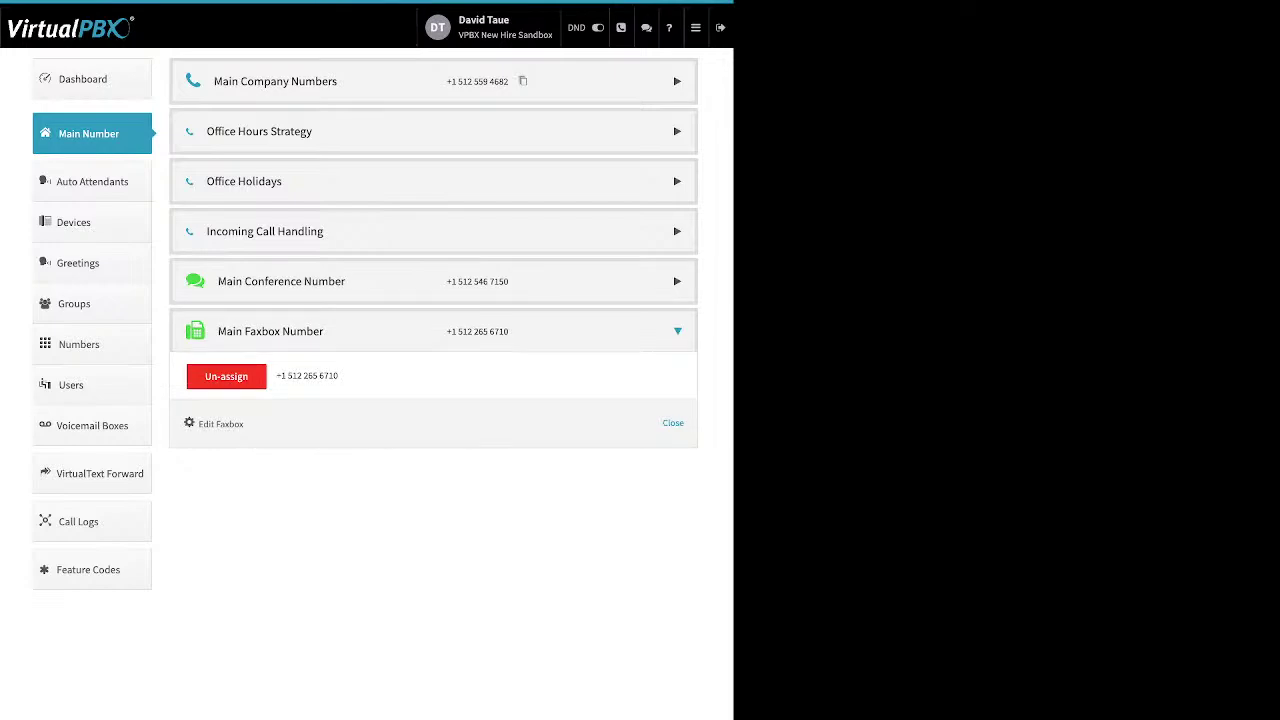
Review the main faxbox's Inbound Notification Email without saving, and go to Auto Attendants
triple_click(220, 424)
left_click(220, 424)
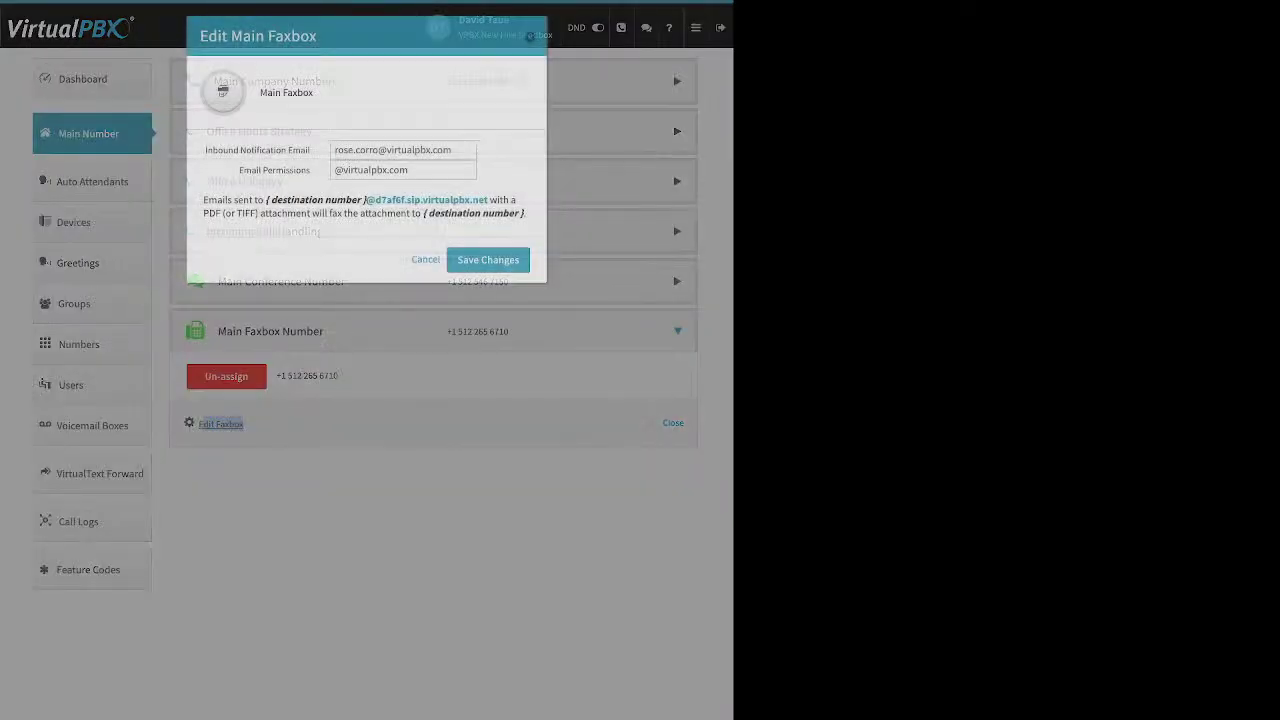
left_click_drag(205, 150, 310, 150)
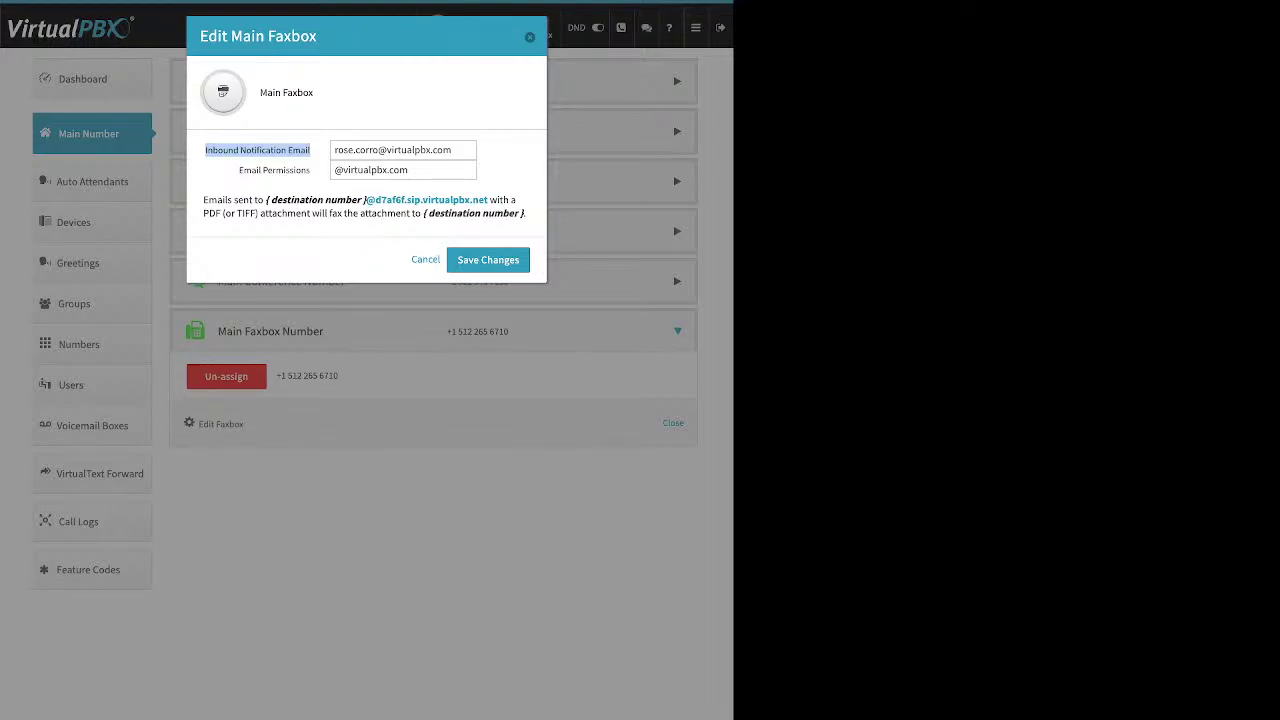
key("Escape")
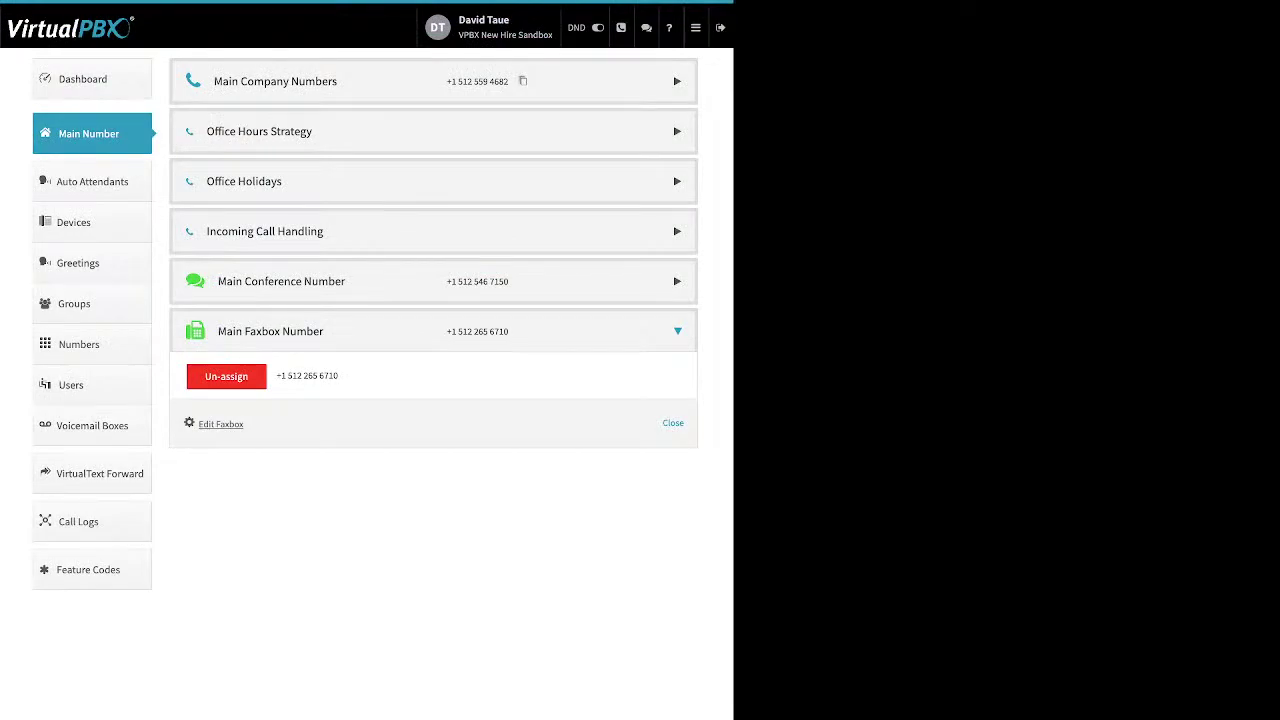
left_click(92, 181)
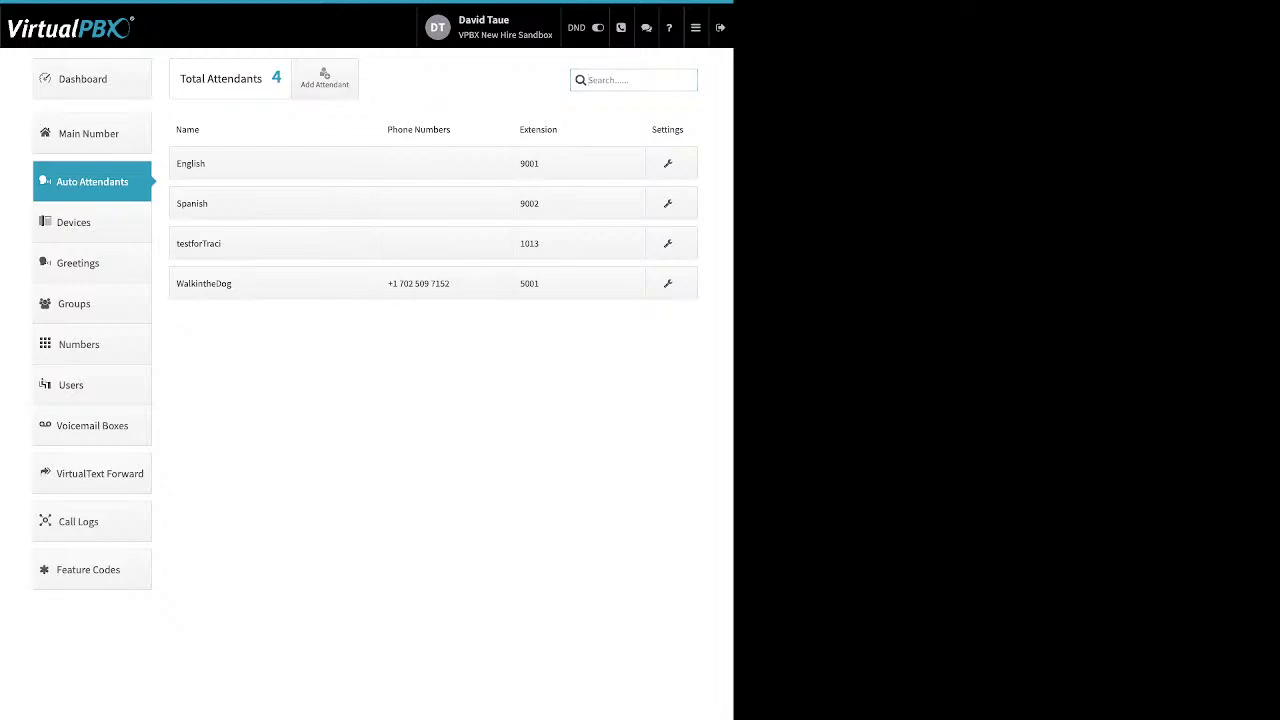
left_click(324, 78)
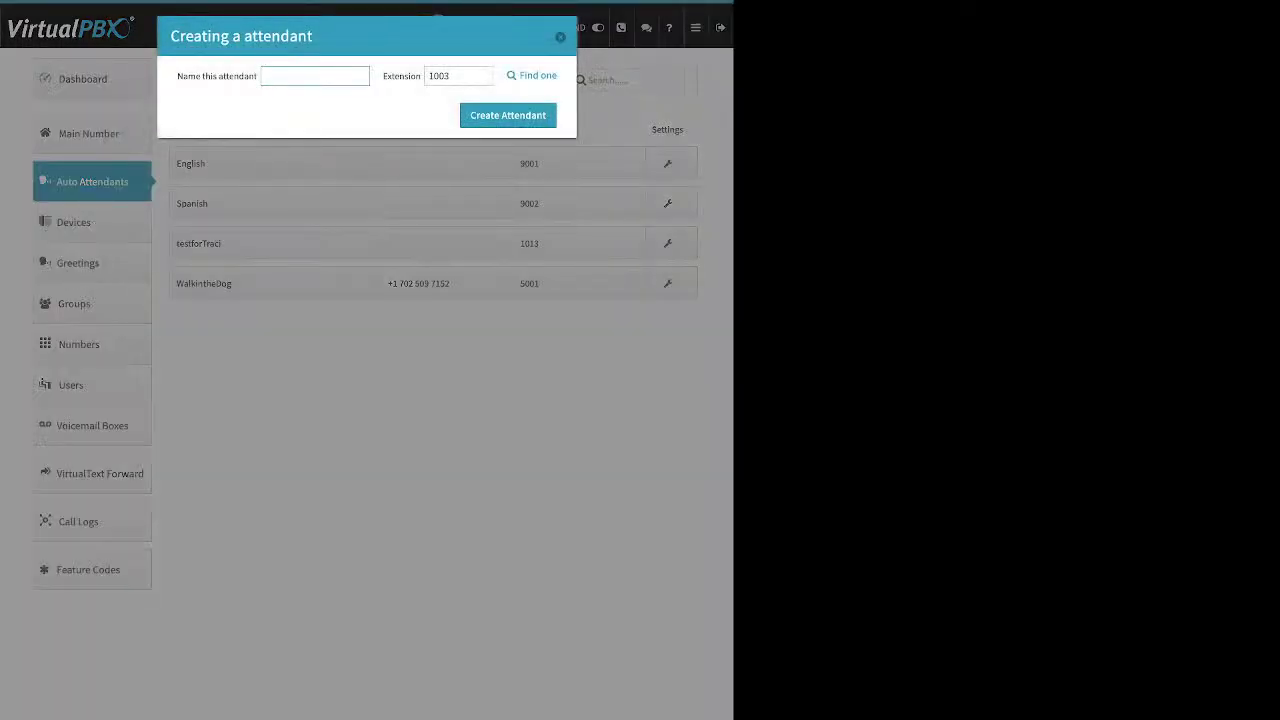
left_click_drag(244, 76, 177, 76)
double_click(402, 76)
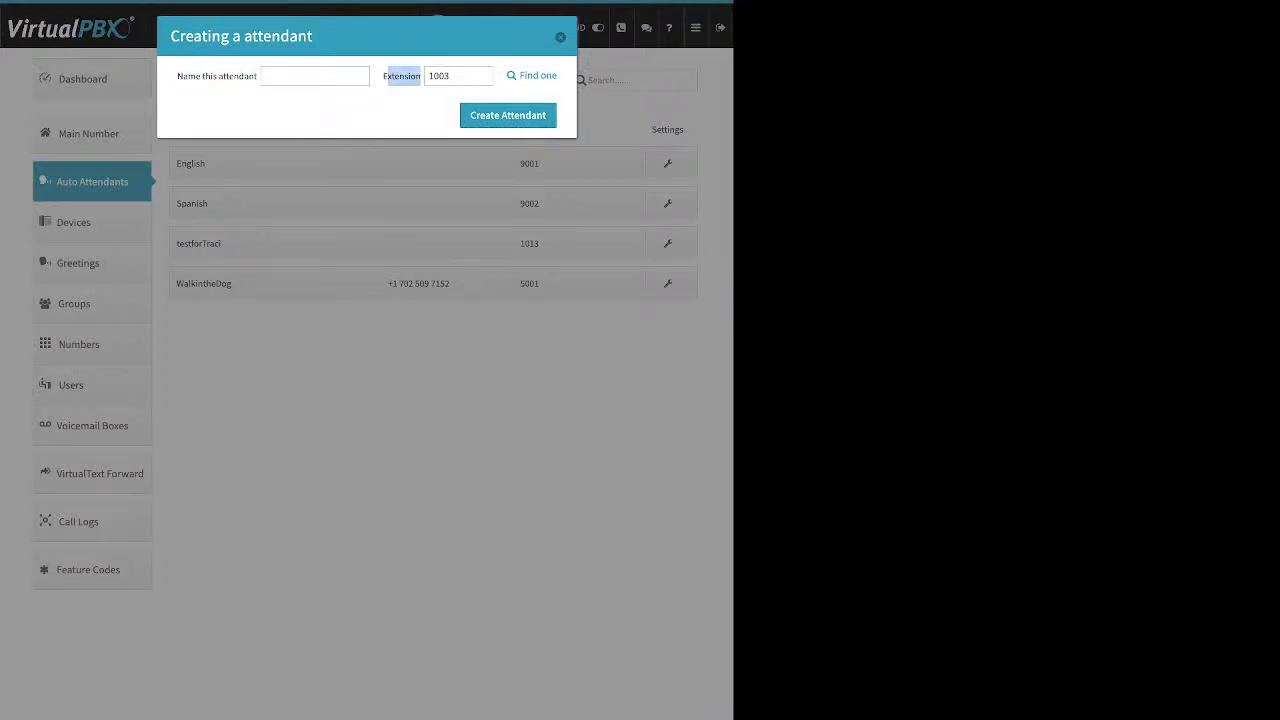
key("Escape")
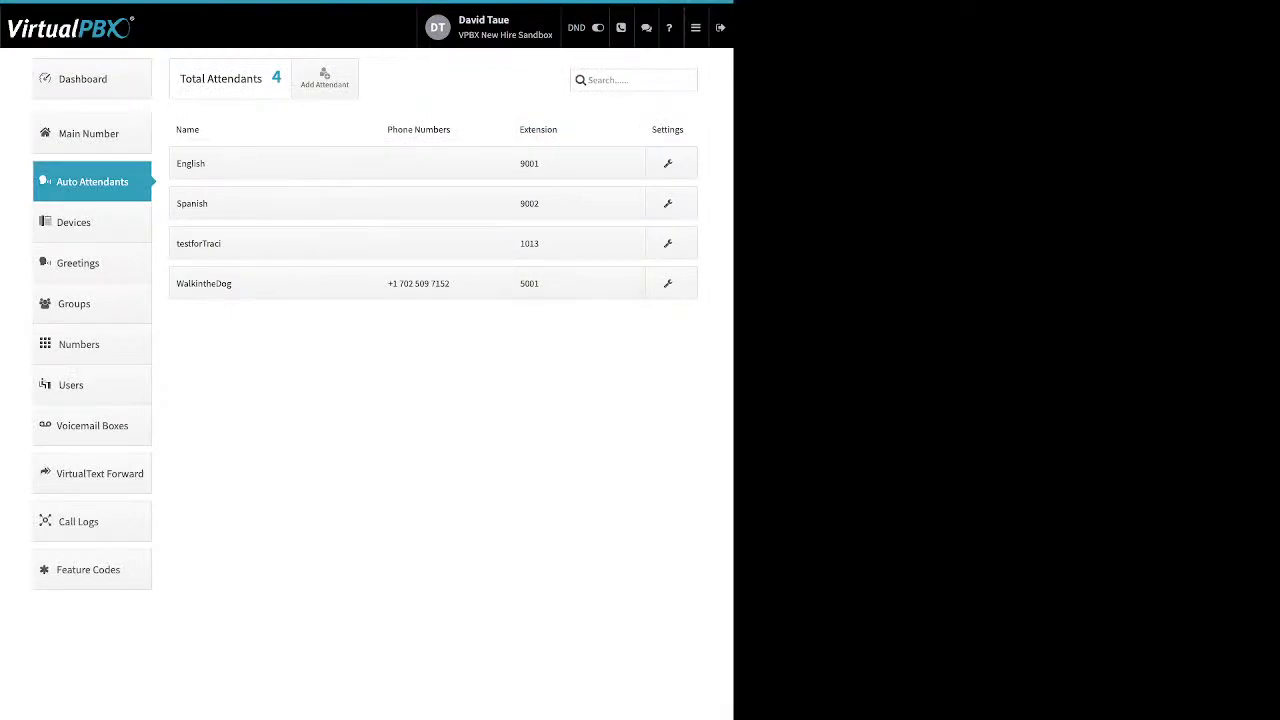
left_click(275, 283)
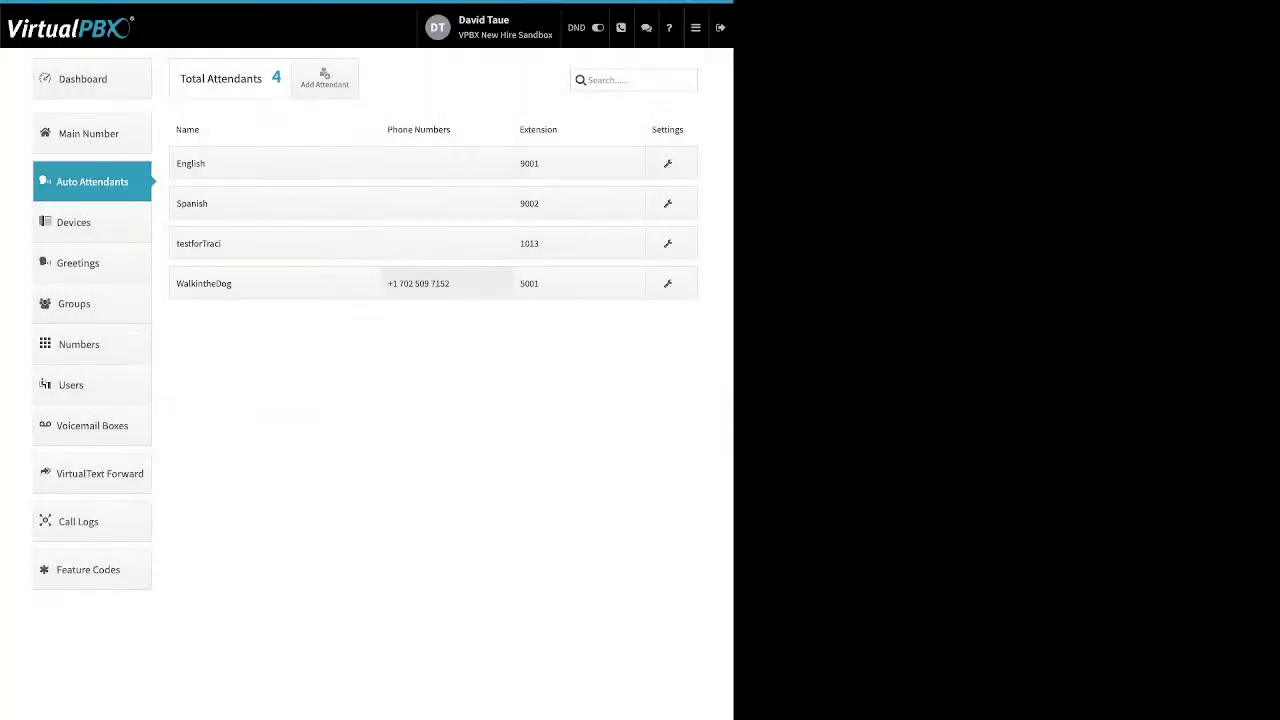
Review WalkintheDog's assigned numbers and its extension 5001
left_click(418, 283)
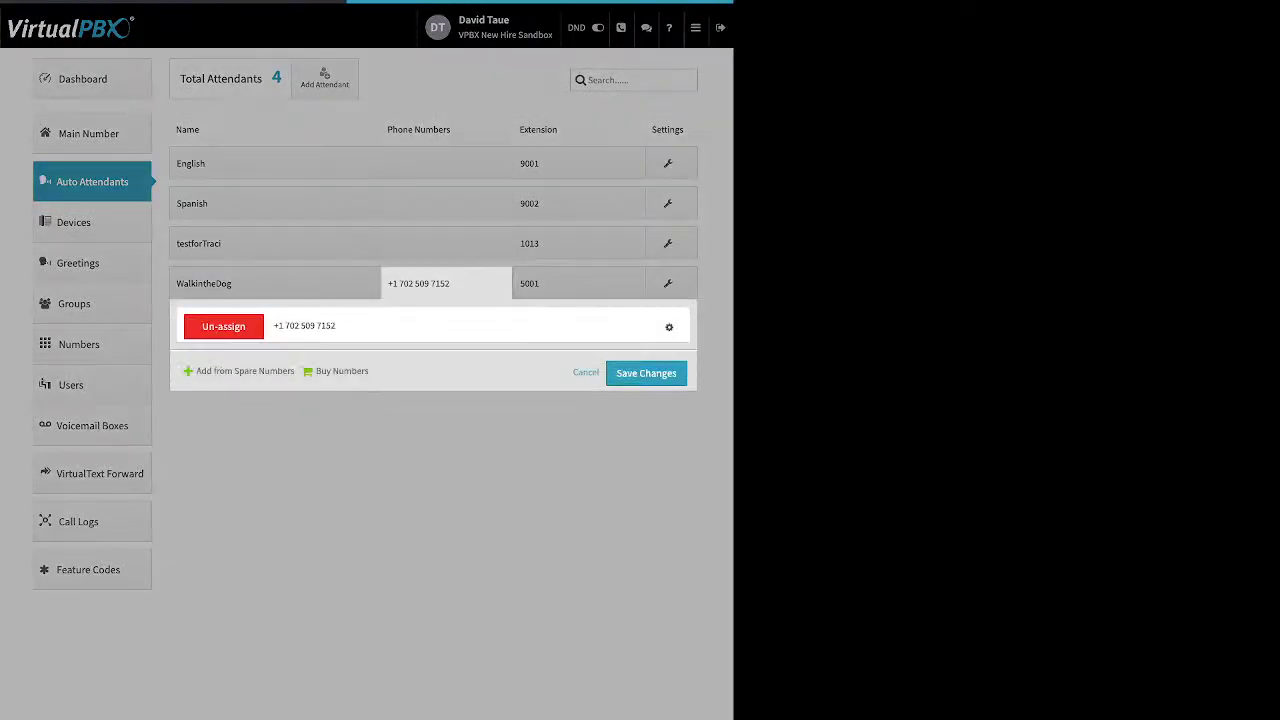
left_click_drag(196, 370, 268, 371)
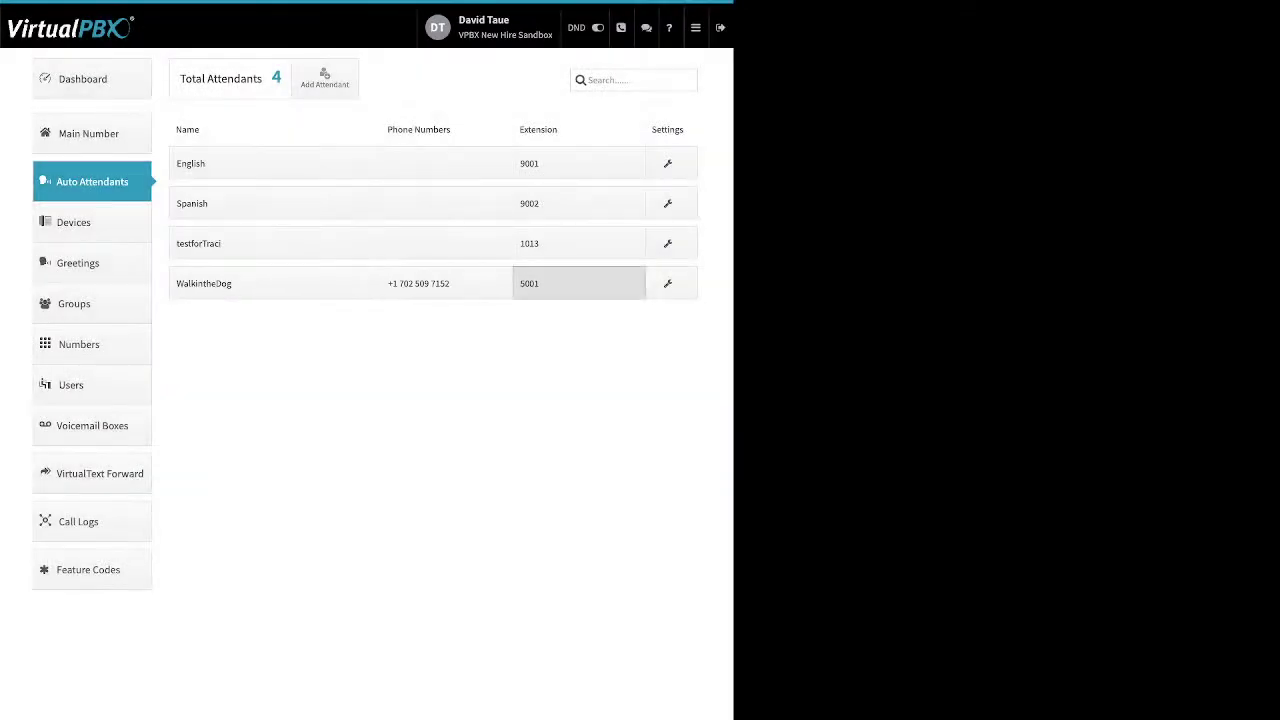
left_click(560, 283)
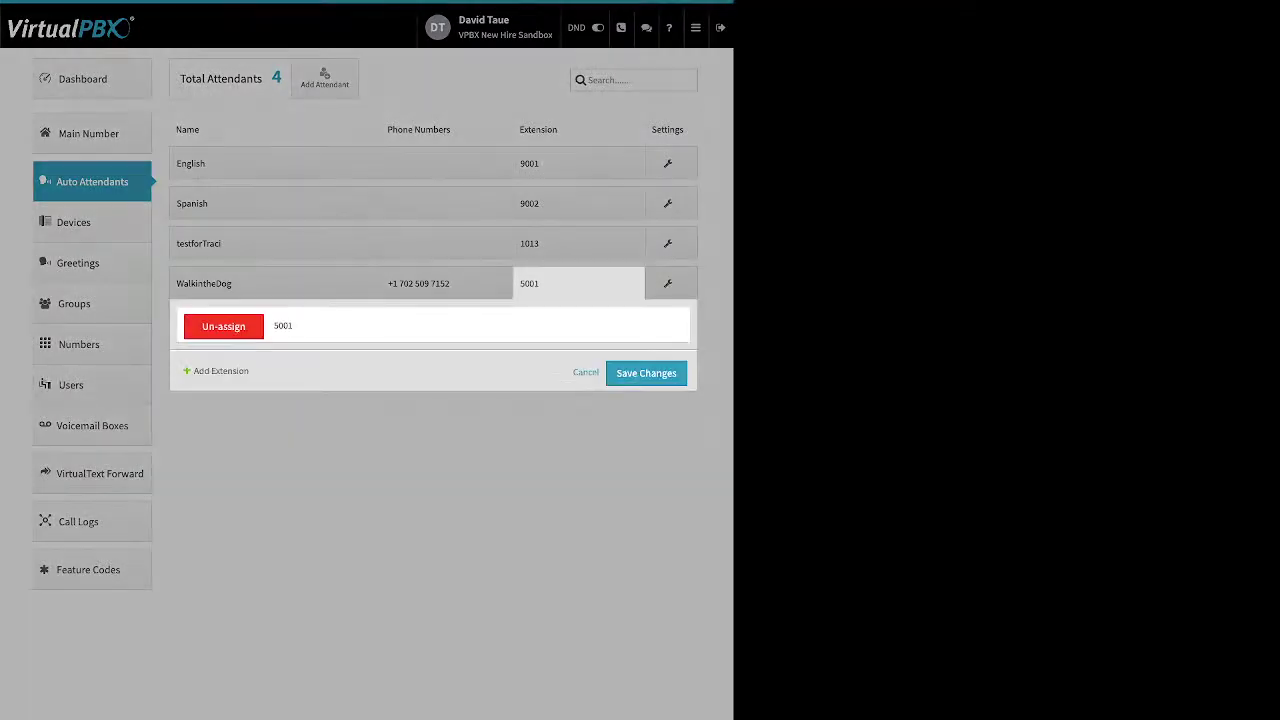
triple_click(221, 371)
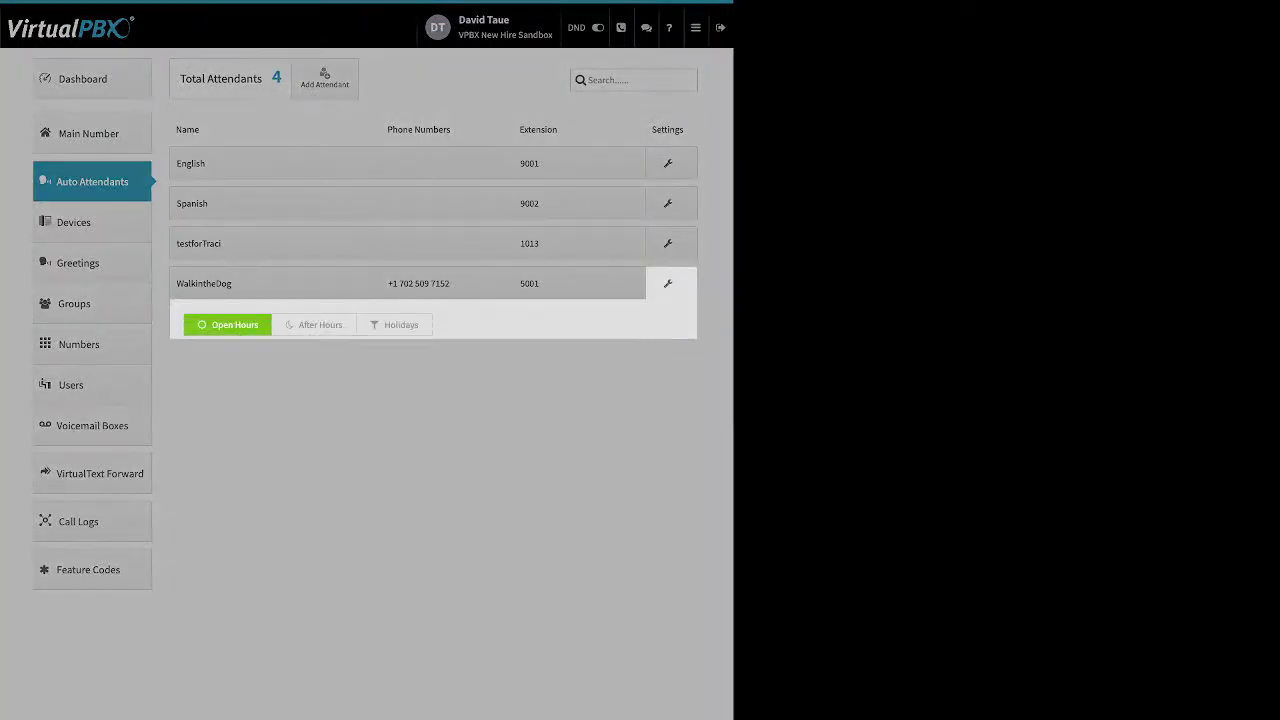
Save WalkintheDog's call strategy unchanged and go to the 13-device Devices list
left_click(668, 283)
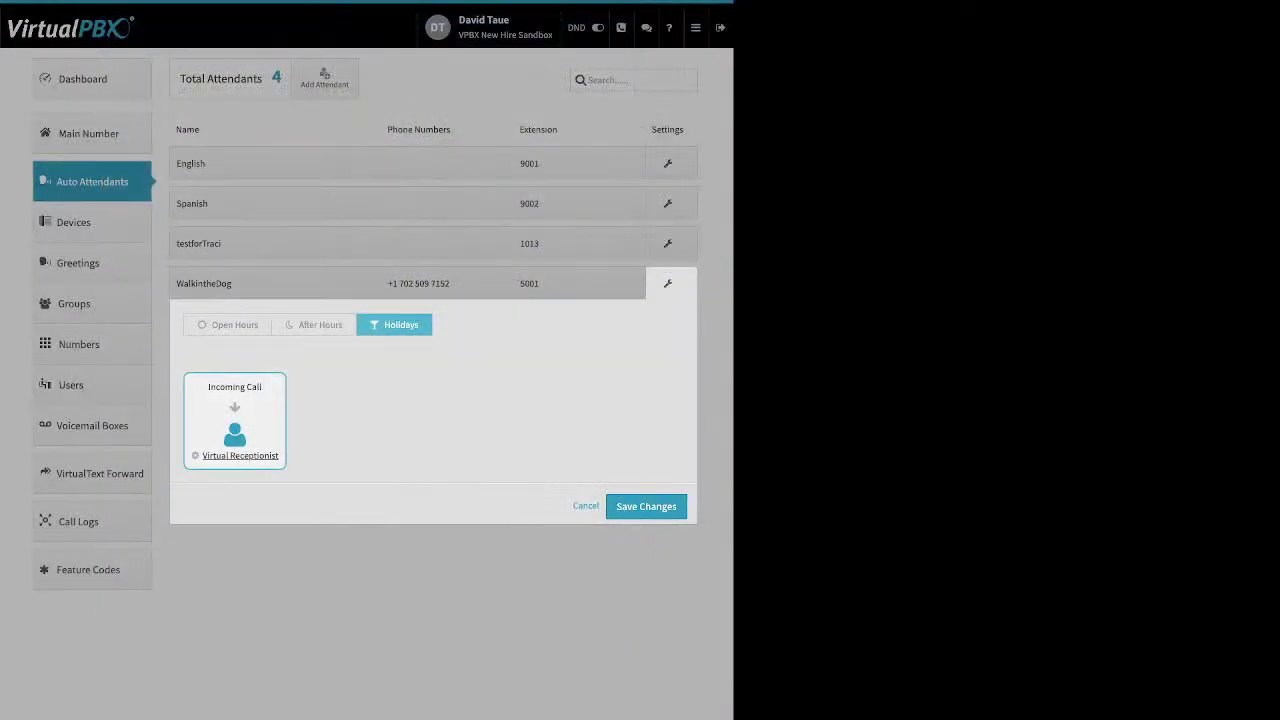
left_click(646, 506)
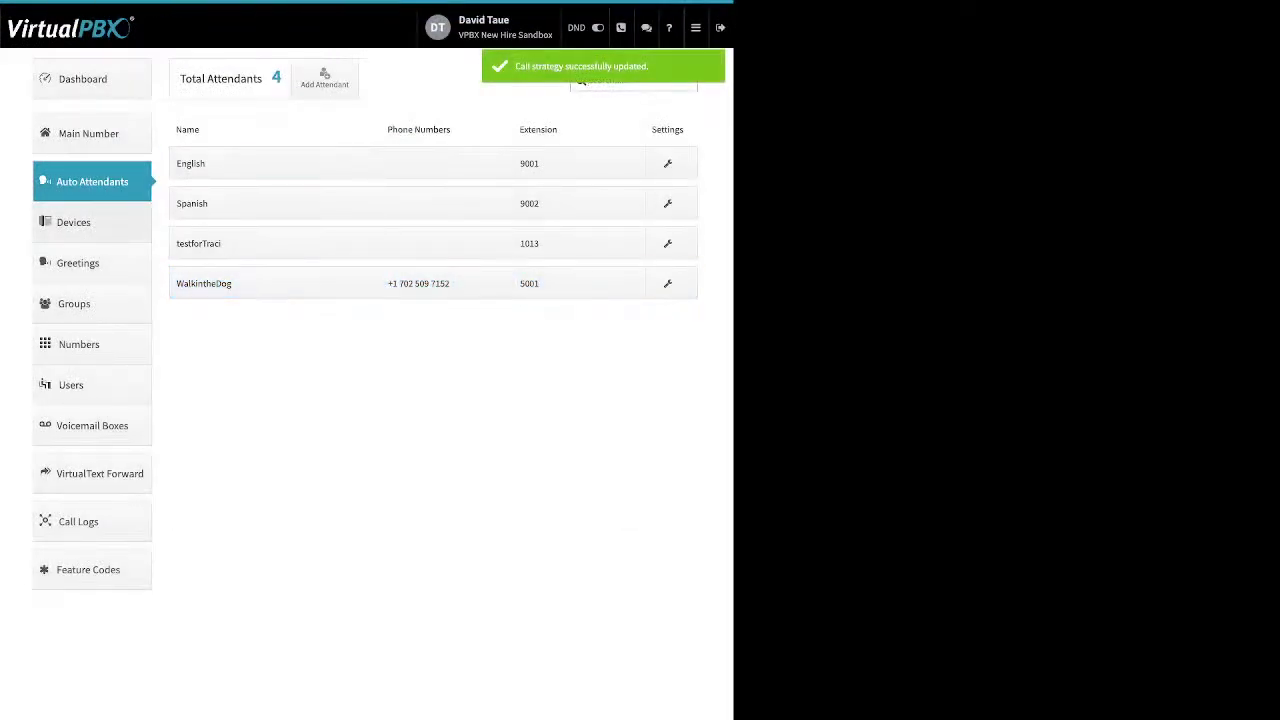
left_click(73, 222)
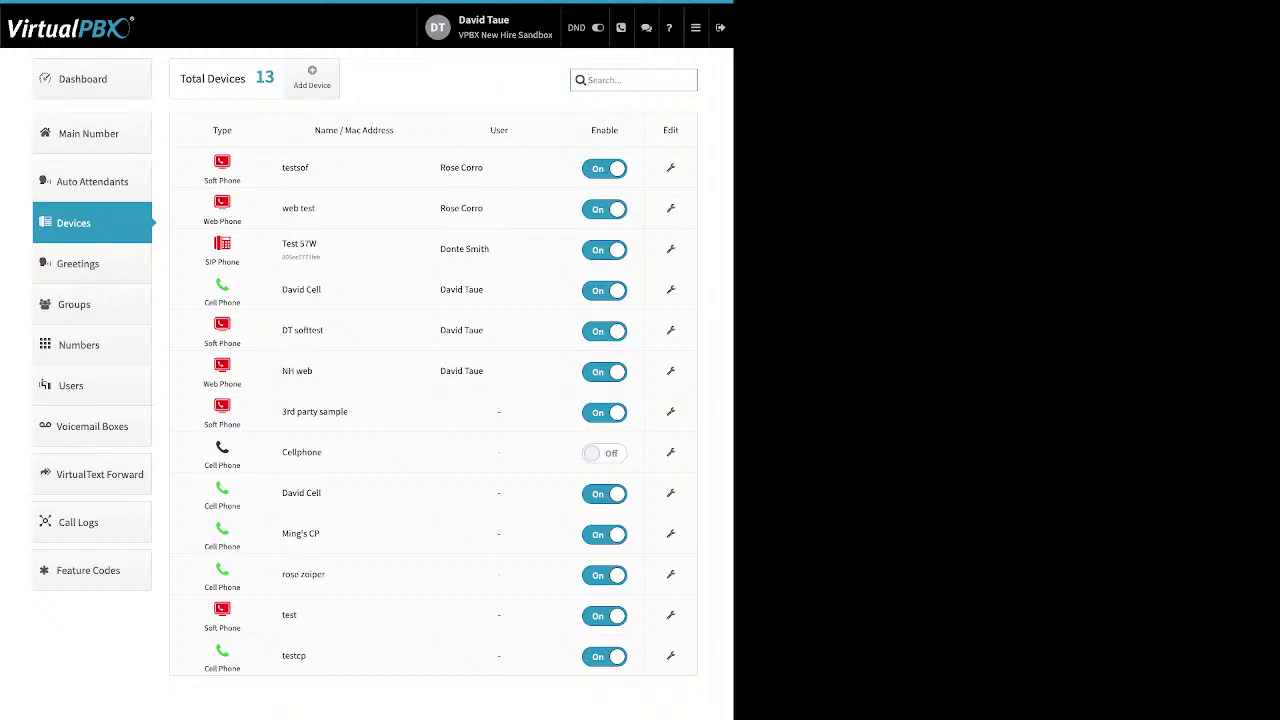
Note the disabled Cellphone device, then preview the Soft Phone add form and cancel it
left_click_drag(322, 452, 286, 452)
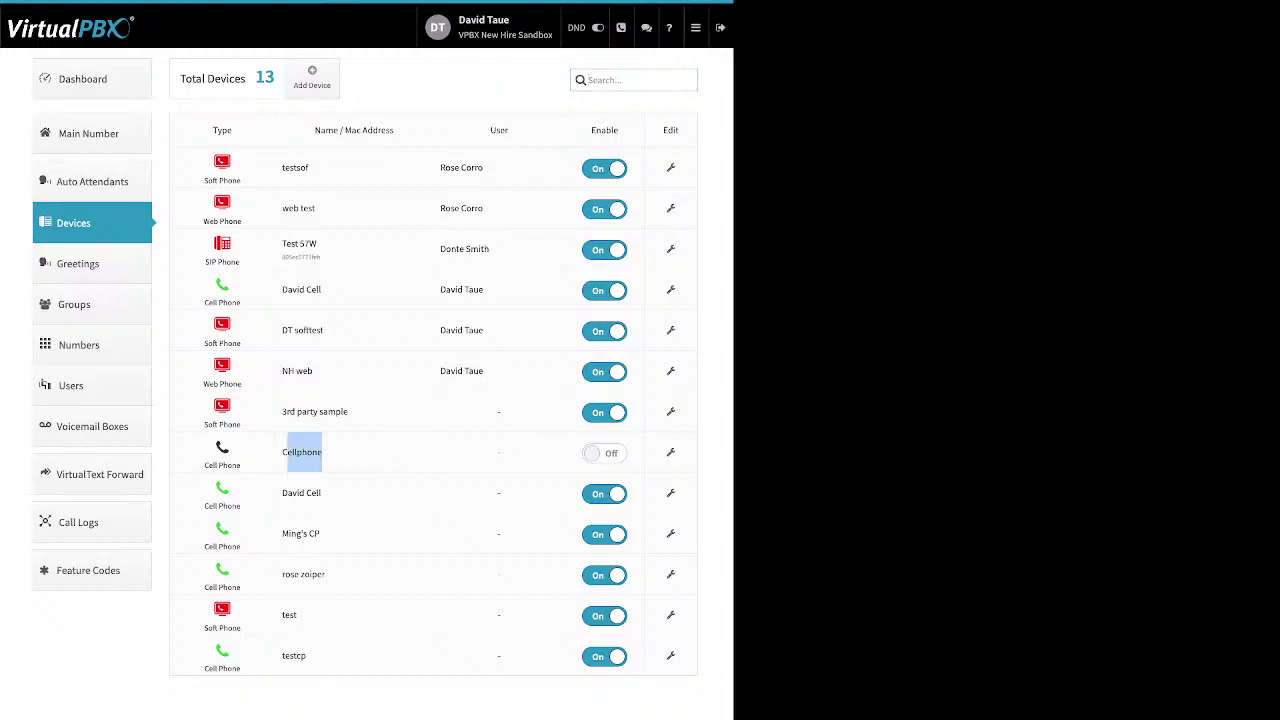
left_click_drag(618, 130, 591, 130)
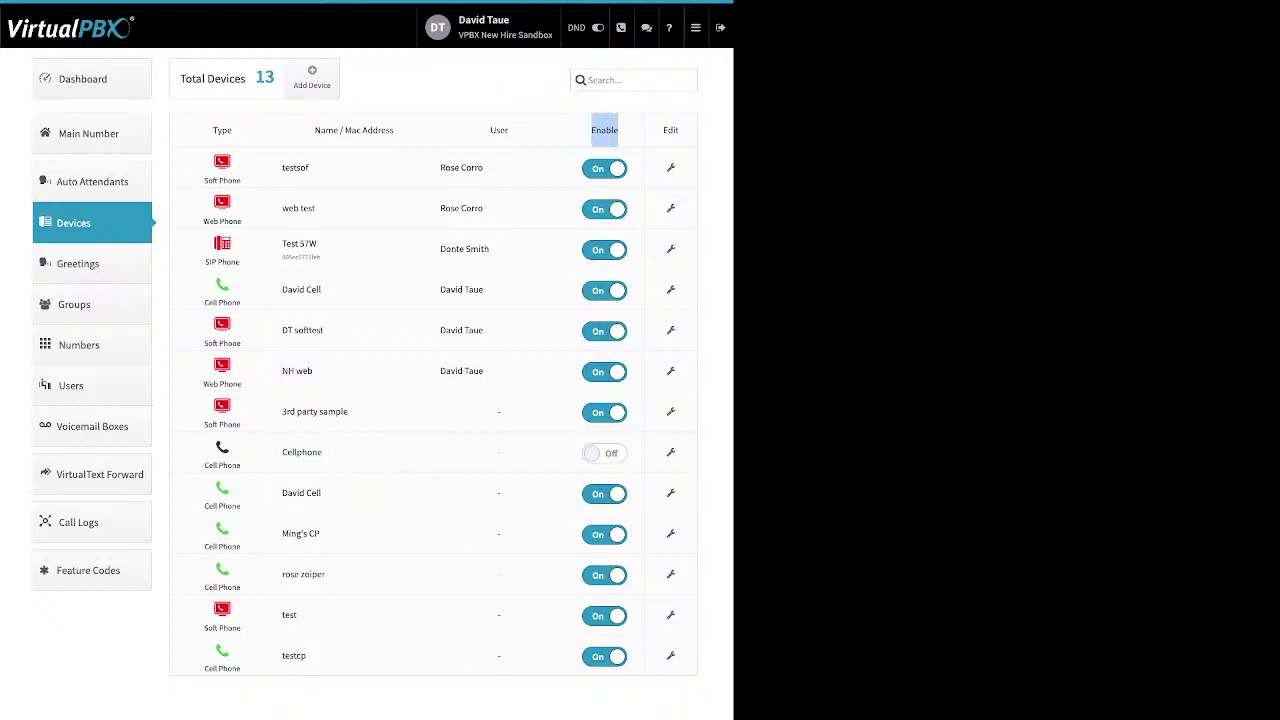
left_click(312, 78)
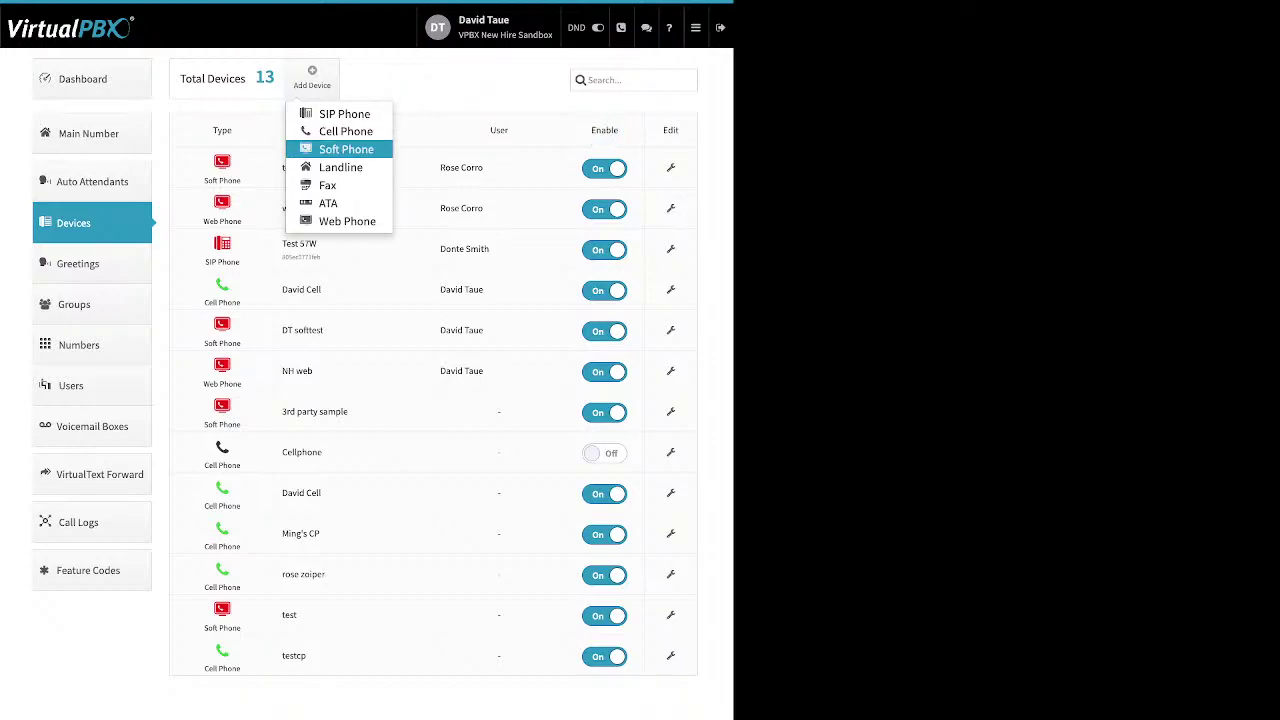
left_click(346, 149)
key("Return")
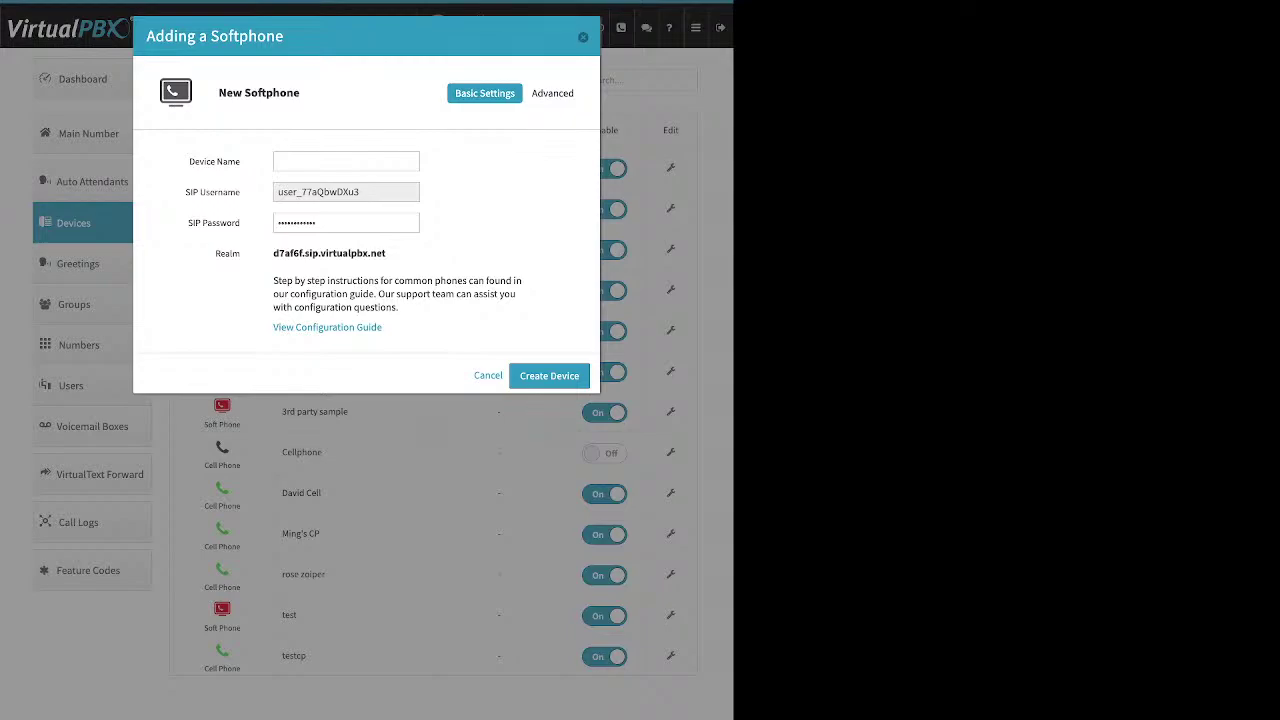
key("Escape")
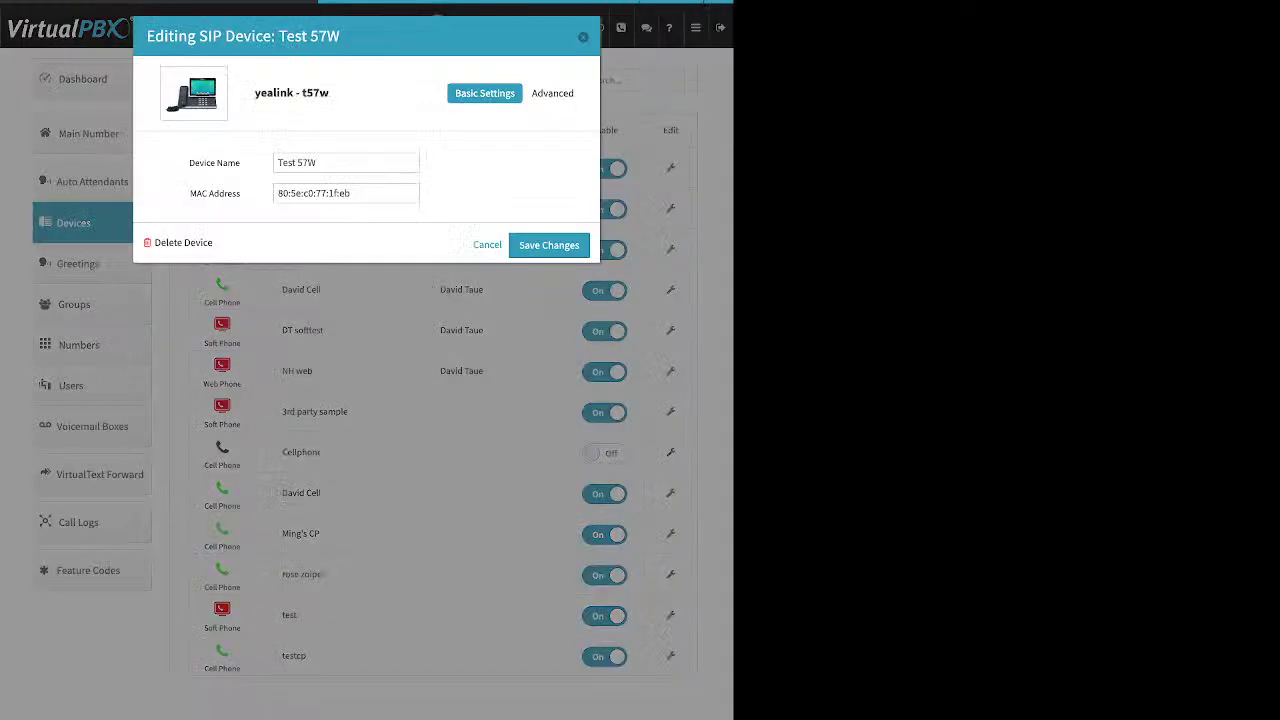
Review Test 57W's audio codecs, moving G722 into the selected codecs
left_click(552, 93)
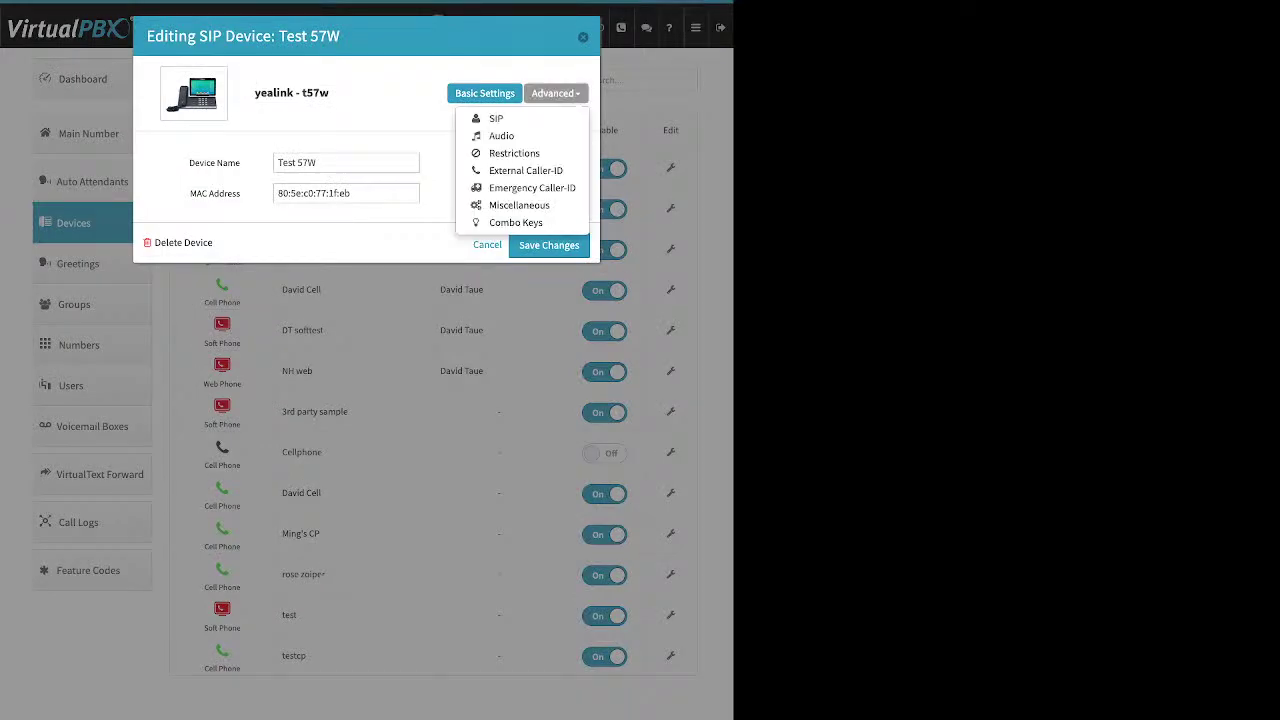
left_click(501, 136)
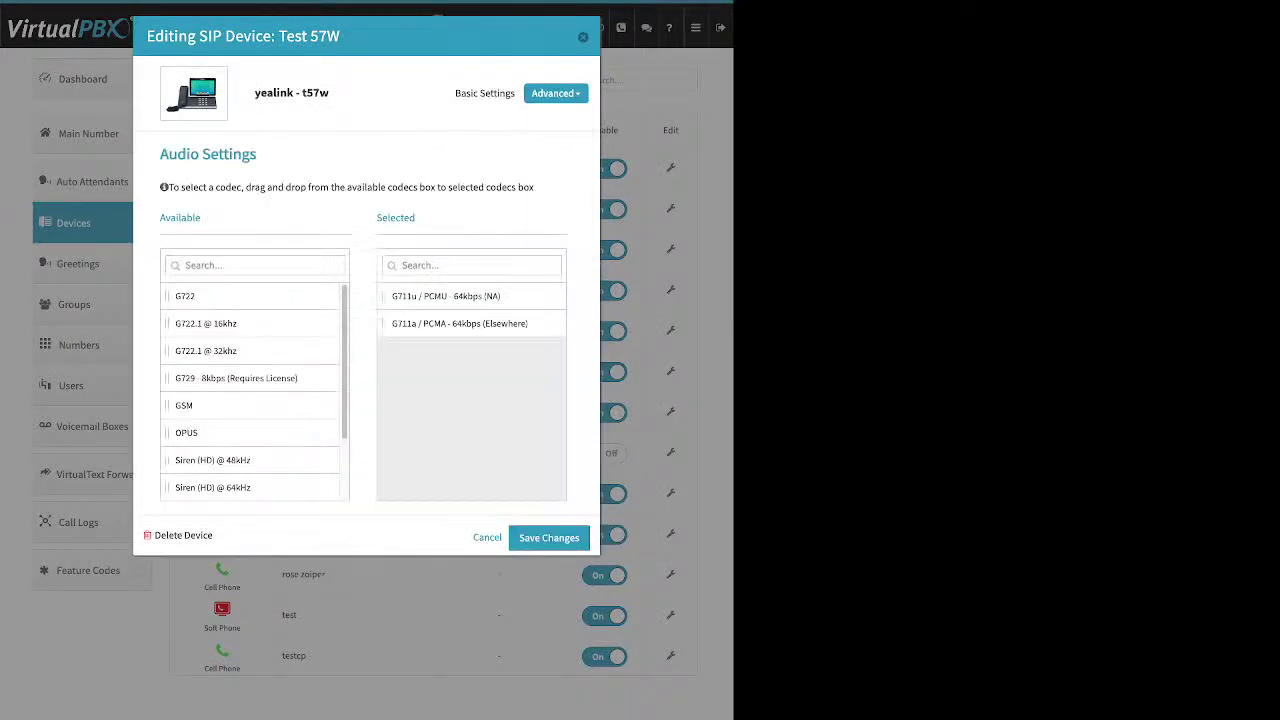
left_click_drag(416, 217, 377, 217)
mouse_move(185, 296)
left_mouse_down()
mouse_move(240, 316)
mouse_move(430, 323)
mouse_move(185, 296)
left_mouse_up()
Check Test 57W's emergency caller ID numbers and the emergency address on file
left_click(555, 93)
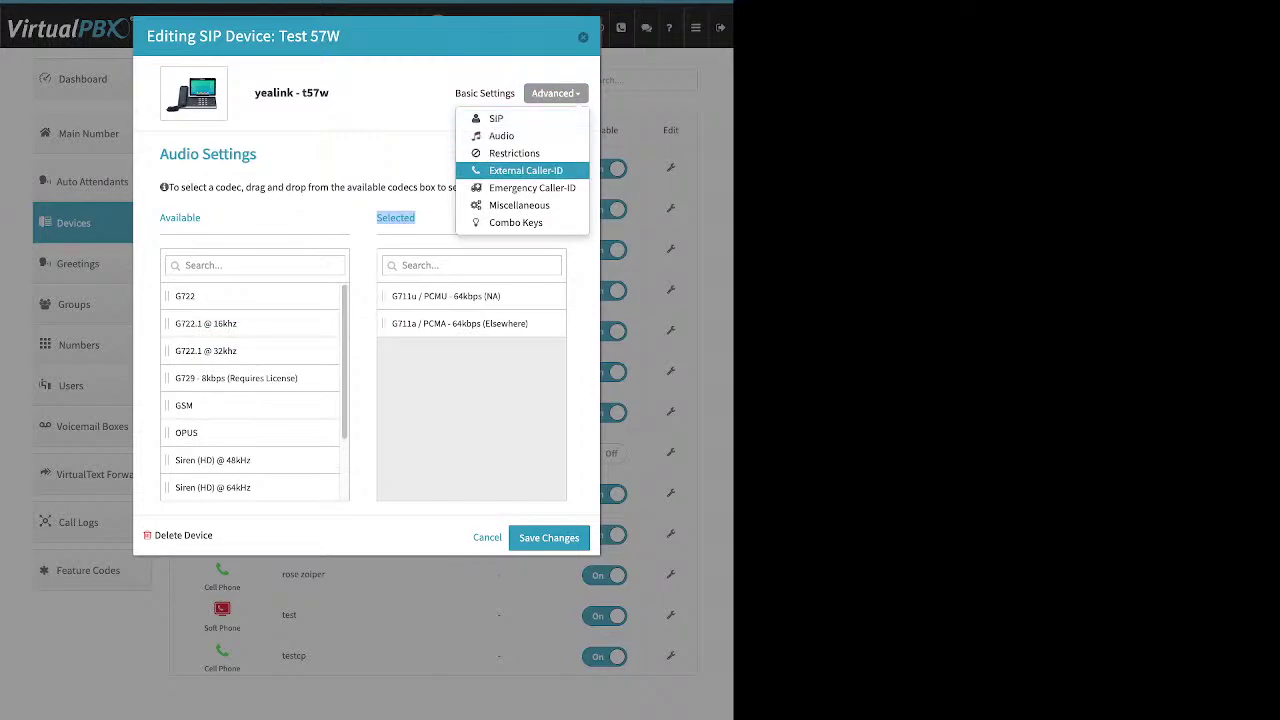
left_click(532, 188)
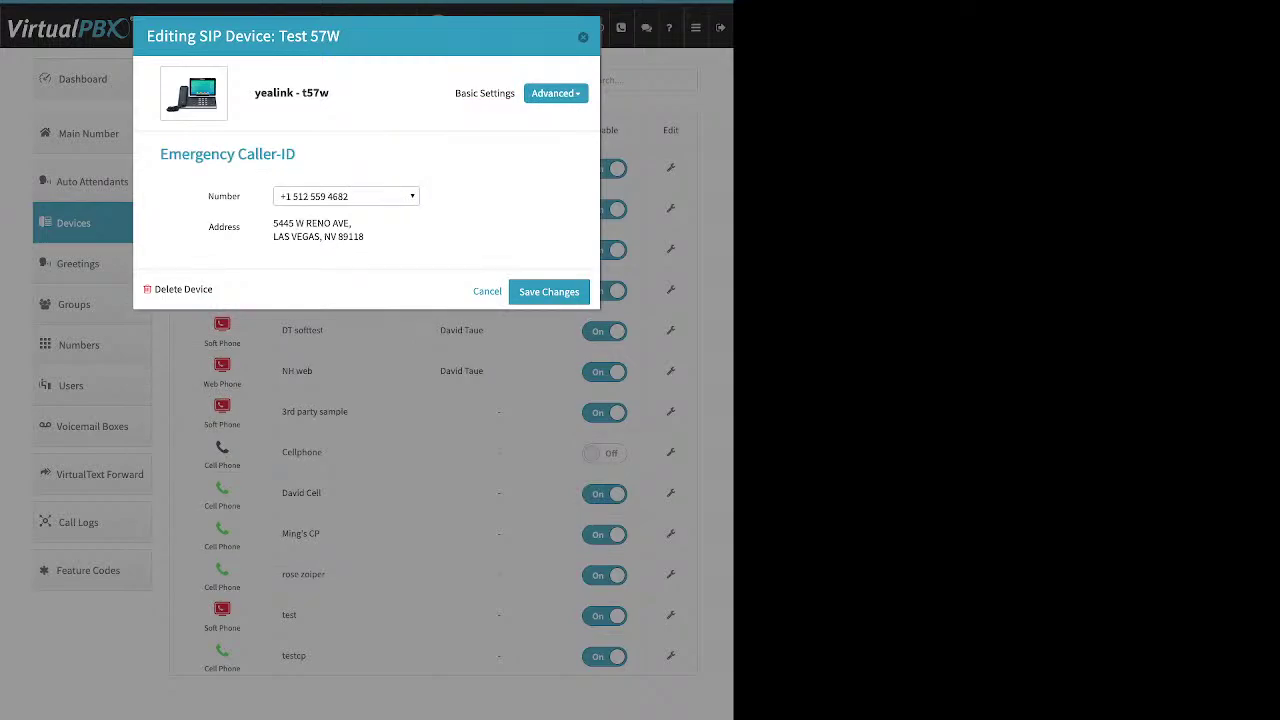
left_click(346, 196)
left_click(346, 214)
left_click_drag(273, 223, 364, 237)
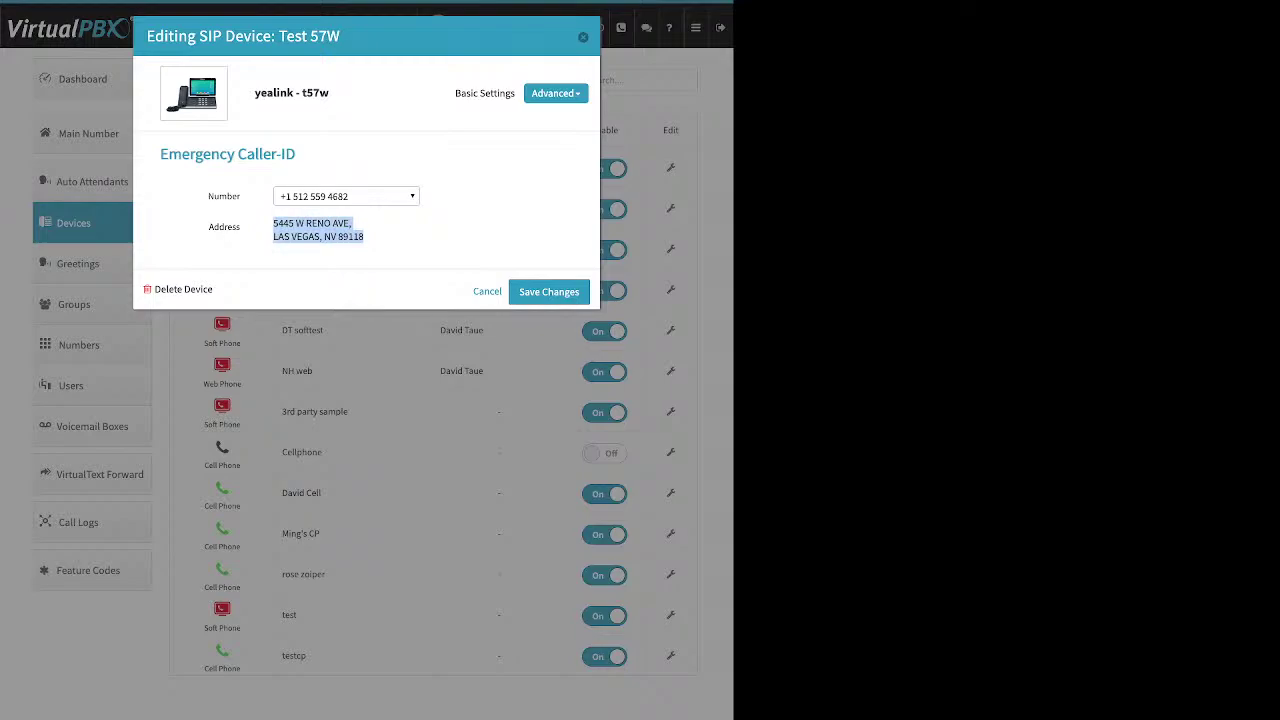
Check the external caller-ID number and keep the current one
left_click(555, 93)
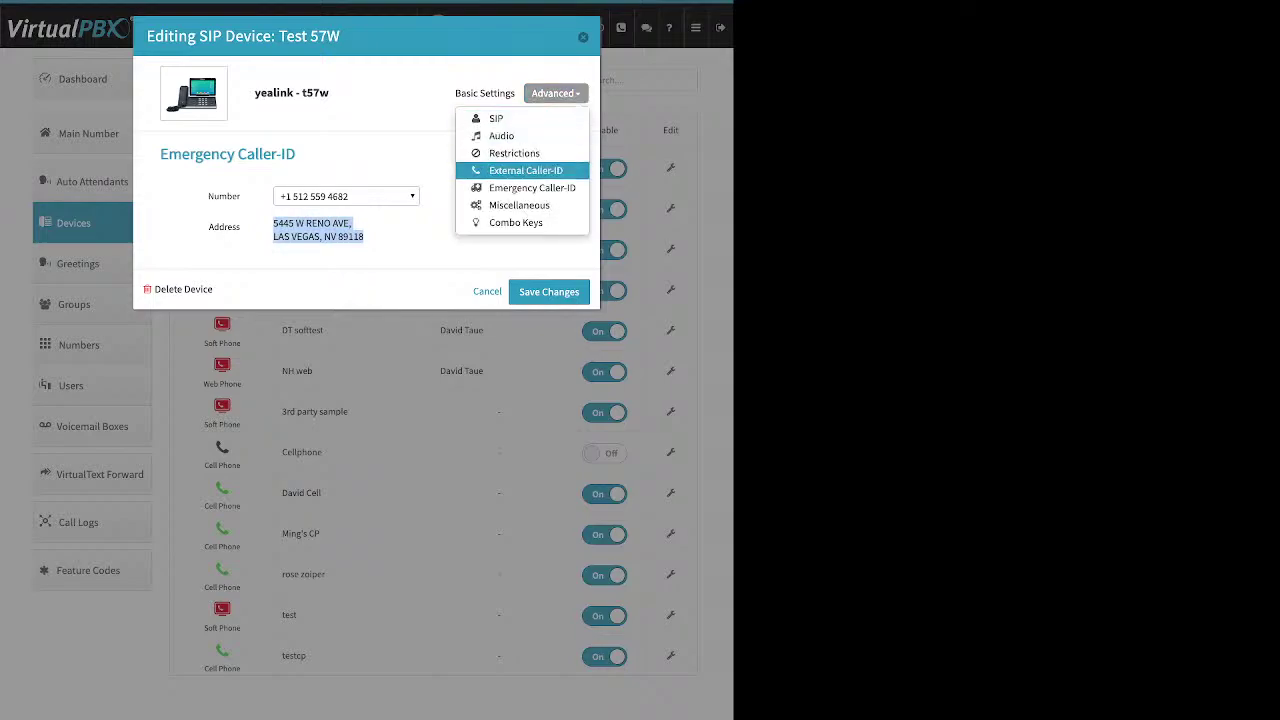
left_click(520, 170)
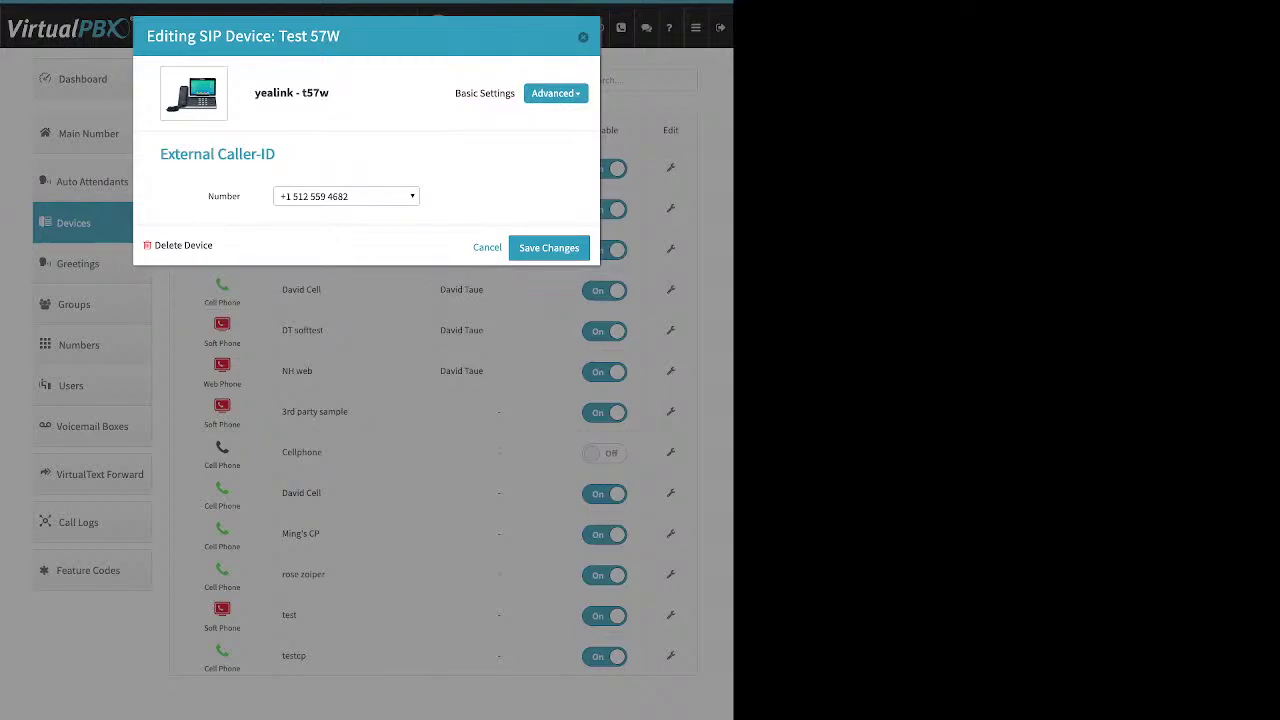
left_click(345, 196)
left_click(352, 237)
left_click(555, 93)
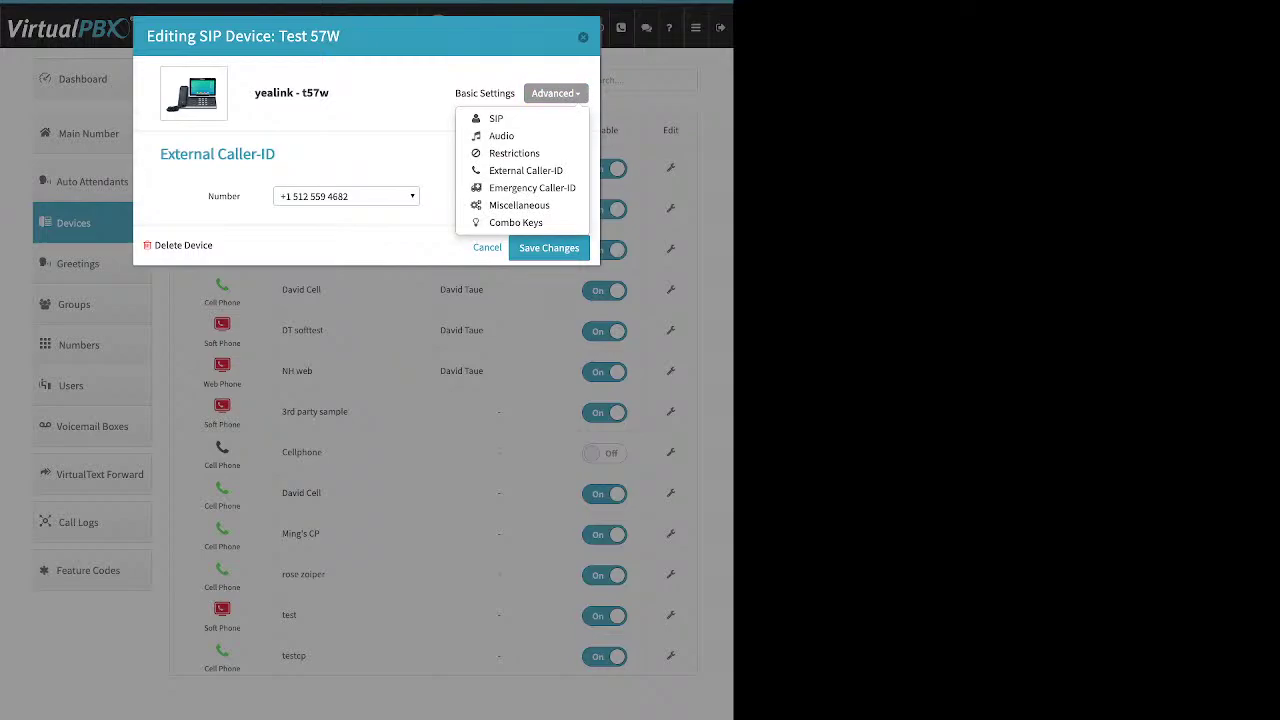
key("Escape")
key("Escape")
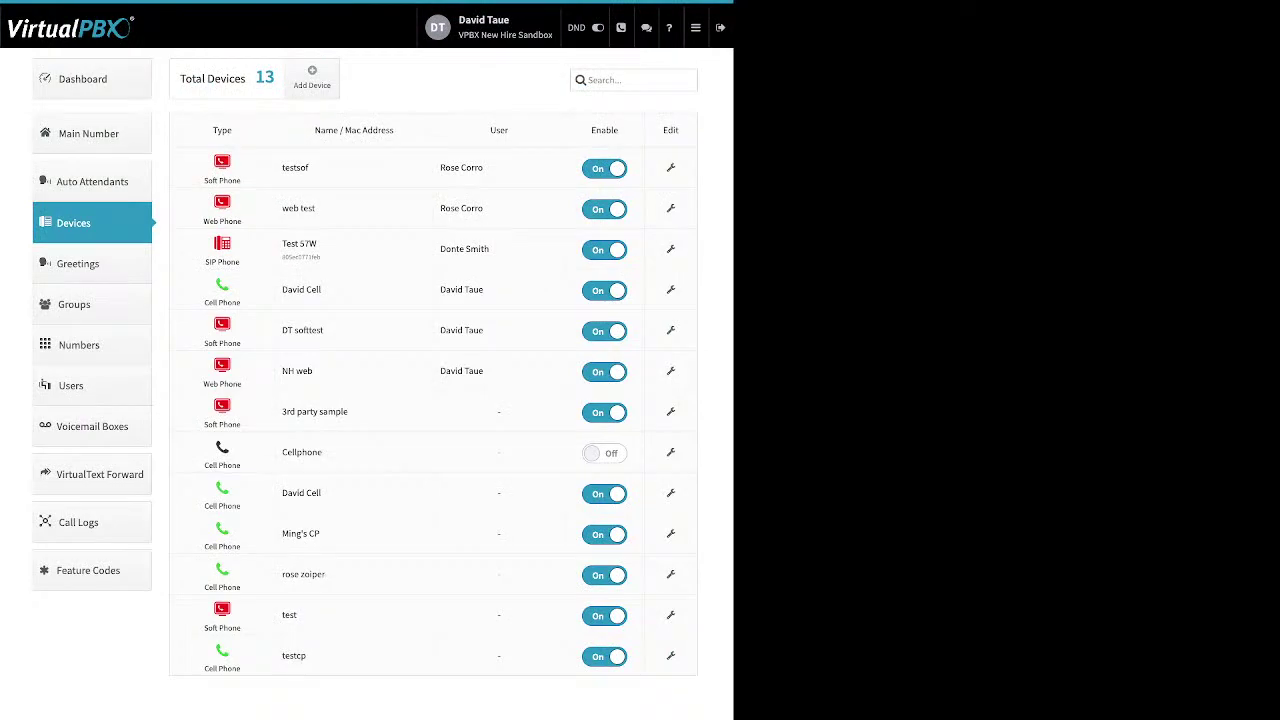
Open the Greetings list and preview the new greeting form without saving
left_click(78, 263)
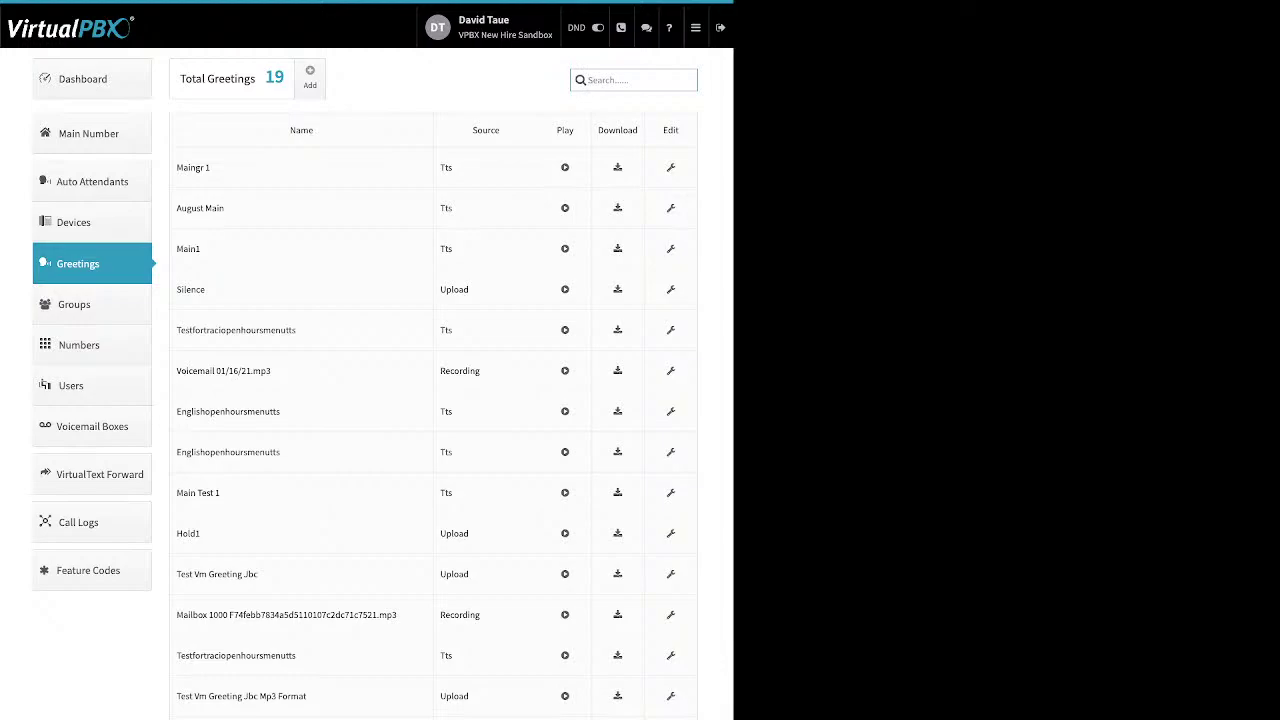
left_click(310, 77)
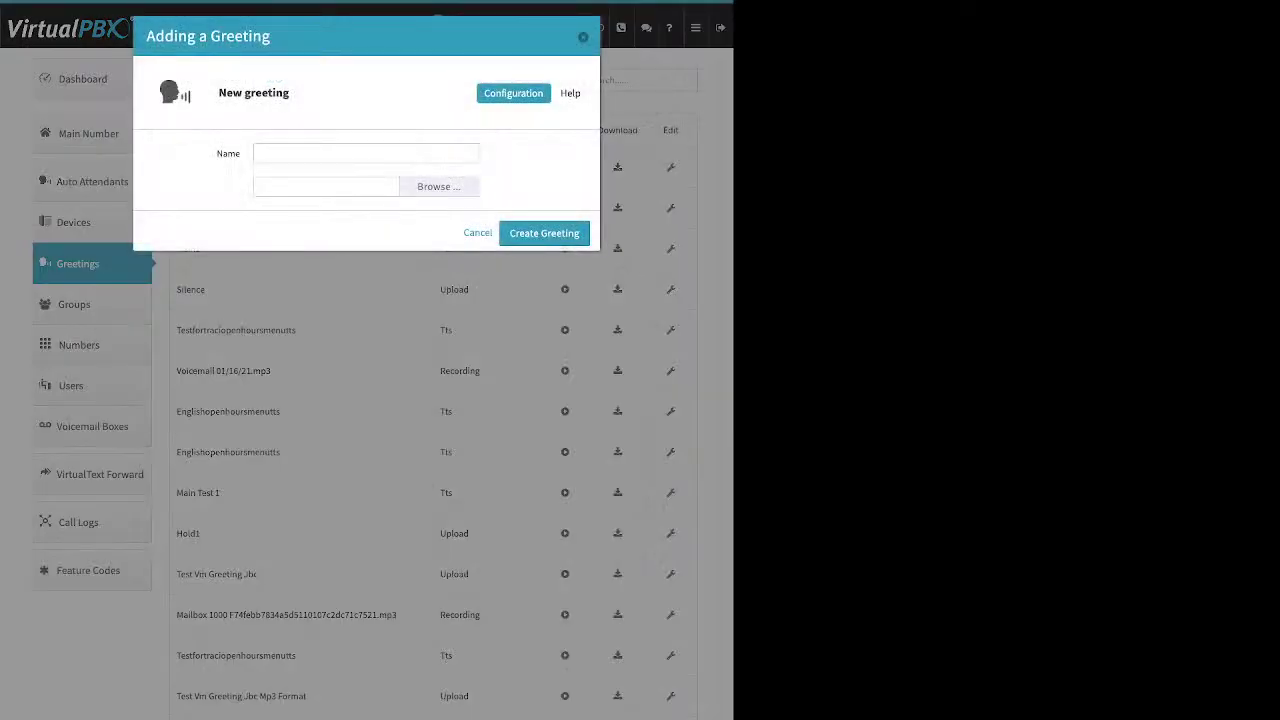
left_click_drag(217, 154, 228, 154)
key("Escape")
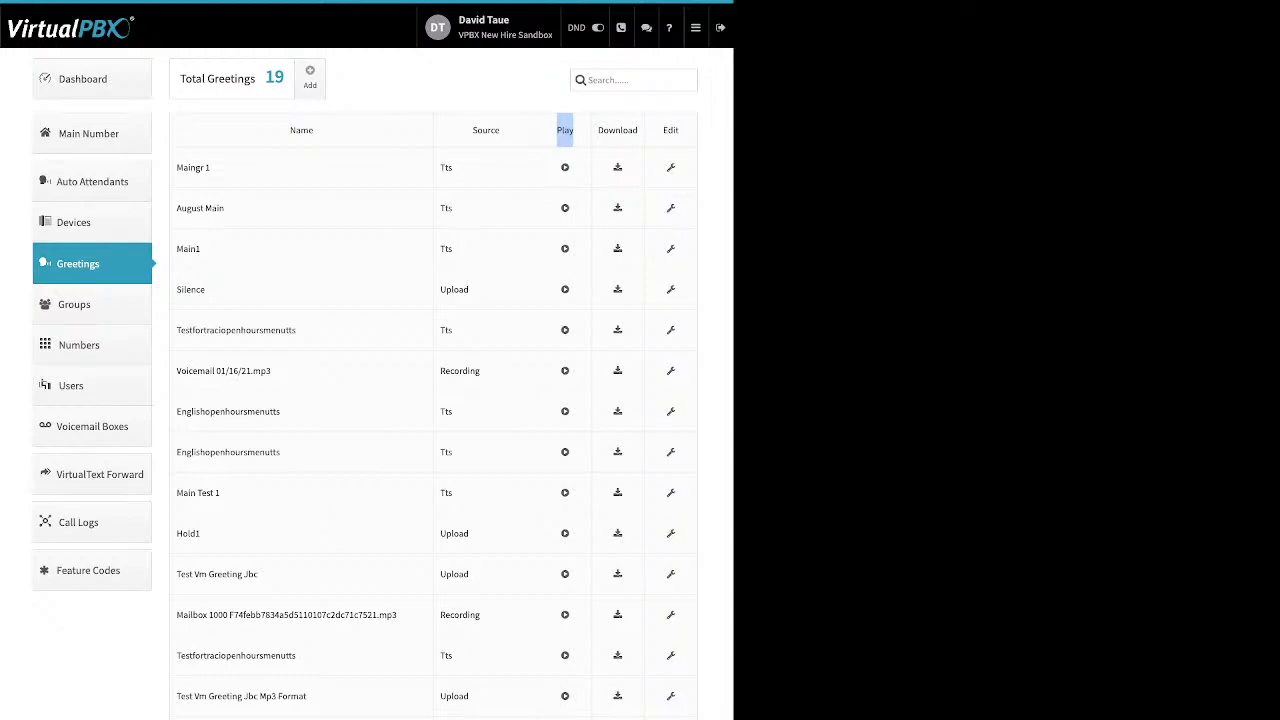
Open the MainGR 1 greeting editor and close it without changes
double_click(617, 130)
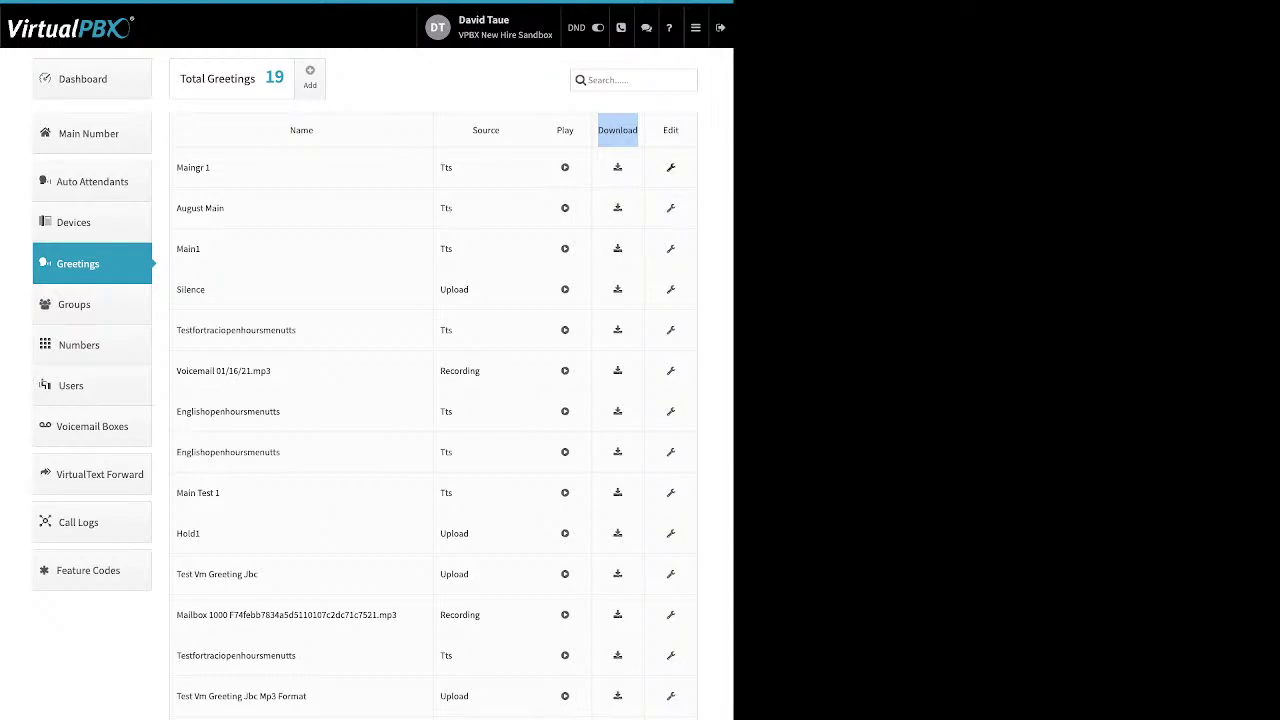
left_click(670, 167)
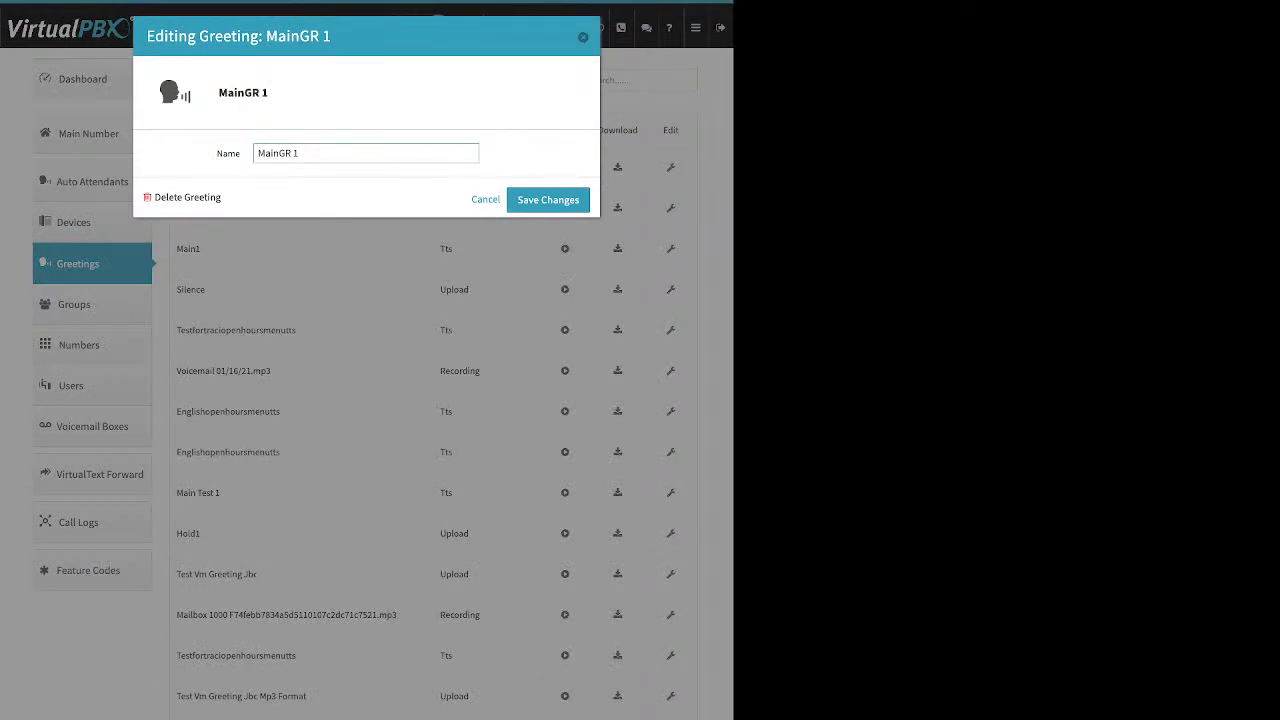
double_click(228, 153)
left_click_drag(156, 197, 221, 197)
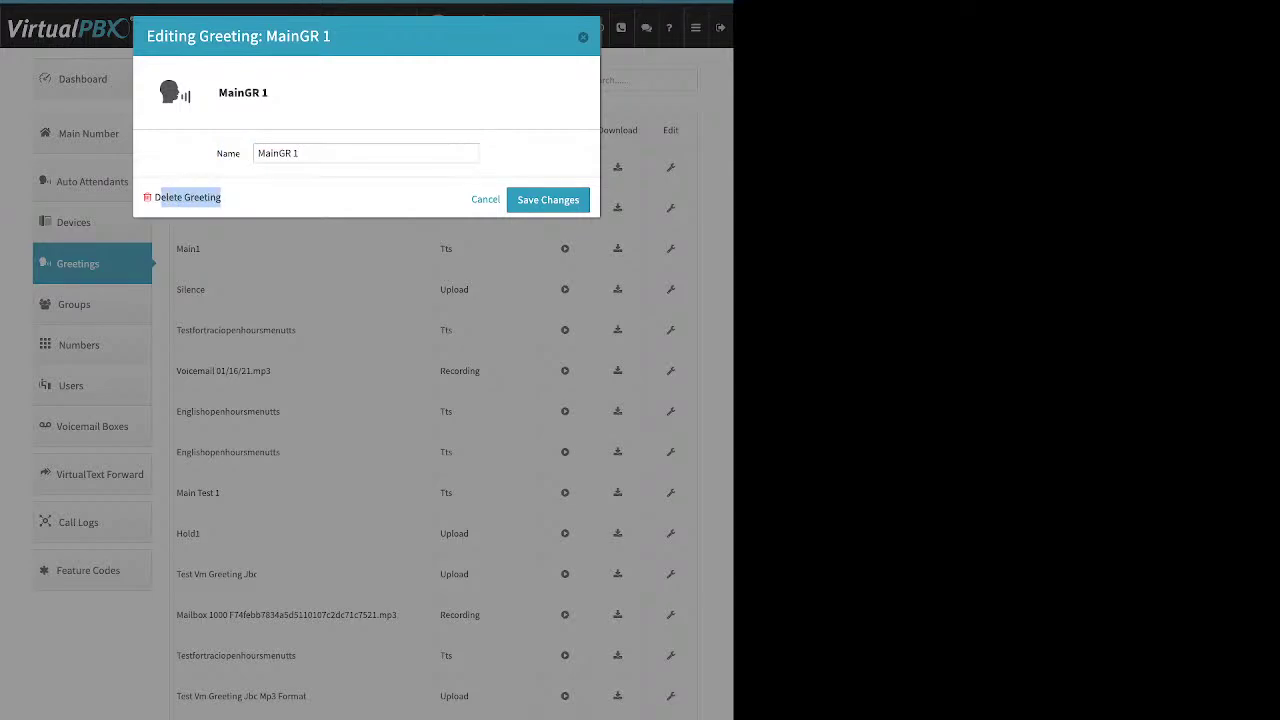
key("Escape")
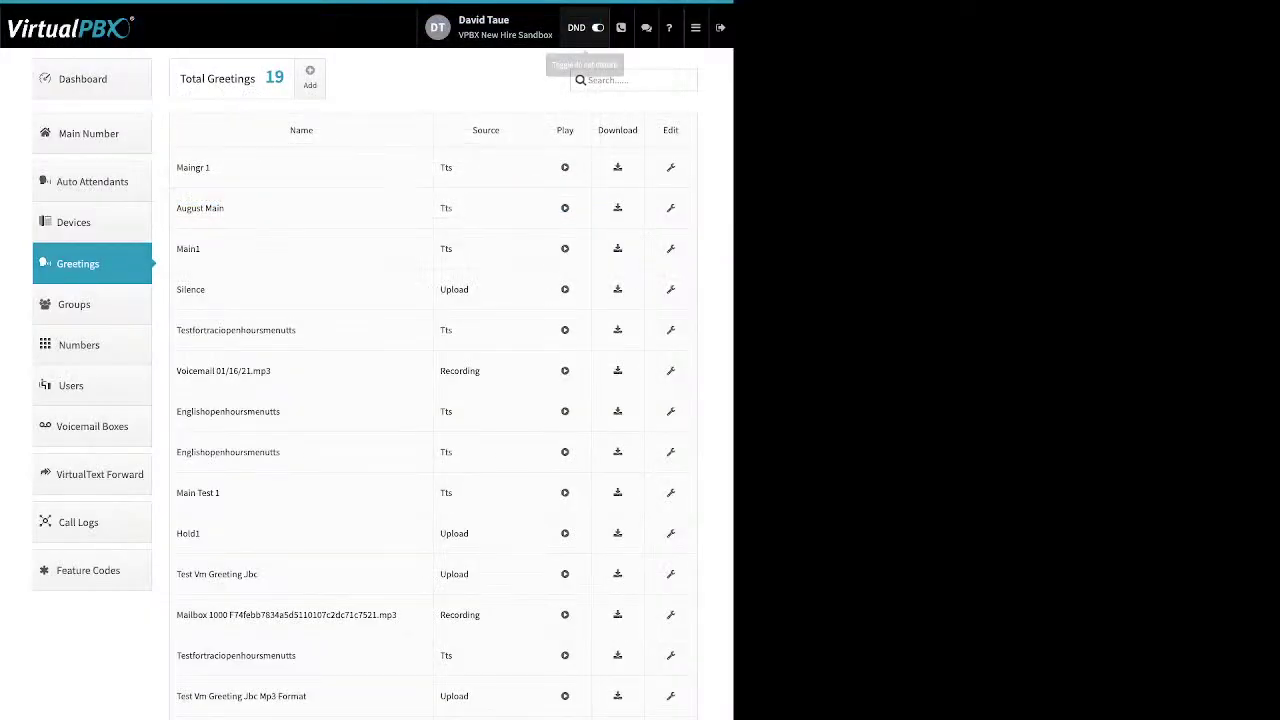
Open the Numbers inventory, glance at the first number's options, and switch to Spare Numbers
left_click(79, 345)
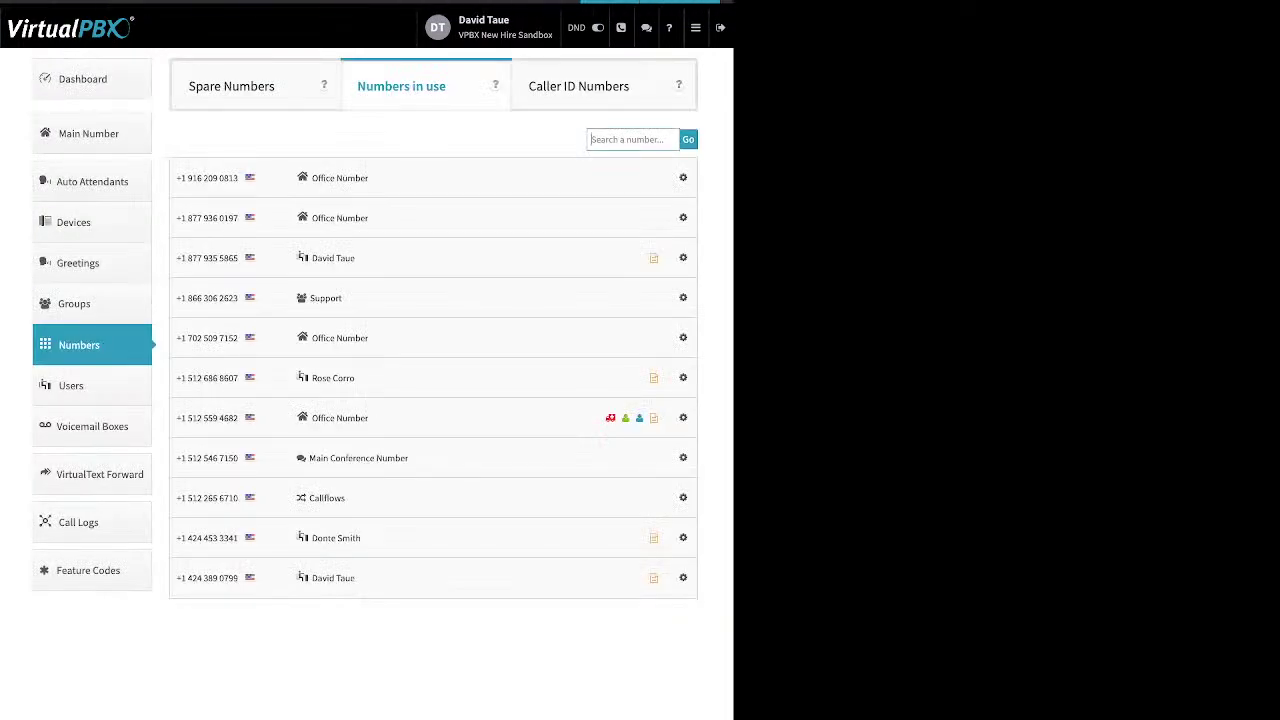
left_click(683, 177)
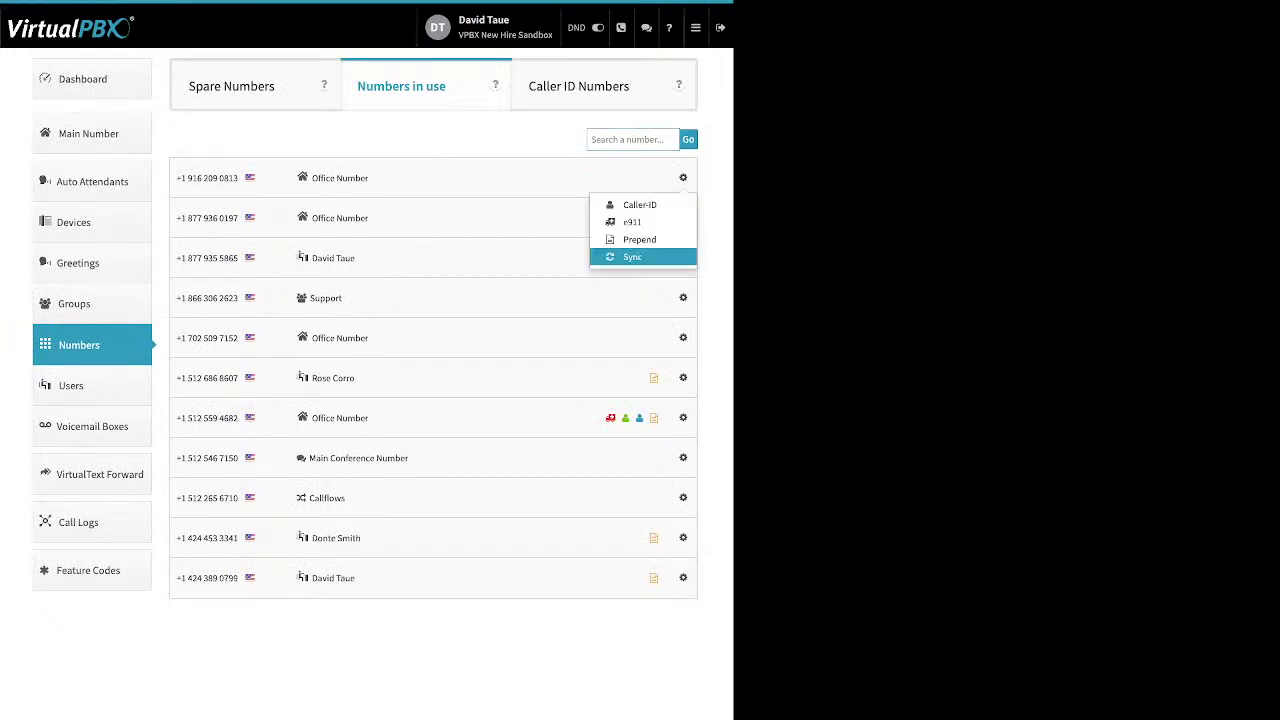
key("Escape")
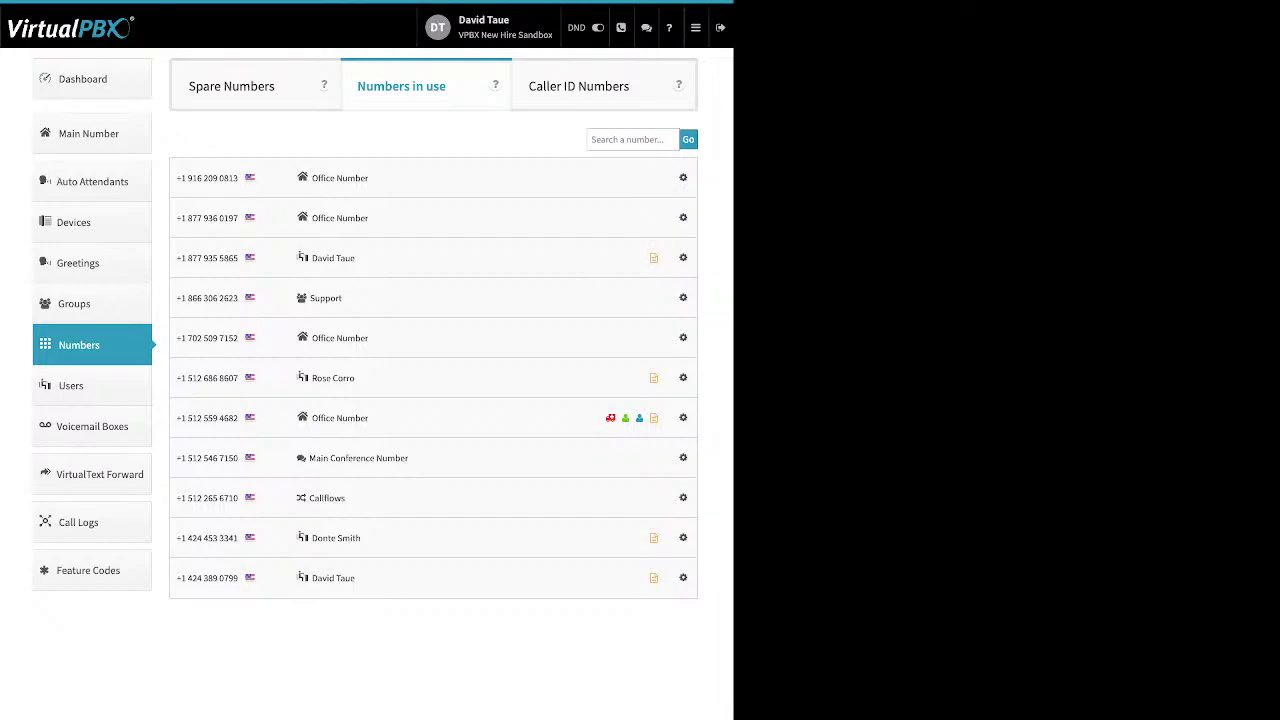
left_click(231, 86)
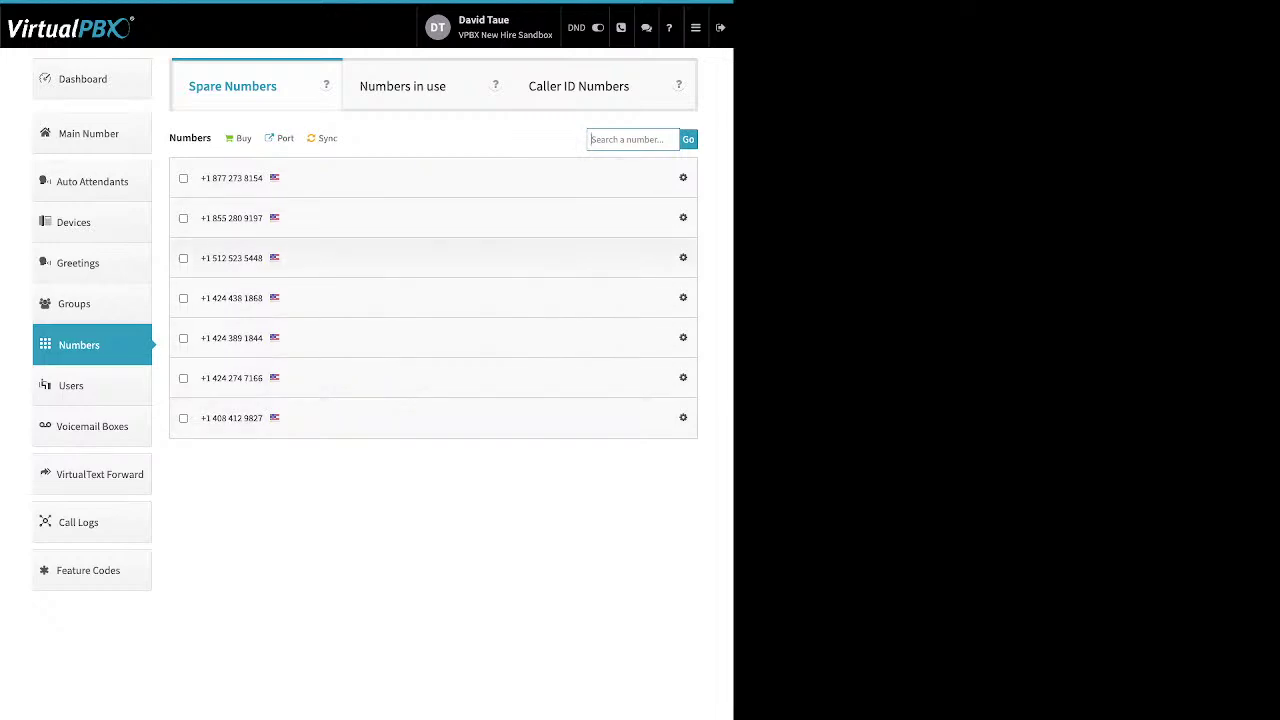
Delete the first, third and fourth spare numbers, leaving four spare numbers
left_click_drag(340, 139, 168, 138)
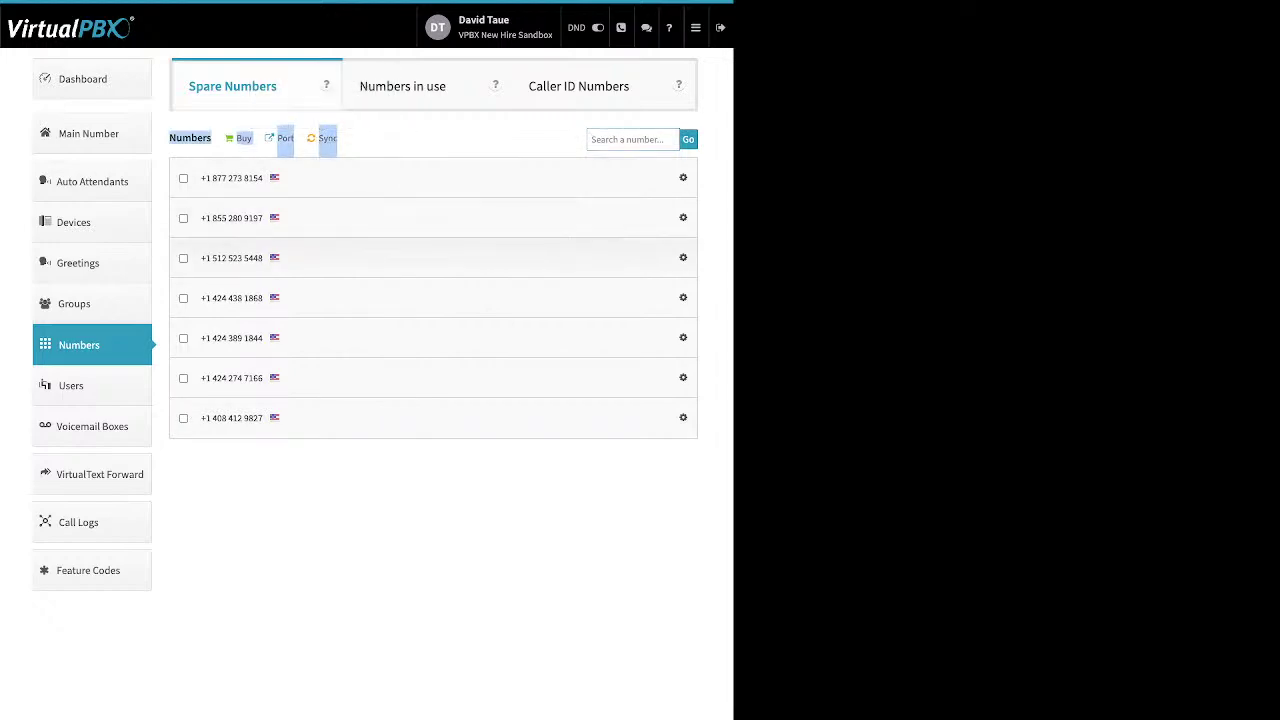
left_click(183, 258)
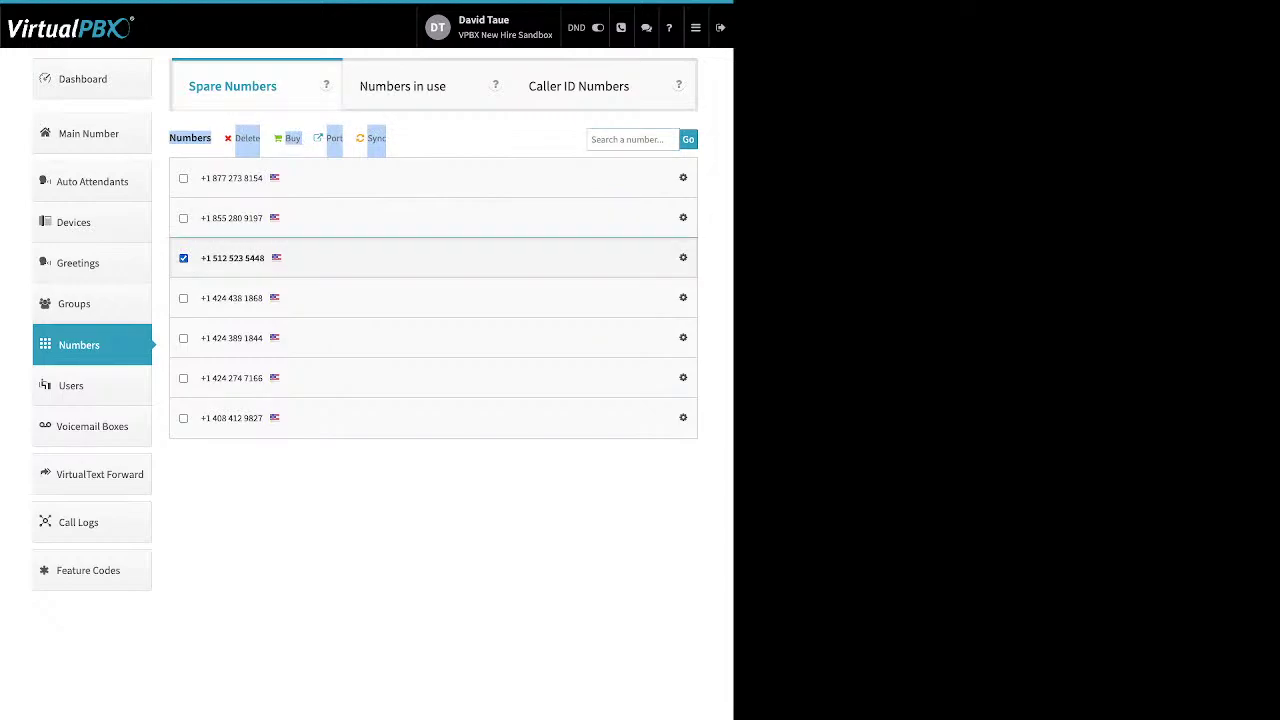
left_click(300, 418)
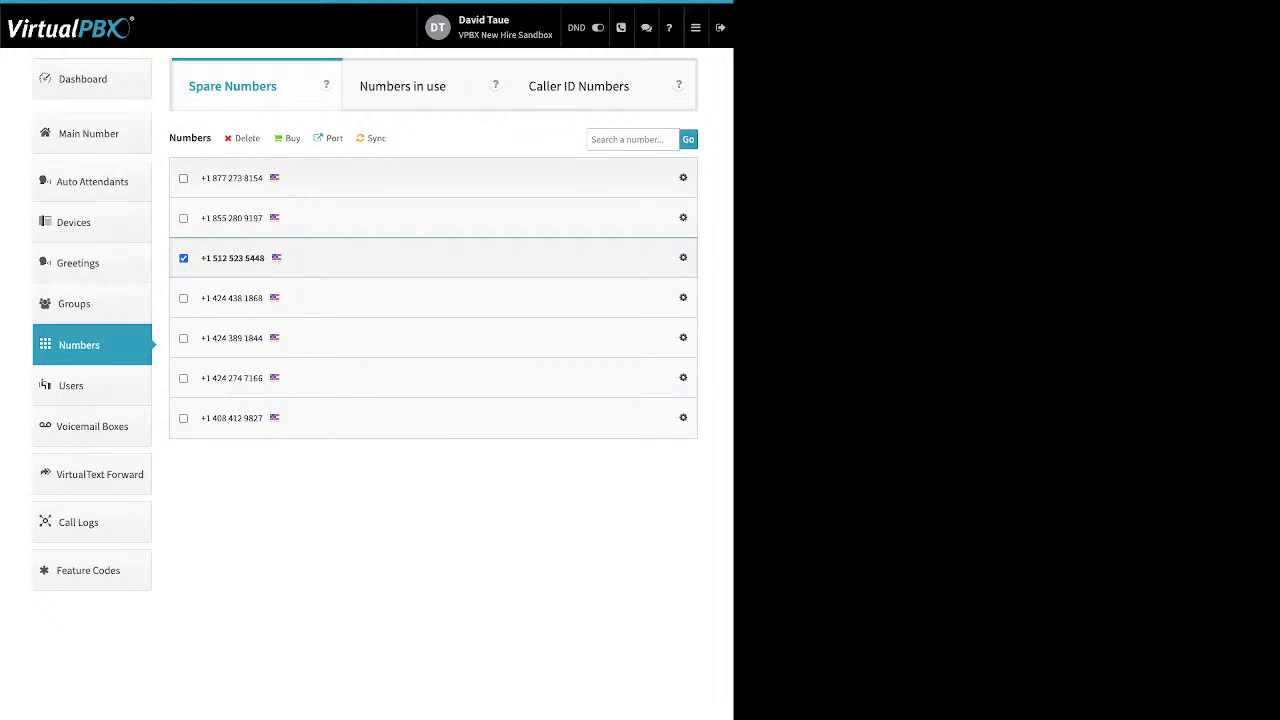
left_click(183, 178)
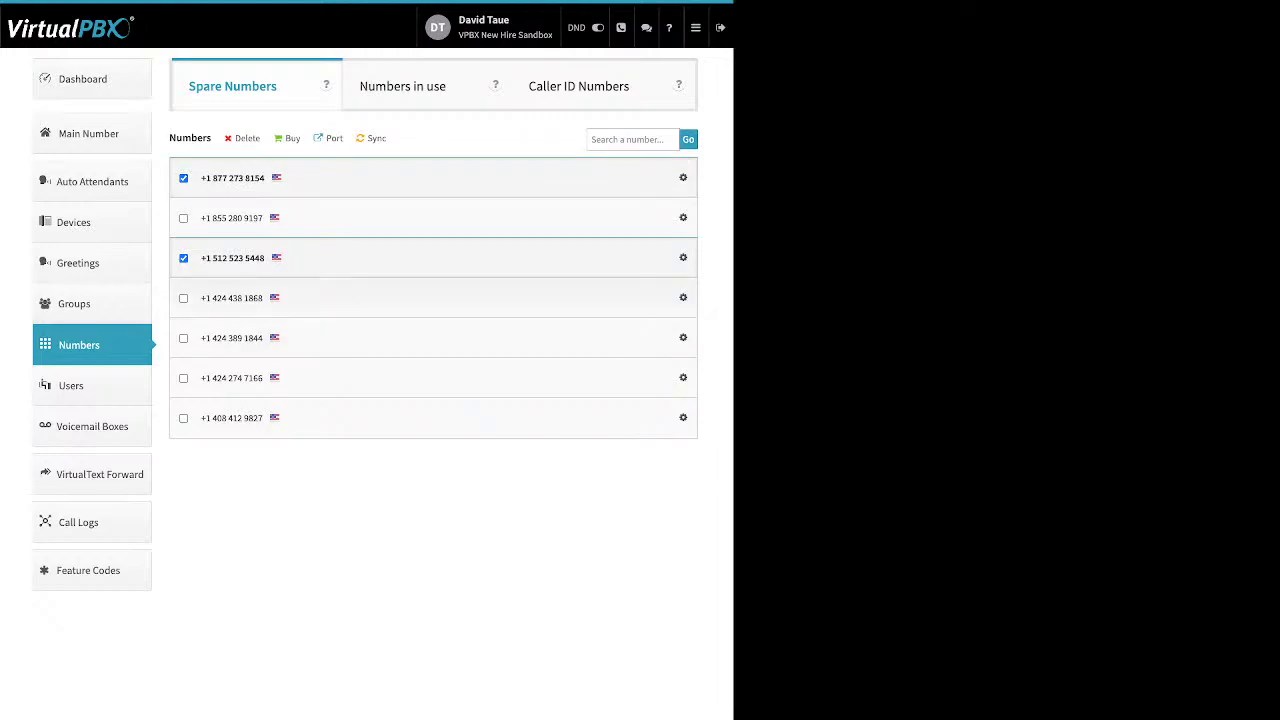
left_click(183, 298)
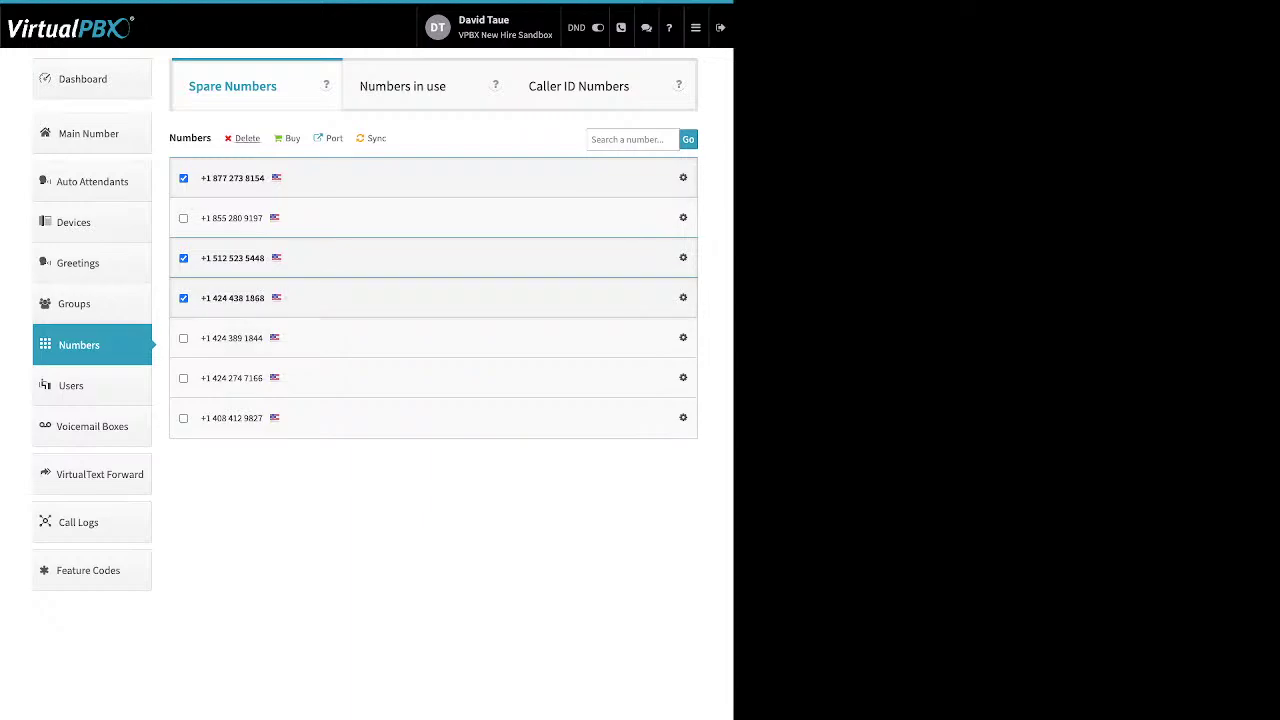
left_click(247, 138)
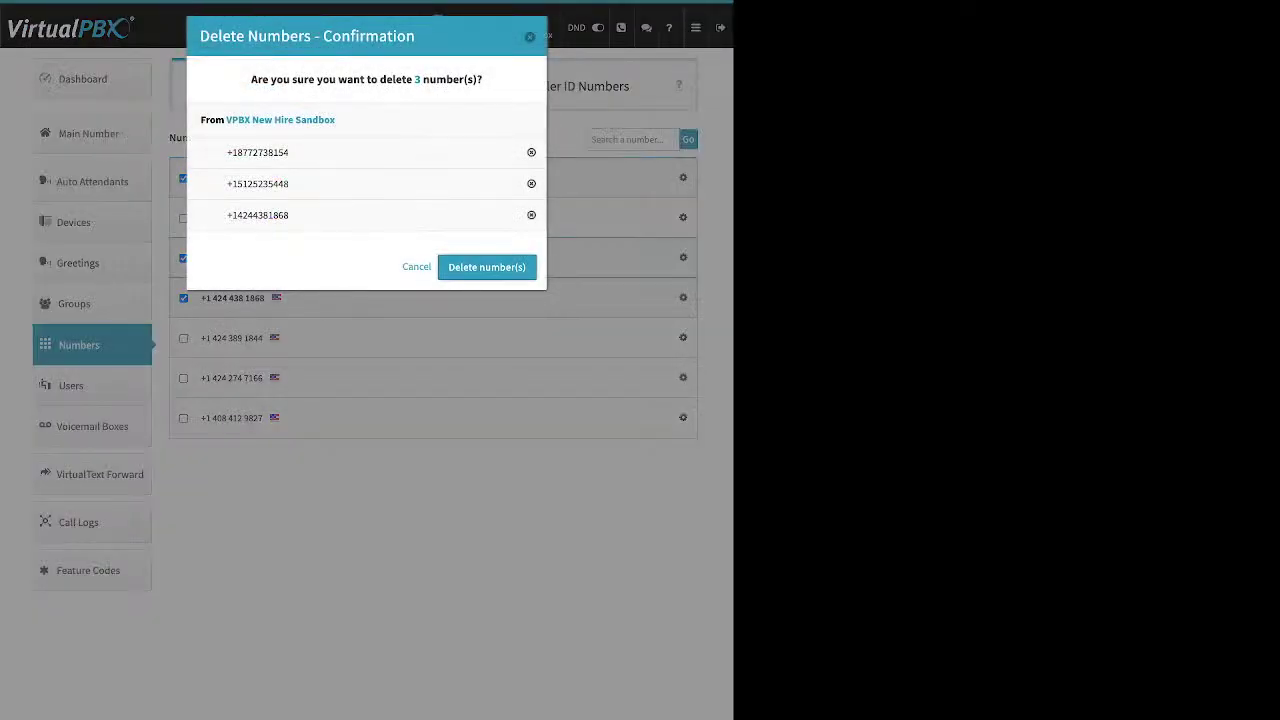
left_click(486, 267)
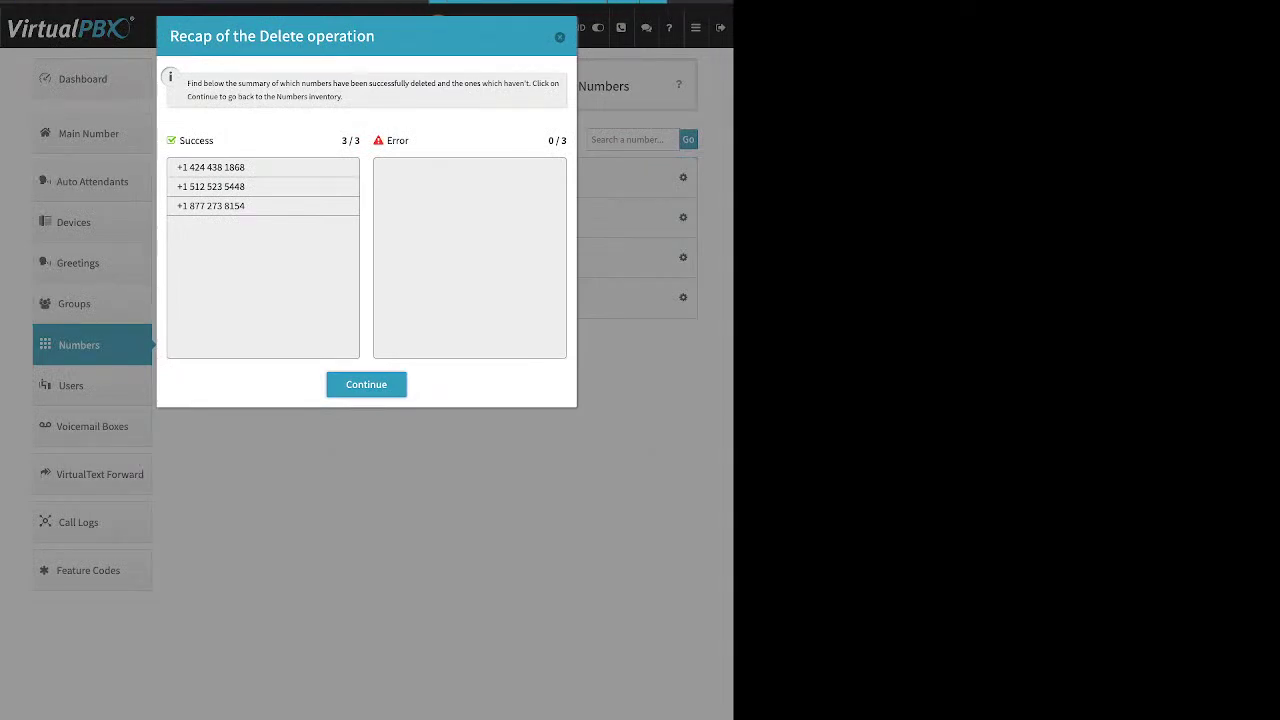
left_click(366, 384)
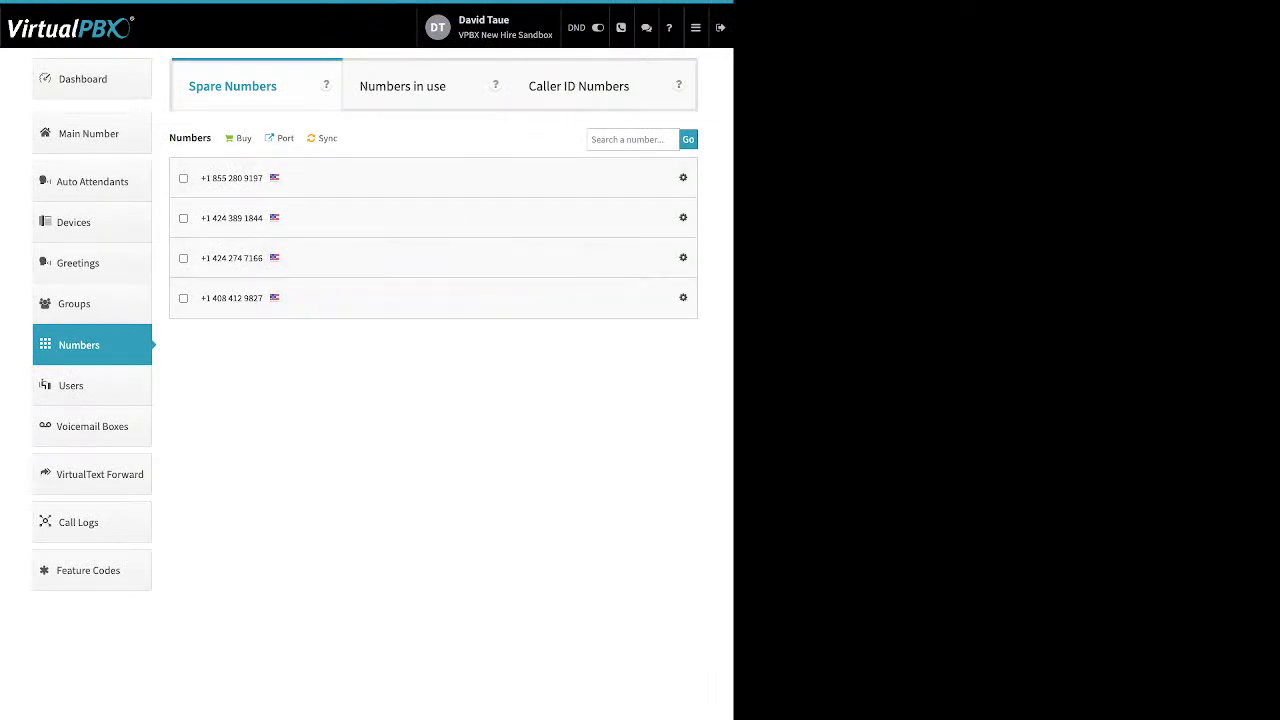
left_click(243, 138)
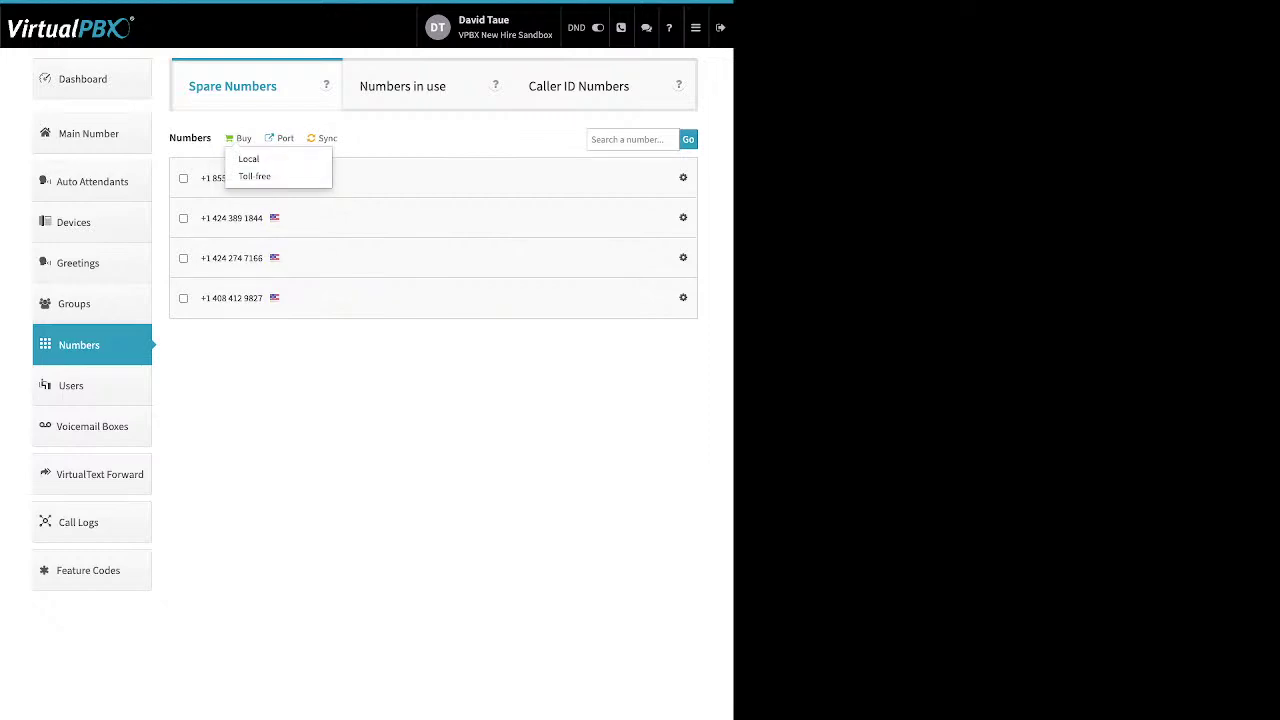
Start a port request named 'test' for U.S. Local Numbers and proceed to the next step
left_click(243, 138)
left_click(280, 138)
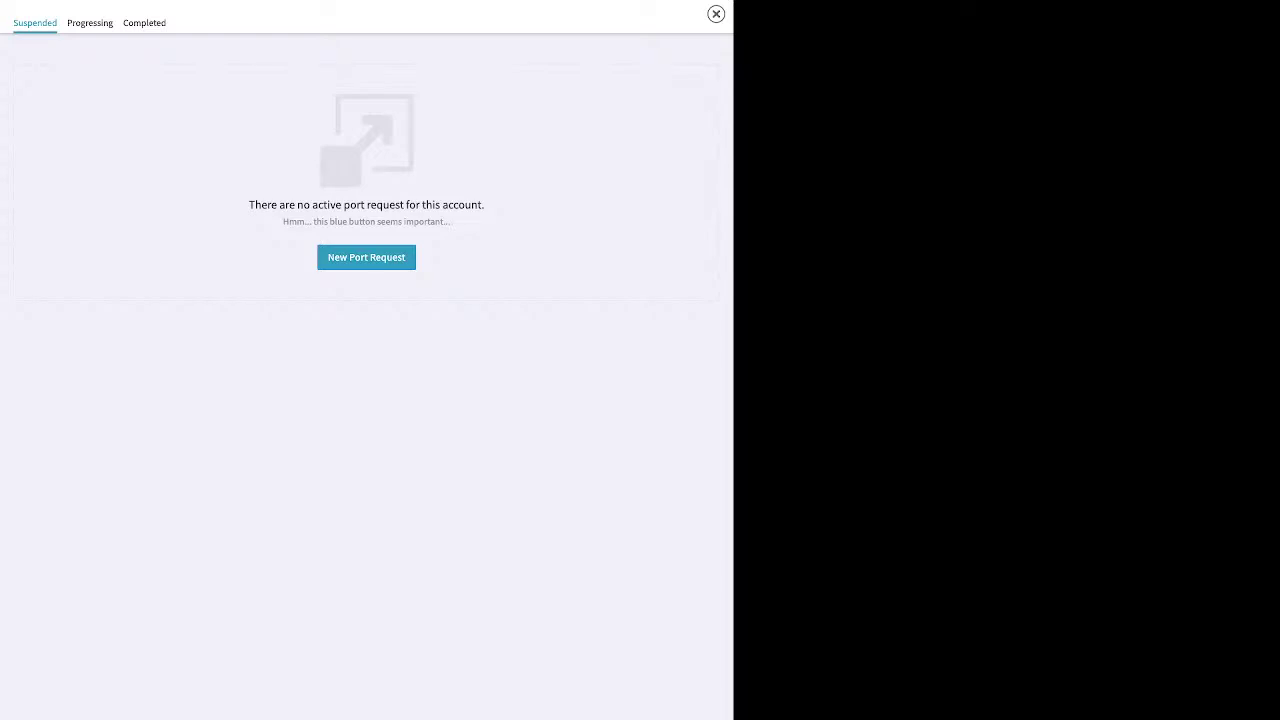
left_click(366, 257)
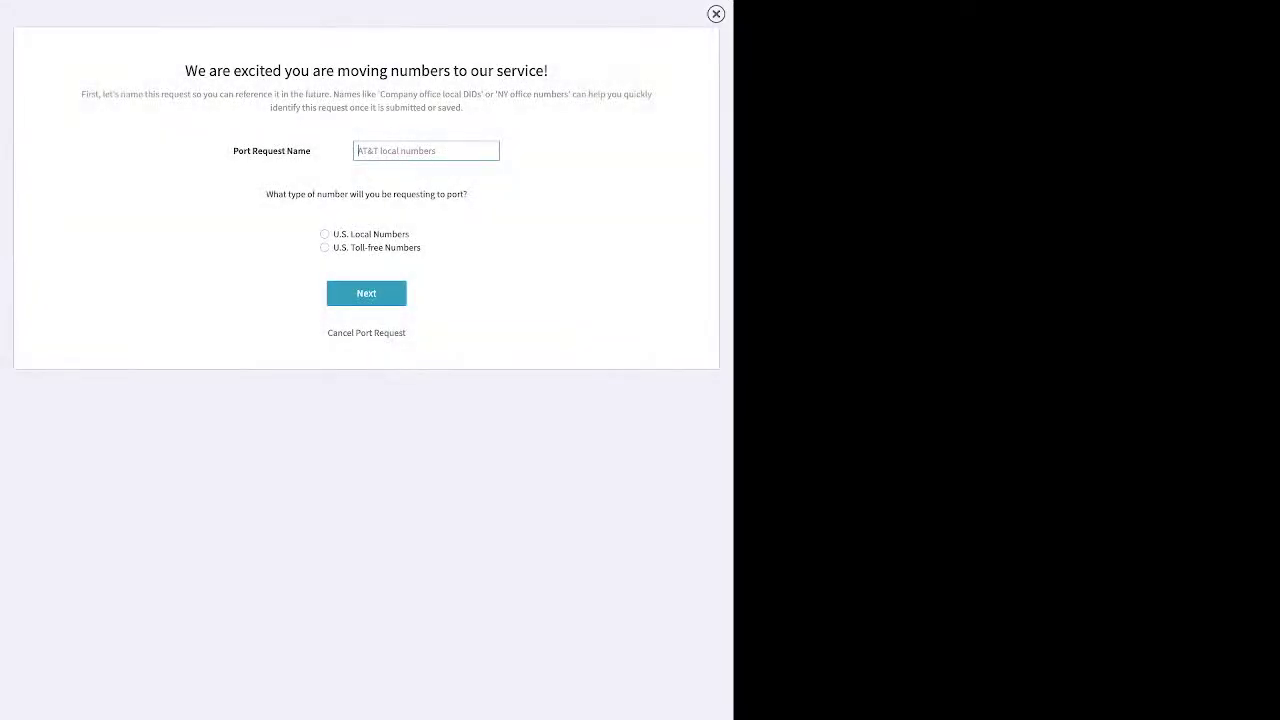
left_click(358, 150)
type("test")
left_click(324, 233)
key("Return")
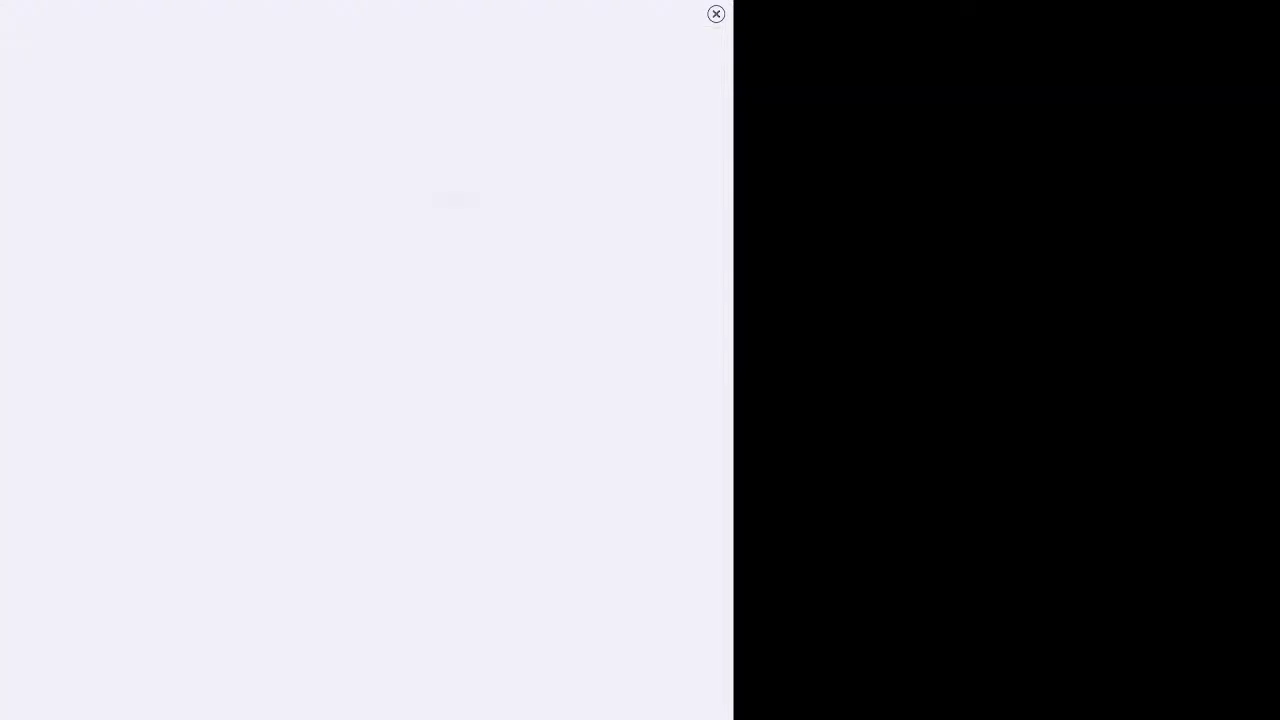
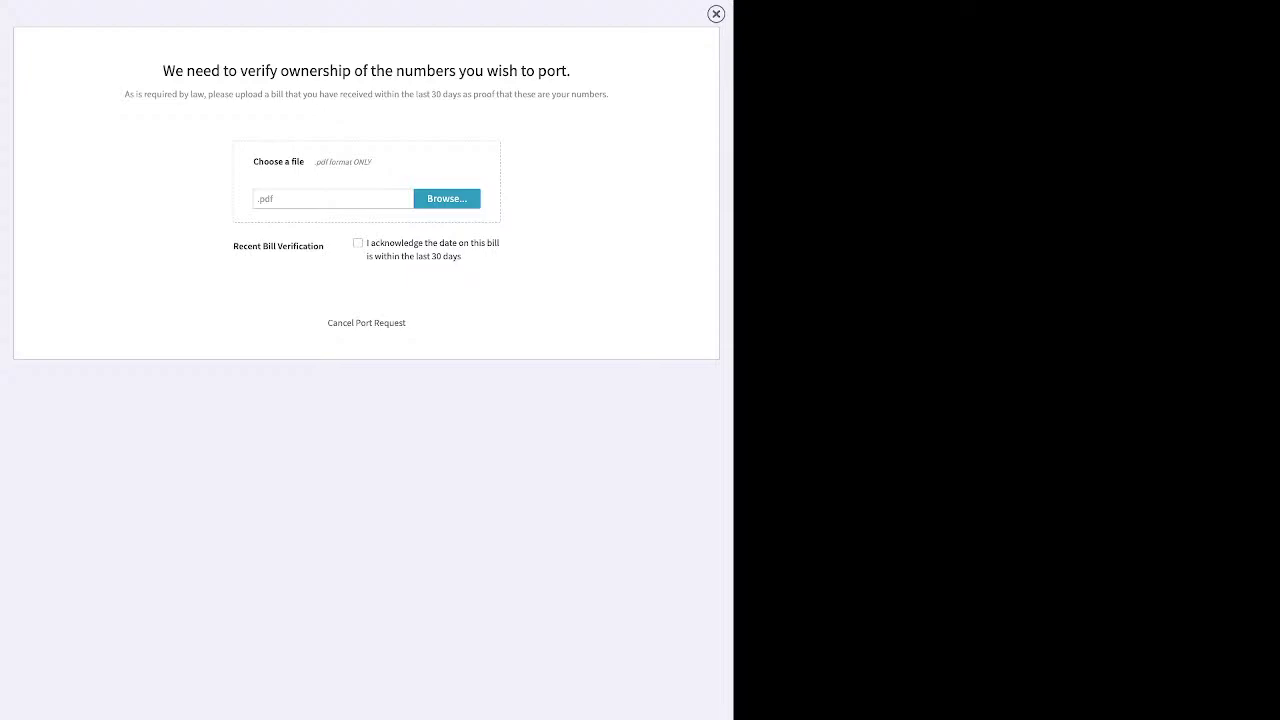
Dismiss the port verification overlay and show the eight Voicemail Boxes, including Main Voicemail Box, Support and Testing
left_click(716, 14)
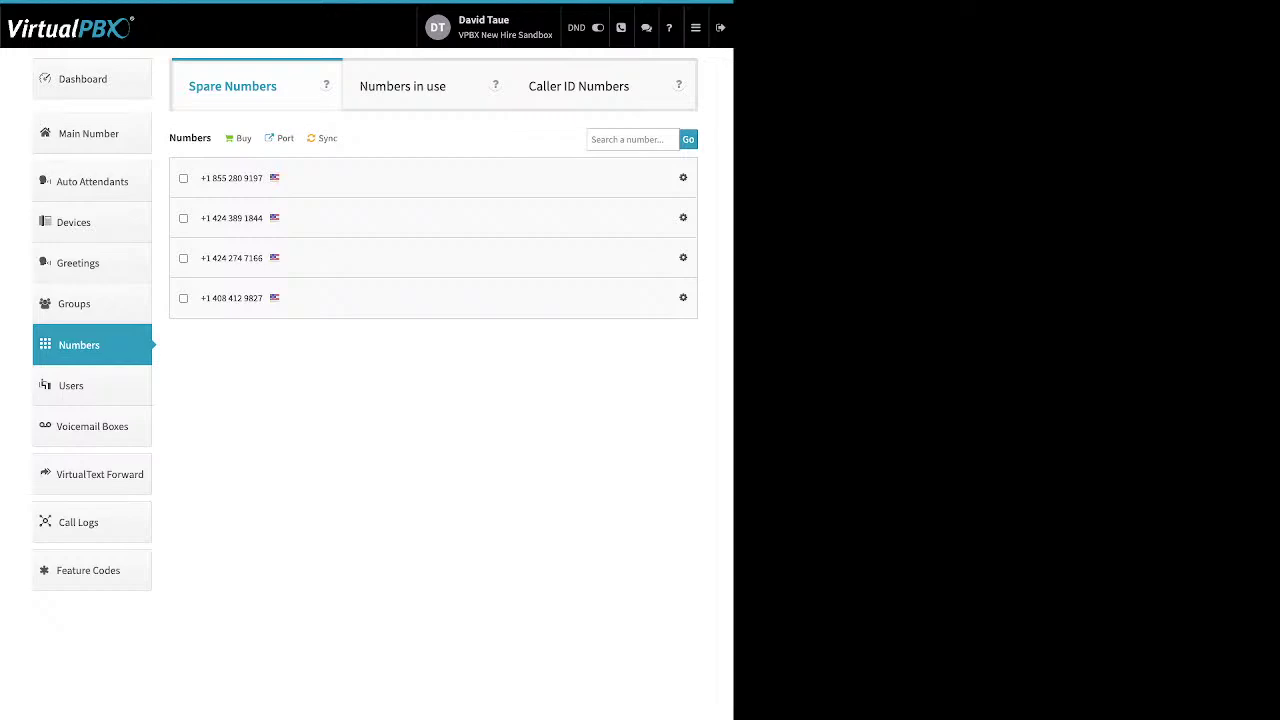
left_click(92, 426)
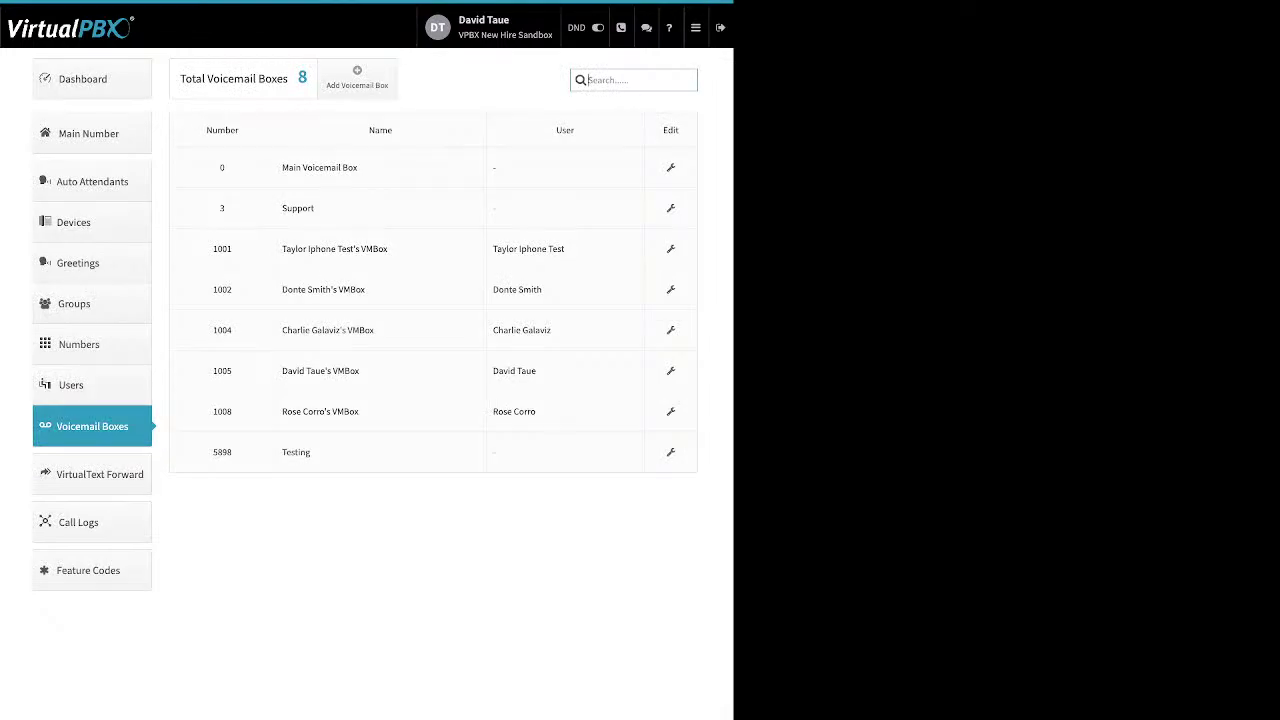
Preview the Add Voicemail Box form, dismiss it, and open the Support box, voicemail number 3, for editing
double_click(565, 130)
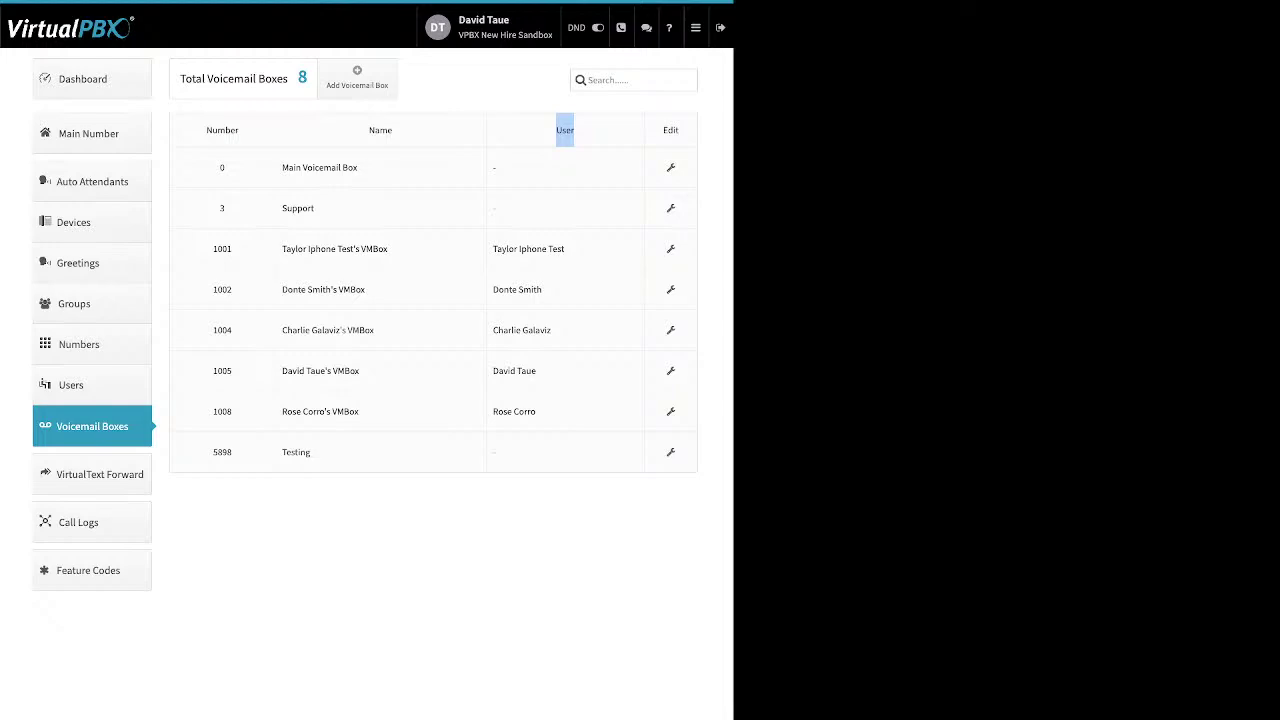
left_click(357, 77)
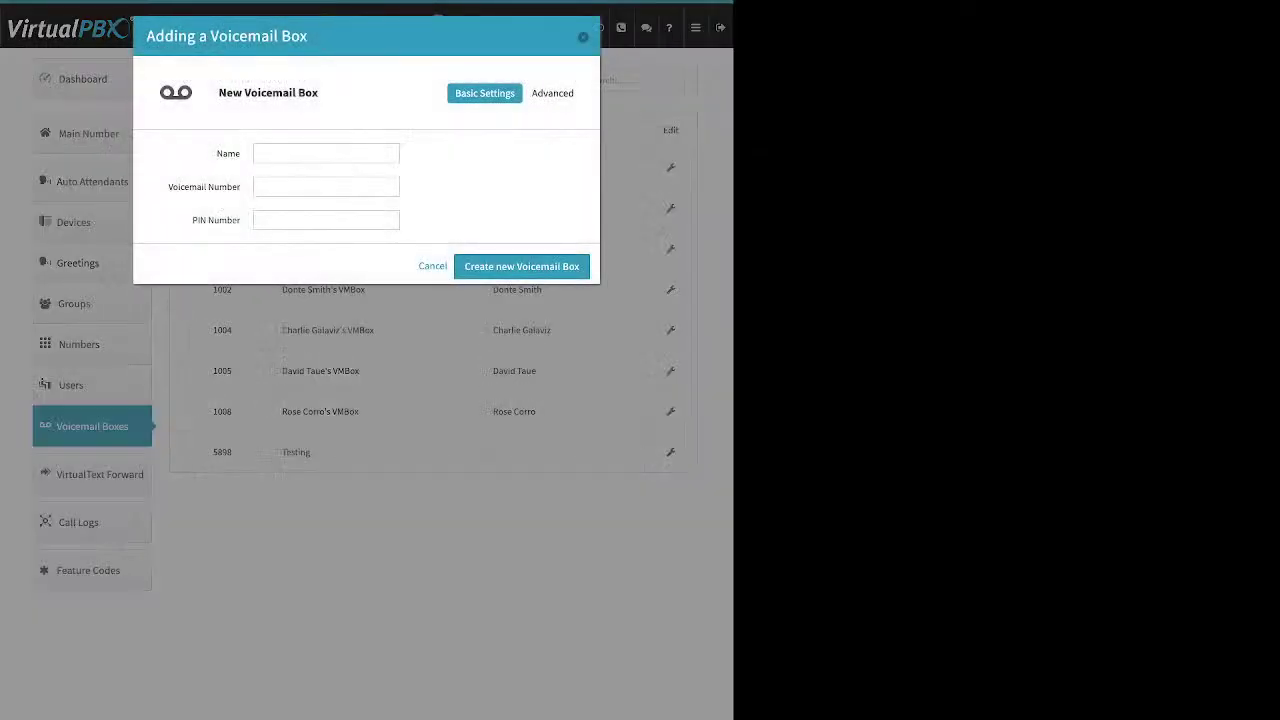
left_click_drag(205, 153, 240, 221)
key("Escape")
left_click(670, 208)
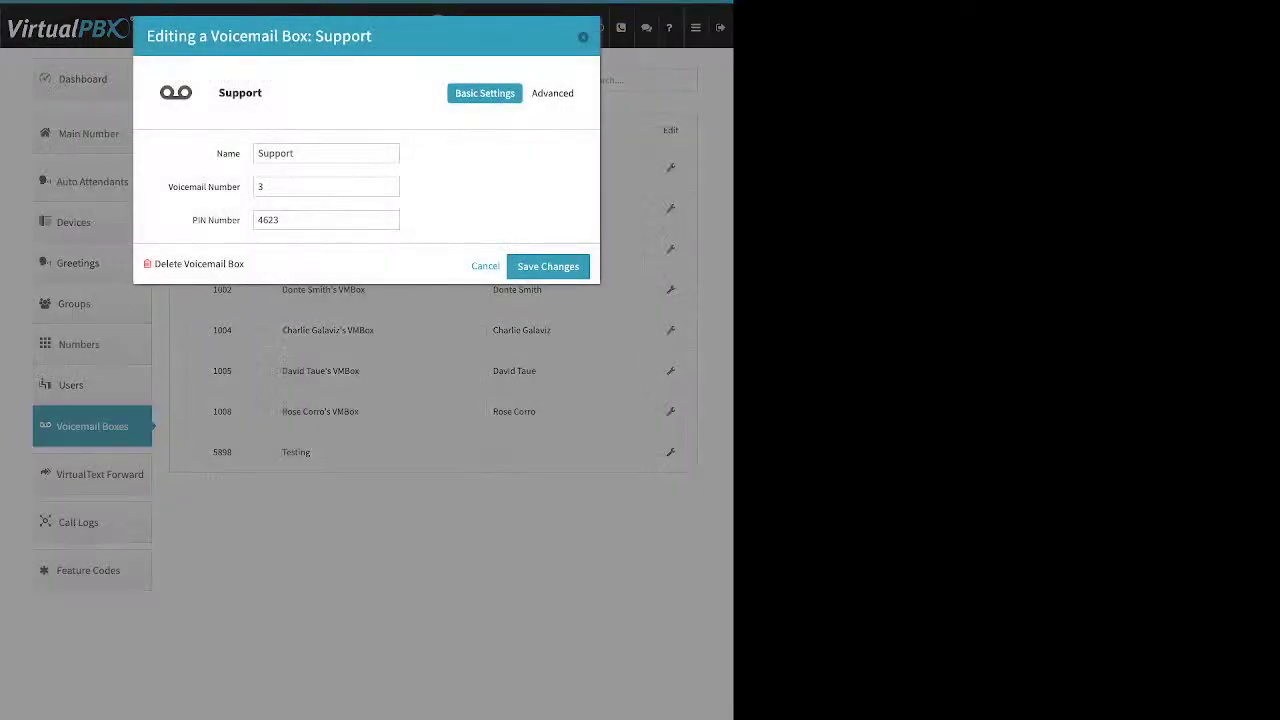
left_click_drag(168, 187, 240, 187)
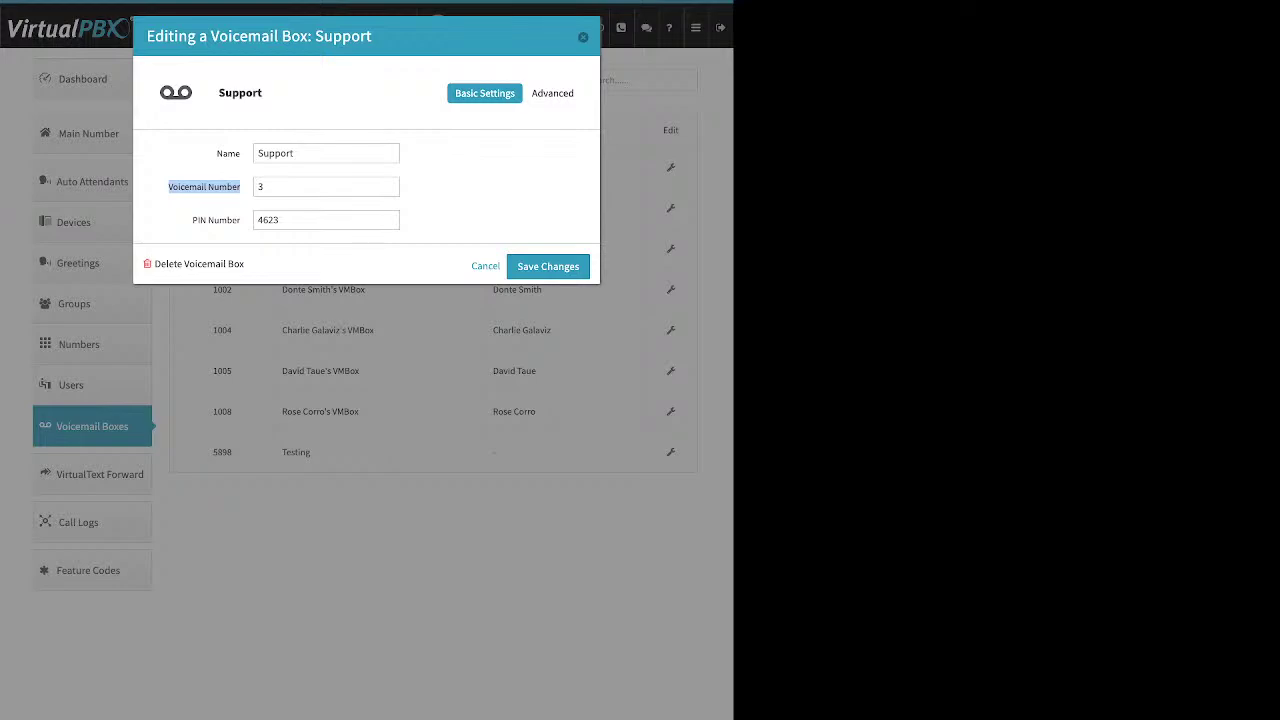
View the Support box's Greeting Media settings, then its Recipients list
left_click(552, 93)
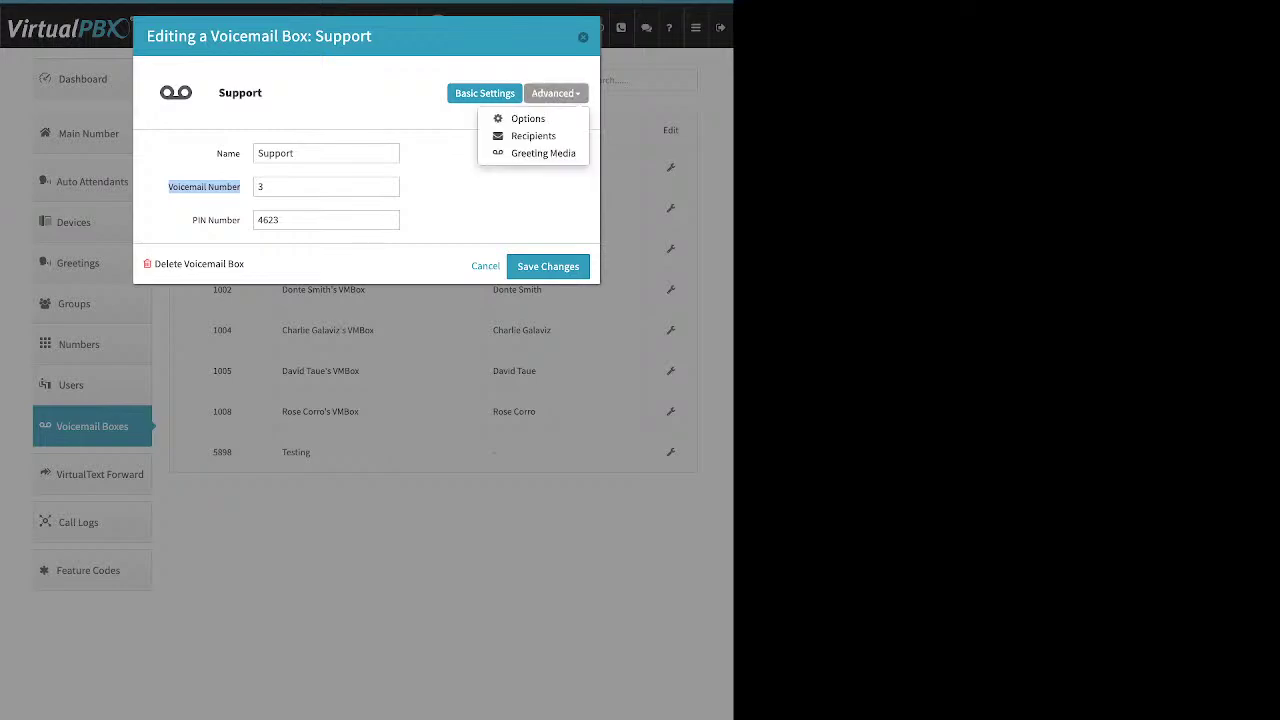
left_click(543, 152)
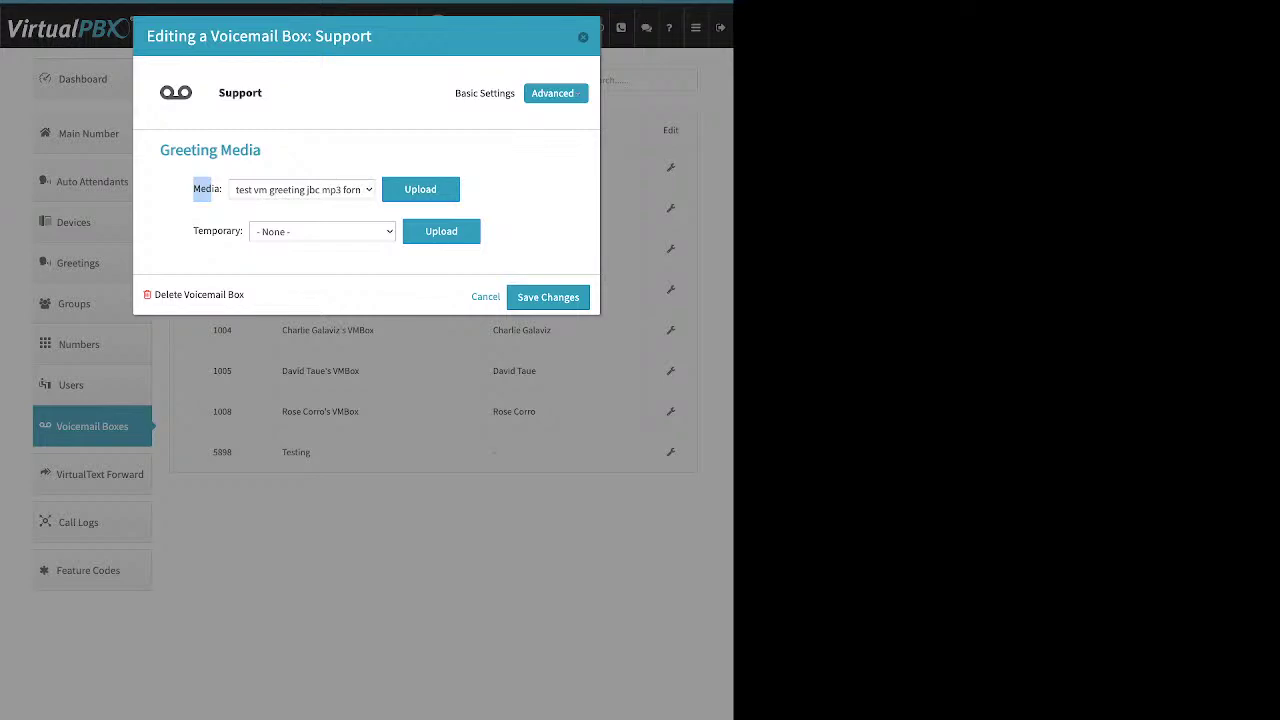
left_click(555, 93)
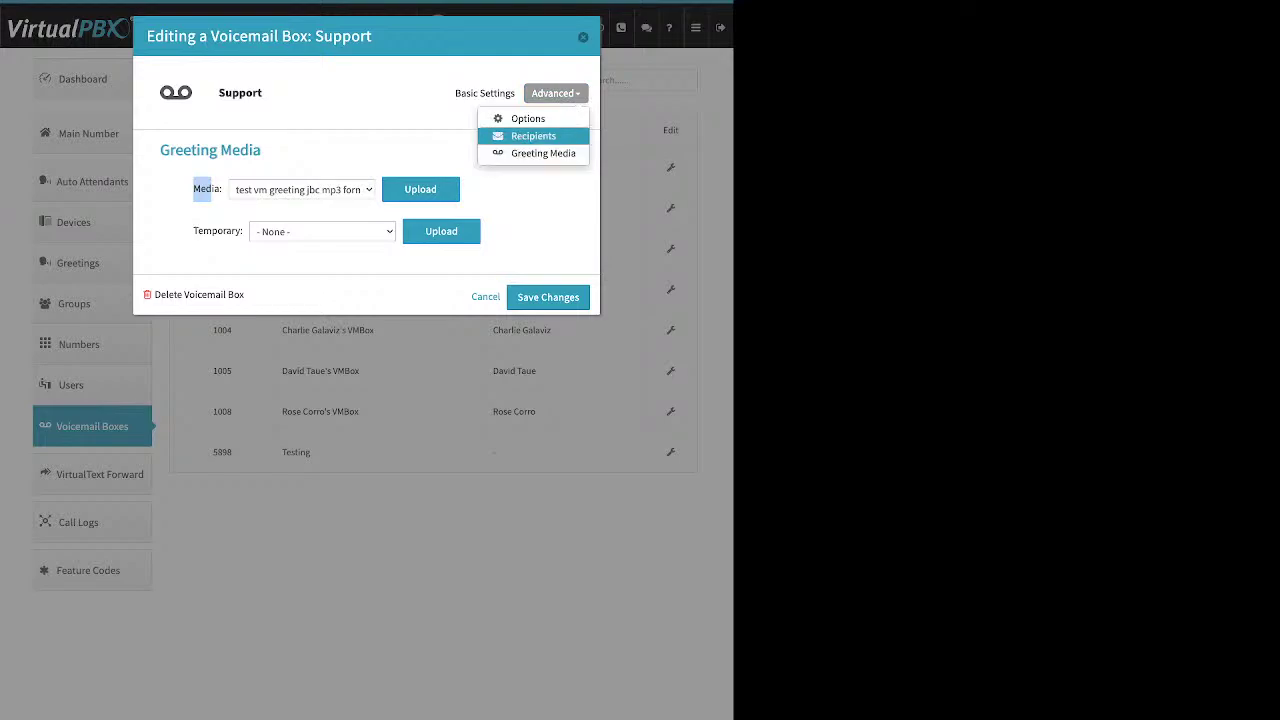
left_click(533, 135)
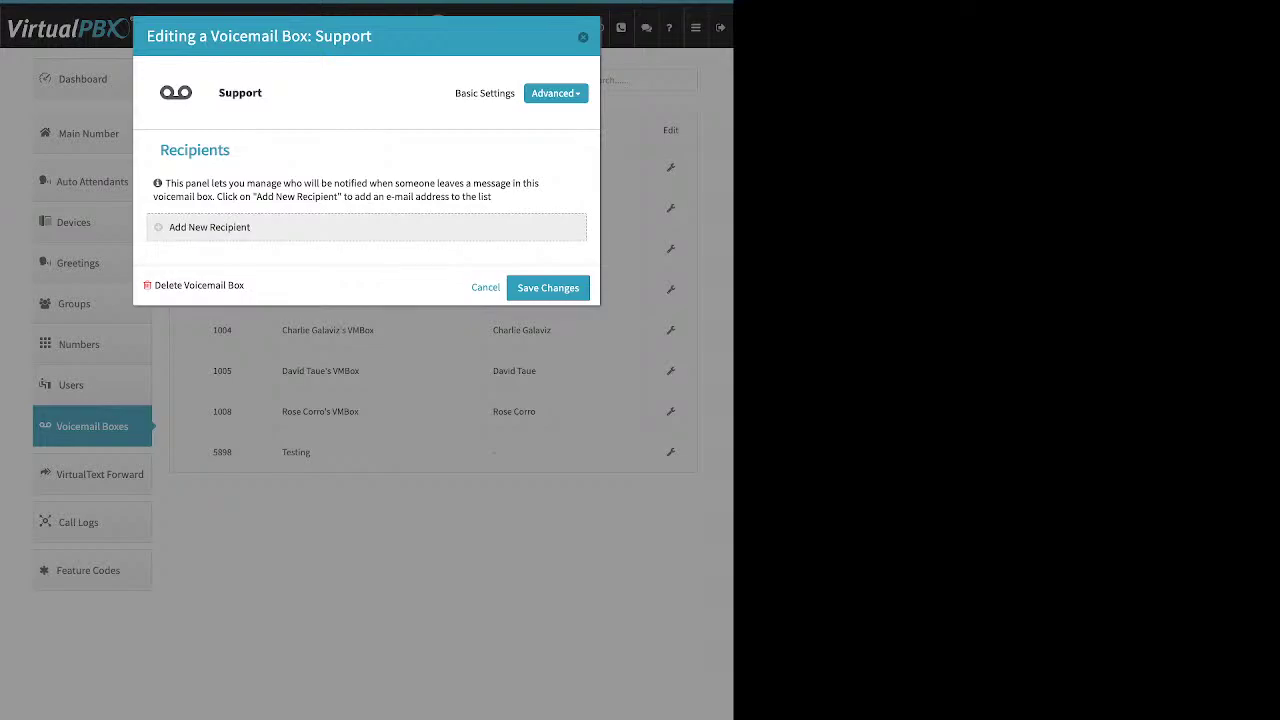
Start and cancel a new notification recipient, then switch to the box's general Options panel
left_click(209, 227)
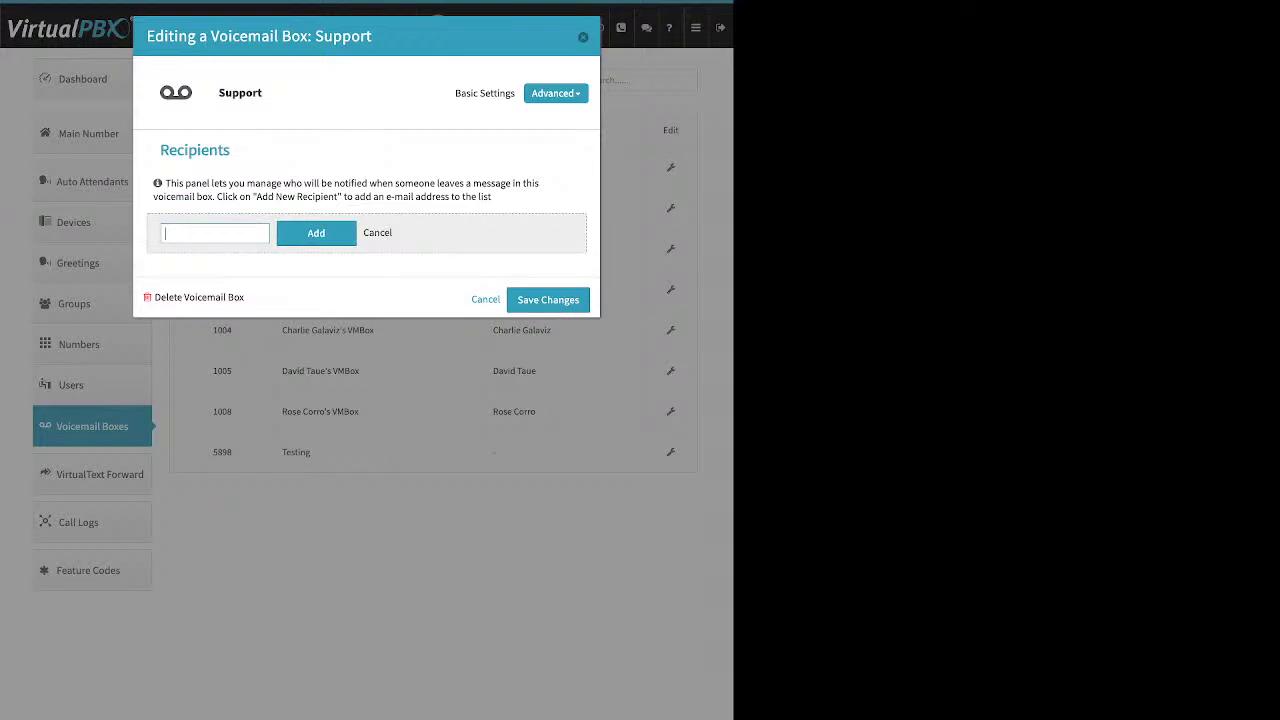
left_click(377, 232)
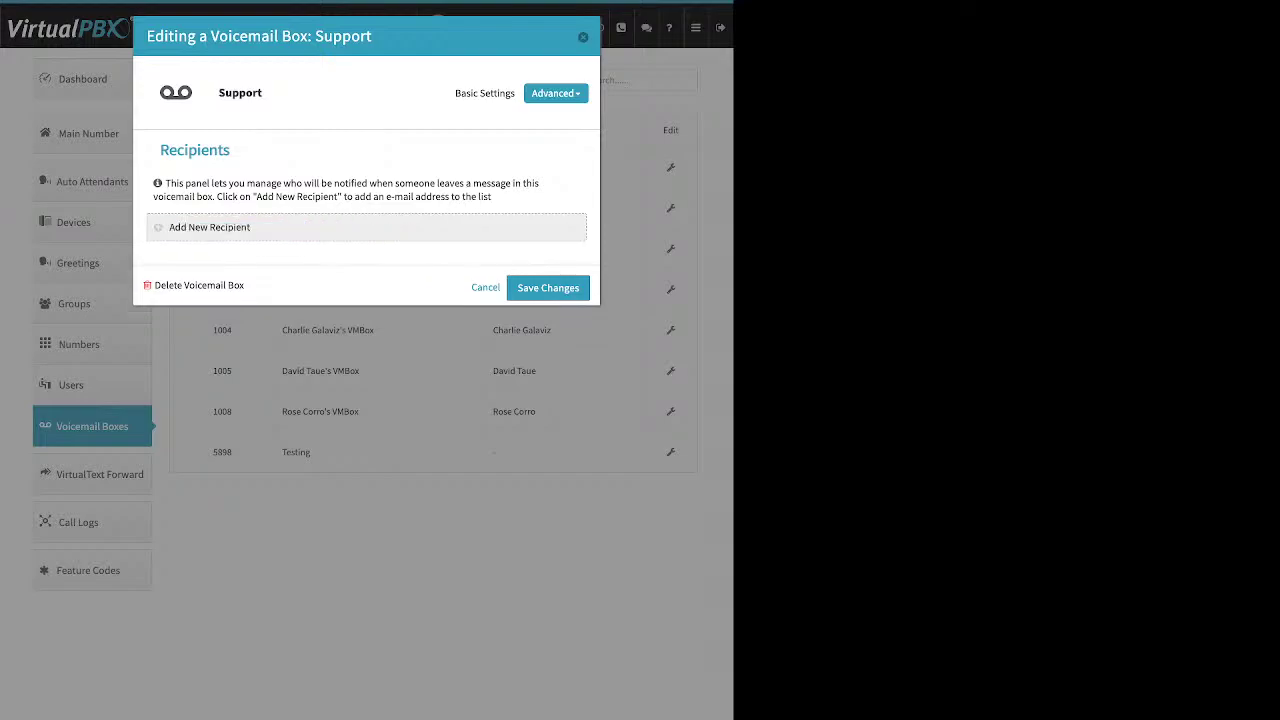
left_click(552, 93)
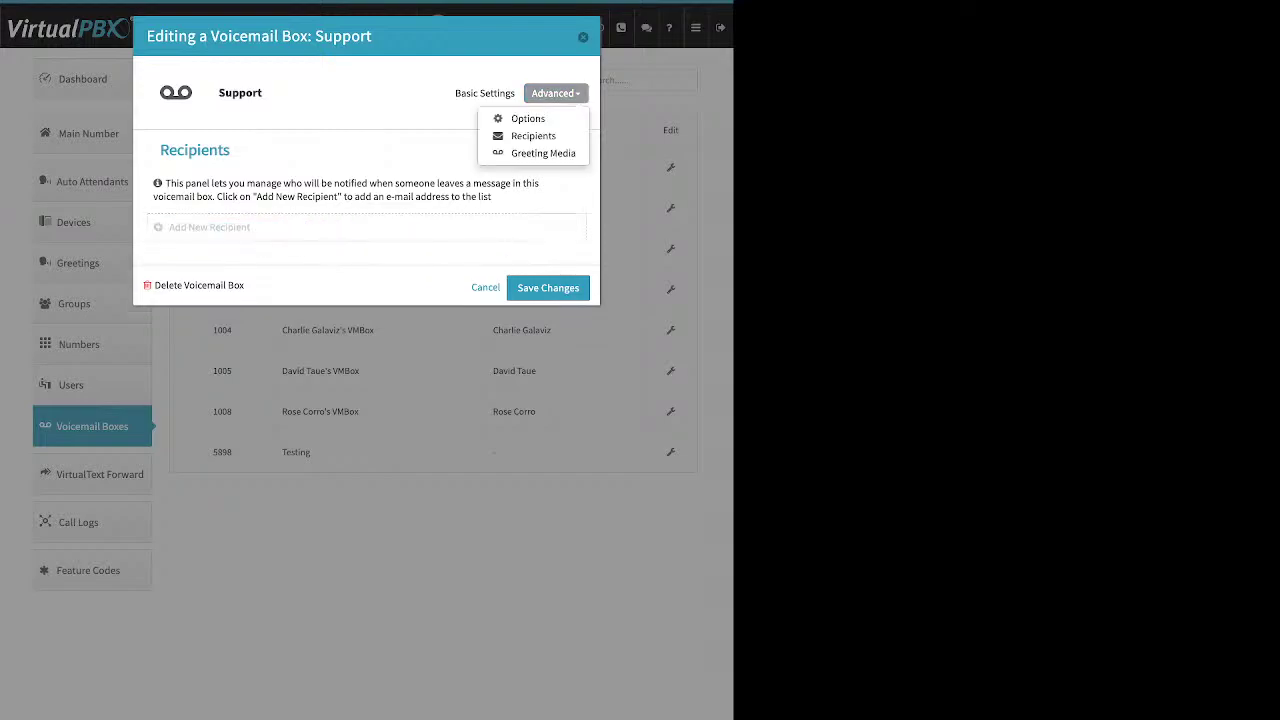
left_click(530, 117)
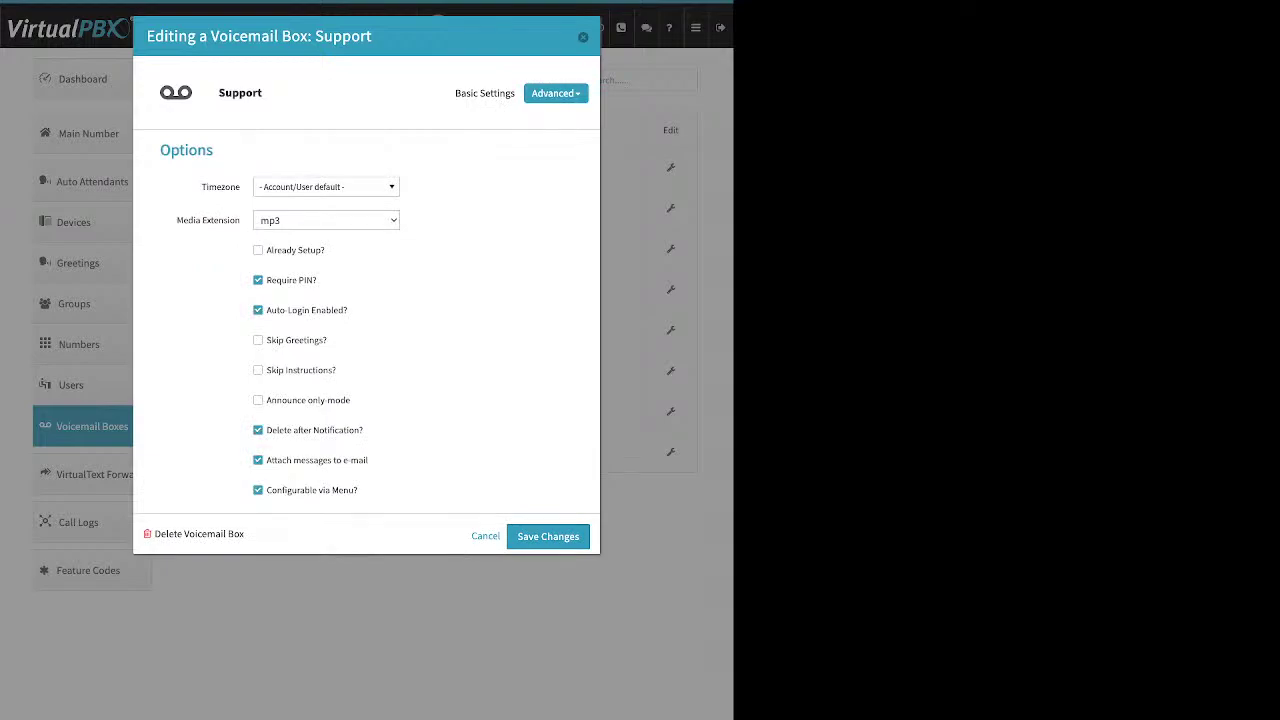
Review the Already Setup, e-mail attachment and delete-after-notification options, cancel, and show VirtualText Forward
left_click_drag(326, 250, 266, 250)
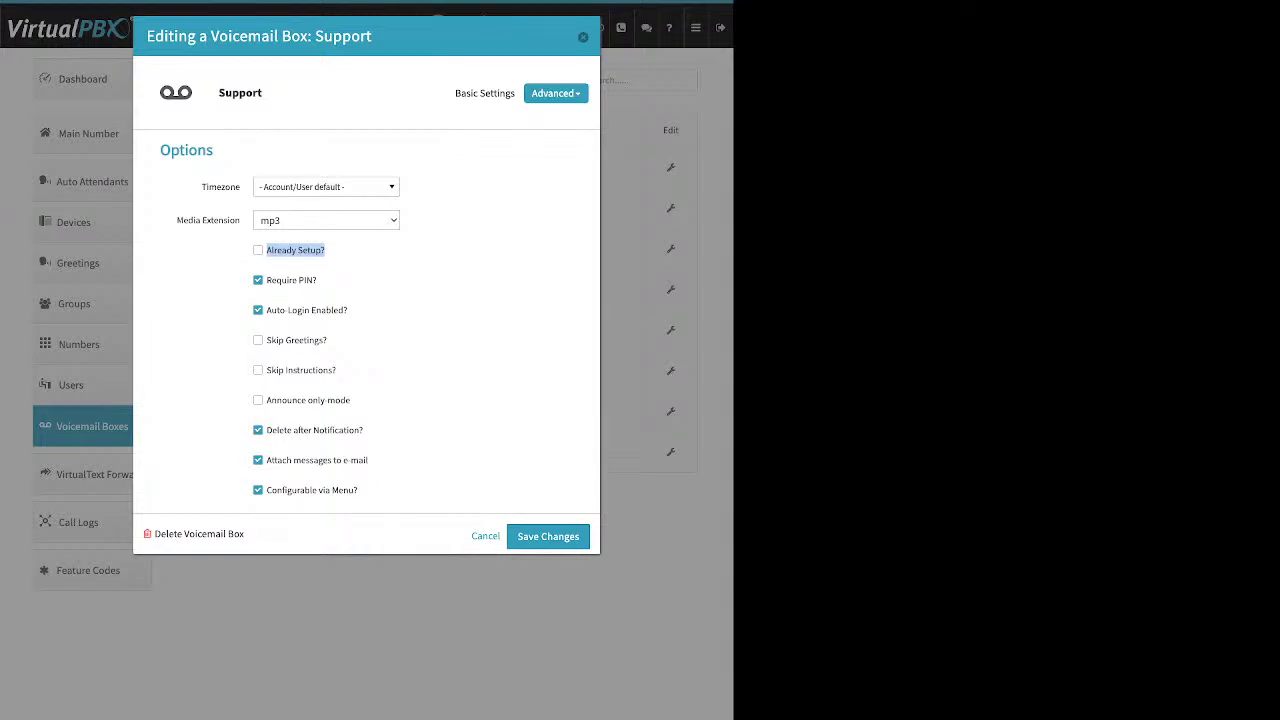
left_click_drag(368, 460, 266, 460)
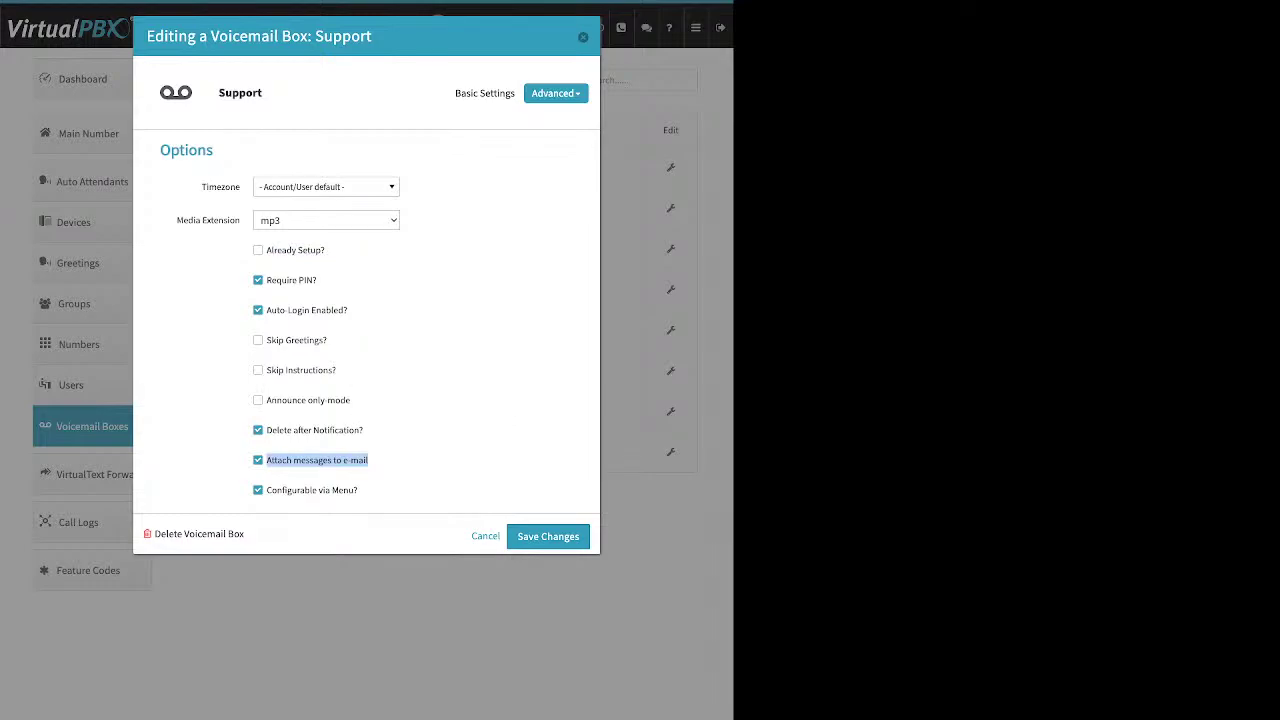
left_click_drag(366, 430, 266, 430)
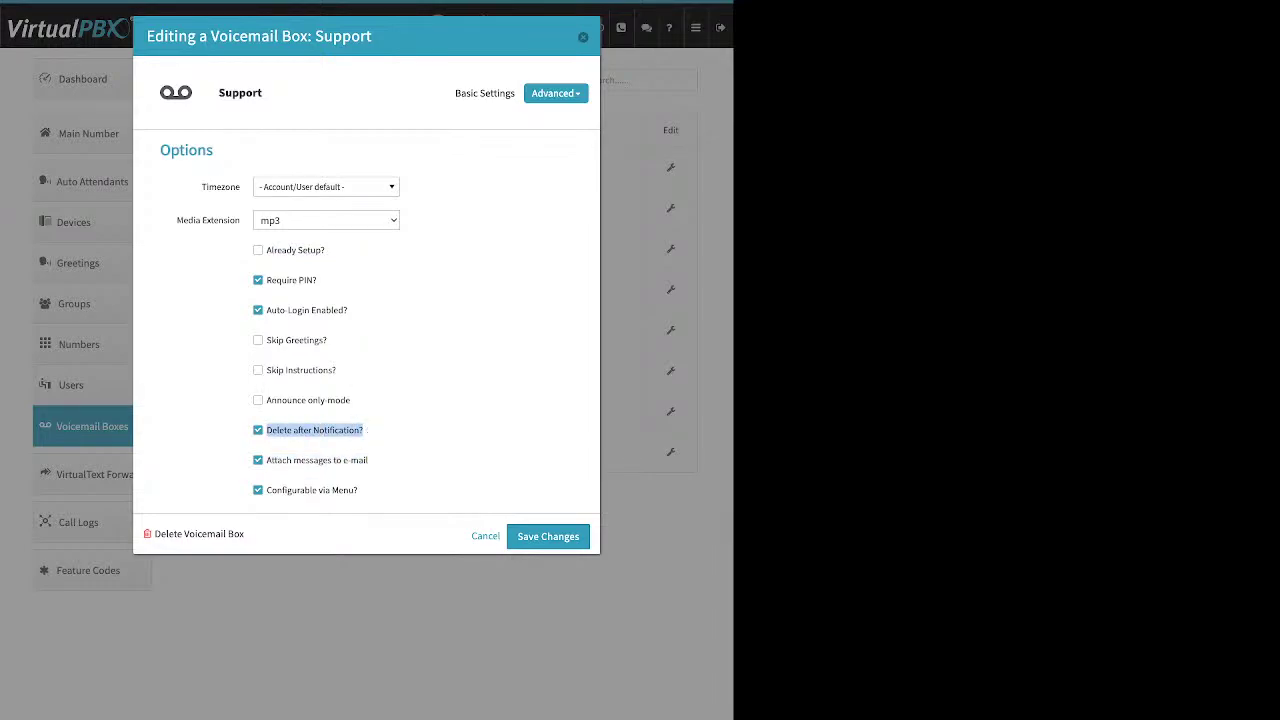
left_click(583, 37)
left_click(98, 474)
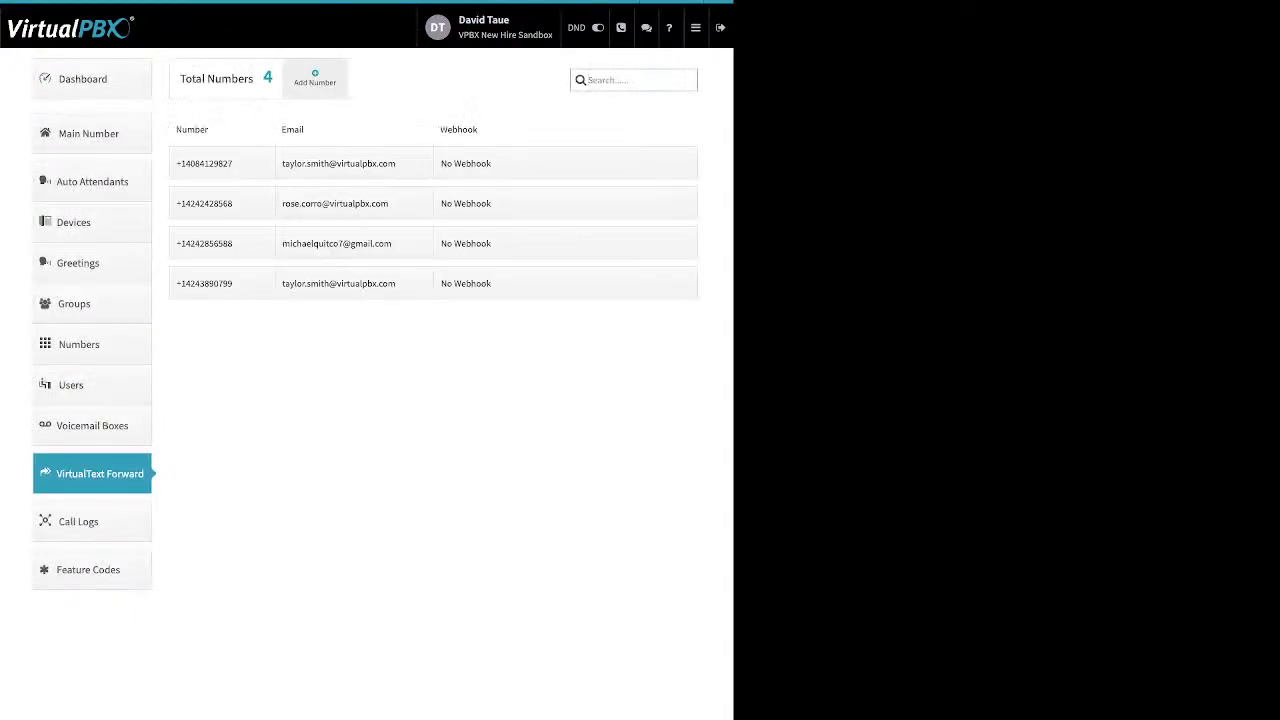
Preview the Add Number form's Email and Webhook fields, close it unsaved, and show today's three call logs
left_click(314, 78)
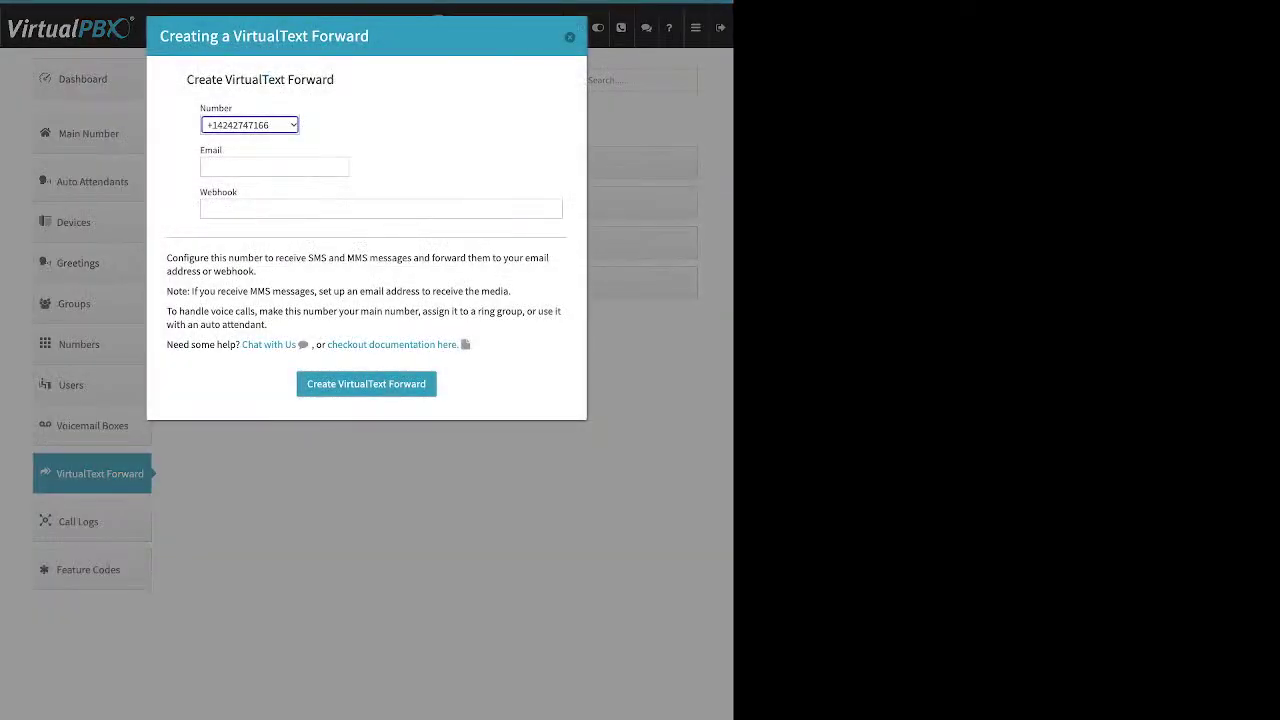
left_click_drag(232, 151, 213, 151)
left_click(213, 151)
left_click_drag(238, 192, 200, 192)
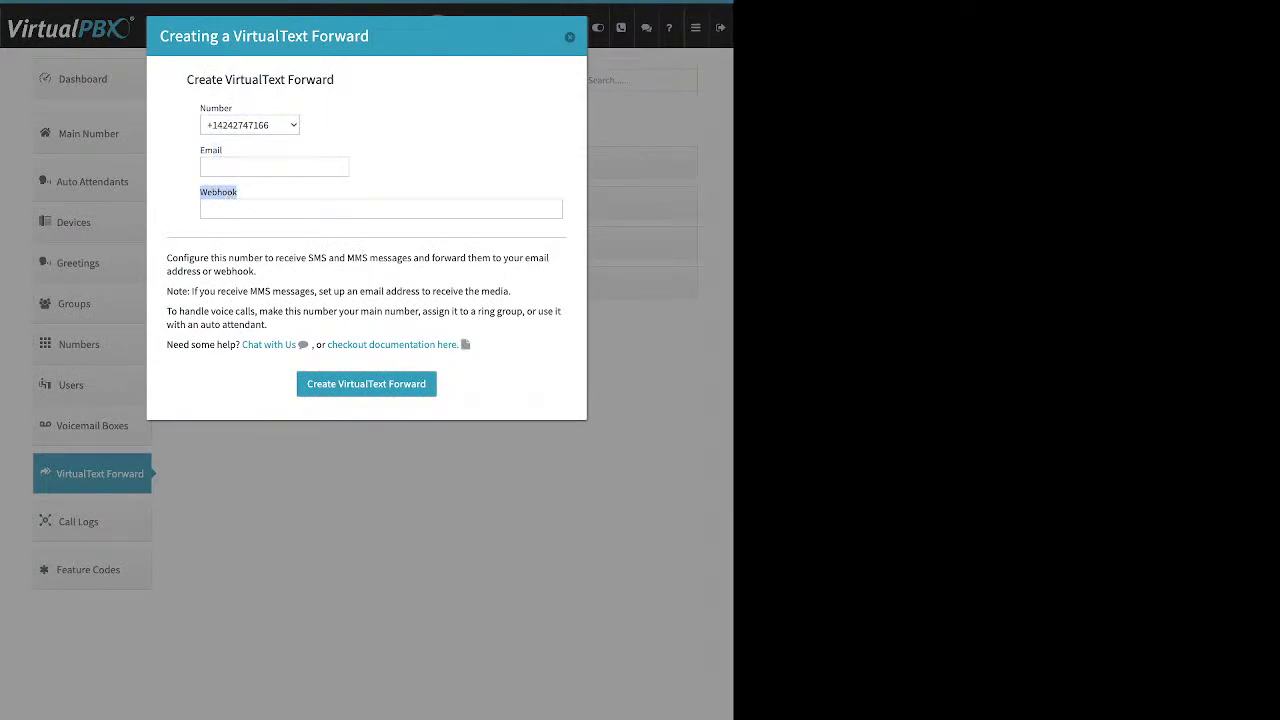
left_click(275, 167)
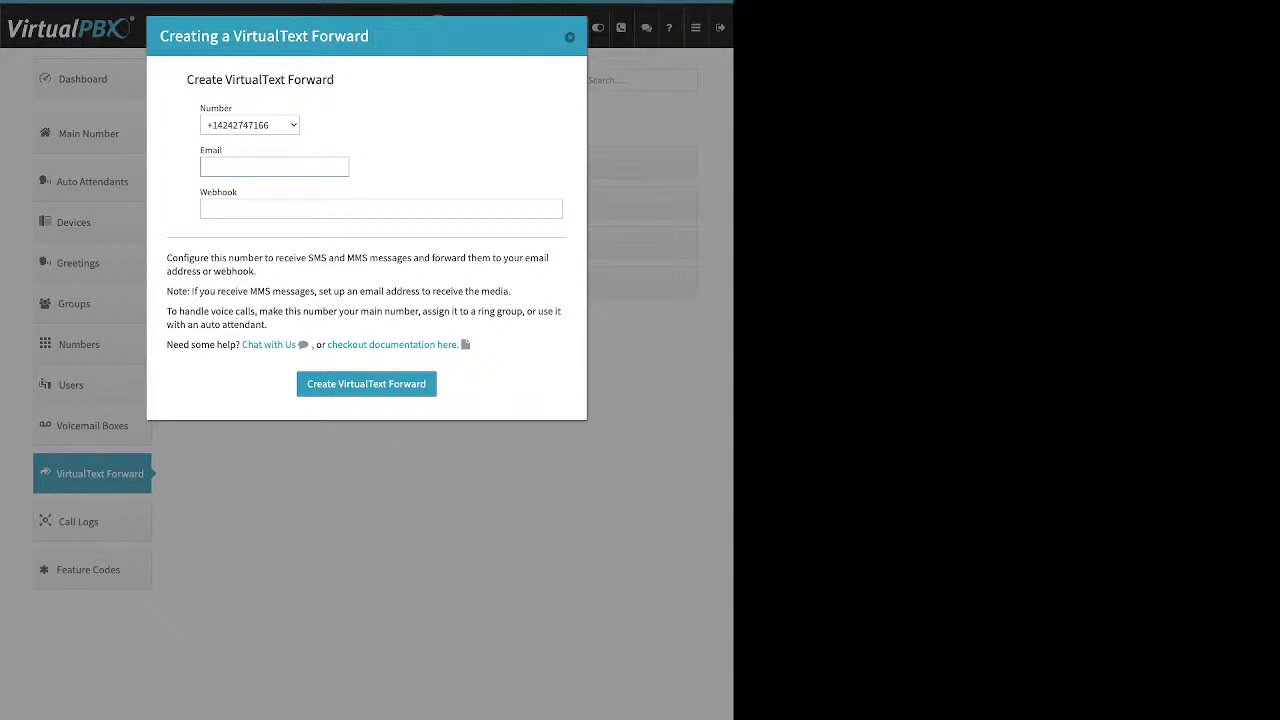
left_click(569, 37)
left_click(78, 521)
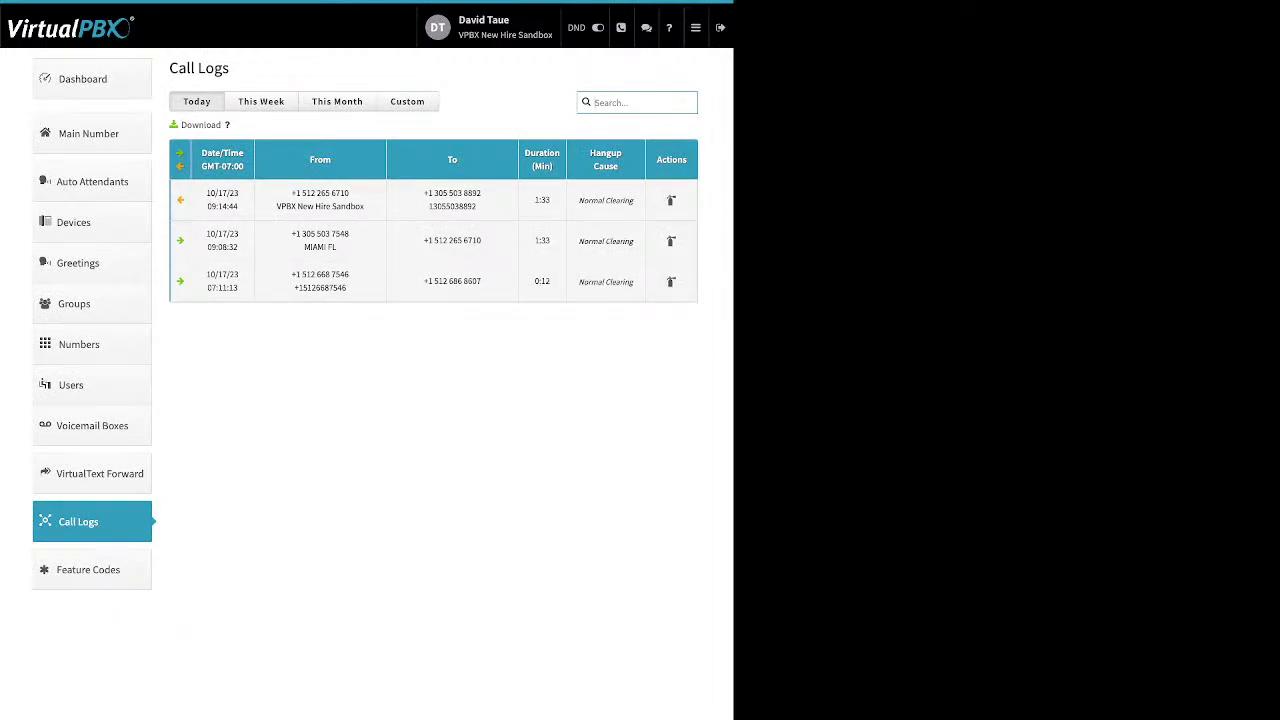
Show this week's and this month's calls, expanding the 10/17 09:08:32 and 09:14:44 call details
left_click(261, 101)
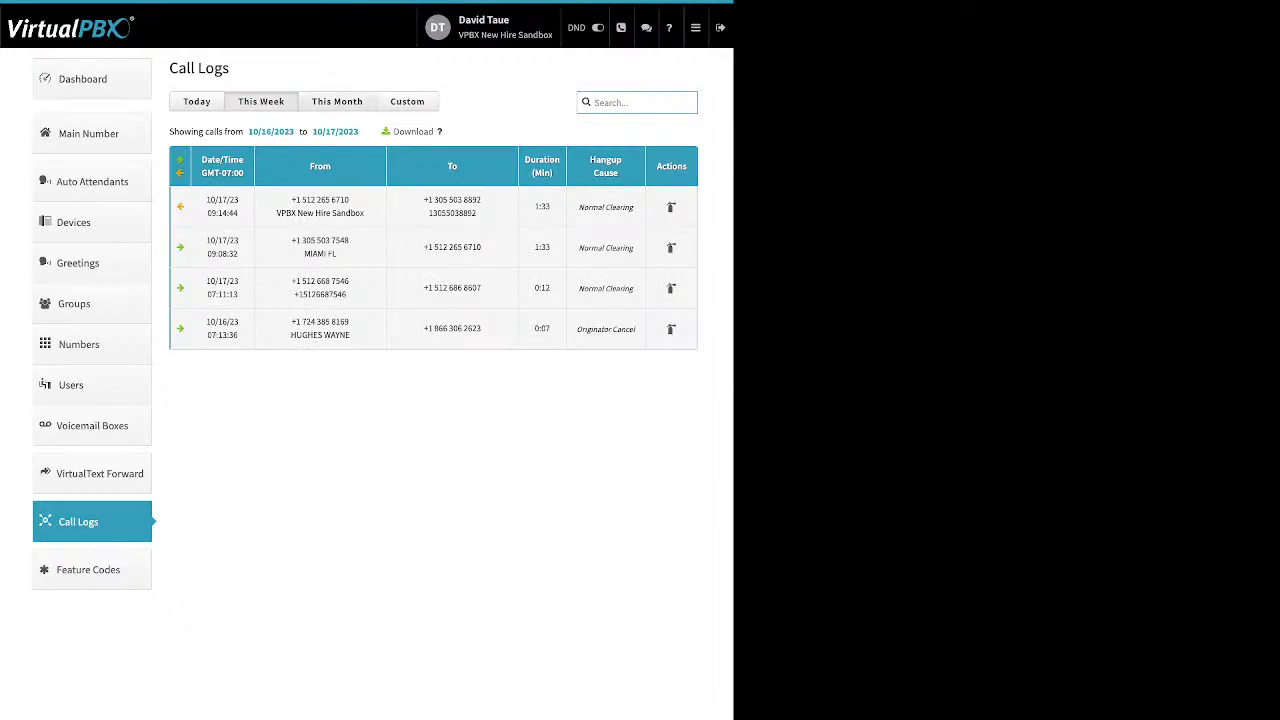
left_click(337, 101)
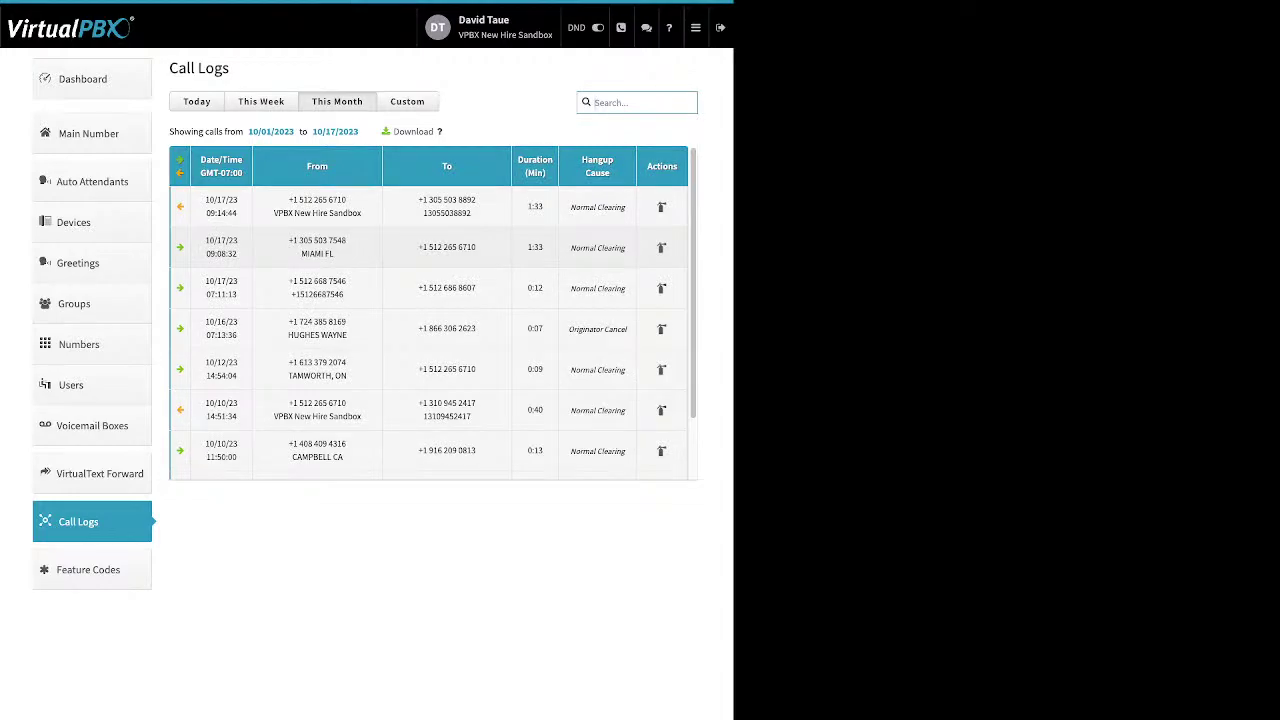
left_click(317, 247)
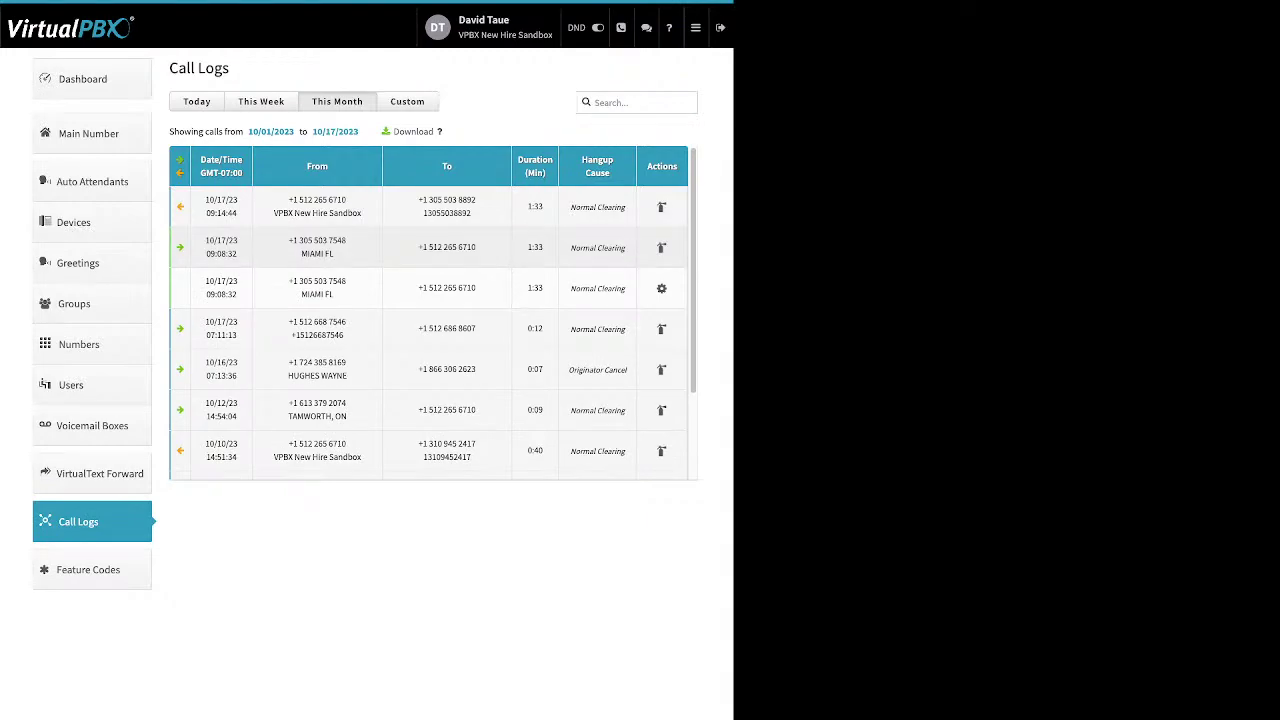
left_click(317, 247)
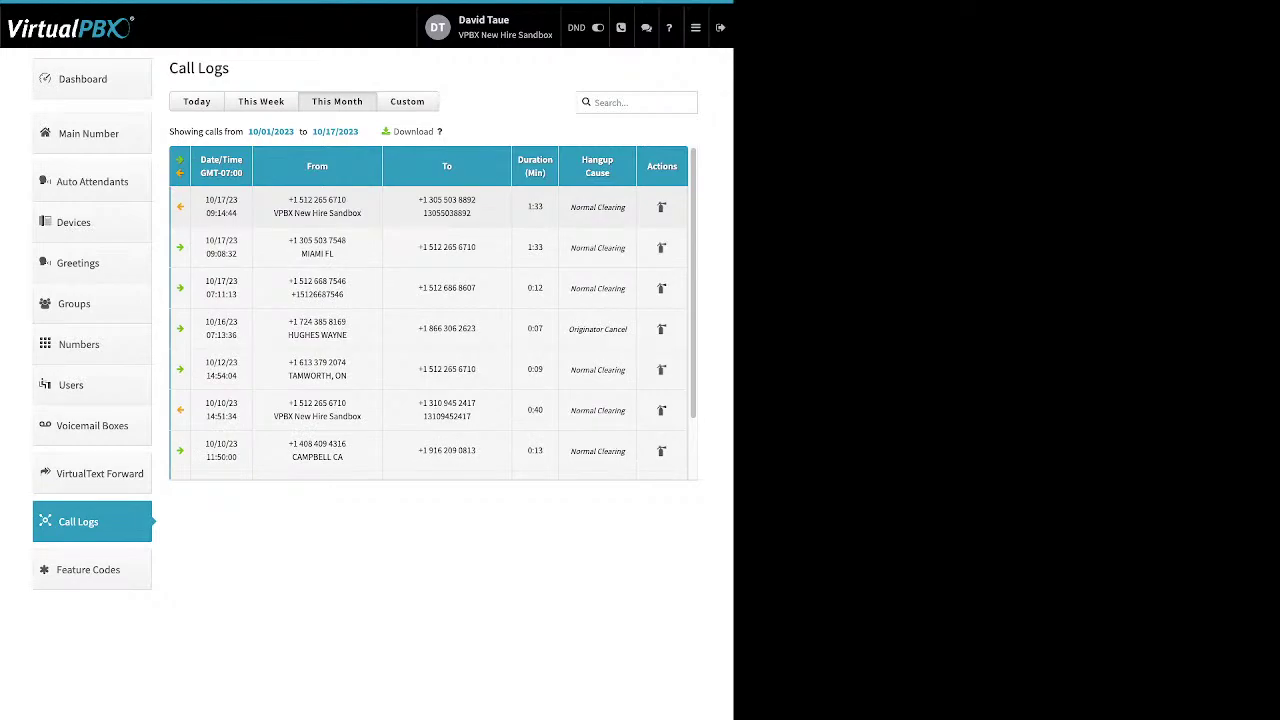
left_click(317, 206)
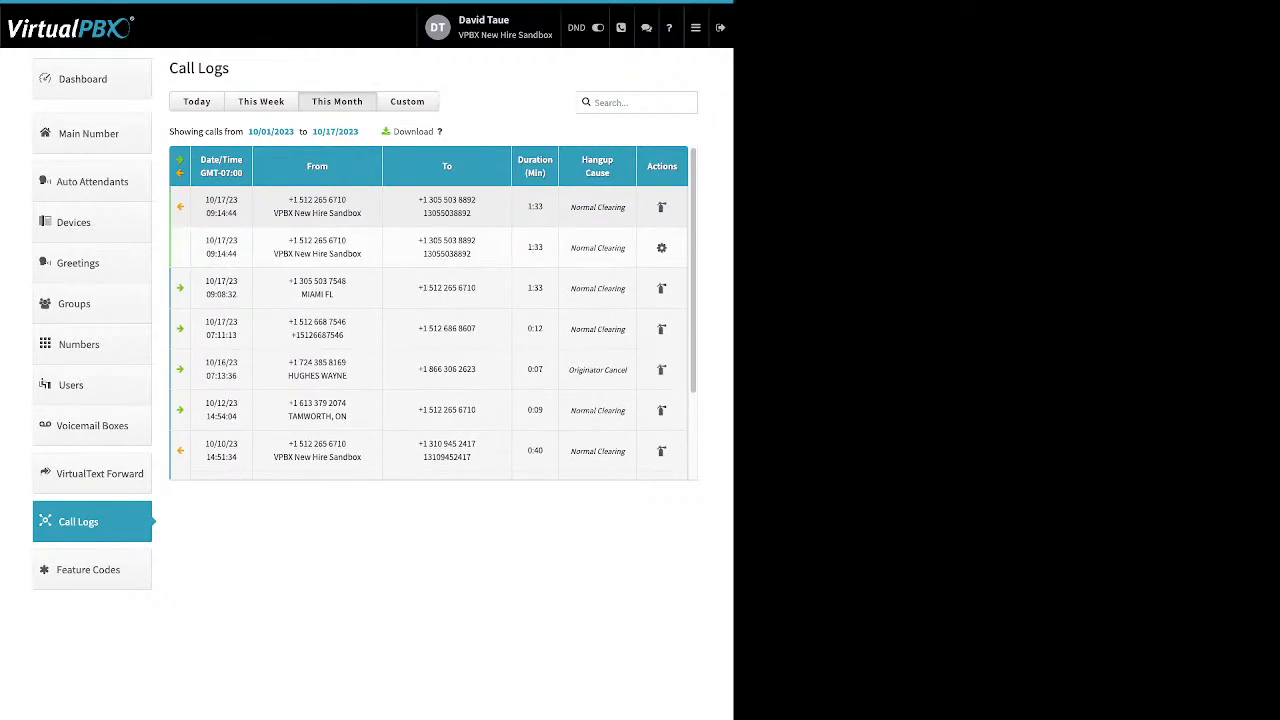
left_click(317, 206)
Filter the call logs to a custom range from 09/01/2023 to 10/01/2023
left_click(407, 101)
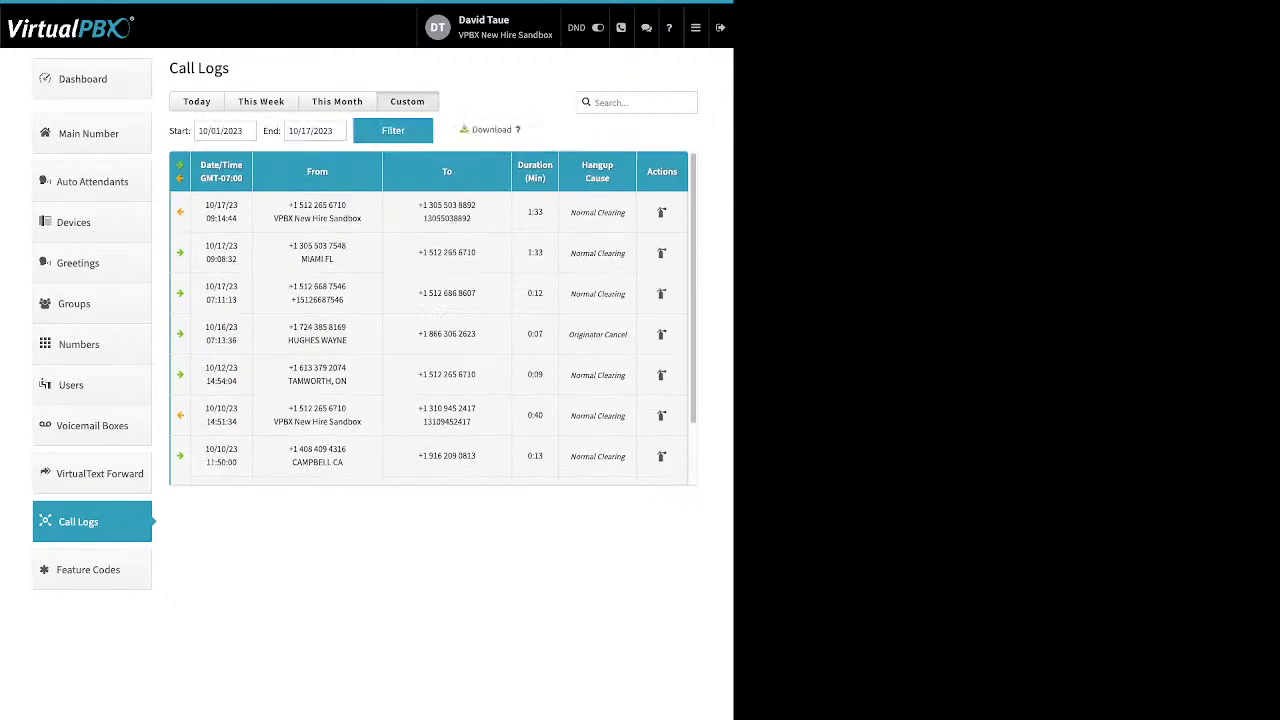
left_click(222, 130)
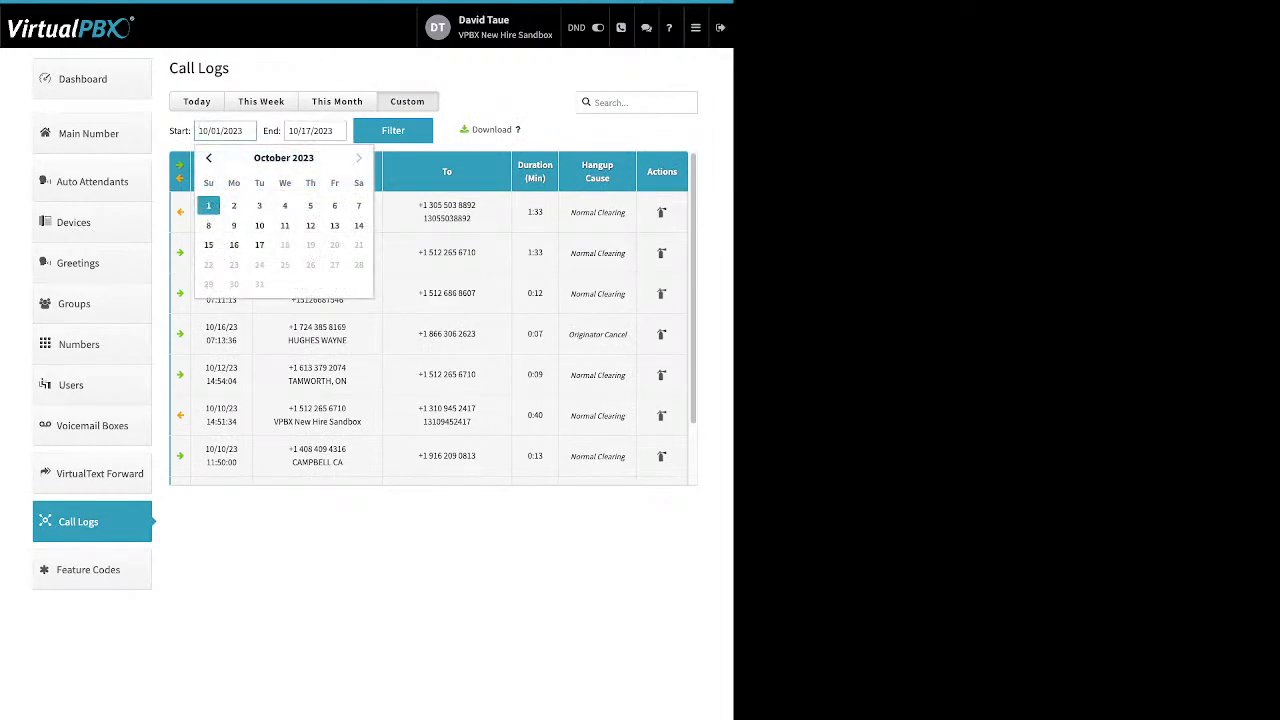
left_click(208, 157)
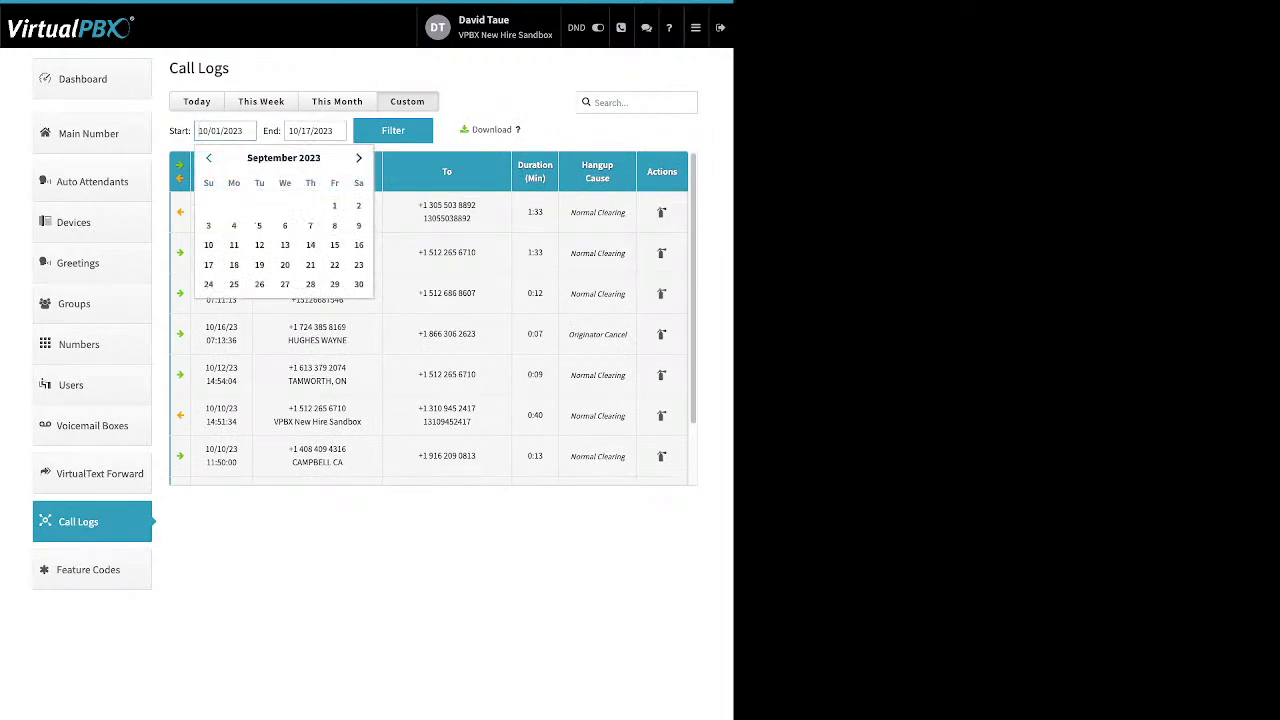
left_click(334, 205)
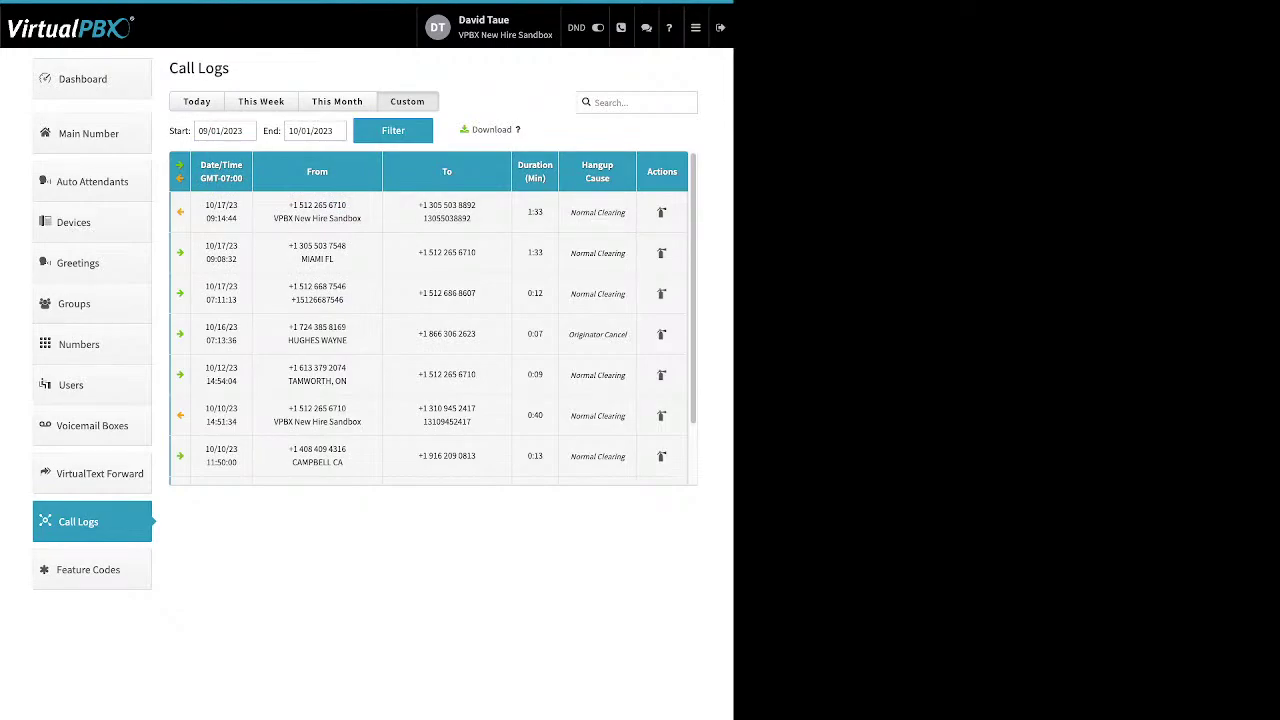
left_click(392, 130)
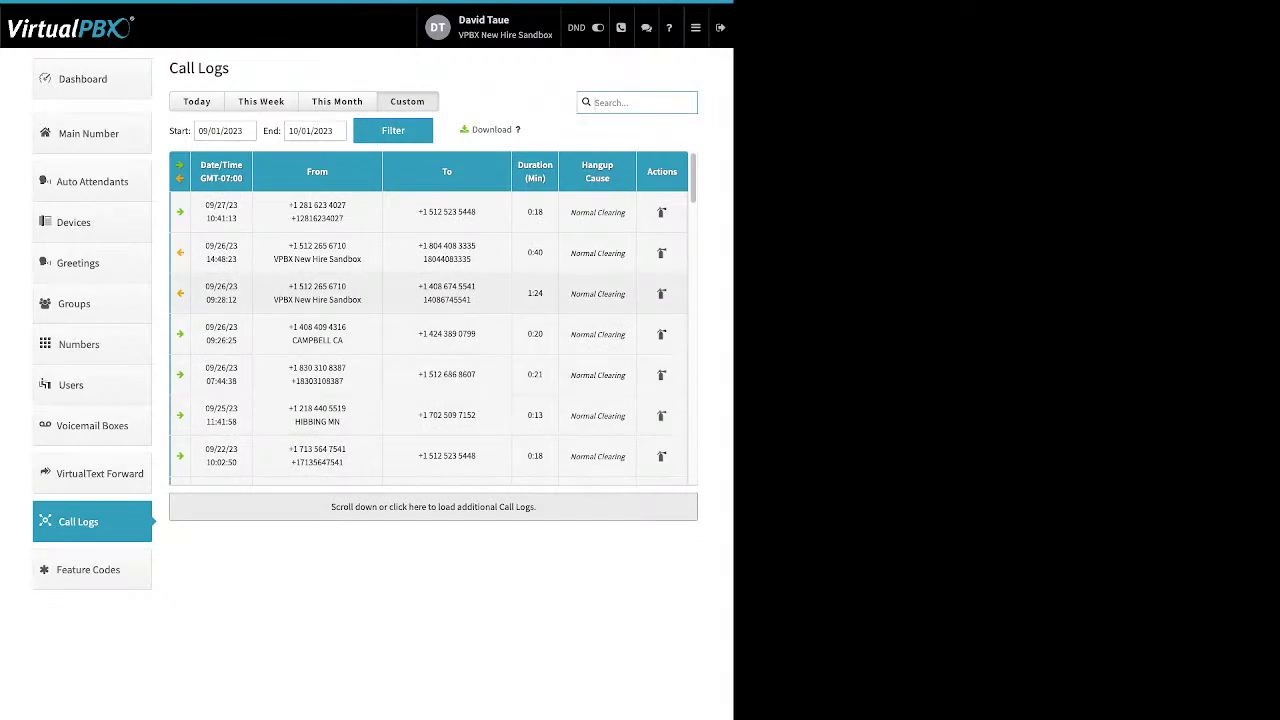
Expand the 09/26 09:28:12 and 09/12 13:22:02 call details while scrolling down the list
left_click(349, 293)
left_click(349, 293)
scroll(428, 318, "down", 2)
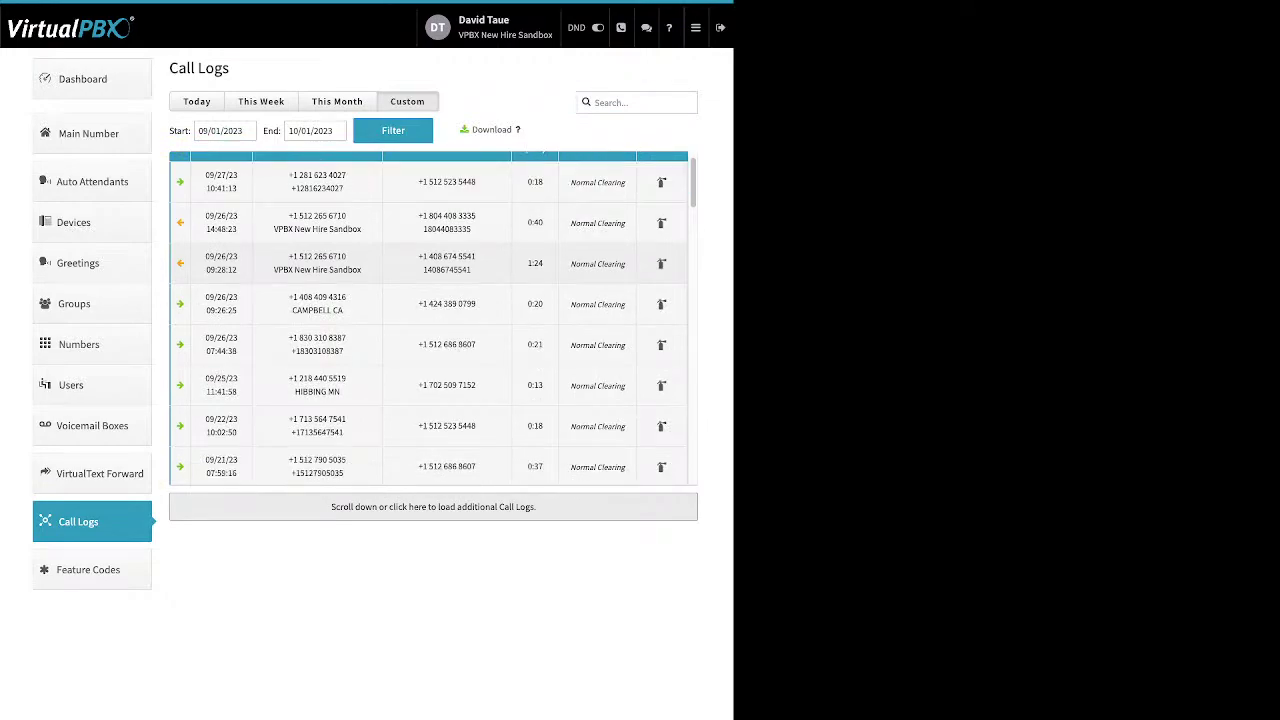
scroll(428, 318, "down", 7)
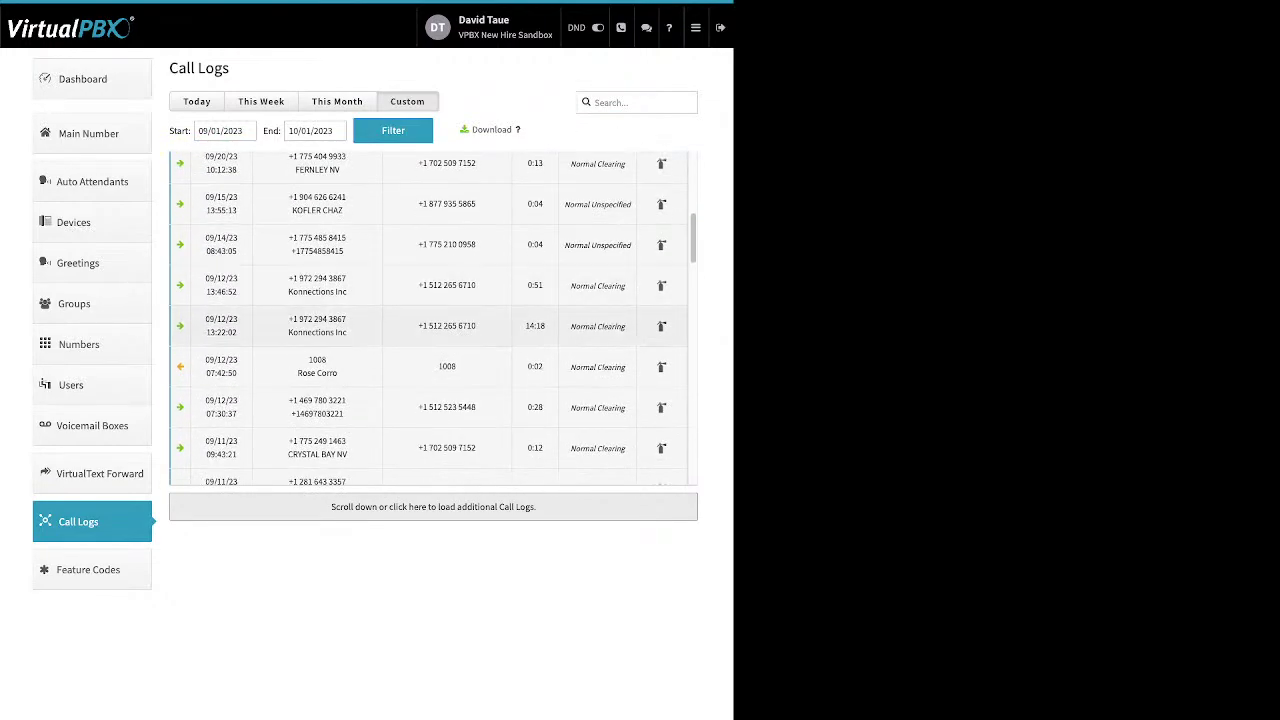
left_click(290, 326)
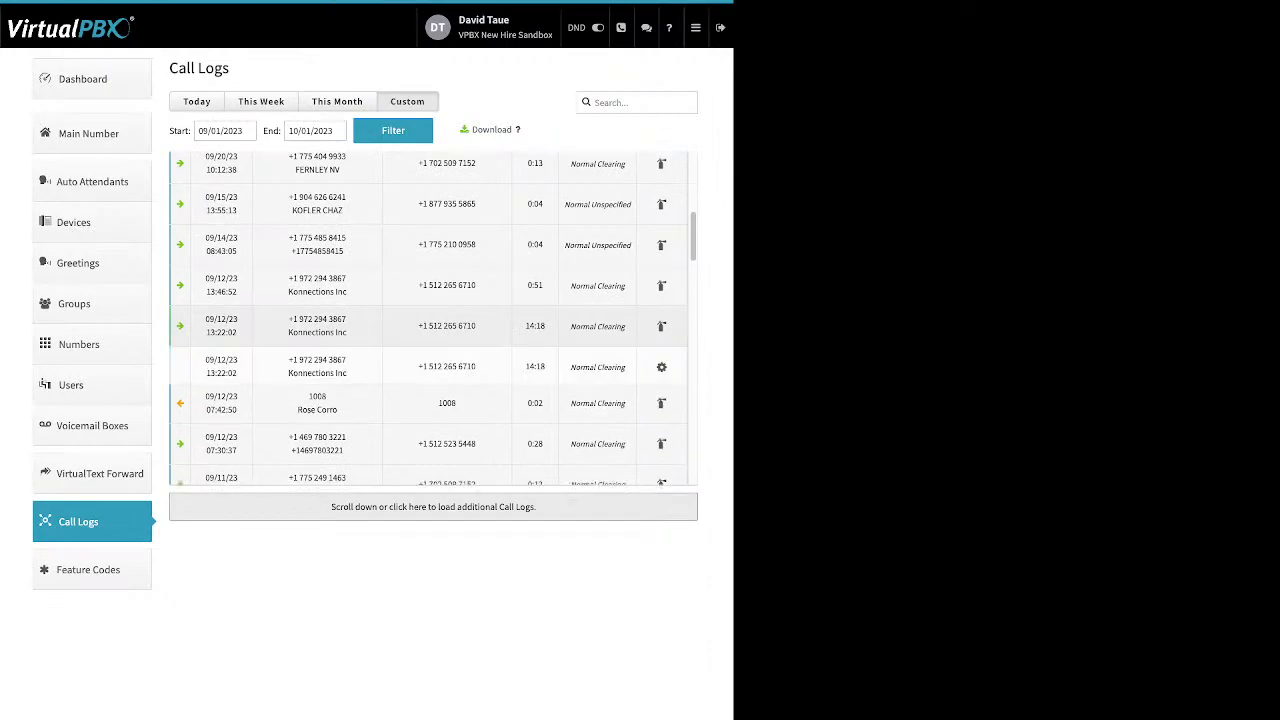
scroll(428, 318, "down", 1)
Expand the 09/12 07:30:37 call legs, highlighting a leg's destination number and hangup cause
left_click(317, 365)
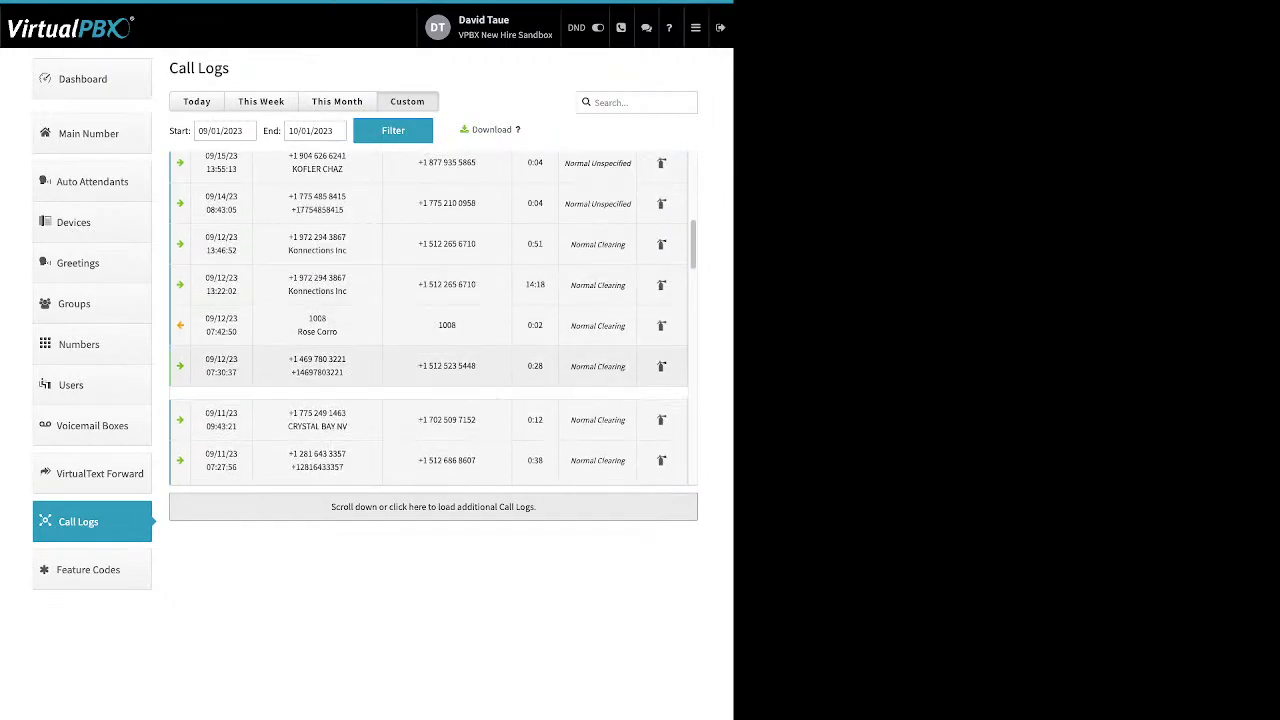
scroll(428, 318, "down", 3)
scroll(428, 318, "down", 3)
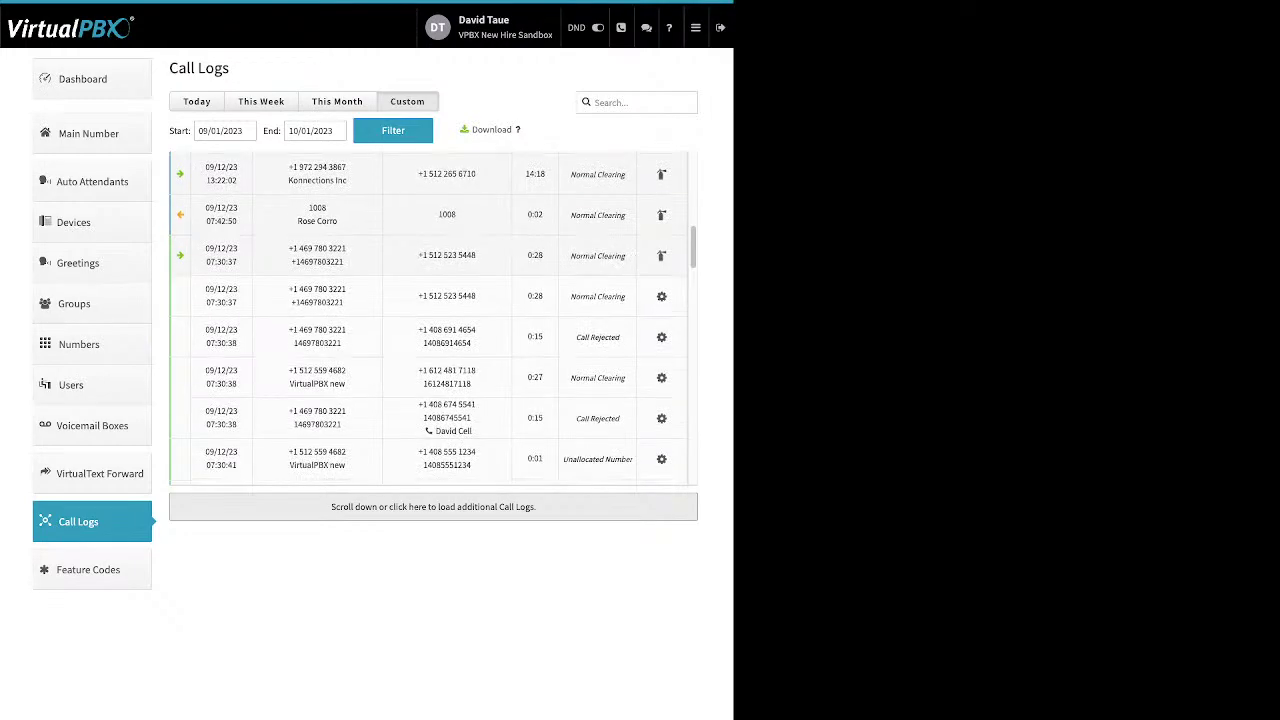
scroll(428, 318, "down", 1)
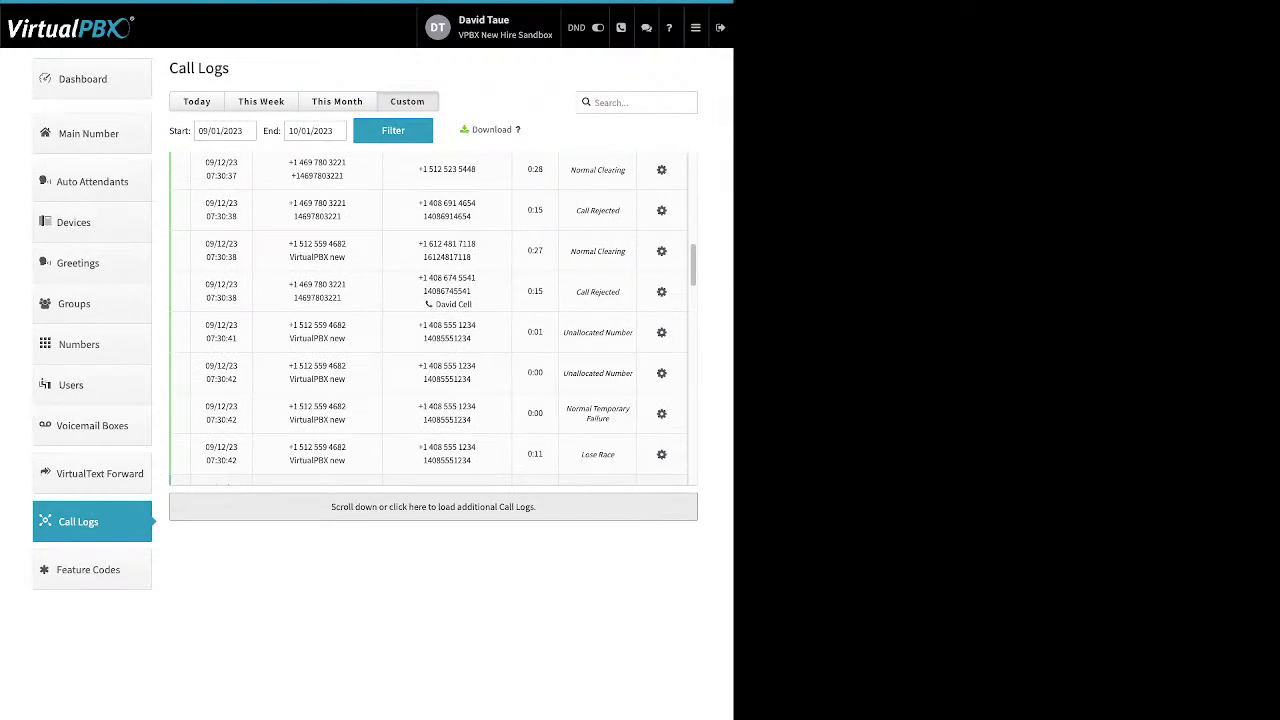
double_click(446, 257)
double_click(580, 251)
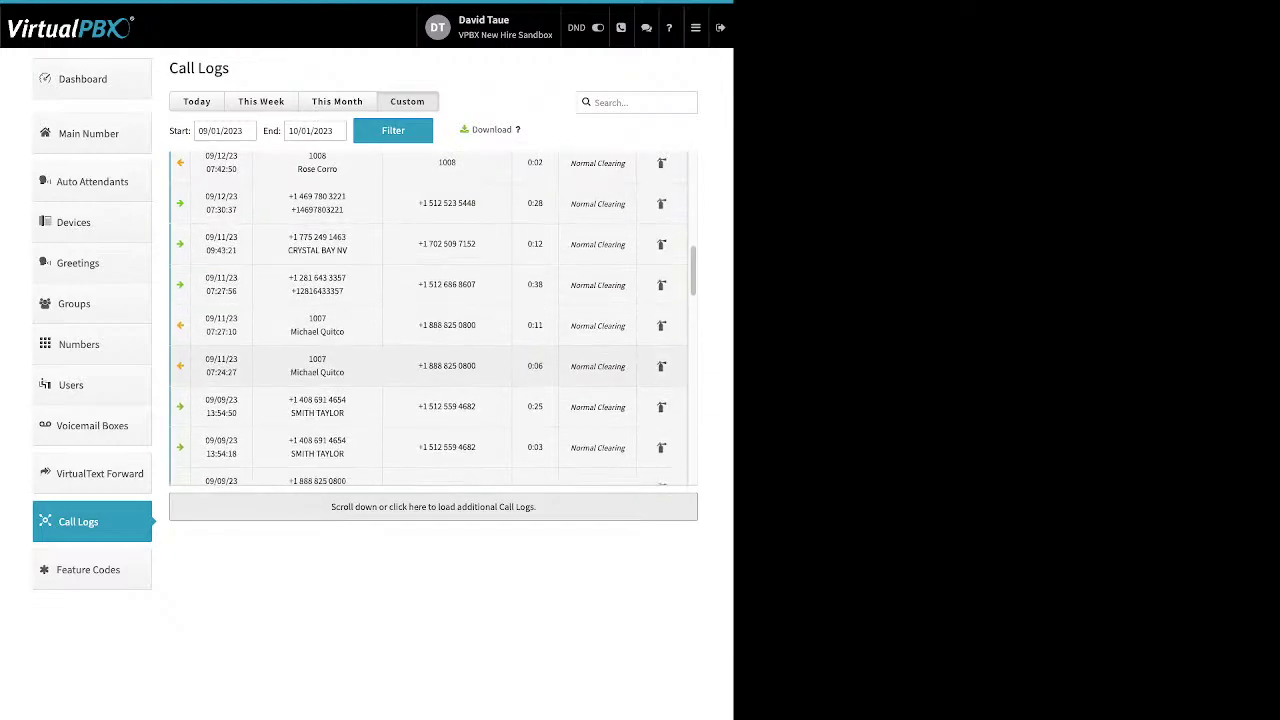
scroll(433, 318, "down", 1)
scroll(433, 330, "down", 1)
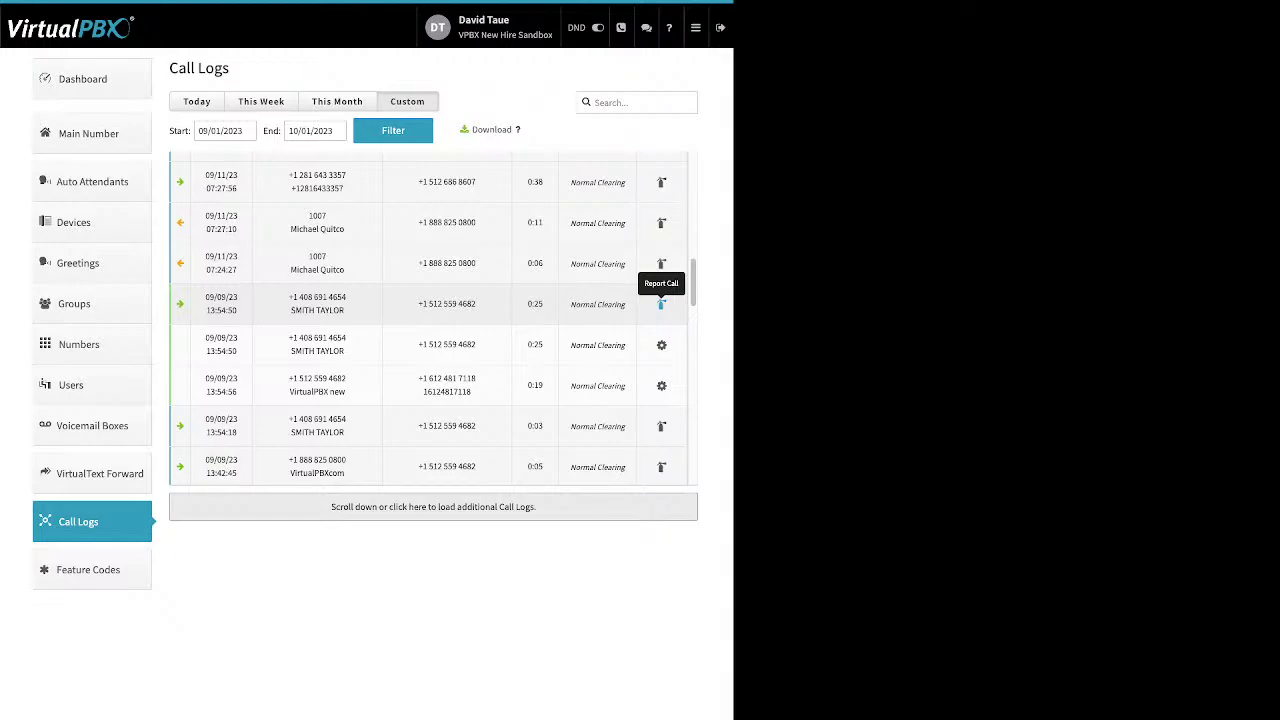
Show the Available Feature Codes, such as *20 Agent Login, *56 Update Call-Forward and *97 Check Voicemail
left_click(88, 569)
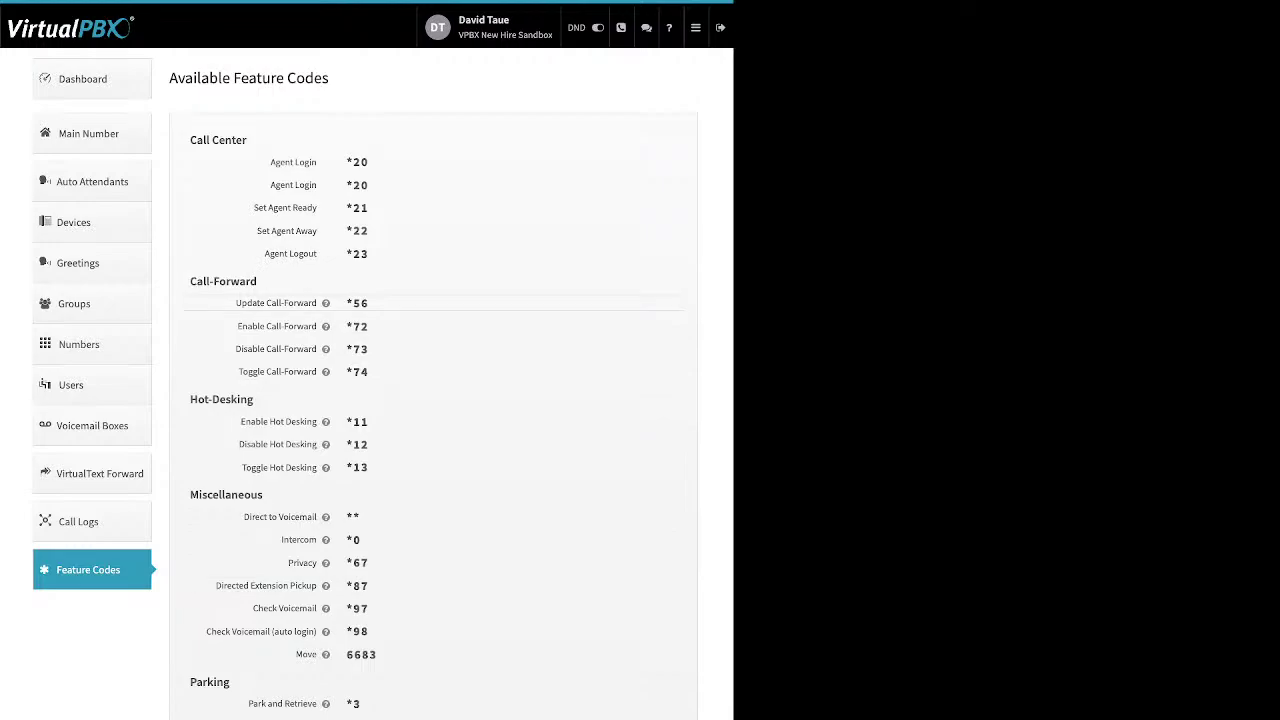
mouse_move(325, 303)
Inspect the Scammer list's Name and Block Anonymous settings, then start and cancel adding a blocked number
left_click(695, 27)
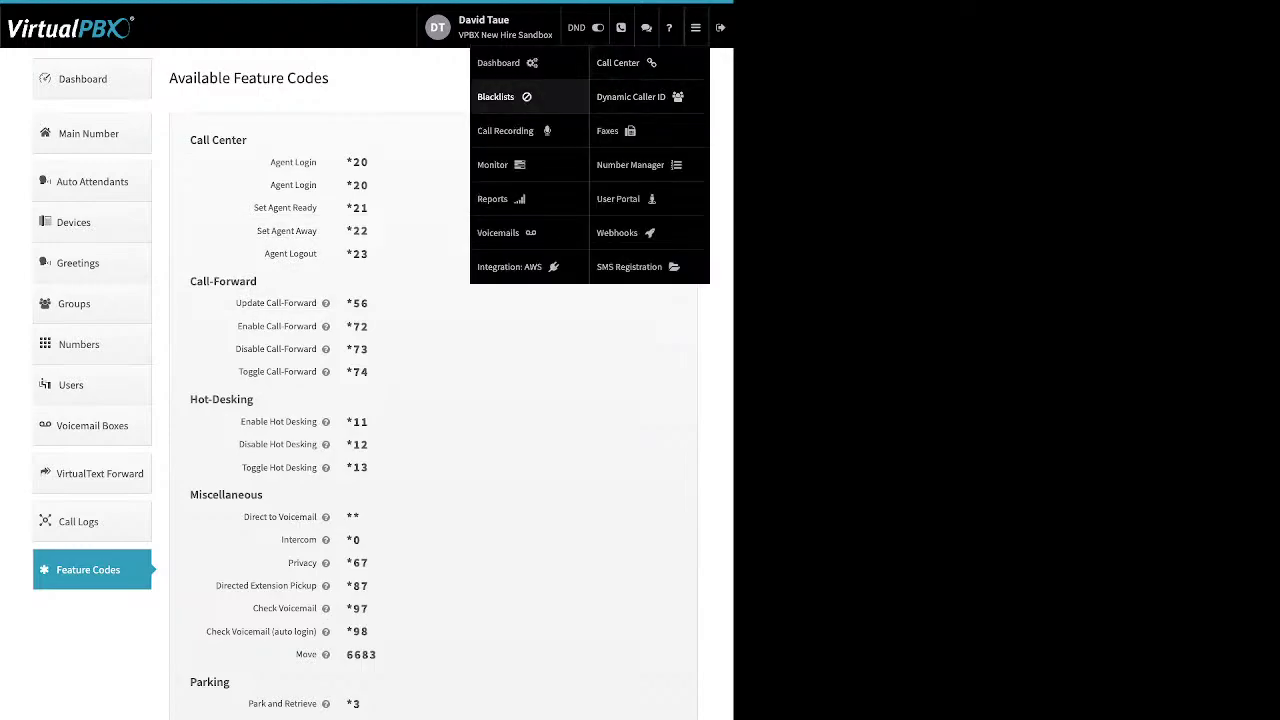
left_click(500, 96)
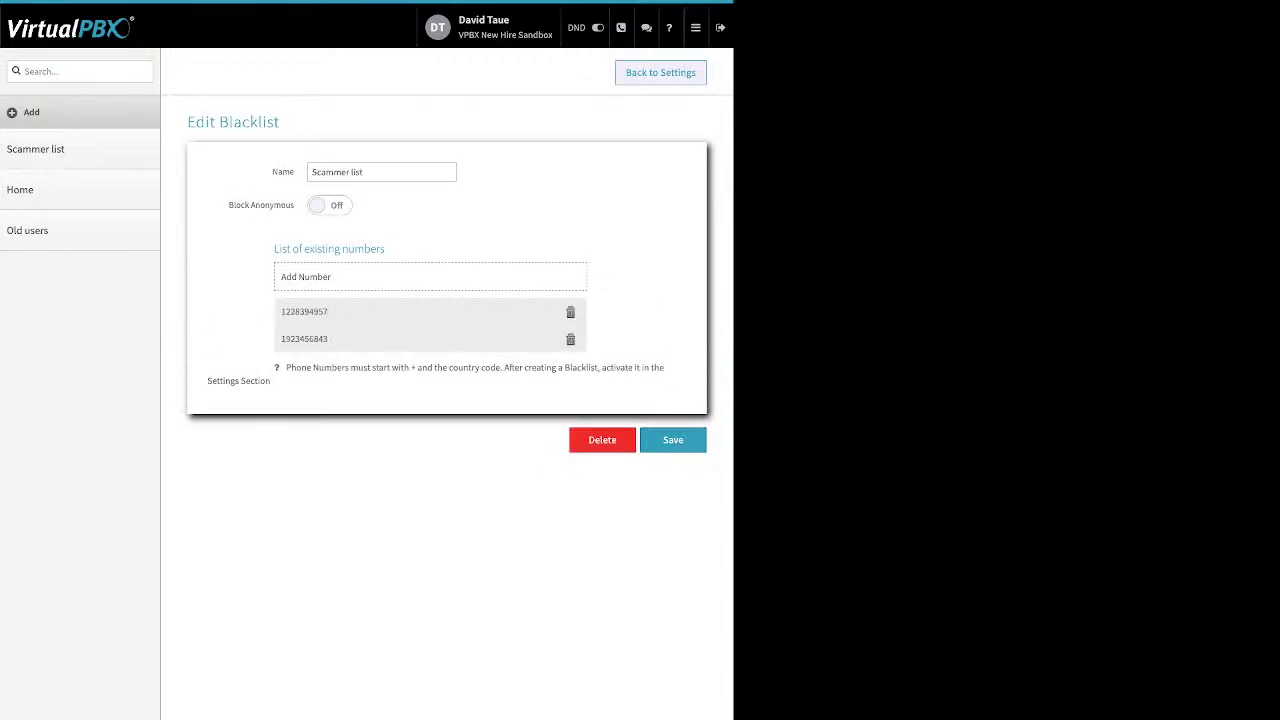
left_click_drag(271, 172, 296, 172)
left_click_drag(228, 205, 294, 205)
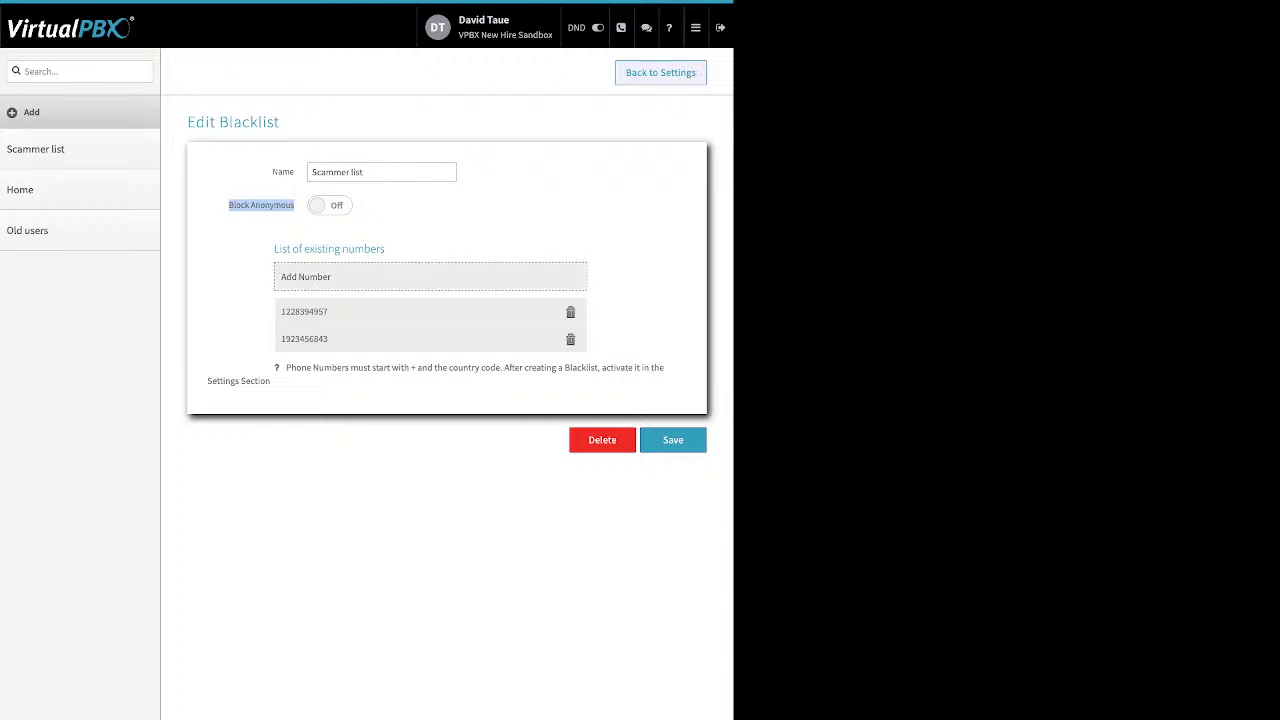
left_click(305, 276)
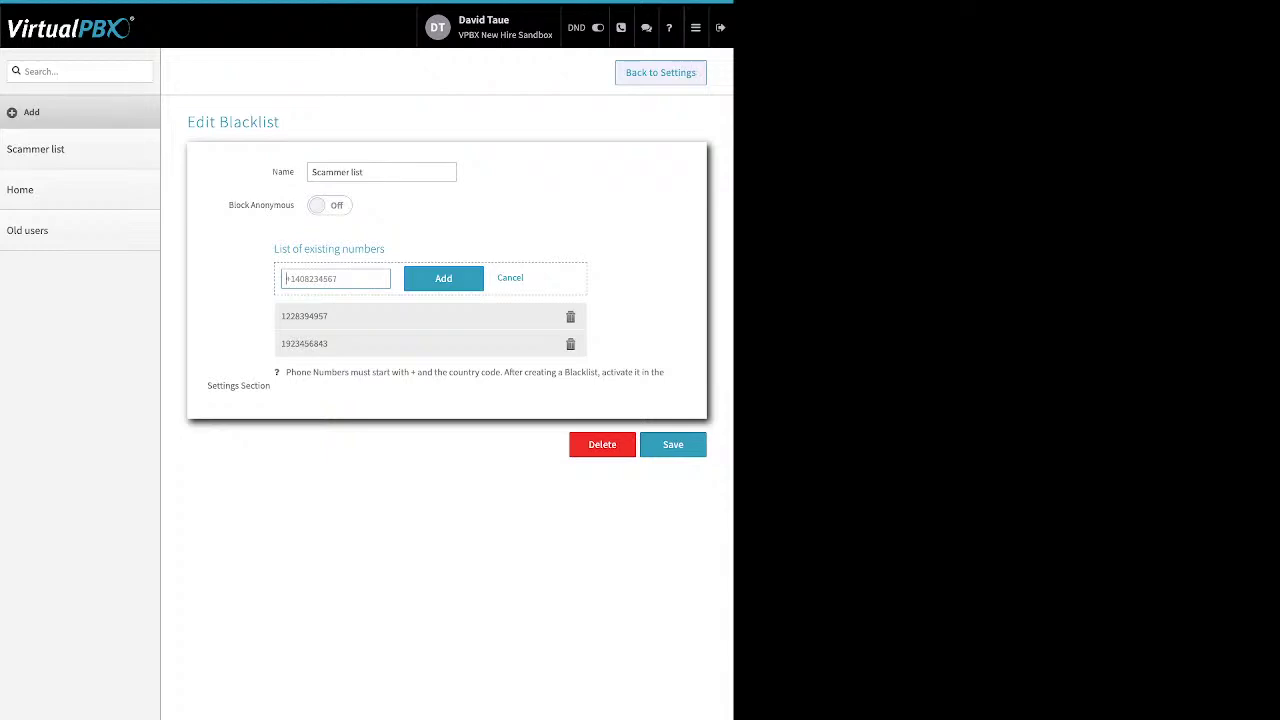
key("Escape")
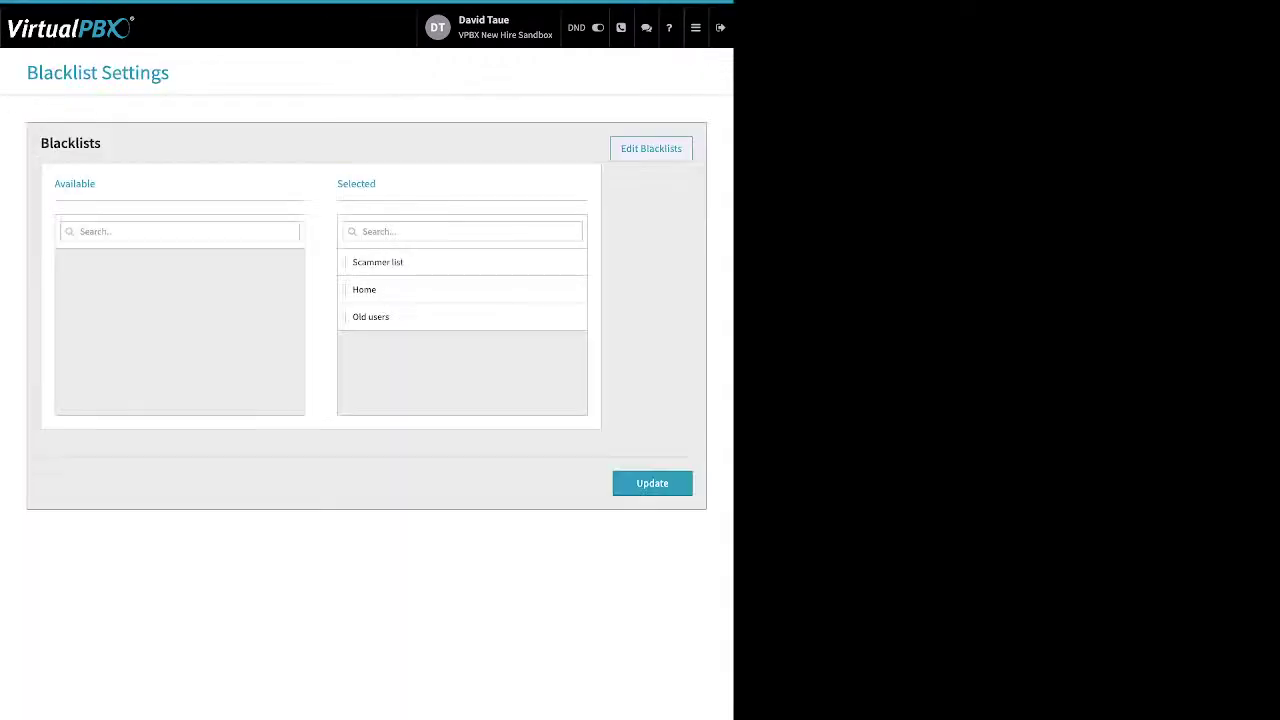
Move Scammer list out of and back into Selected, and update the blacklist settings
left_click_drag(377, 183, 337, 183)
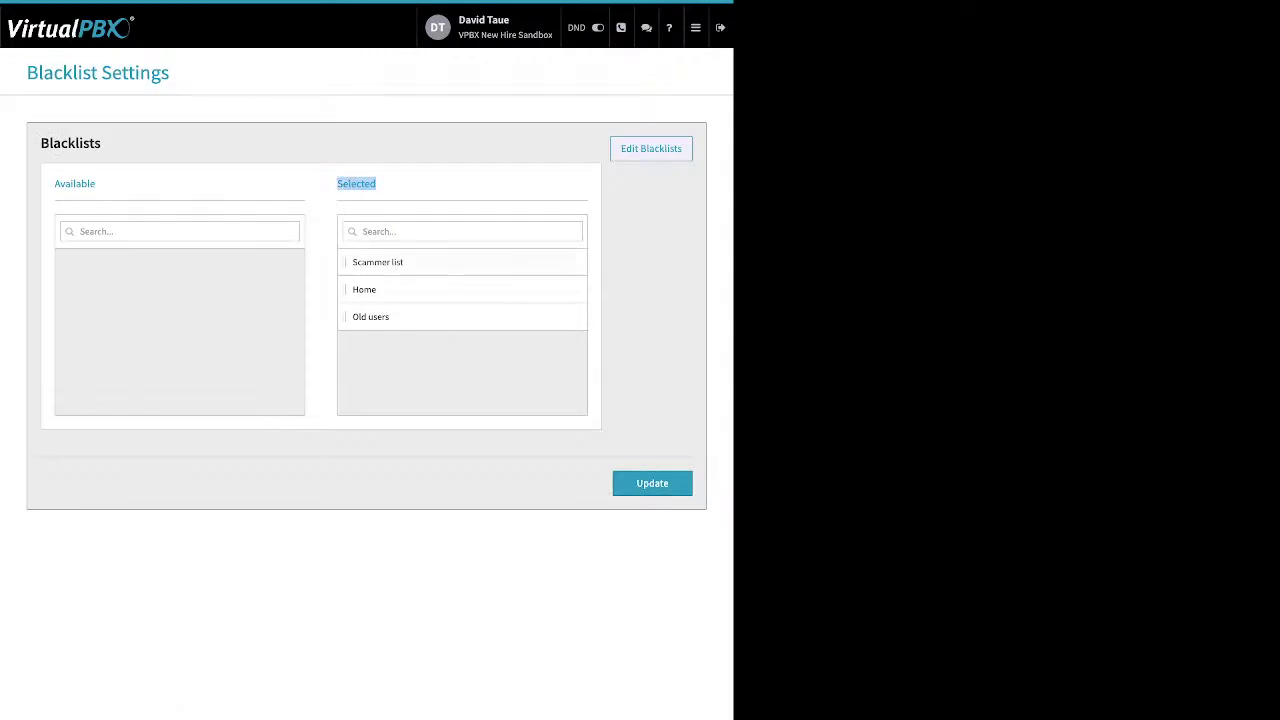
left_click_drag(378, 262, 400, 289)
left_click(652, 483)
left_click(695, 27)
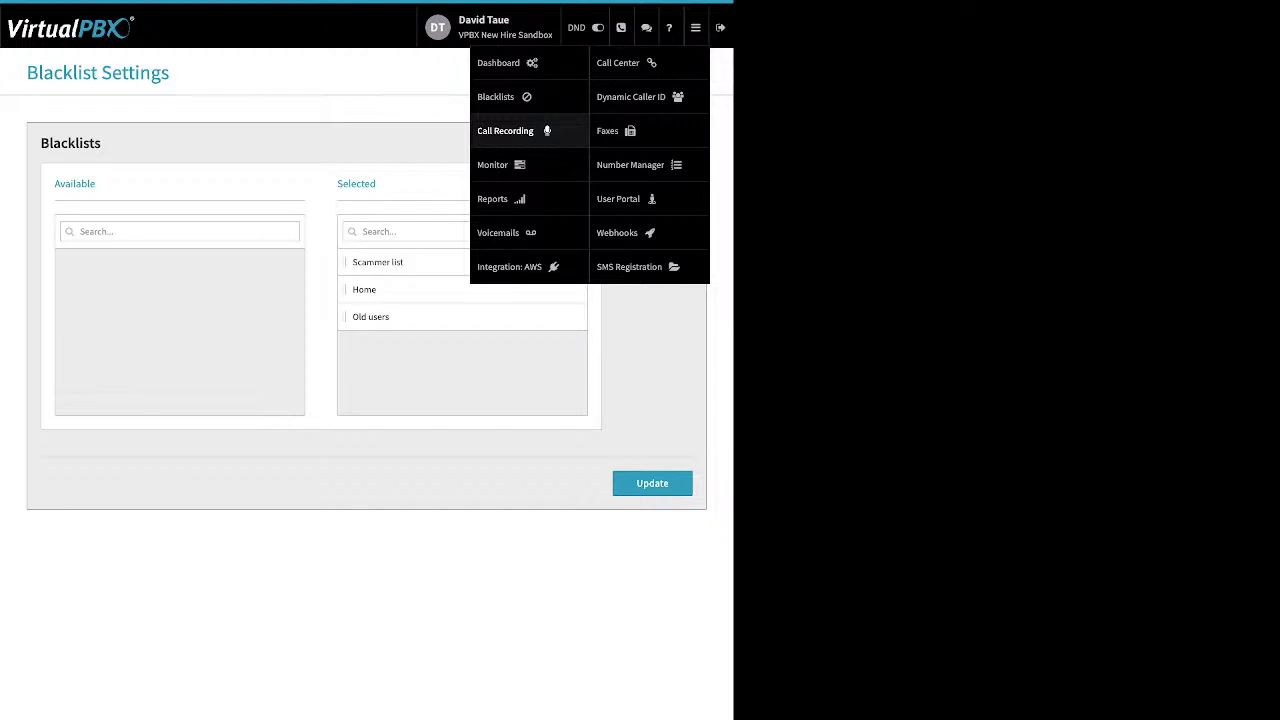
List the 21 stored call recordings with a start date of 09/01/2023
left_click(505, 130)
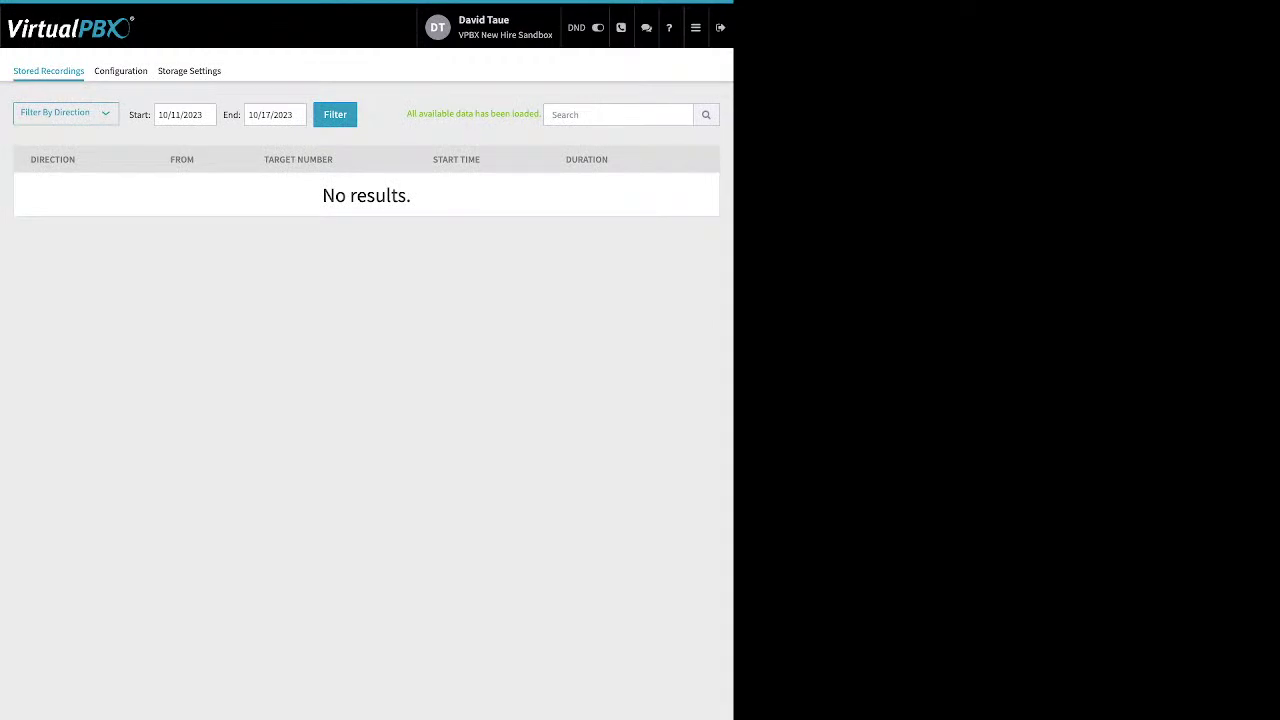
left_click(173, 114)
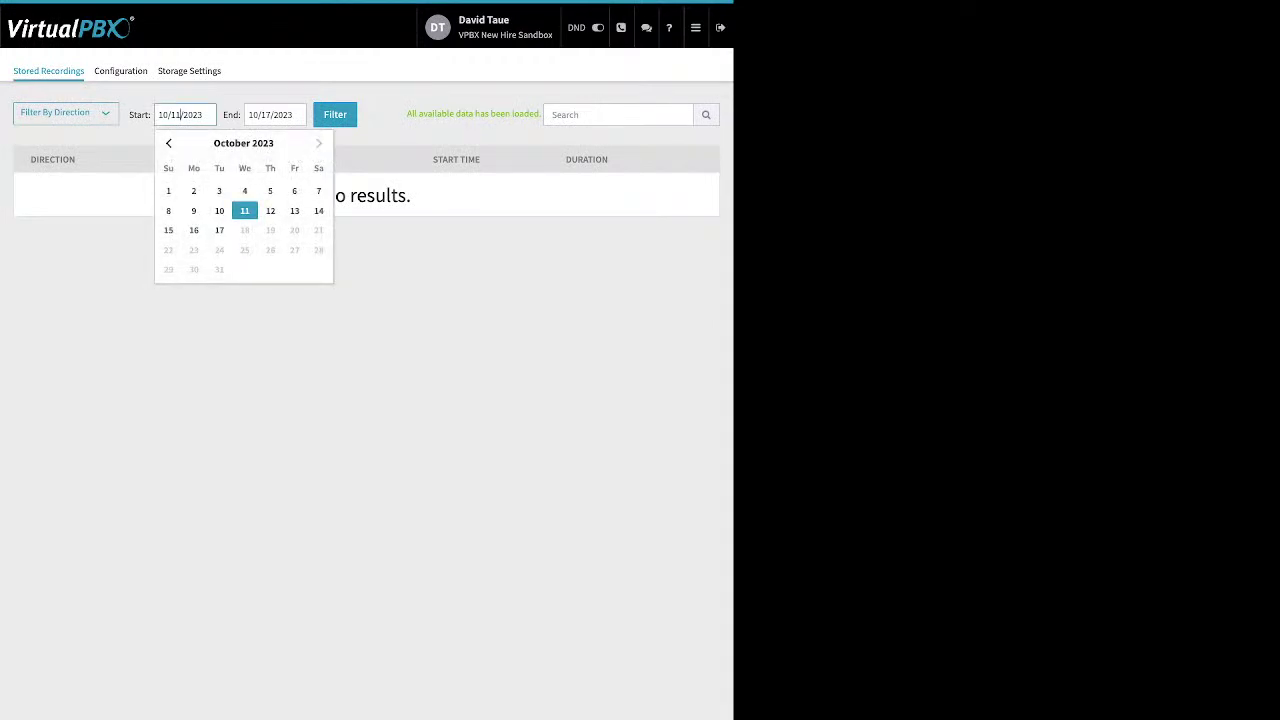
key("Page_Up")
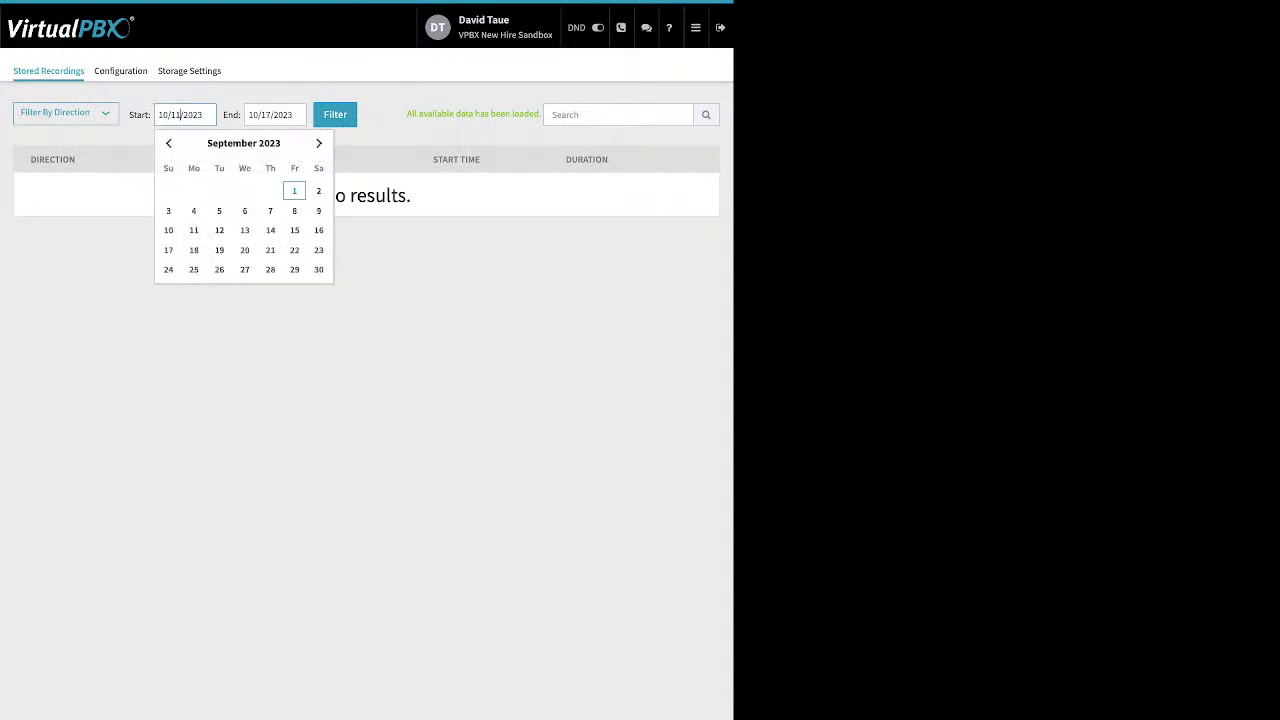
left_click(294, 190)
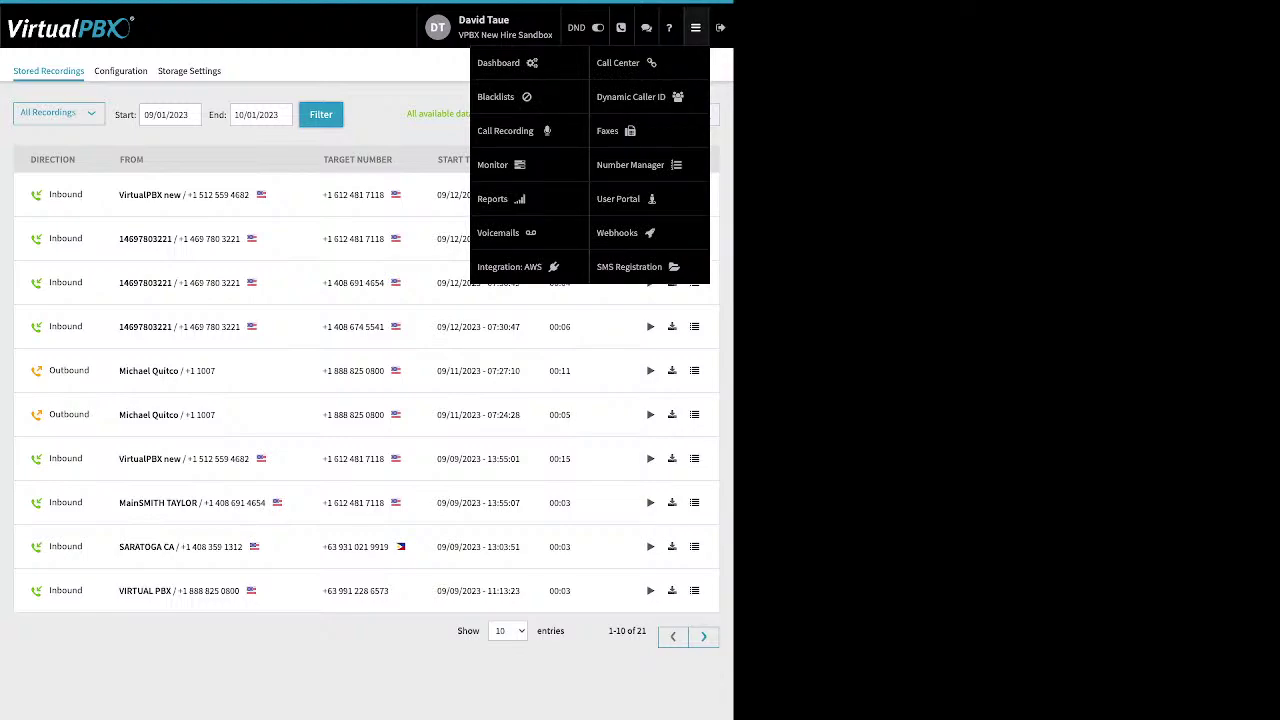
On the call monitoring page, cycle the employee filter through Available and Busy back to All
left_click(495, 164)
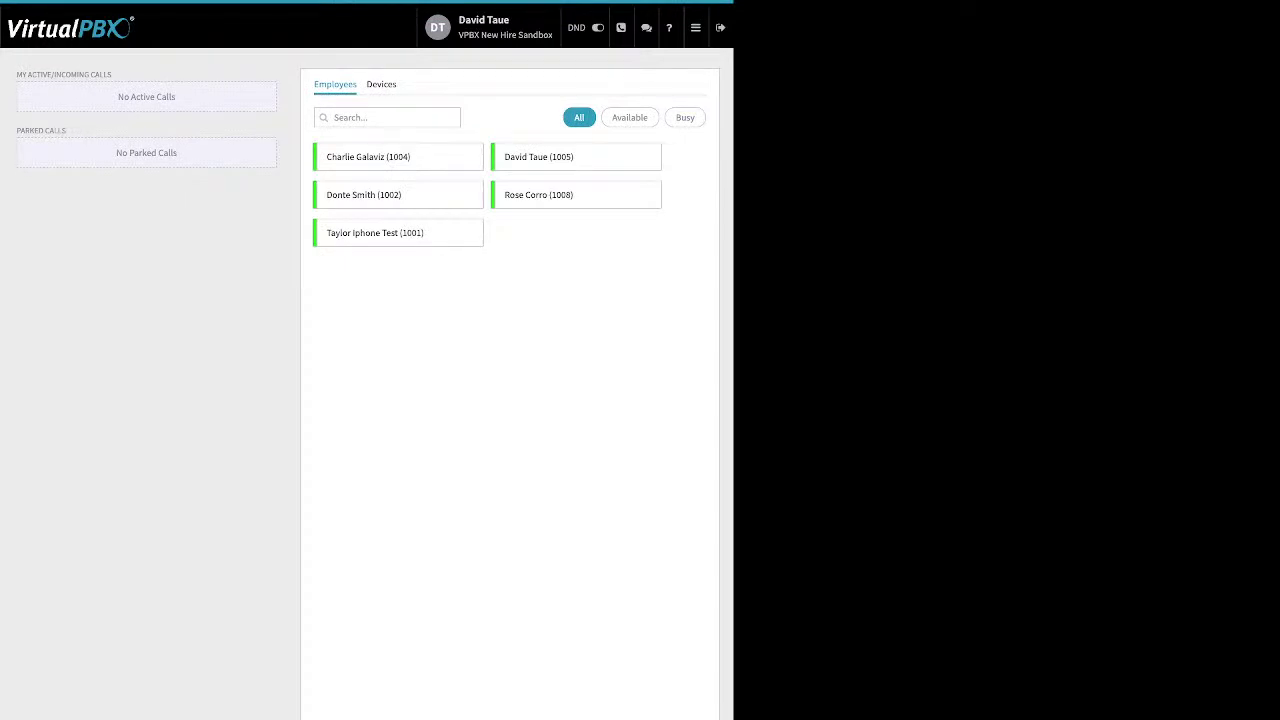
left_click(381, 84)
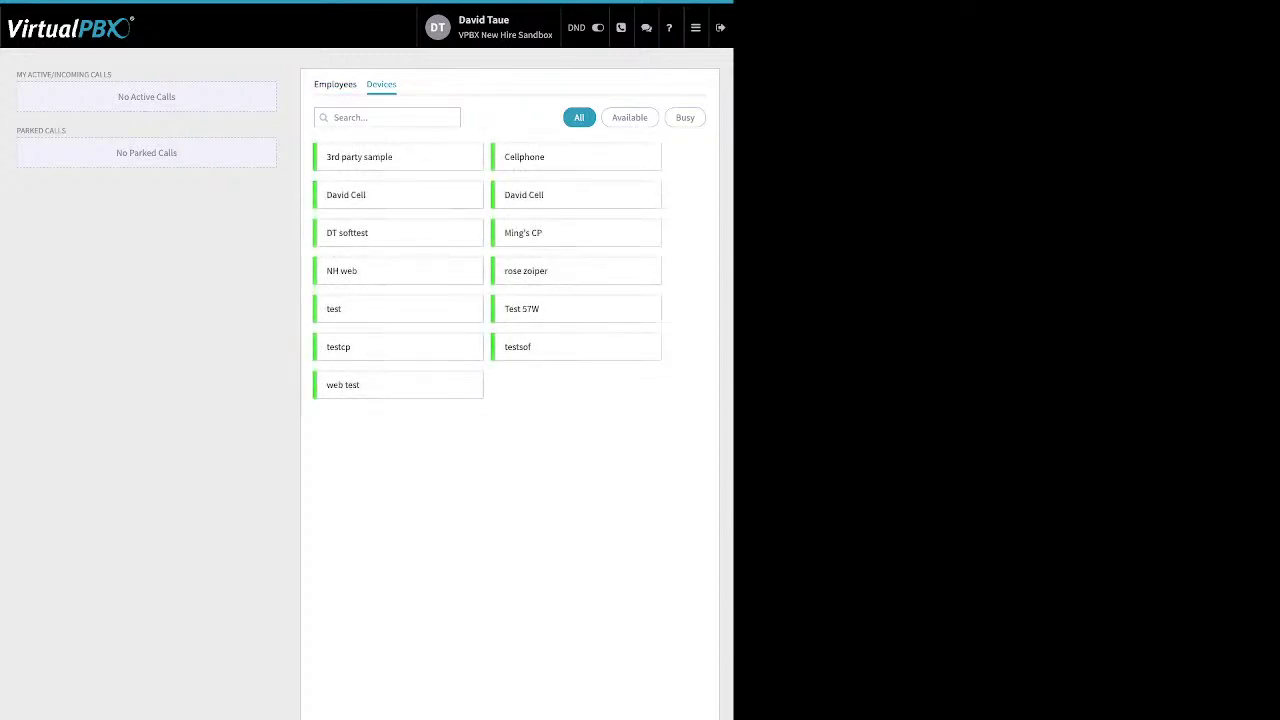
left_click(335, 84)
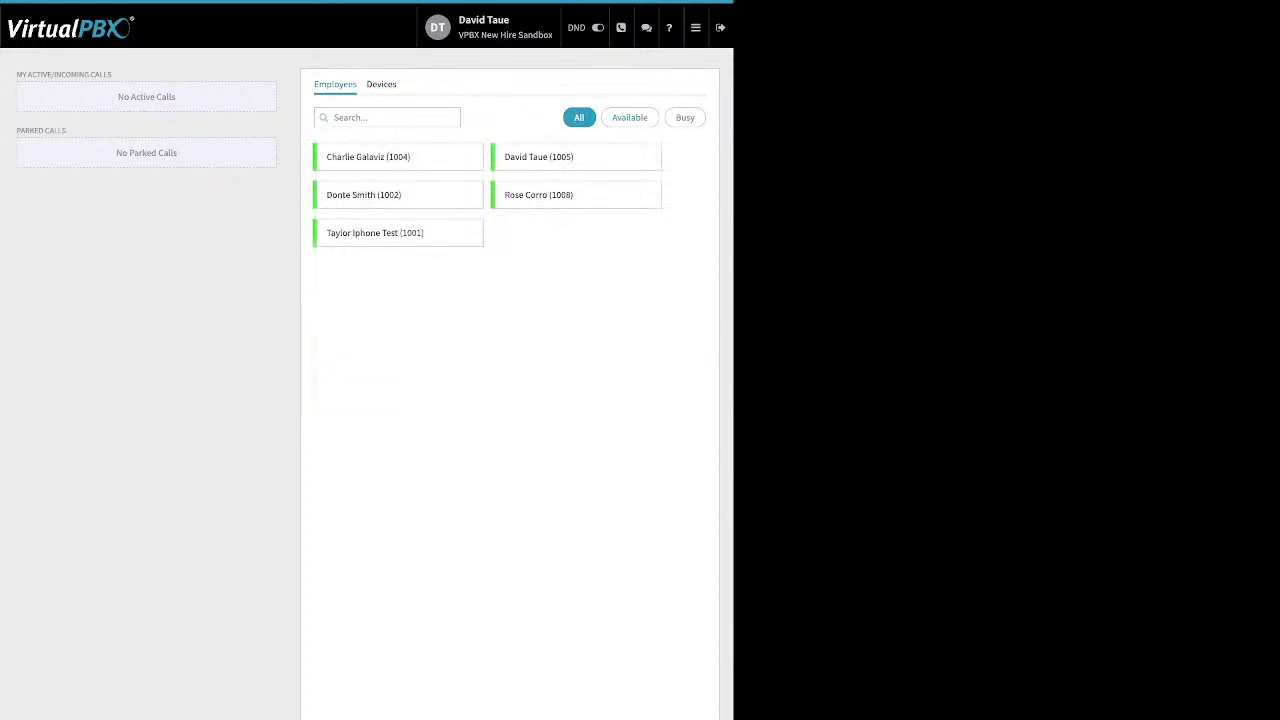
left_click(629, 117)
left_click(685, 117)
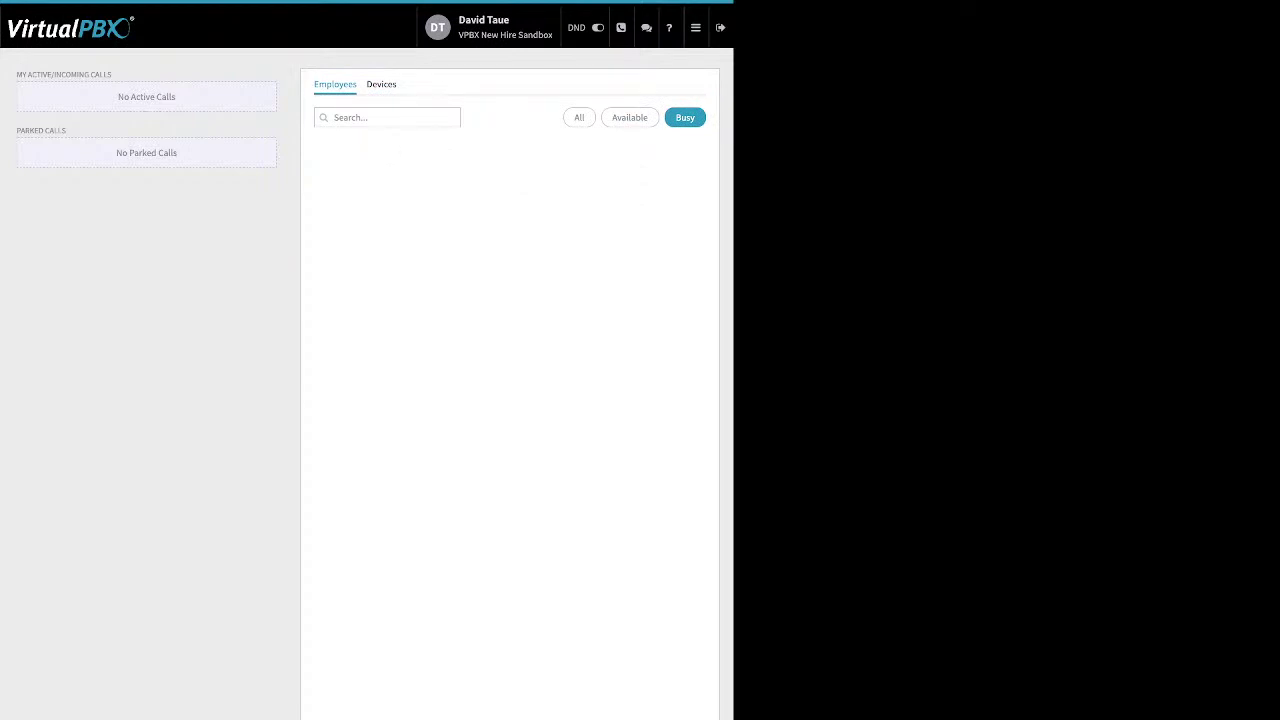
left_click(579, 117)
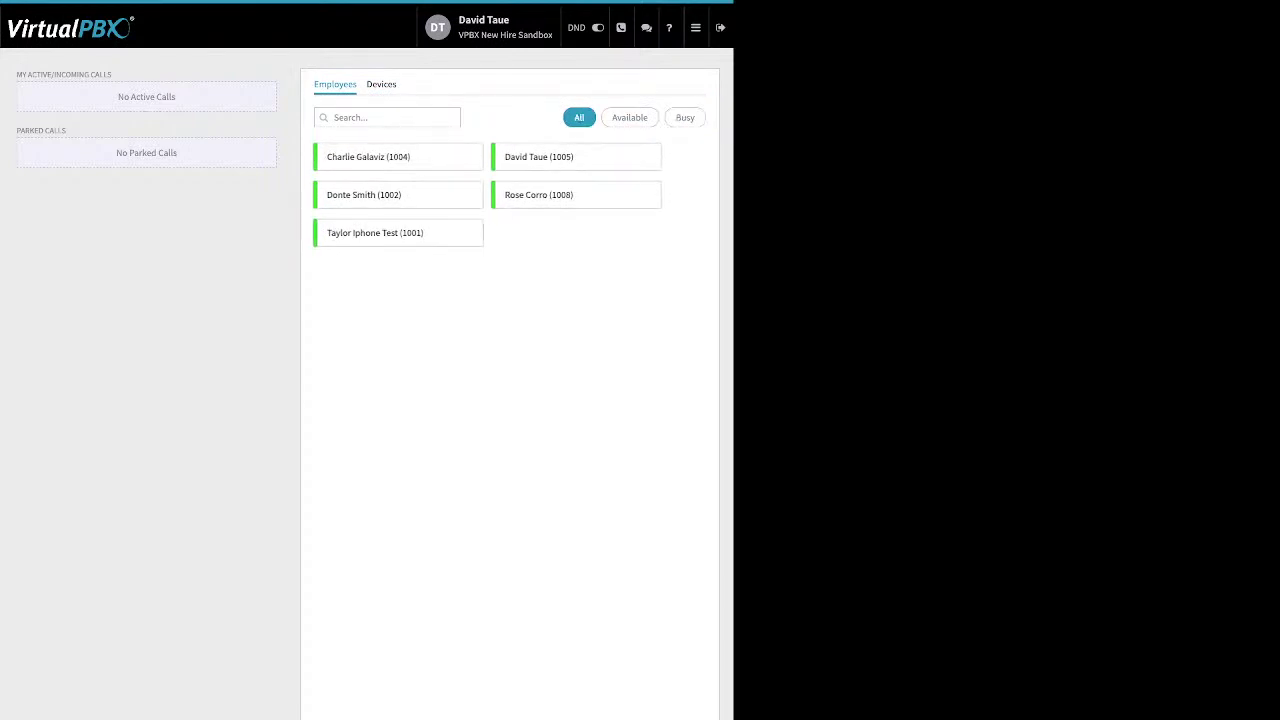
Highlight the active/incoming calls and parked calls areas, then bring up the portal sections list
left_click_drag(112, 74, 41, 74)
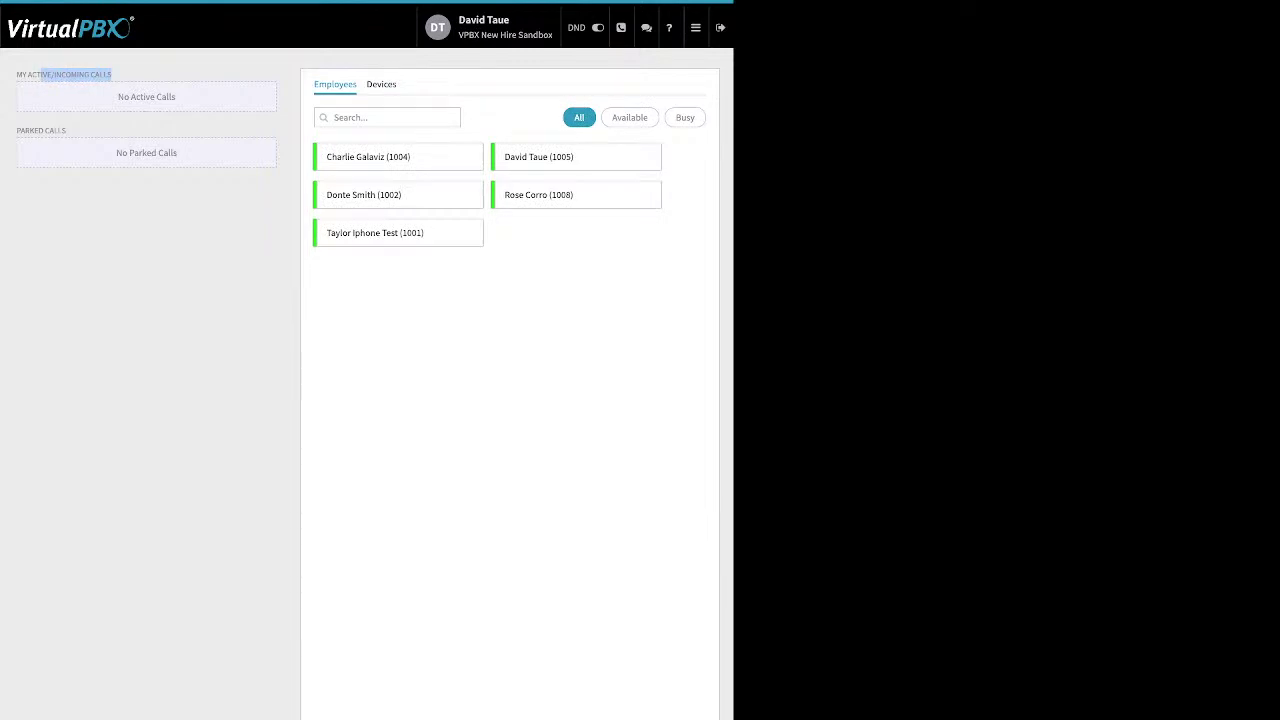
left_click_drag(66, 130, 24, 130)
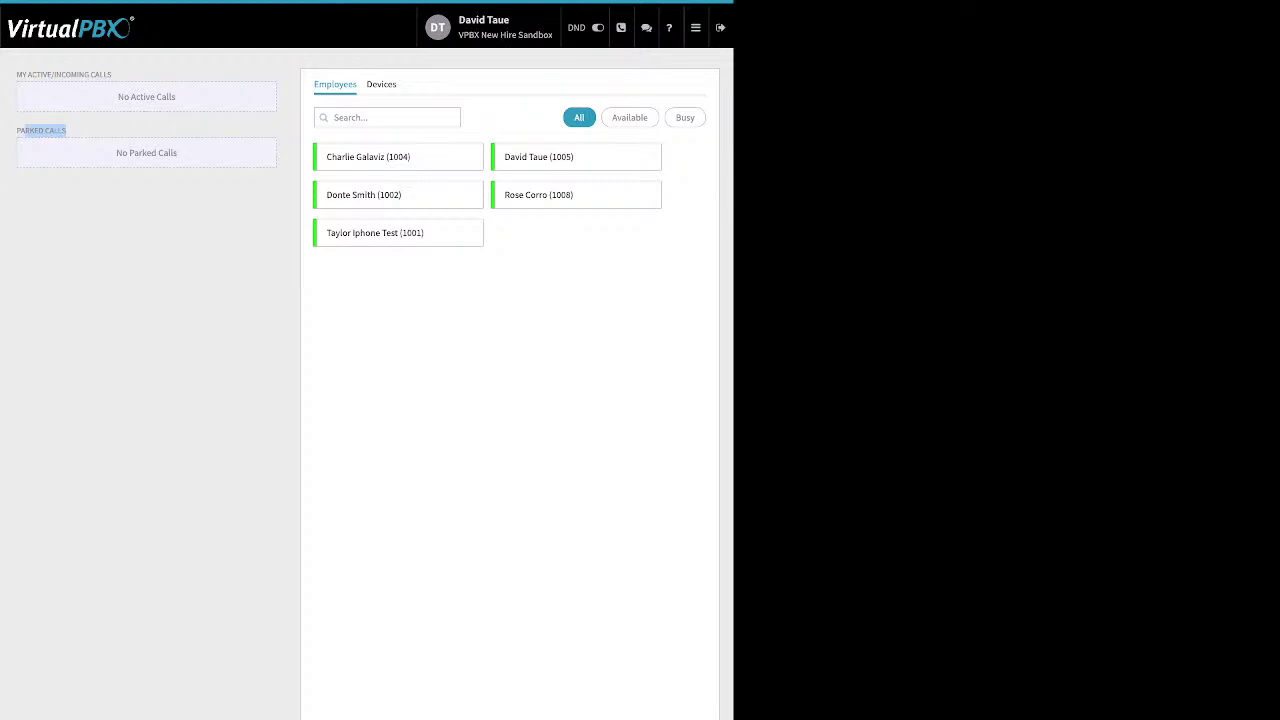
left_click(695, 27)
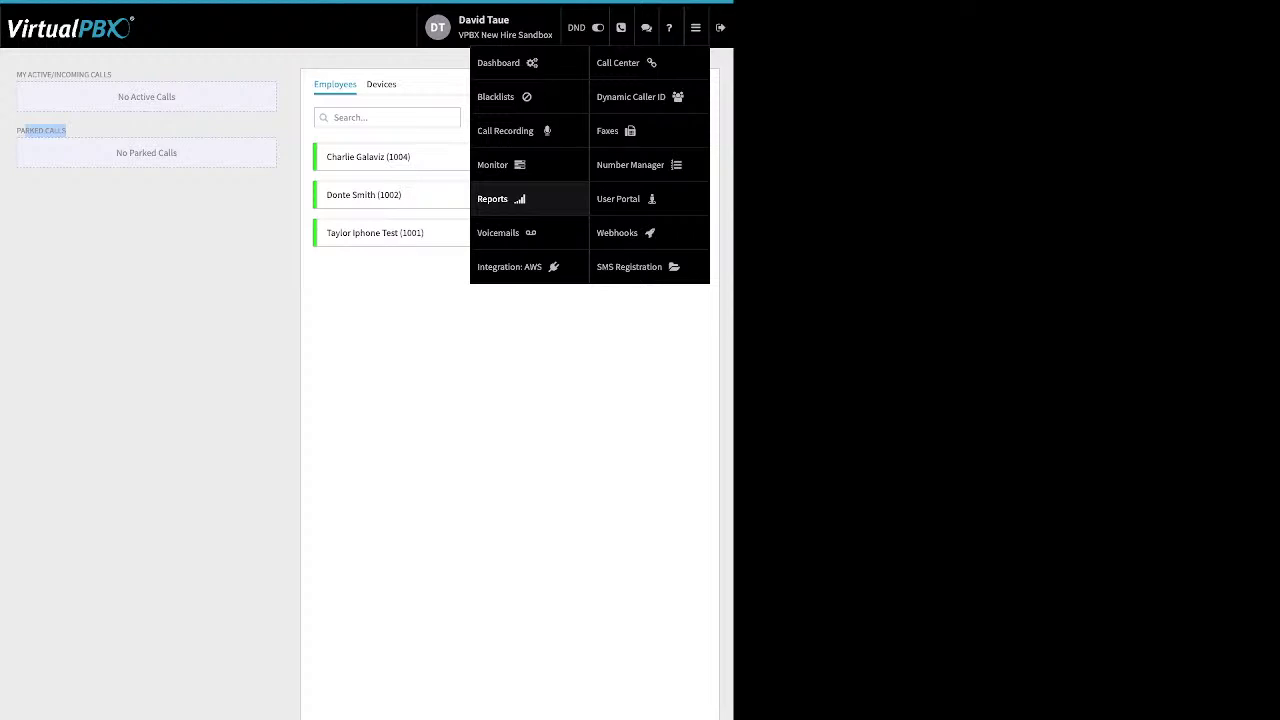
On the Voicemails page, choose the user's VMBox and select its single new voicemail
left_click(498, 232)
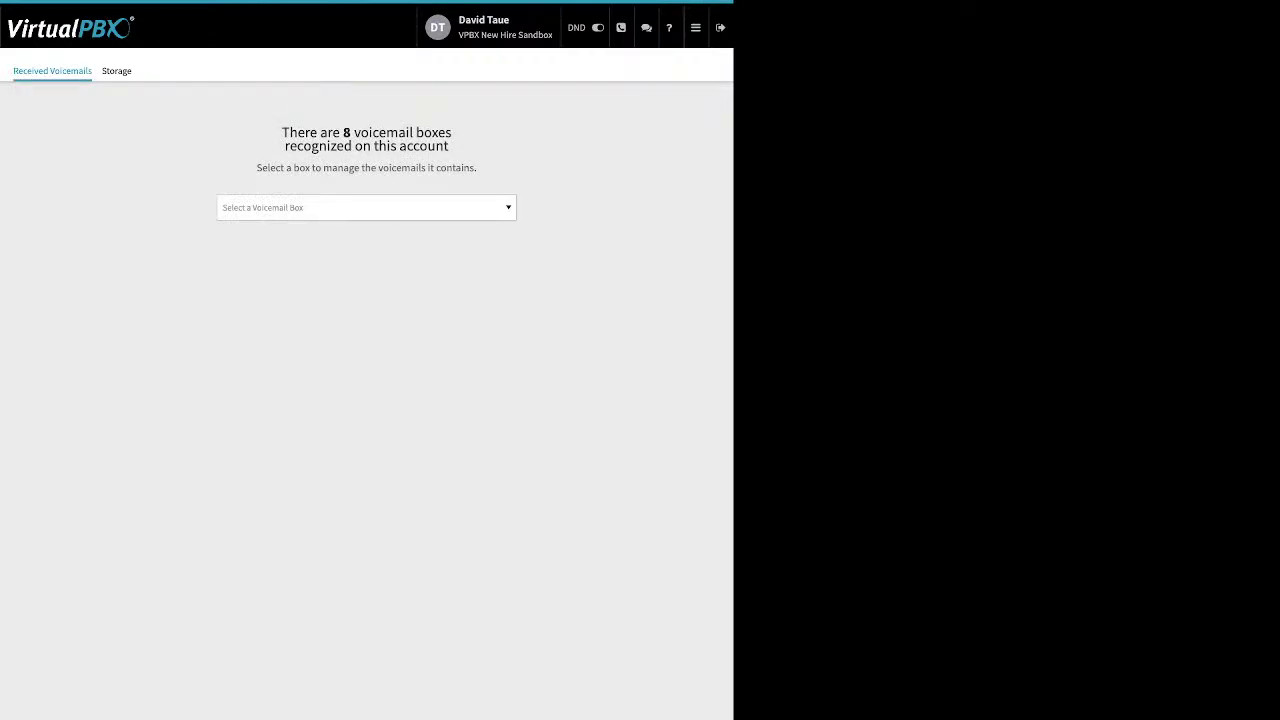
left_click(366, 207)
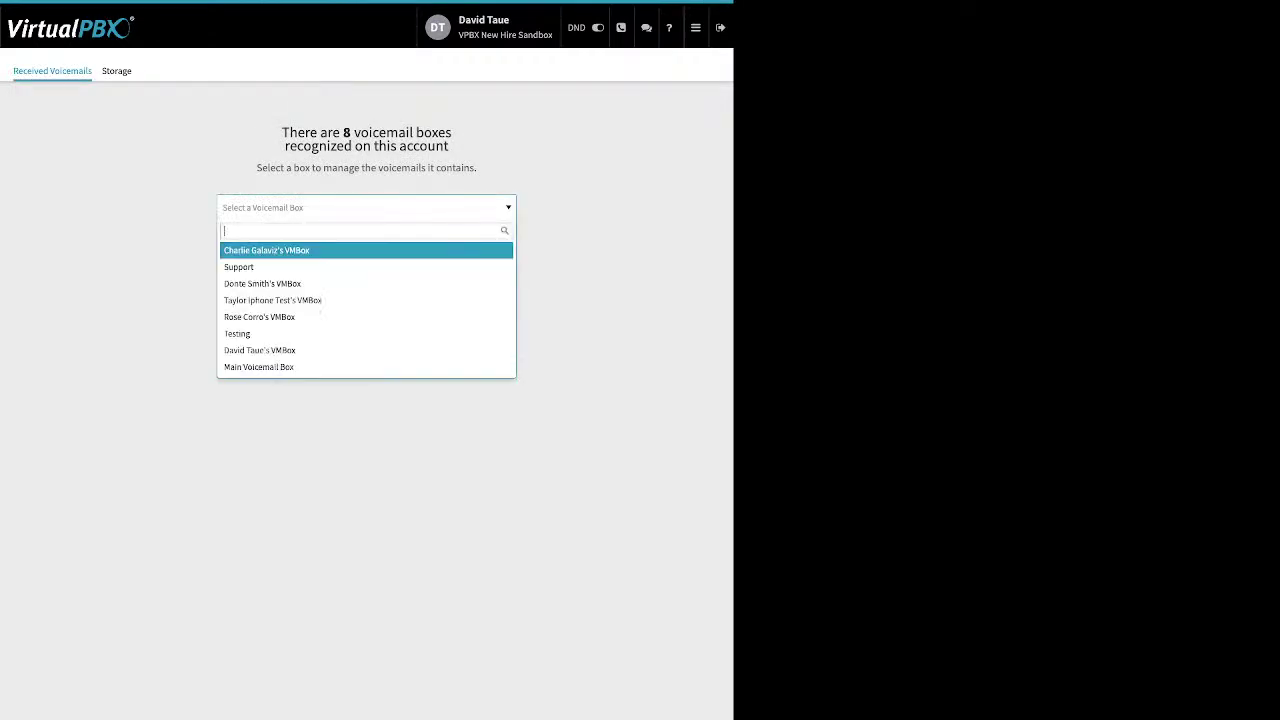
type("da")
key("Return")
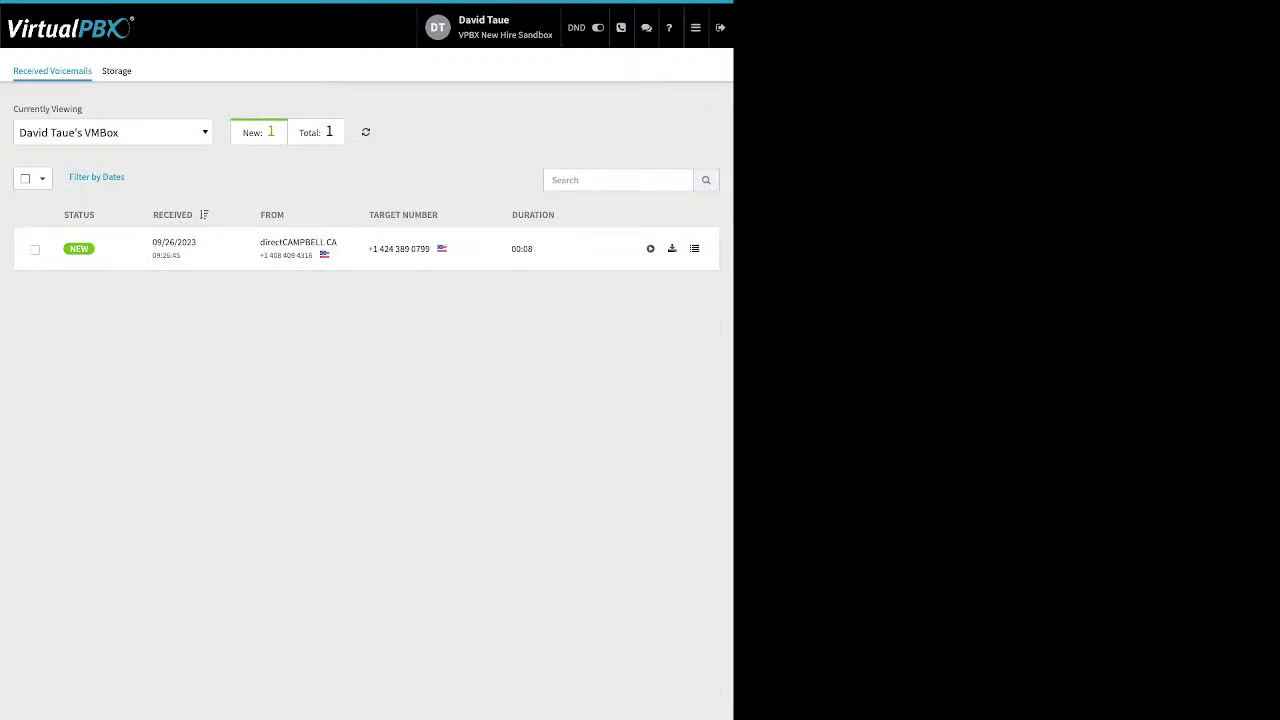
left_click(25, 178)
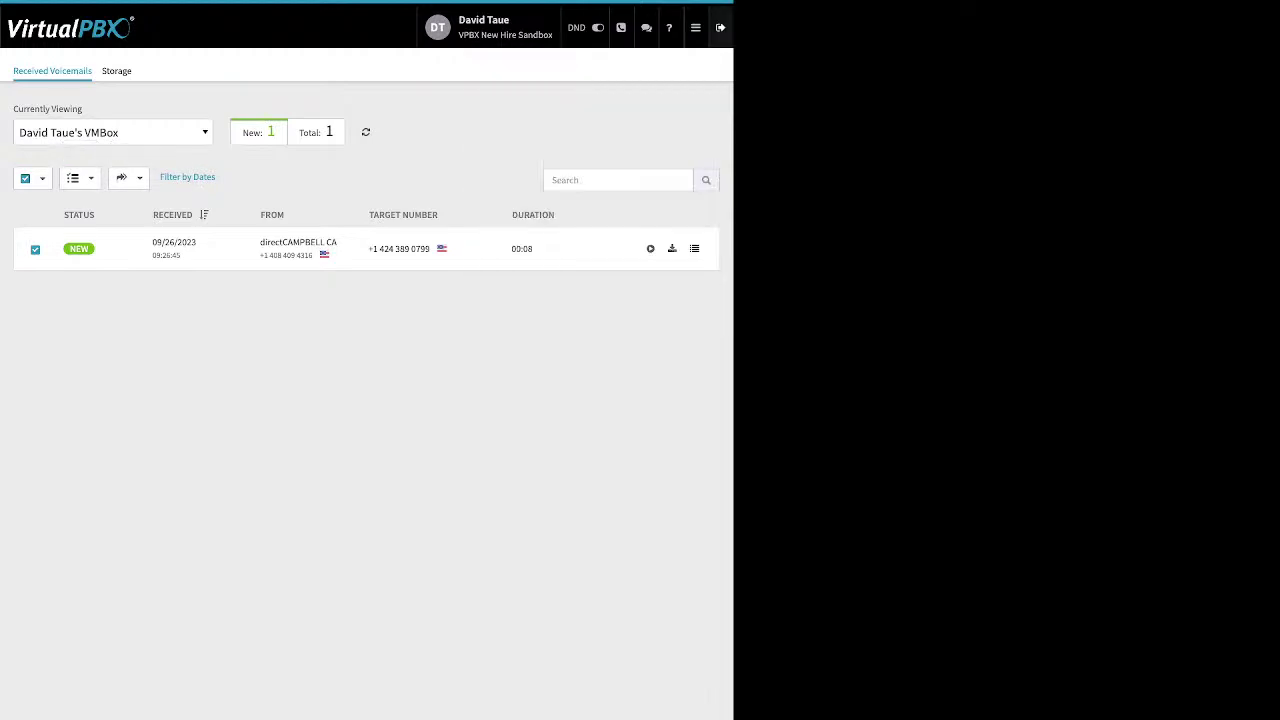
left_click(695, 27)
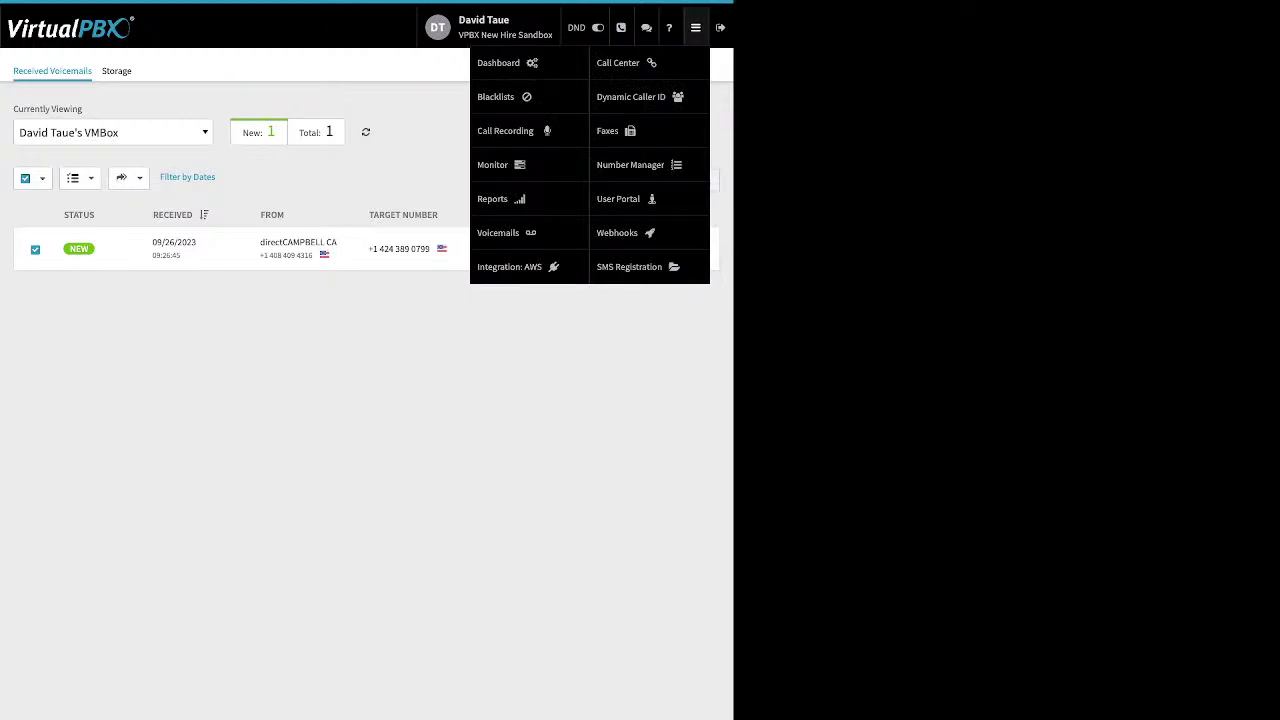
Open the first AWS account's configuration and point out the access key, bucket and secret key fields
left_click(509, 266)
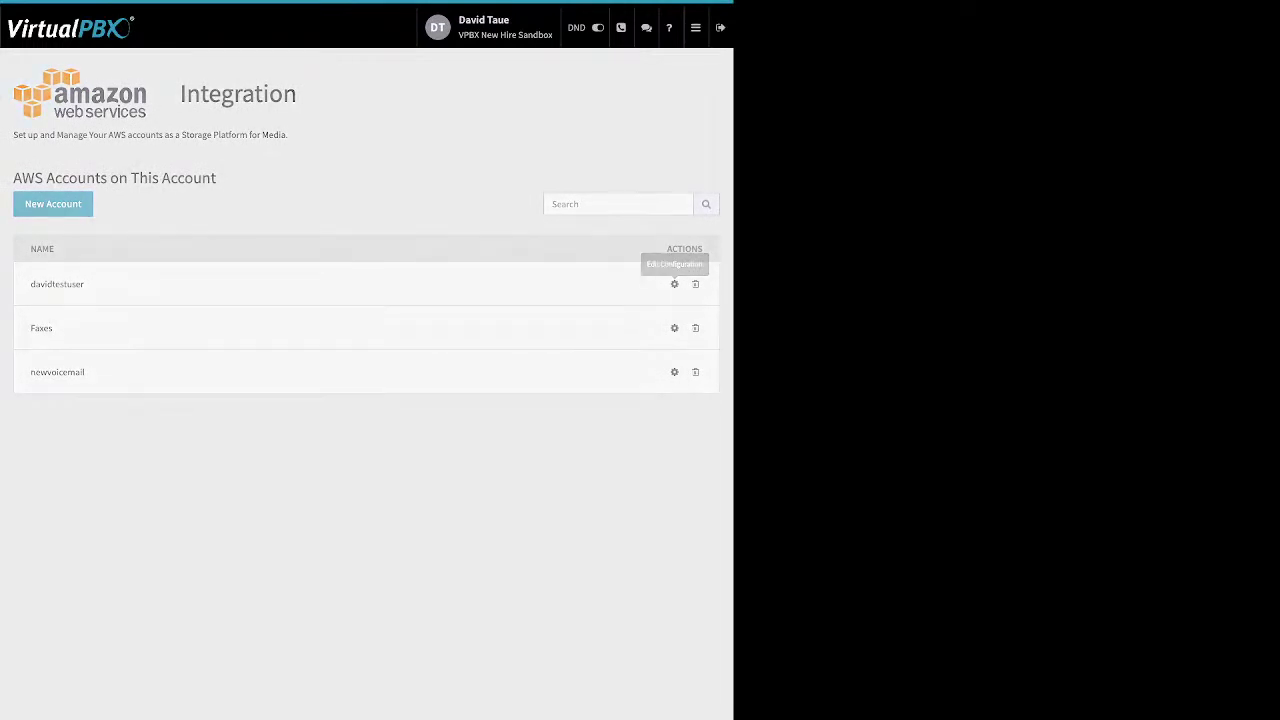
left_click(674, 284)
left_click_drag(46, 232, 48, 299)
left_click(266, 265)
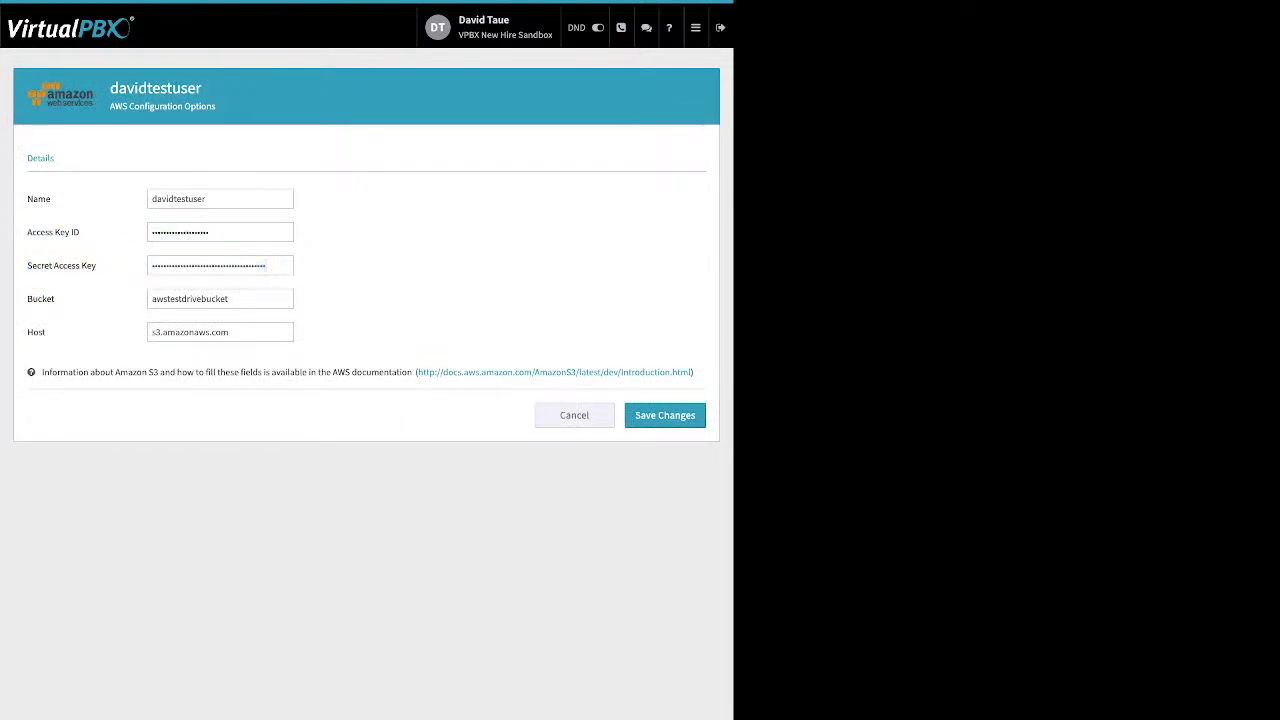
Go to the Dynamic Caller ID rules page listing LA and Vegas
left_click(695, 27)
mouse_move(695, 27)
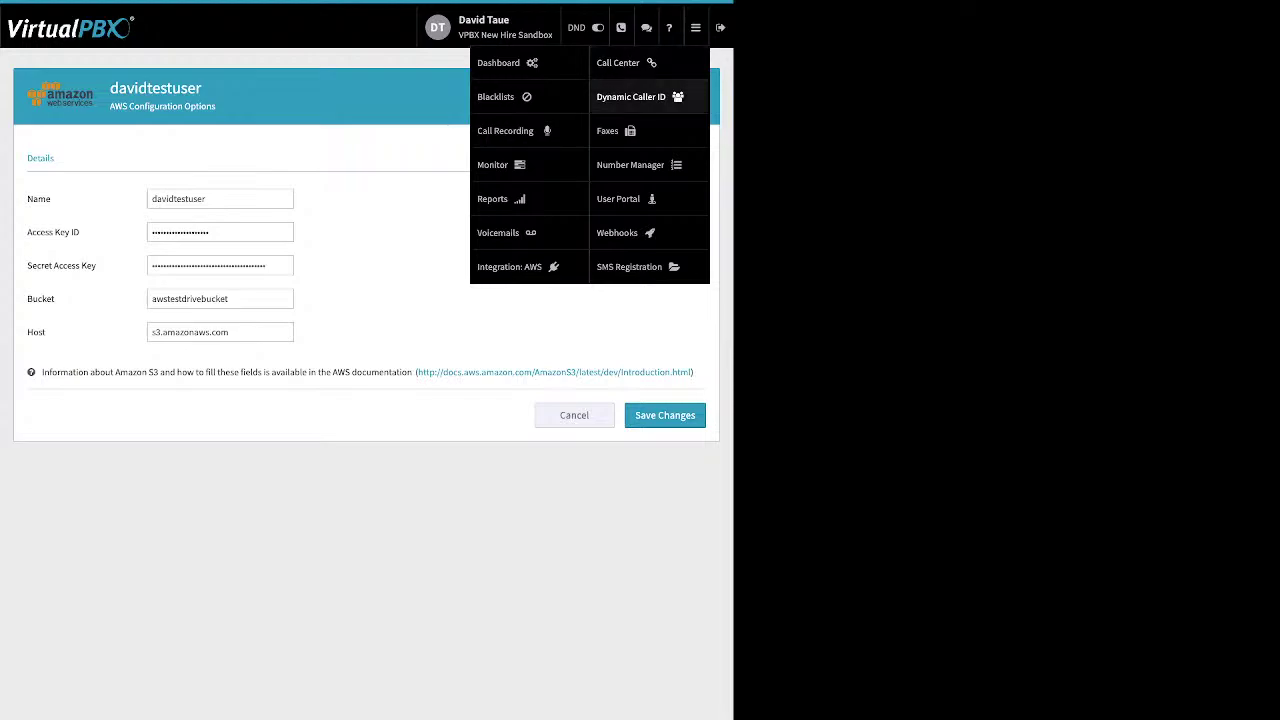
left_click(631, 96)
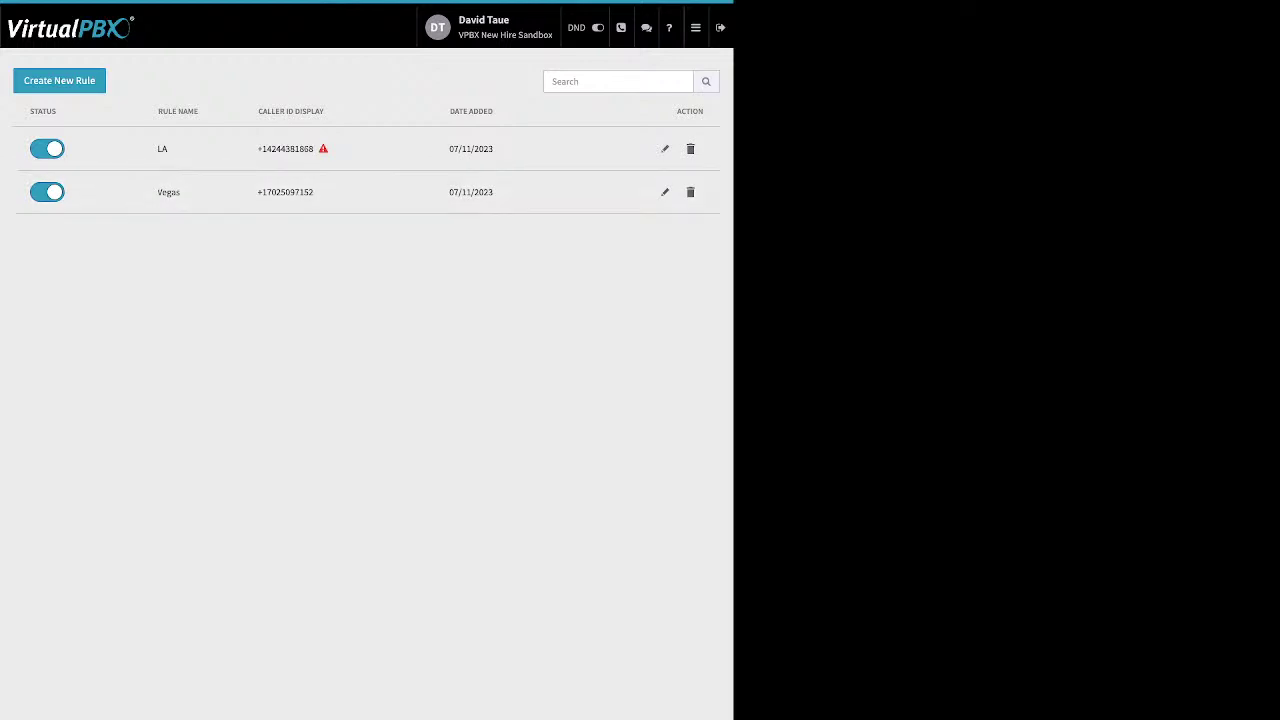
left_click(665, 192)
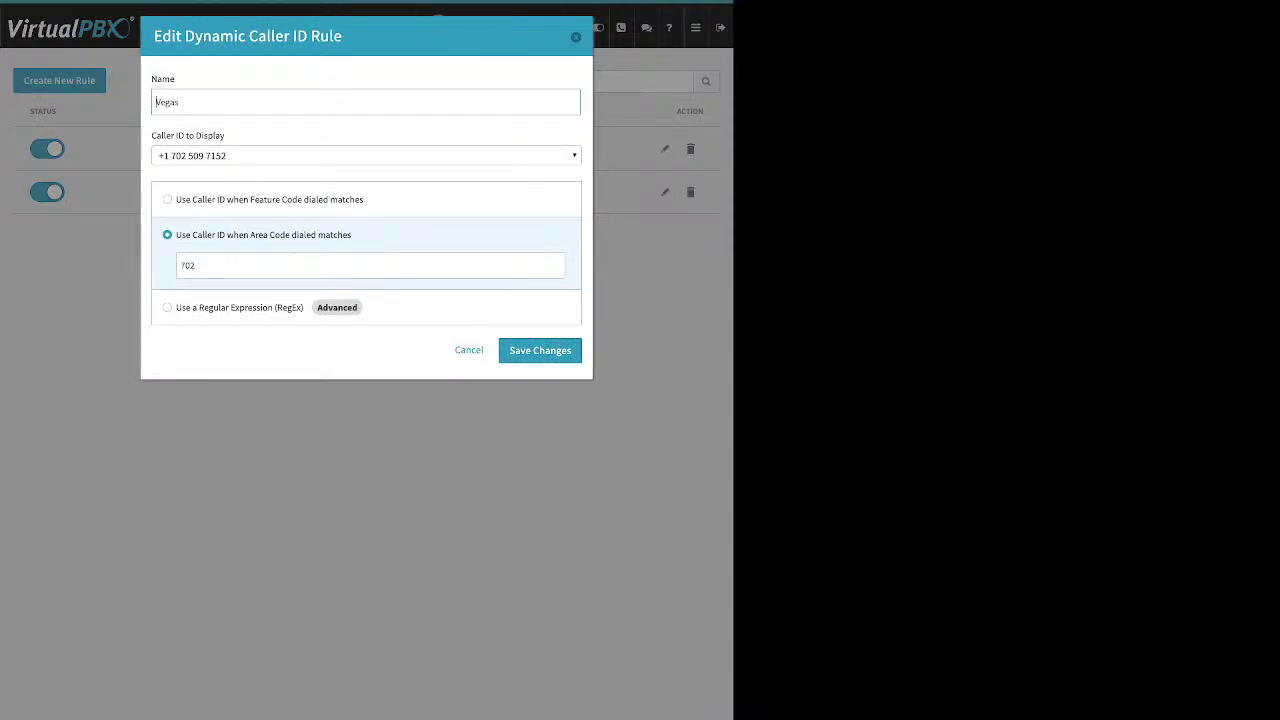
double_click(188, 265)
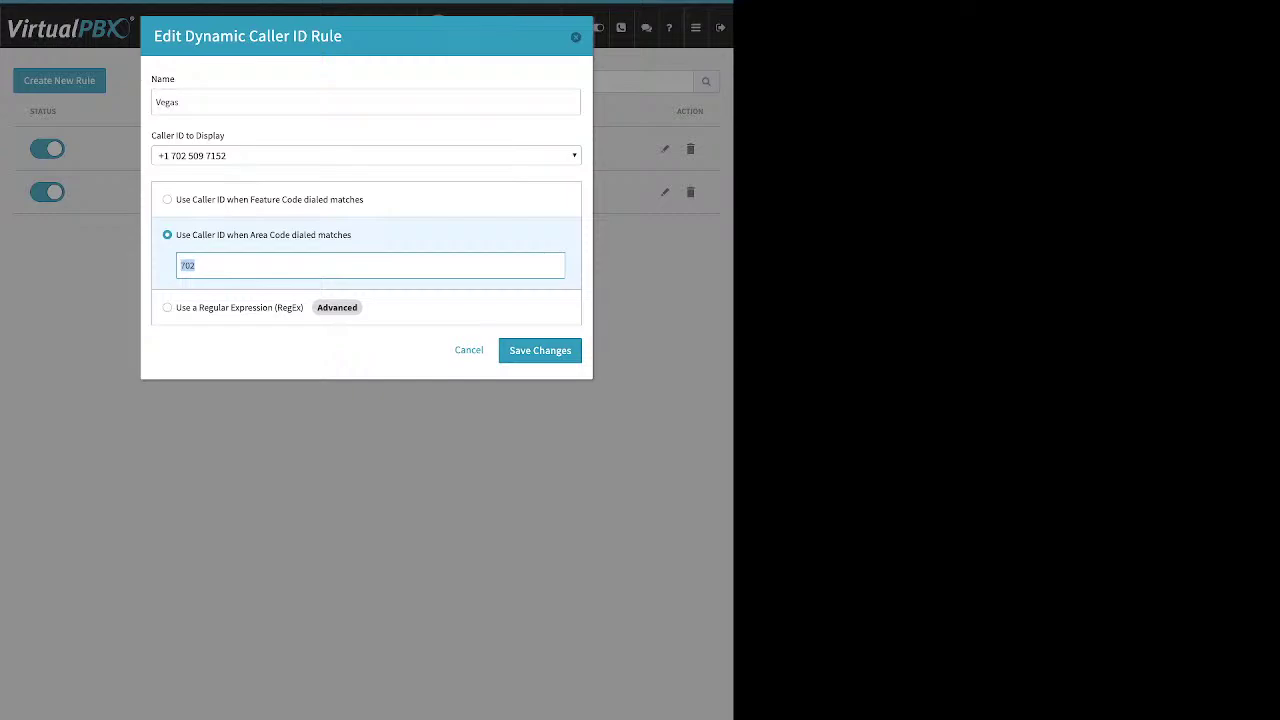
key("Escape")
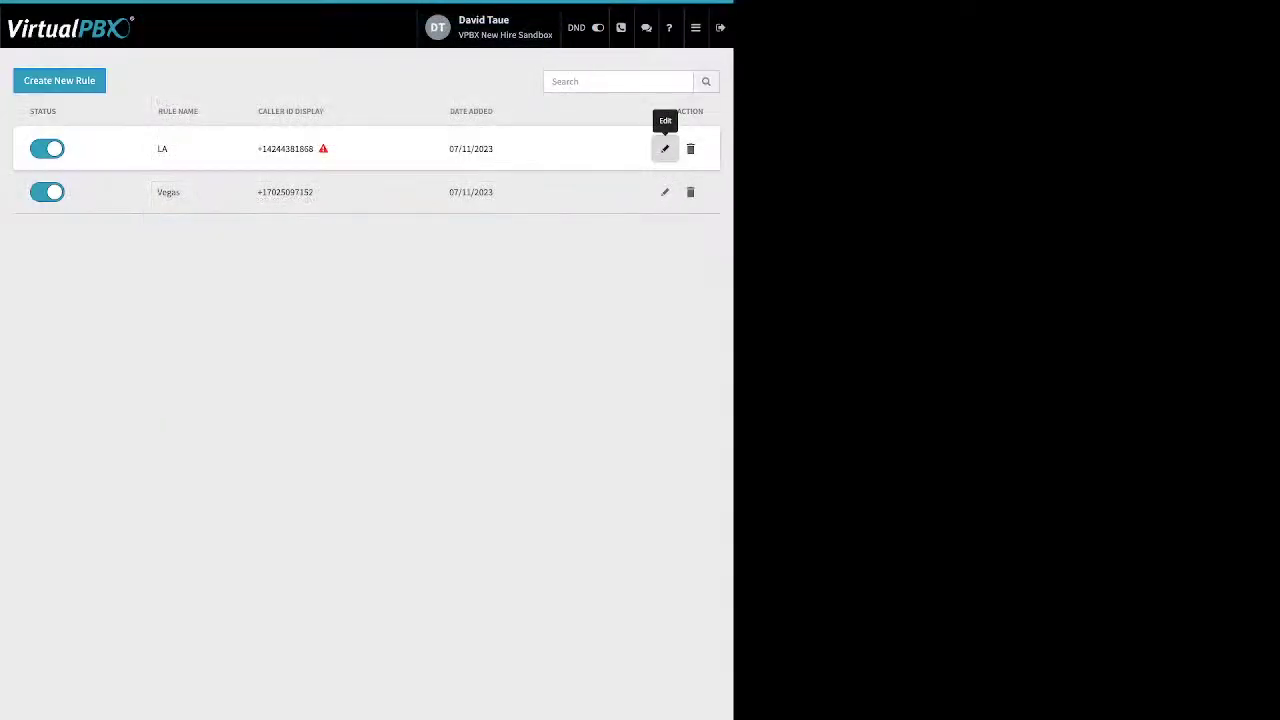
left_click(664, 149)
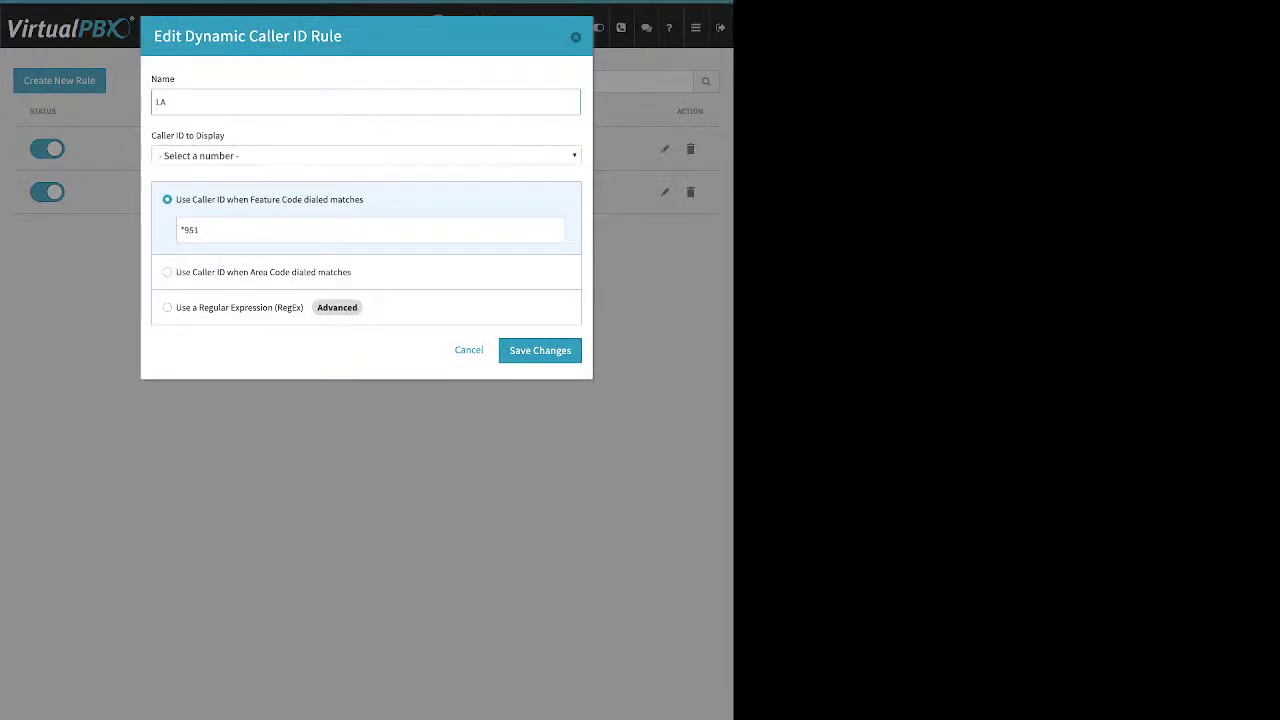
left_click(365, 155)
left_click(365, 155)
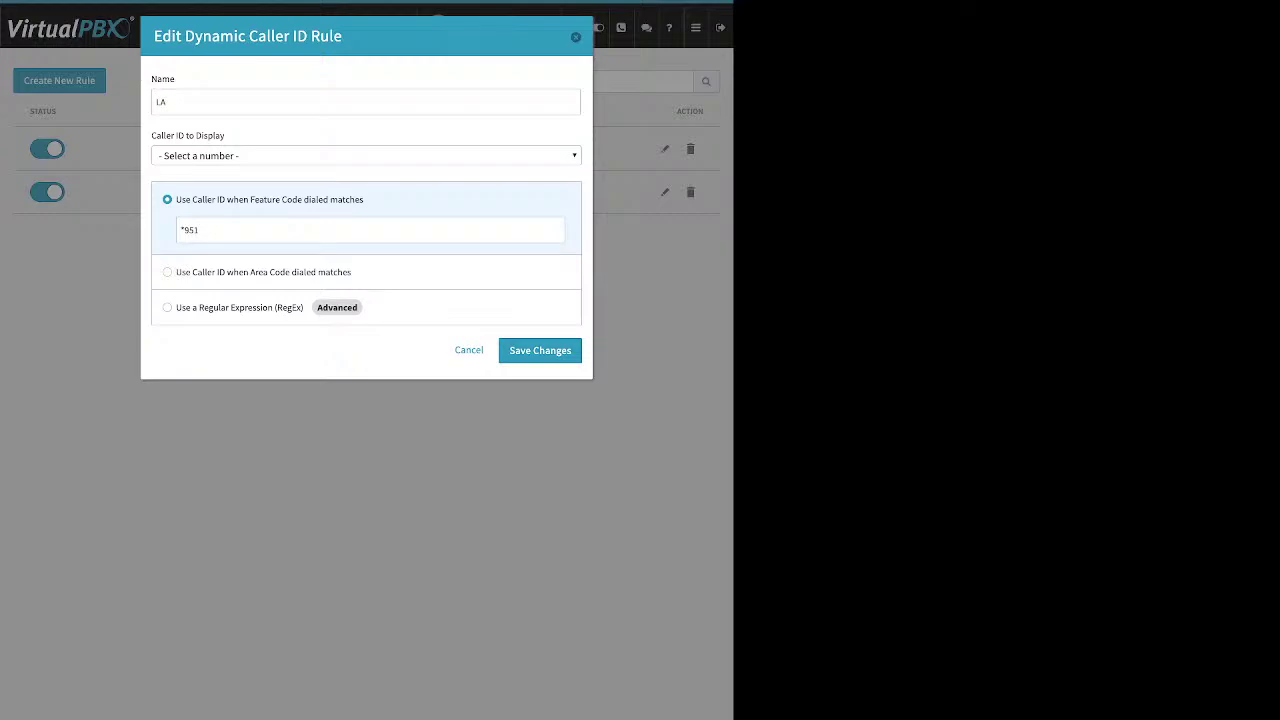
key("Escape")
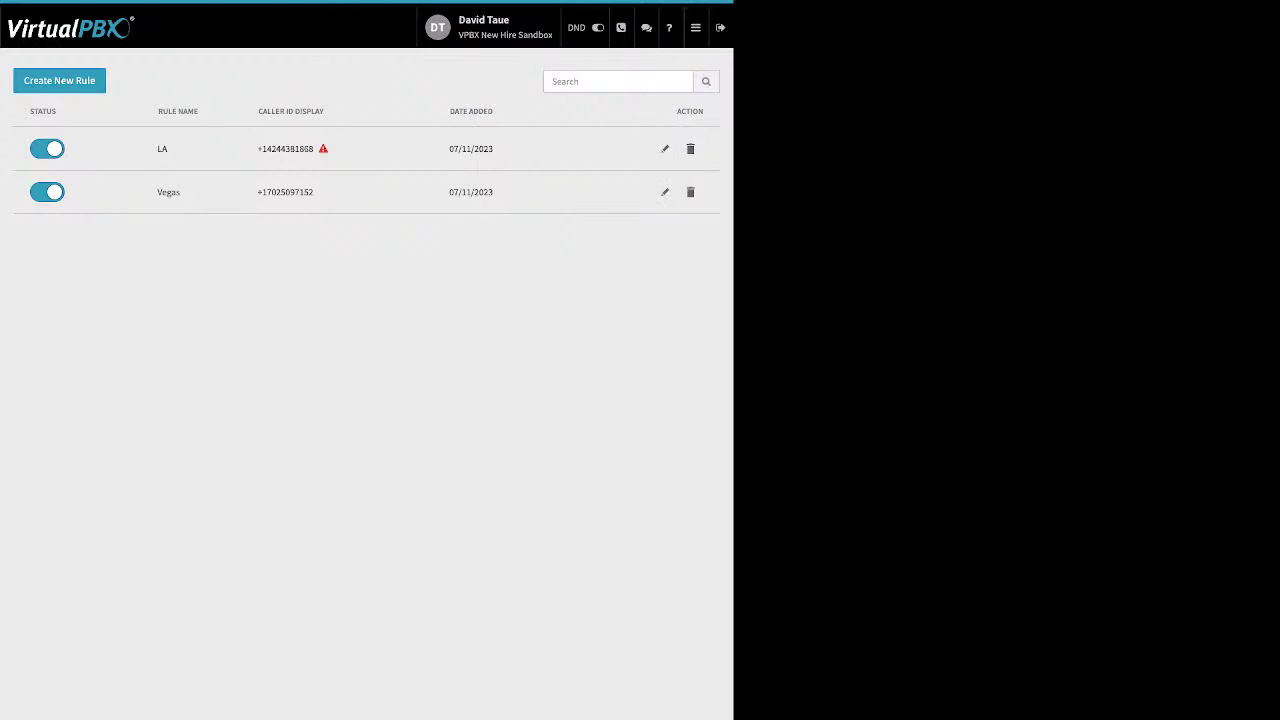
mouse_move(695, 27)
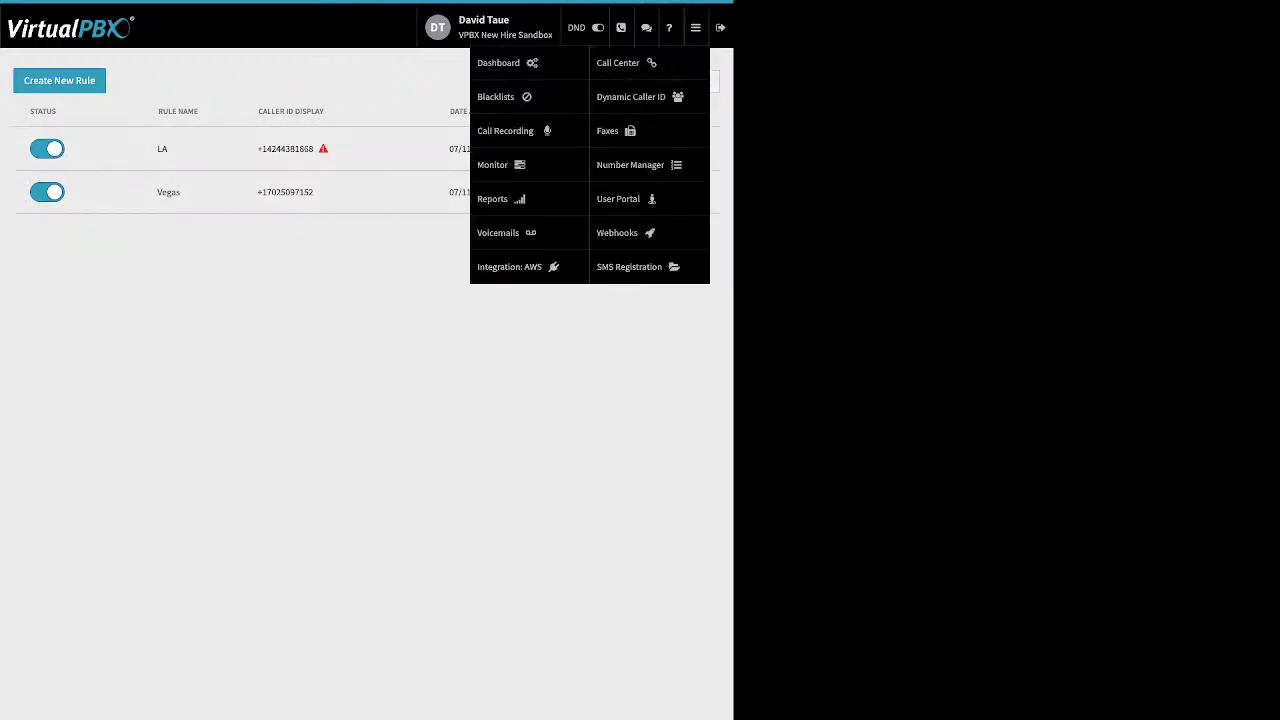
Show the Main Faxbox's inbound faxes, then its outbound faxes: three successful, one failed
left_click(610, 131)
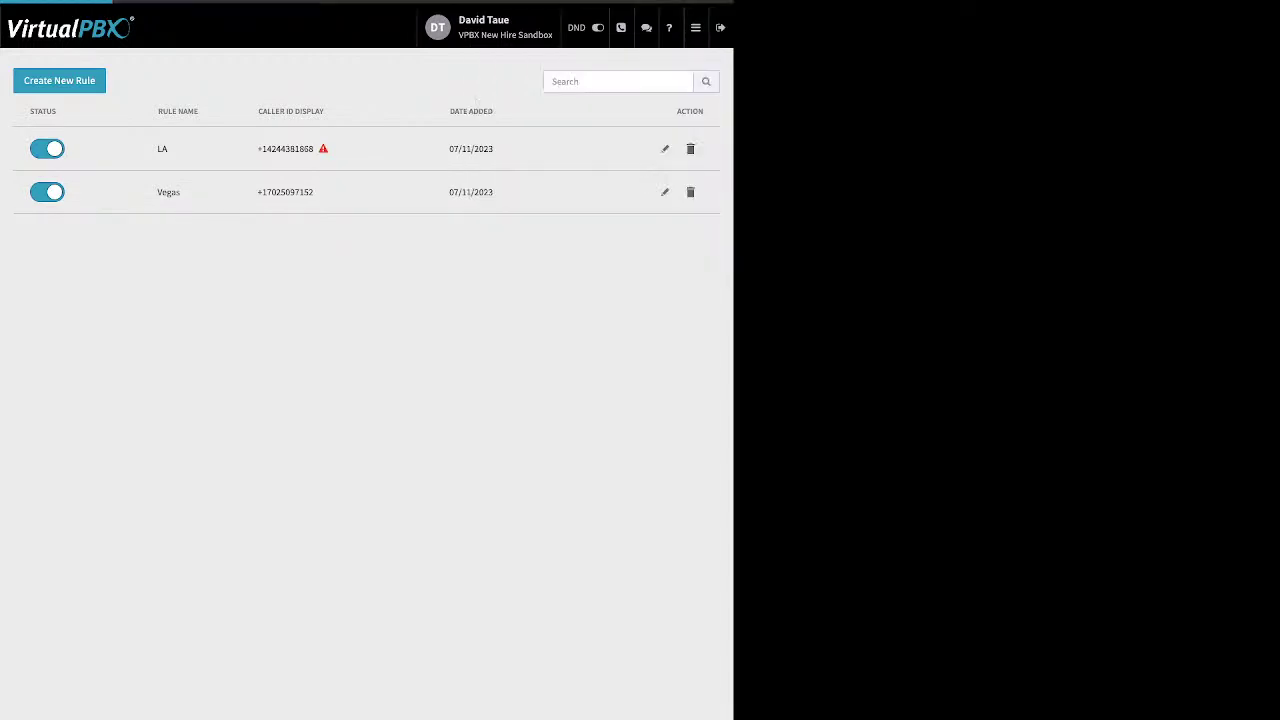
left_click(366, 194)
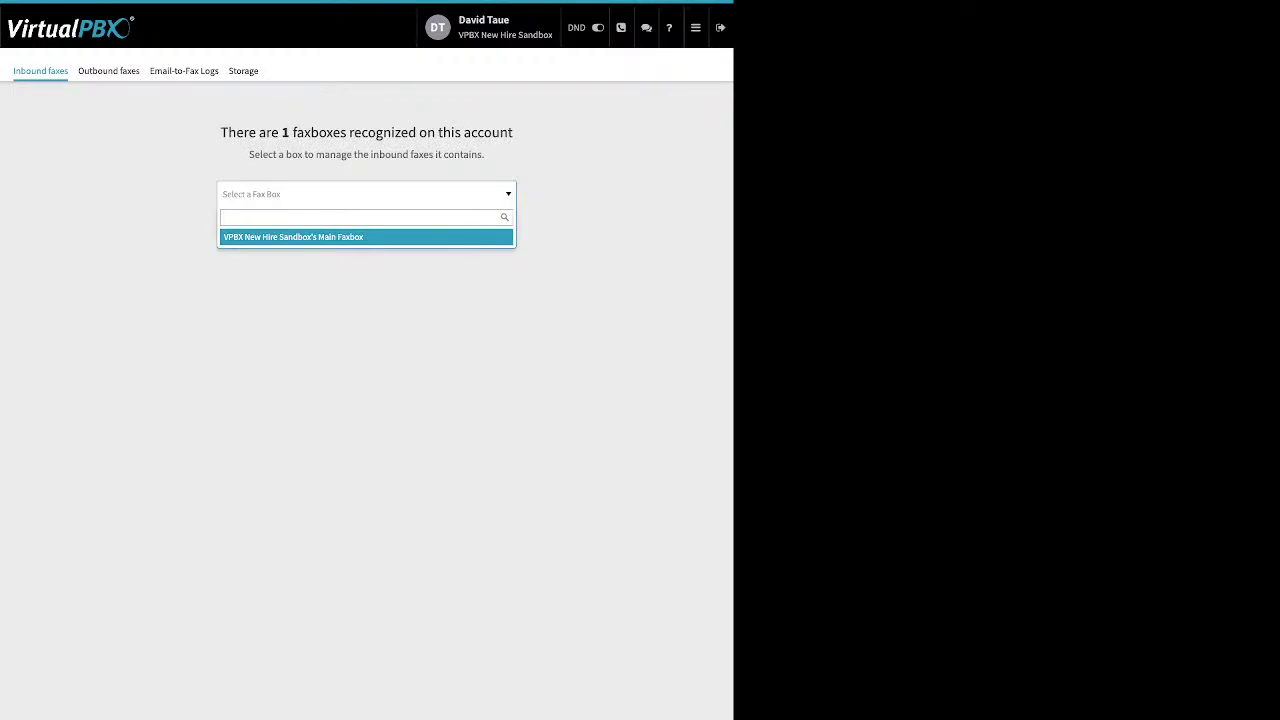
key("Return")
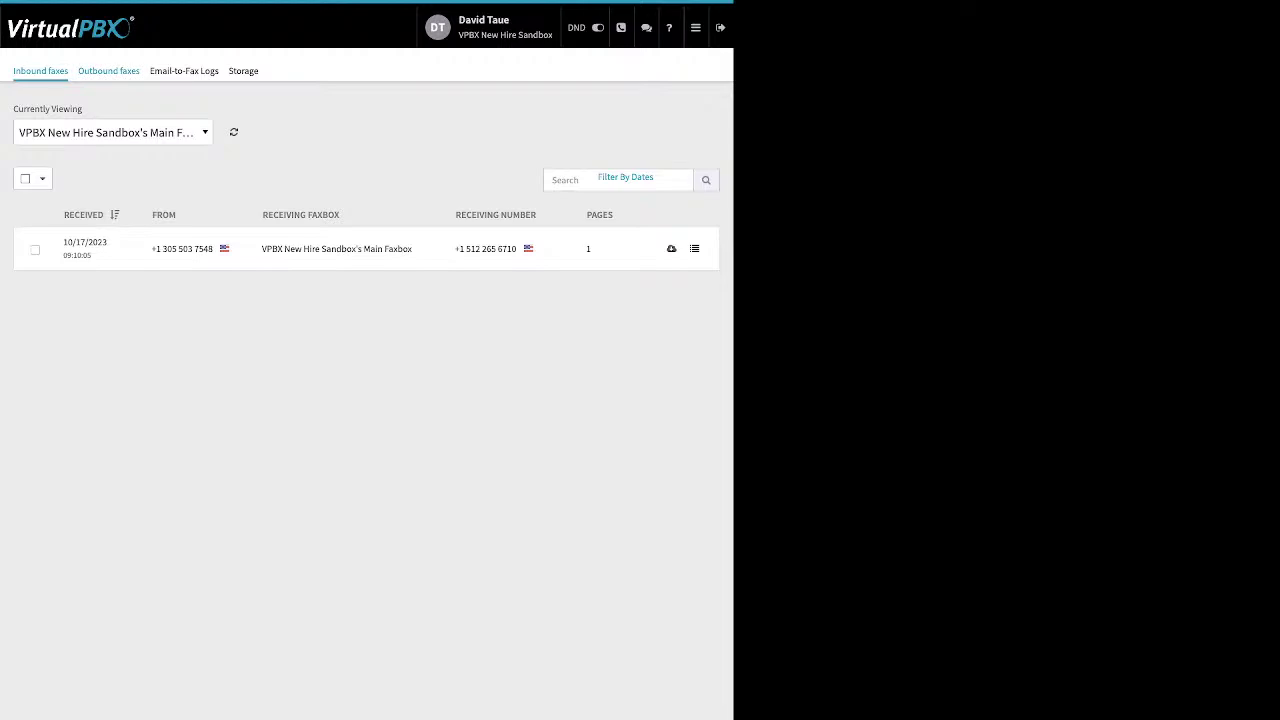
left_click(108, 70)
left_click(366, 194)
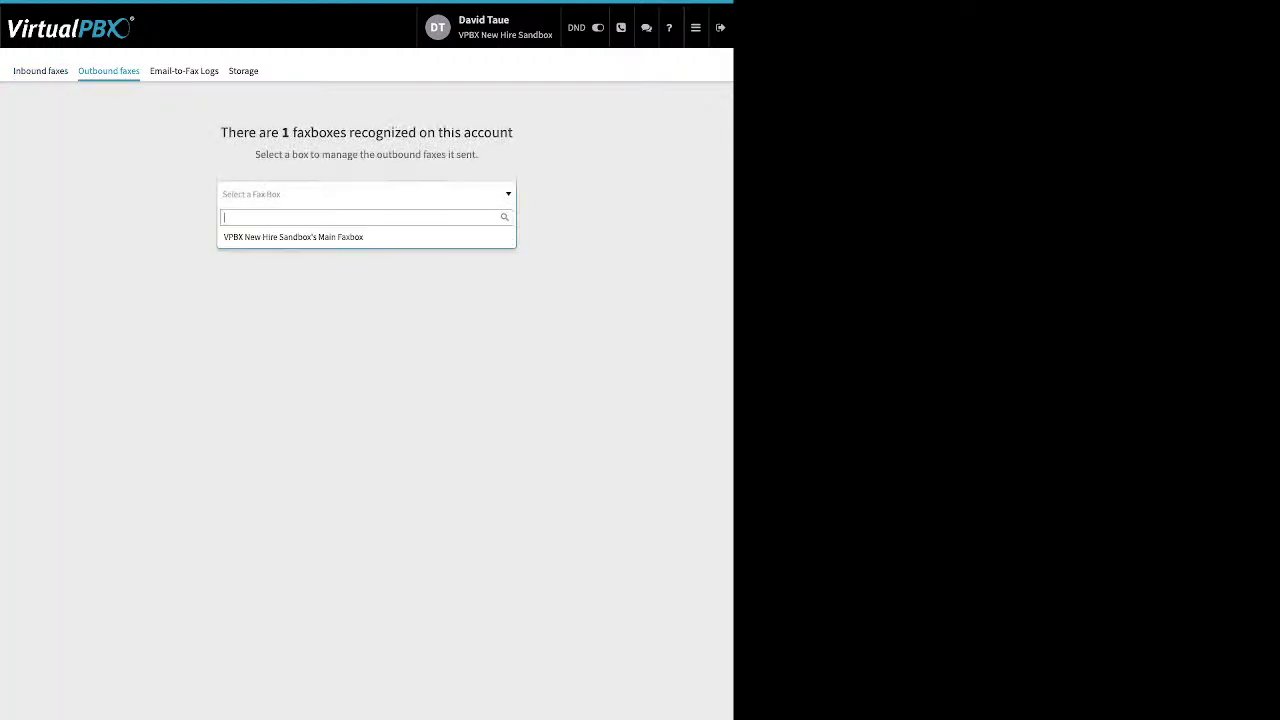
left_click(300, 236)
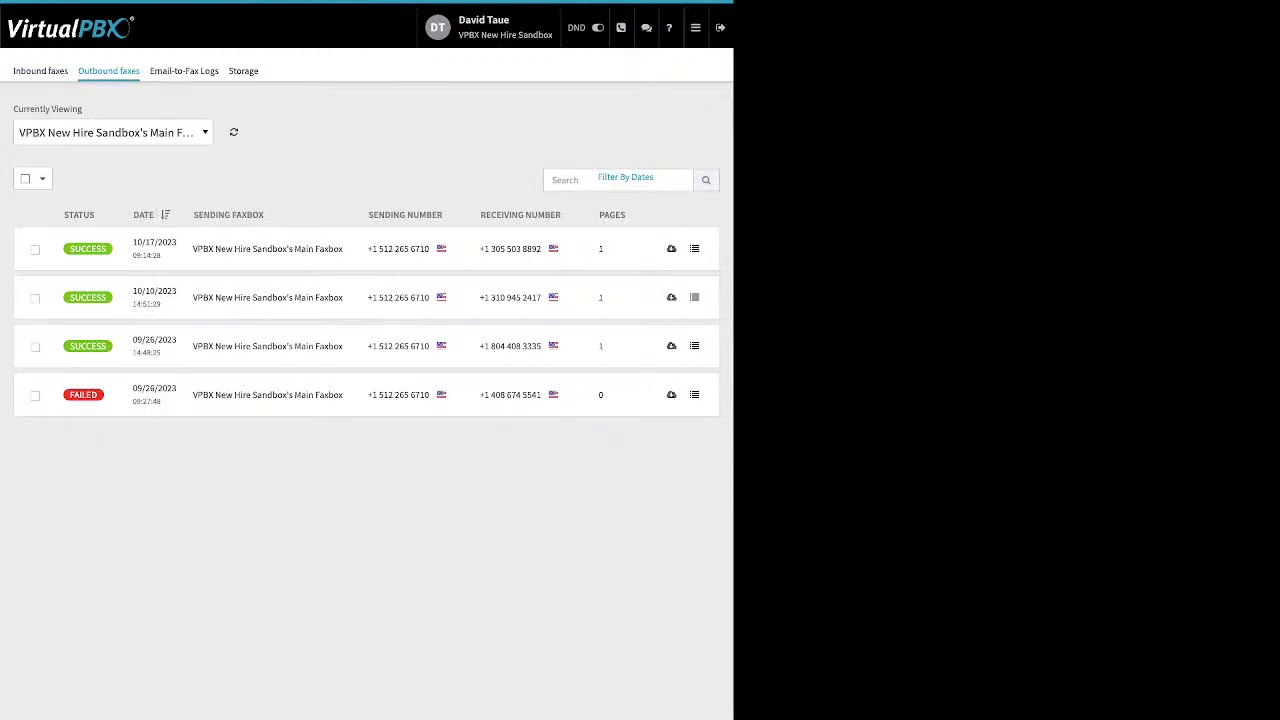
mouse_move(83, 394)
In Email-to-Fax Logs, view the failed entry's 'no valid attachment' error details, then close them
left_click(184, 71)
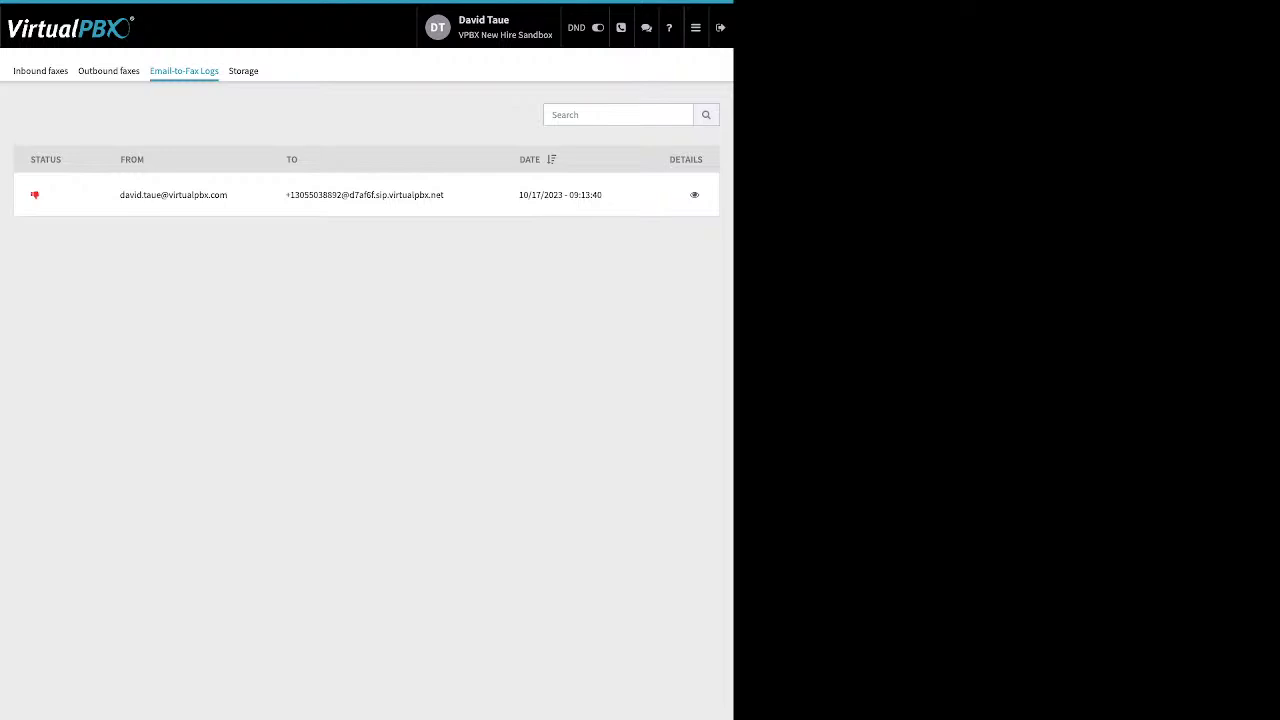
left_click(694, 195)
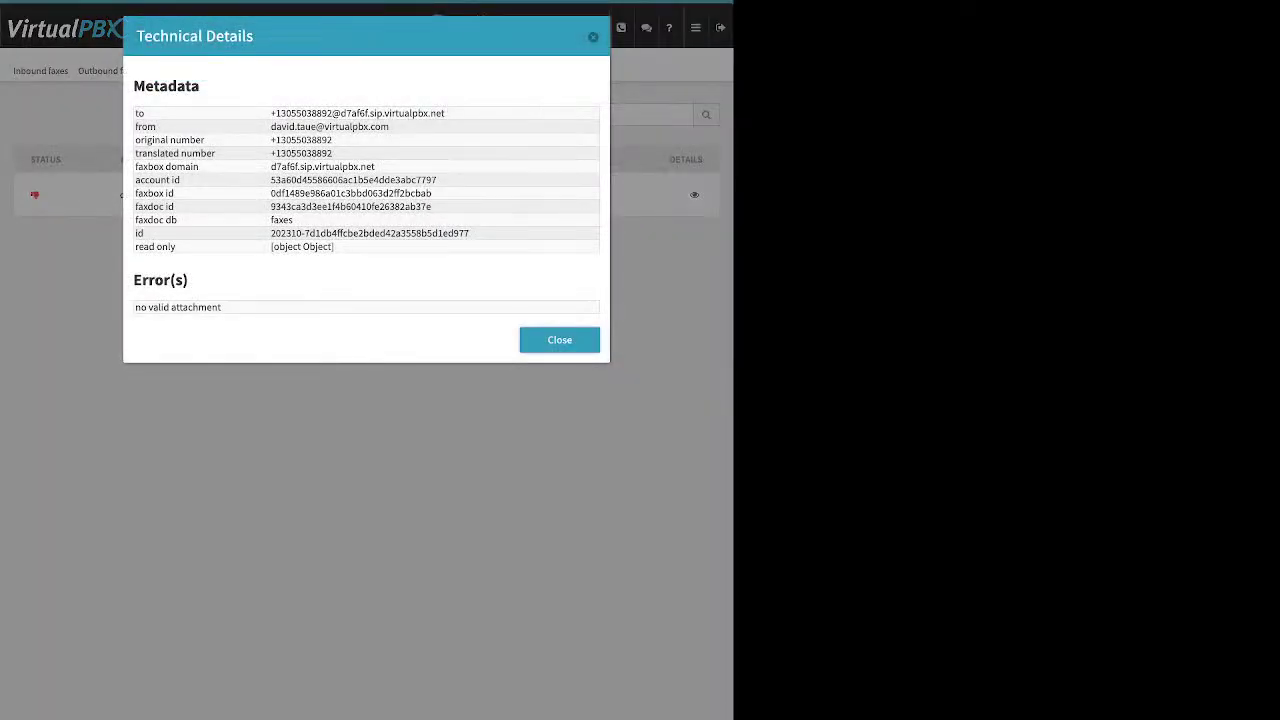
triple_click(178, 307)
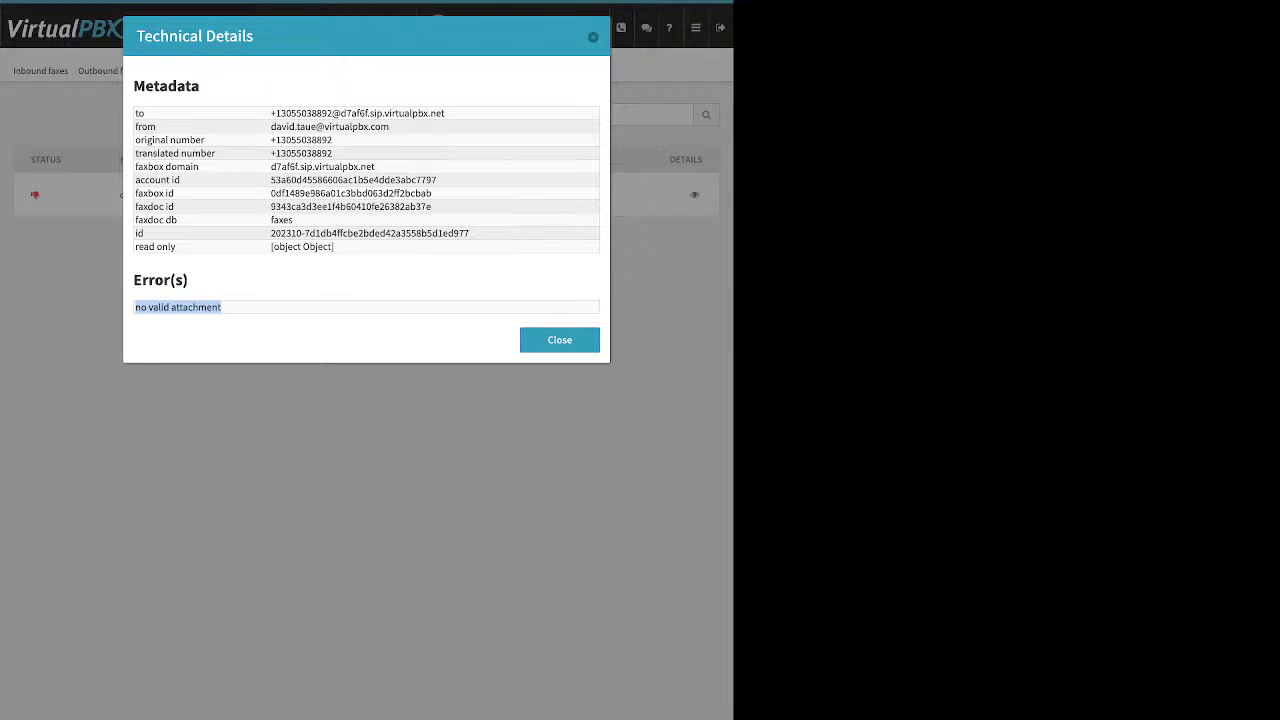
left_click(559, 340)
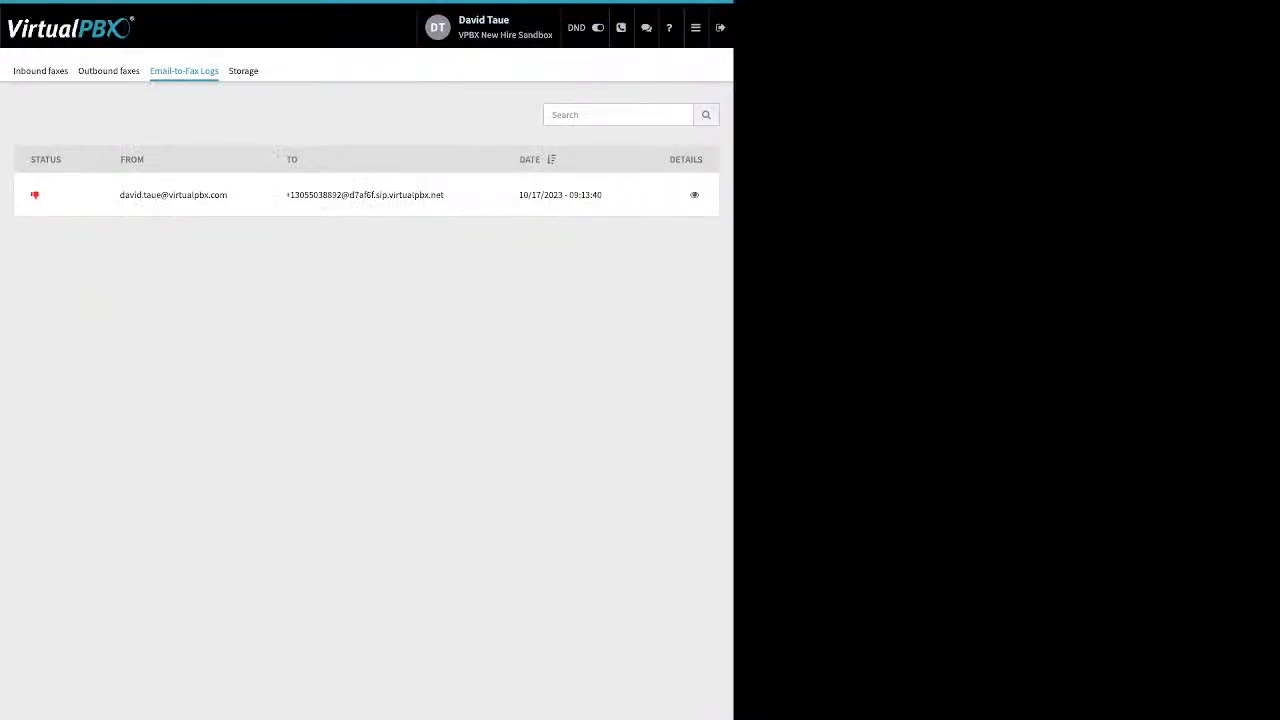
left_click(695, 27)
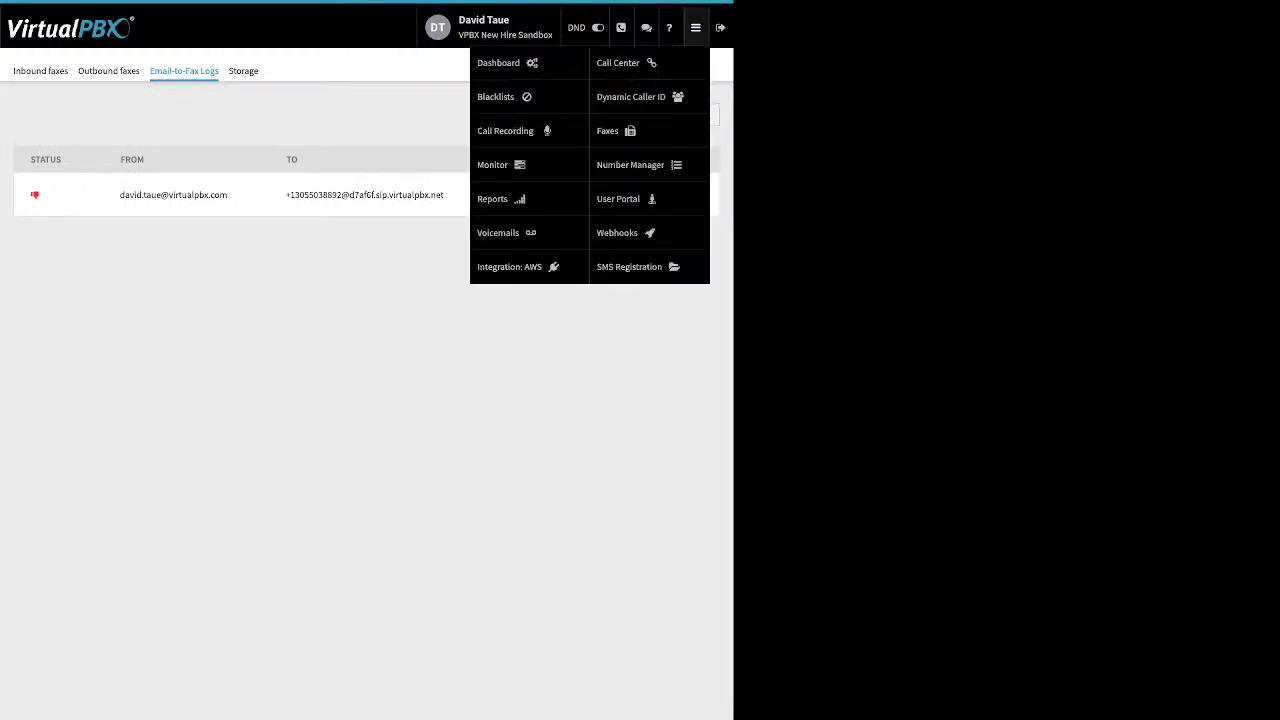
Pass through Number Manager, view the New Webhook form, then go to SMS Registration
left_click(630, 165)
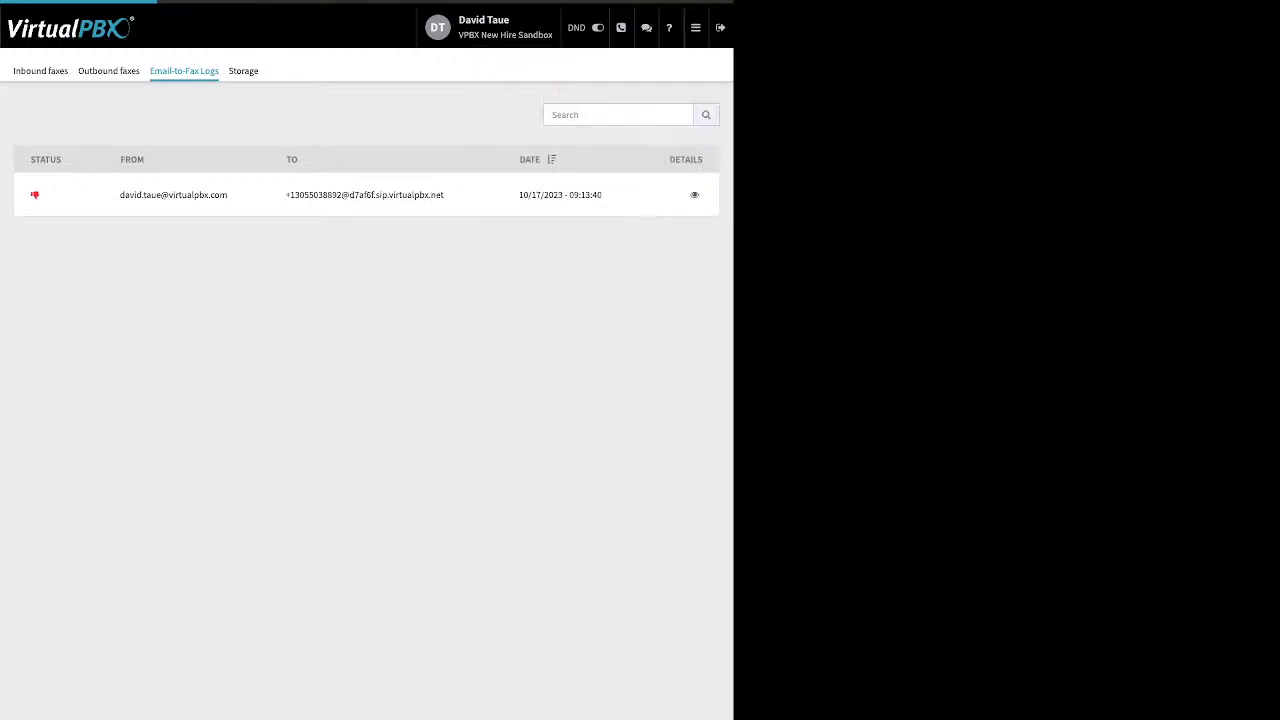
left_click(695, 27)
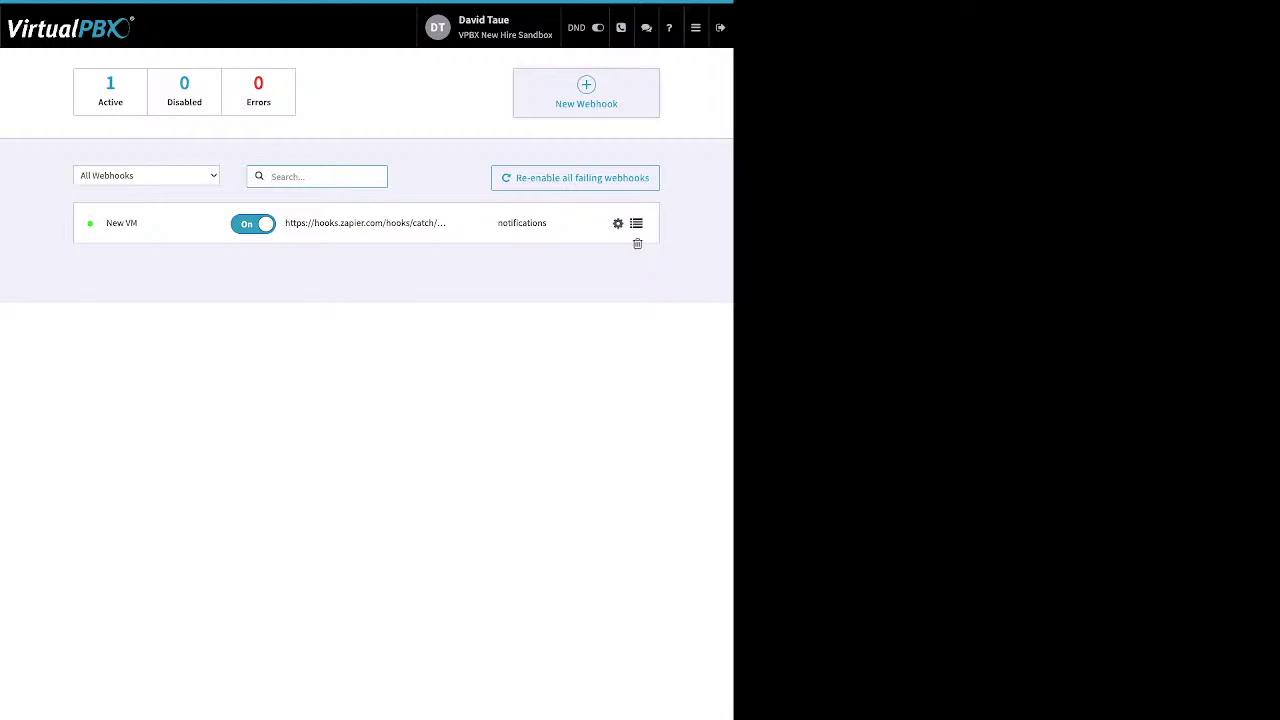
left_click(586, 92)
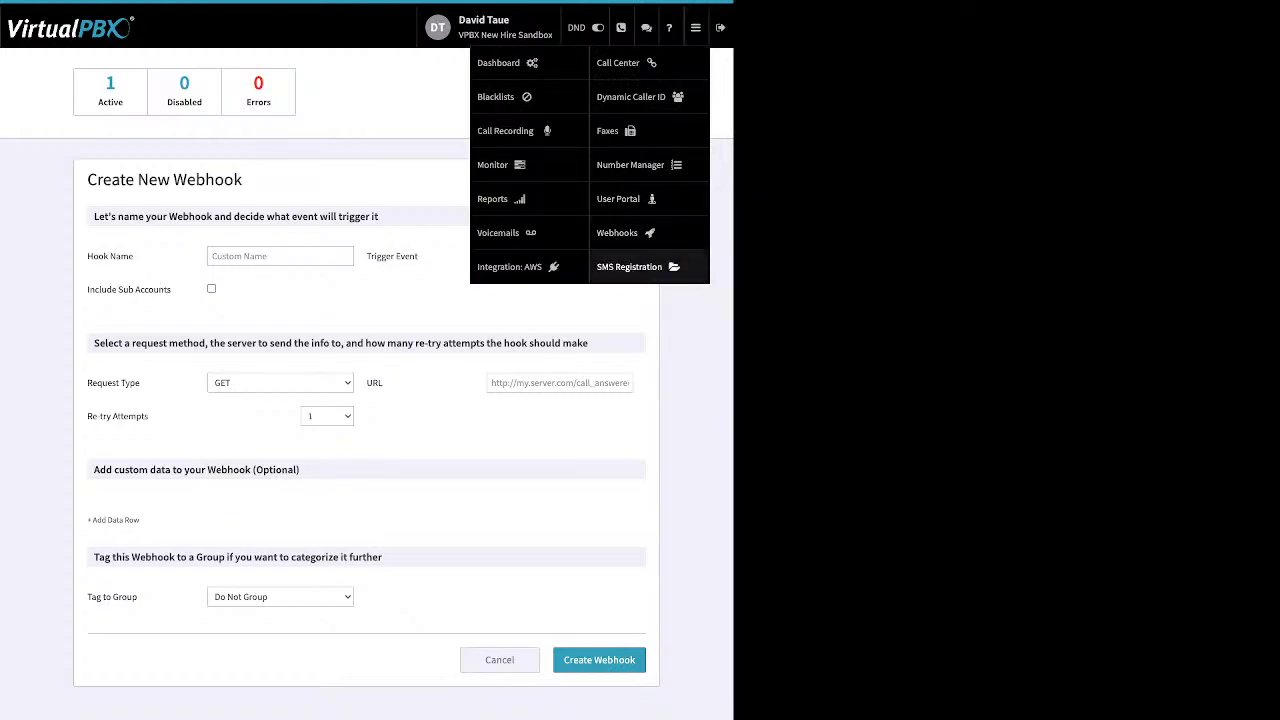
left_click(629, 266)
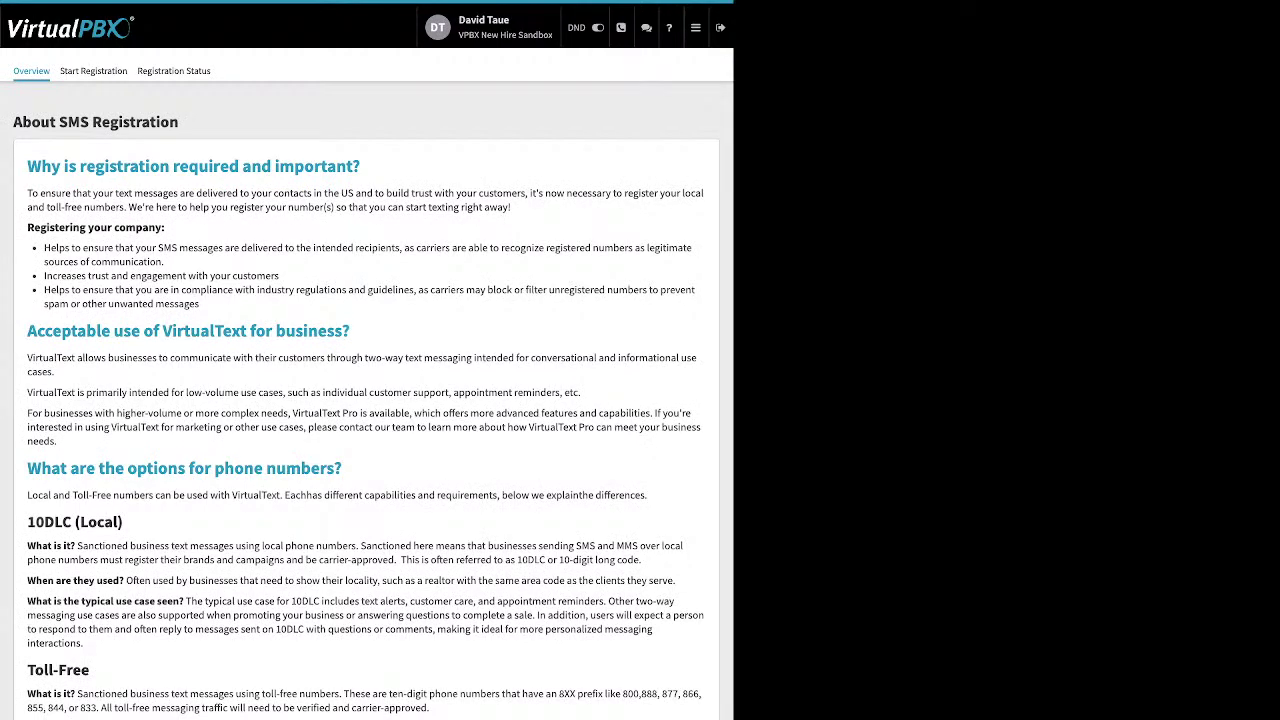
View the Start Registration and Registration Status sections, then switch to the User Portal
left_click(93, 70)
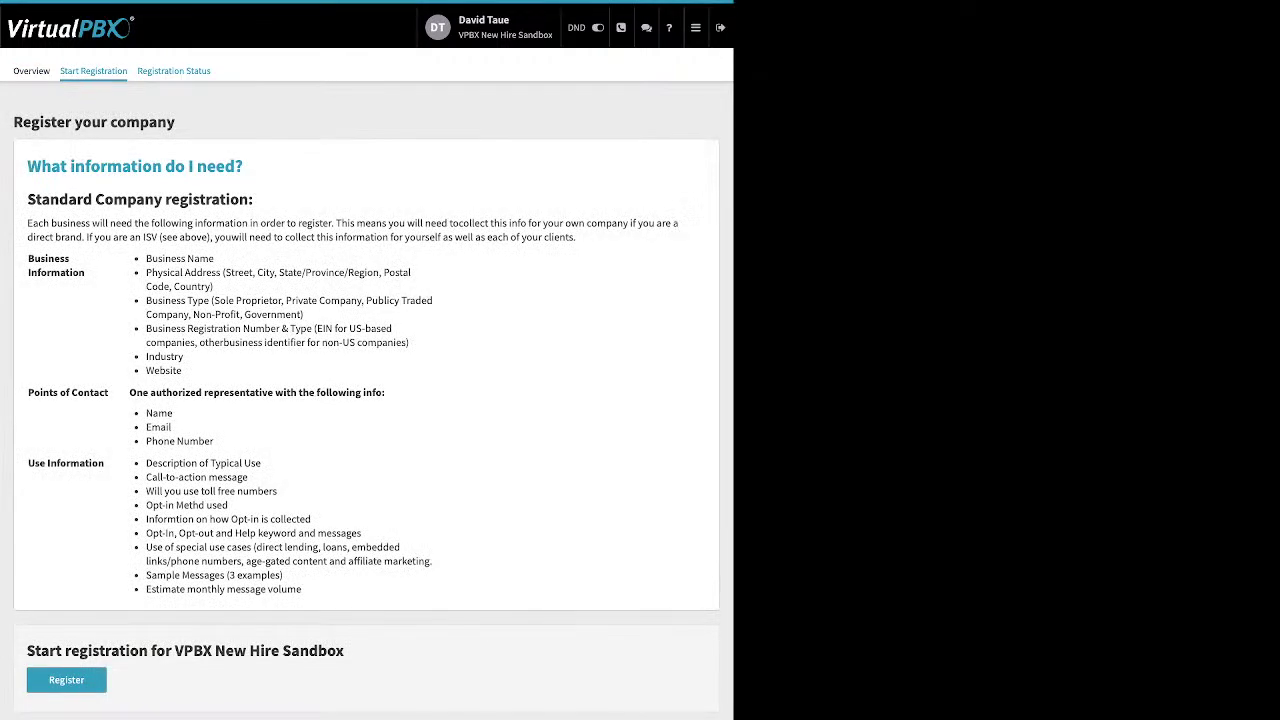
left_click(173, 70)
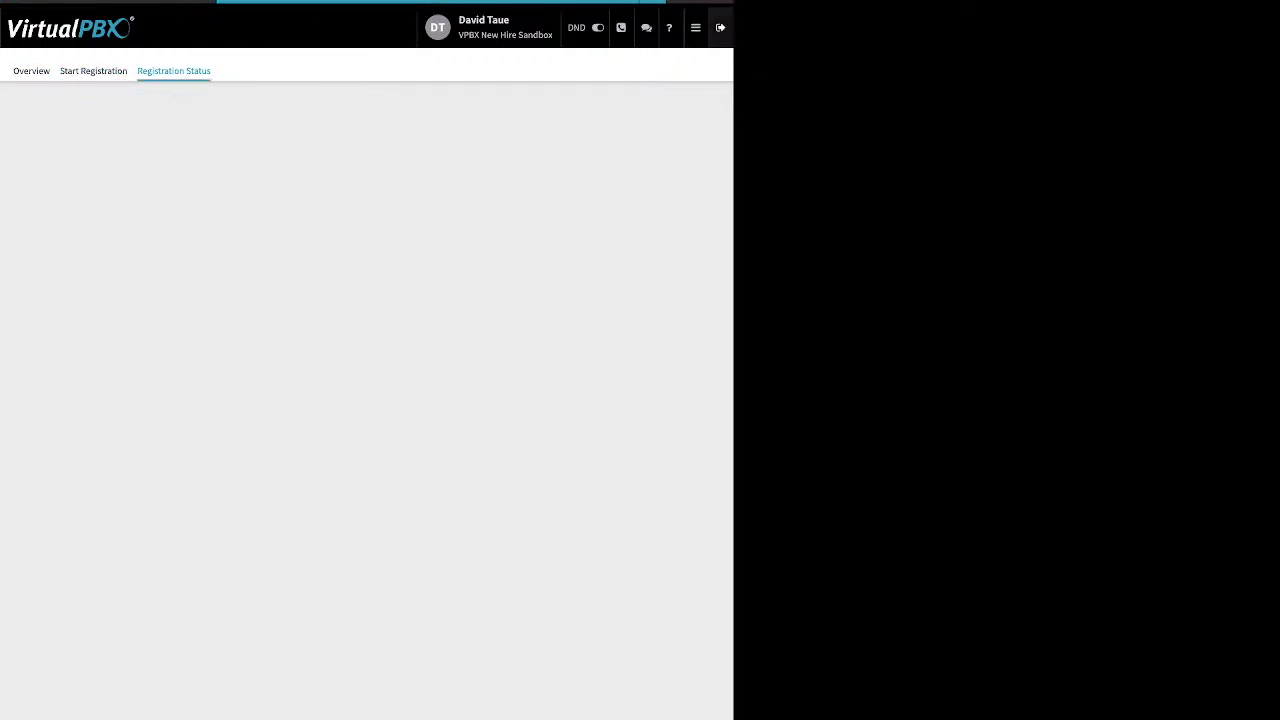
left_click(695, 27)
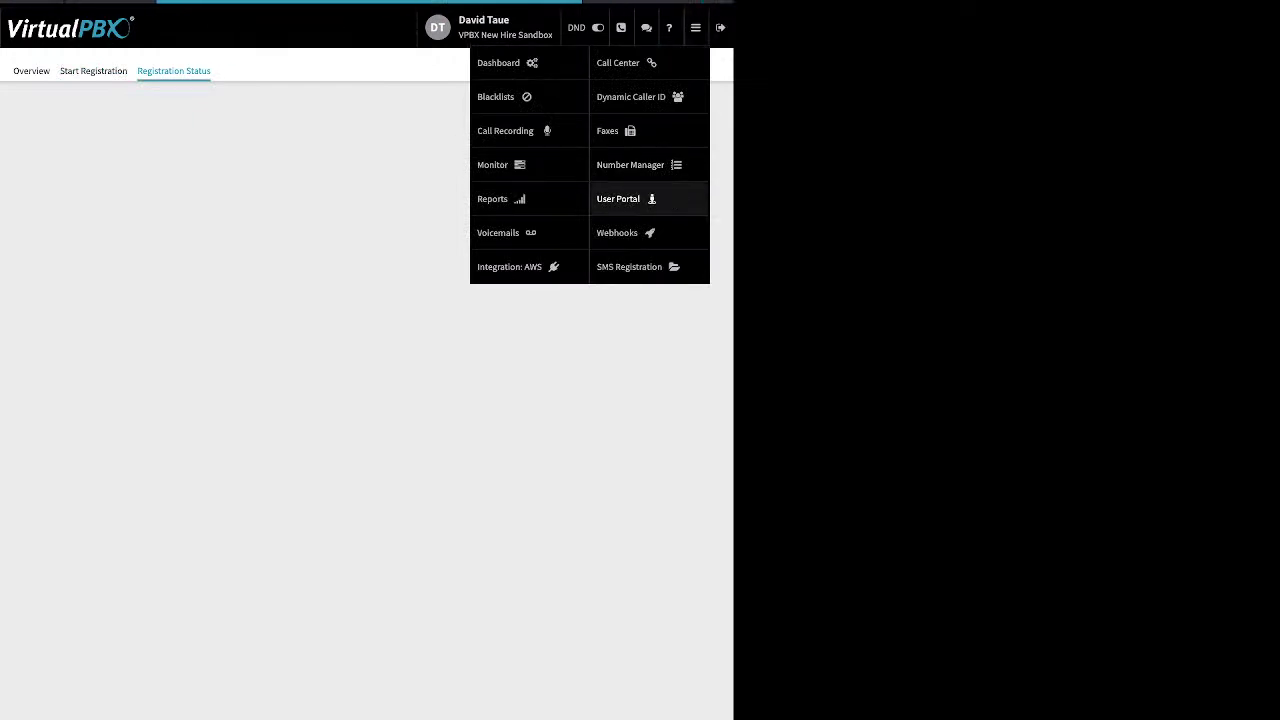
left_click(620, 198)
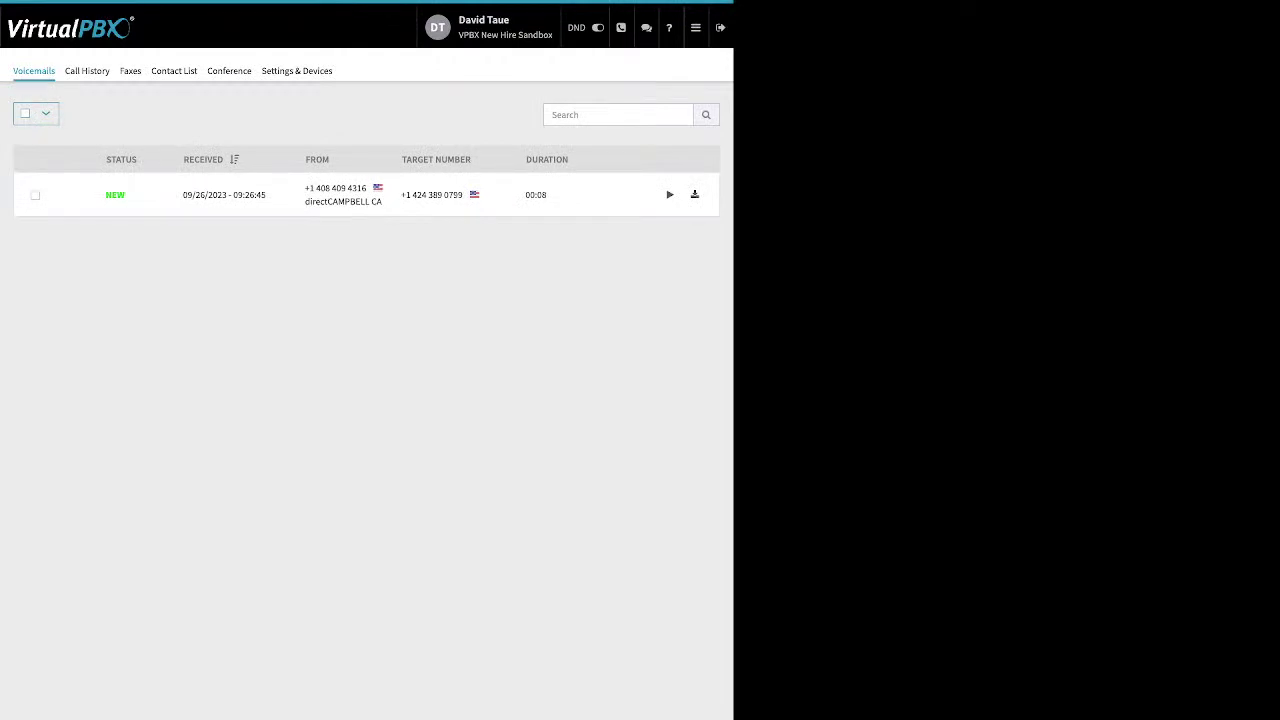
Select the new voicemail and look over its Mark As options
left_click(35, 195)
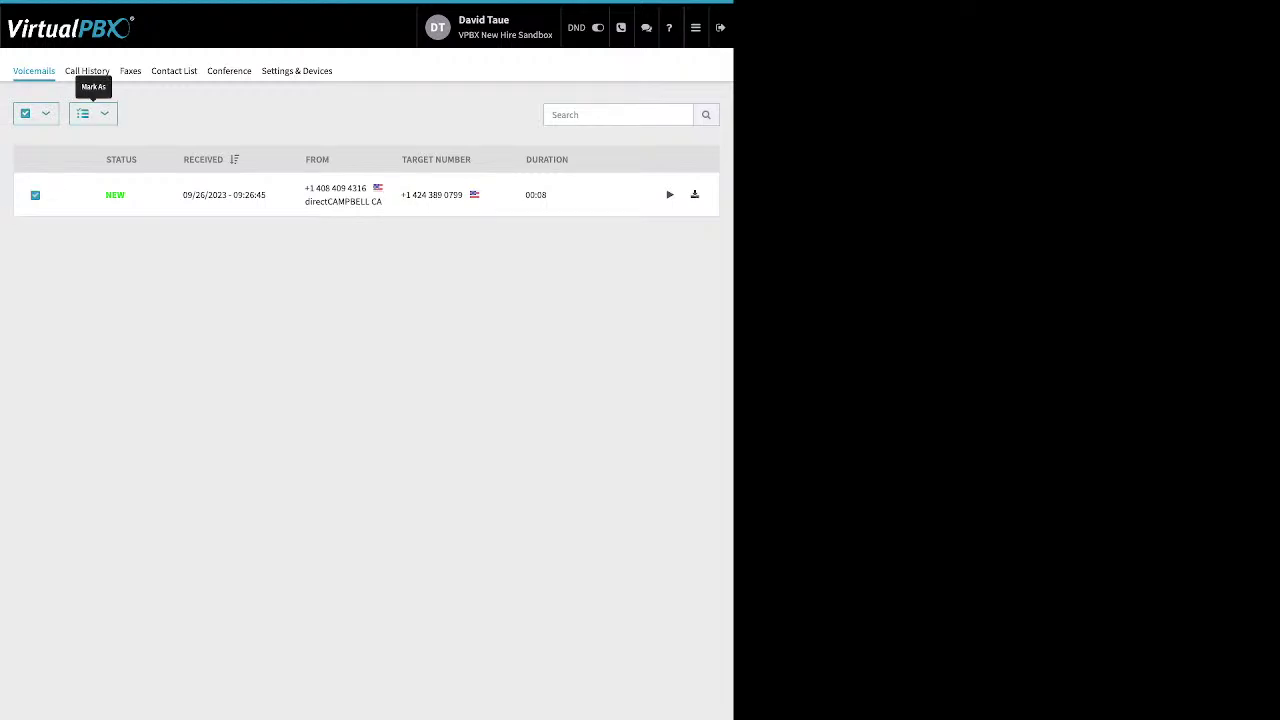
left_click(93, 113)
left_click(105, 148)
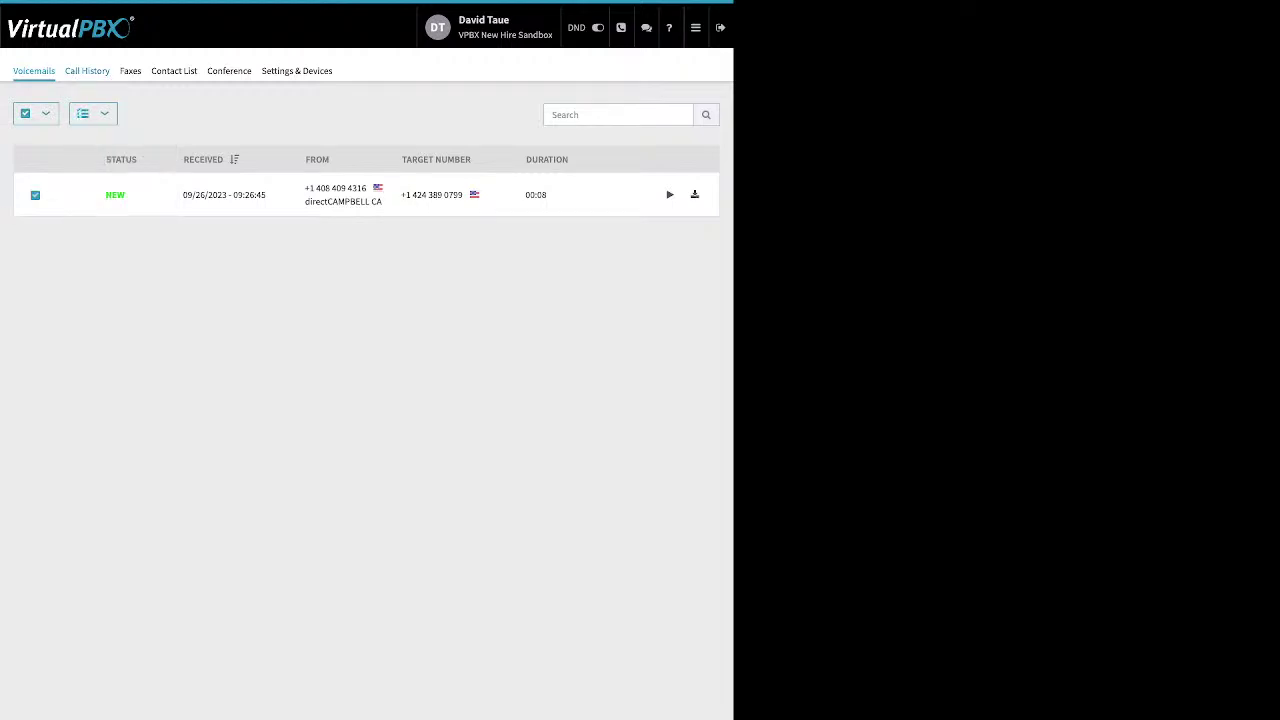
Filter call history from 09/01/2023 to 10/01/2023, then view the Faxes and Contact List tabs
left_click(87, 70)
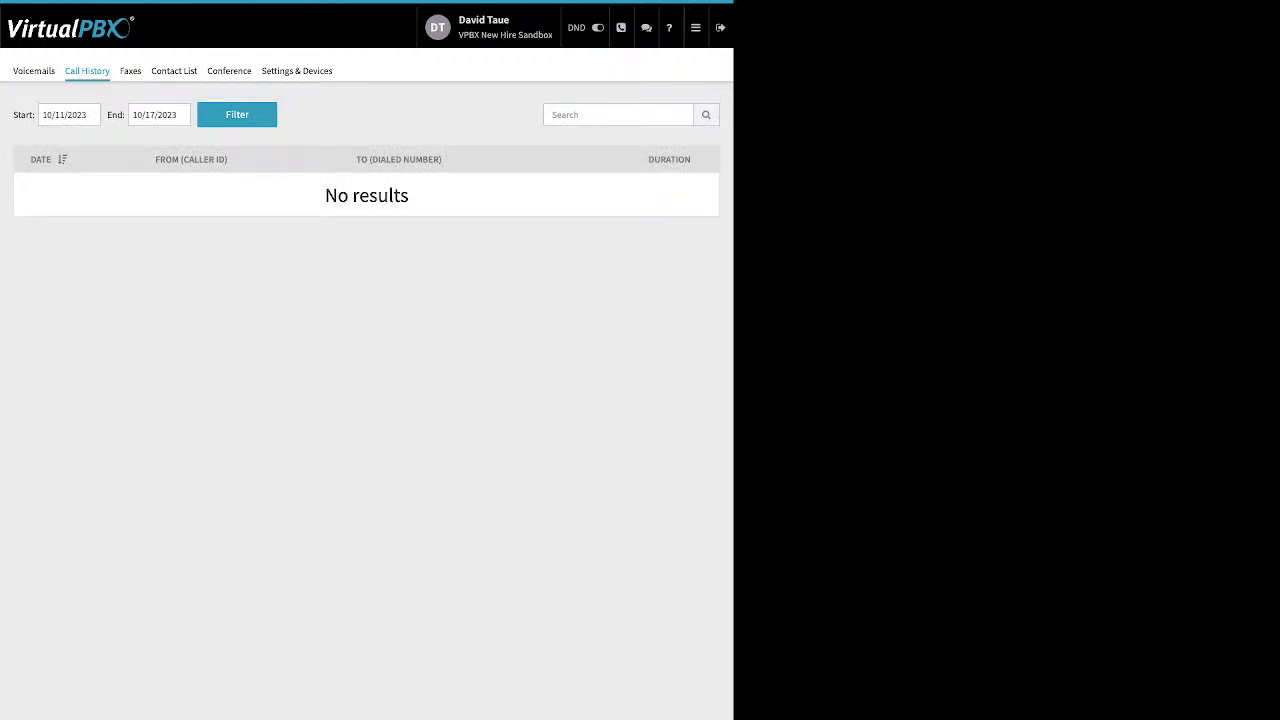
left_click(88, 114)
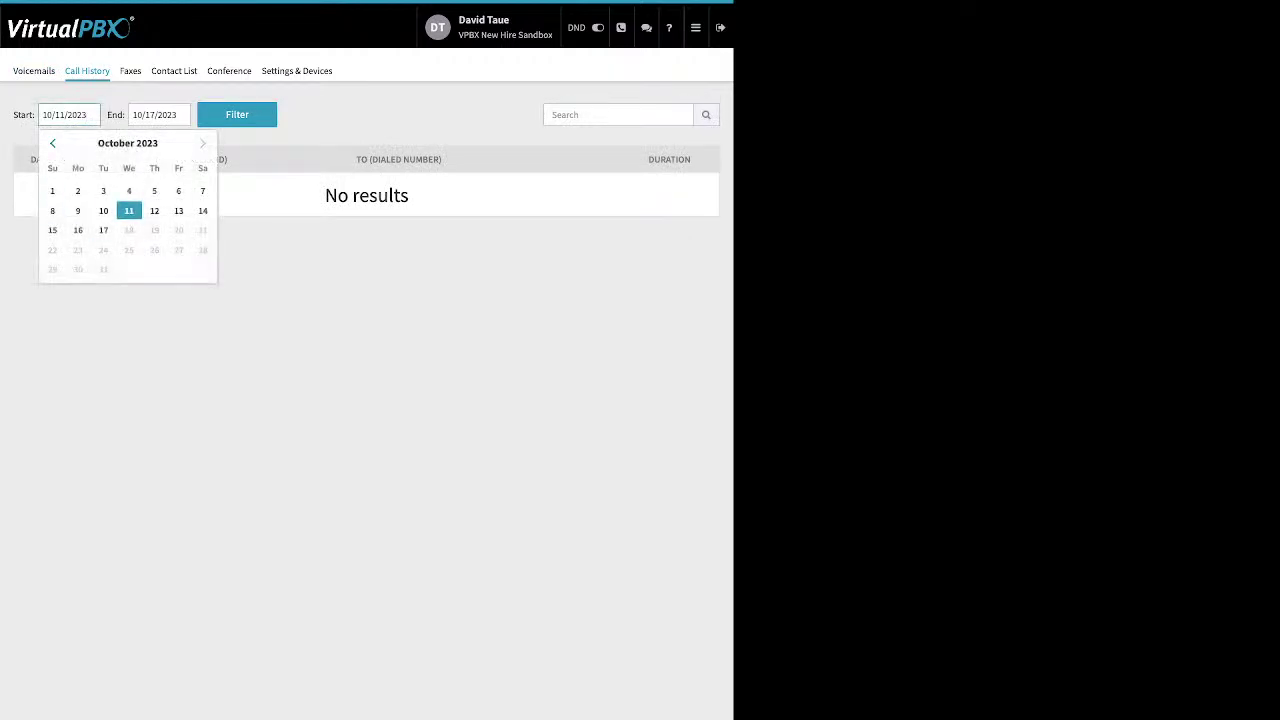
left_click(52, 143)
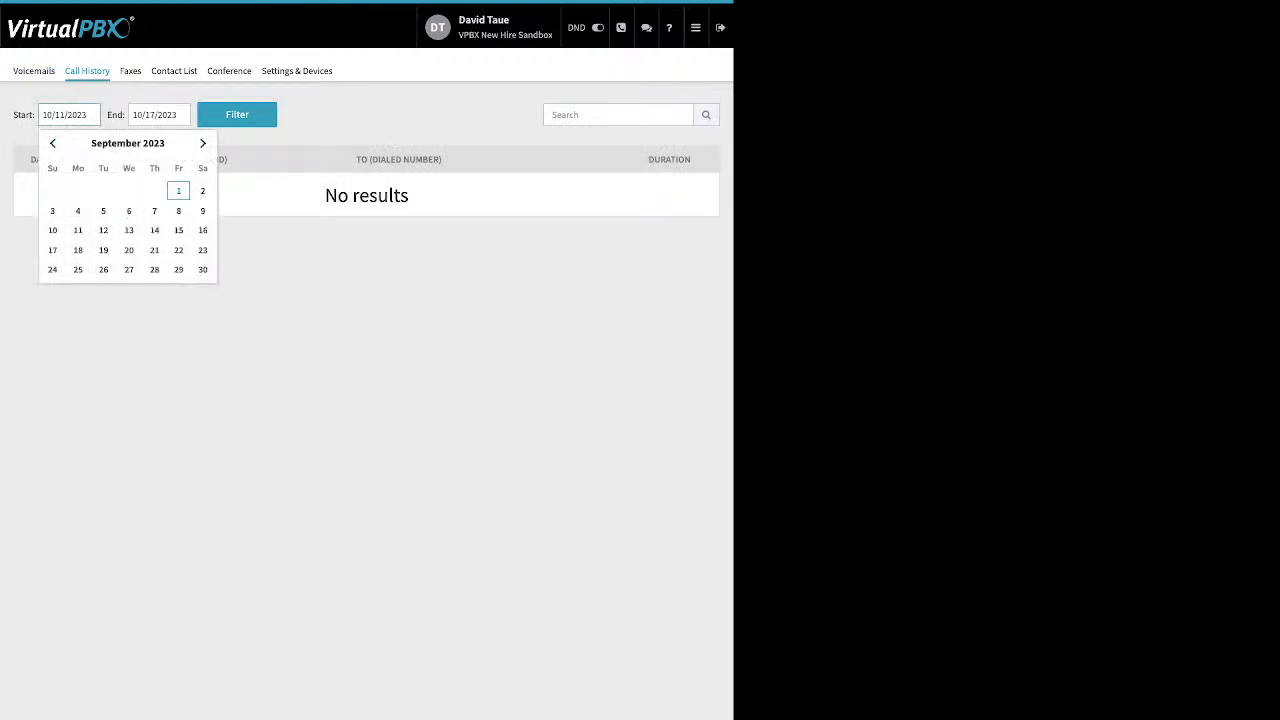
left_click(178, 190)
left_click(237, 114)
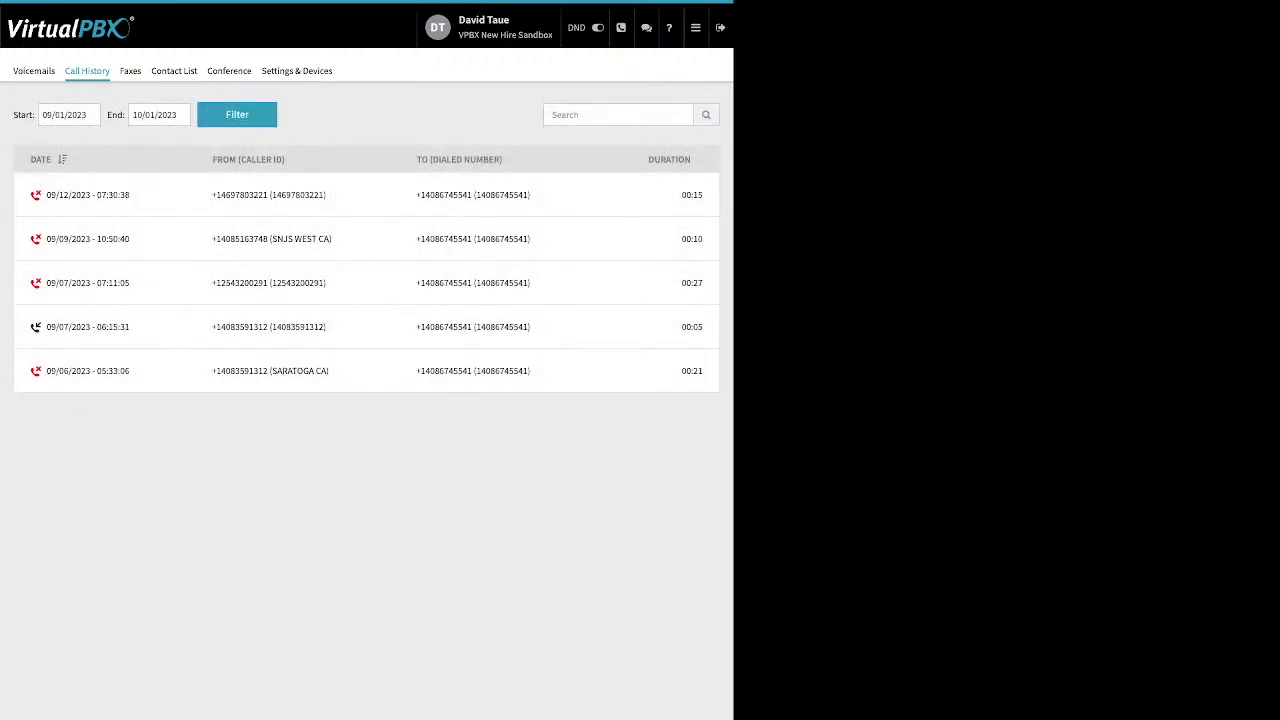
left_click(130, 70)
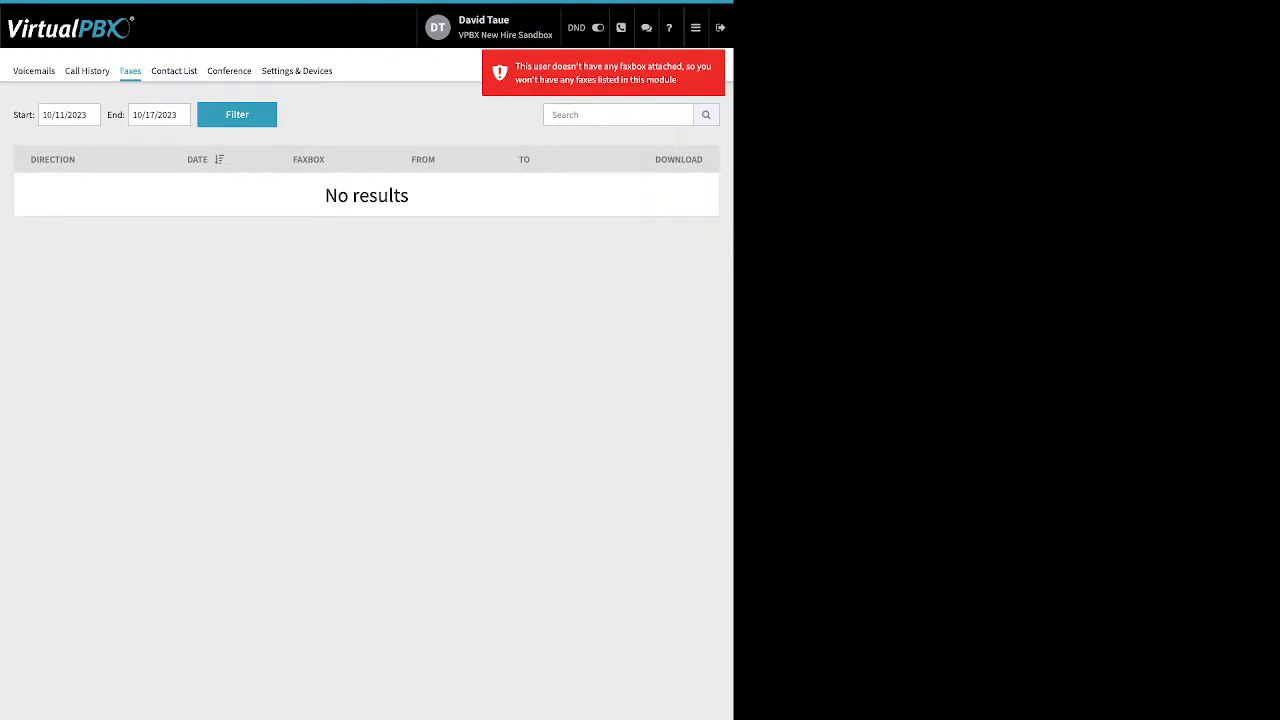
left_click(174, 70)
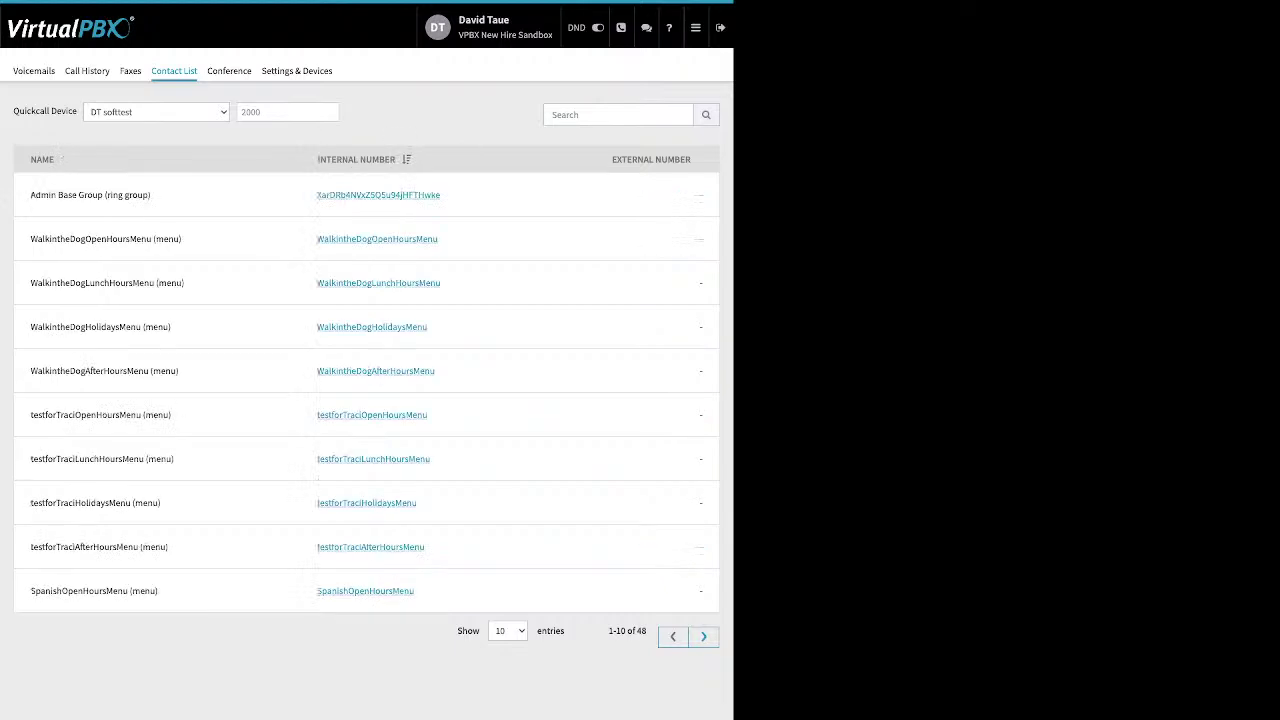
Open the Conference tab and highlight the moderator/participant PINs, join muted/deaf and entry/exit tone options
left_click(229, 70)
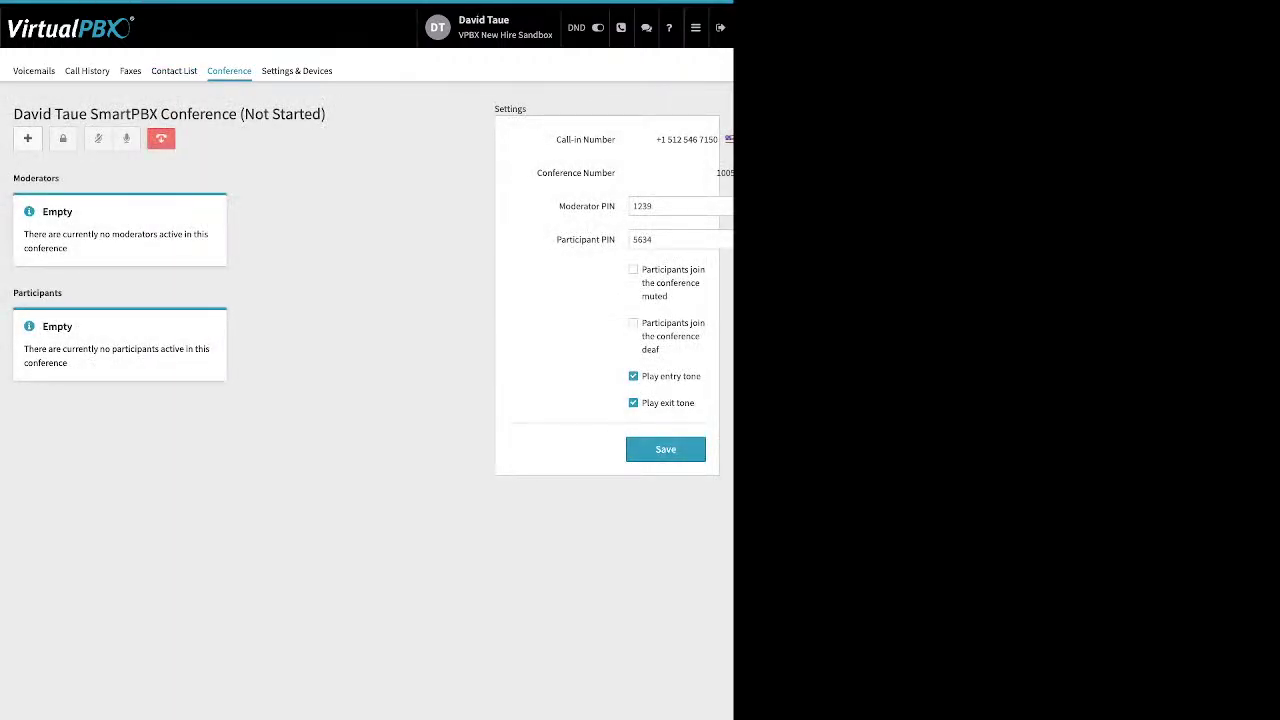
left_click_drag(558, 206, 615, 240)
left_click_drag(642, 269, 685, 336)
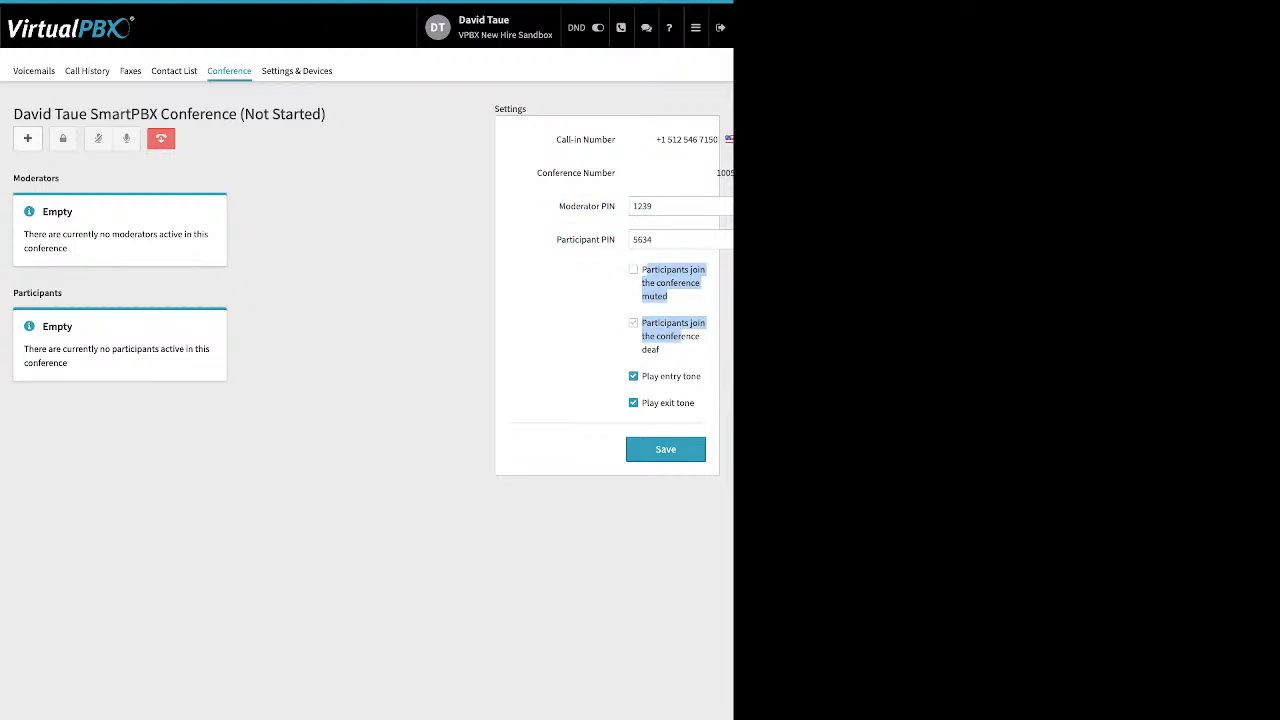
left_click_drag(642, 376, 694, 403)
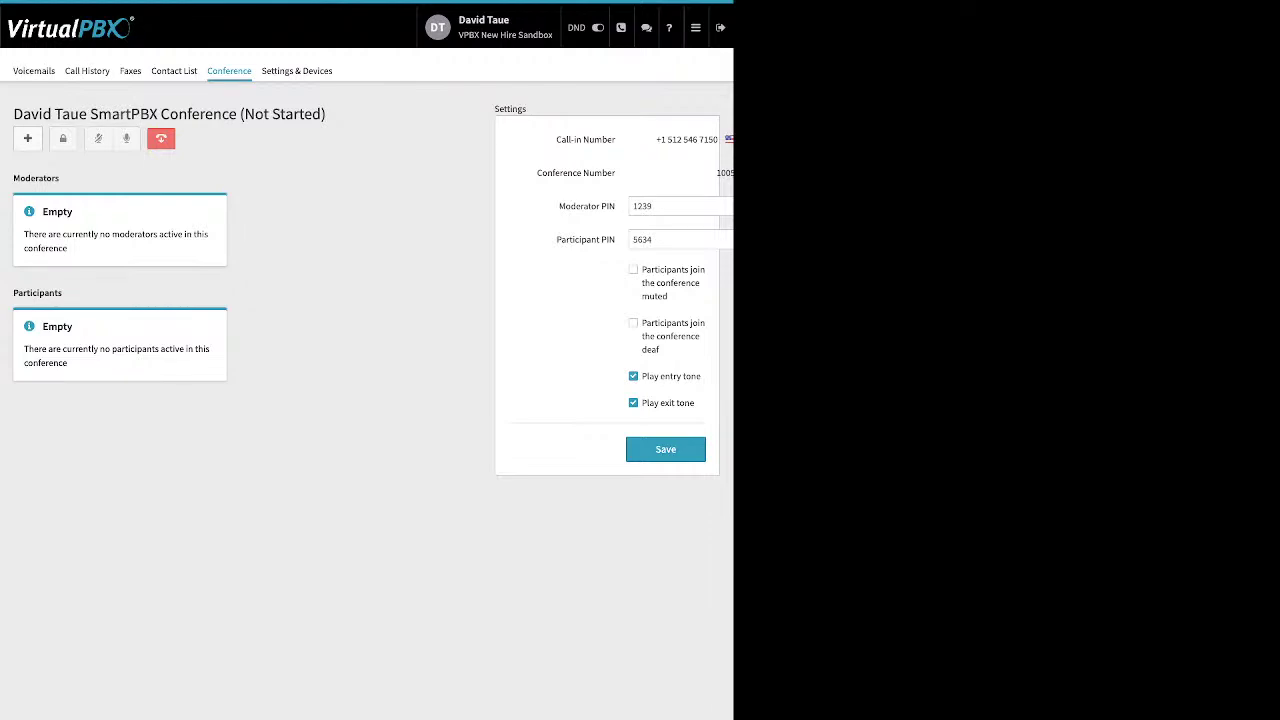
left_click_drag(62, 293, 25, 293)
In Settings & Devices, enable call forwarding and focus the Forward Calls To number field
left_click(296, 70)
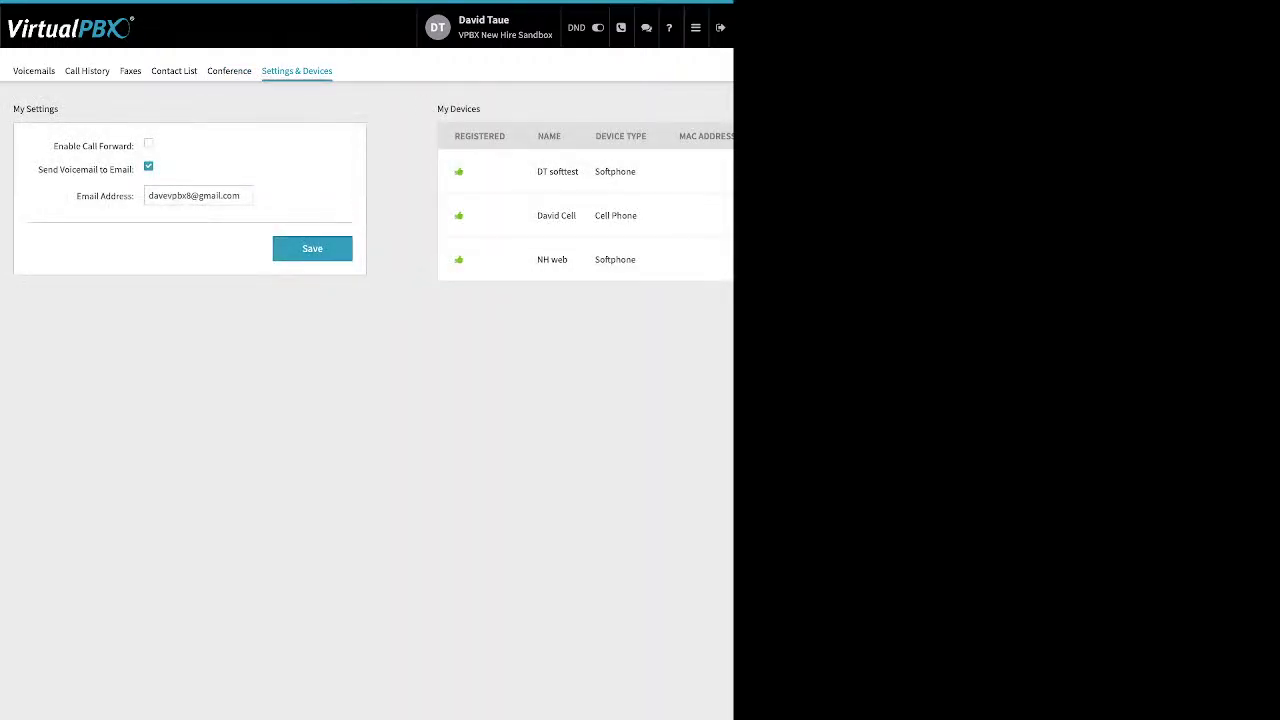
left_click_drag(53, 146, 134, 146)
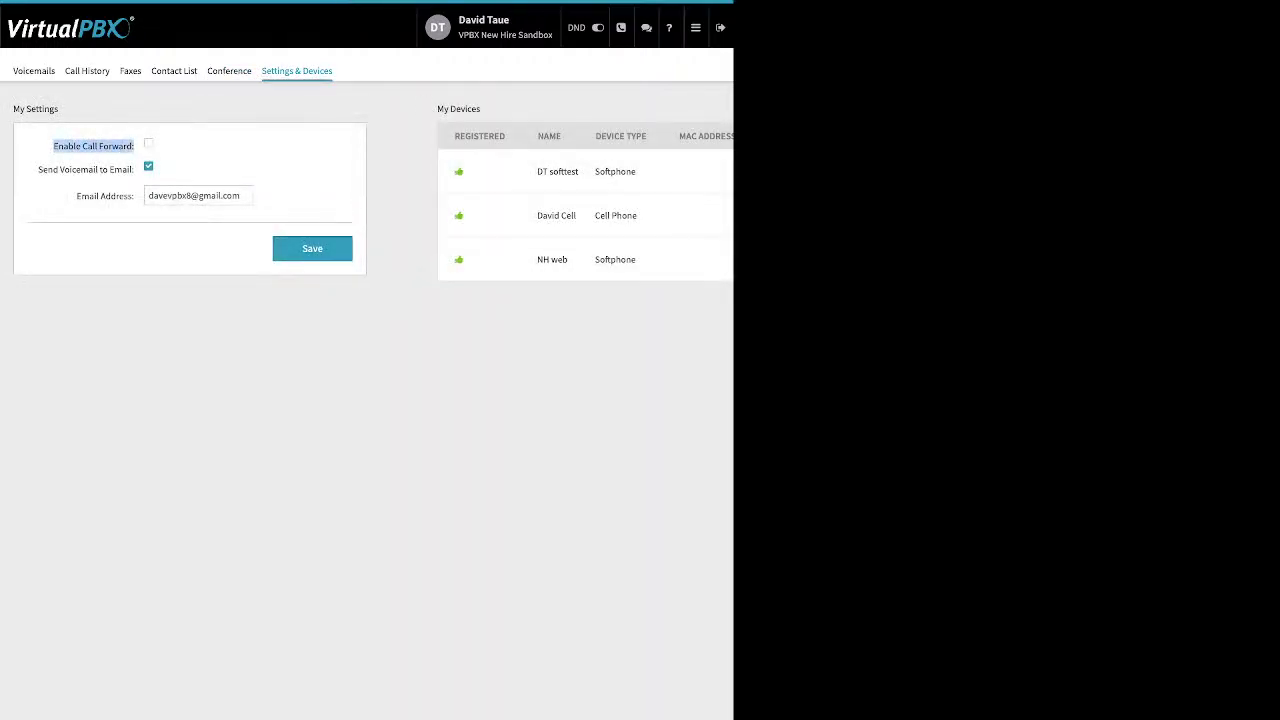
left_click(148, 144)
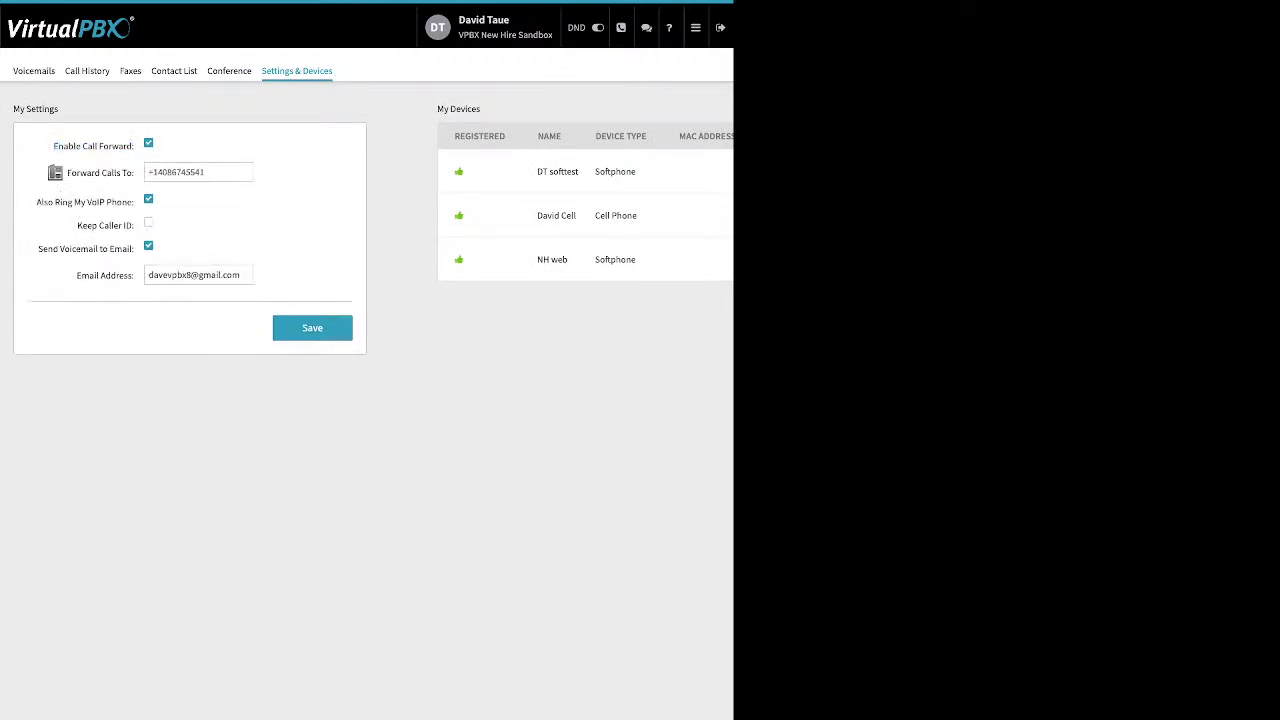
left_click(199, 172)
left_click(695, 27)
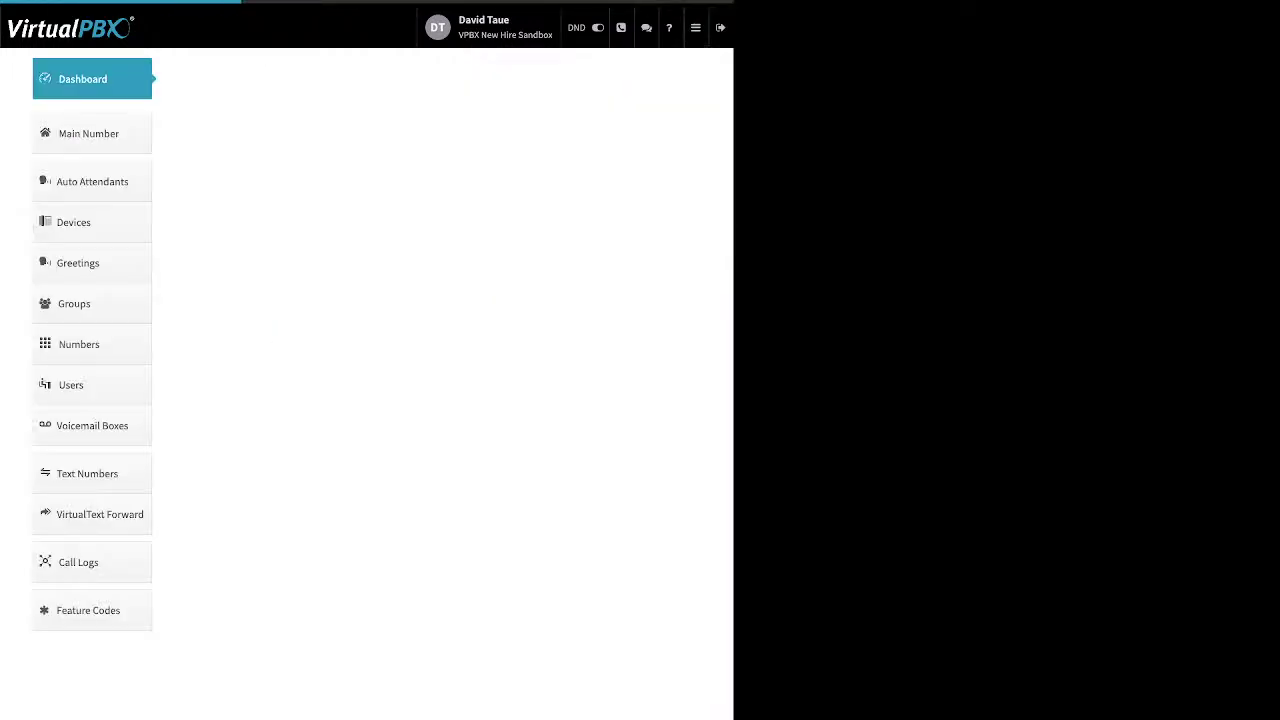